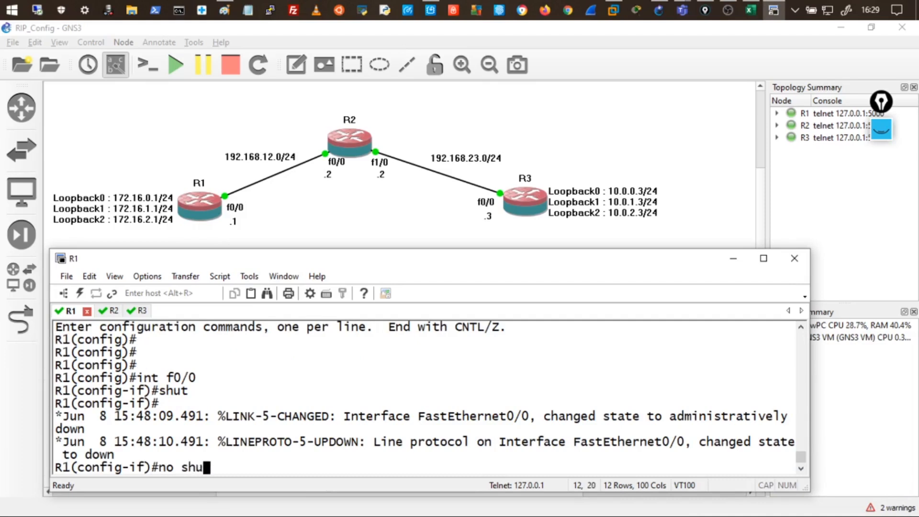
Re-enable R1's FastEthernet0/0 with no shut and display R2's routing table.
key(Return)
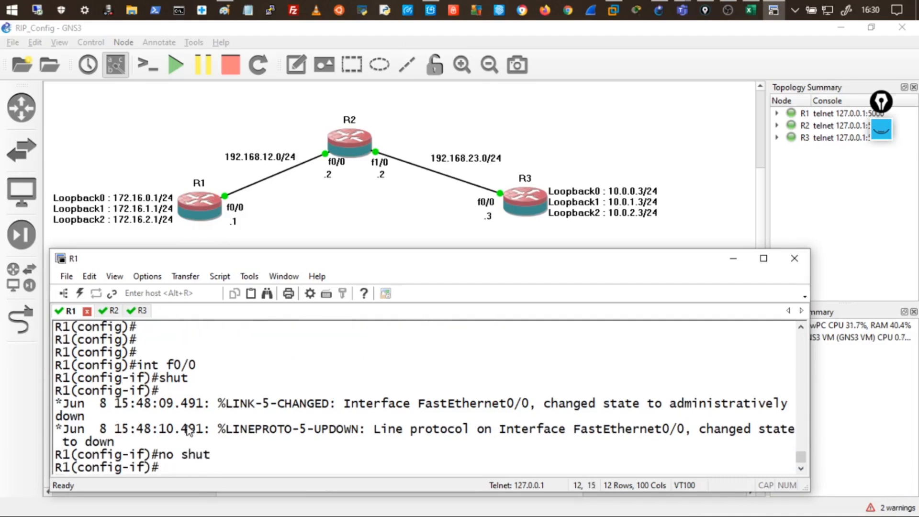
click(111, 310)
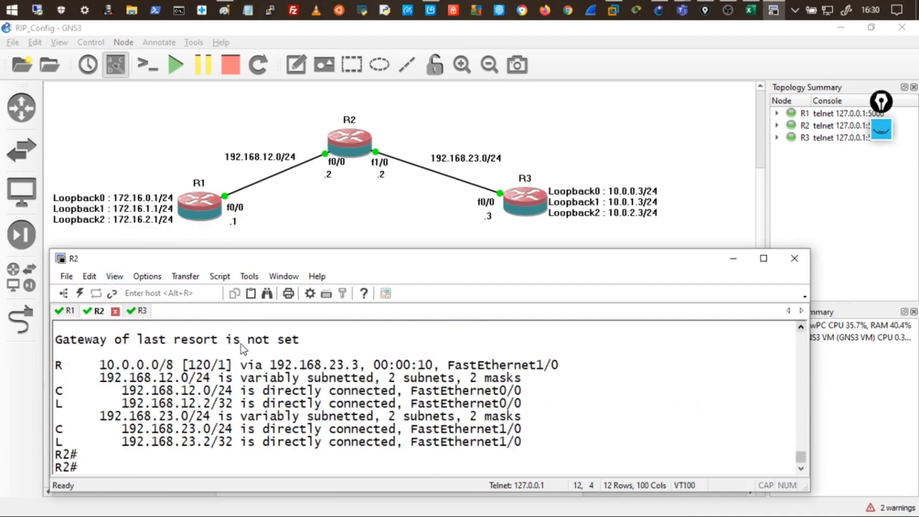
text(show ip route)
key(Return)
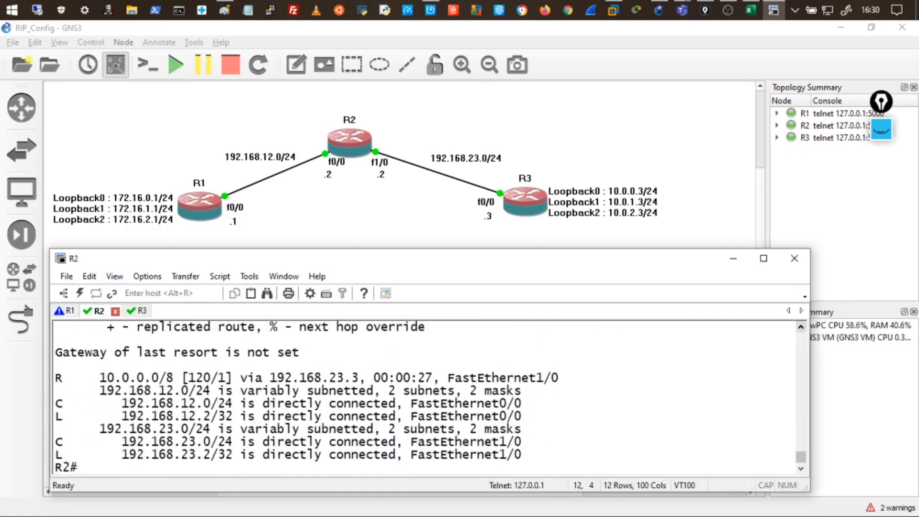
Rerun show ip route on R2 repeatedly as RIP reconverges, then return to R1.
key(Up)
key(Return)
key(Up)
key(Return)
key(Up)
key(Return)
key(Up)
key(Return)
key(Up)
key(Return)
key(Up)
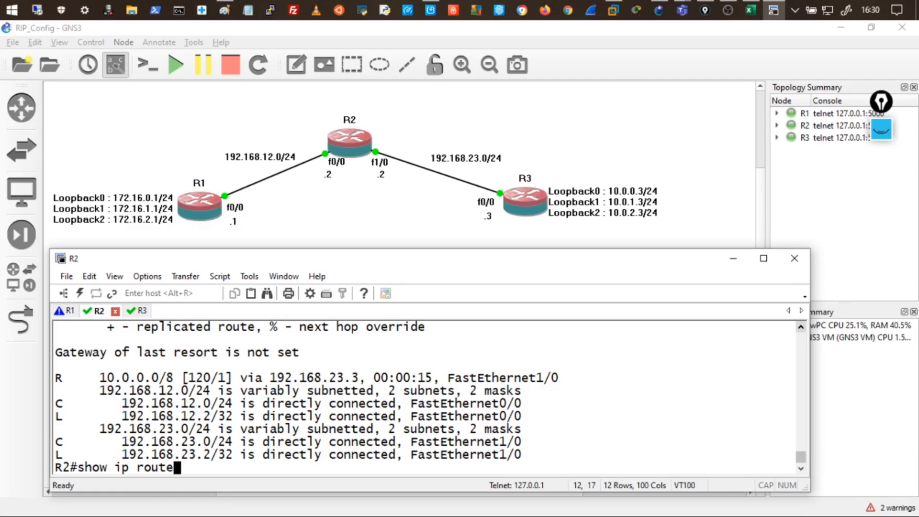
key(Return)
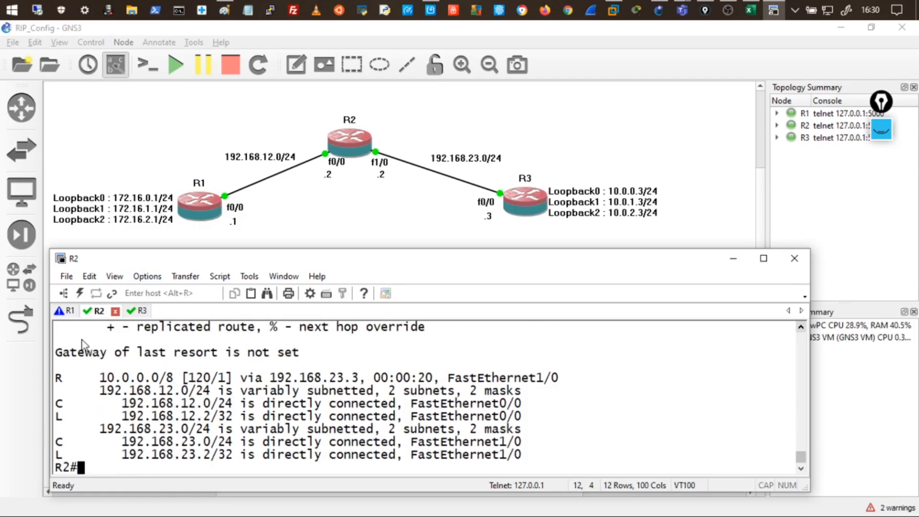
click(70, 311)
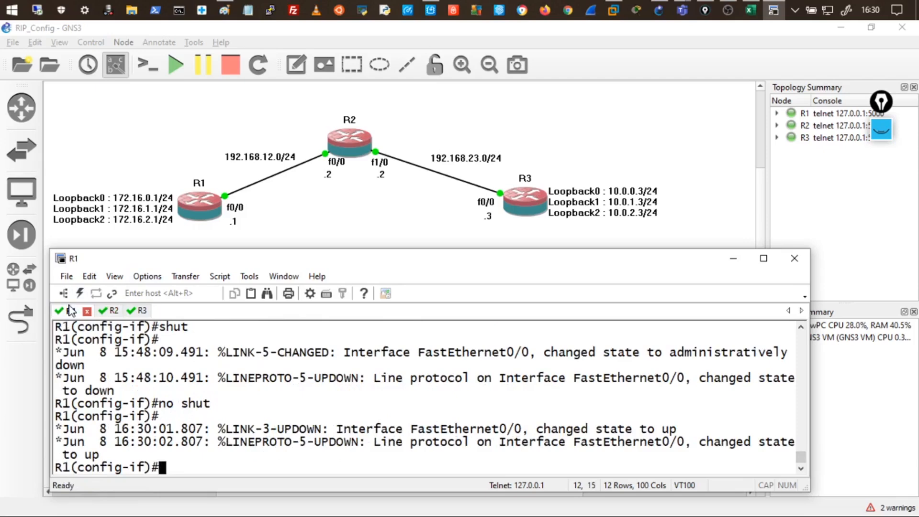
Rerun show ip route on R2 until 172.16.0.0/16 via 192.168.12.1 appears, and select it.
click(112, 310)
key(Up)
key(Return)
key(Up)
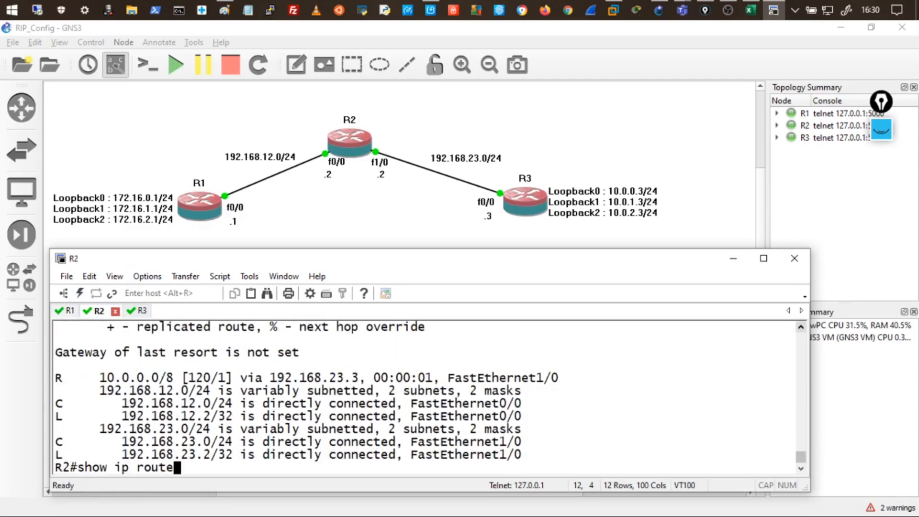
key(Return)
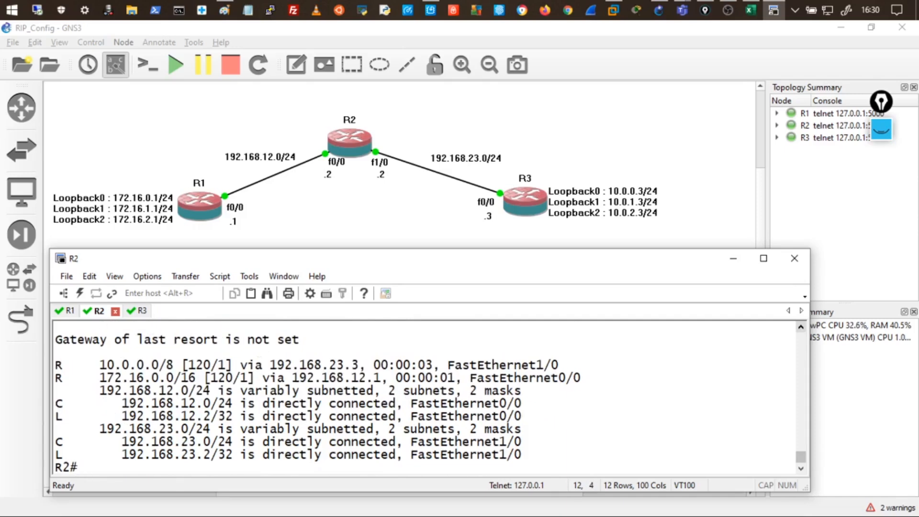
key(Up)
key(Return)
drag(100, 377, 472, 385)
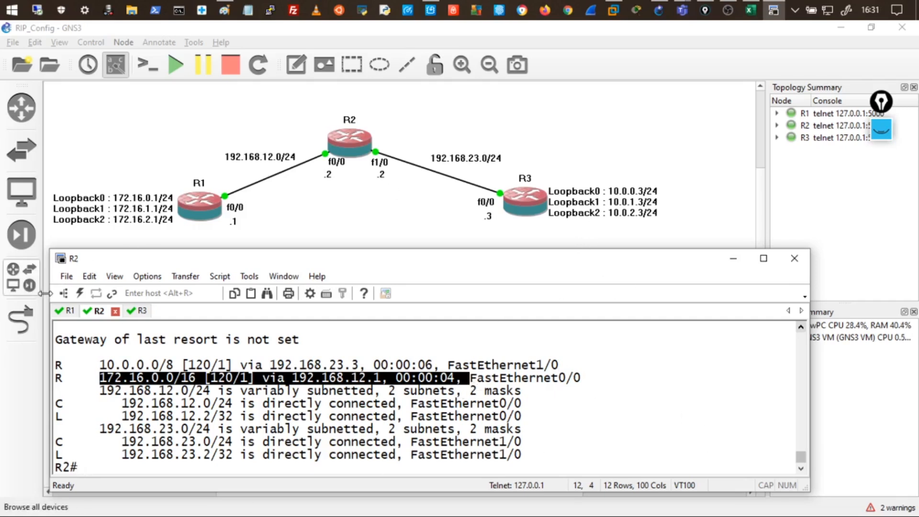
Exit configuration mode on R1 with 'end' and run 'show ip protocols'.
click(72, 313)
text(end)
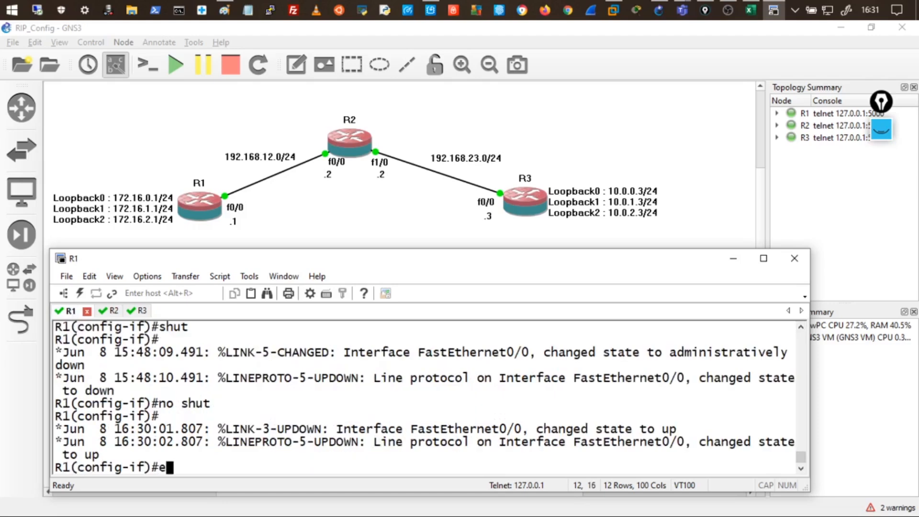
key(Return)
key(Return)
key(Return)
key(Return)
key(Return)
key(Return)
text(sho)
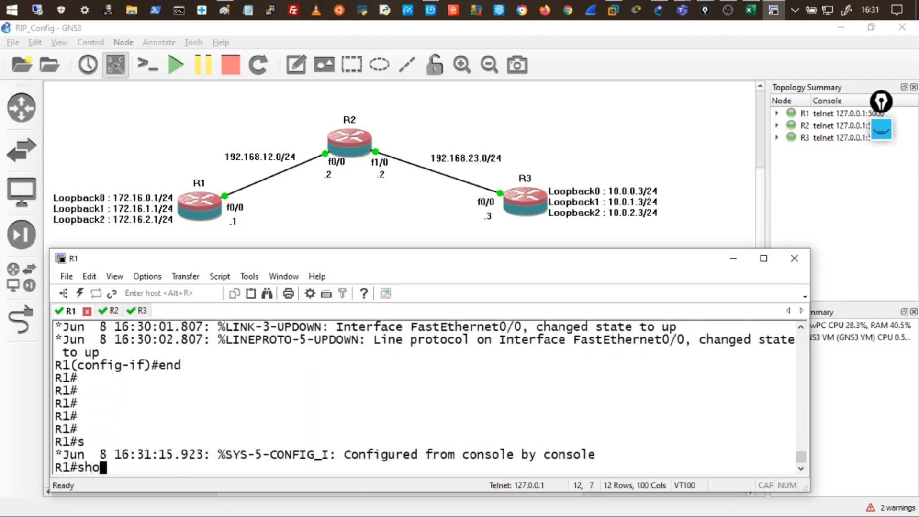
text(w ip protocols)
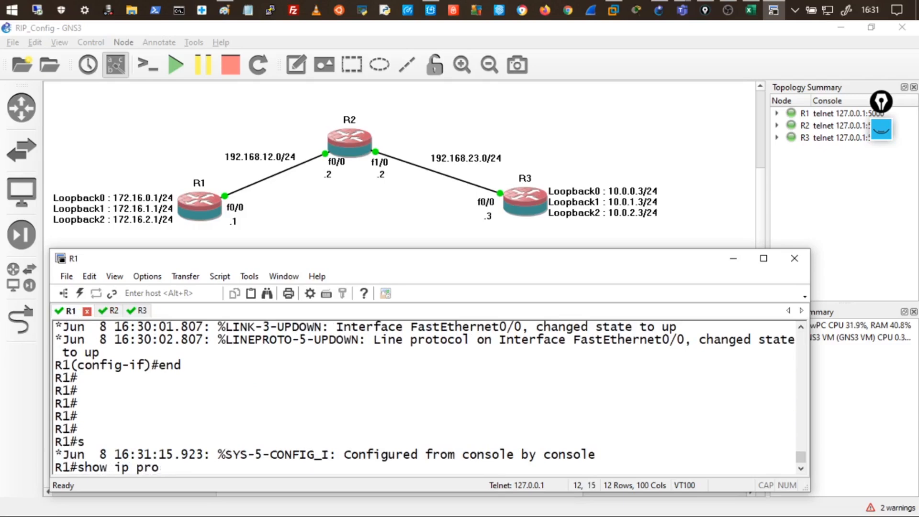
key(Return)
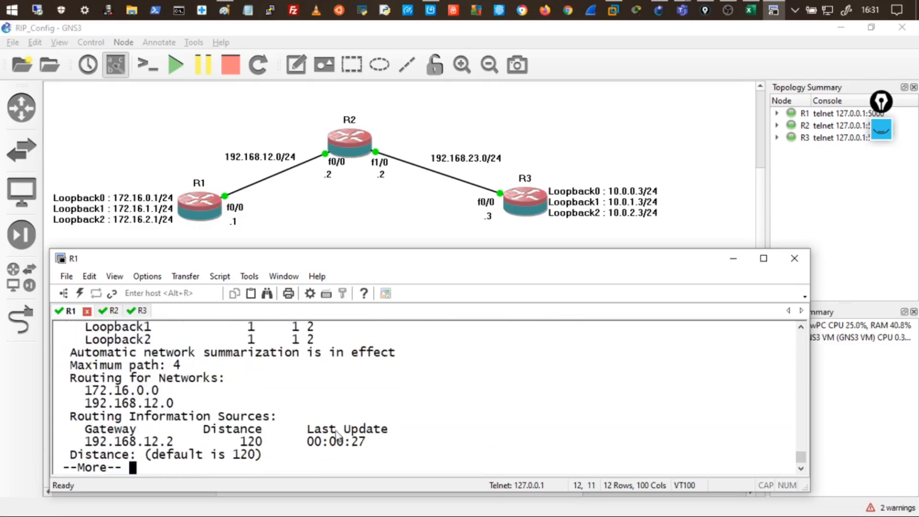
Highlight the automatic network summarization line and dismiss the chat notification.
drag(70, 352, 381, 357)
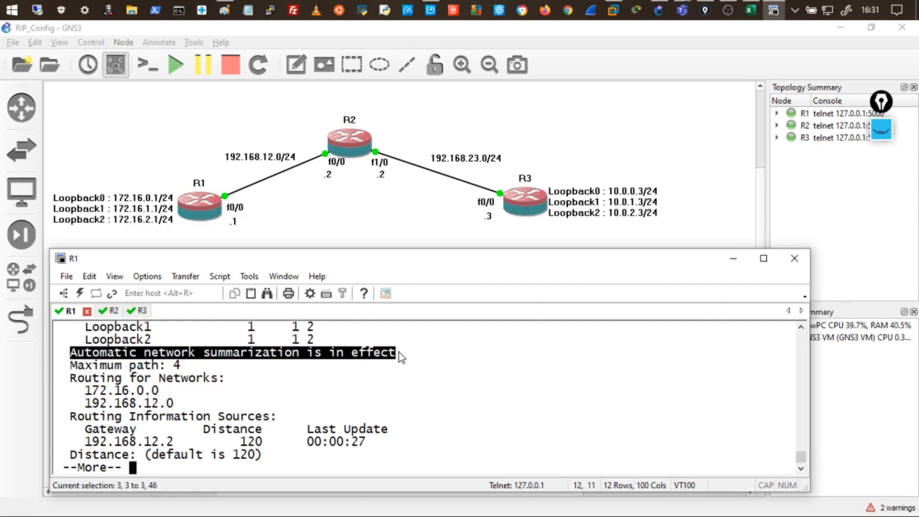
click(398, 351)
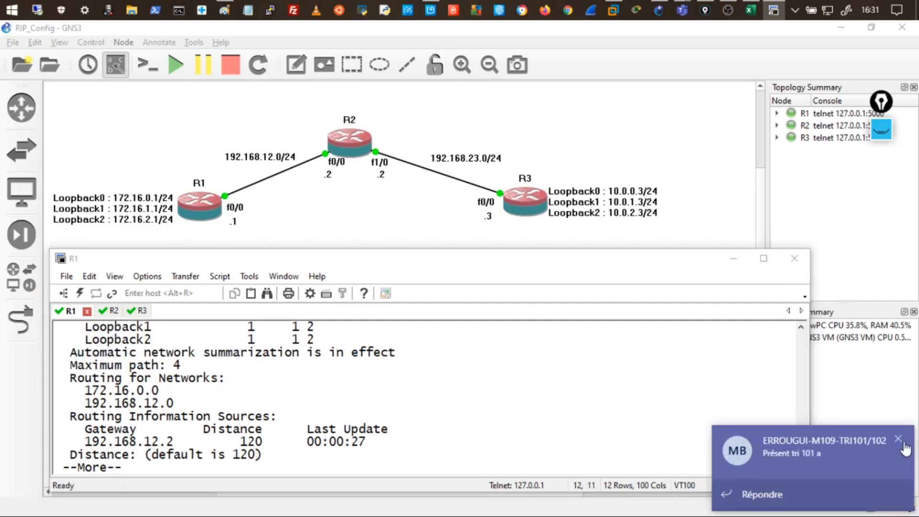
click(898, 438)
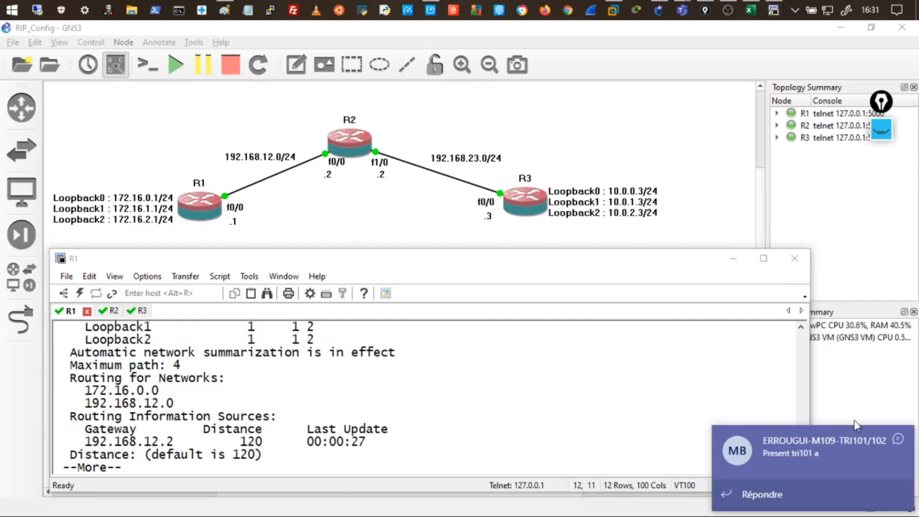
click(897, 438)
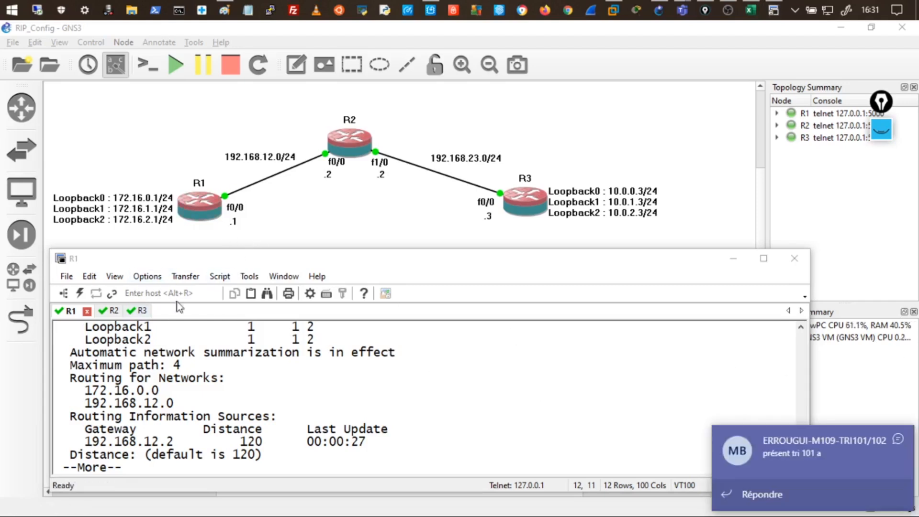
Run 'show ip route rip' on R2 and select the 10.0.0.0/8 and 172.16.0.0/16 prefixes.
click(113, 311)
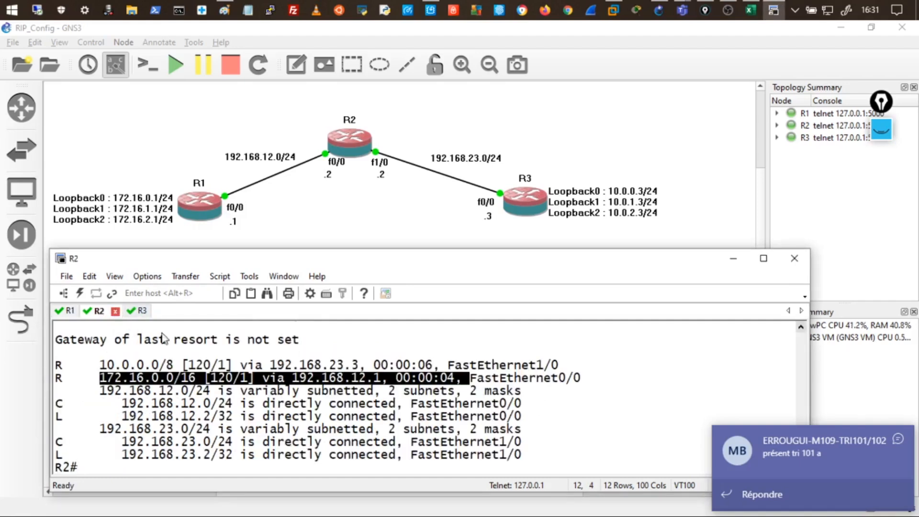
click(173, 403)
text(show ip)
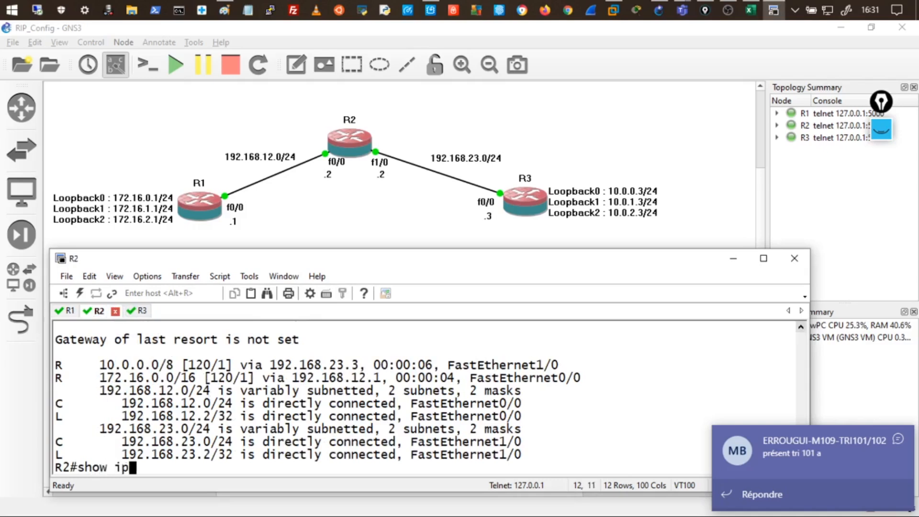
text( route rip)
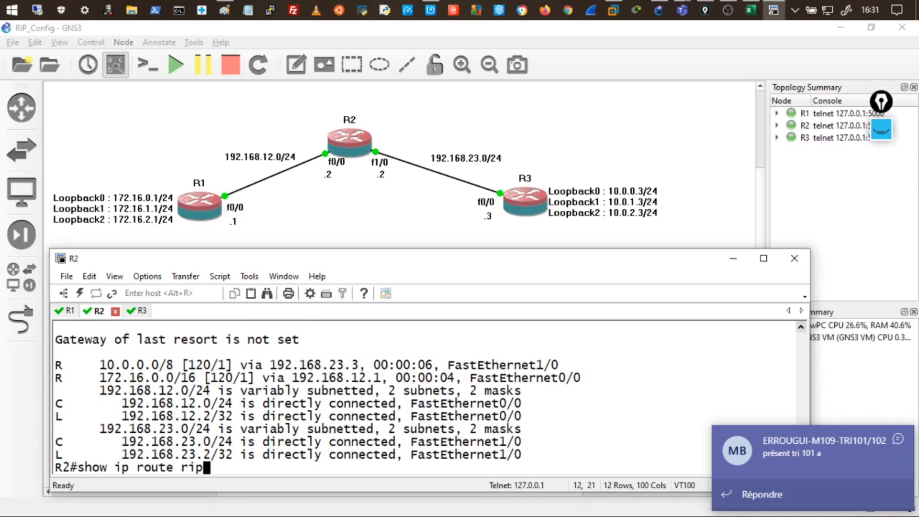
key(Return)
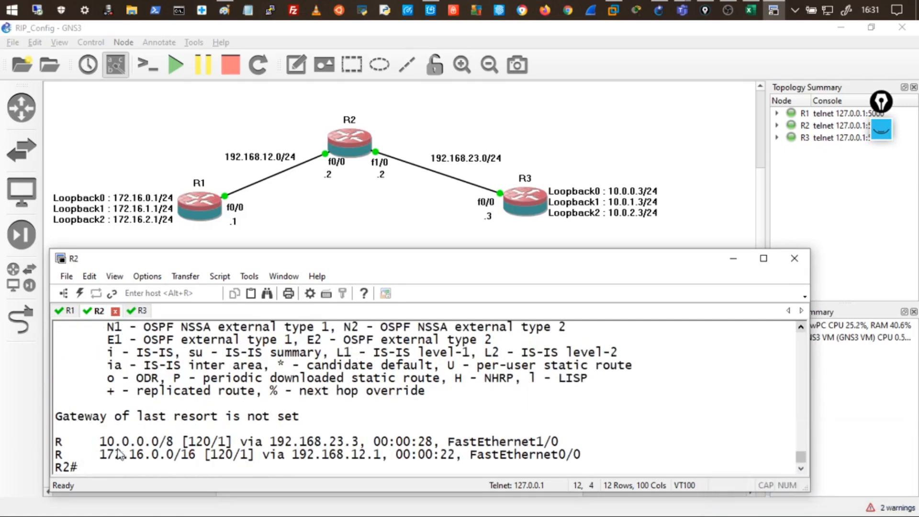
drag(99, 442, 178, 445)
drag(96, 455, 203, 463)
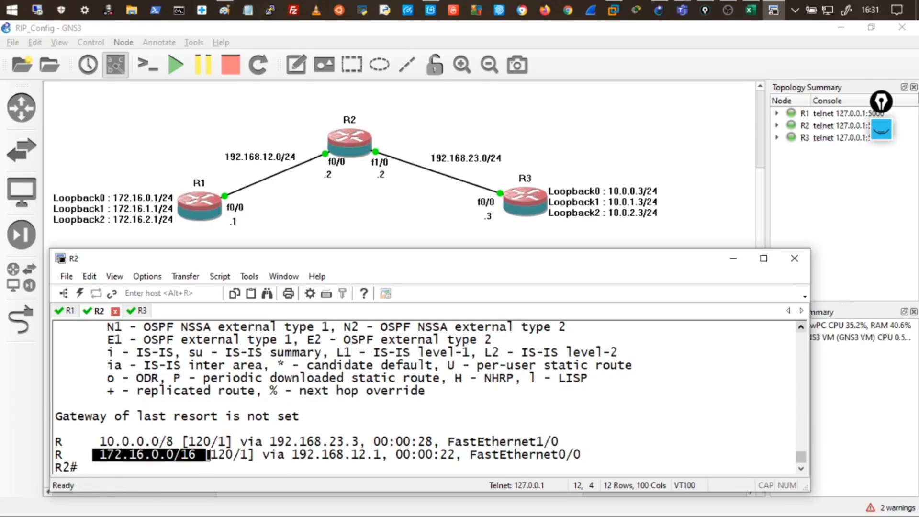
click(881, 133)
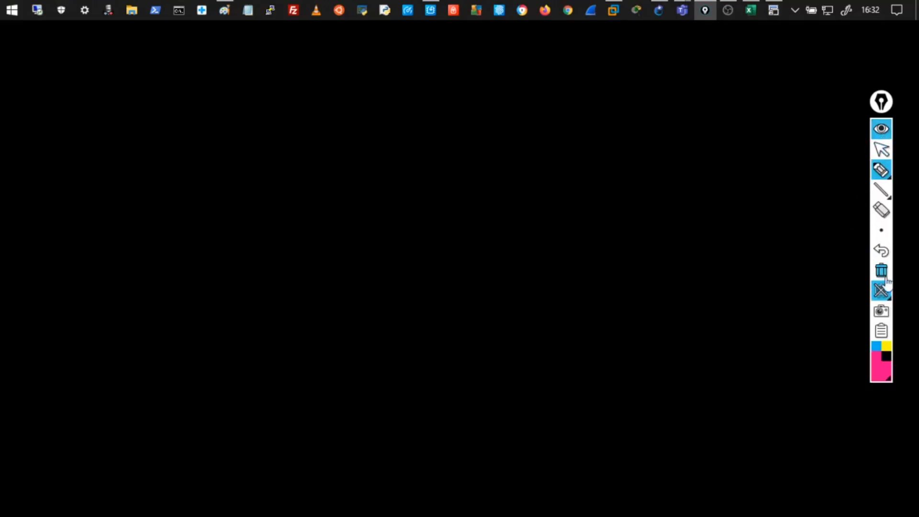
Circle R2 and draw arrows labelled 10.0.0.0/8 from R3 and 172.16.0.0/16 from R1.
click(881, 289)
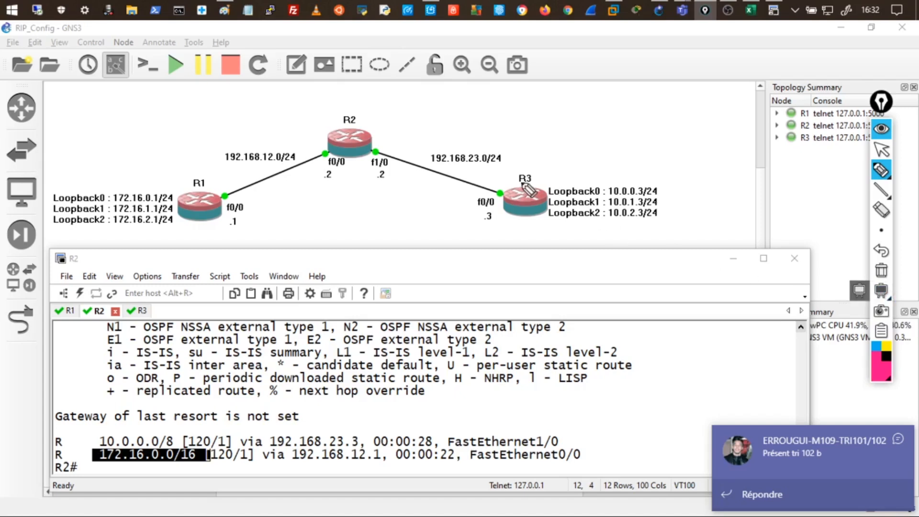
drag(373, 114, 369, 108)
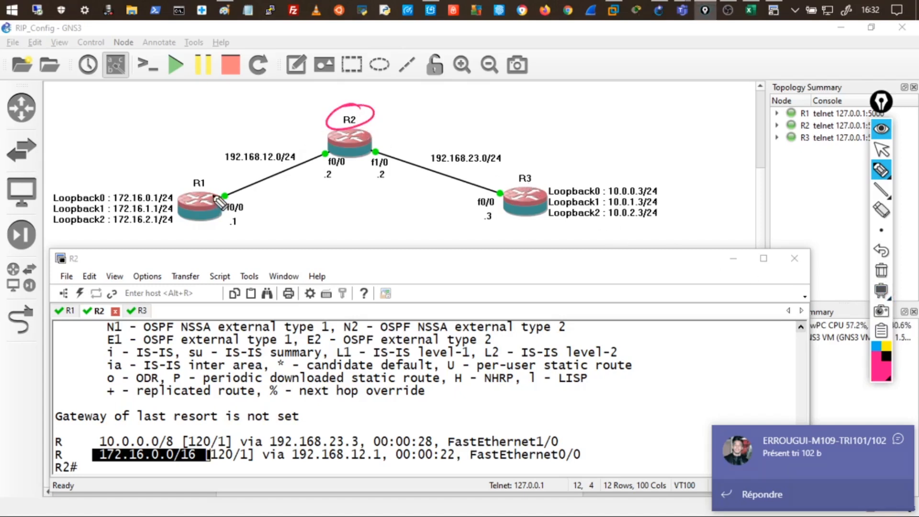
mouse_move(534, 168)
mouse_down()
mouse_move(455, 119)
mouse_move(434, 112)
mouse_move(434, 122)
mouse_up()
mouse_move(516, 106)
mouse_down()
mouse_move(567, 115)
mouse_move(638, 109)
mouse_move(639, 121)
mouse_up()
mouse_move(191, 166)
mouse_down()
mouse_move(282, 117)
mouse_move(285, 127)
mouse_up()
mouse_move(152, 111)
mouse_down()
mouse_move(152, 127)
mouse_move(181, 125)
mouse_move(231, 112)
mouse_move(267, 82)
mouse_up()
mouse_move(287, 84)
mouse_down()
mouse_move(283, 100)
mouse_move(301, 91)
mouse_up()
drag(318, 80, 309, 87)
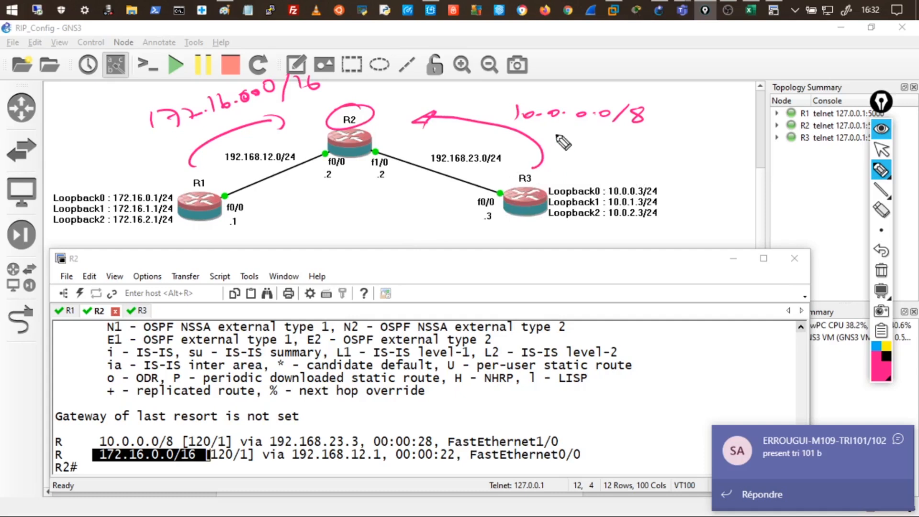
Circle R3's loopback addresses and underline and box the 10.0.0.0/8 note.
mouse_move(639, 186)
mouse_down()
mouse_move(597, 220)
mouse_move(669, 213)
mouse_move(622, 178)
mouse_up()
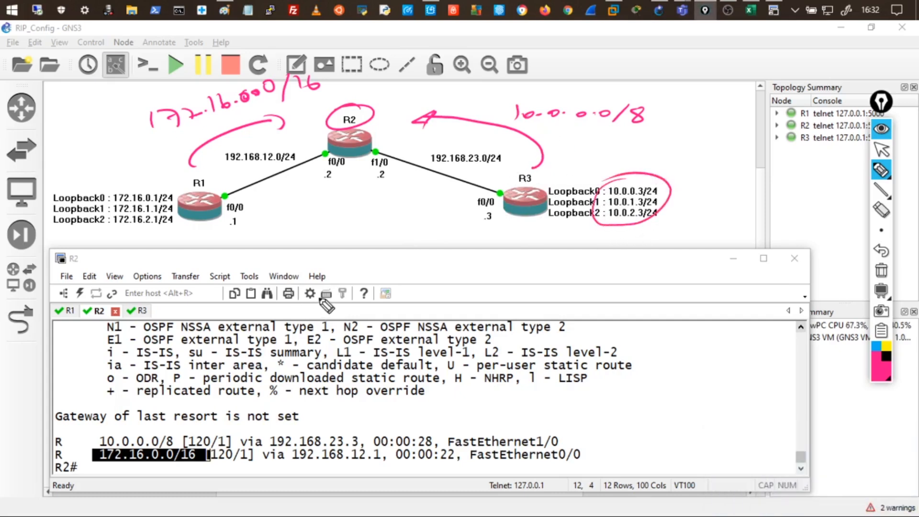
drag(626, 129, 643, 128)
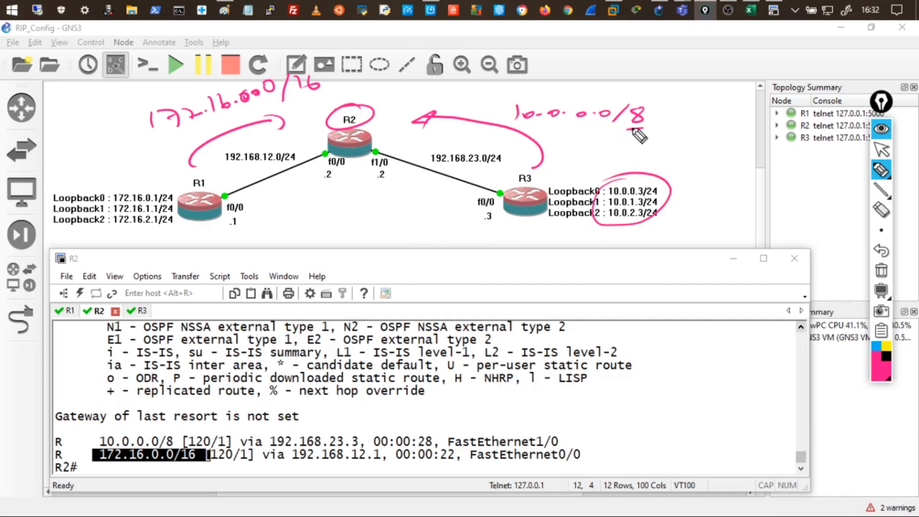
mouse_move(508, 111)
mouse_down()
mouse_move(515, 106)
mouse_move(515, 118)
mouse_up()
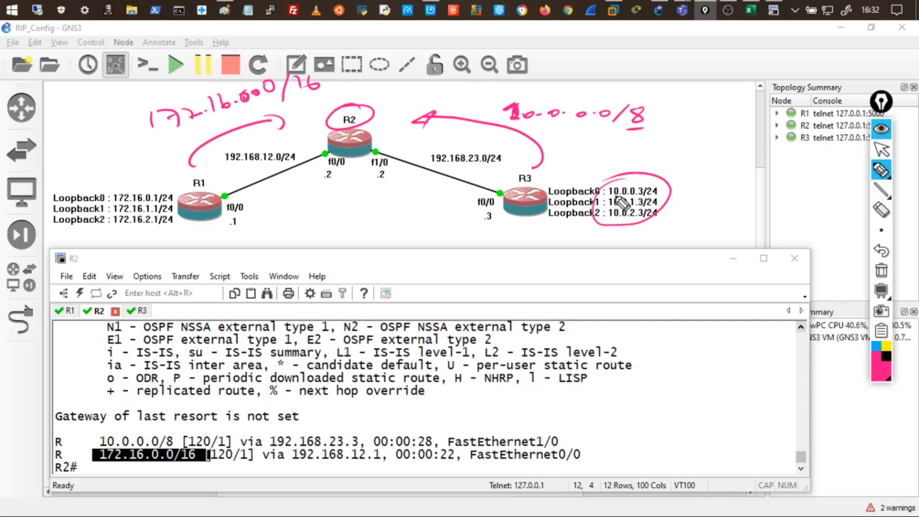
mouse_move(531, 127)
mouse_down()
mouse_move(662, 119)
mouse_move(617, 86)
mouse_move(493, 89)
mouse_move(523, 127)
mouse_up()
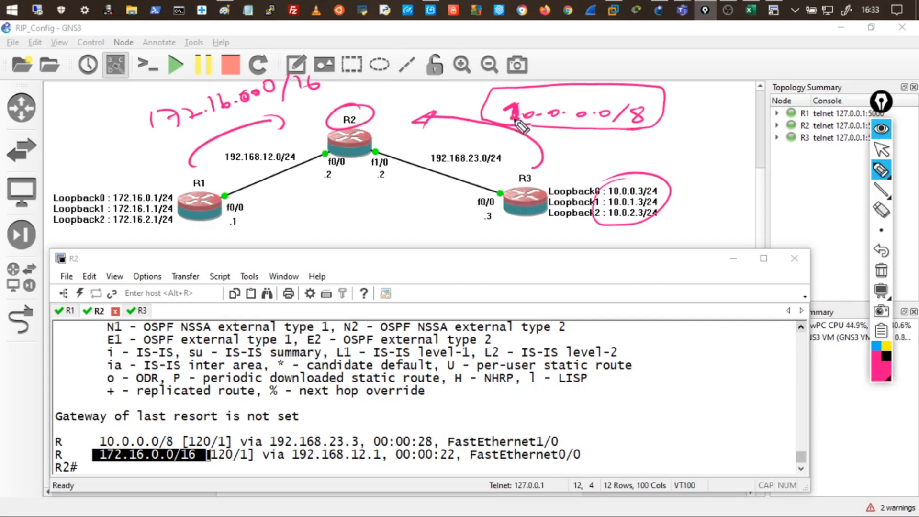
Underline 10.0.0.0/8 and 10.0.0.3, circle R1 and its loopbacks, and emphasize the 172.16.0.0/16 note.
drag(170, 429, 113, 430)
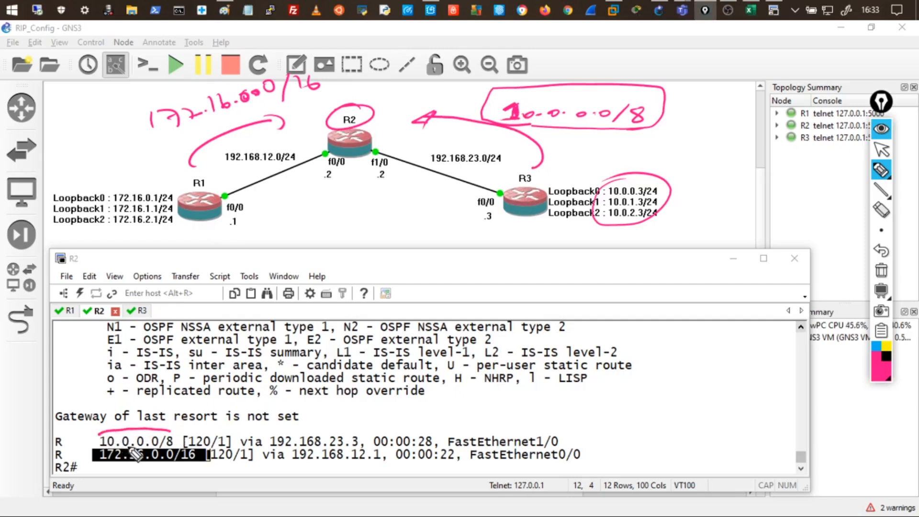
drag(610, 195, 644, 196)
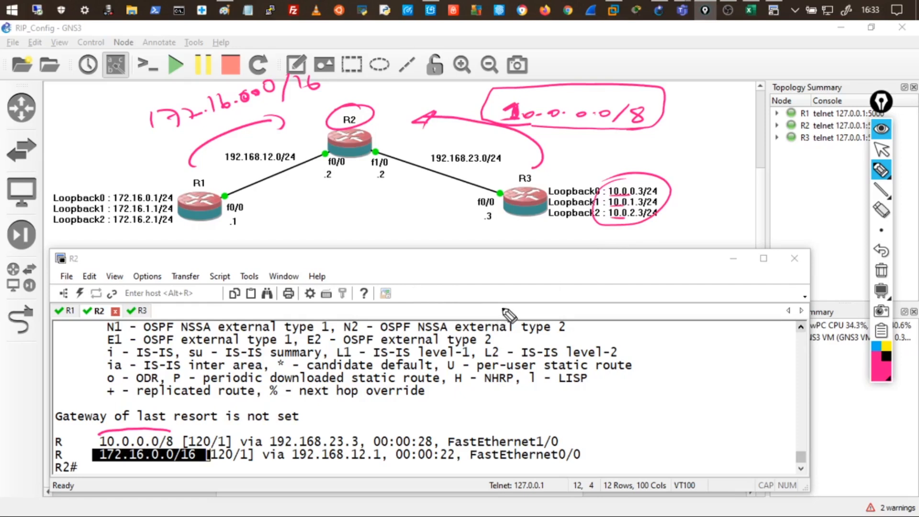
mouse_move(216, 185)
mouse_down()
mouse_move(184, 184)
mouse_move(209, 186)
mouse_up()
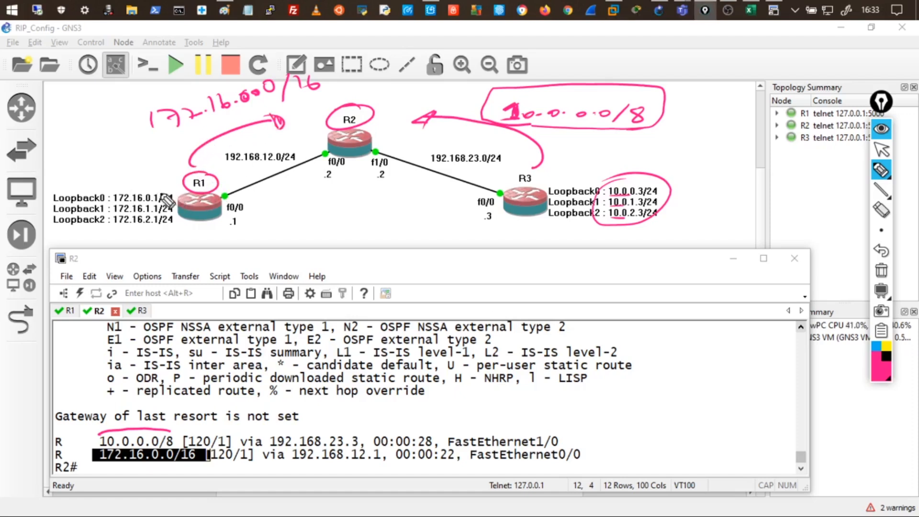
mouse_move(154, 185)
mouse_down()
mouse_move(107, 204)
mouse_move(127, 233)
mouse_move(181, 208)
mouse_move(160, 181)
mouse_up()
mouse_move(194, 116)
mouse_down()
mouse_move(185, 136)
mouse_move(200, 127)
mouse_move(198, 113)
mouse_move(203, 134)
mouse_up()
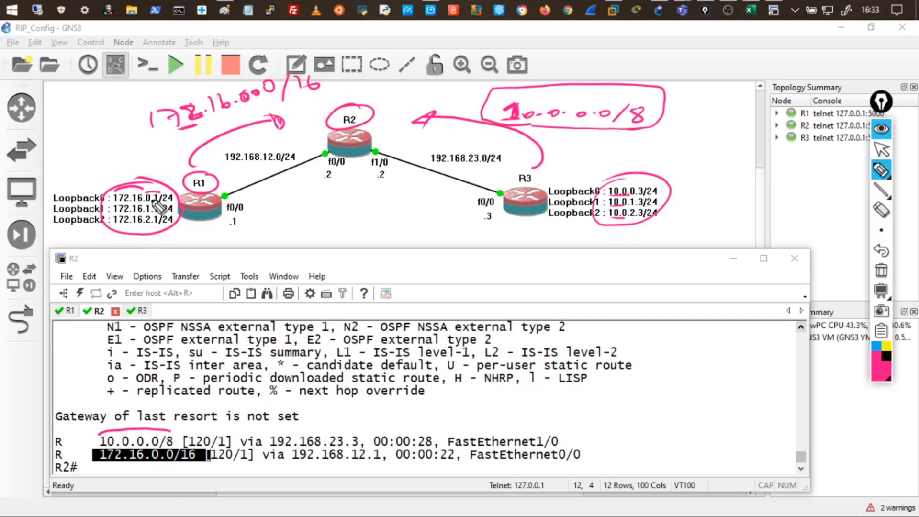
mouse_move(299, 79)
mouse_down()
mouse_move(297, 101)
mouse_move(162, 134)
mouse_move(199, 103)
mouse_move(284, 79)
mouse_up()
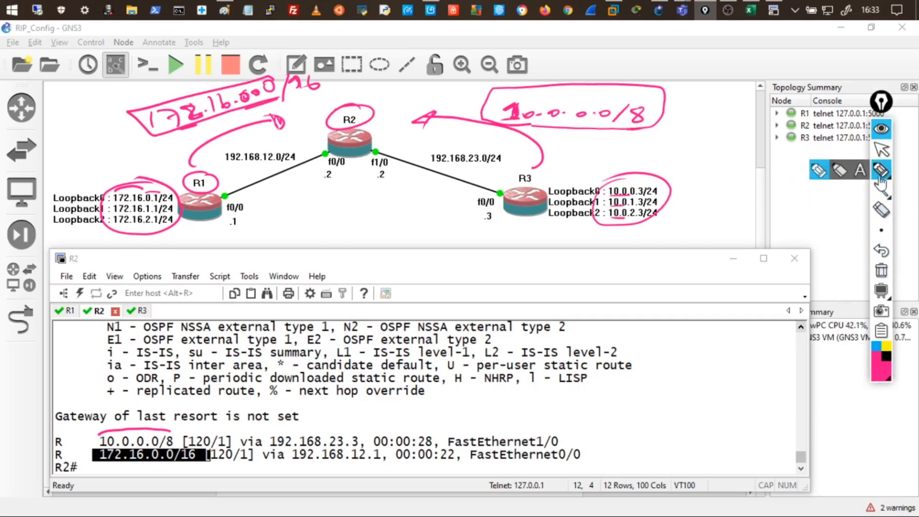
Erase the ink notes, run 'show ip route rip' on R1, and point out 10.0.0.0/8.
click(881, 271)
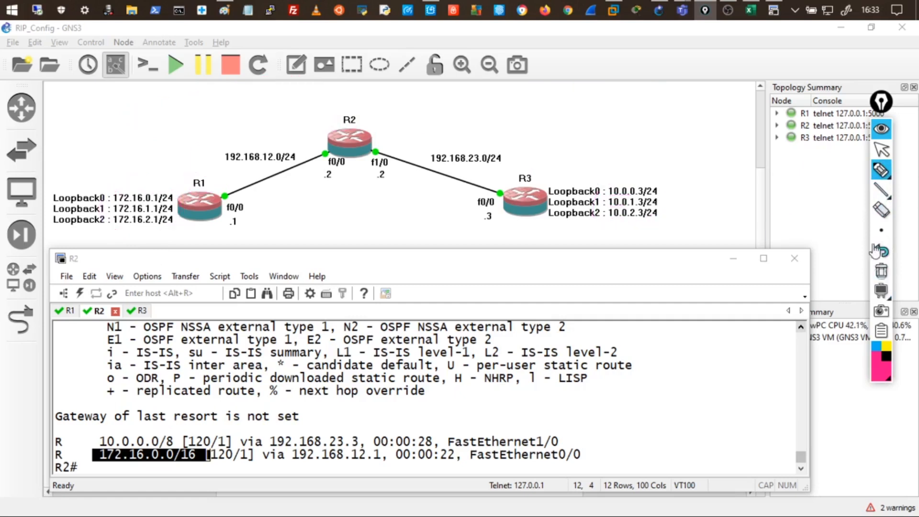
click(881, 128)
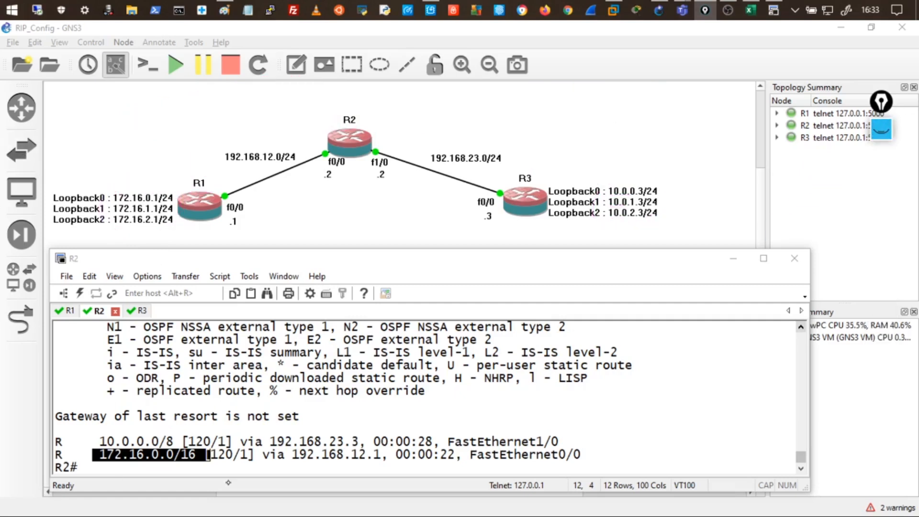
click(67, 311)
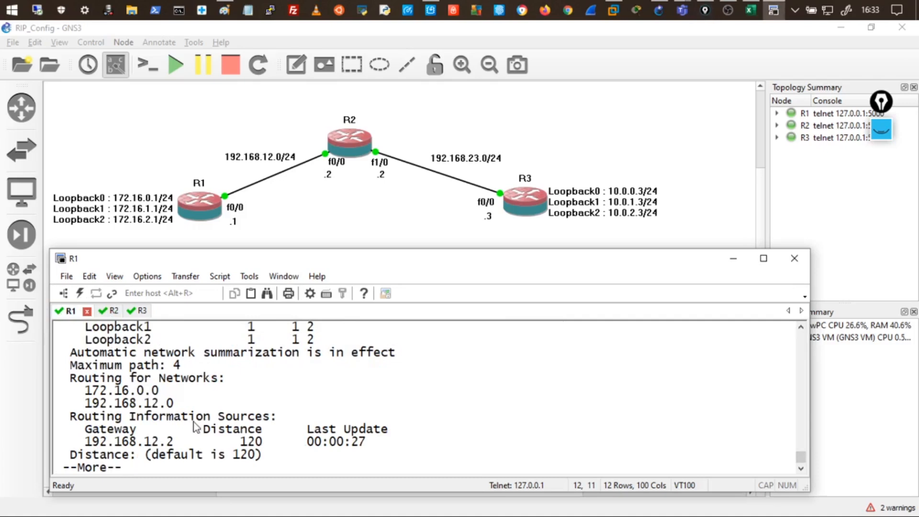
key(space)
text(show)
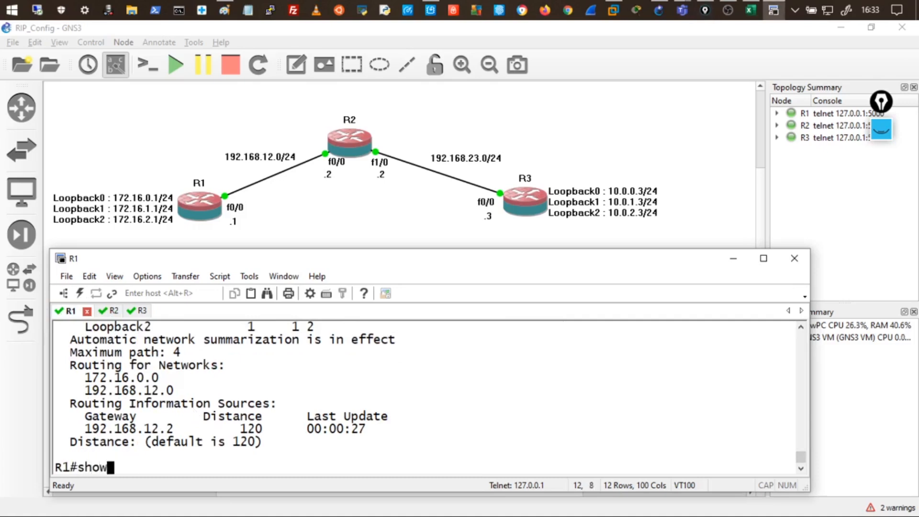
text( ip route rip)
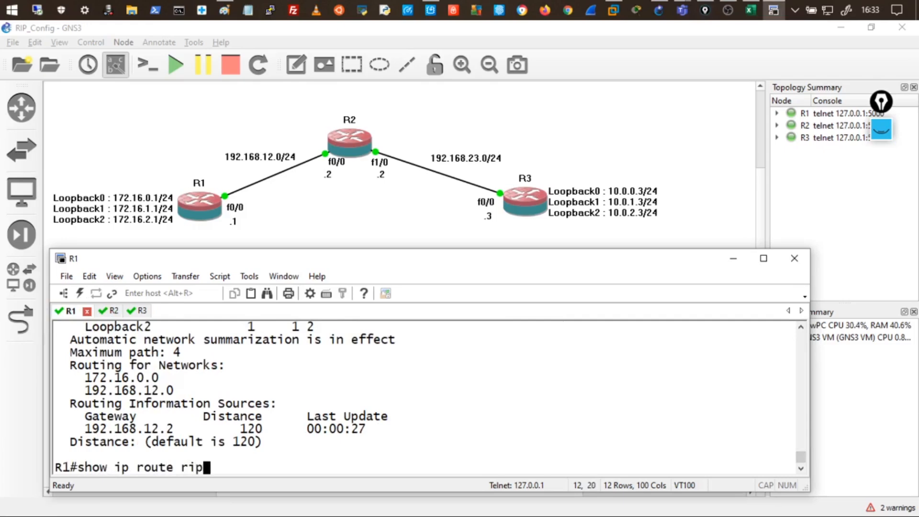
key(Return)
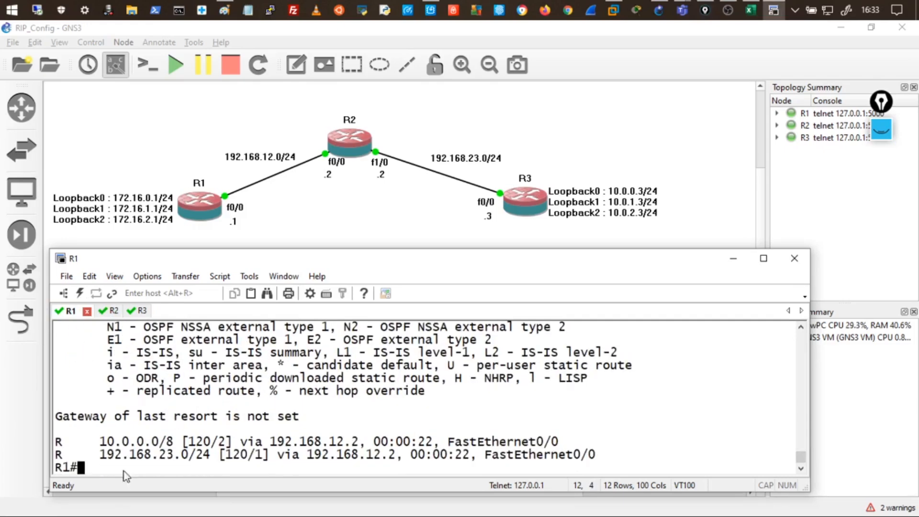
drag(111, 439, 55, 441)
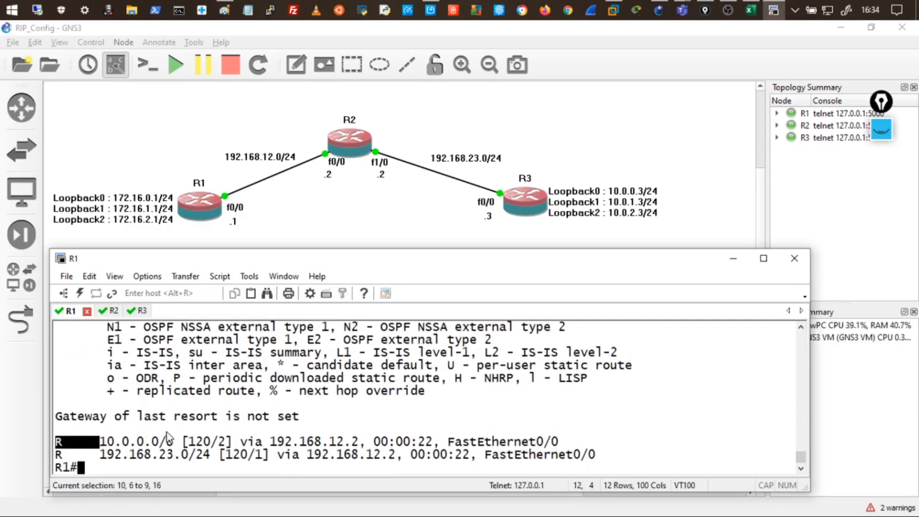
click(882, 129)
click(818, 170)
drag(362, 111, 364, 122)
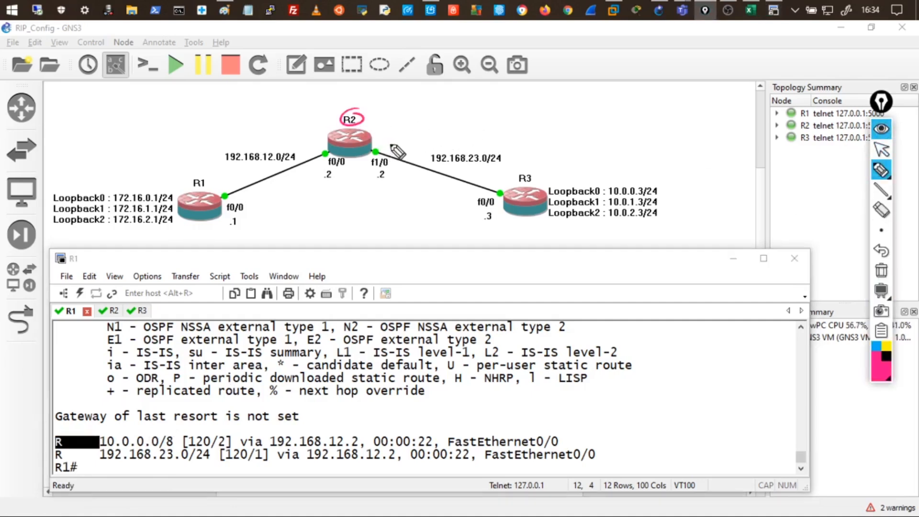
mouse_move(312, 124)
mouse_down()
mouse_move(320, 127)
mouse_move(200, 163)
mouse_up()
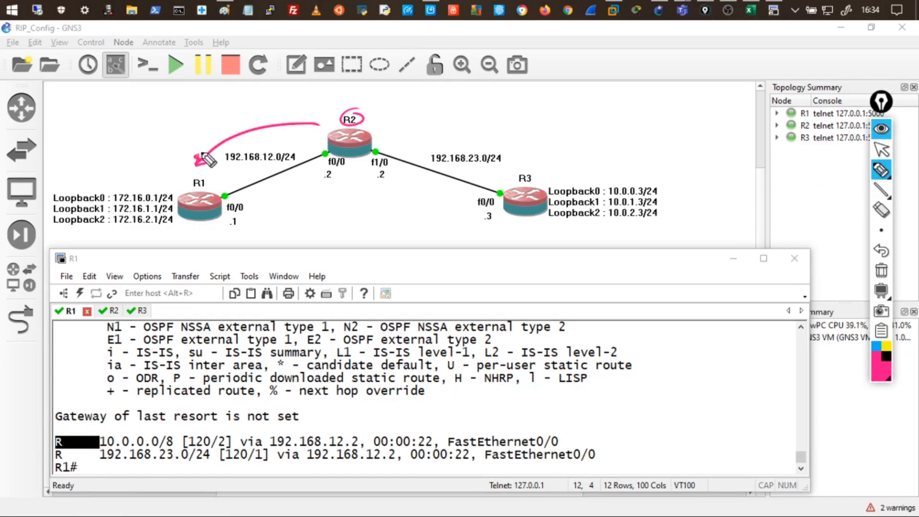
mouse_move(214, 116)
mouse_down()
mouse_move(218, 124)
mouse_move(295, 108)
mouse_up()
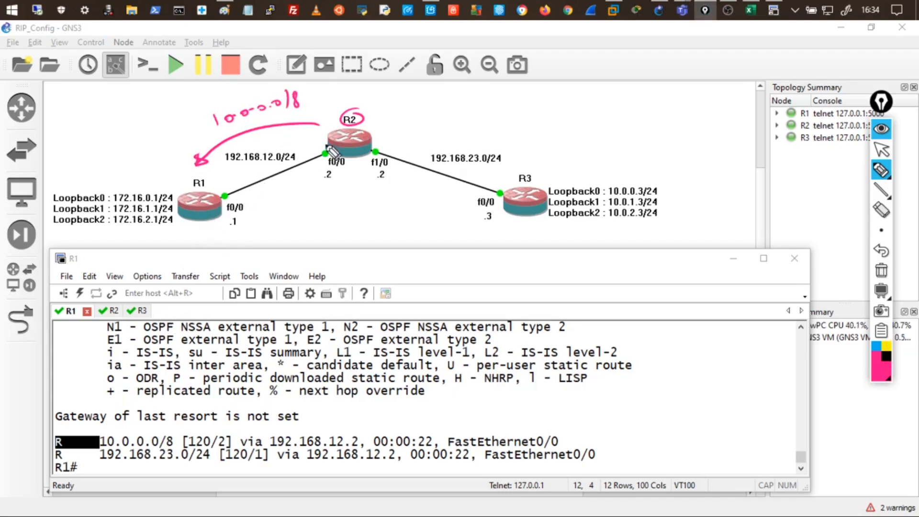
drag(381, 126, 505, 152)
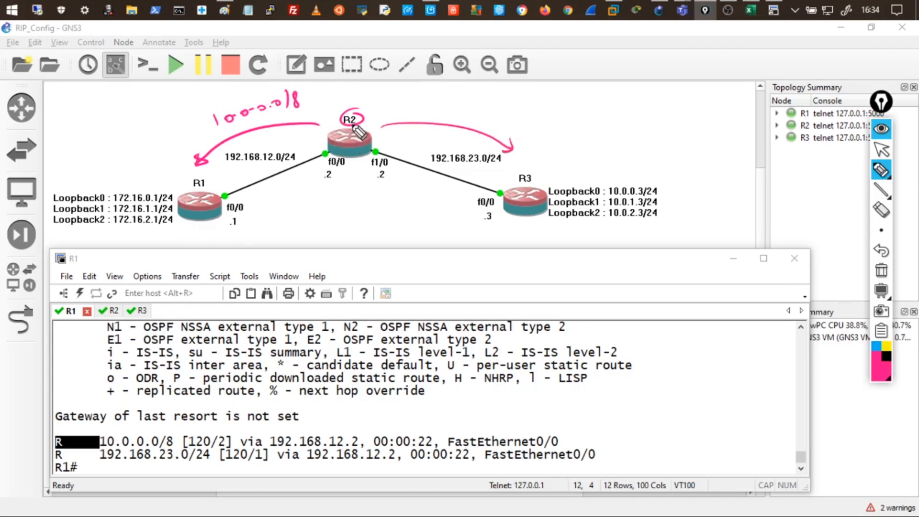
mouse_move(127, 184)
mouse_down()
mouse_move(137, 187)
mouse_move(132, 239)
mouse_up()
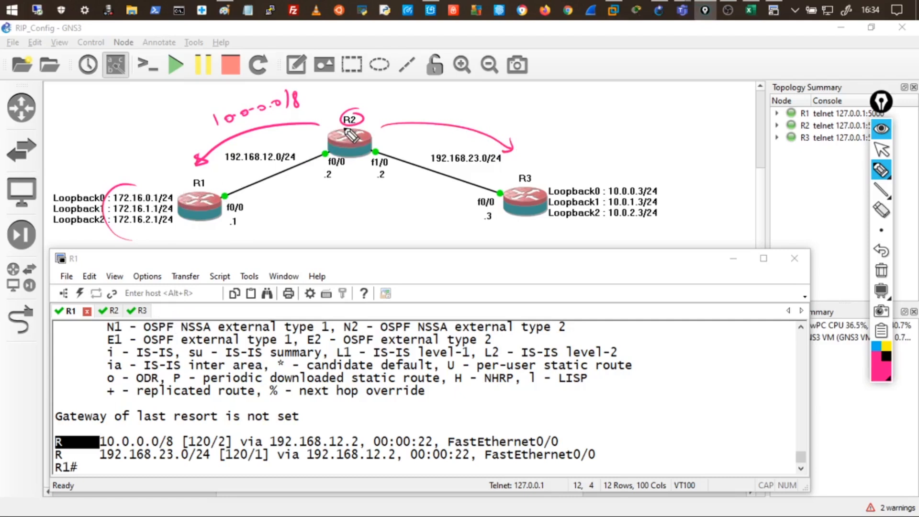
mouse_move(451, 108)
mouse_down()
mouse_move(543, 139)
mouse_move(569, 135)
mouse_move(559, 140)
mouse_up()
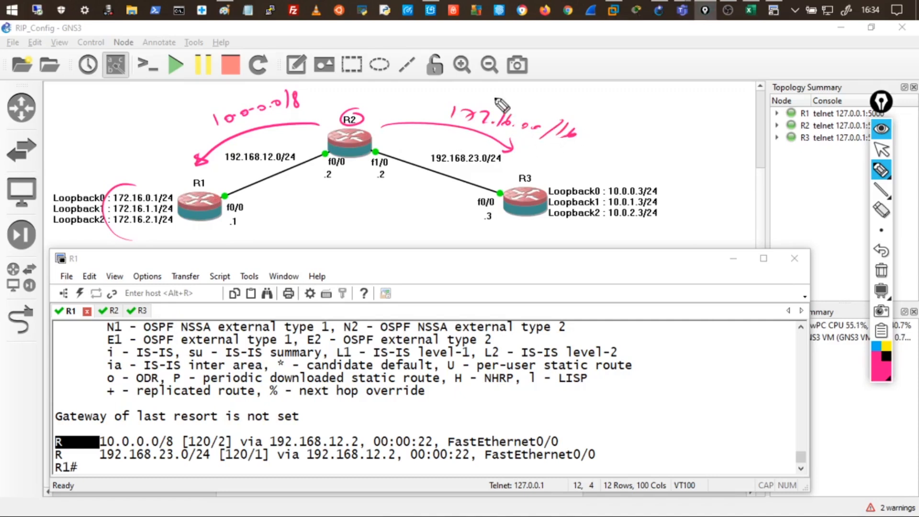
click(882, 129)
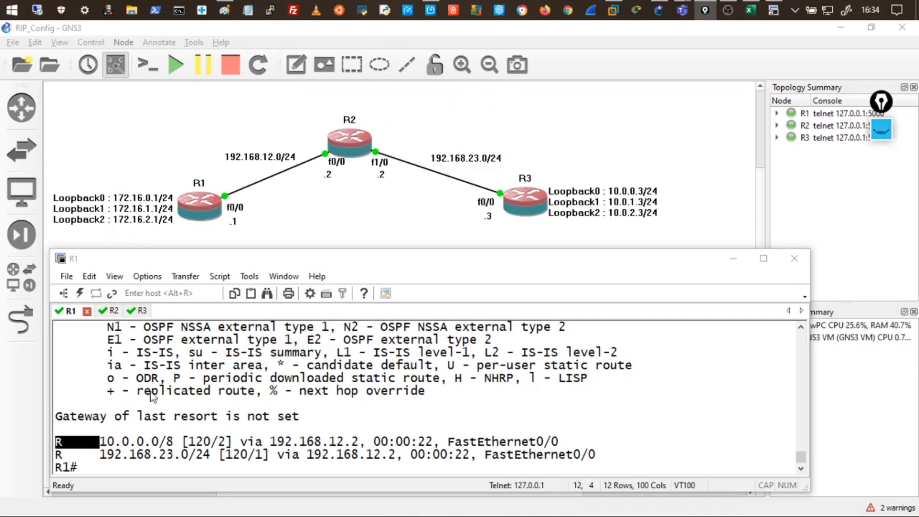
Run 'show ip route rip' on R3, marking 172.16.0.0/16 and next hop 192.168.23.2, then go back to R1.
click(142, 311)
text(sh)
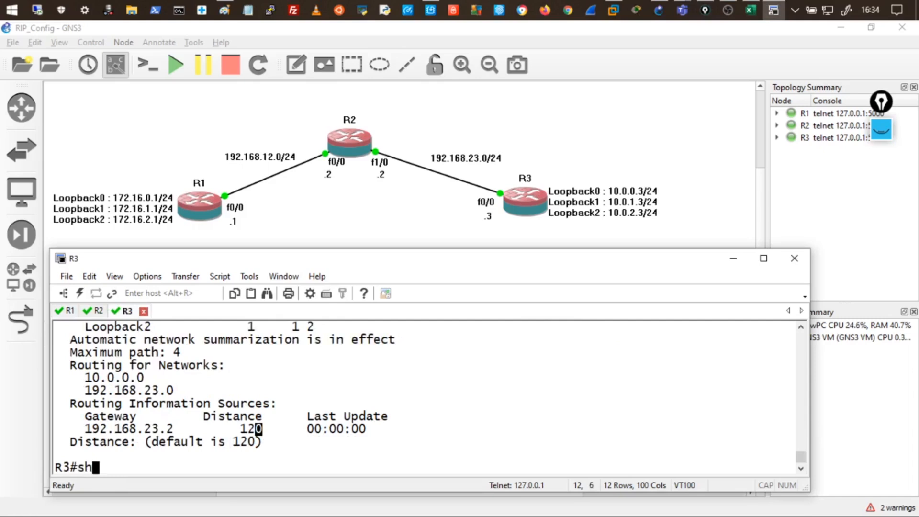
text(ow ip route )
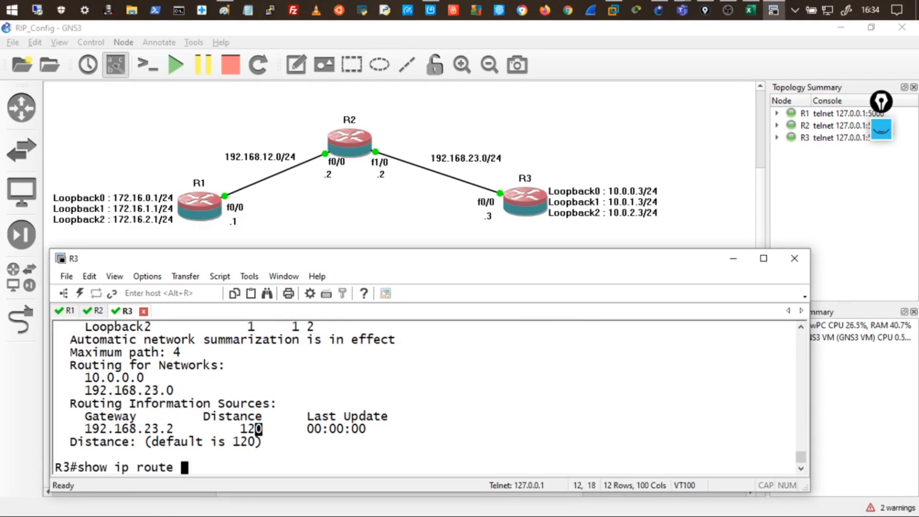
text(rip)
key(Return)
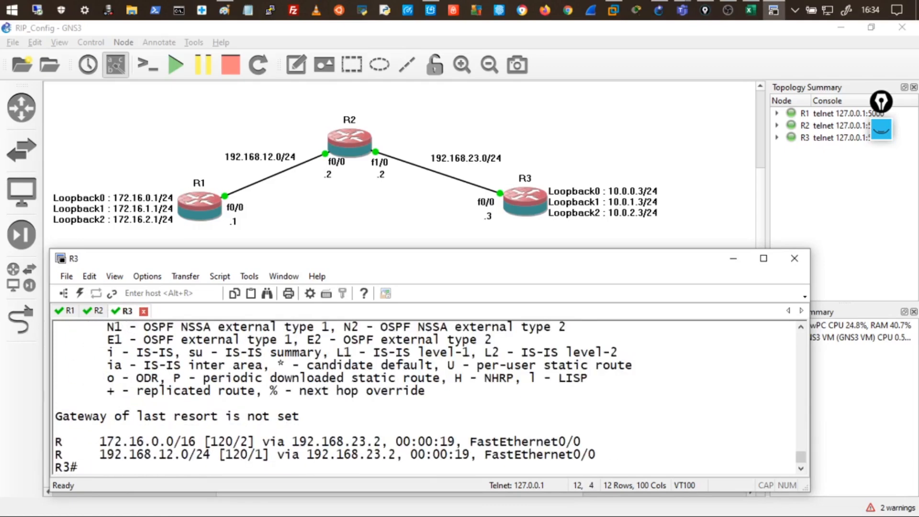
drag(107, 441, 206, 446)
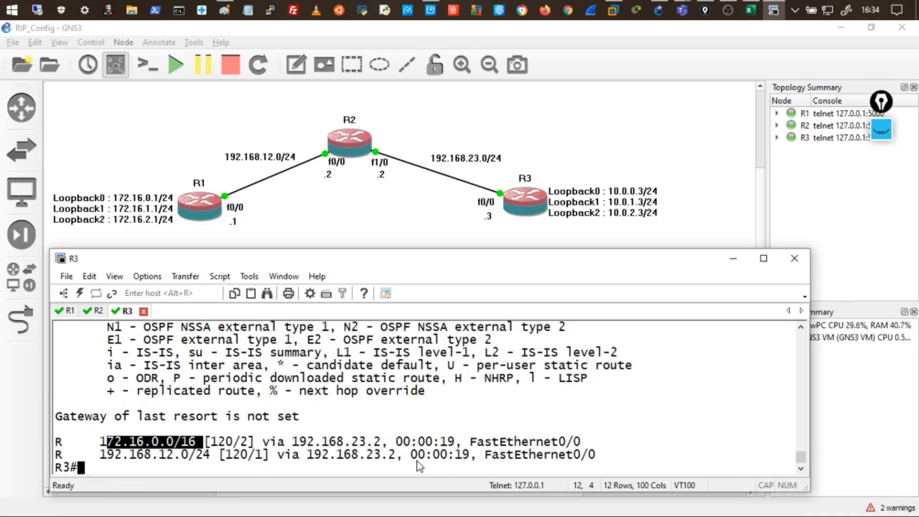
drag(308, 443, 363, 457)
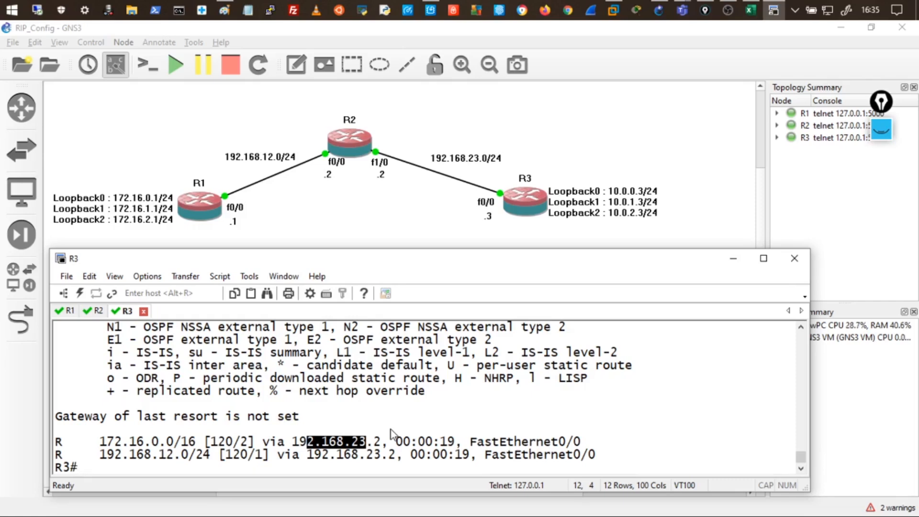
click(69, 311)
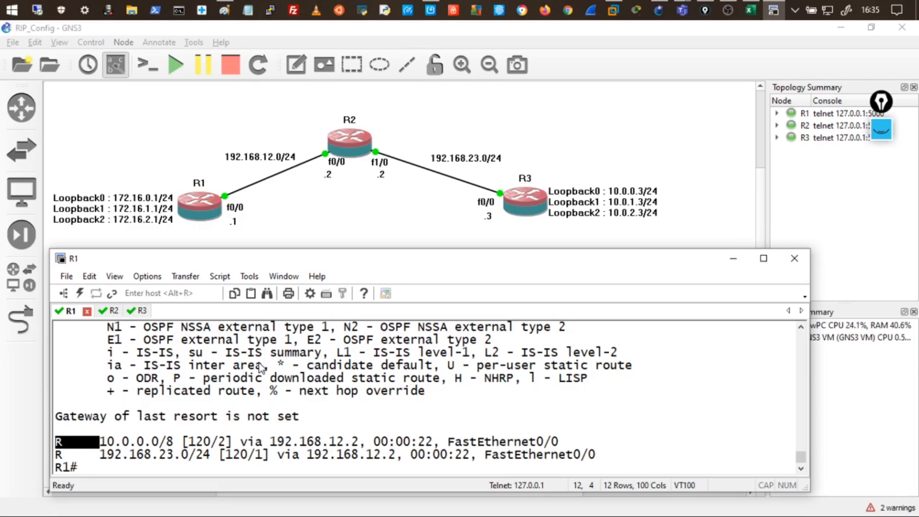
Rerun 'show ip protocols' on R1 and highlight sending version 1 and receiving versions 1 2.
key(Up)
key(Up)
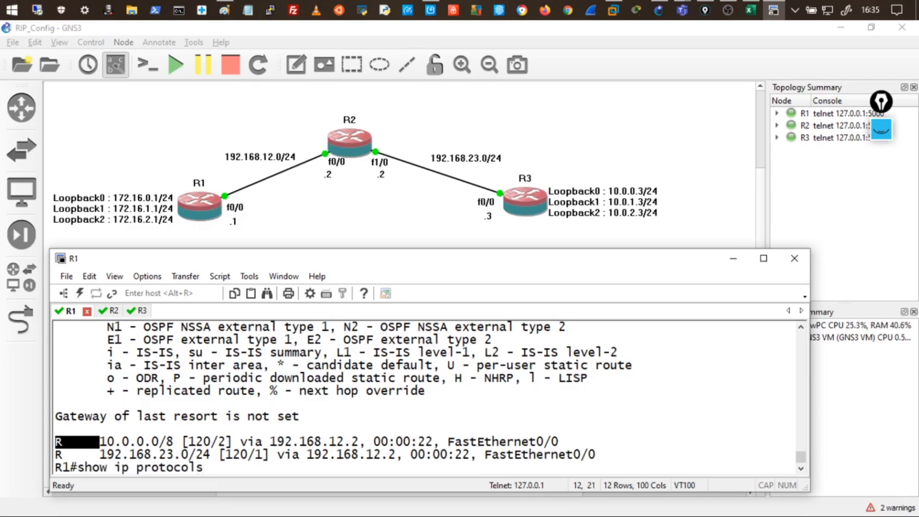
key(Return)
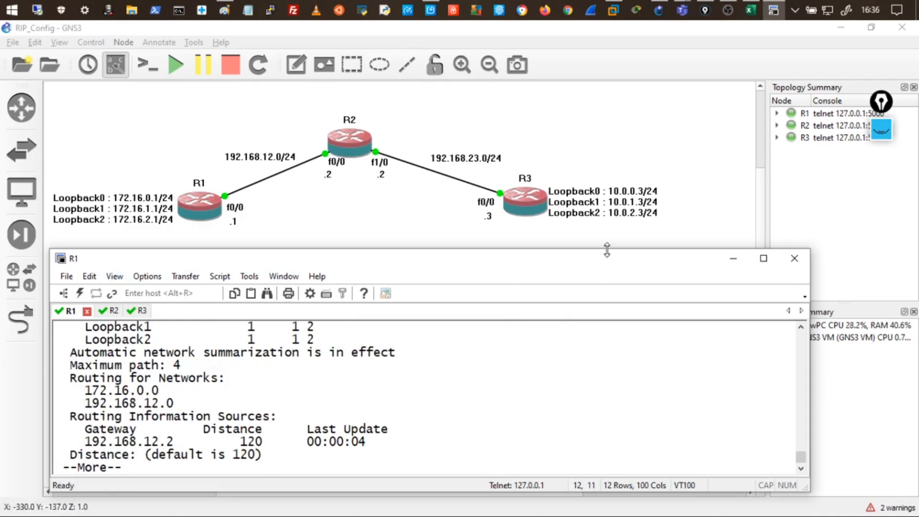
scroll(800, 330, up, 5)
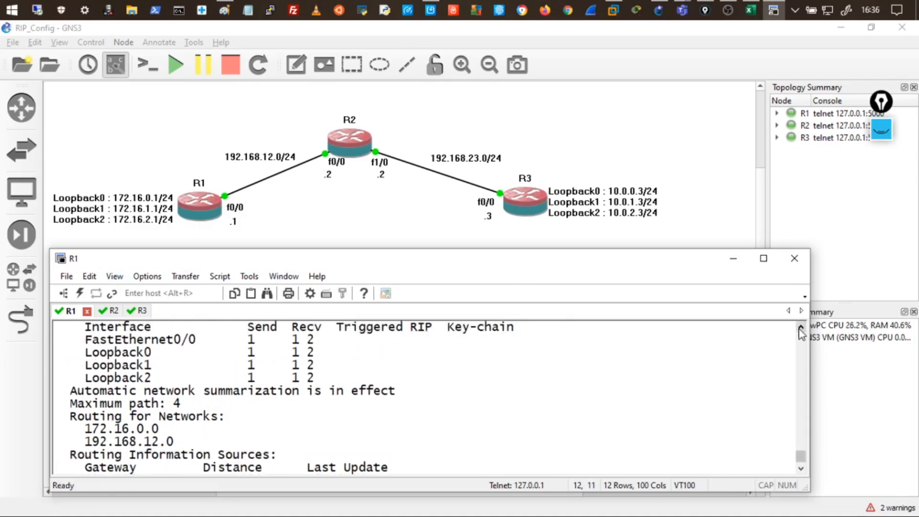
drag(258, 345, 509, 343)
drag(242, 365, 262, 373)
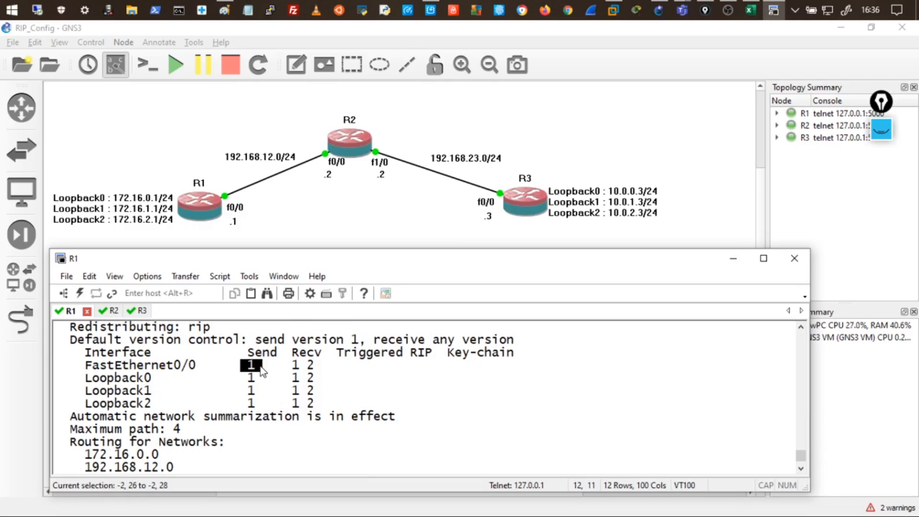
drag(262, 372, 315, 365)
drag(315, 366, 315, 366)
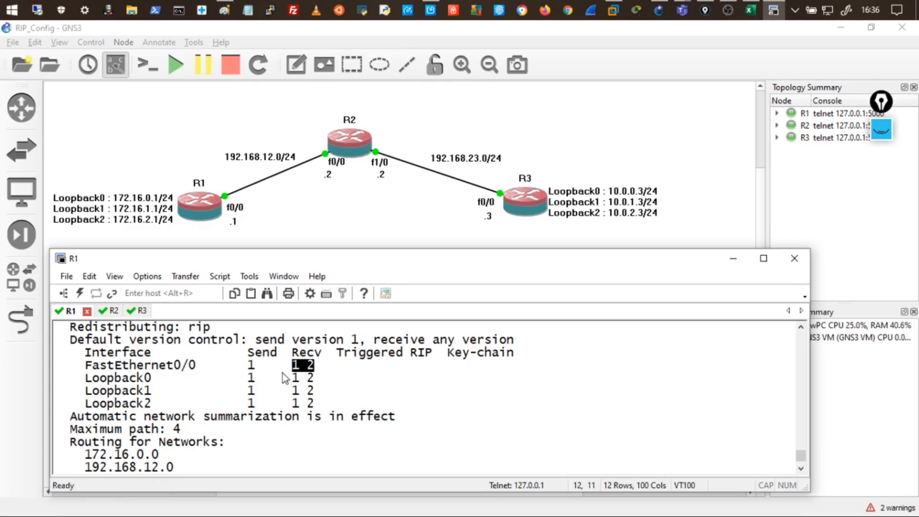
click(250, 465)
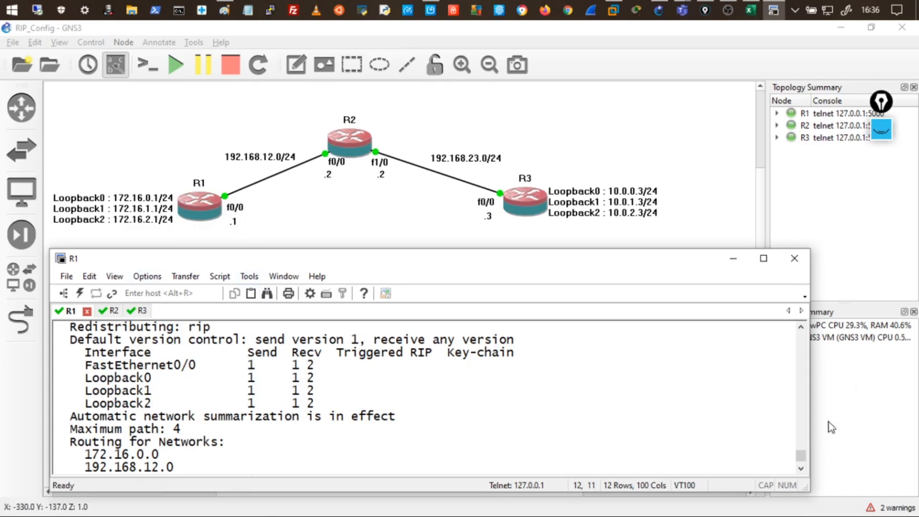
scroll(805, 463, down, 2)
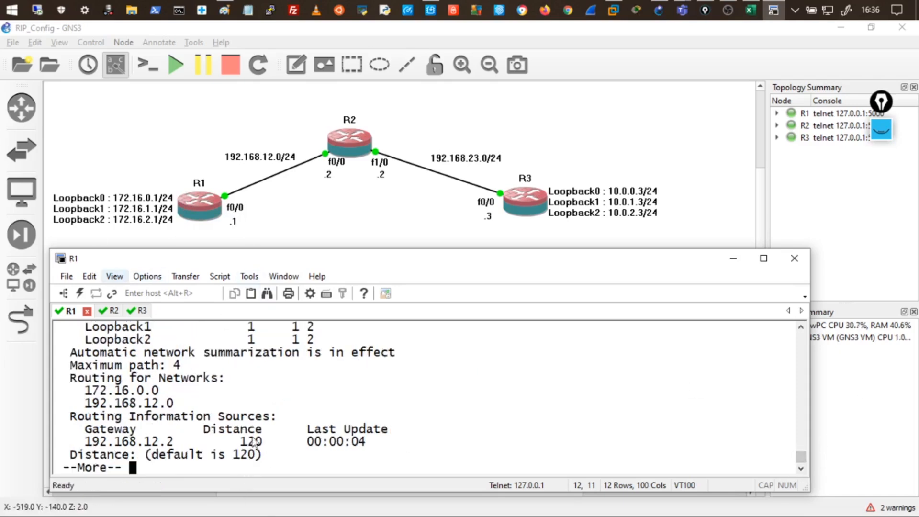
Set R1's RIP process to version 1 under router rip and exit configuration mode.
key(space)
text(conf t)
key(Return)
key(Return)
key(Return)
key(Return)
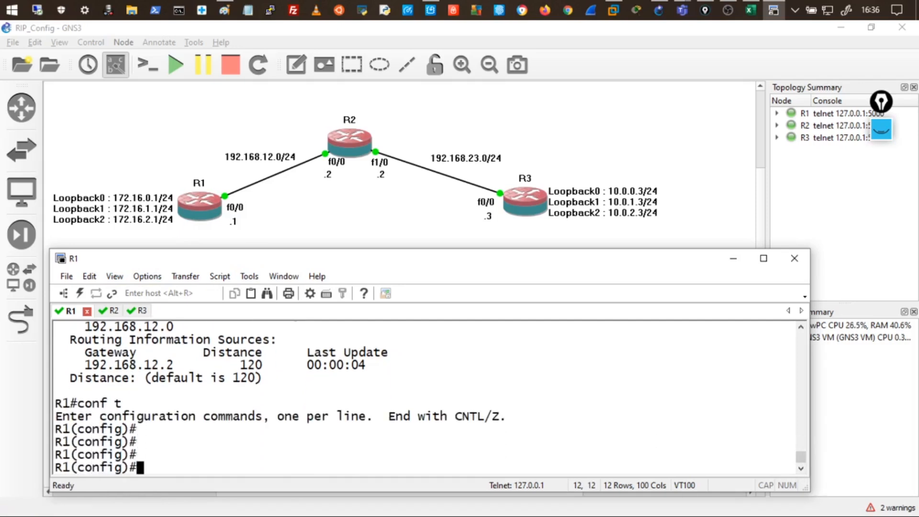
text(router rip)
key(Return)
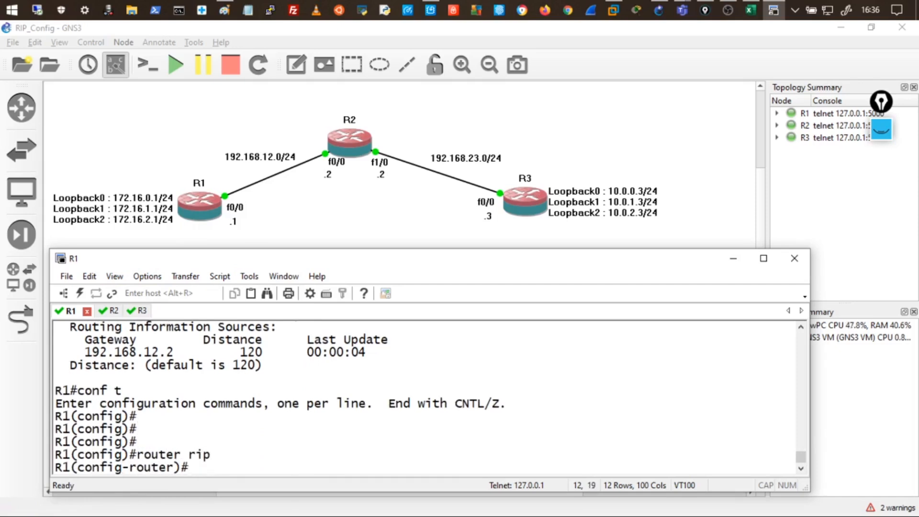
text(version 1)
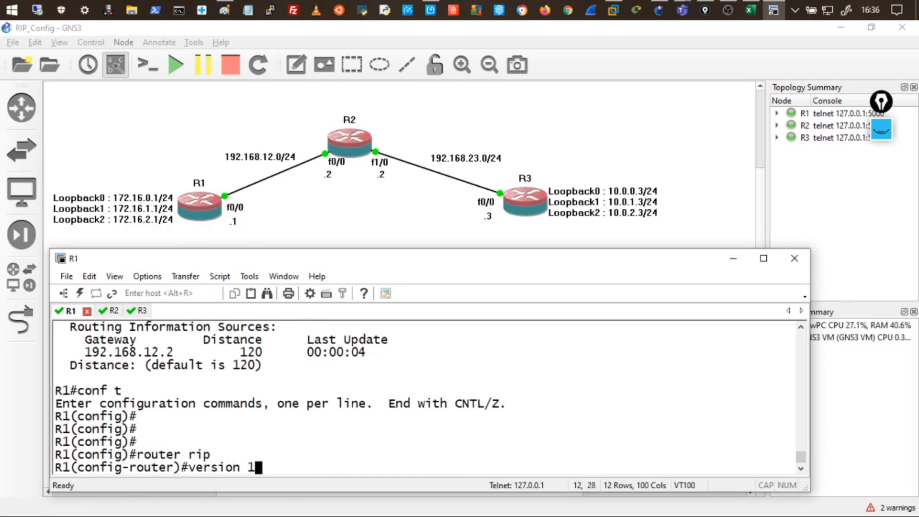
key(Return)
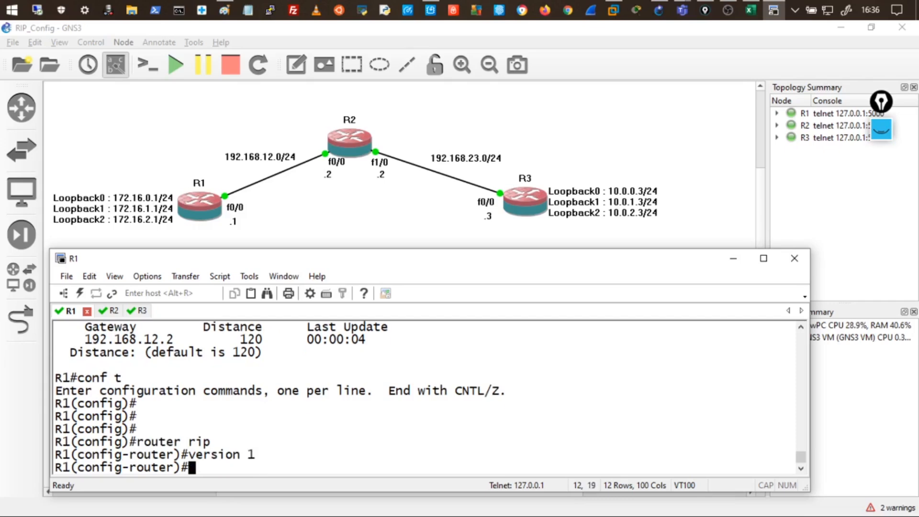
text(end)
key(Return)
key(Return)
key(Return)
key(Return)
key(Return)
Run 'show ip protocols' on R1, maximize the console, and highlight the version 1-only lines.
text(conf t)
key(BackSpace)
key(BackSpace)
key(BackSpace)
key(BackSpace)
key(BackSpace)
key(BackSpace)
text(show ip protocols)
key(Return)
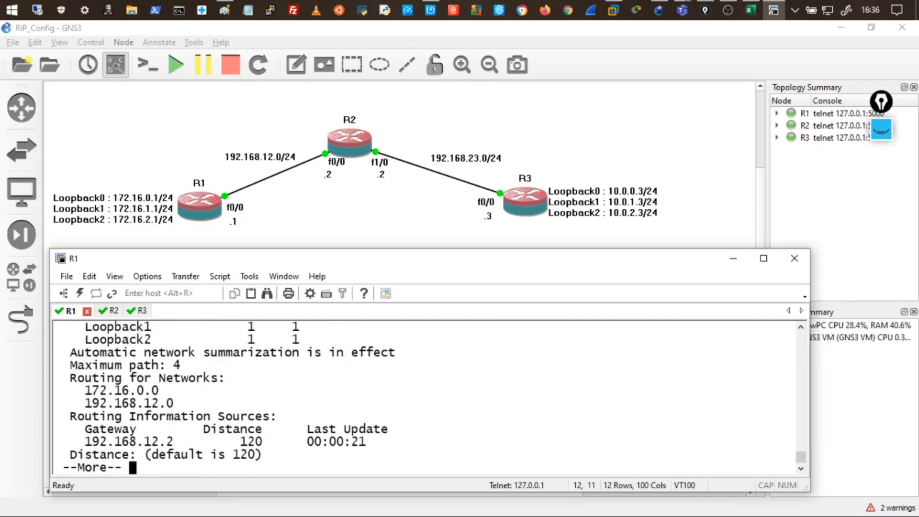
double_click(406, 263)
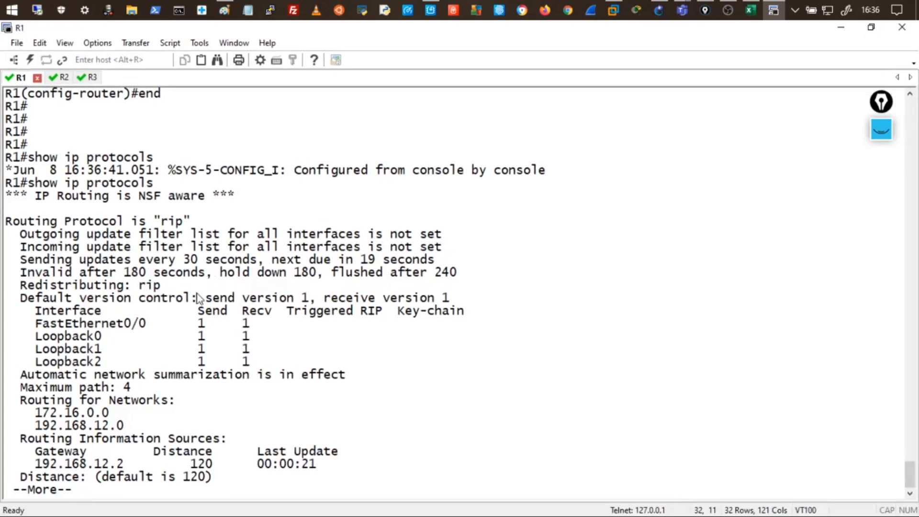
drag(212, 299, 446, 301)
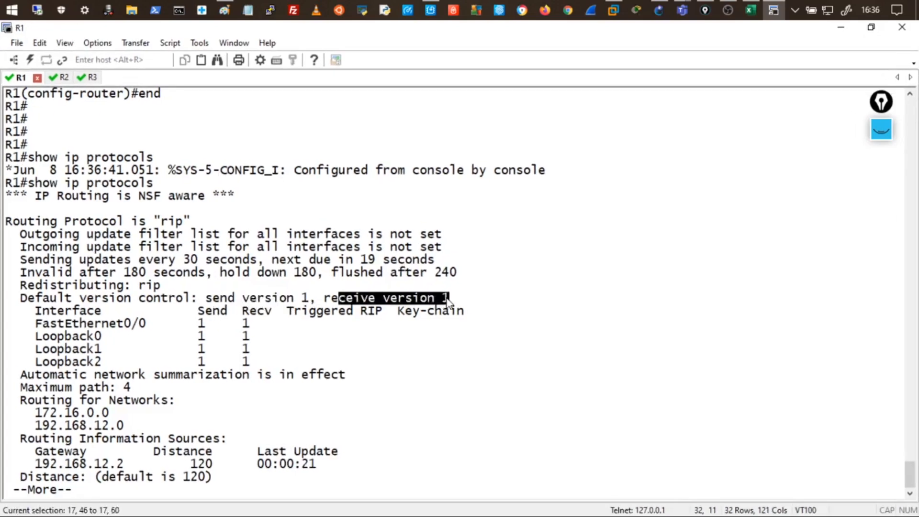
drag(199, 321, 244, 320)
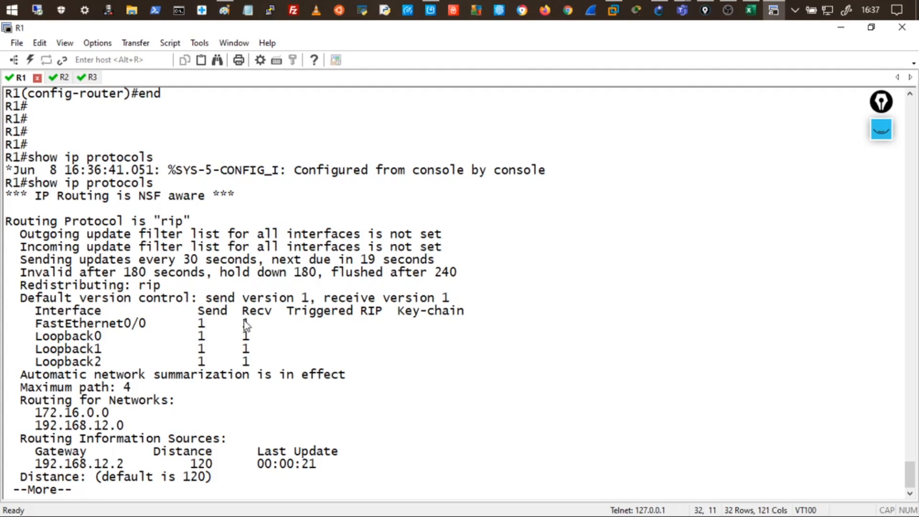
Rerun show ip route rip on R1 to confirm 10.0.0.0/8 and 192.168.23.0/24 via 192.168.12.2.
key(space)
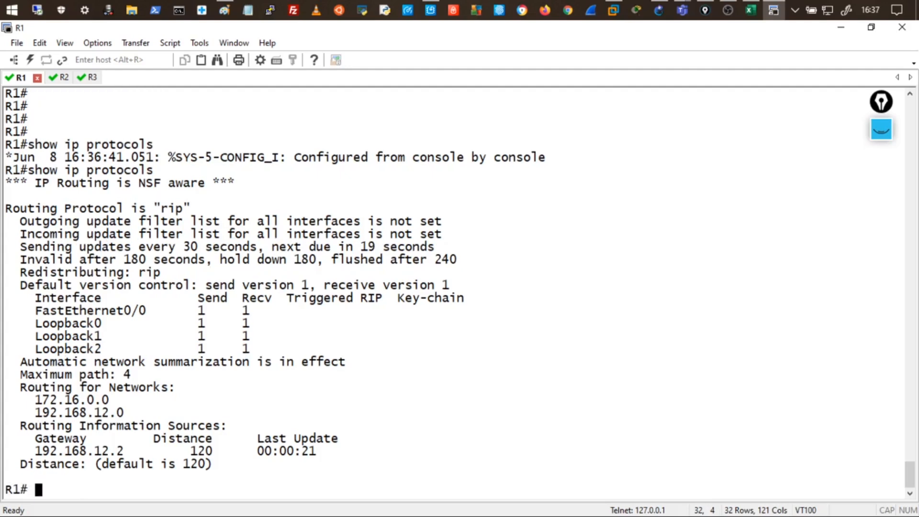
key(Up)
key(Up)
key(Down)
key(Up)
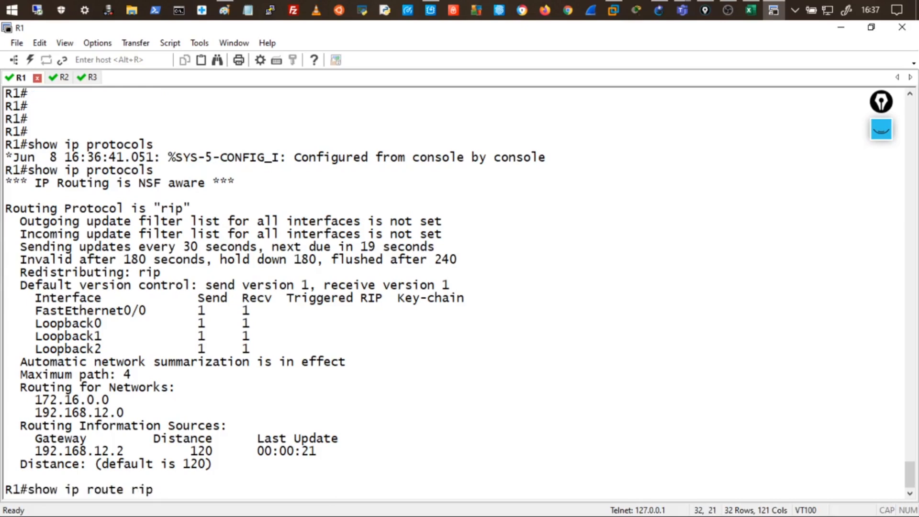
key(Return)
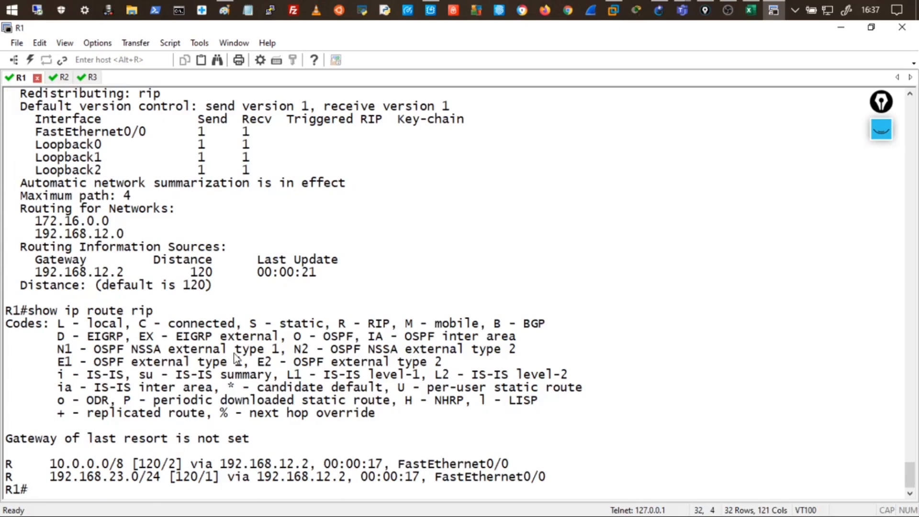
key(Up)
key(Return)
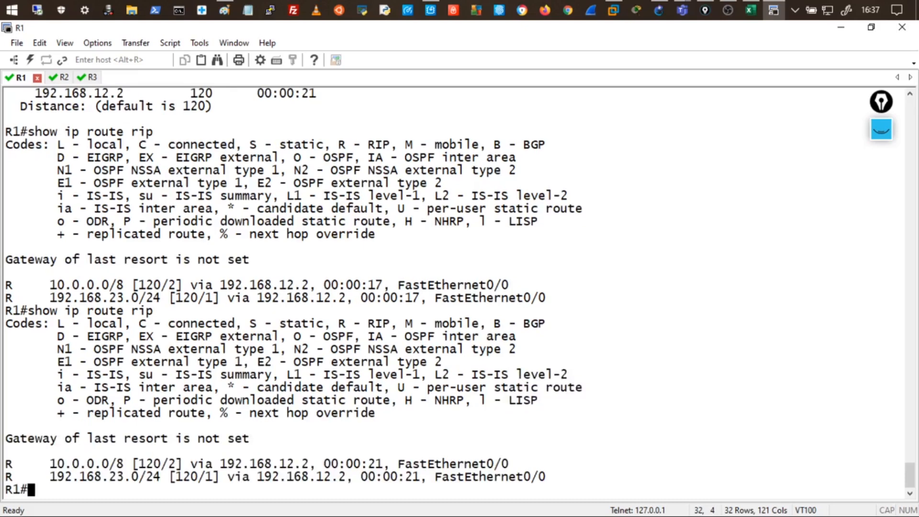
key(Up)
key(Return)
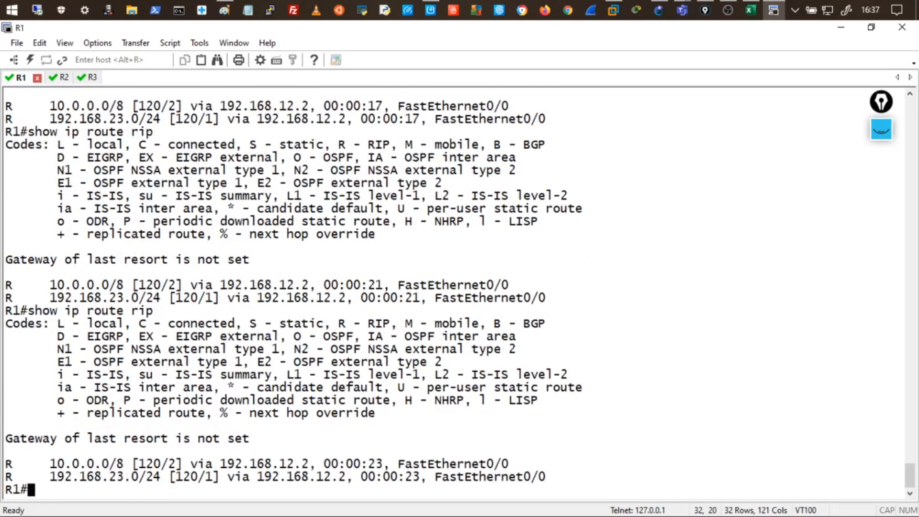
key(Up)
key(Return)
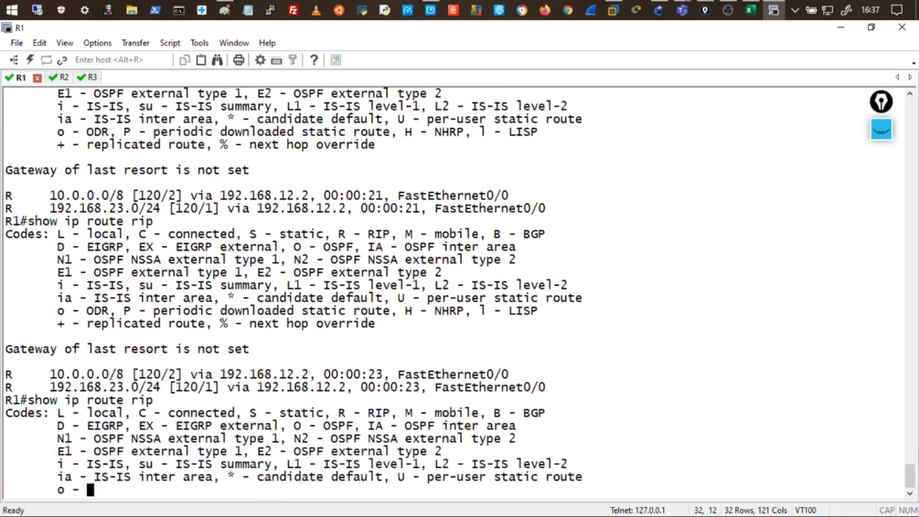
key(Up)
key(Return)
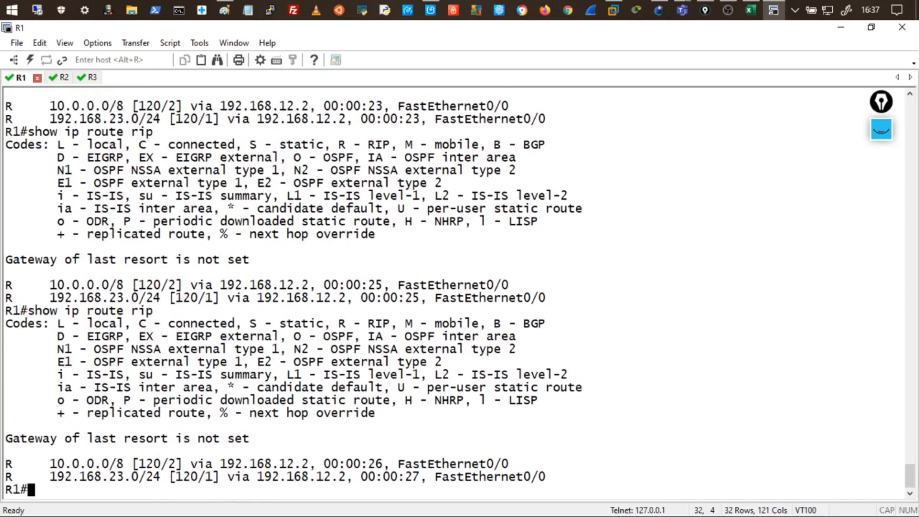
Keep refreshing R1's RIP route timers, then restore down the SecureCRT console window.
drag(400, 488, 418, 476)
key(Up)
key(Return)
key(Up)
key(Return)
key(Up)
key(Return)
key(Up)
key(Return)
key(Up)
key(Return)
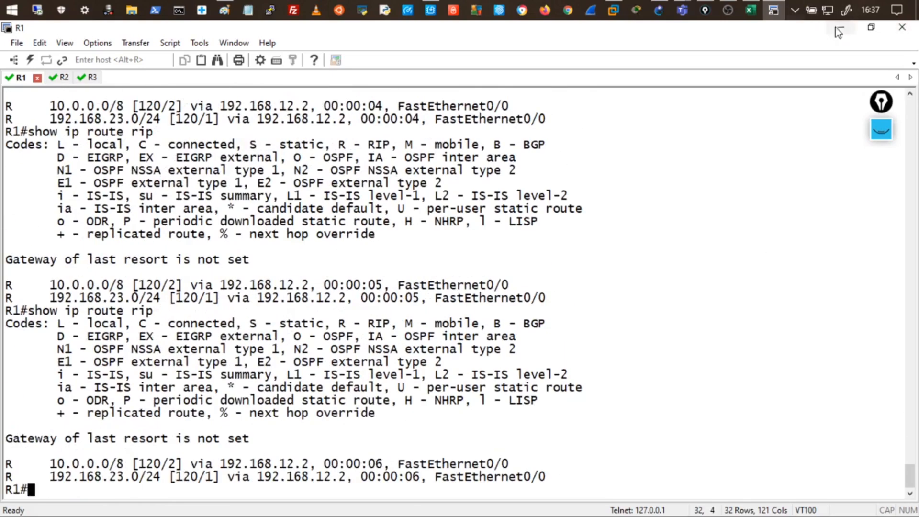
click(871, 26)
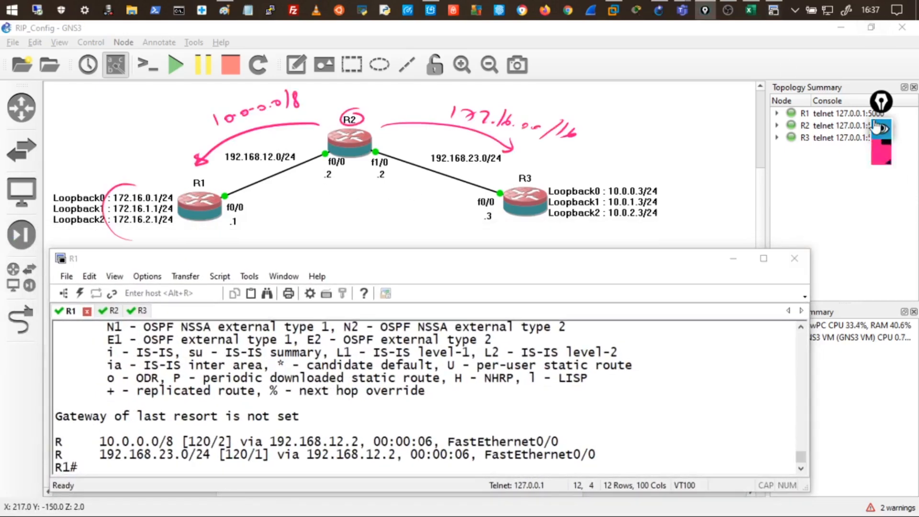
click(880, 190)
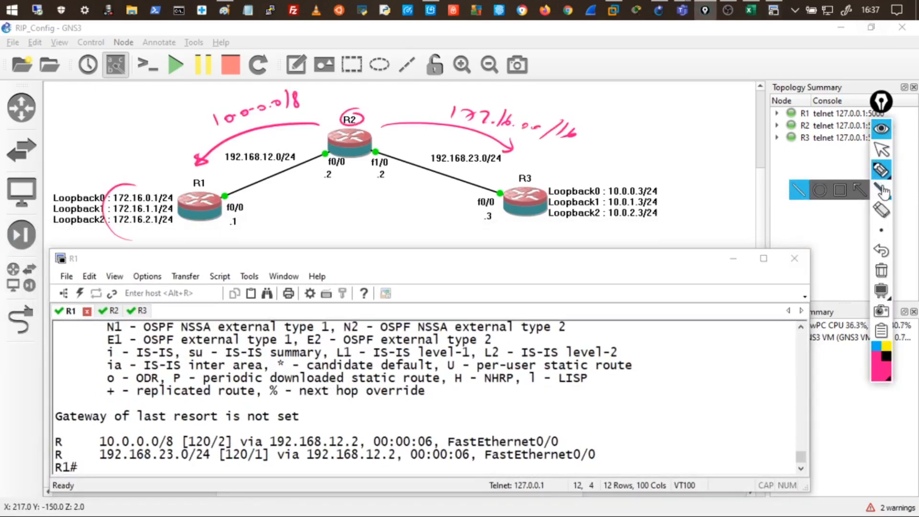
click(881, 270)
drag(163, 155, 178, 164)
mouse_move(180, 155)
mouse_down()
mouse_move(182, 164)
mouse_move(214, 164)
mouse_up()
click(180, 149)
mouse_move(366, 111)
mouse_down()
mouse_move(356, 140)
mouse_move(369, 115)
mouse_up()
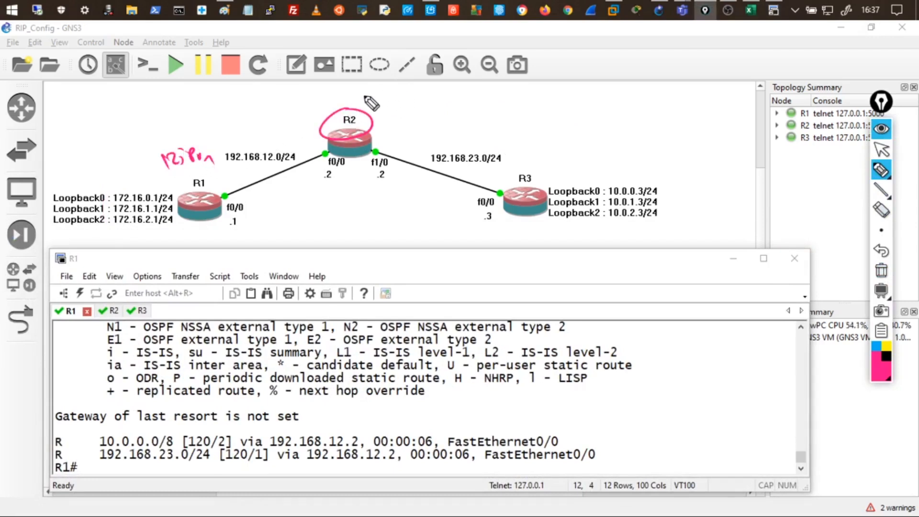
mouse_move(326, 91)
mouse_down()
mouse_move(297, 101)
mouse_move(304, 106)
mouse_move(318, 85)
mouse_move(331, 89)
mouse_move(329, 105)
mouse_up()
mouse_move(320, 101)
mouse_down()
mouse_move(323, 110)
mouse_move(344, 97)
mouse_up()
drag(345, 97, 356, 101)
drag(310, 120, 394, 102)
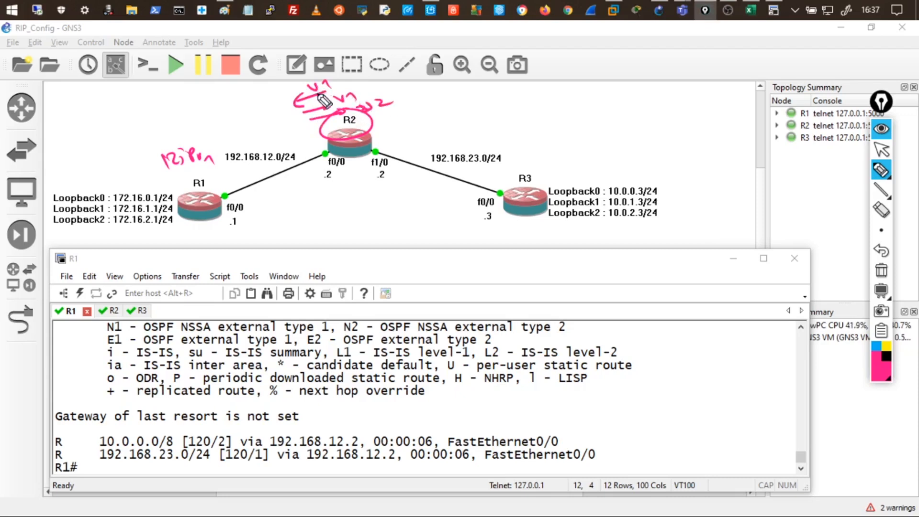
mouse_move(297, 87)
mouse_down()
mouse_move(282, 99)
mouse_move(316, 90)
mouse_up()
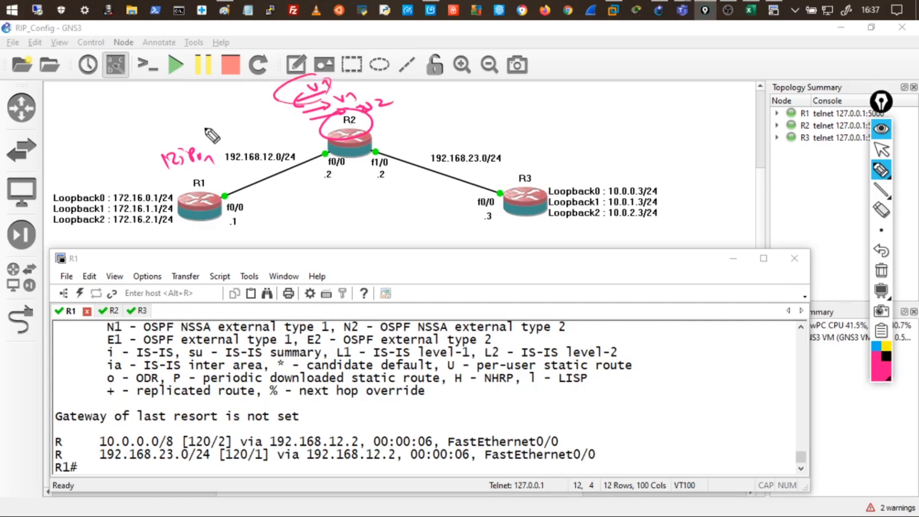
drag(186, 173, 206, 168)
mouse_move(142, 128)
mouse_down()
mouse_move(170, 124)
mouse_move(140, 109)
mouse_up()
drag(144, 104, 152, 109)
mouse_move(187, 129)
mouse_down()
mouse_move(152, 138)
mouse_move(205, 126)
mouse_move(165, 165)
mouse_up()
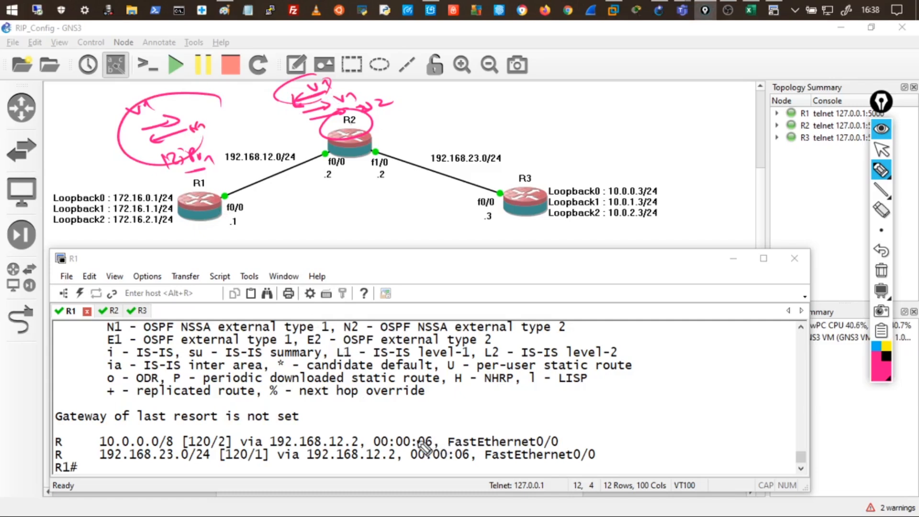
mouse_move(435, 446)
mouse_down()
mouse_move(419, 450)
mouse_move(465, 460)
mouse_up()
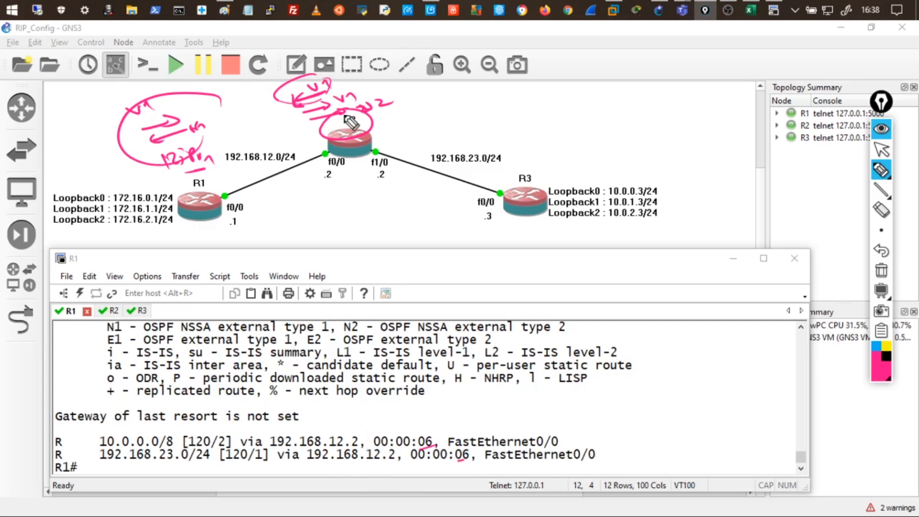
drag(315, 115, 345, 113)
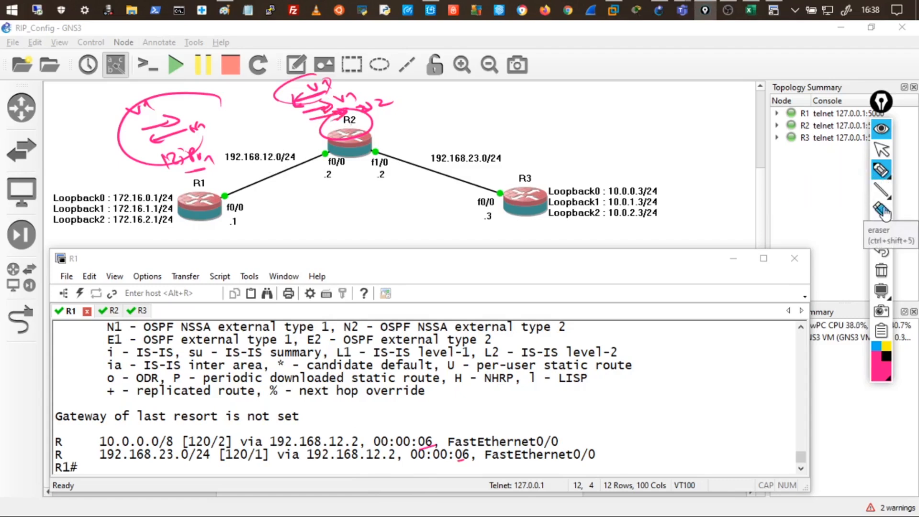
click(882, 272)
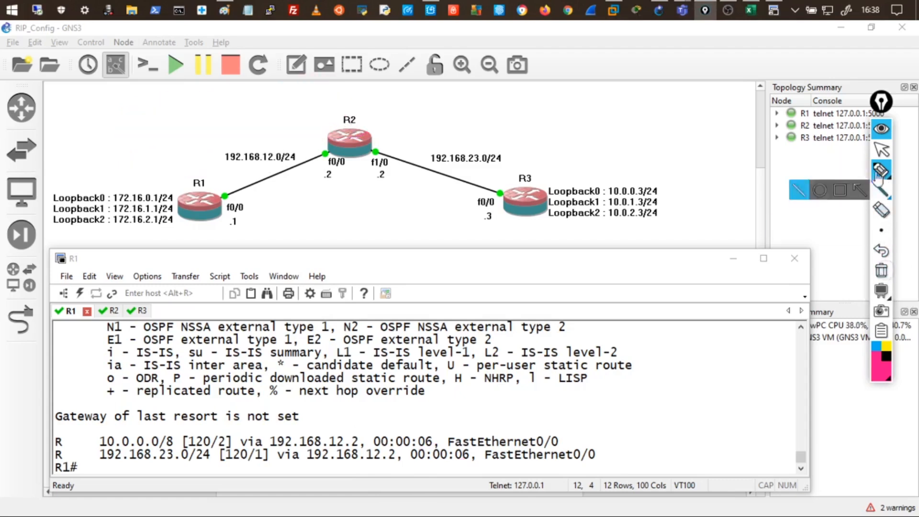
Hide the drawing tools and rerun show ip route rip several times on R2.
click(882, 131)
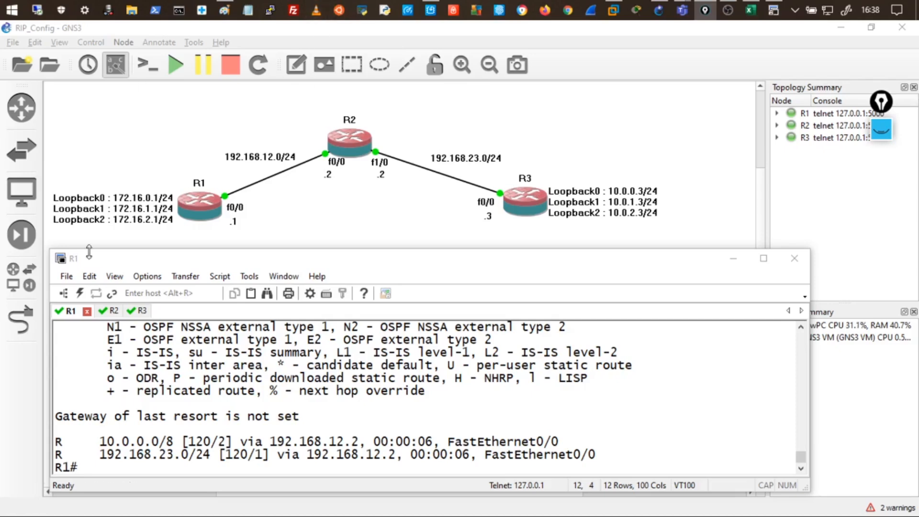
click(113, 310)
key(Up)
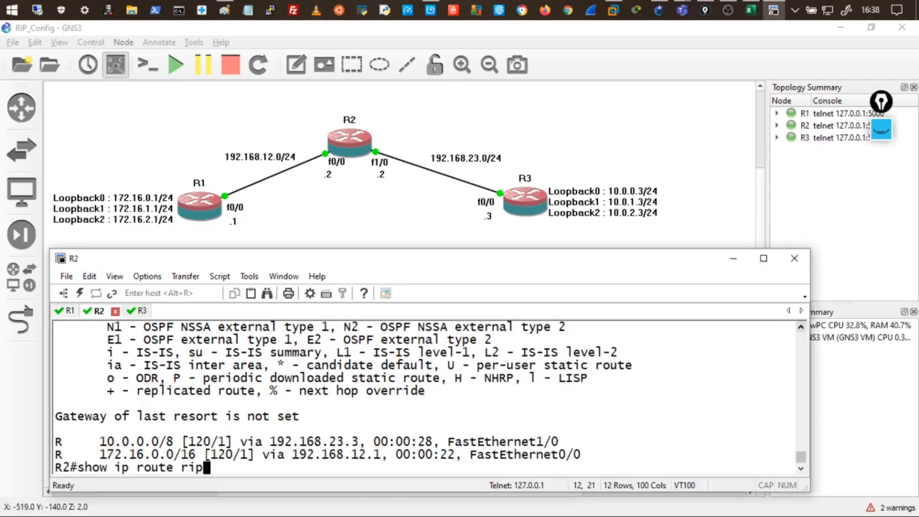
key(Return)
key(Up)
key(Return)
key(Up)
key(Return)
key(Up)
key(Return)
key(Up)
key(Return)
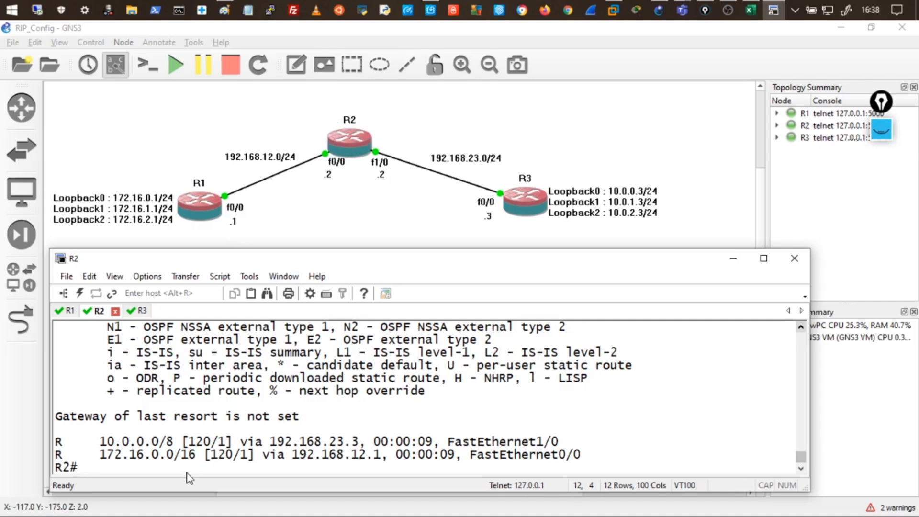
Under conf t and router rip, set R2 to version 2, then end.
text(conf t)
key(Return)
key(Return)
key(Return)
key(Return)
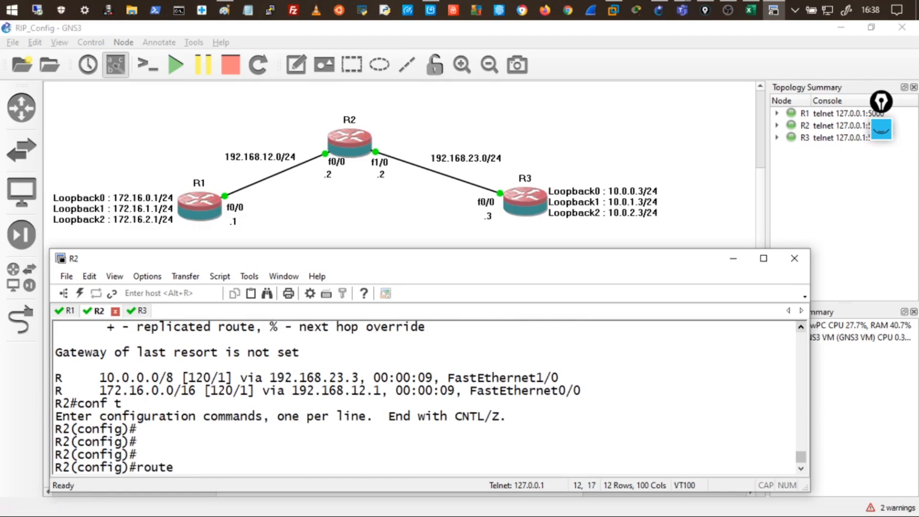
text(router rip)
key(Return)
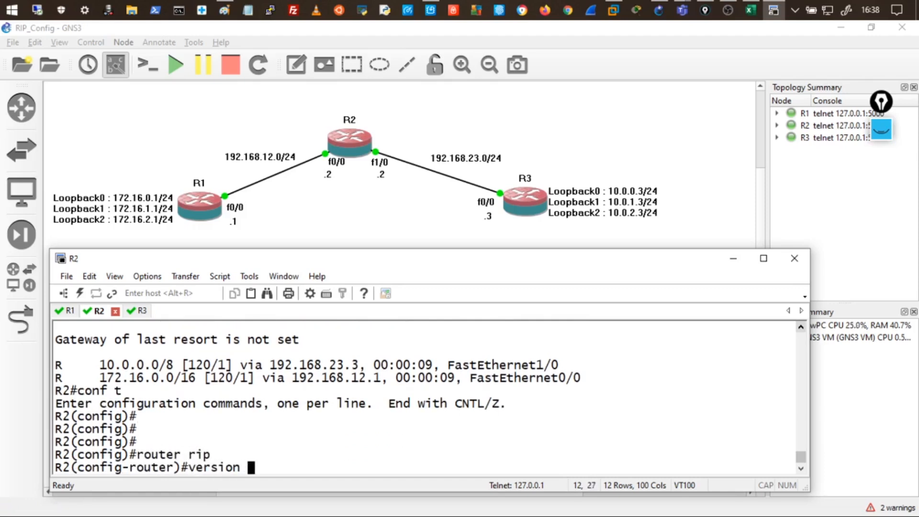
key(Return)
key(Return)
key(Return)
key(Return)
key(Return)
text(end)
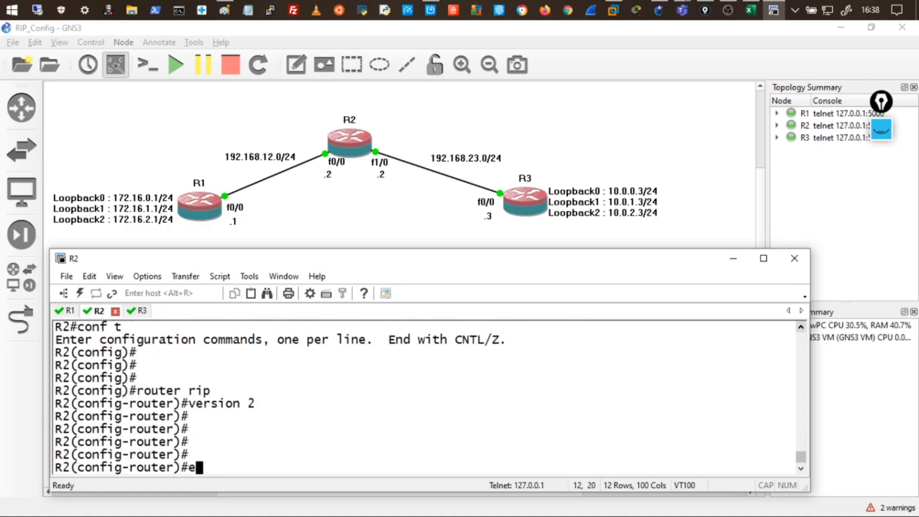
key(Return)
key(Return)
key(Return)
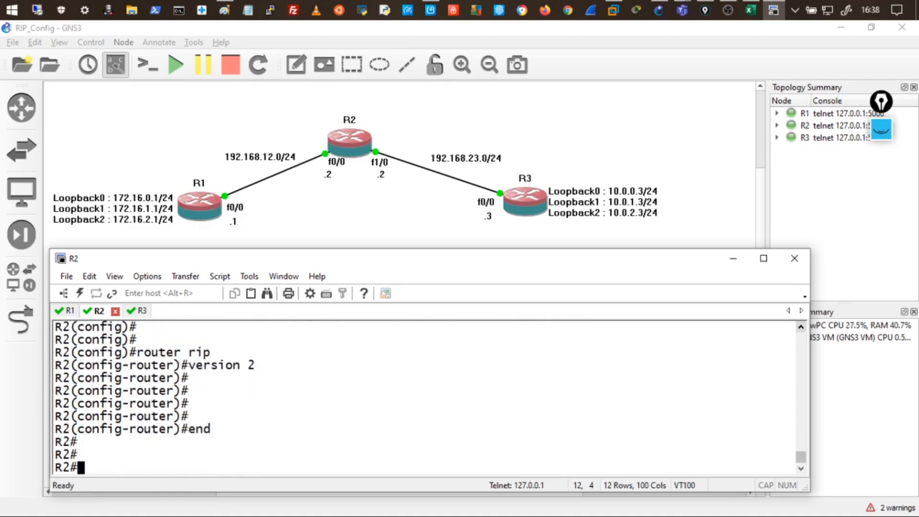
Hide R2's console and pick the freehand pen from the screen annotation tools.
click(733, 258)
click(885, 135)
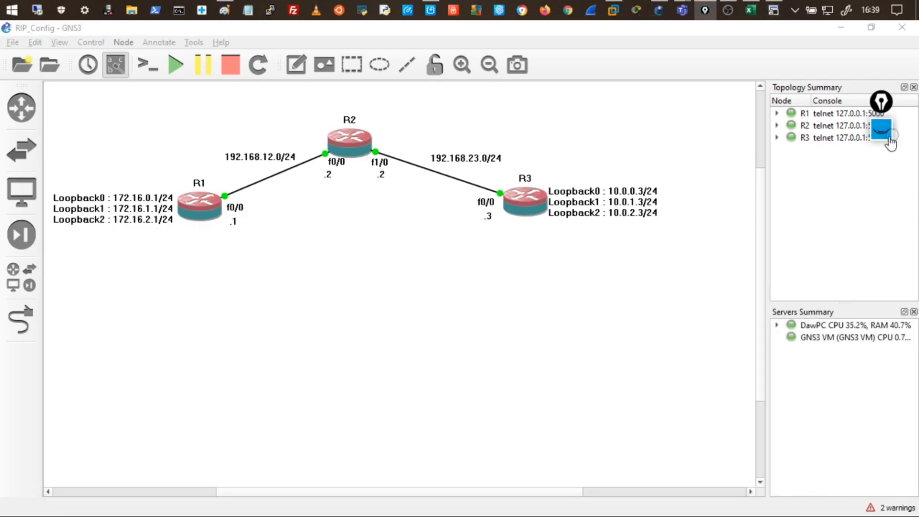
click(881, 173)
click(821, 173)
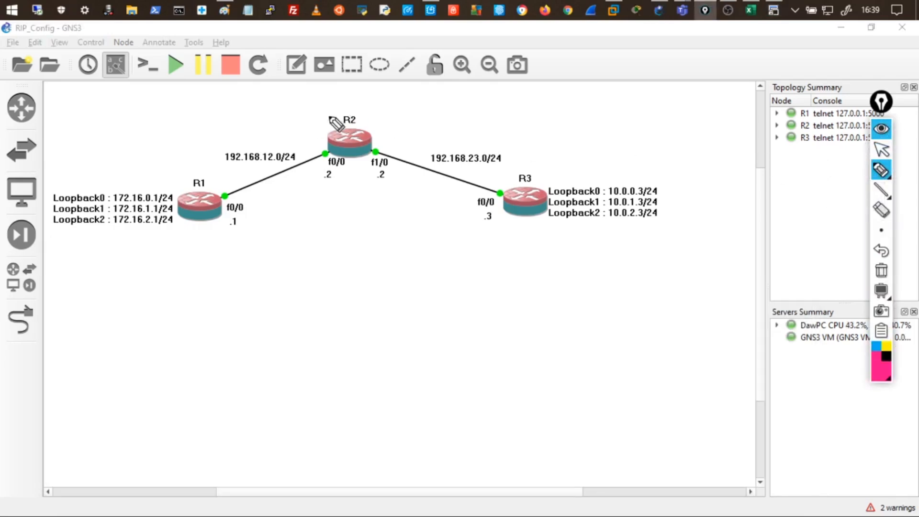
Draw update arrows between R1 and R2, labelled v2 near R2 and v1/v2 near R1.
mouse_move(320, 98)
mouse_down()
mouse_move(245, 123)
mouse_move(251, 129)
mouse_up()
drag(273, 90, 304, 94)
drag(266, 136, 317, 121)
drag(293, 117, 326, 118)
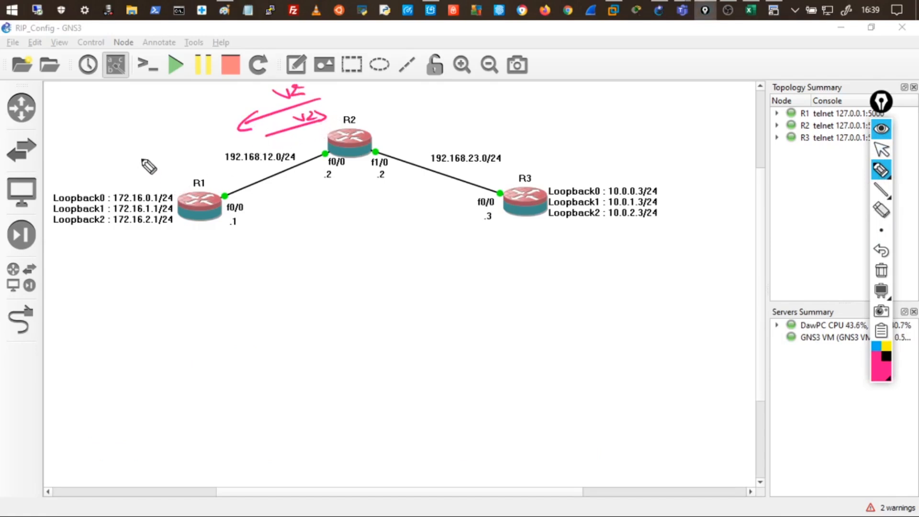
drag(132, 163, 171, 153)
drag(162, 147, 165, 160)
mouse_move(118, 141)
mouse_down()
mouse_move(147, 143)
mouse_move(143, 177)
mouse_up()
drag(143, 171, 178, 178)
drag(183, 170, 197, 175)
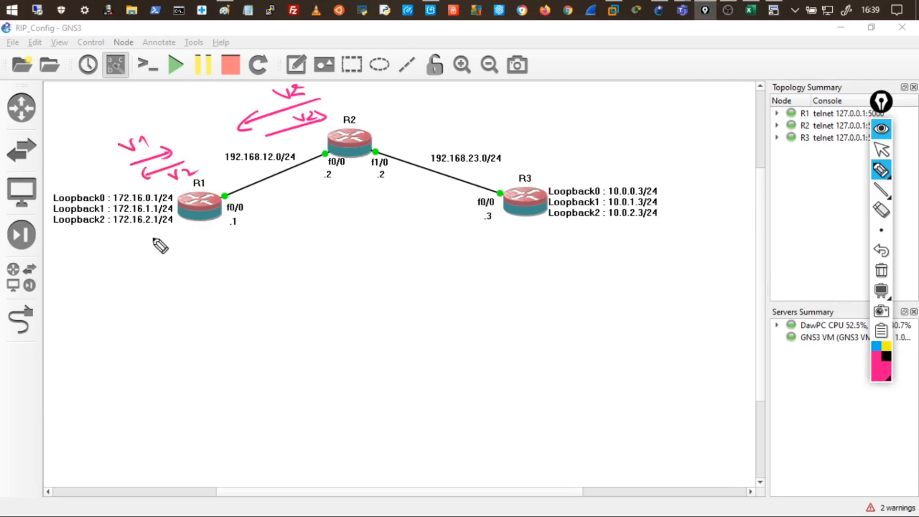
Label R2 and R1 as RIPv2, cross out the update path, and mark below the R1–R2 link.
drag(367, 98, 385, 110)
mouse_move(392, 109)
mouse_down()
mouse_move(402, 98)
mouse_move(443, 109)
mouse_up()
drag(205, 259, 242, 243)
drag(244, 244, 259, 248)
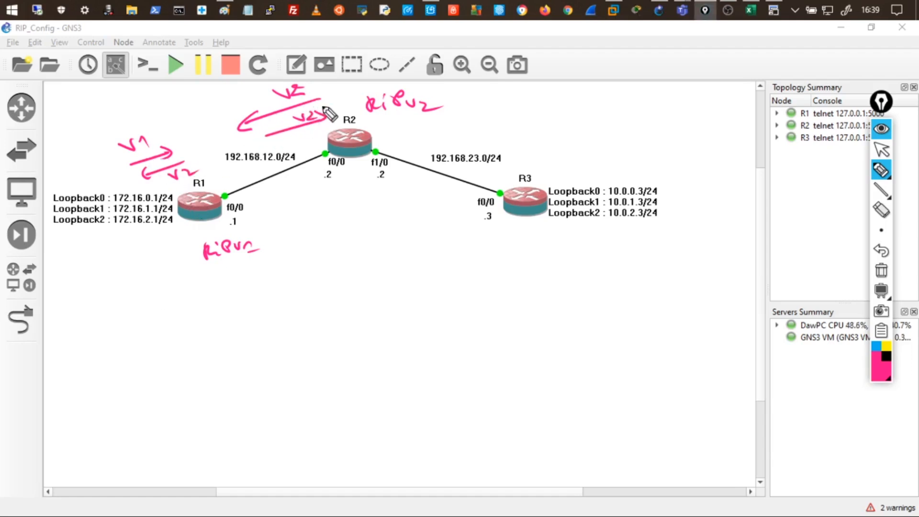
drag(227, 105, 201, 153)
drag(196, 118, 237, 141)
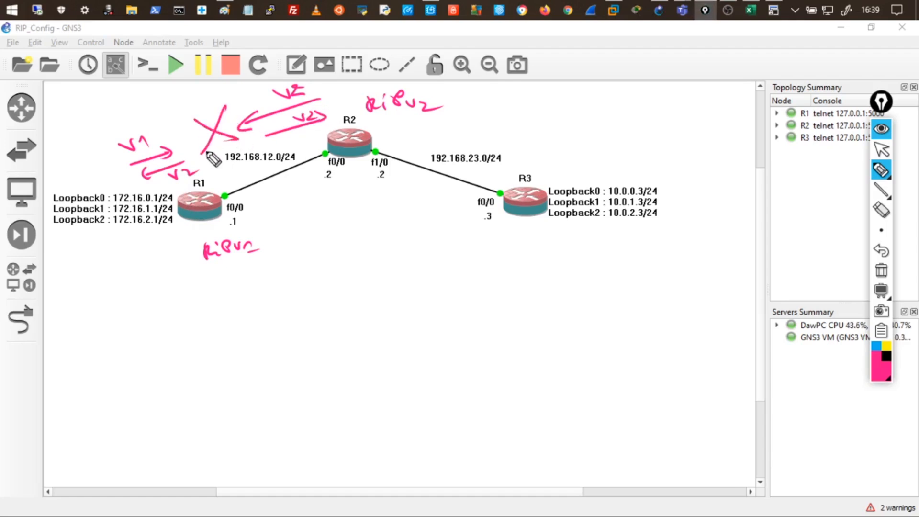
drag(269, 202, 305, 187)
drag(266, 196, 263, 210)
Switch pen style and circle the RIPv2 label near R2.
mouse_move(881, 170)
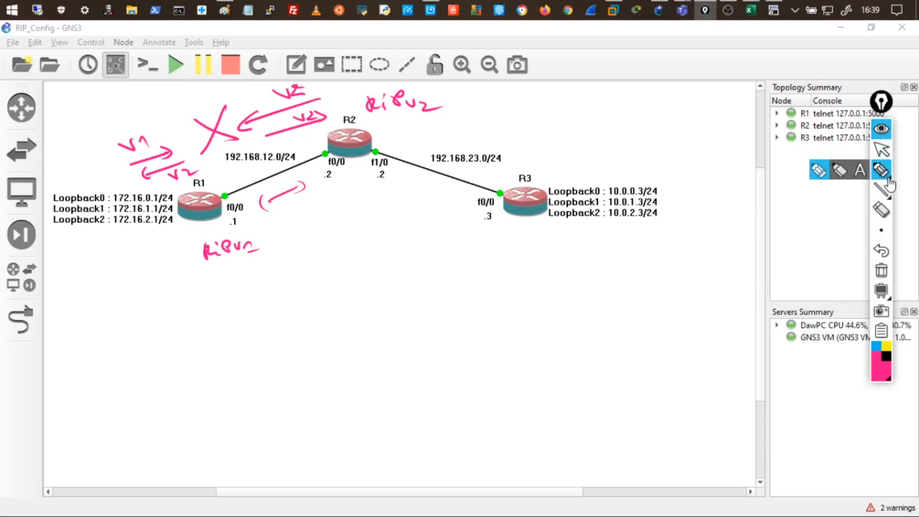
click(840, 171)
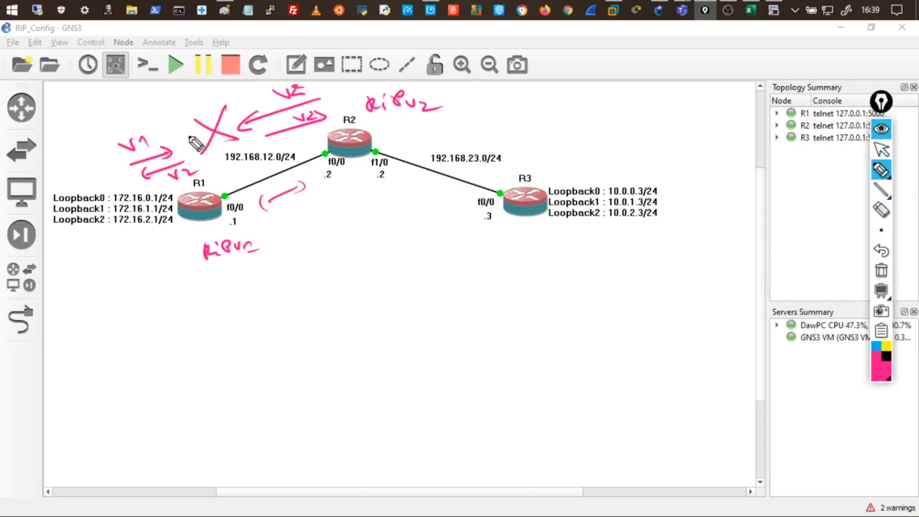
mouse_move(417, 76)
mouse_down()
mouse_move(394, 137)
mouse_move(424, 78)
mouse_up()
mouse_move(475, 109)
mouse_down()
mouse_move(528, 114)
mouse_move(538, 105)
mouse_move(563, 115)
mouse_move(589, 106)
mouse_up()
Write 224.0.0.9 beside the RIPv2 circle and circle the v1/v2 arrows near R1.
click(575, 109)
click(602, 104)
click(624, 104)
drag(614, 102, 660, 110)
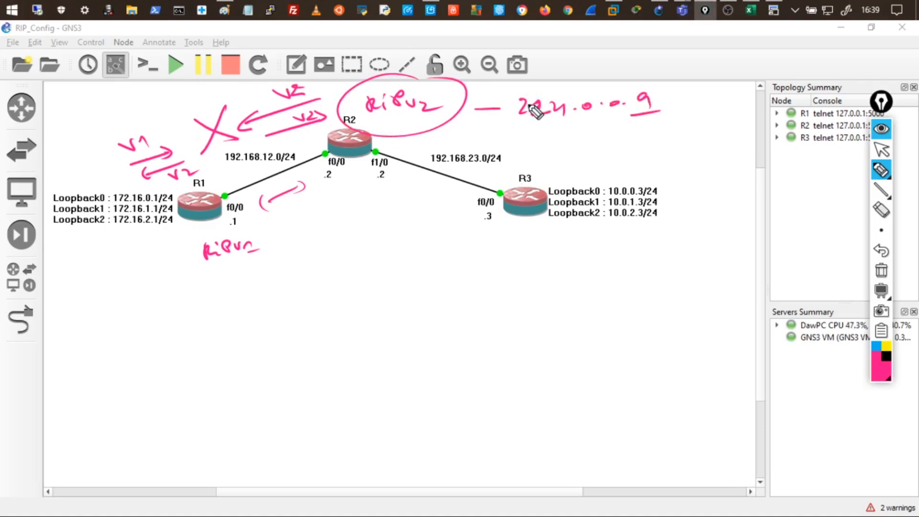
drag(152, 130, 200, 147)
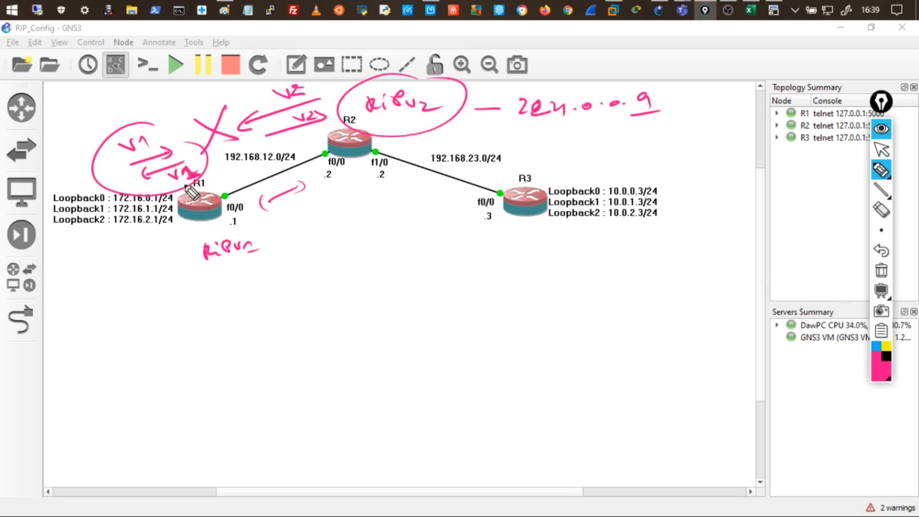
Write the broadcast address 255.255.255.255 under R1 with handwritten notes about the prefix.
mouse_move(122, 301)
mouse_down()
mouse_move(191, 305)
mouse_move(244, 285)
mouse_move(237, 281)
mouse_move(340, 253)
mouse_up()
drag(213, 326, 293, 298)
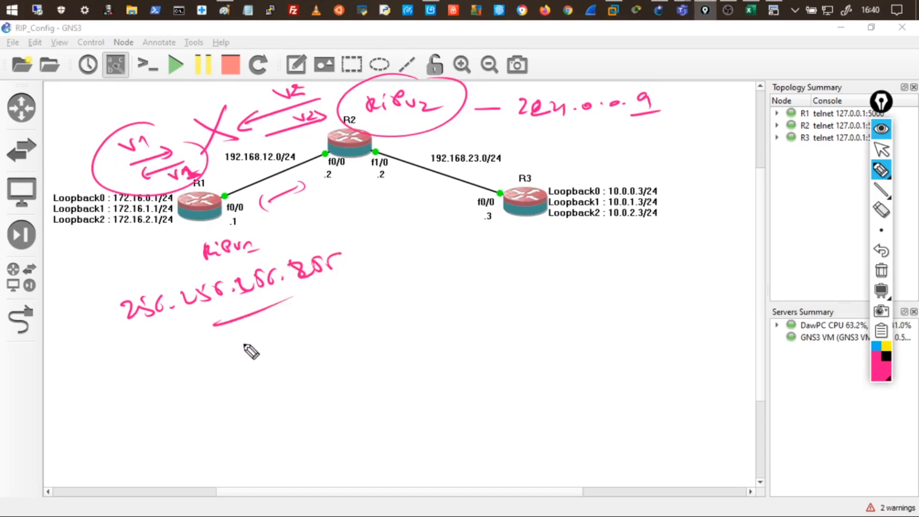
drag(242, 351, 313, 331)
mouse_move(178, 345)
mouse_down()
mouse_move(277, 349)
mouse_move(338, 306)
mouse_move(406, 300)
mouse_move(406, 292)
mouse_up()
mouse_move(343, 360)
mouse_down()
mouse_move(346, 346)
mouse_move(417, 329)
mouse_up()
mouse_move(424, 319)
mouse_down()
mouse_move(526, 271)
mouse_move(562, 270)
mouse_up()
Draw a line from the RIPv2 circle and note that the network prefix is sent (envoyée).
mouse_move(425, 129)
mouse_down()
mouse_move(550, 136)
mouse_move(573, 147)
mouse_move(598, 136)
mouse_move(615, 146)
mouse_move(728, 135)
mouse_up()
drag(593, 168, 688, 165)
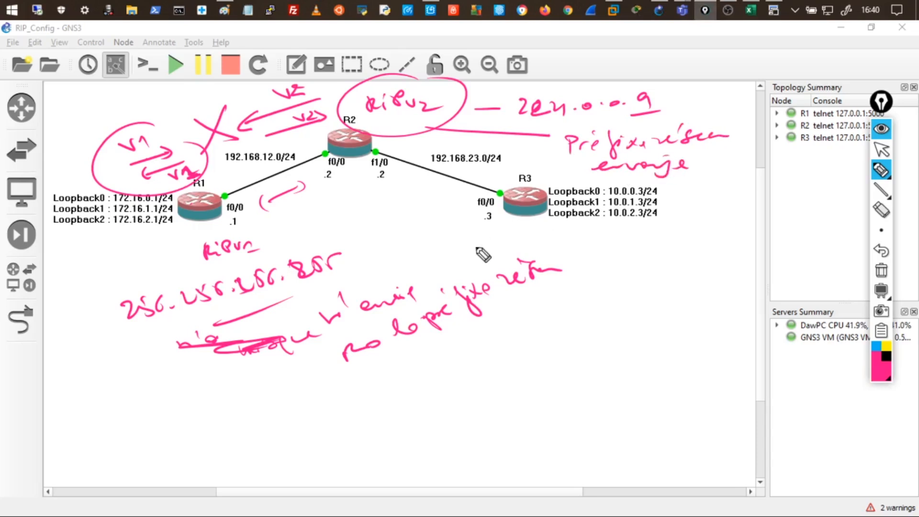
drag(433, 283, 550, 234)
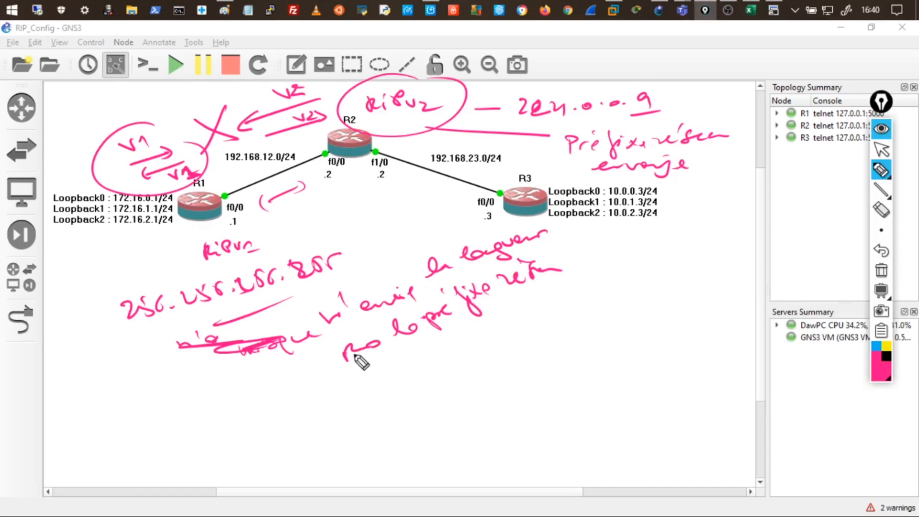
drag(389, 261, 421, 252)
drag(385, 343, 345, 358)
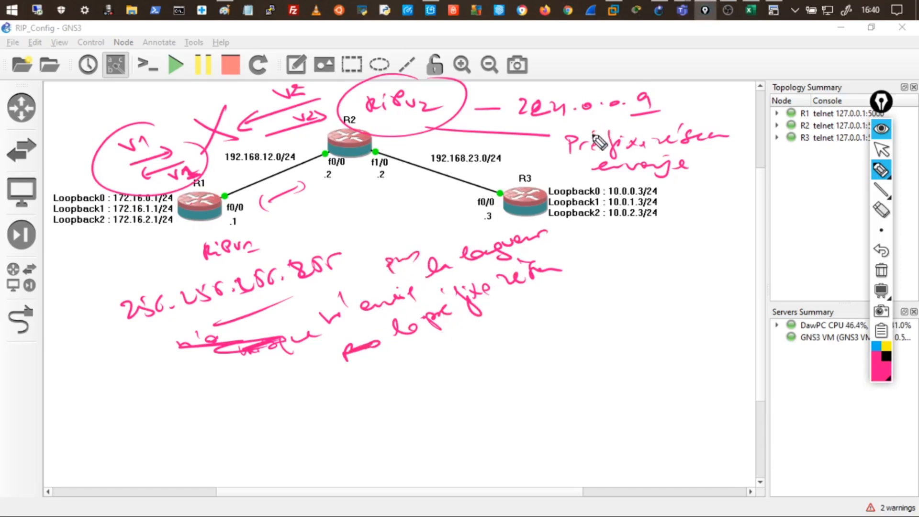
mouse_move(512, 142)
mouse_down()
mouse_move(503, 155)
mouse_move(550, 140)
mouse_up()
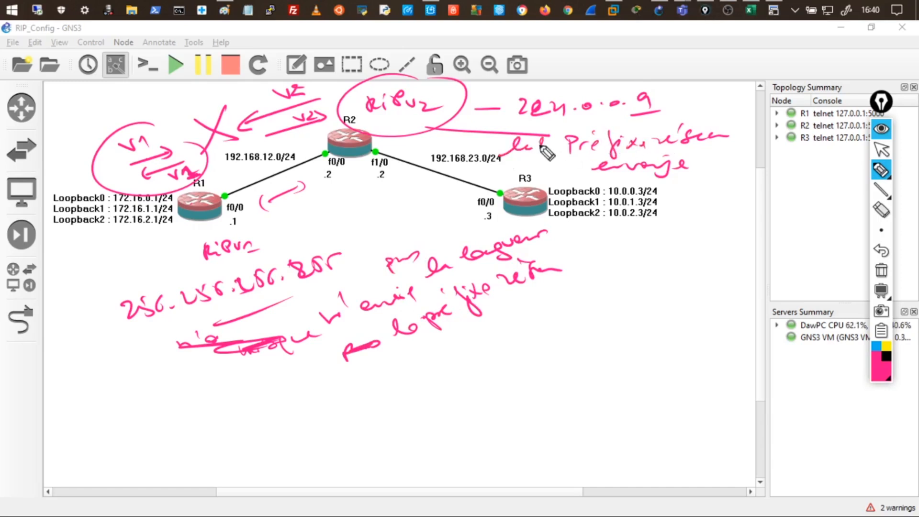
drag(693, 164, 702, 162)
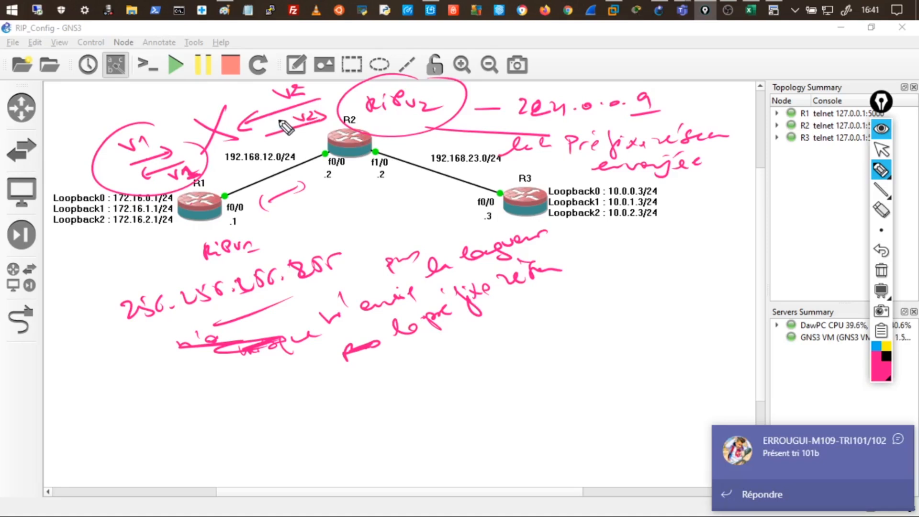
Hide the annotation ink and list R2's RIP routes, pointing out the 10.0.0.0/8 and 172.16.0.0/16 timers.
click(880, 128)
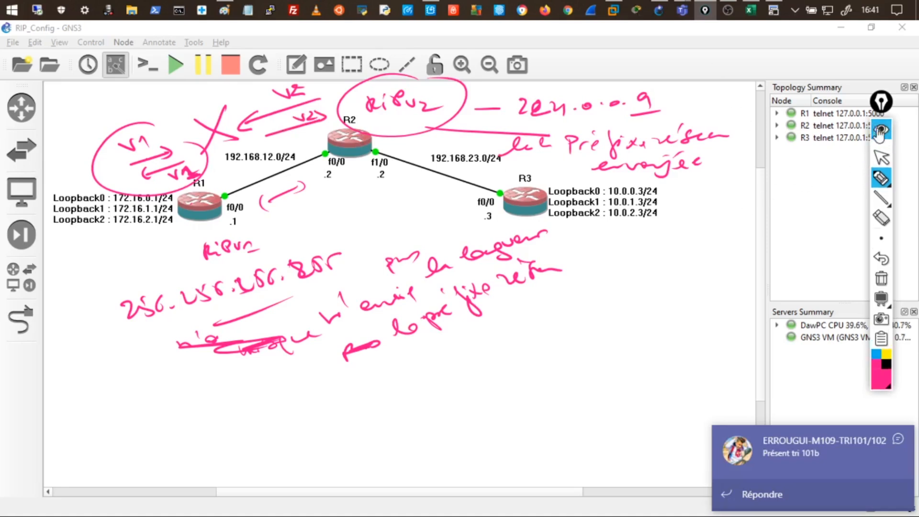
click(880, 128)
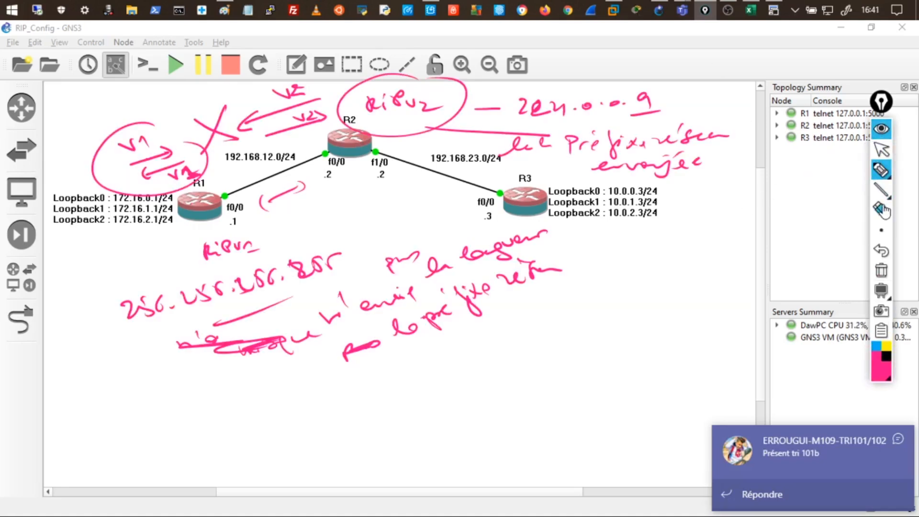
click(881, 129)
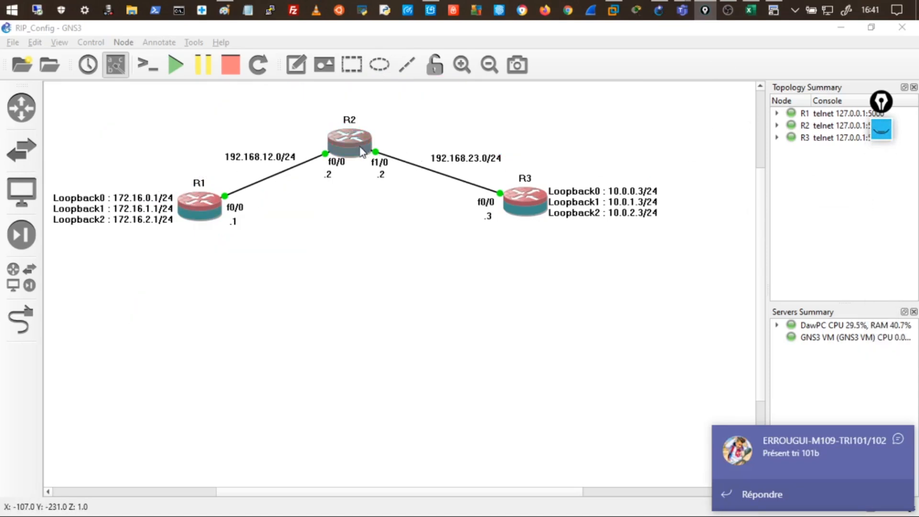
click(775, 12)
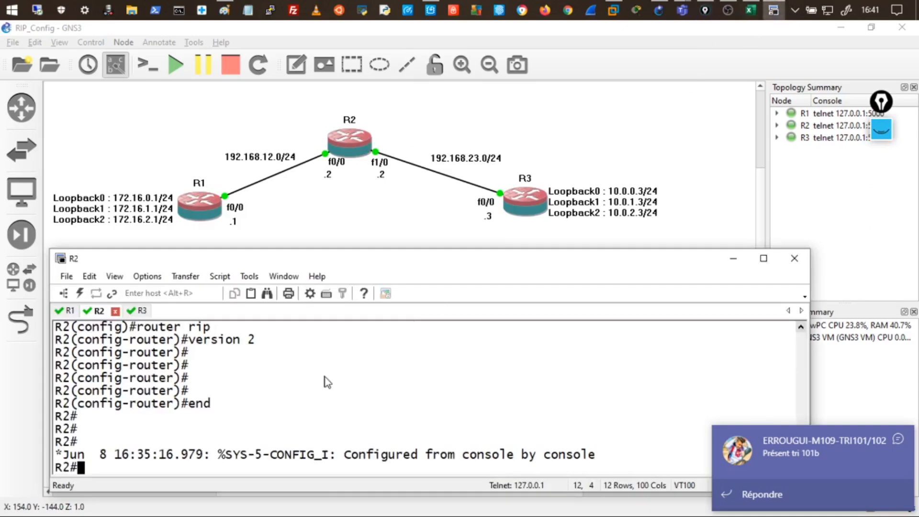
text(show ip route rip)
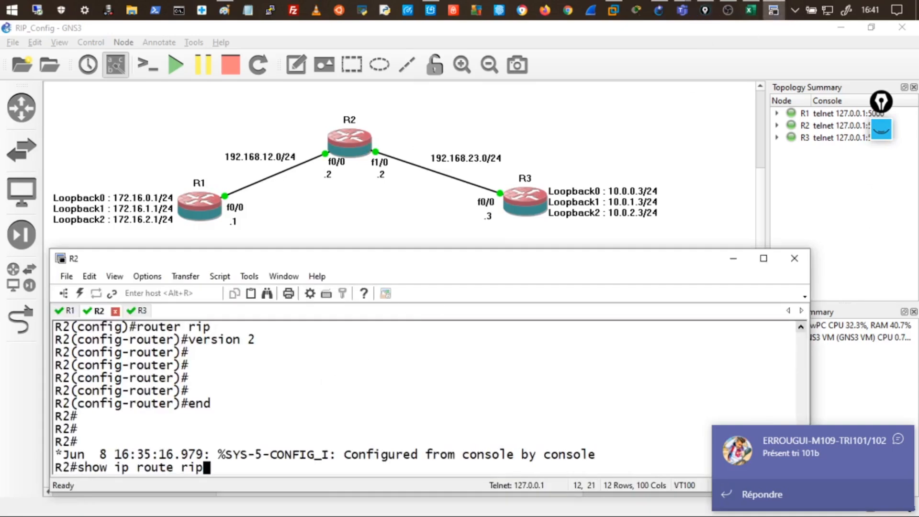
key(Return)
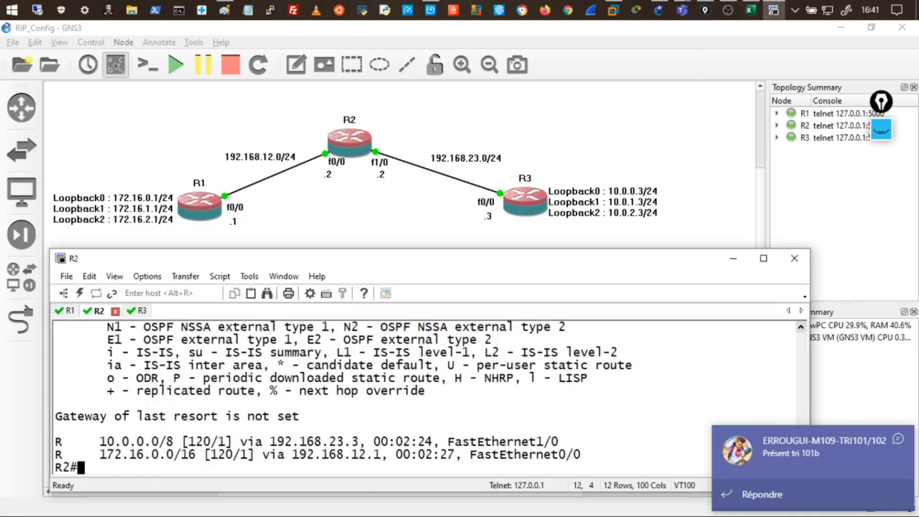
drag(406, 441, 414, 443)
click(429, 453)
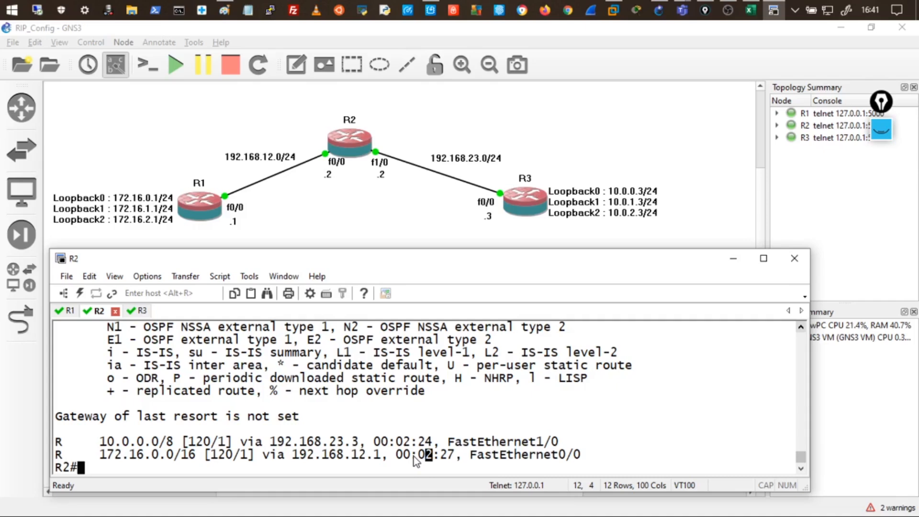
Rerun show ip route rip on R2 until 10.0.0.0/8 and 172.16.0.0/16 show possibly down.
text(show ip route rip)
key(Return)
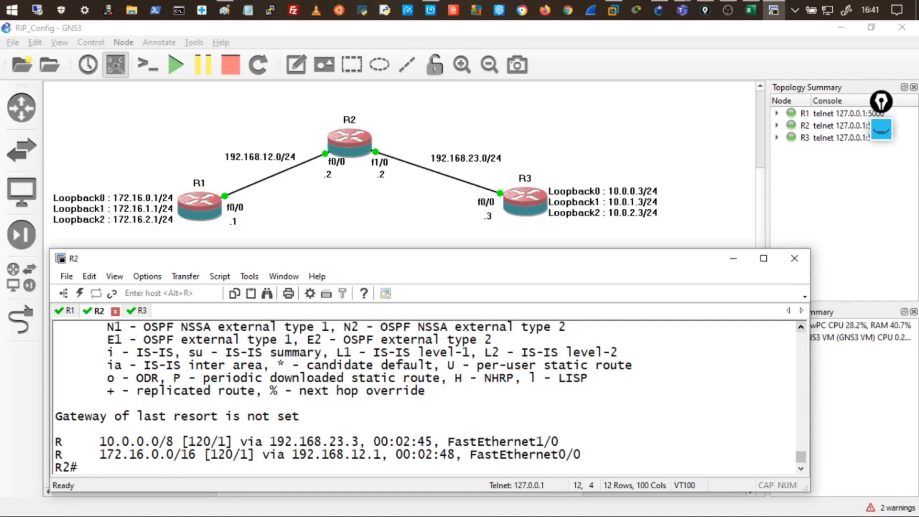
key(Up)
key(Return)
key(Up)
key(Return)
key(Up)
key(Return)
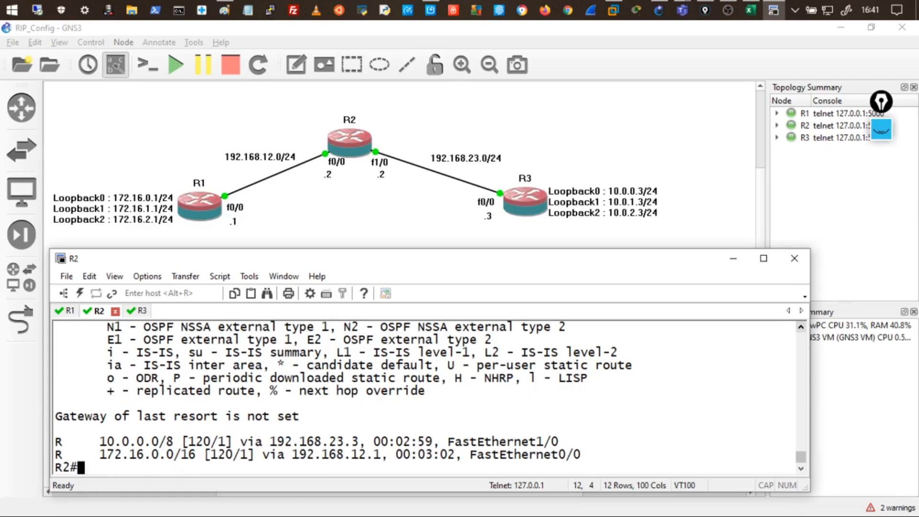
key(Up)
key(Return)
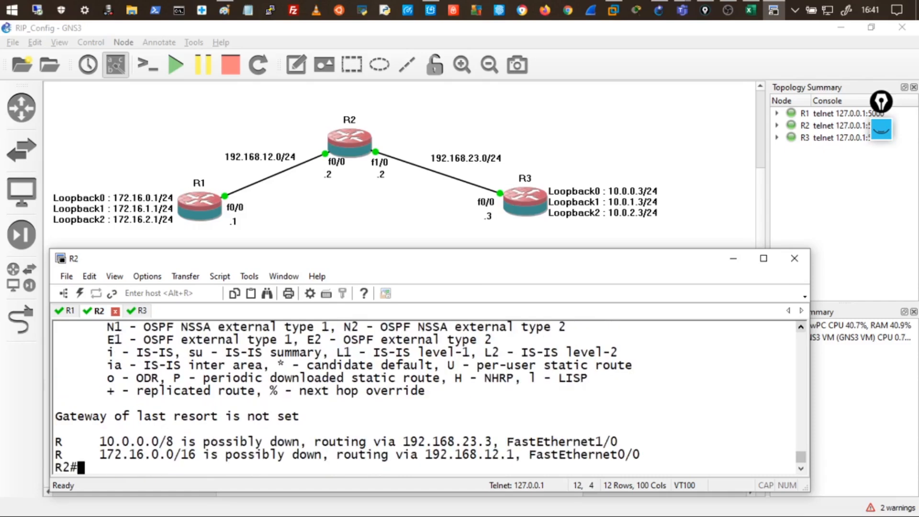
Highlight R2's possibly down 172.16.0.0/16 and 10.0.0.0/8 route lines.
drag(219, 460, 328, 456)
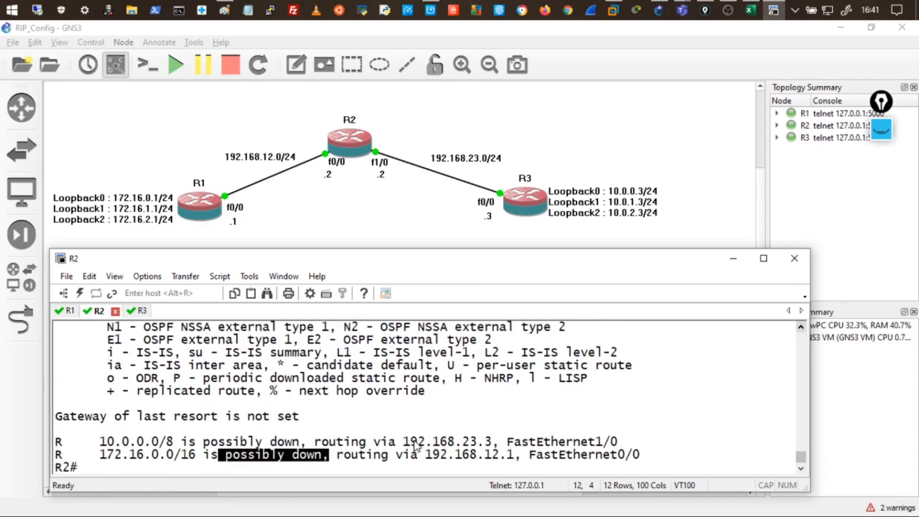
click(262, 444)
drag(241, 442, 55, 443)
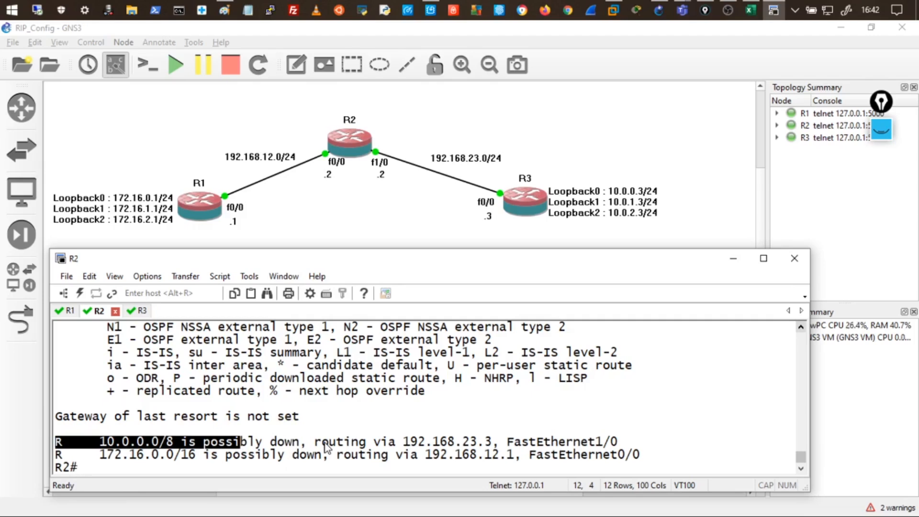
On R1, run show ip route rip, highlight the possibly down routes, and type debug ip rip.
click(69, 311)
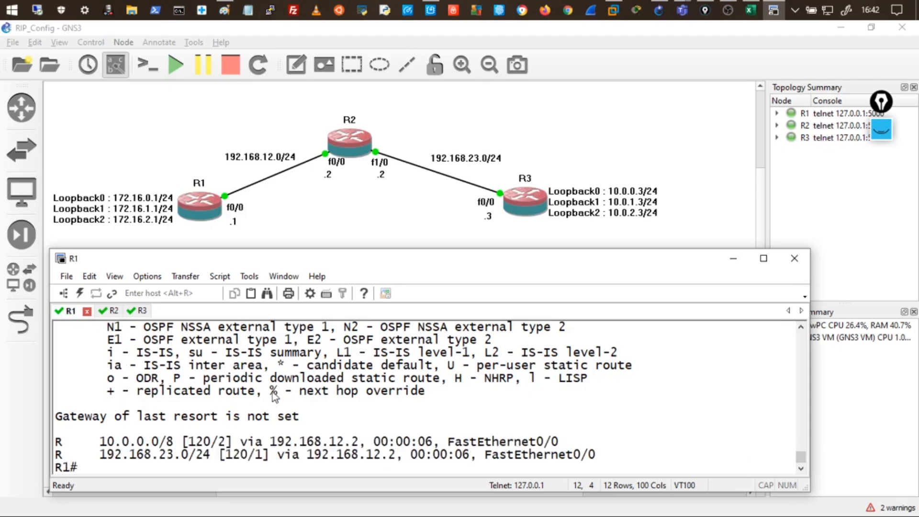
text(show ip route rip)
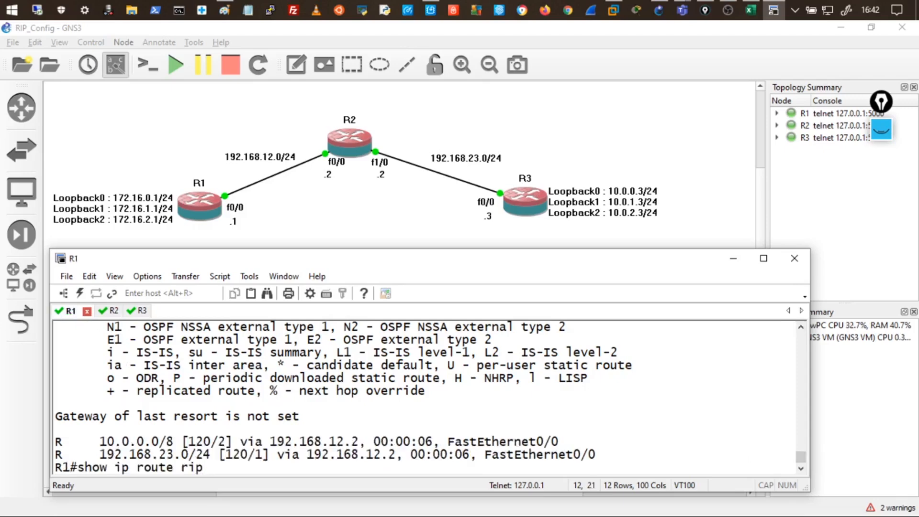
key(Return)
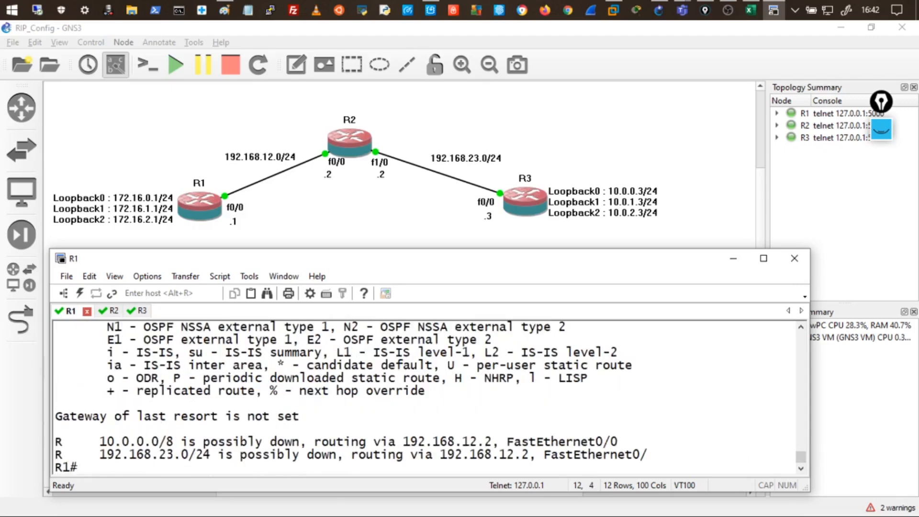
drag(205, 443, 293, 460)
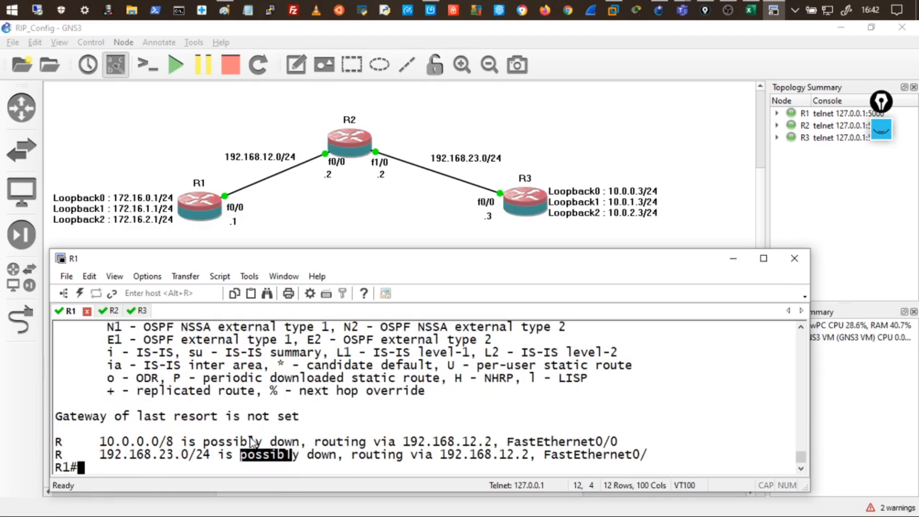
mouse_move(58, 441)
mouse_down()
mouse_move(67, 451)
mouse_move(56, 457)
mouse_move(71, 441)
mouse_move(56, 442)
mouse_up()
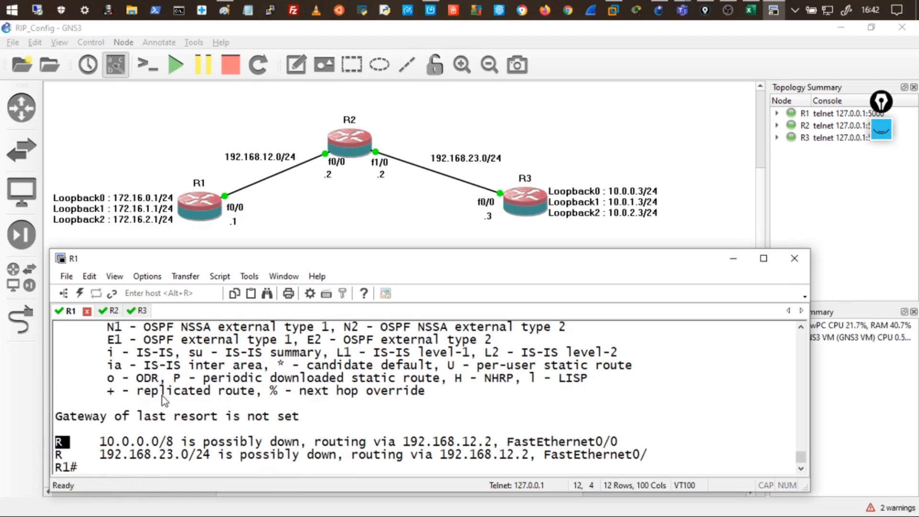
text(debug ip rip)
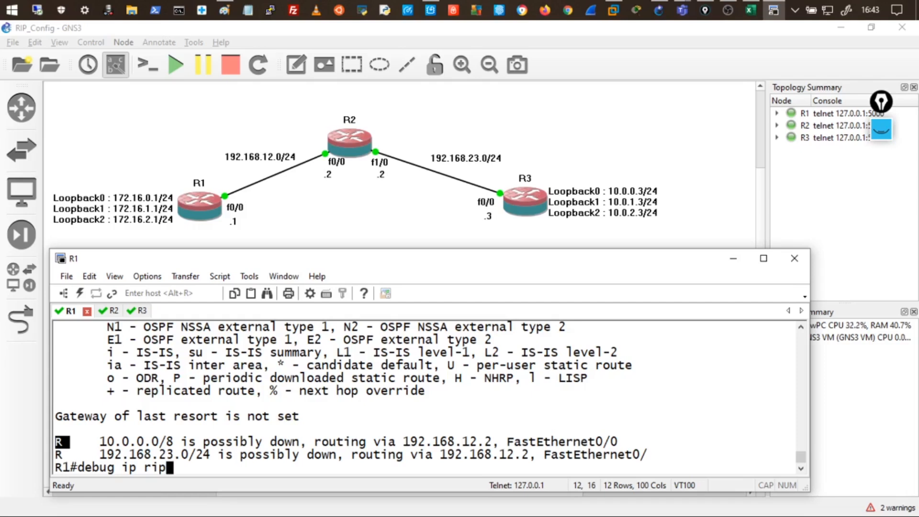
Run debug ip rip on R1, maximize its console, then disable it with no debug ip rip.
key(Return)
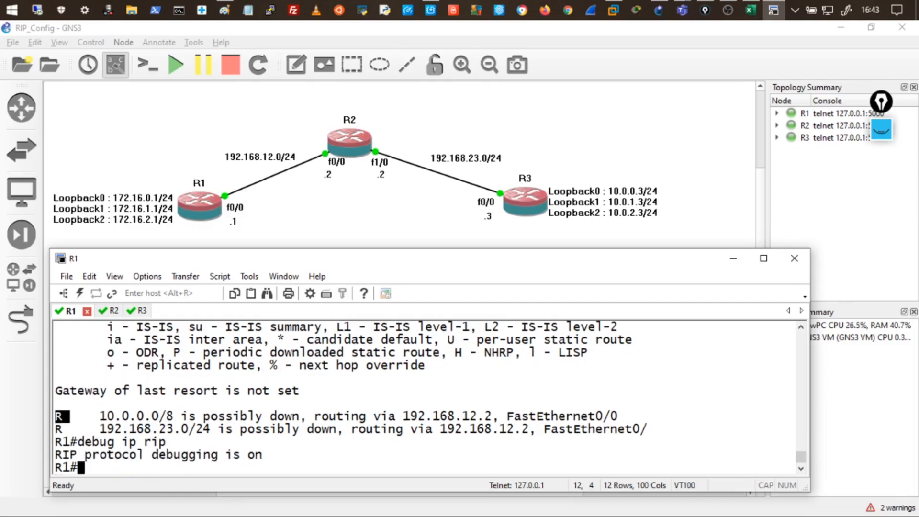
text(u)
key(BackSpace)
text(no debu)
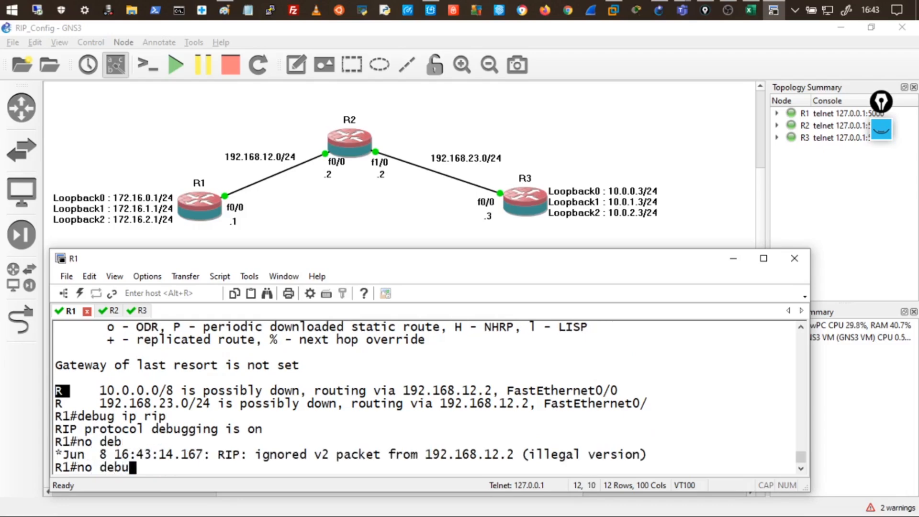
text(g ip )
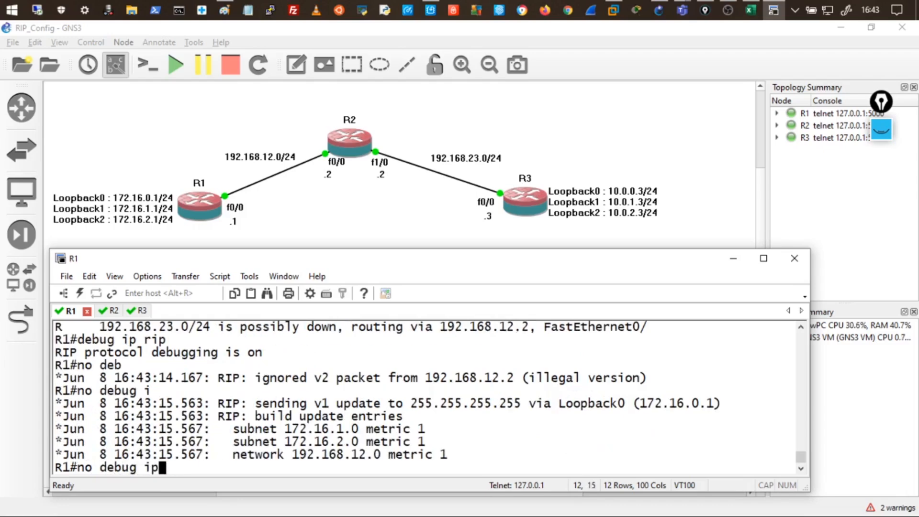
text(rip)
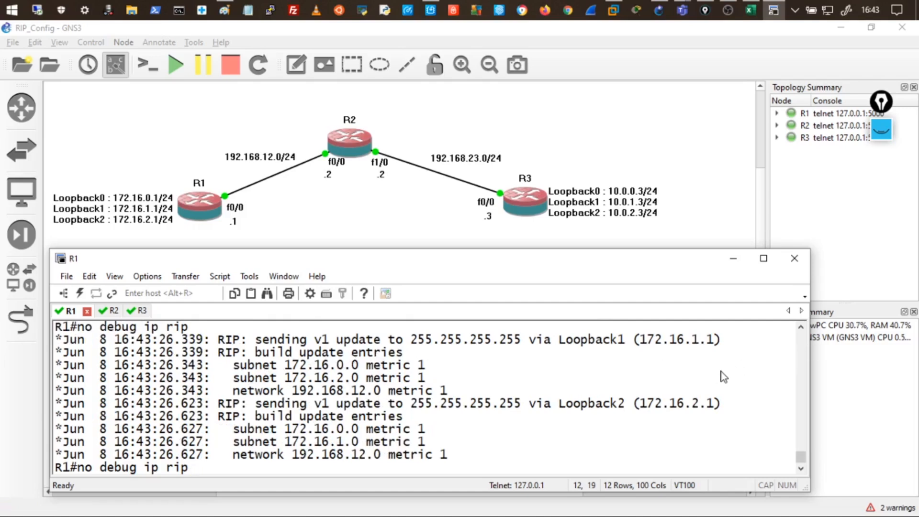
double_click(644, 257)
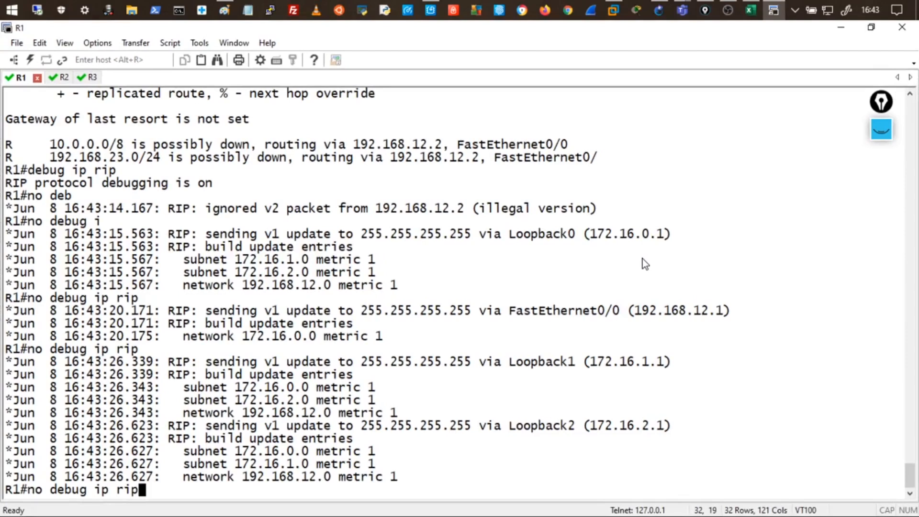
key(Return)
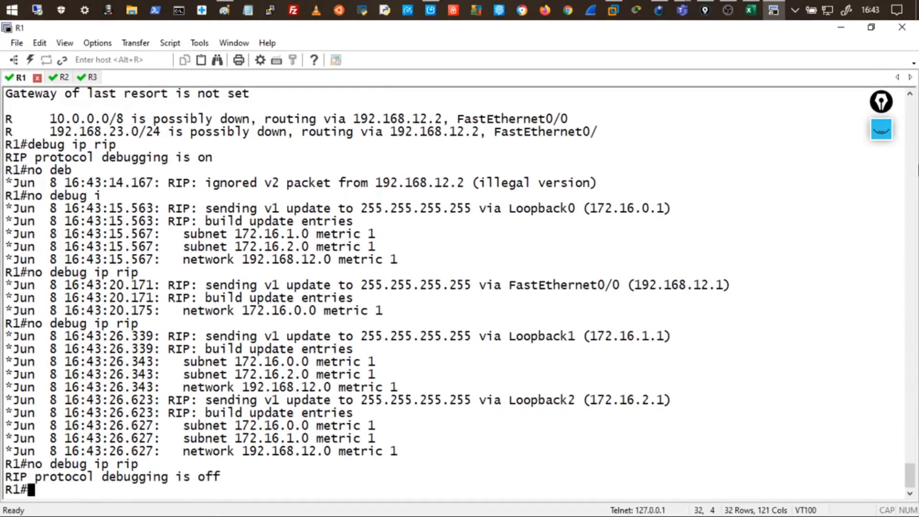
click(881, 129)
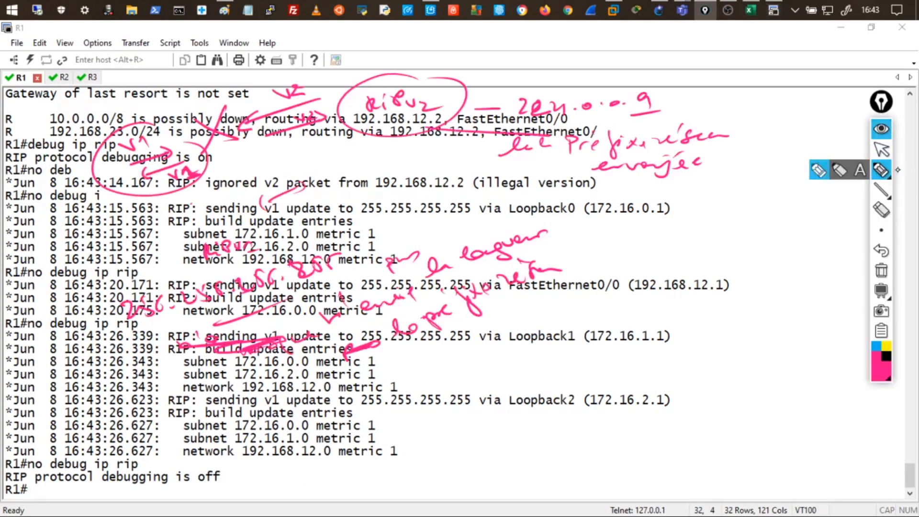
click(881, 270)
drag(32, 72, 30, 67)
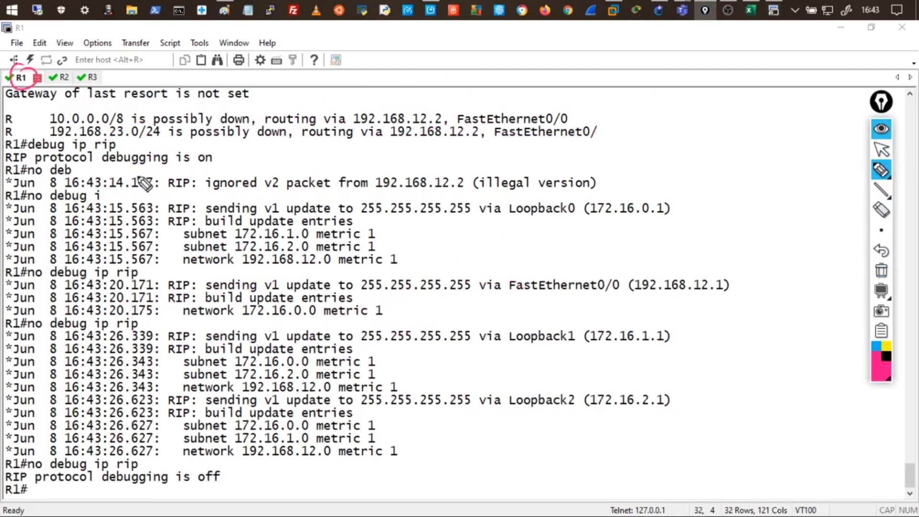
drag(204, 200, 279, 196)
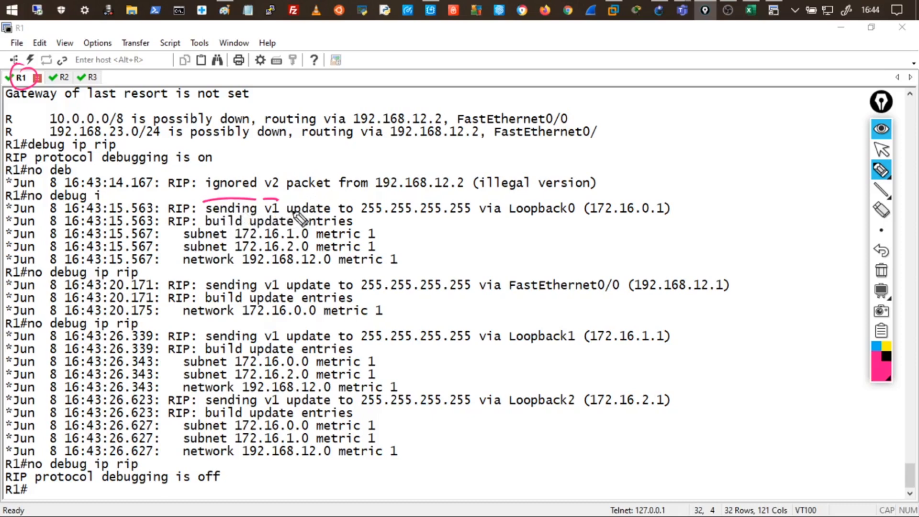
drag(289, 198, 463, 194)
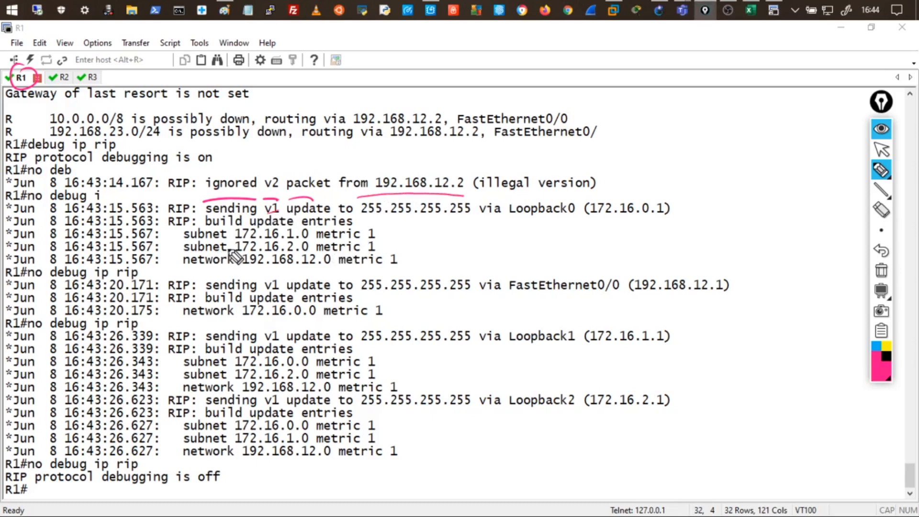
drag(529, 218, 502, 218)
mouse_move(581, 196)
mouse_down()
mouse_move(588, 212)
mouse_move(638, 218)
mouse_up()
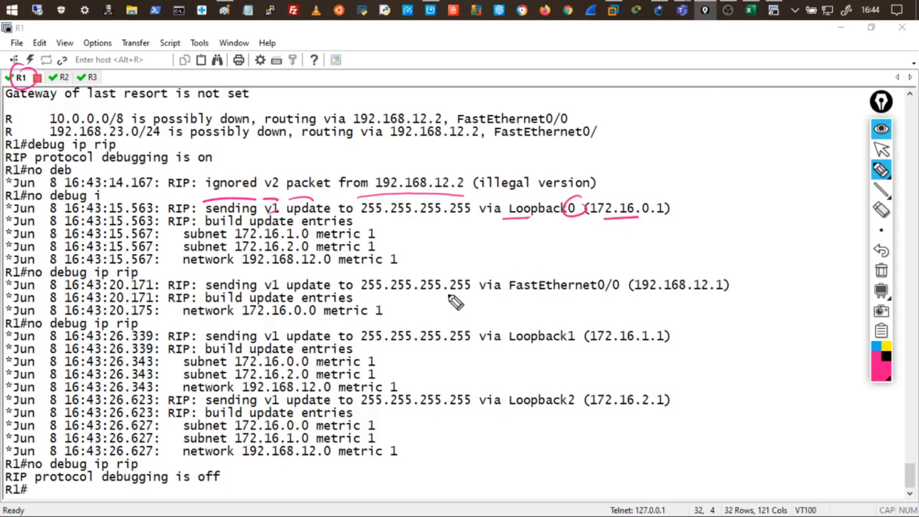
mouse_move(618, 272)
mouse_down()
mouse_move(593, 279)
mouse_move(621, 285)
mouse_up()
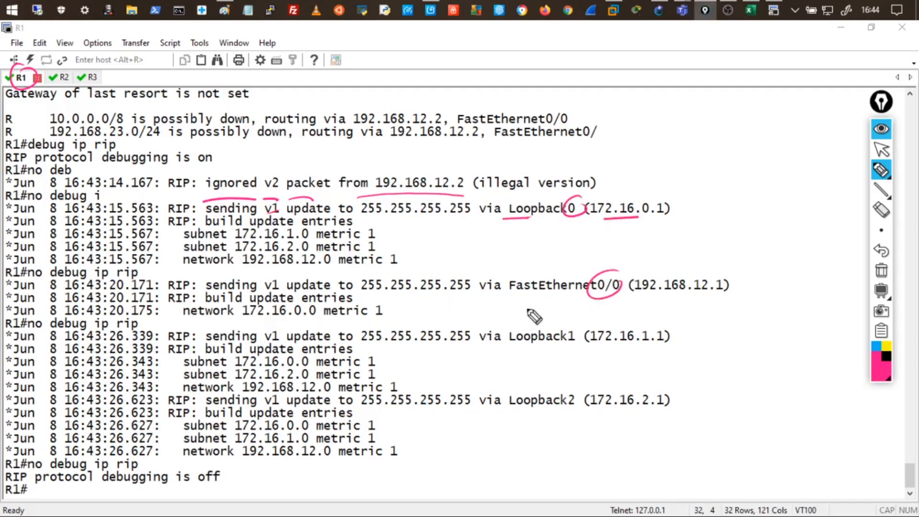
drag(526, 217, 543, 215)
drag(539, 301, 551, 300)
drag(527, 350, 538, 350)
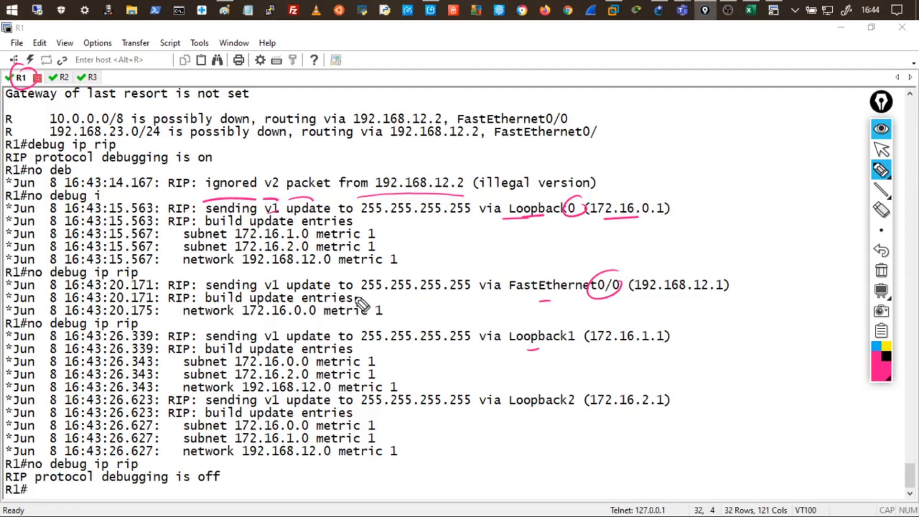
drag(242, 316, 287, 316)
drag(375, 316, 383, 316)
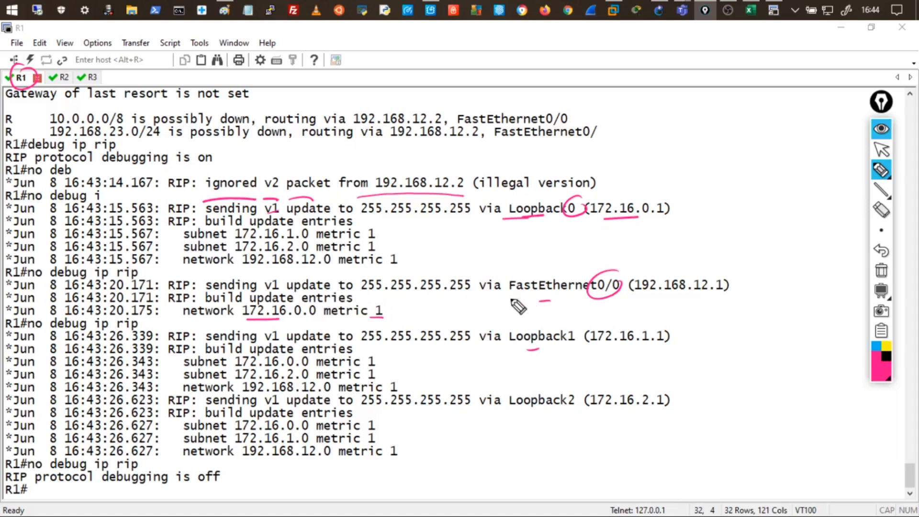
drag(239, 303, 238, 319)
drag(316, 302, 317, 320)
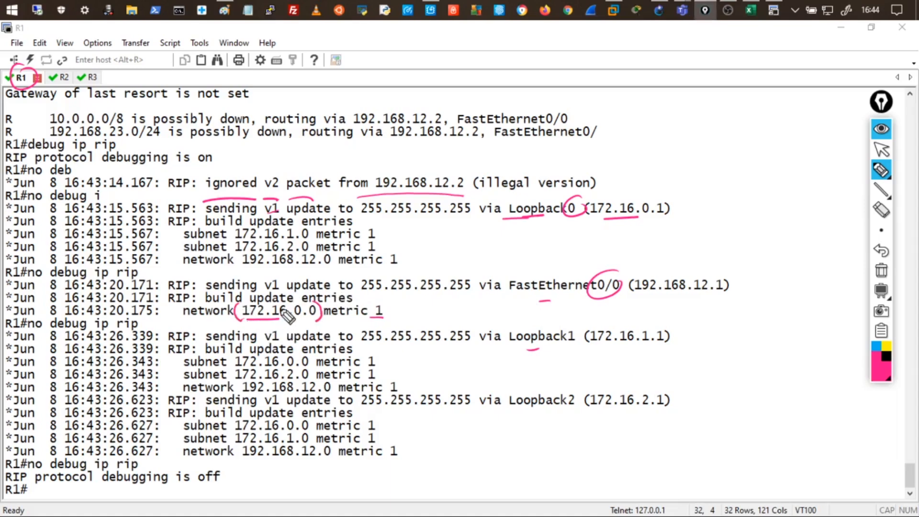
drag(242, 253, 239, 268)
drag(331, 253, 329, 269)
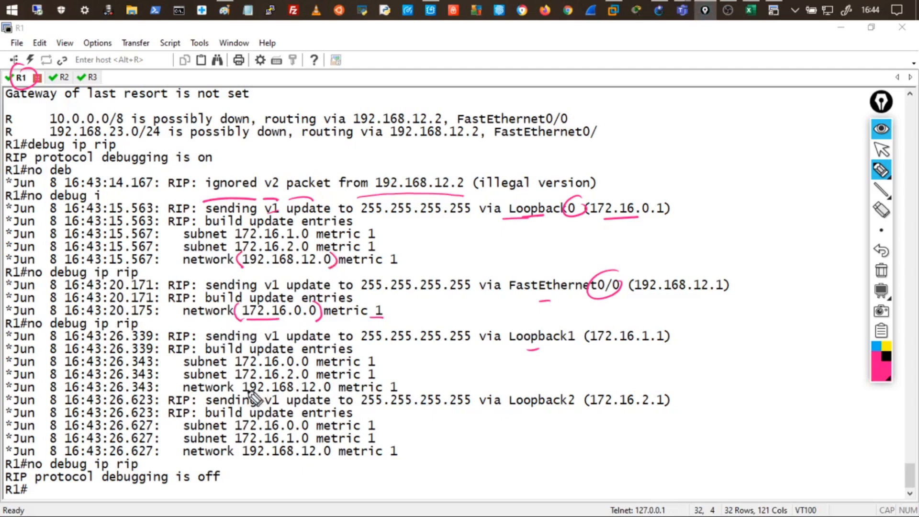
drag(241, 381, 238, 393)
drag(329, 382, 330, 390)
drag(238, 447, 237, 454)
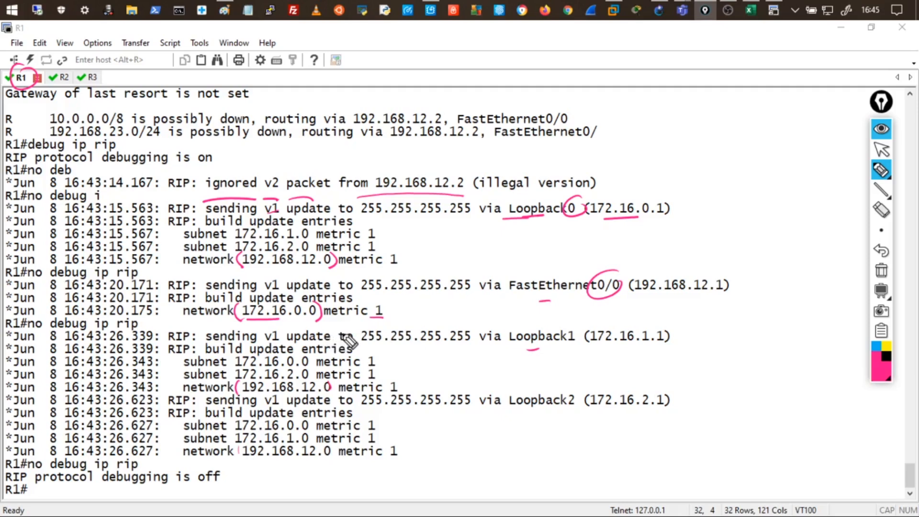
drag(453, 76, 508, 71)
drag(500, 65, 508, 75)
drag(454, 57, 474, 52)
drag(481, 50, 497, 56)
drag(530, 81, 472, 93)
mouse_move(474, 87)
mouse_down()
mouse_move(475, 99)
mouse_move(527, 94)
mouse_up()
drag(378, 84, 411, 85)
drag(415, 76, 434, 82)
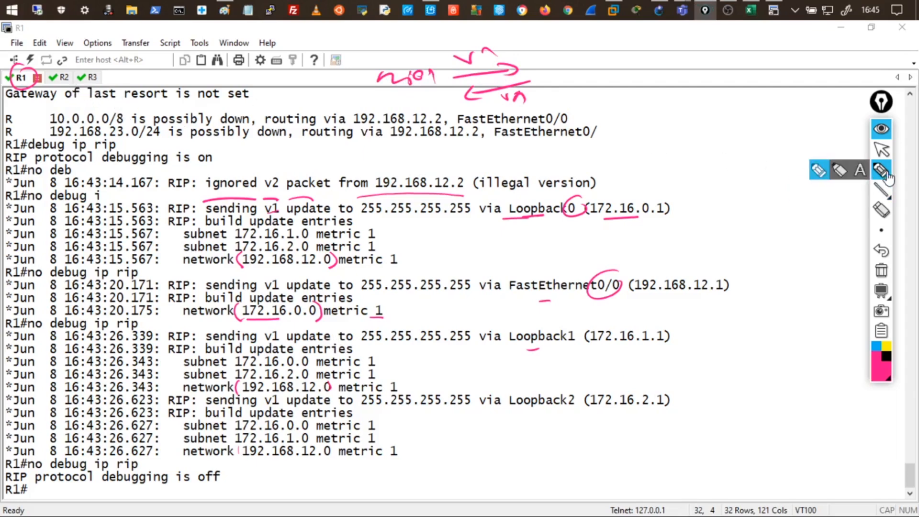
click(880, 128)
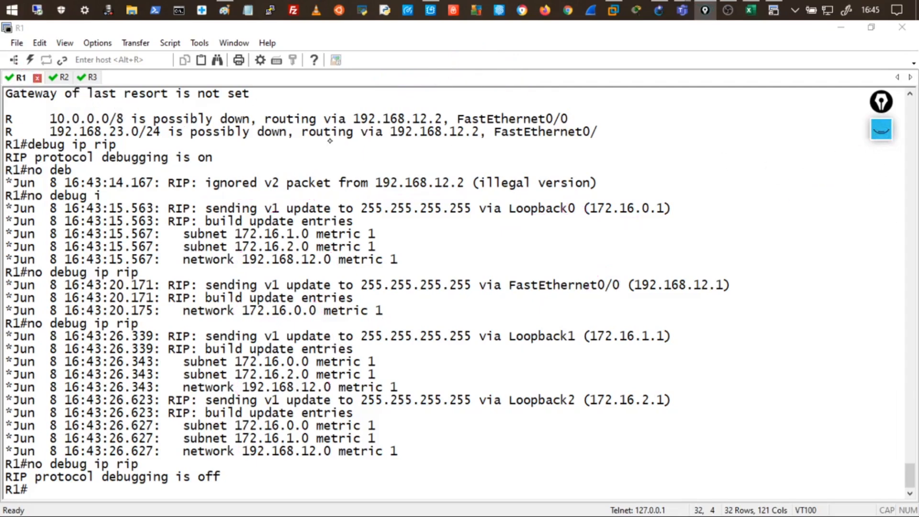
On R2, run debug ip rip to see v2 sent and v1 ignored, then undebug all.
click(62, 77)
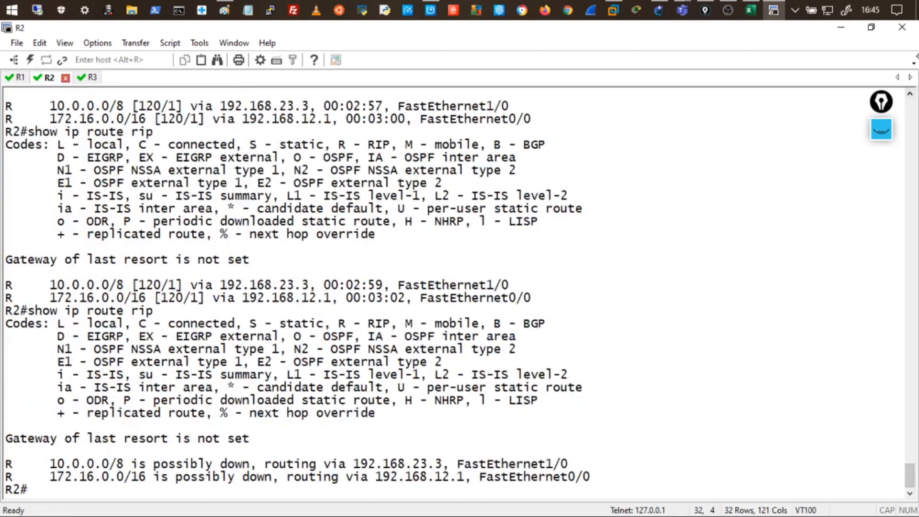
key(Return)
key(Return)
key(Return)
key(Return)
key(Return)
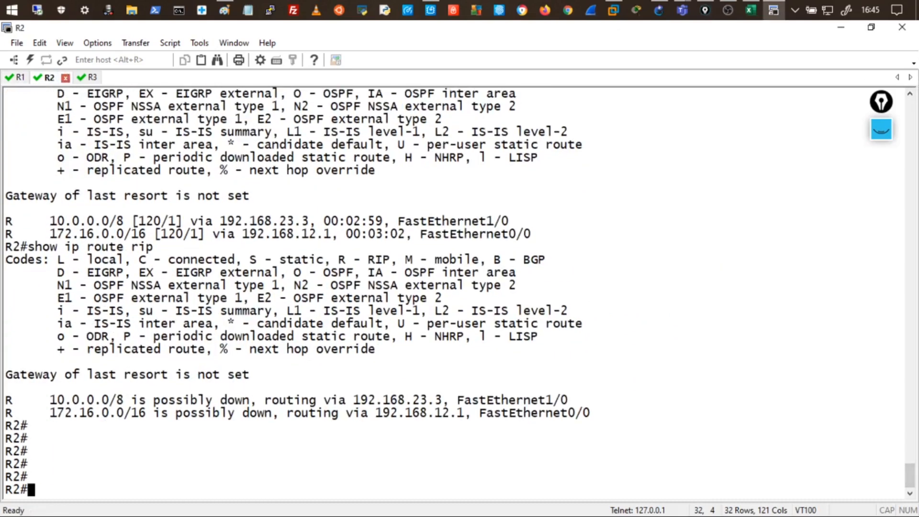
text(debug ip rip)
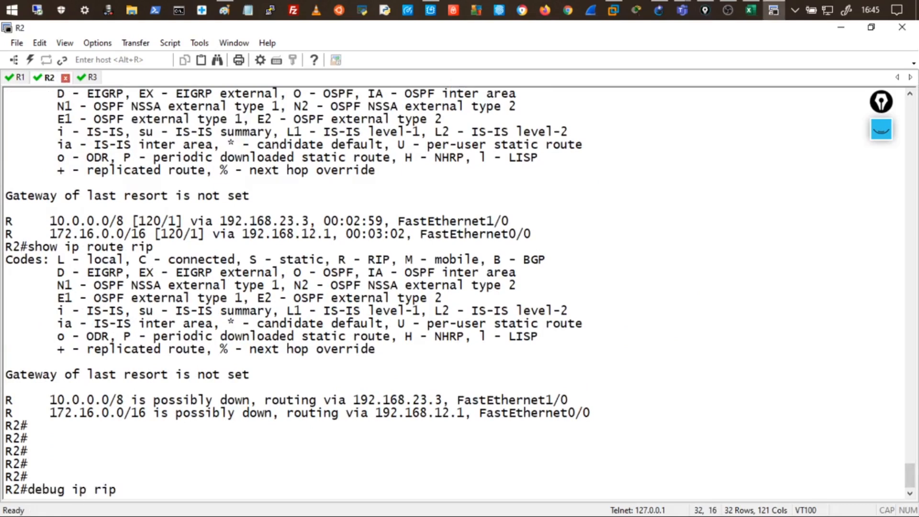
key(Return)
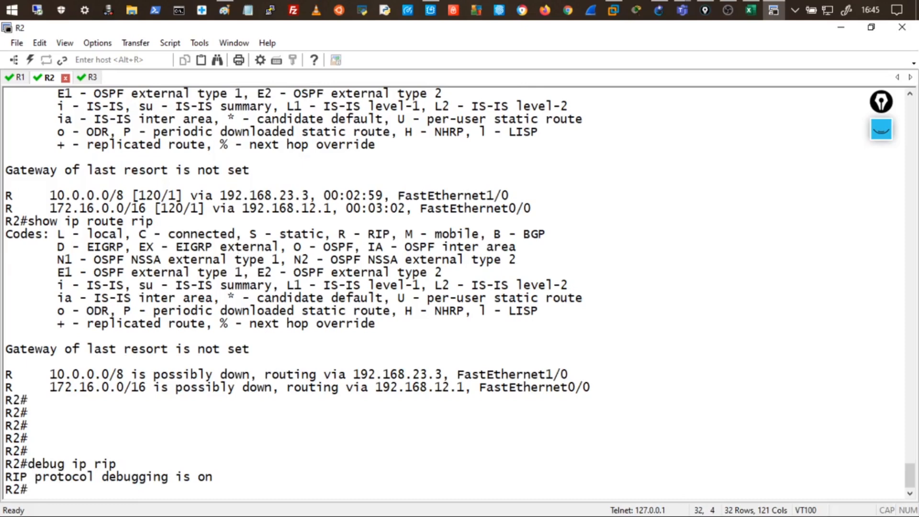
text(undeb)
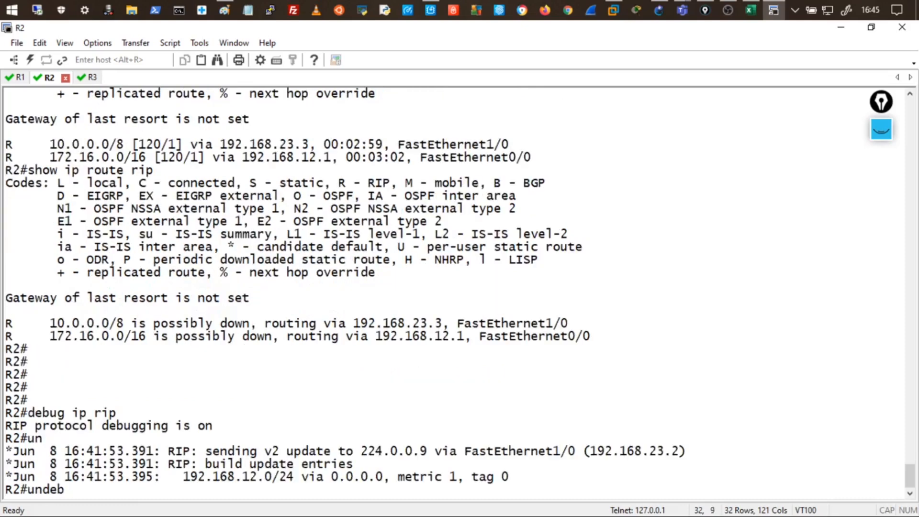
text(ug all)
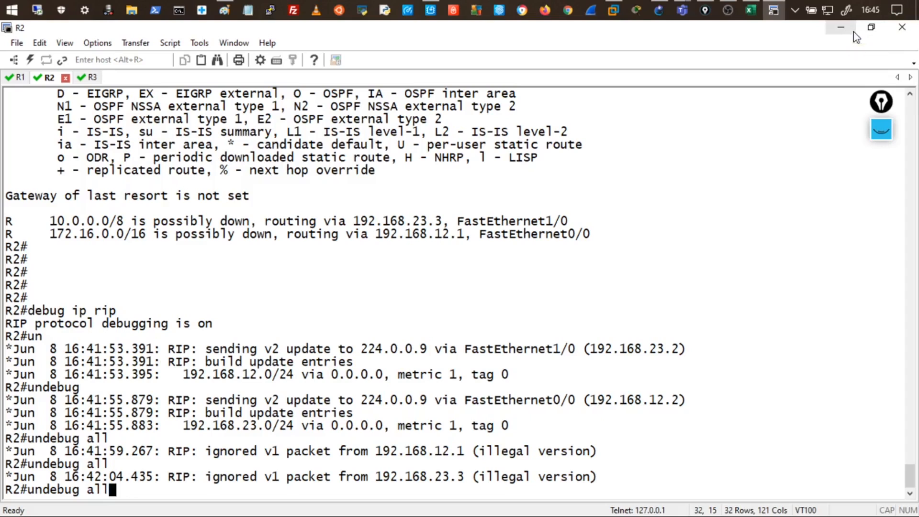
key(Return)
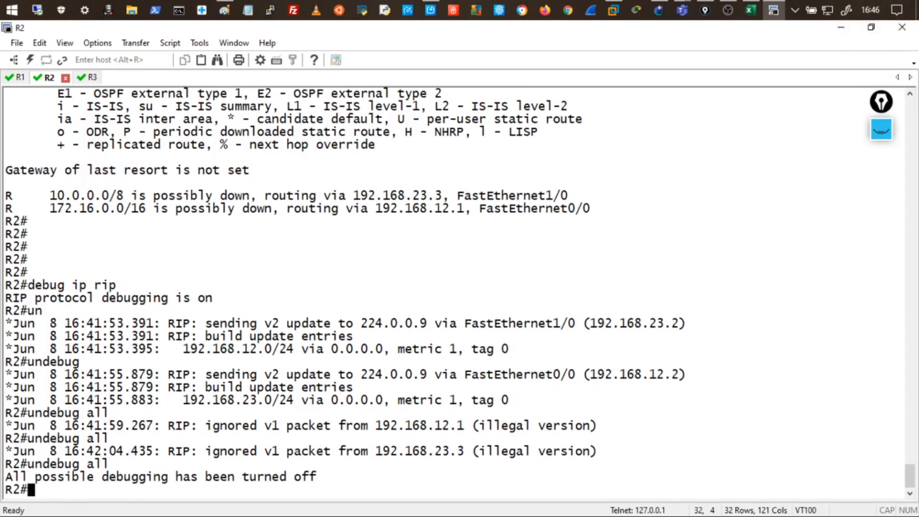
click(881, 138)
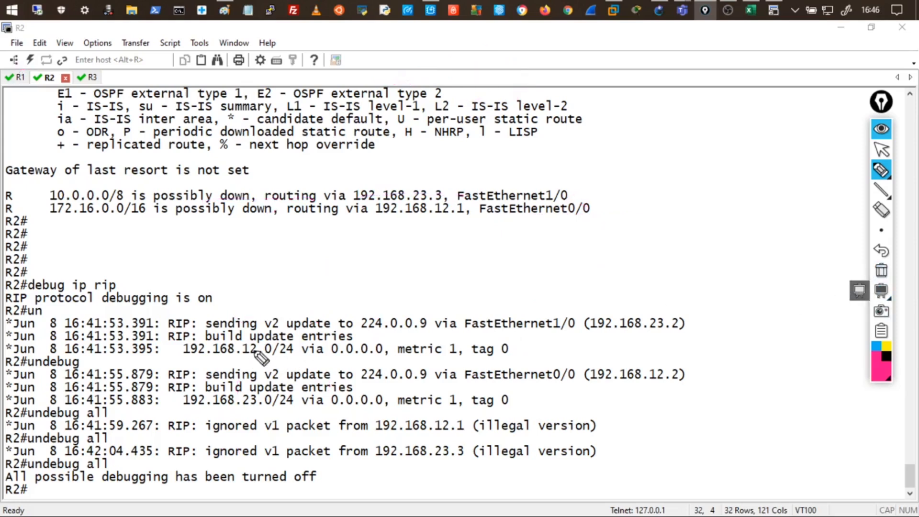
drag(60, 91, 40, 91)
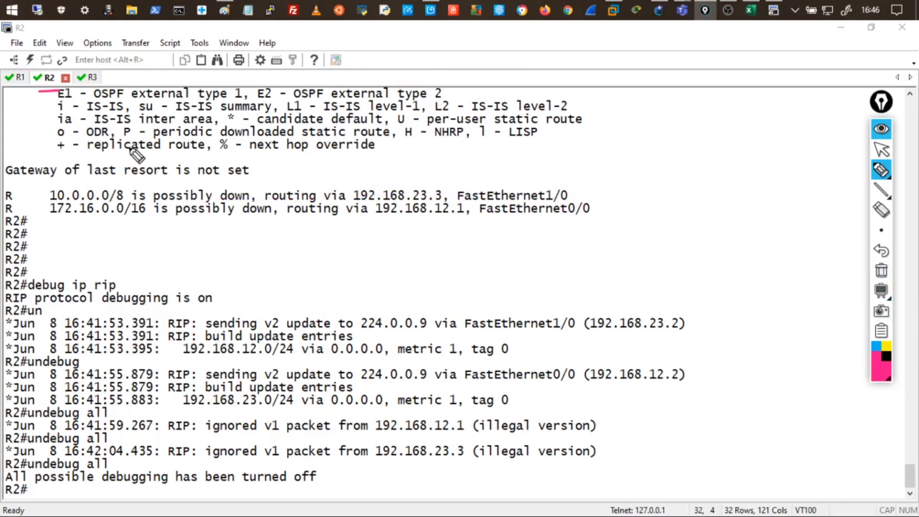
mouse_move(208, 316)
mouse_down()
mouse_move(262, 313)
mouse_move(278, 330)
mouse_move(317, 313)
mouse_move(425, 313)
mouse_up()
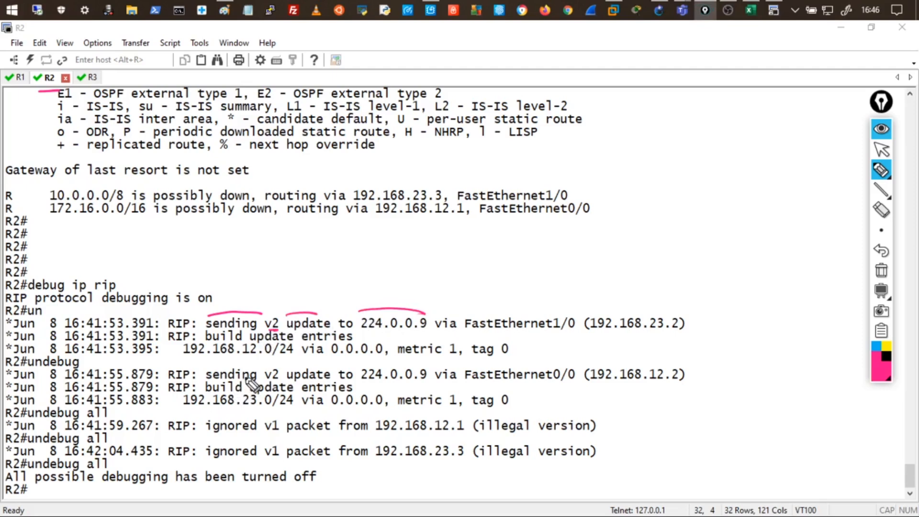
drag(443, 331, 541, 331)
drag(624, 331, 581, 332)
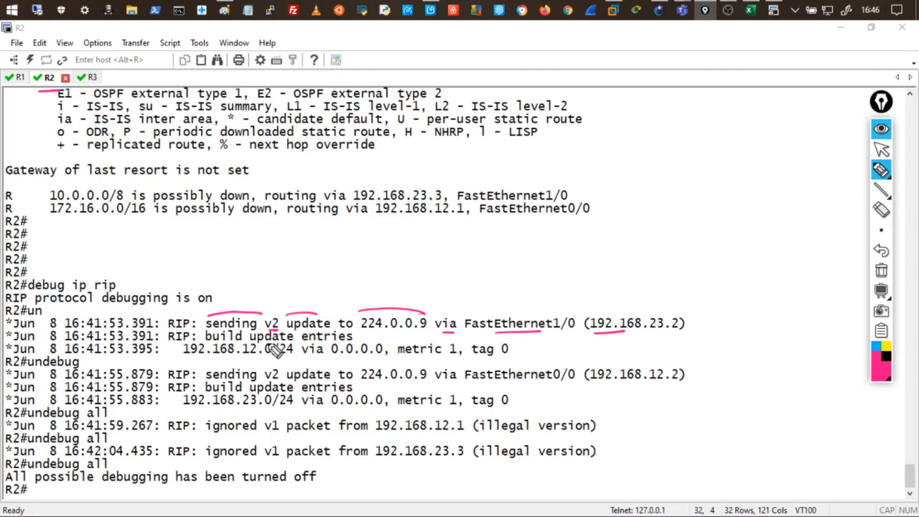
drag(190, 357, 293, 357)
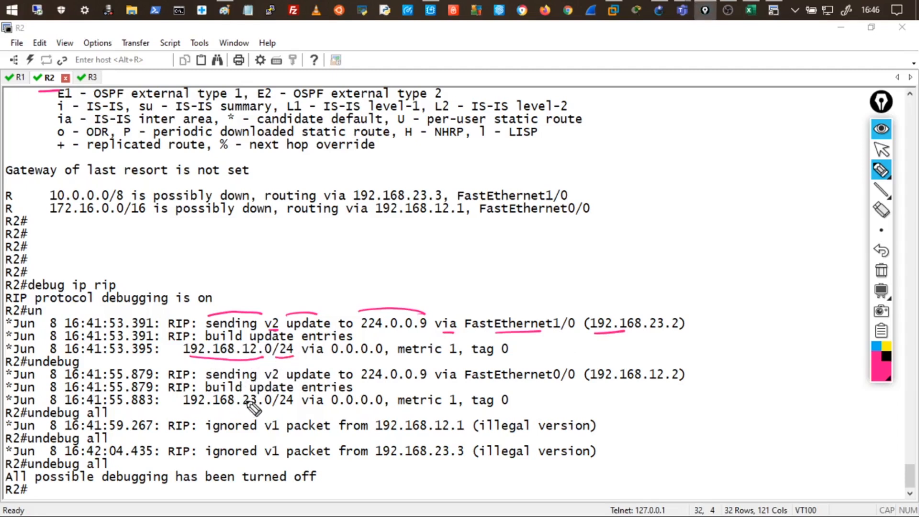
drag(432, 358, 450, 357)
drag(250, 408, 279, 408)
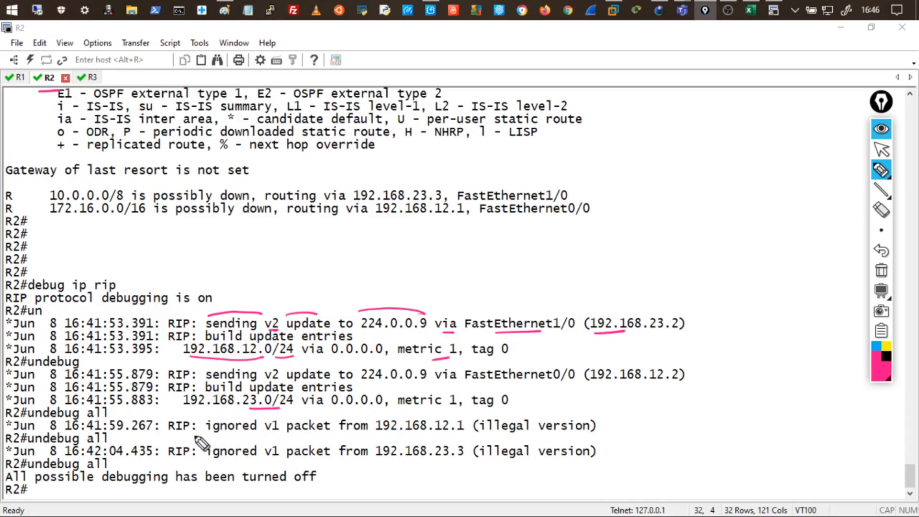
drag(250, 438, 277, 438)
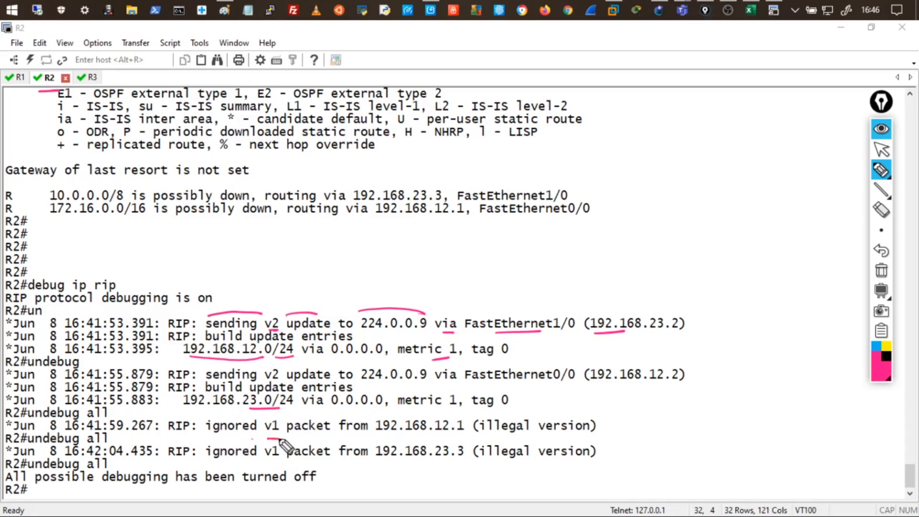
mouse_move(390, 436)
mouse_down()
mouse_move(447, 436)
mouse_move(421, 416)
mouse_up()
drag(427, 410, 430, 417)
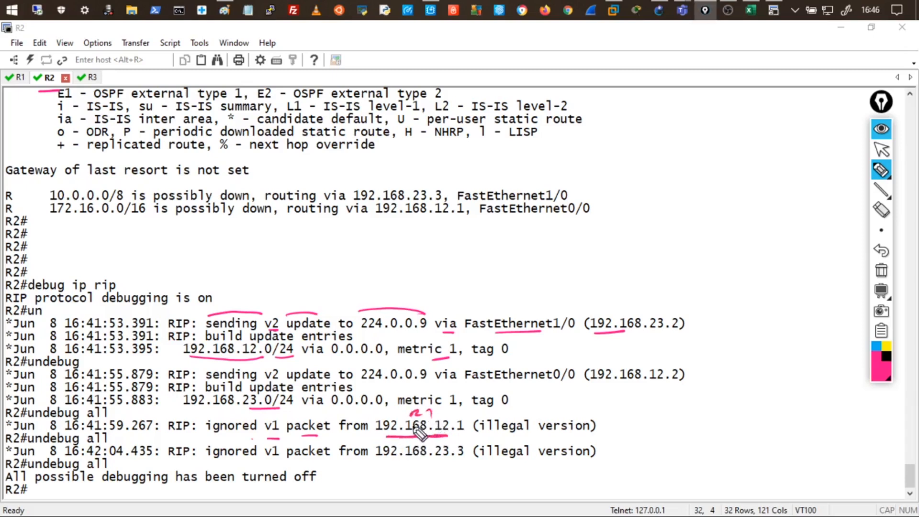
mouse_move(262, 417)
mouse_down()
mouse_move(287, 424)
mouse_move(244, 437)
mouse_up()
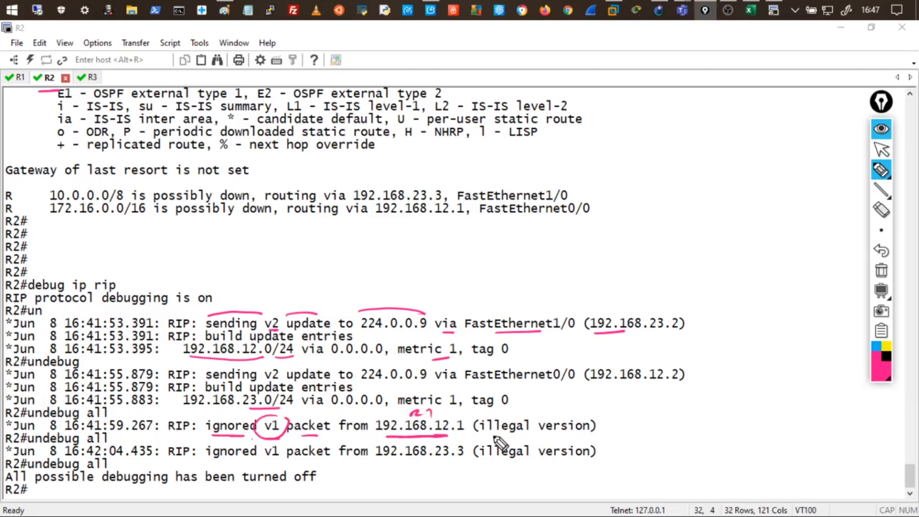
drag(493, 435, 577, 436)
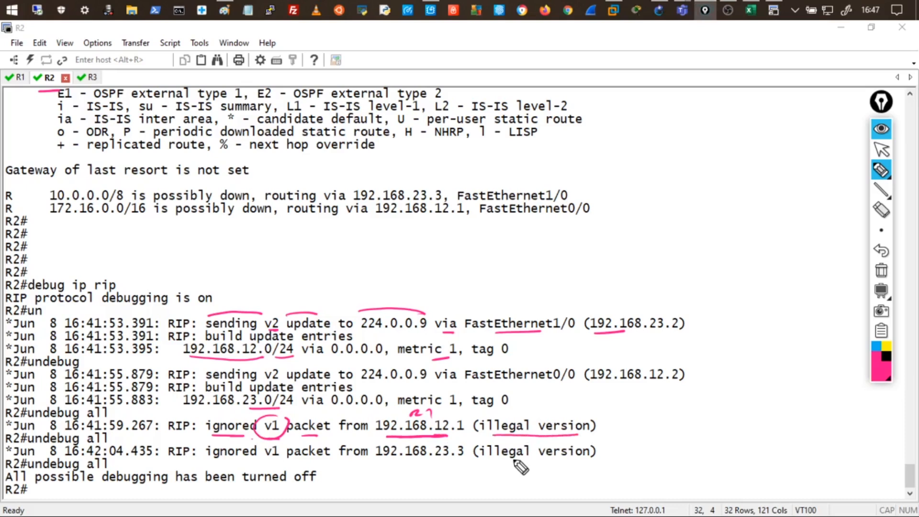
mouse_move(67, 263)
mouse_down()
mouse_move(19, 266)
mouse_move(107, 250)
mouse_up()
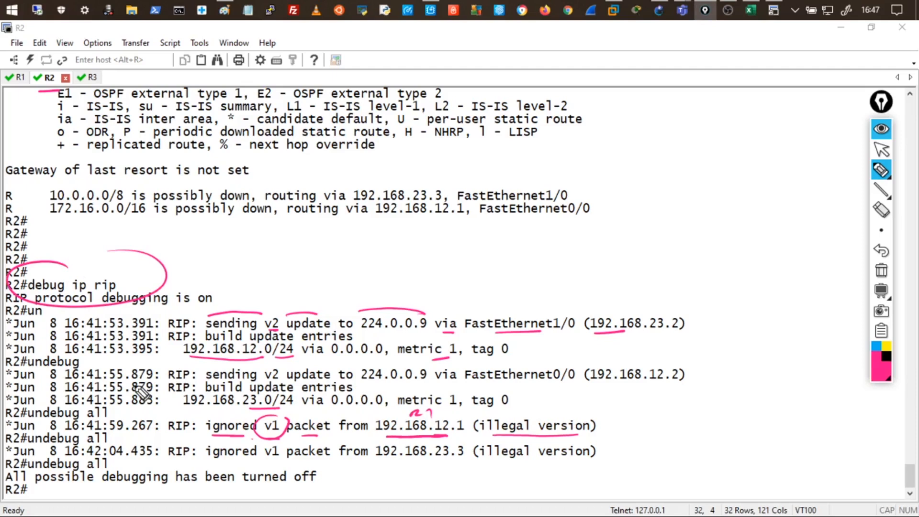
drag(289, 258, 363, 241)
mouse_move(297, 255)
mouse_down()
mouse_move(343, 244)
mouse_move(338, 224)
mouse_up()
mouse_move(348, 220)
mouse_down()
mouse_move(311, 242)
mouse_move(345, 258)
mouse_move(396, 230)
mouse_move(395, 221)
mouse_up()
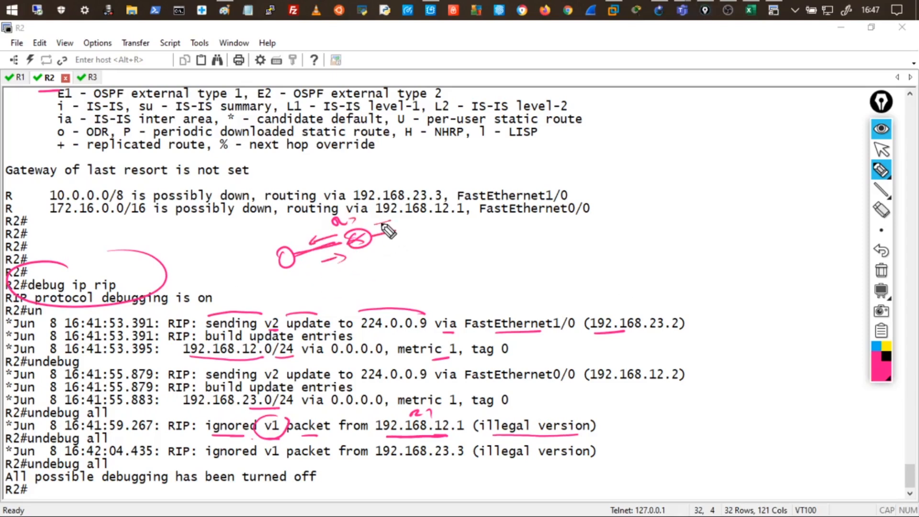
drag(301, 254, 267, 238)
drag(270, 234, 278, 241)
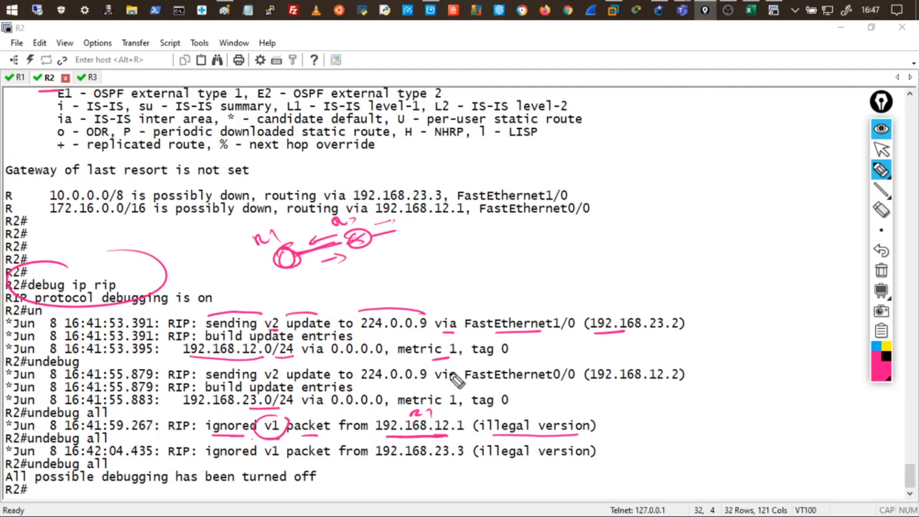
mouse_move(593, 431)
mouse_down()
mouse_move(476, 452)
mouse_move(582, 437)
mouse_up()
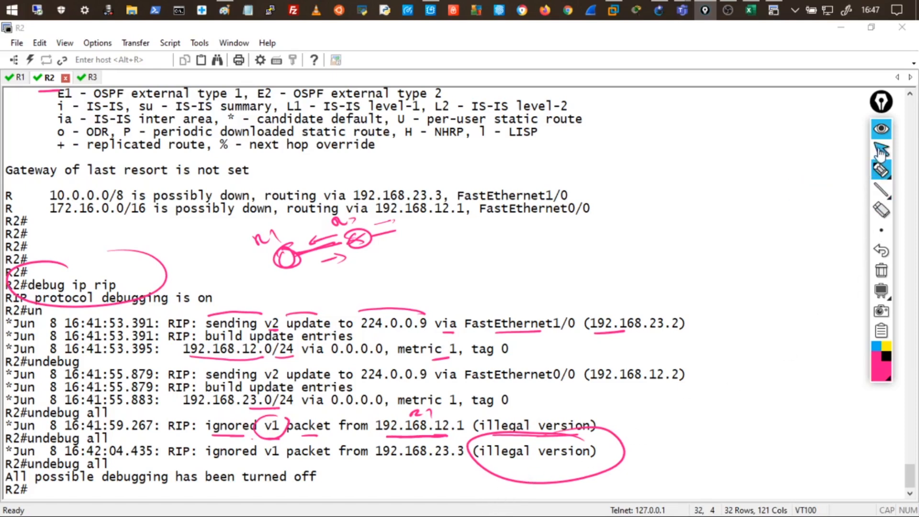
click(880, 170)
drag(579, 241, 678, 233)
mouse_move(581, 274)
mouse_down()
mouse_move(675, 248)
mouse_move(670, 283)
mouse_move(759, 259)
mouse_up()
mouse_move(717, 292)
mouse_down()
mouse_move(717, 303)
mouse_move(773, 286)
mouse_up()
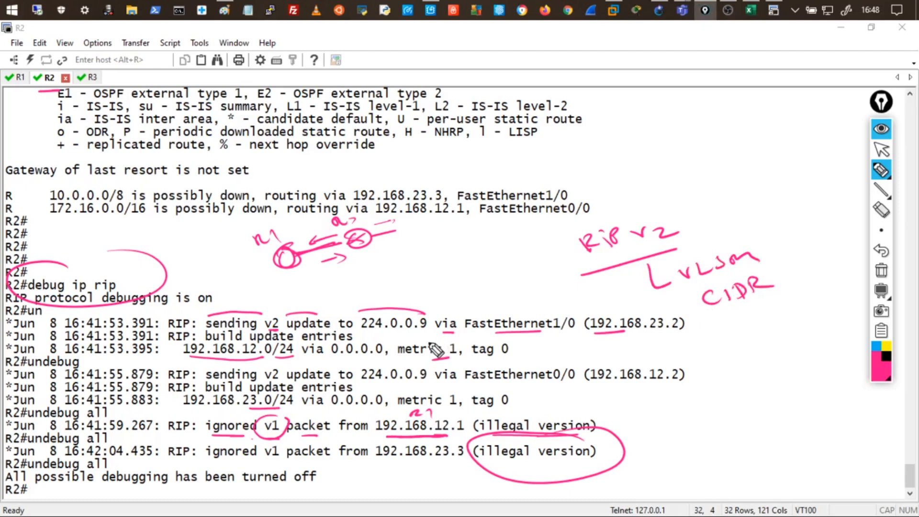
drag(299, 351, 280, 336)
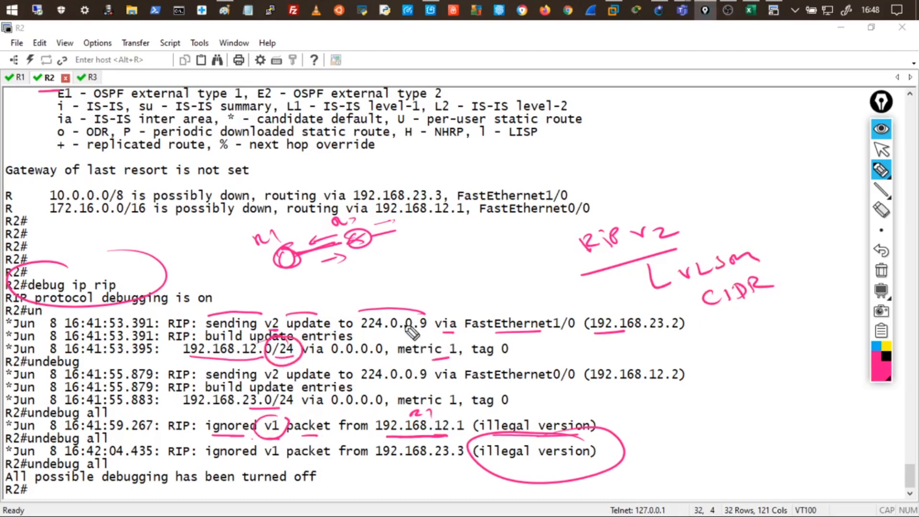
drag(433, 309, 350, 308)
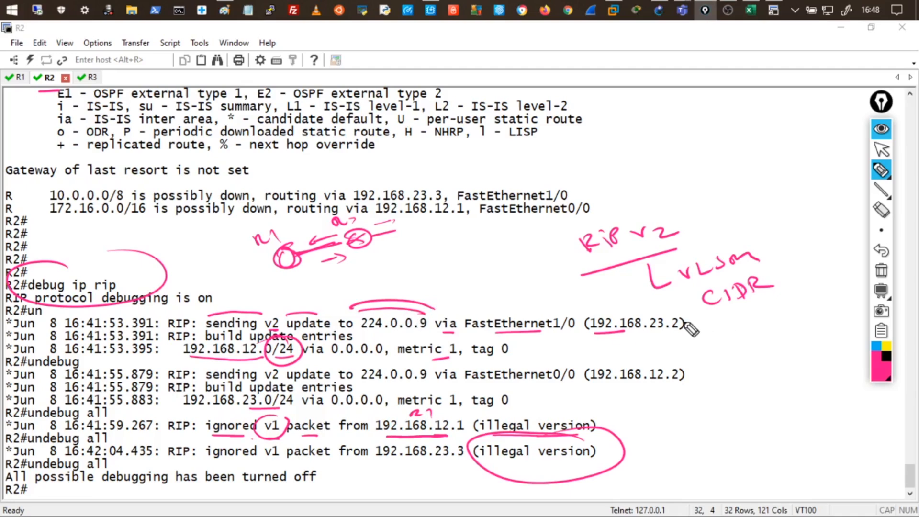
mouse_move(689, 216)
mouse_down()
mouse_move(643, 210)
mouse_move(706, 218)
mouse_up()
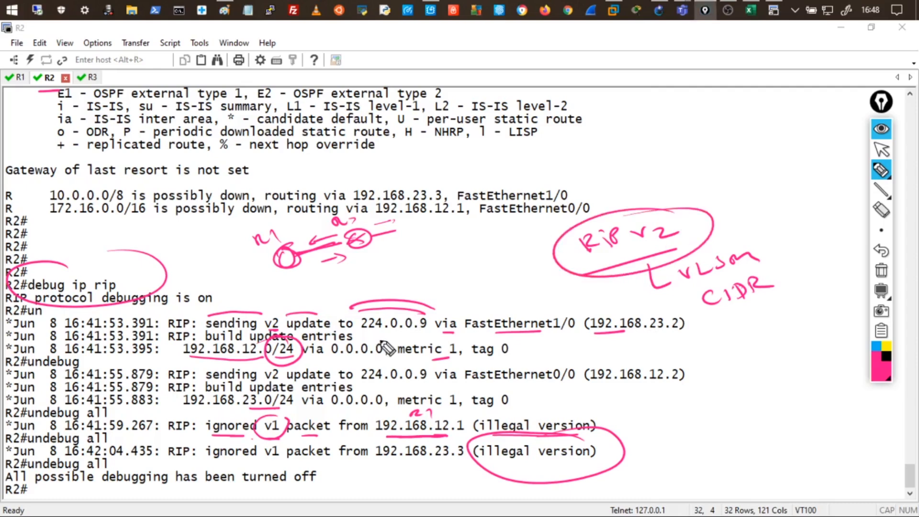
drag(669, 202, 699, 188)
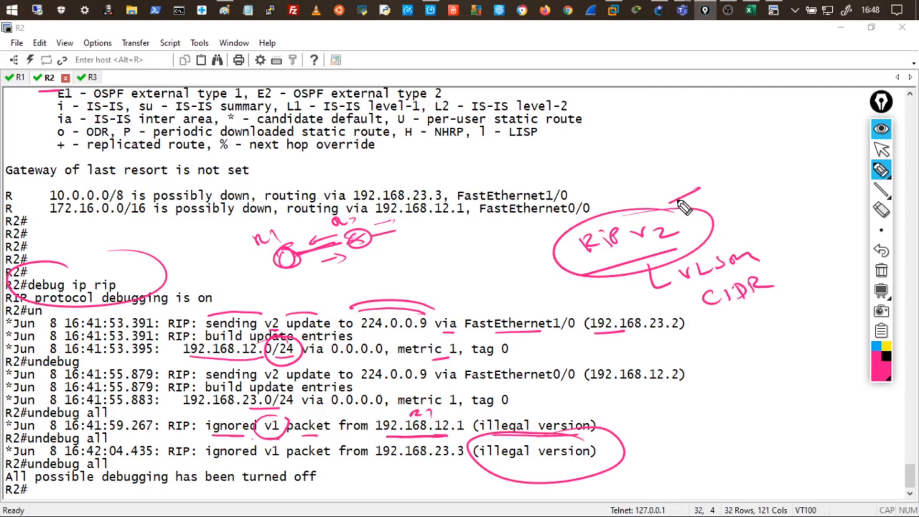
drag(740, 246, 766, 234)
drag(781, 268, 790, 262)
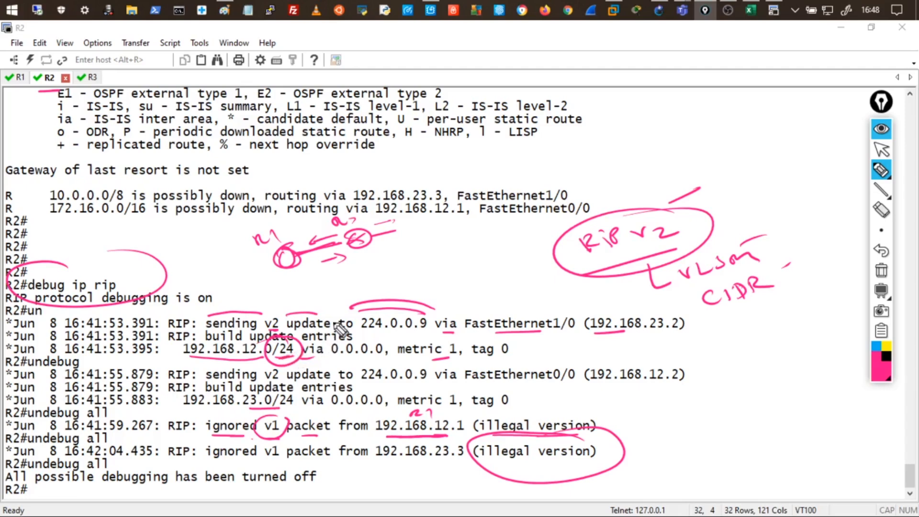
mouse_move(675, 211)
mouse_down()
mouse_move(689, 268)
mouse_move(500, 228)
mouse_up()
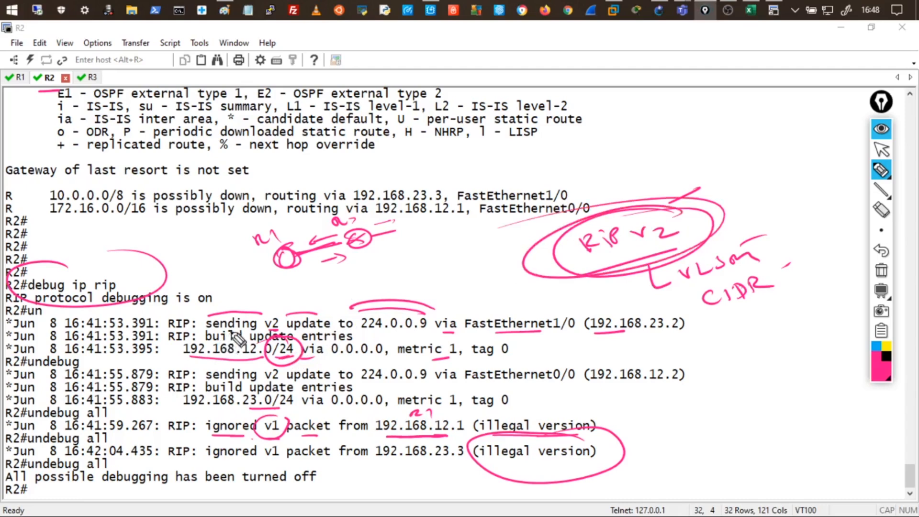
click(881, 169)
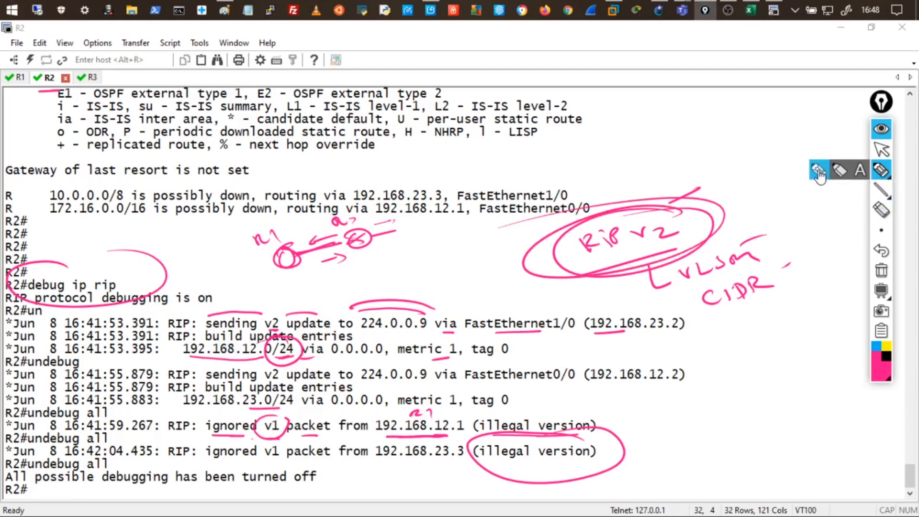
Clear the annotations, then run show ip route rip on R3, showing only 192.168.12.0/24 via 192.168.23.2.
click(881, 270)
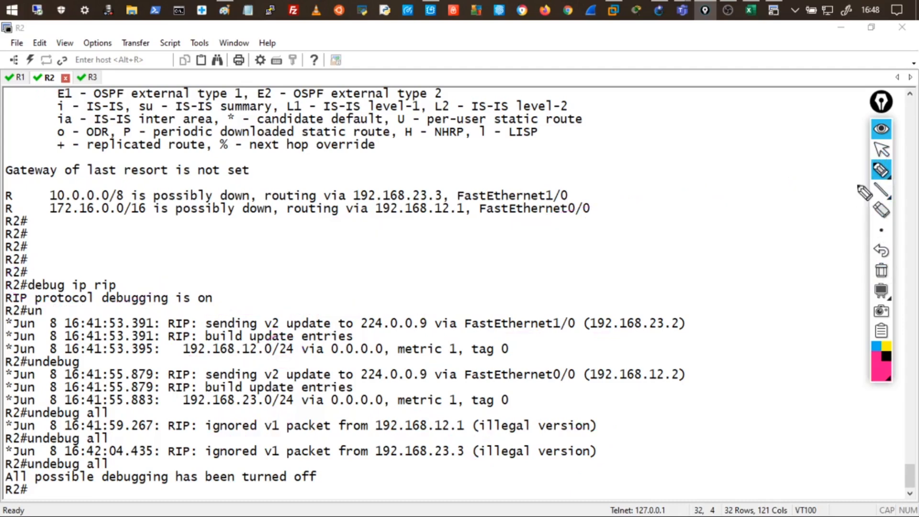
click(881, 128)
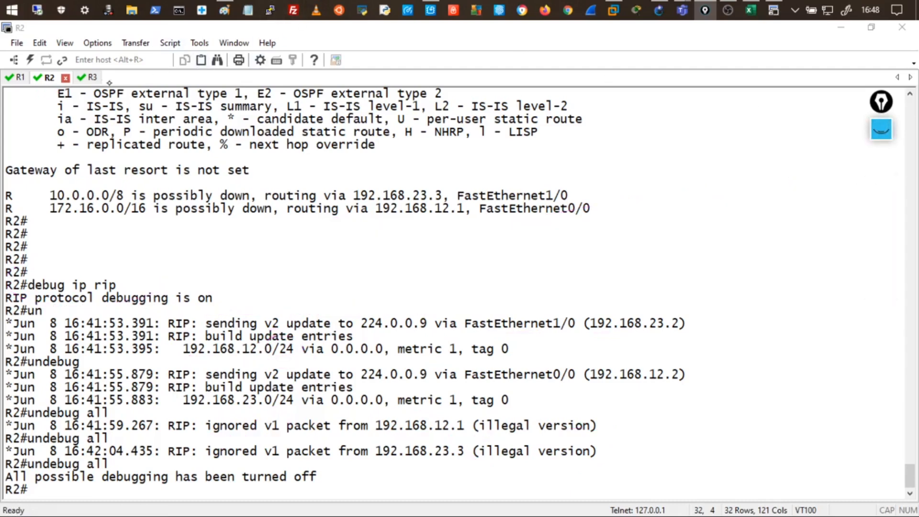
click(91, 79)
key(Return)
key(Return)
key(Return)
key(Return)
key(Return)
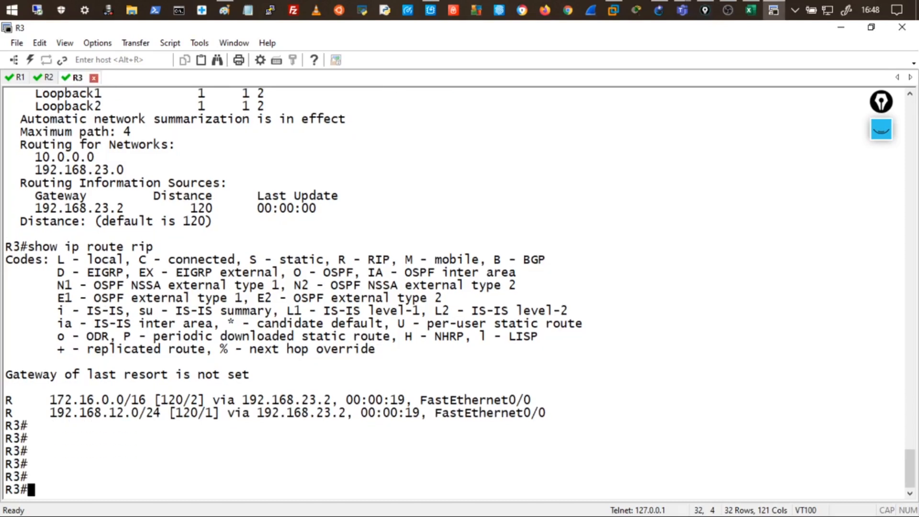
text(show kip rou)
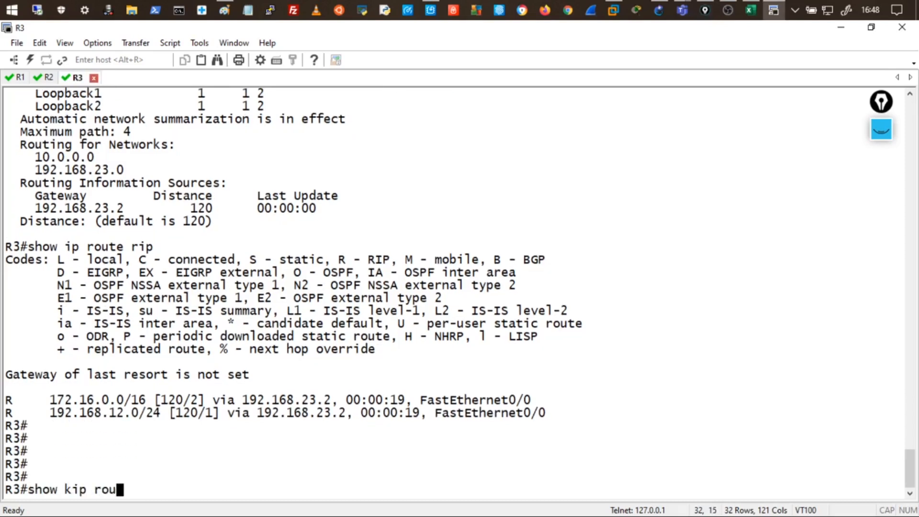
key(BackSpace)
key(BackSpace)
key(BackSpace)
key(BackSpace)
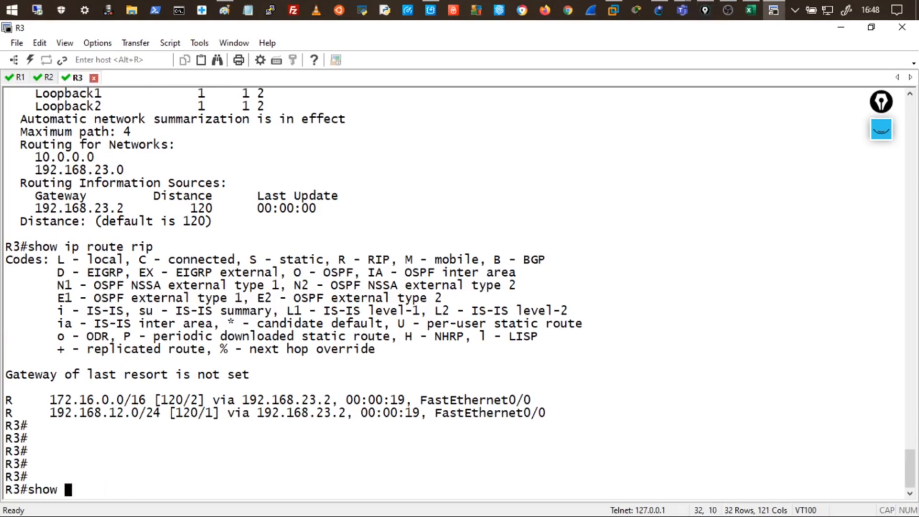
text(ip route rip)
key(Return)
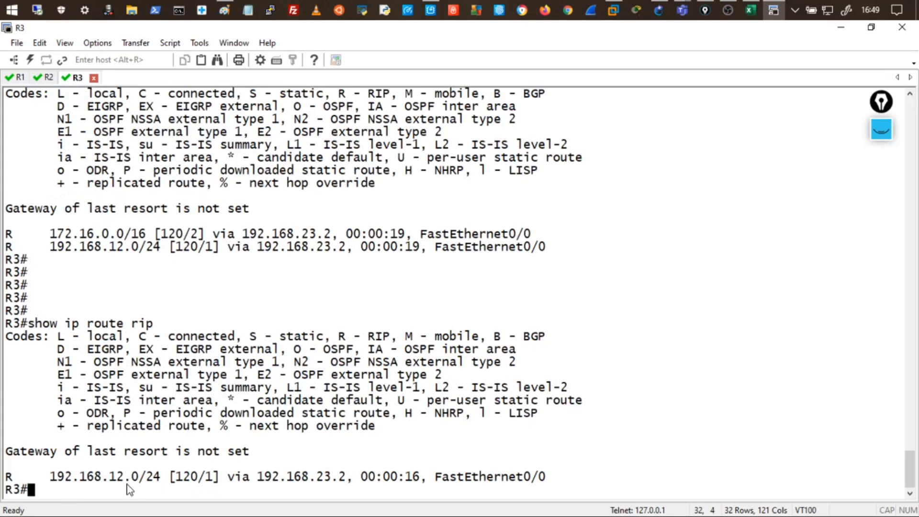
Shrink the R3 terminal to reveal the topology and draw v2 update arrows beside R3.
drag(381, 32, 403, 292)
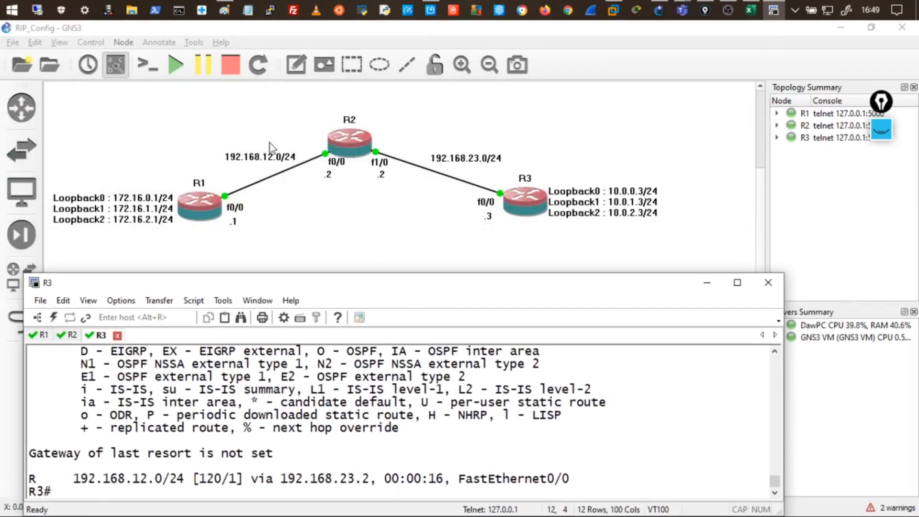
drag(345, 287, 349, 257)
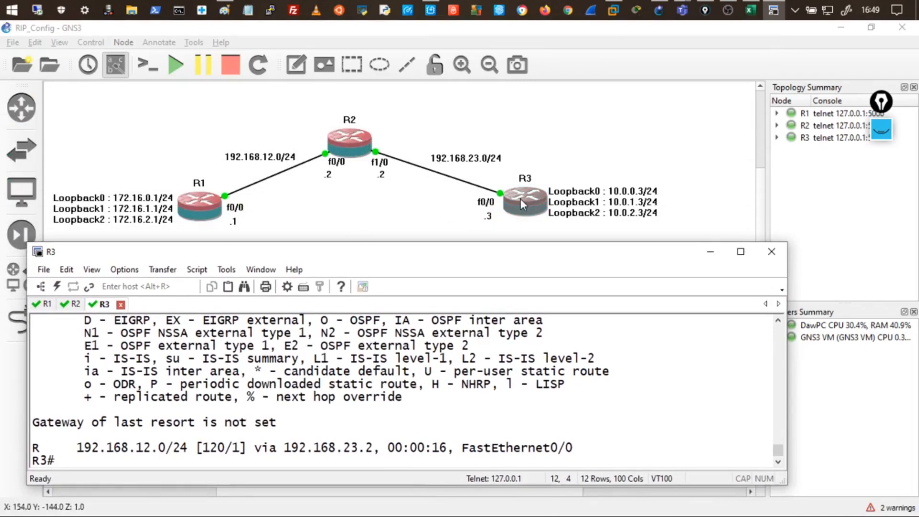
click(885, 138)
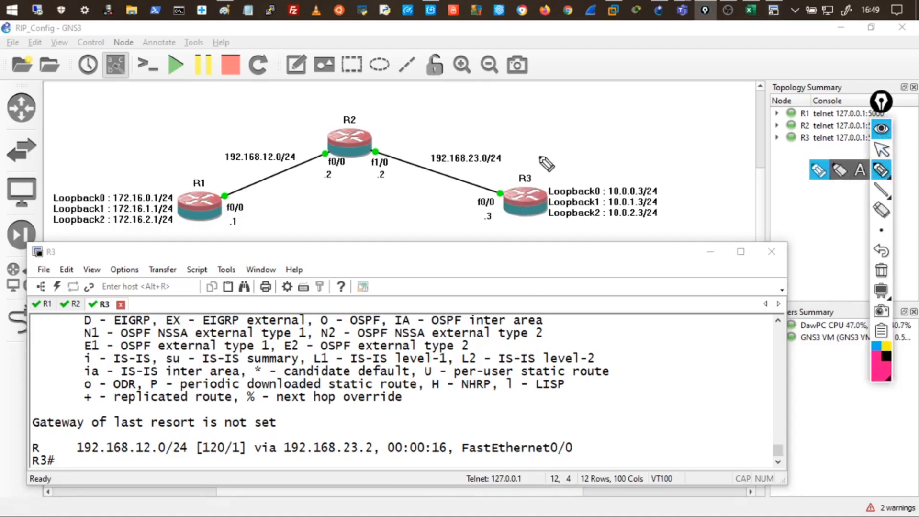
drag(506, 137, 533, 156)
mouse_move(530, 147)
mouse_down()
mouse_move(522, 158)
mouse_move(541, 128)
mouse_move(554, 149)
mouse_move(575, 154)
mouse_up()
mouse_move(511, 180)
mouse_down()
mouse_move(481, 169)
mouse_move(497, 178)
mouse_up()
drag(499, 182, 505, 184)
Circle R2, mark its outgoing updates as v2, and circle the v2 notes near R2 and R3.
drag(374, 116, 372, 129)
mouse_move(364, 92)
mouse_down()
mouse_move(400, 101)
mouse_move(407, 121)
mouse_up()
mouse_move(398, 115)
mouse_down()
mouse_move(407, 121)
mouse_move(372, 138)
mouse_move(389, 140)
mouse_up()
drag(393, 141, 405, 145)
mouse_move(394, 84)
mouse_down()
mouse_move(390, 122)
mouse_move(400, 86)
mouse_up()
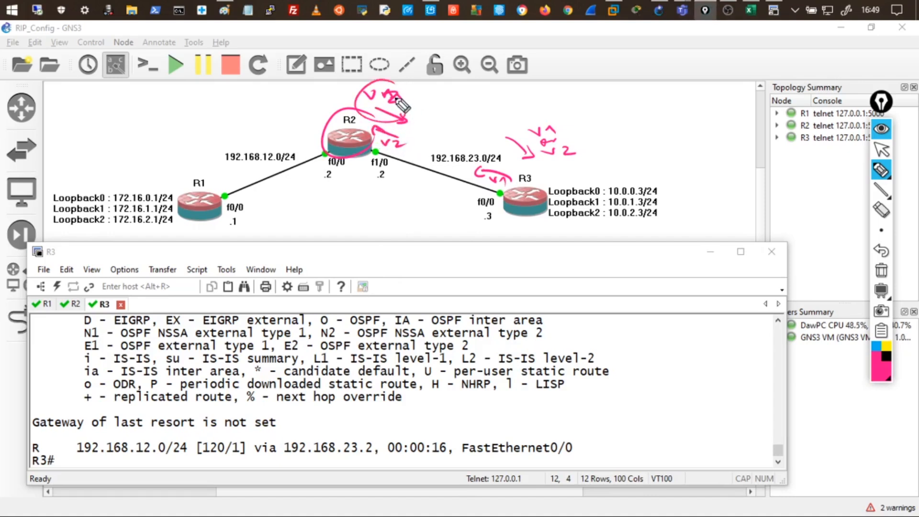
drag(572, 144, 545, 144)
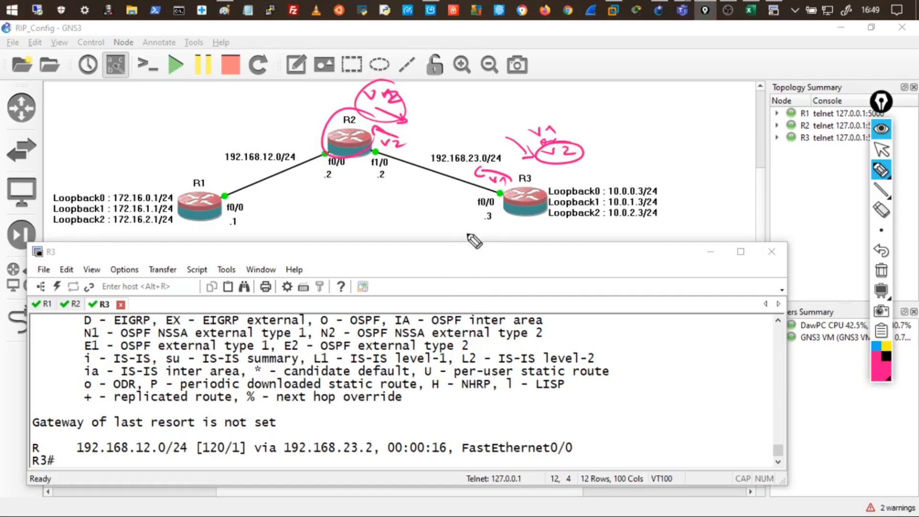
Underline the learned route and circle the 192.168.12.0/24 and 192.168.23.0/24 subnet labels.
drag(154, 457, 139, 458)
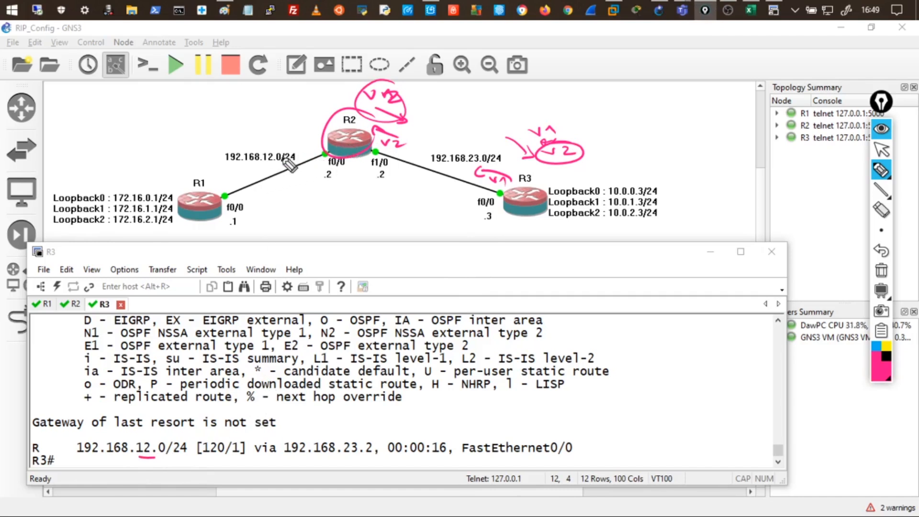
mouse_move(272, 143)
mouse_down()
mouse_move(224, 166)
mouse_move(292, 148)
mouse_move(297, 160)
mouse_up()
mouse_move(458, 148)
mouse_down()
mouse_move(512, 146)
mouse_move(464, 144)
mouse_up()
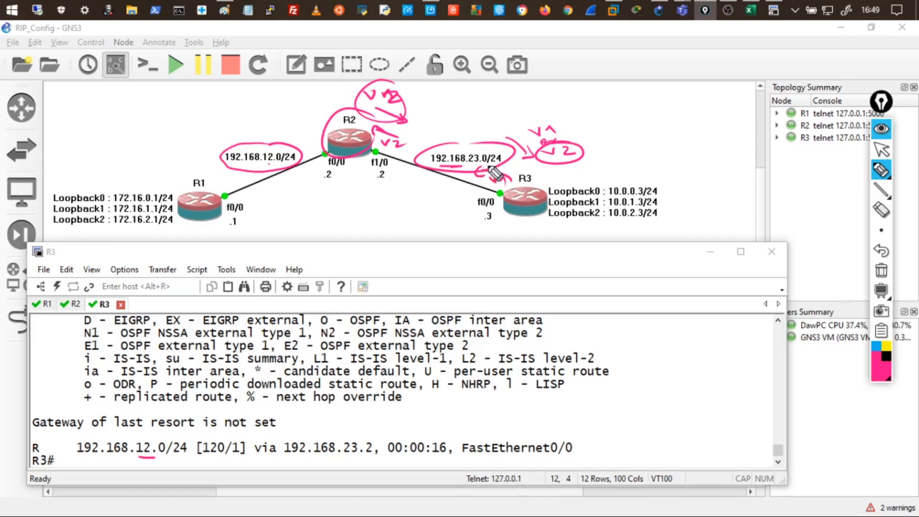
mouse_move(297, 154)
mouse_down()
mouse_move(251, 142)
mouse_move(216, 160)
mouse_move(270, 169)
mouse_move(298, 154)
mouse_up()
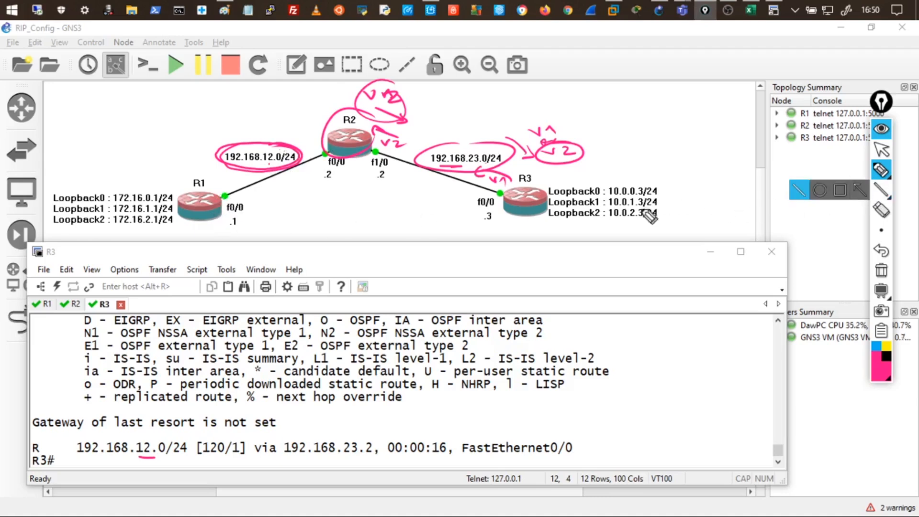
drag(141, 459, 164, 457)
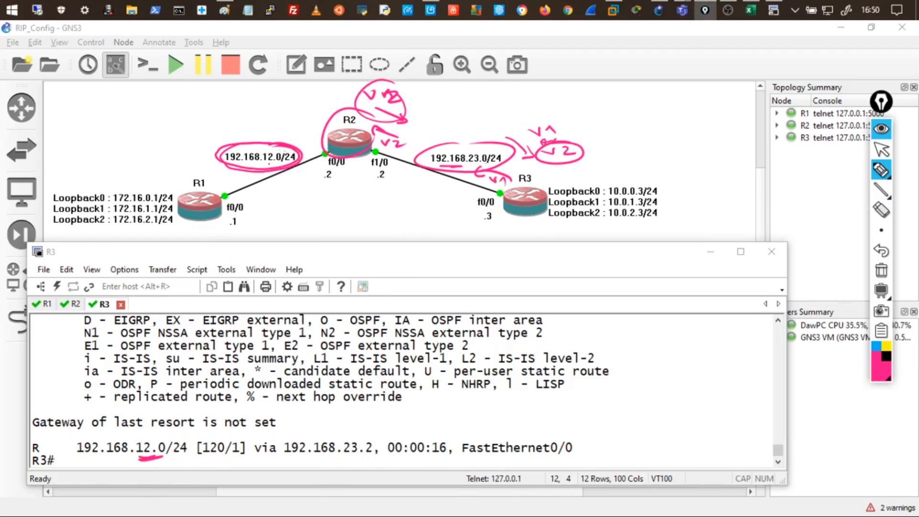
Stop drawing and clear all the ink from the screen.
mouse_move(881, 231)
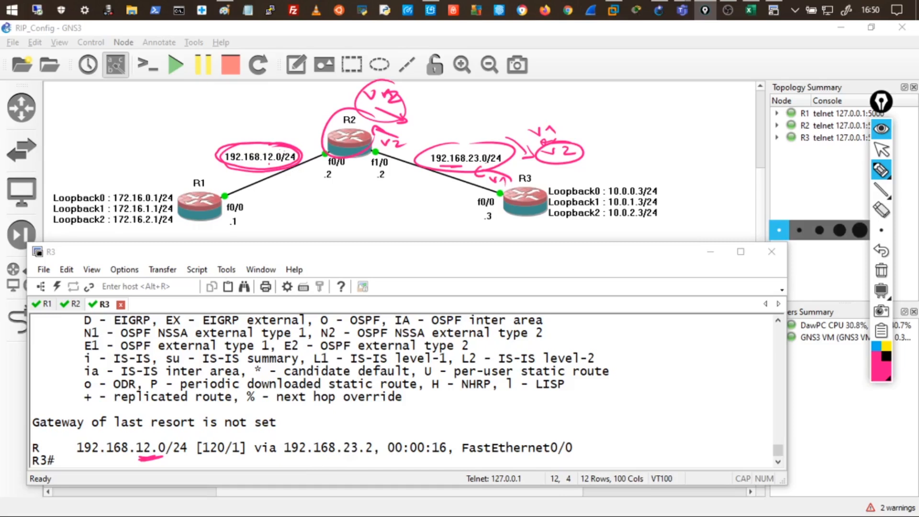
click(572, 256)
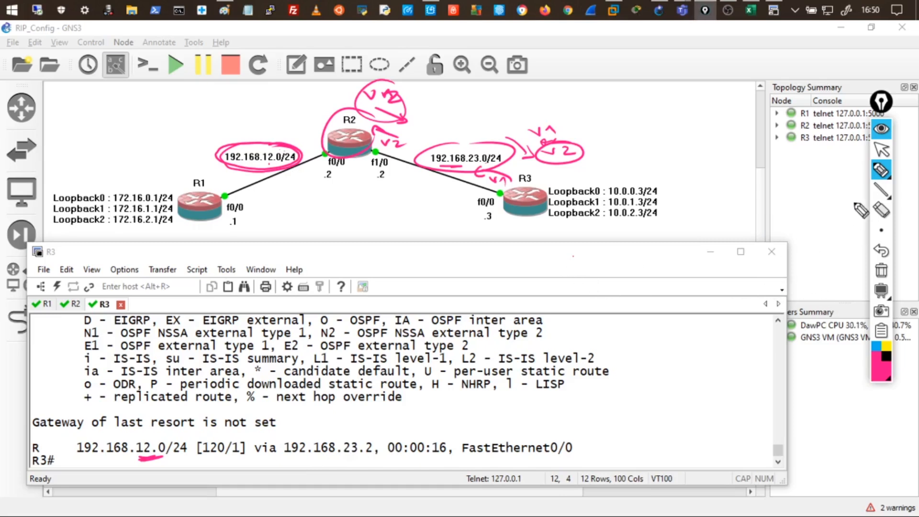
click(884, 147)
click(883, 148)
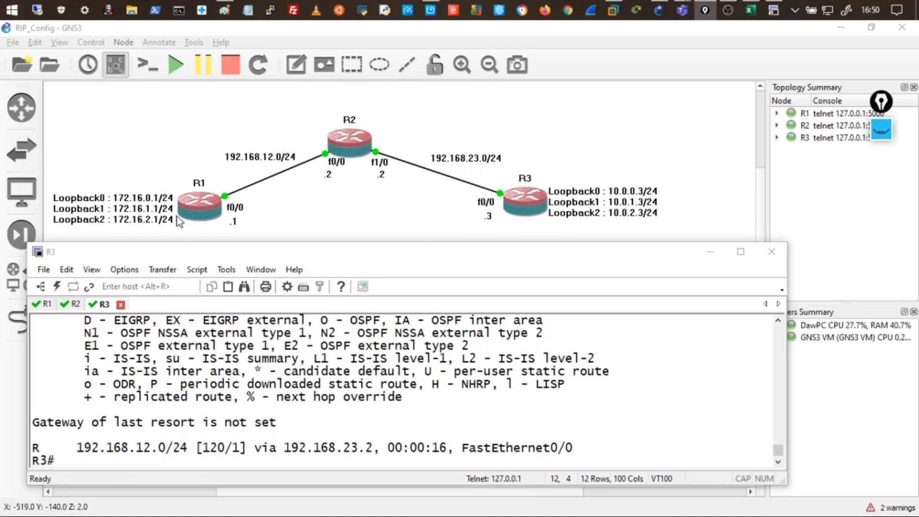
On R1, enter the router rip configuration and set RIP version 2.
click(47, 304)
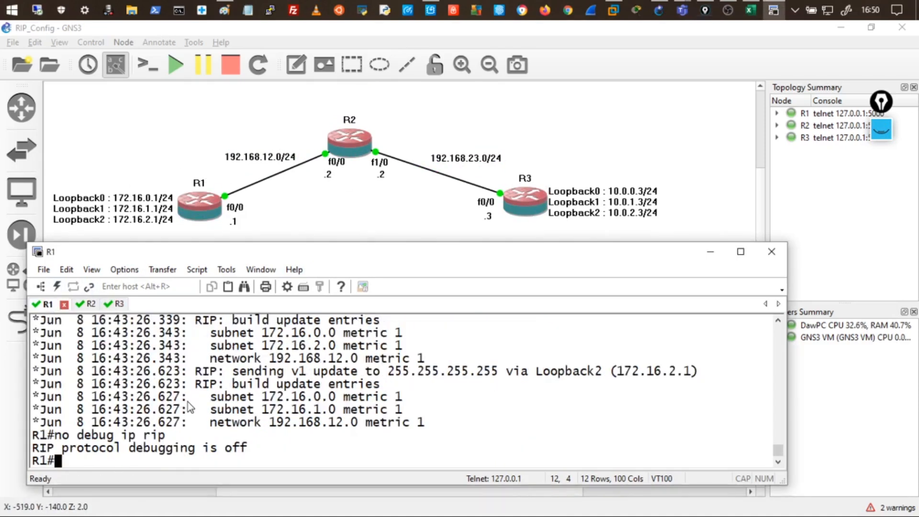
key(Return)
key(Return)
key(Return)
key(Return)
key(Return)
text(conf t)
key(Return)
key(Return)
key(Return)
key(Return)
key(Return)
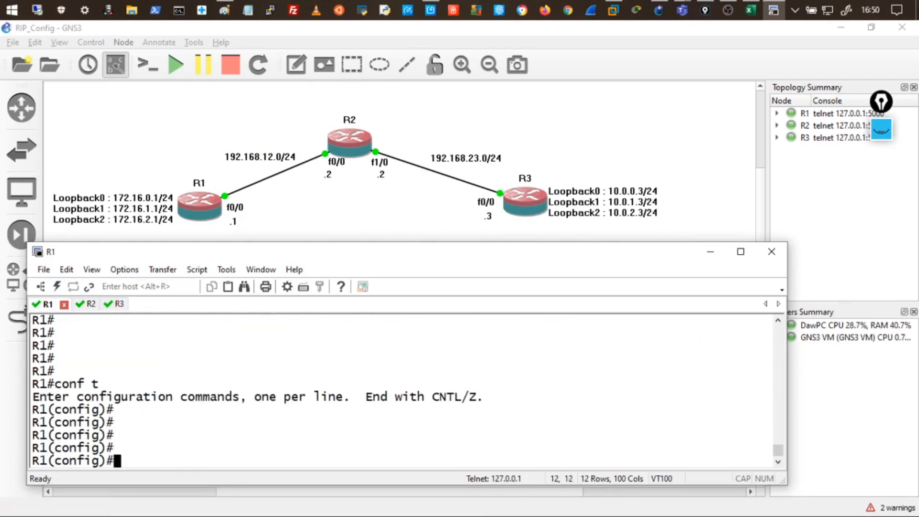
text(router rip)
key(Return)
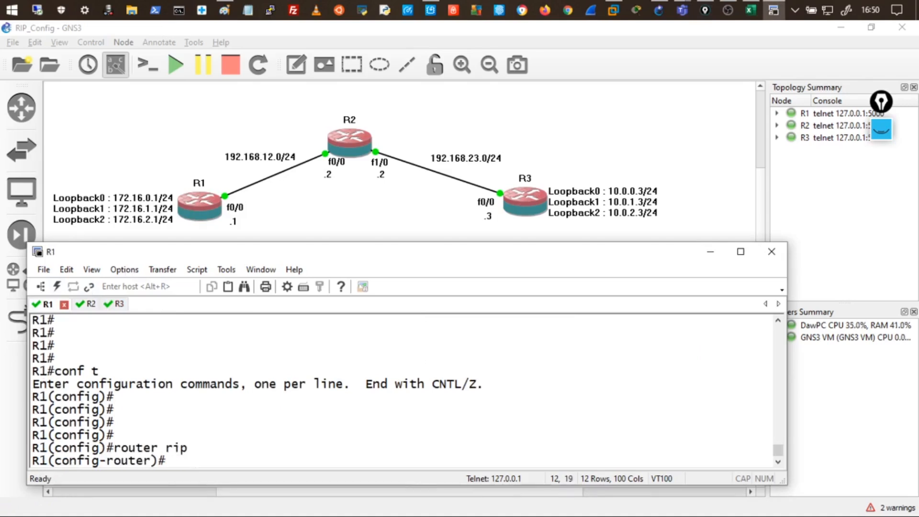
text(ver 2)
key(Return)
Exit configuration and enable debug ip rip to watch v2 updates sent to 224.0.0.9.
key(Return)
key(Return)
key(Return)
text(end)
key(Return)
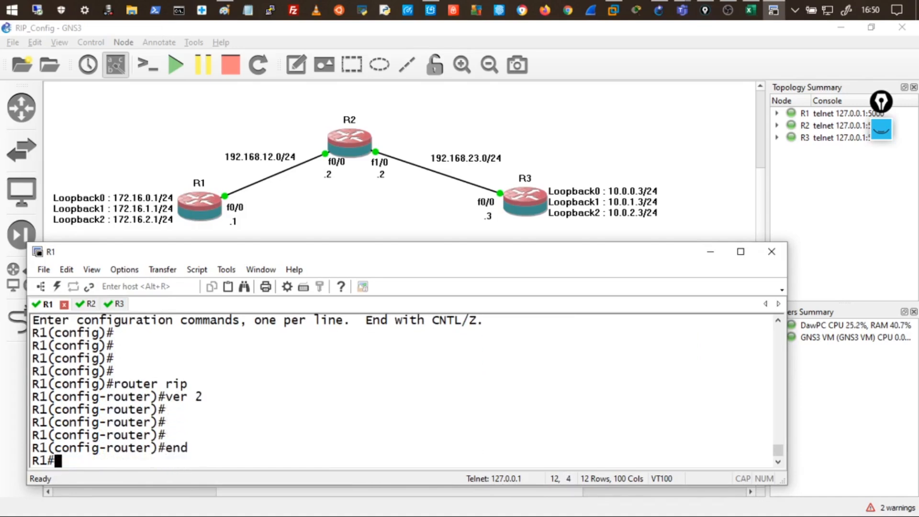
key(Return)
key(Return)
key(Return)
key(Return)
key(Return)
key(Return)
text(debug)
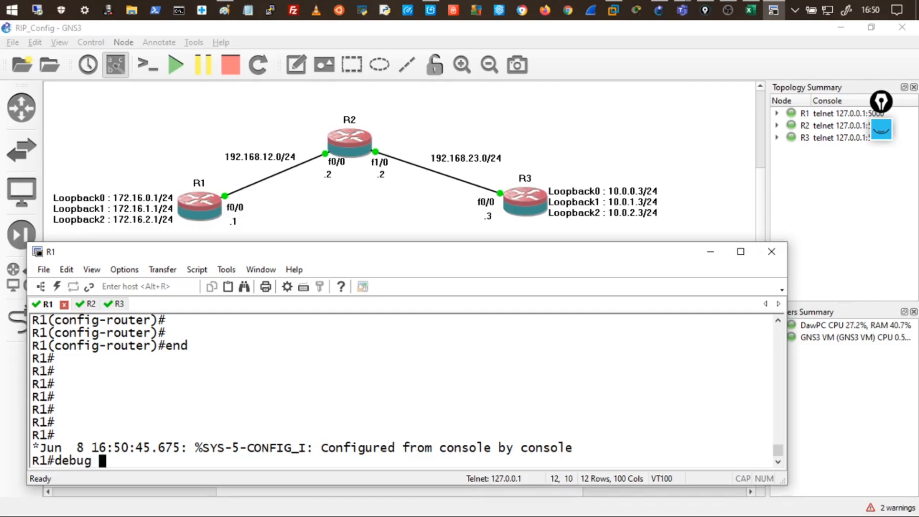
text( ip rip)
key(Return)
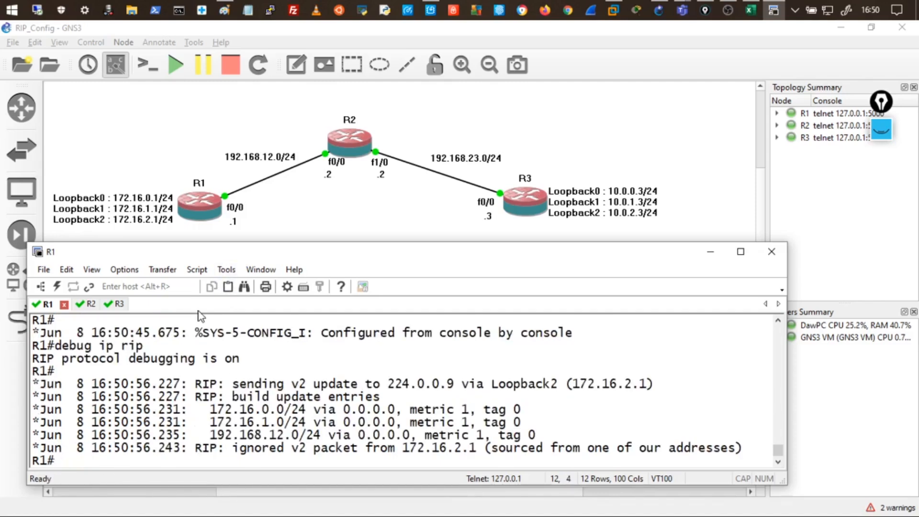
Highlight the v2 update, subnet mask and ignored-packet lines in R1's debug output.
drag(239, 384, 299, 385)
drag(381, 387, 536, 383)
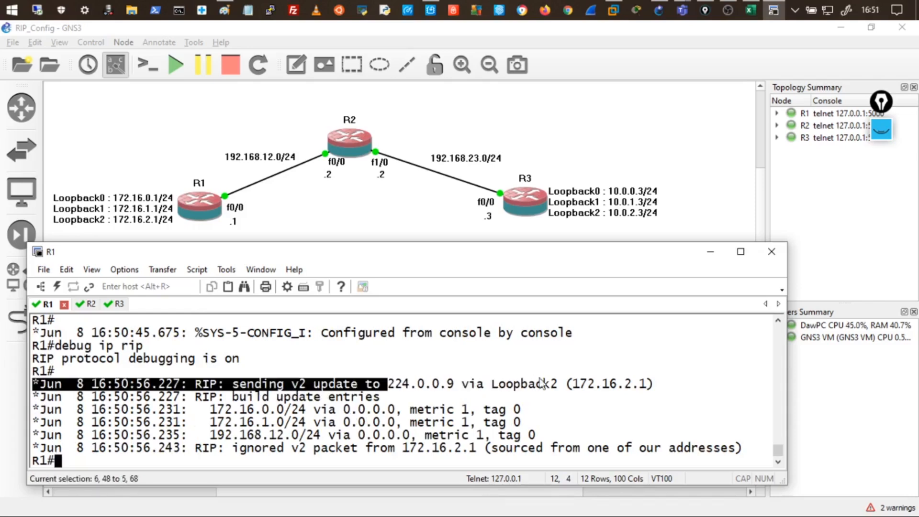
drag(288, 411, 319, 414)
drag(279, 423, 337, 434)
drag(302, 447, 376, 457)
drag(390, 426, 392, 428)
triple_click(360, 401)
click(343, 427)
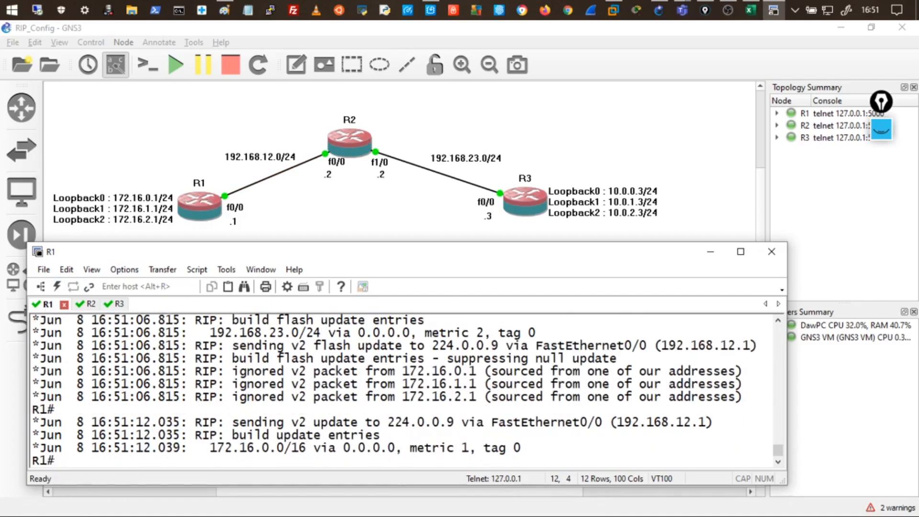
Turn off all debugging and list R1's RIP routes, showing 192.168.23.0/24 via 192.168.12.2.
key(Return)
key(Return)
key(Return)
key(Return)
key(Return)
key(Return)
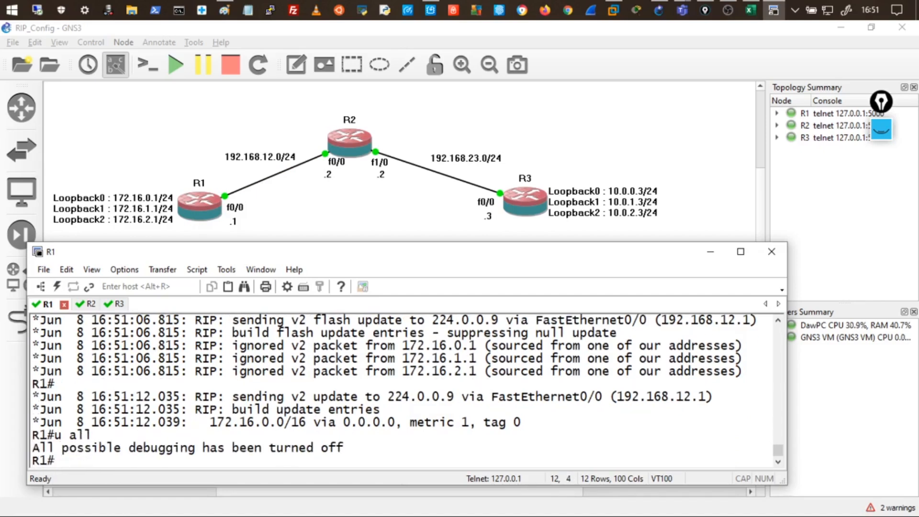
key(Return)
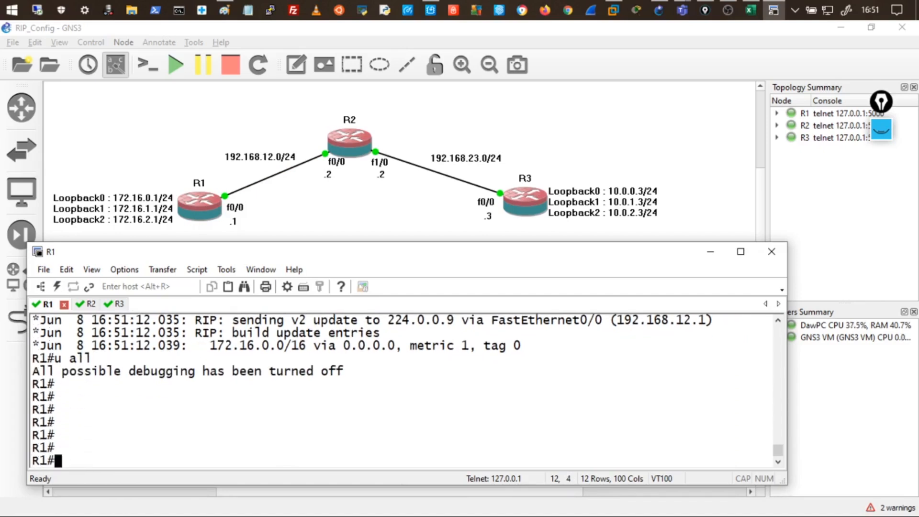
text(show ip route rip)
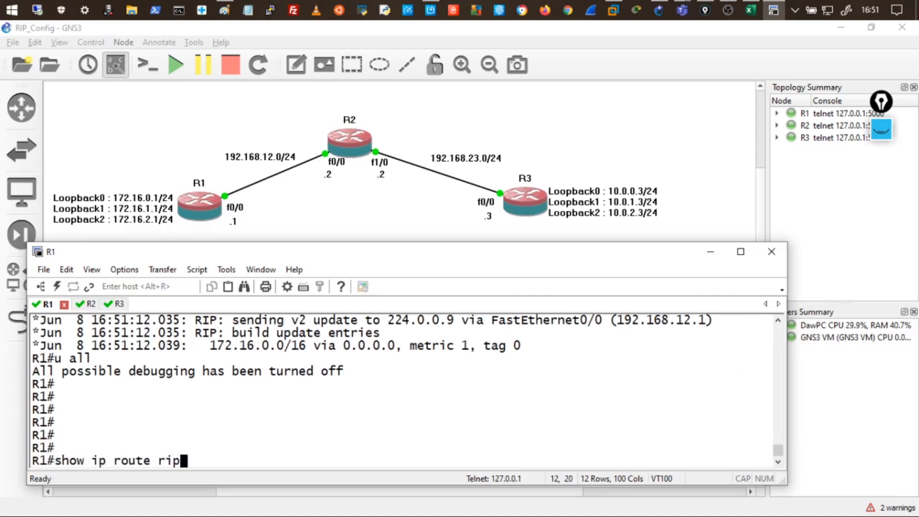
key(Return)
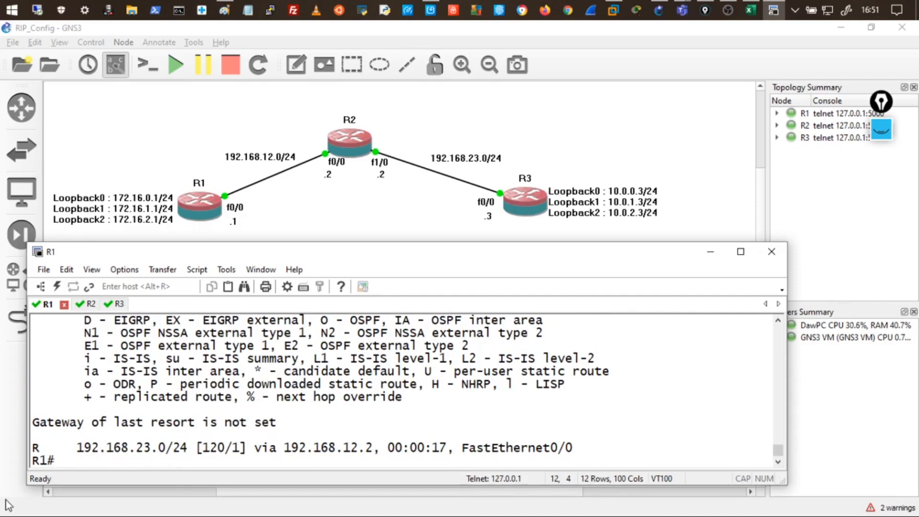
key(Up)
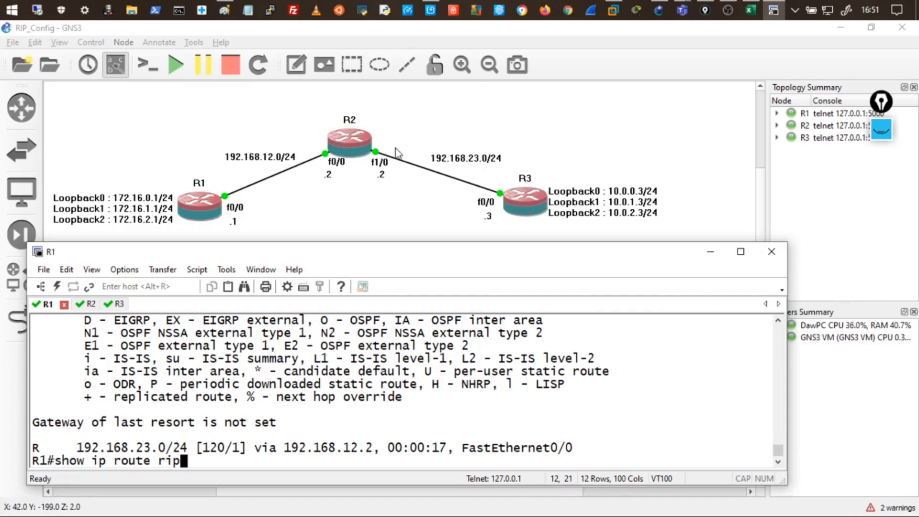
List R2's RIP routes, showing 172.16.0.0/16 via 192.168.12.1.
click(91, 303)
key(Up)
key(Up)
key(Up)
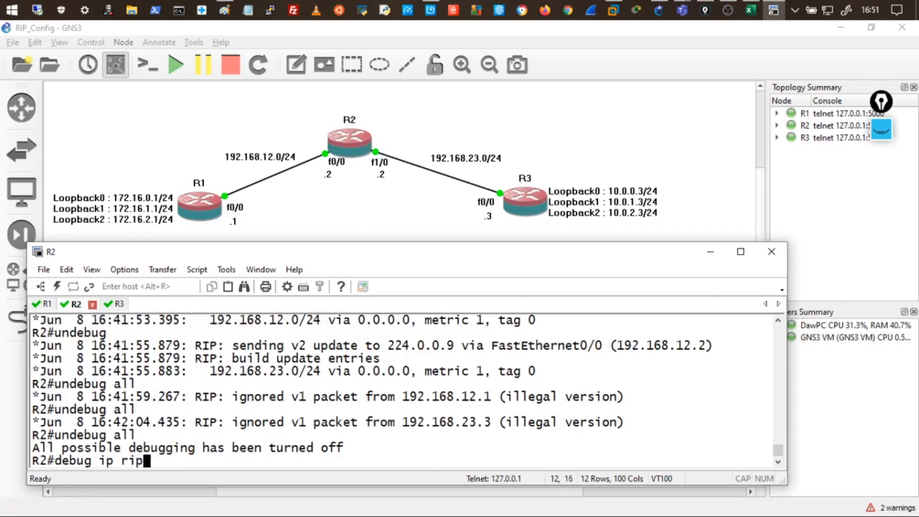
key(Return)
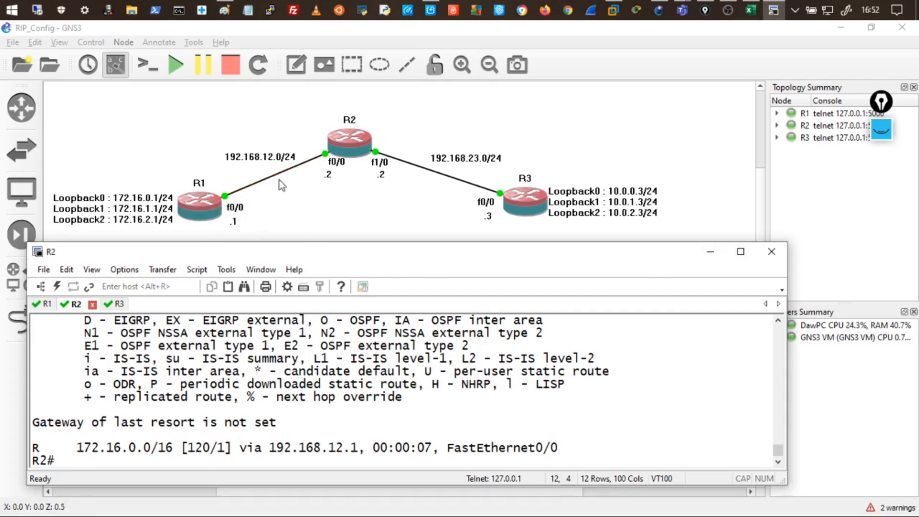
Erase all annotations so only the topology canvas remains.
click(882, 130)
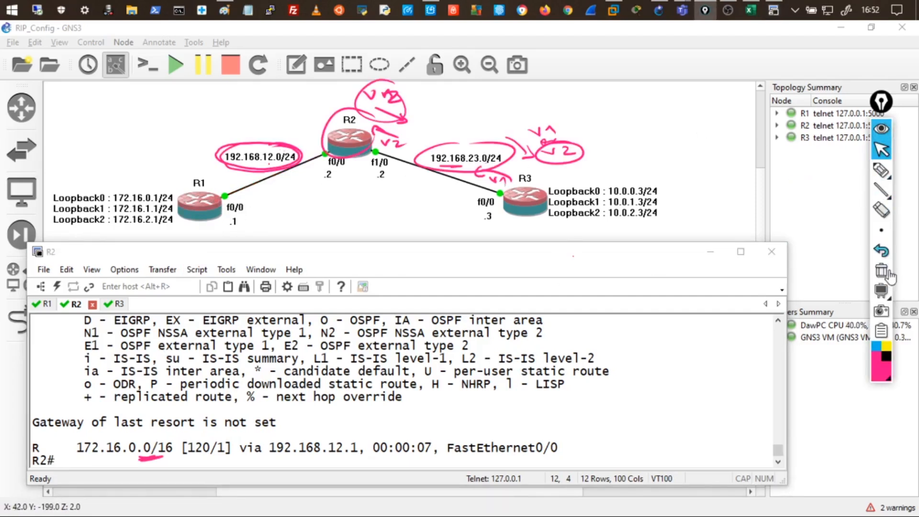
click(888, 269)
click(248, 178)
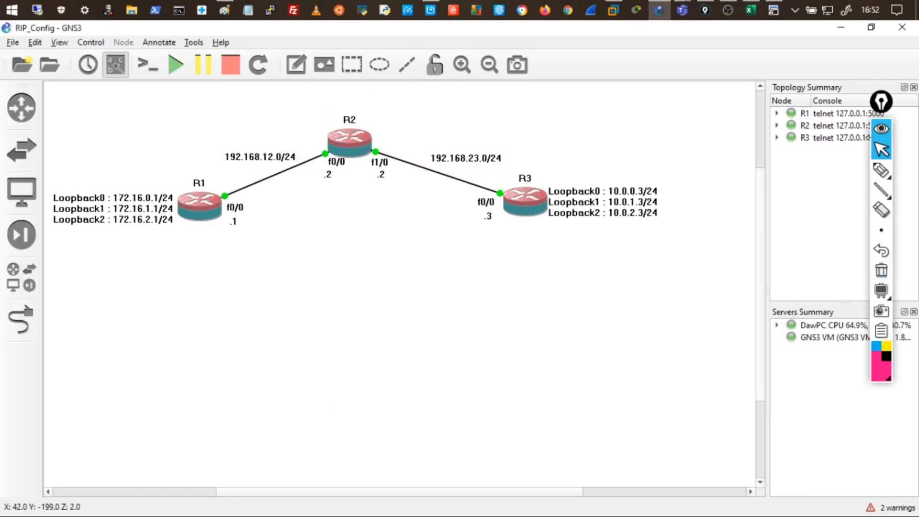
Draw an arrow from R1 toward R2 and circle R1's loopbacks summarized as 172.16.0.0/16.
click(882, 171)
mouse_move(219, 189)
mouse_down()
mouse_move(323, 154)
mouse_move(325, 165)
mouse_move(298, 171)
mouse_up()
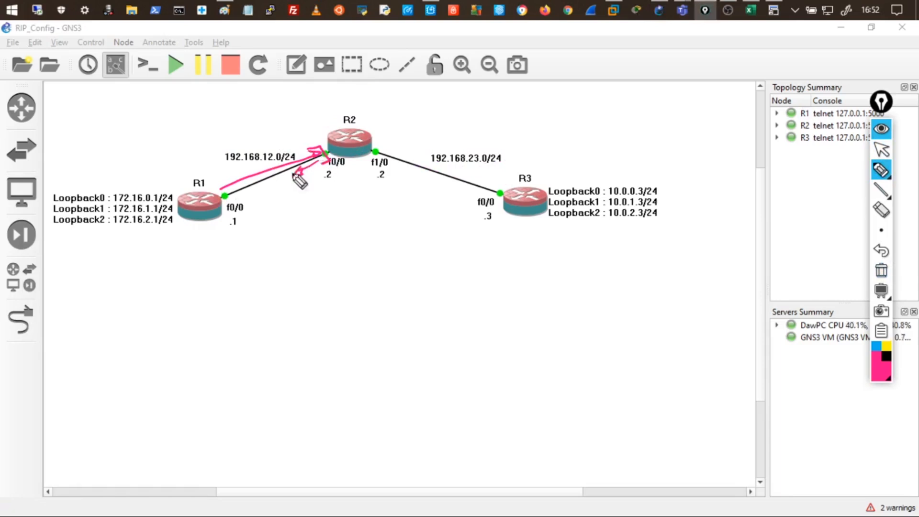
mouse_move(140, 184)
mouse_down()
mouse_move(108, 198)
mouse_move(165, 229)
mouse_move(127, 181)
mouse_move(266, 123)
mouse_move(191, 123)
mouse_move(232, 123)
mouse_move(242, 99)
mouse_move(265, 105)
mouse_move(321, 94)
mouse_up()
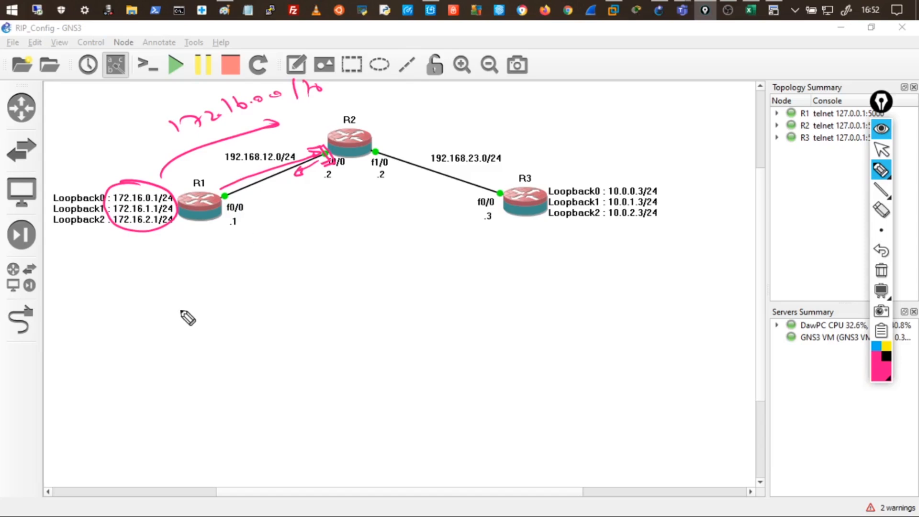
Write 'Split horizon / découpage d'horizon' below the topology and cross out the misspelling.
mouse_move(214, 300)
mouse_down()
mouse_move(191, 320)
mouse_move(219, 323)
mouse_move(291, 297)
mouse_move(312, 312)
mouse_move(345, 286)
mouse_move(388, 307)
mouse_move(401, 278)
mouse_up()
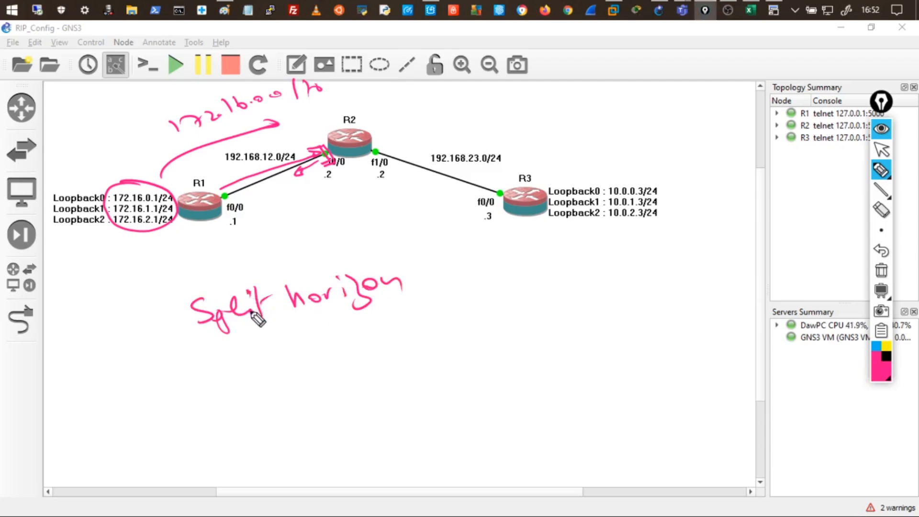
mouse_move(289, 375)
mouse_down()
mouse_move(291, 362)
mouse_move(348, 369)
mouse_move(380, 363)
mouse_move(395, 348)
mouse_move(437, 349)
mouse_move(471, 318)
mouse_move(561, 297)
mouse_move(589, 302)
mouse_move(622, 278)
mouse_up()
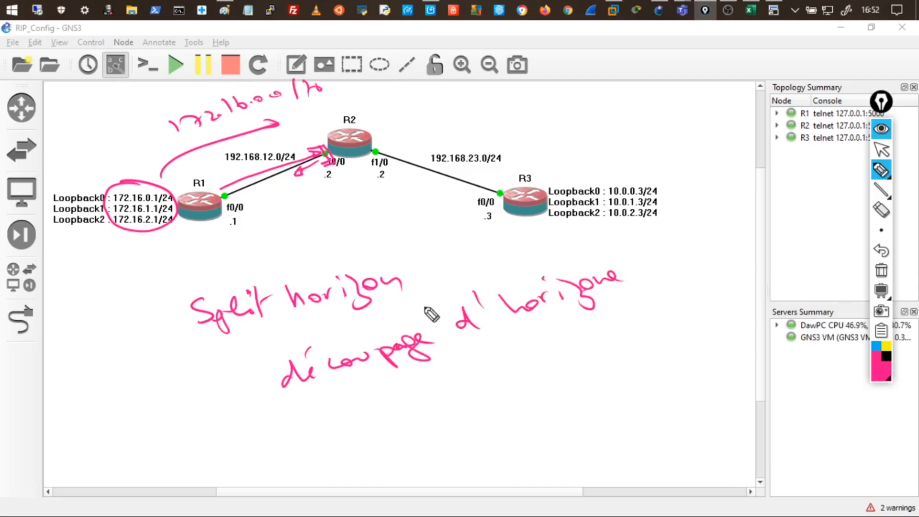
drag(598, 275, 625, 279)
drag(598, 273, 626, 280)
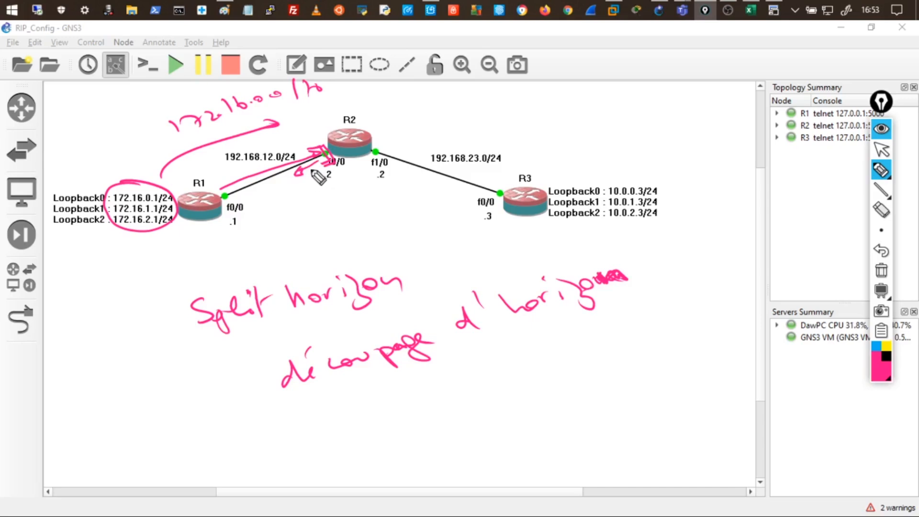
mouse_move(180, 239)
mouse_down()
mouse_move(181, 259)
mouse_move(197, 245)
mouse_move(245, 244)
mouse_up()
Write RIPv2 beneath R2, circle R3, and label R3 with RiPv2.
drag(336, 183, 386, 184)
drag(388, 183, 406, 189)
drag(540, 167, 493, 208)
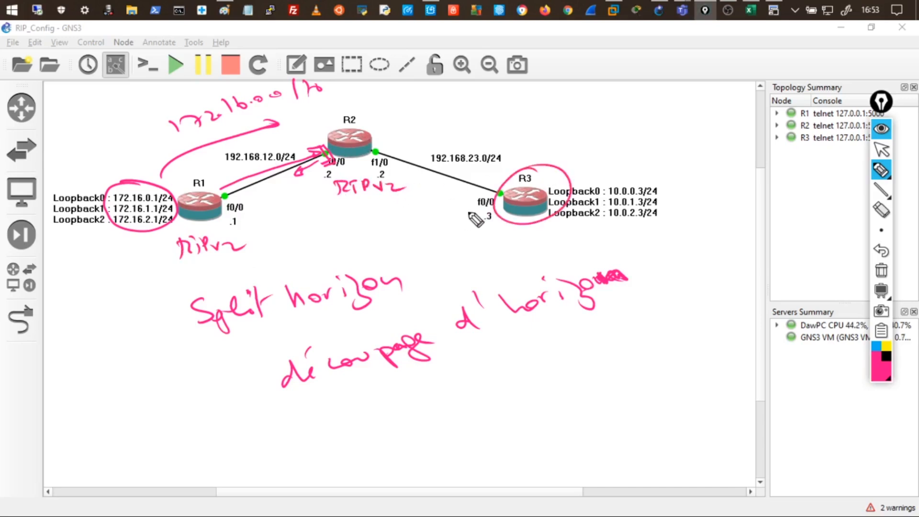
drag(559, 152, 613, 143)
drag(616, 142, 631, 147)
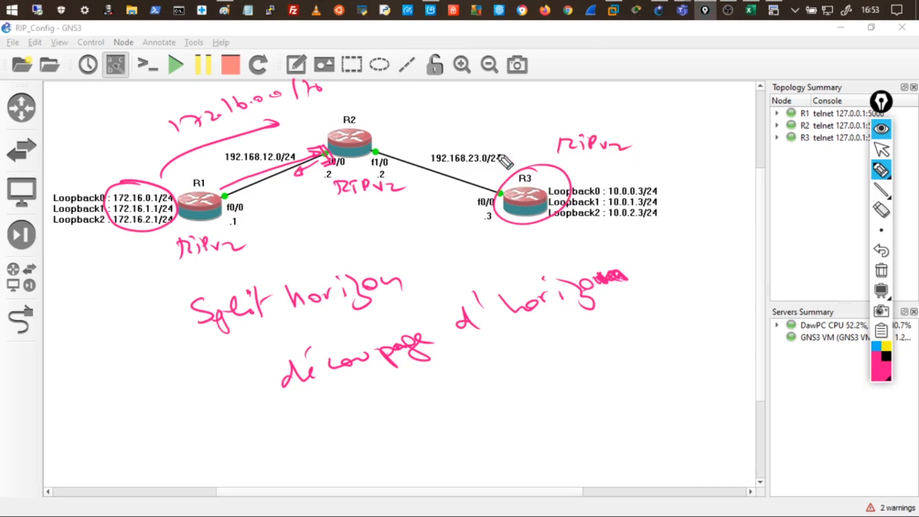
mouse_move(614, 177)
mouse_down()
mouse_move(621, 178)
mouse_move(557, 190)
mouse_move(553, 233)
mouse_move(660, 221)
mouse_move(618, 178)
mouse_up()
Draw update arrows from R3 to R2 and on to R1, circling R2.
drag(512, 170, 391, 126)
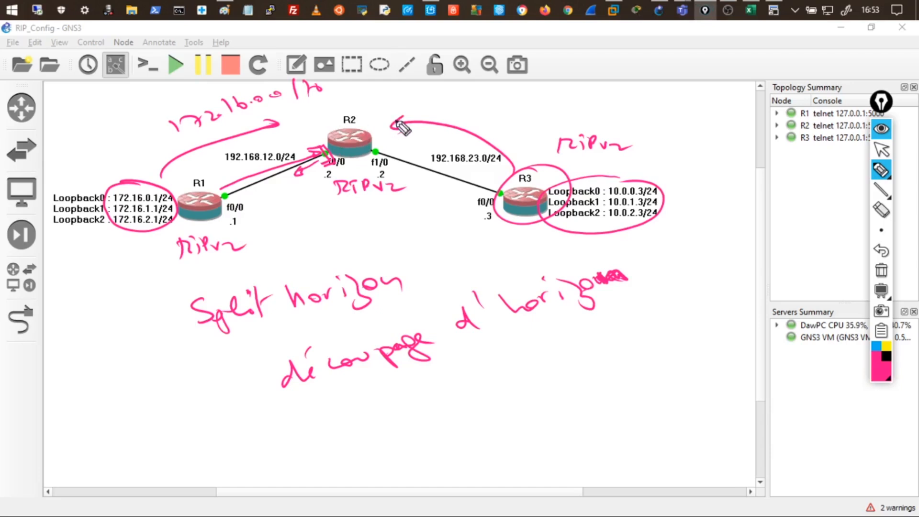
mouse_move(329, 135)
mouse_down()
mouse_move(275, 140)
mouse_move(222, 173)
mouse_up()
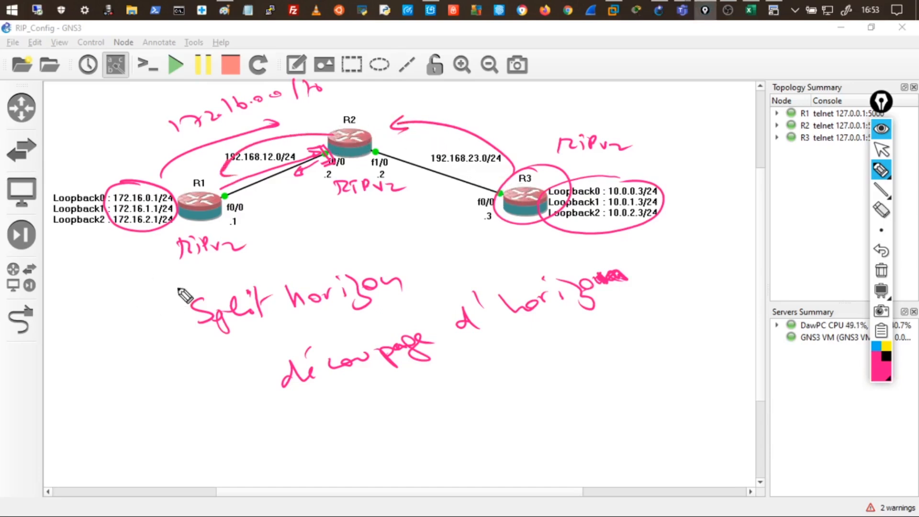
mouse_move(309, 140)
mouse_down()
mouse_move(356, 113)
mouse_move(379, 146)
mouse_up()
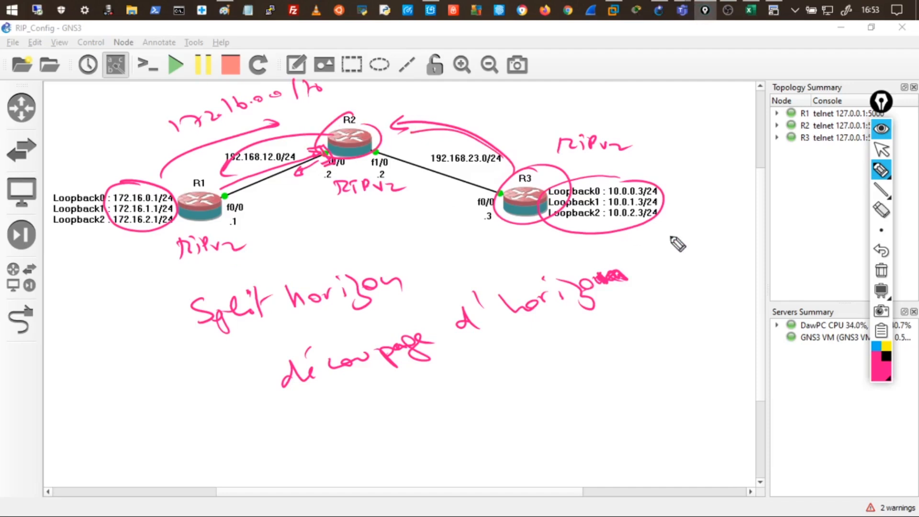
Erase all pink annotations and hide the drawing toolbar.
mouse_move(883, 170)
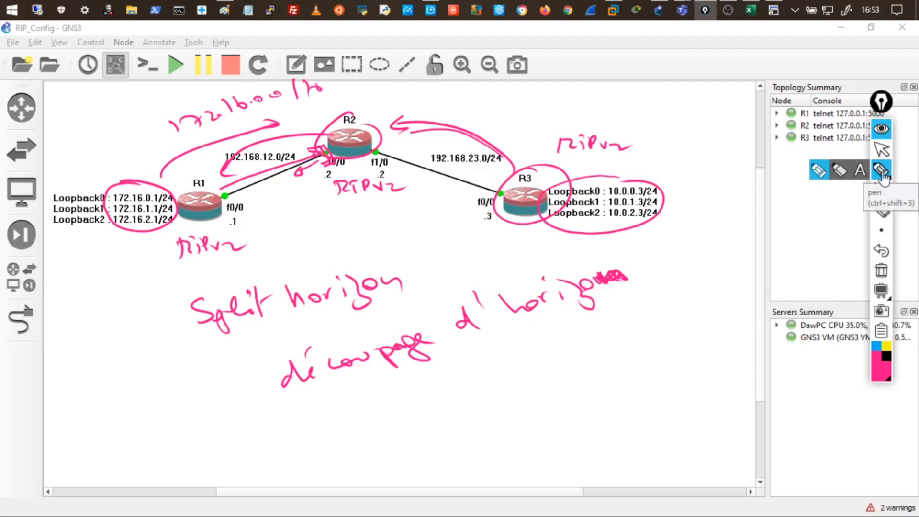
click(882, 272)
click(881, 128)
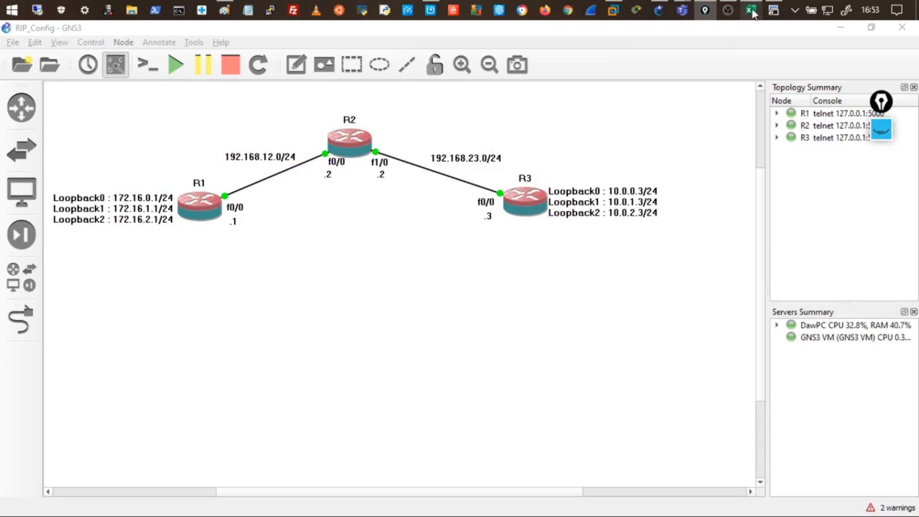
On R3, enter router rip, apply version 2, and end back at the privileged prompt.
click(773, 10)
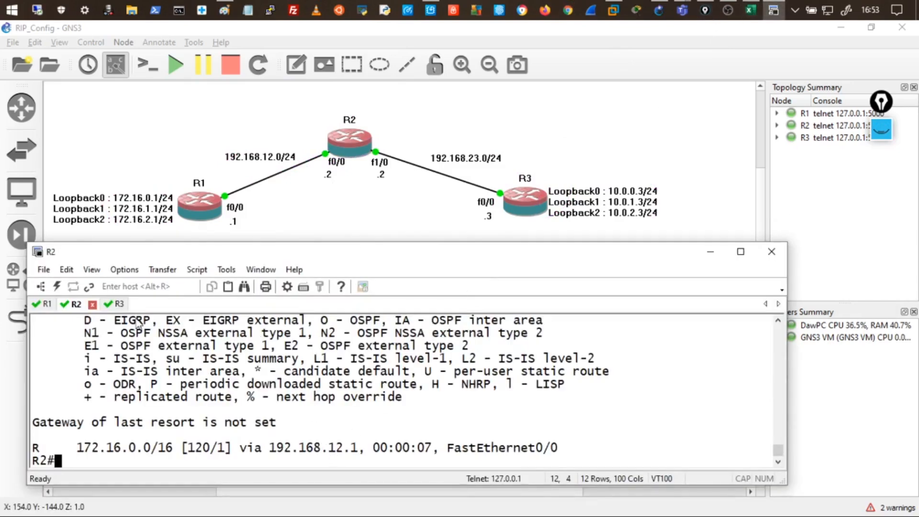
click(119, 304)
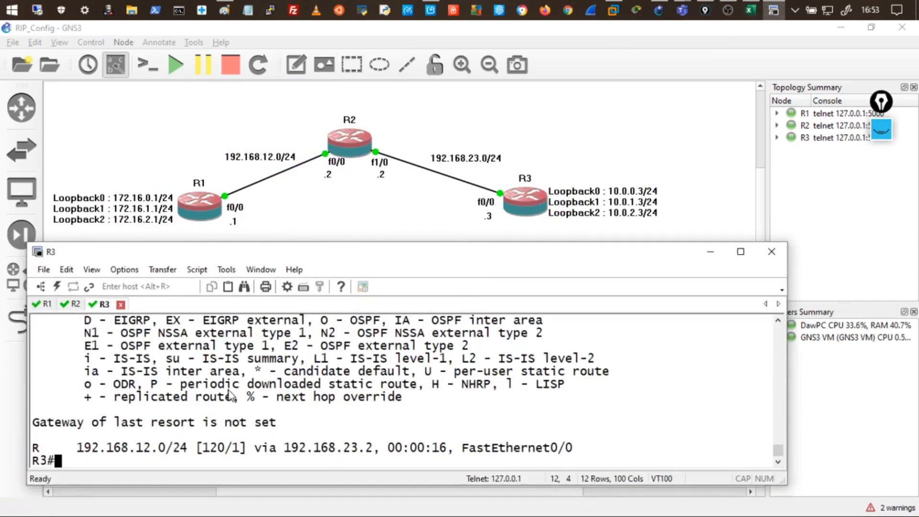
key(Return)
key(Return)
key(Return)
key(Return)
key(Return)
text(conf t)
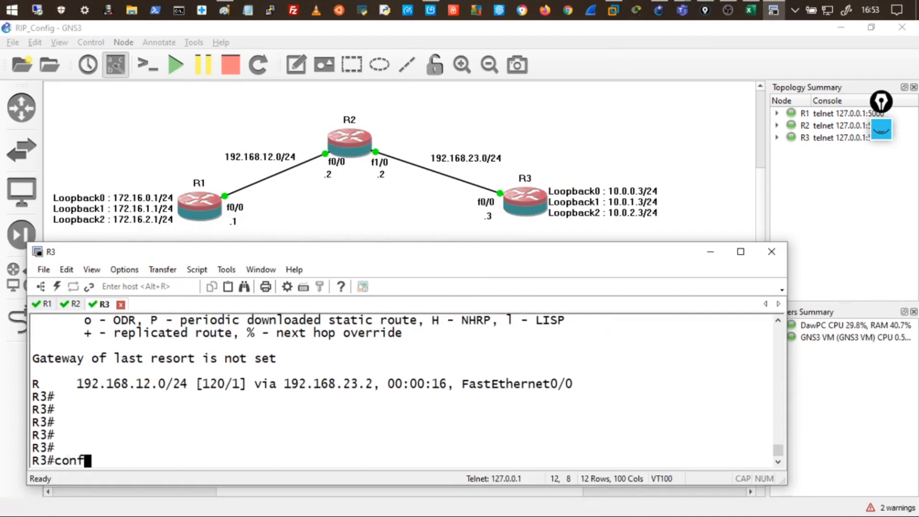
key(Return)
key(Return)
key(Return)
key(Return)
text(rou)
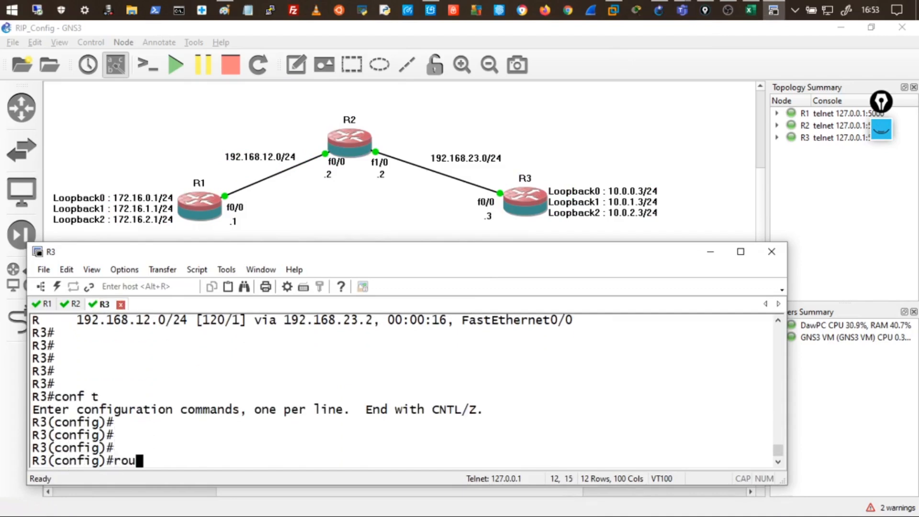
text(ter rip)
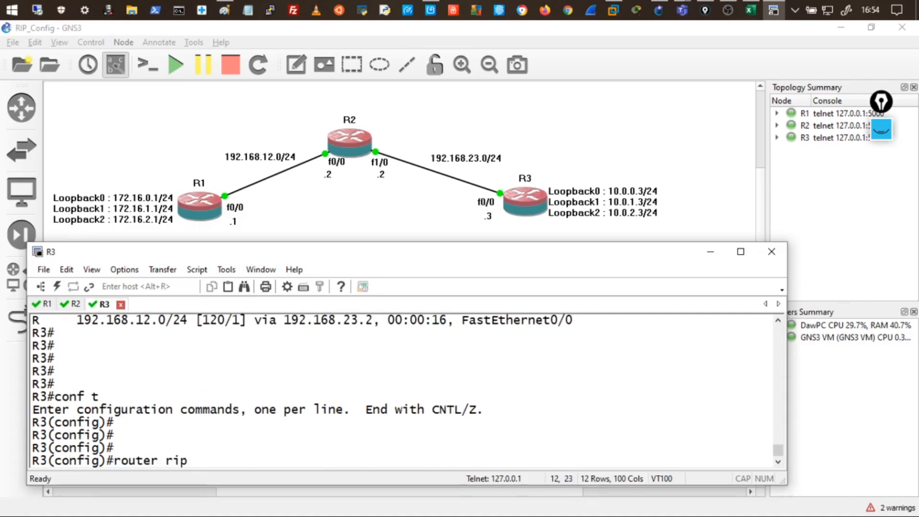
key(Return)
text(version 2)
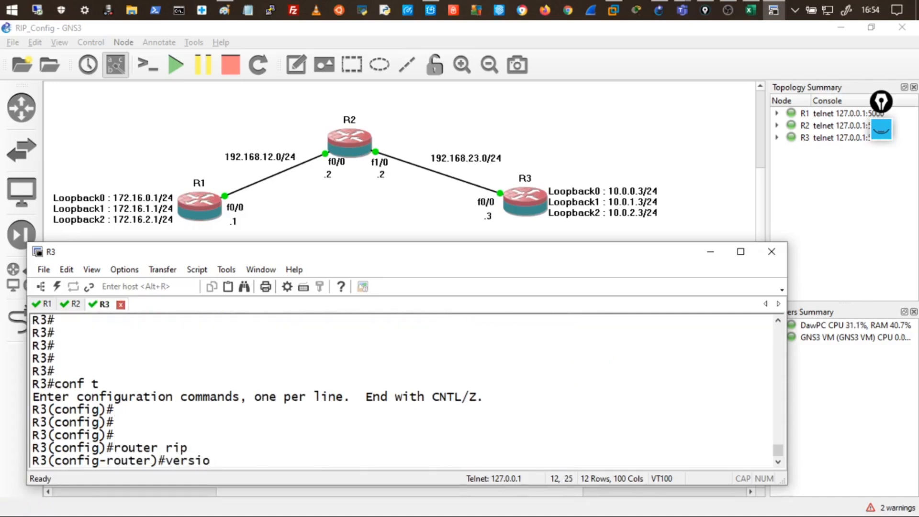
key(Return)
key(Return)
key(Return)
text(end)
key(Return)
key(Return)
key(Return)
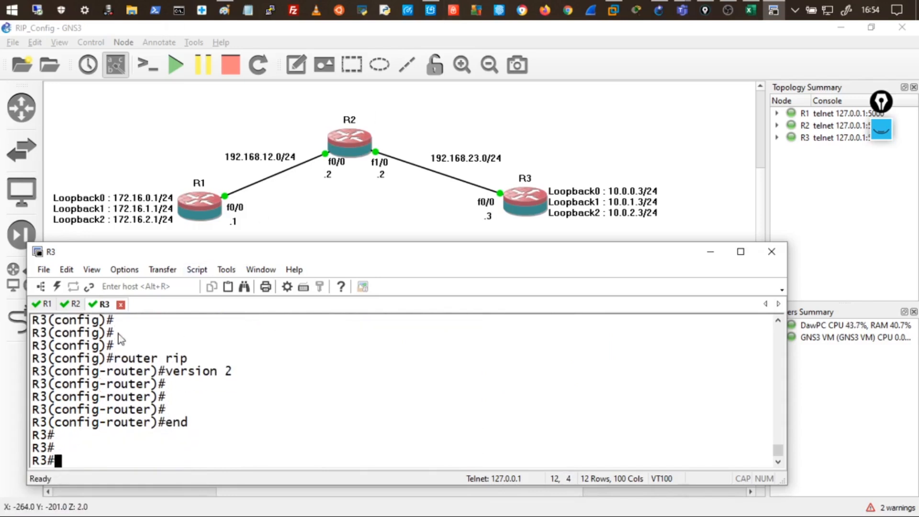
Enable debug ip rip on R1 and highlight a received RIP v2 update.
click(46, 305)
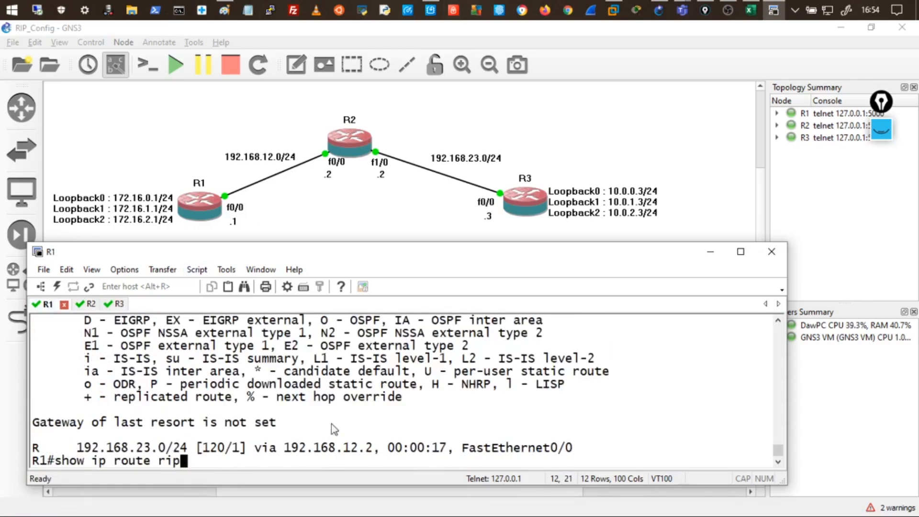
drag(339, 259, 338, 223)
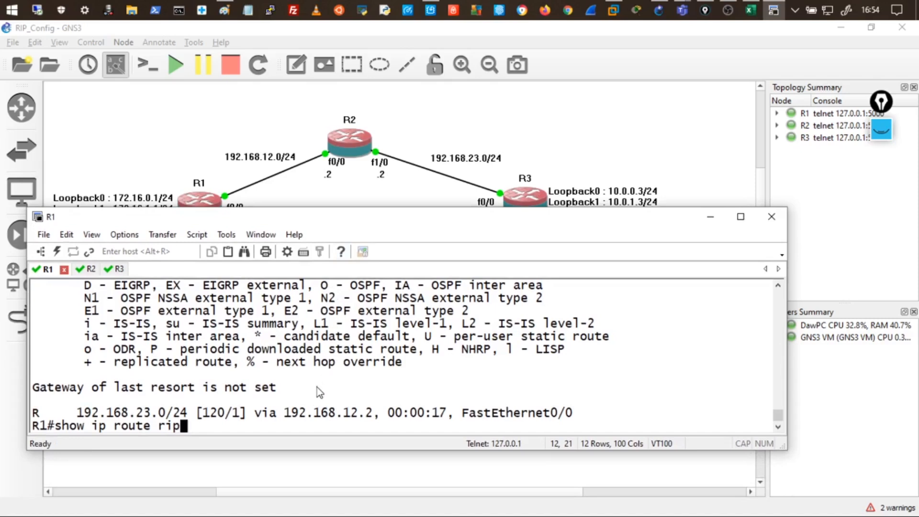
key(BackSpace)
key(BackSpace)
key(BackSpace)
key(BackSpace)
key(BackSpace)
key(BackSpace)
key(BackSpace)
key(BackSpace)
key(BackSpace)
key(BackSpace)
key(BackSpace)
key(BackSpace)
key(BackSpace)
key(BackSpace)
key(BackSpace)
key(BackSpace)
key(BackSpace)
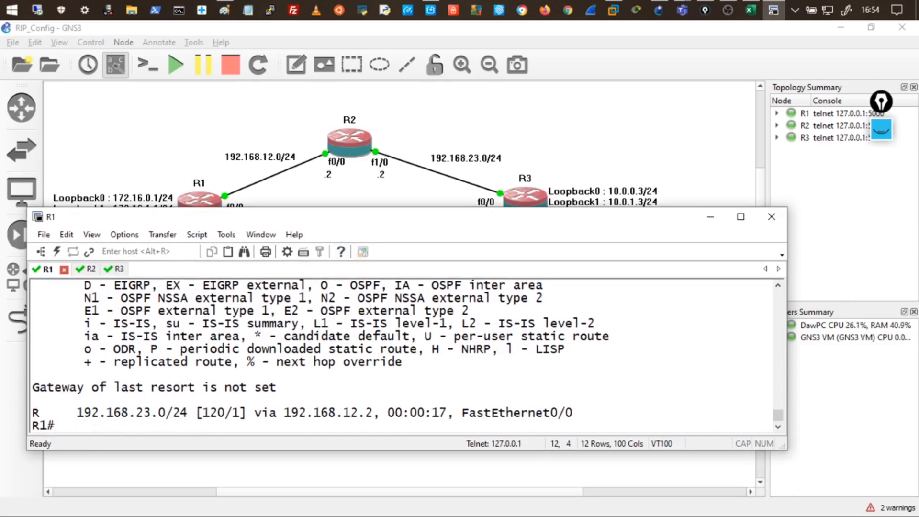
text(debug ip rip)
key(Return)
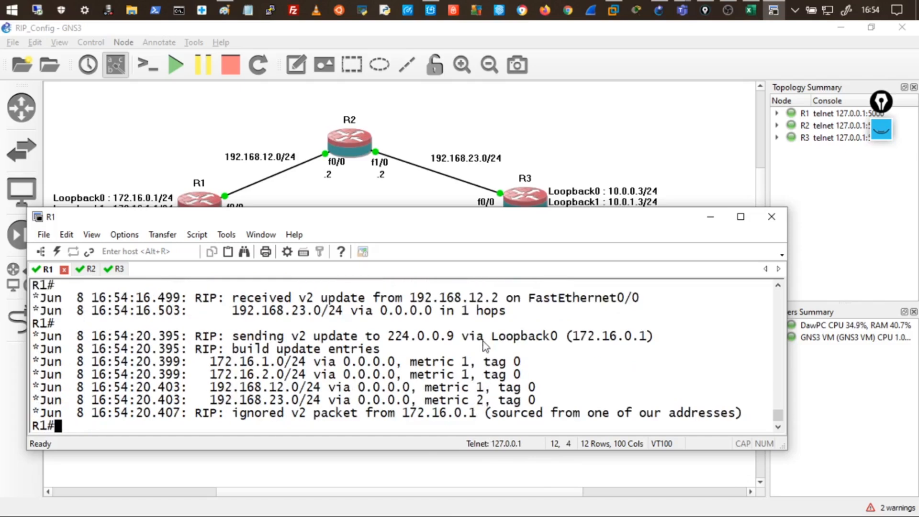
drag(490, 310, 418, 300)
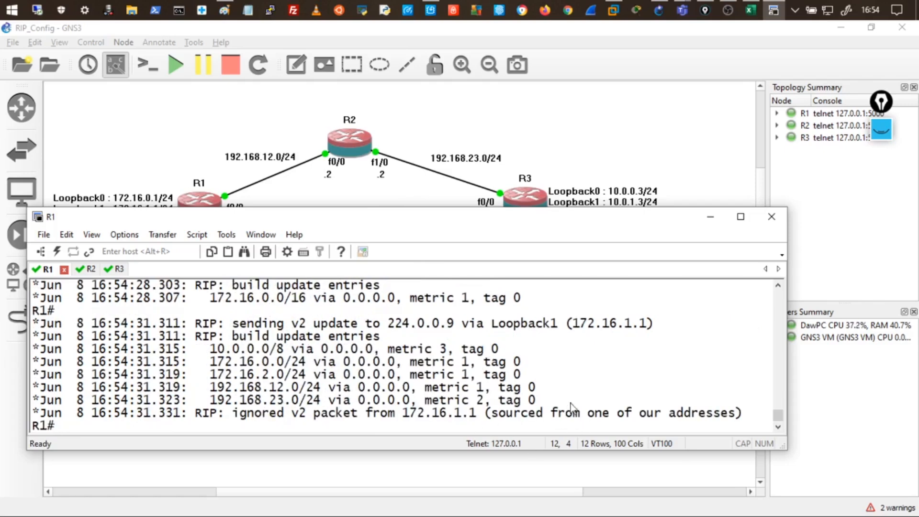
Turn off debugging and run show ip route rip, highlighting 10.0.0.0/8 via 192.168.12.2.
key(Up)
key(Up)
key(Up)
key(Return)
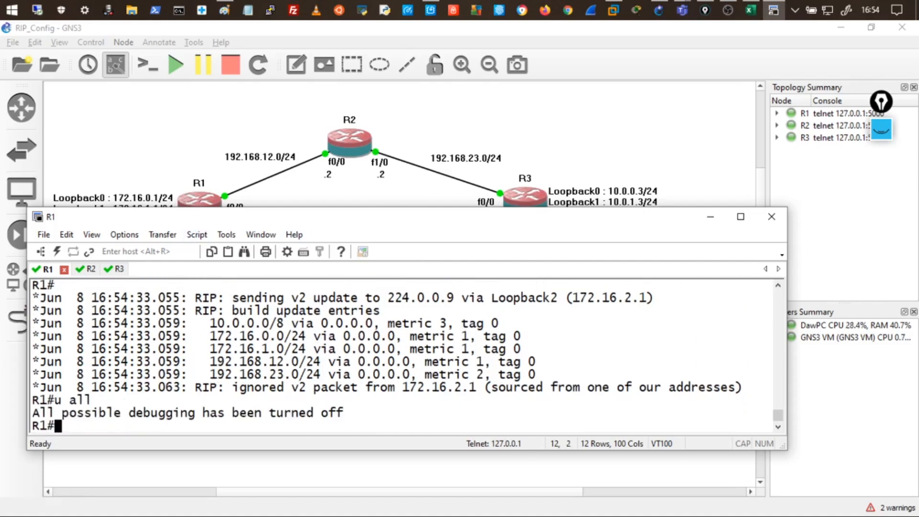
key(Return)
key(Return)
key(Return)
key(Return)
key(Return)
text(show ip route t)
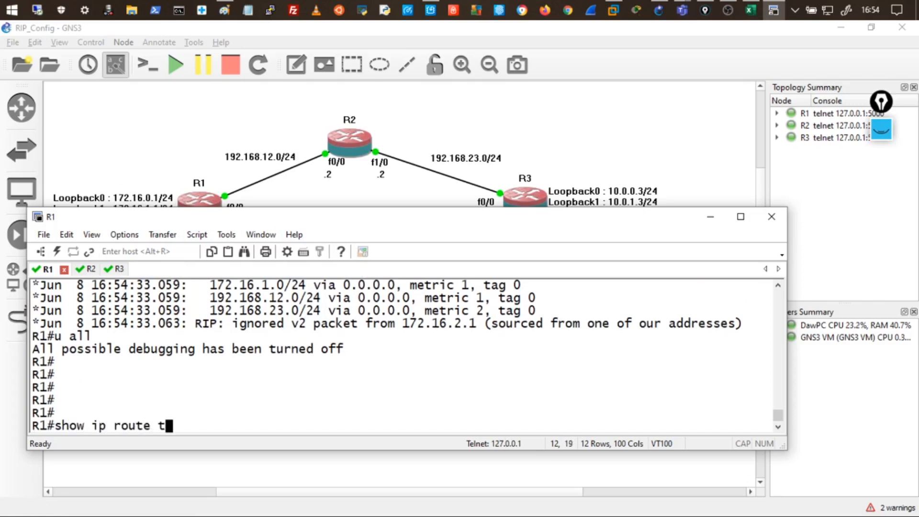
key(BackSpace)
text(rip)
key(Return)
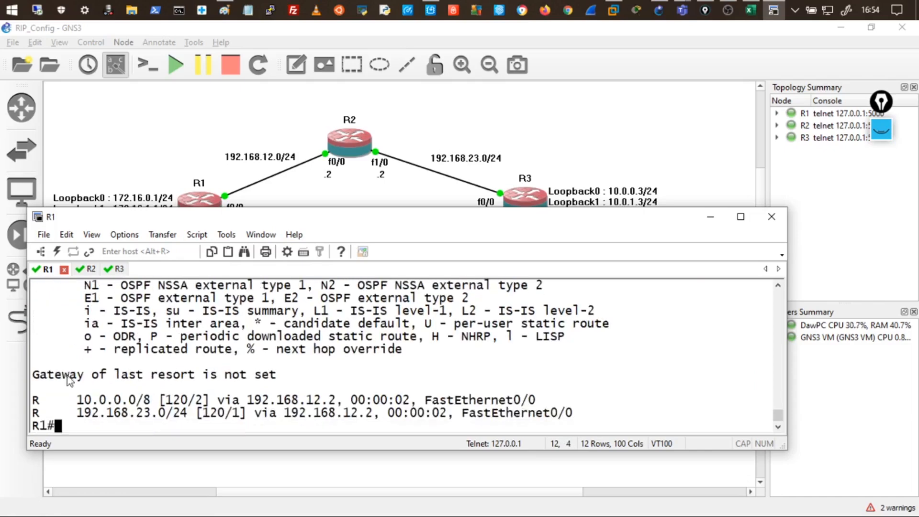
drag(77, 400, 153, 408)
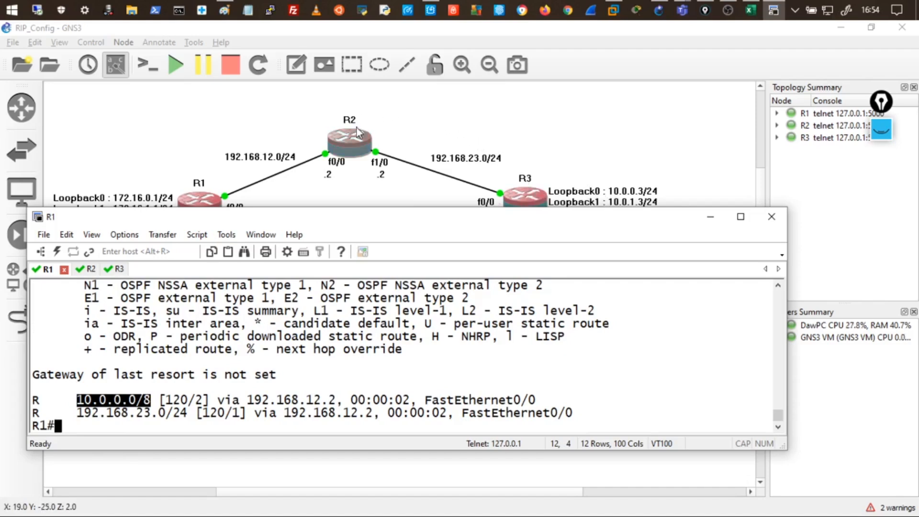
Run show ip route rip on R3, highlight 172.16.0.0/16 via 192.168.23.2, and lower the console.
click(117, 269)
text(show ip route rip)
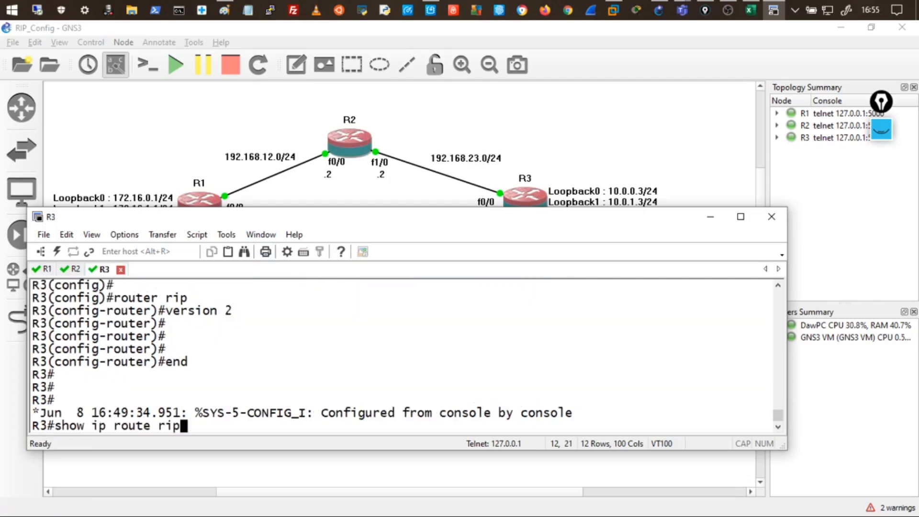
key(Return)
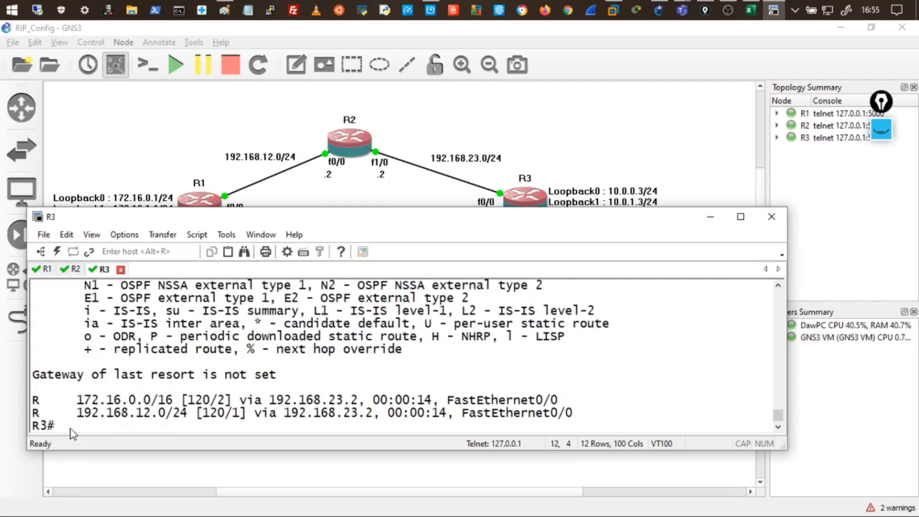
drag(77, 399, 181, 405)
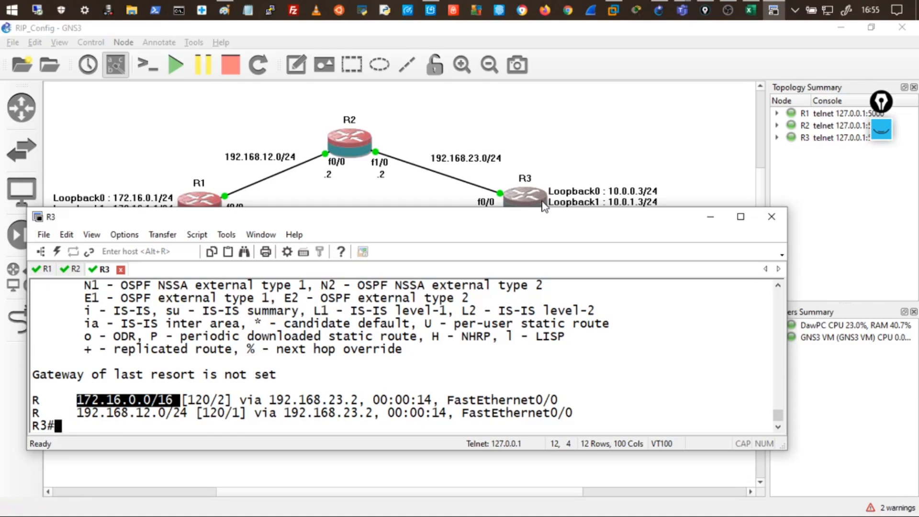
drag(443, 223, 446, 261)
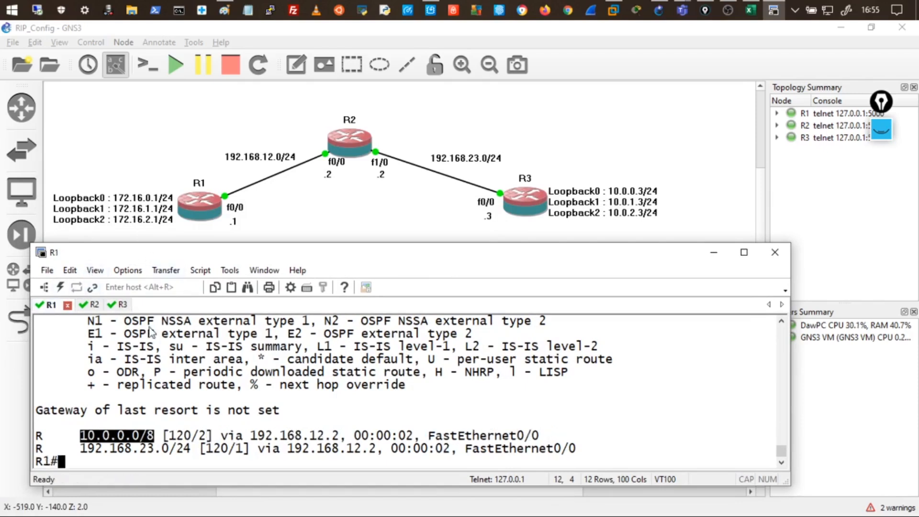
Ping 10.0.0.3 from R1 and highlight the five successful !!!!! replies.
click(48, 304)
text(ping )
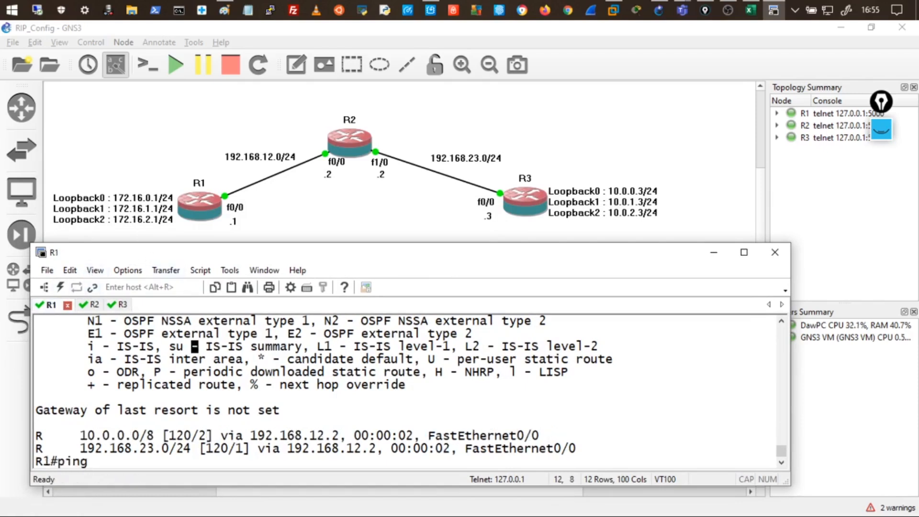
text(10.0.0.1)
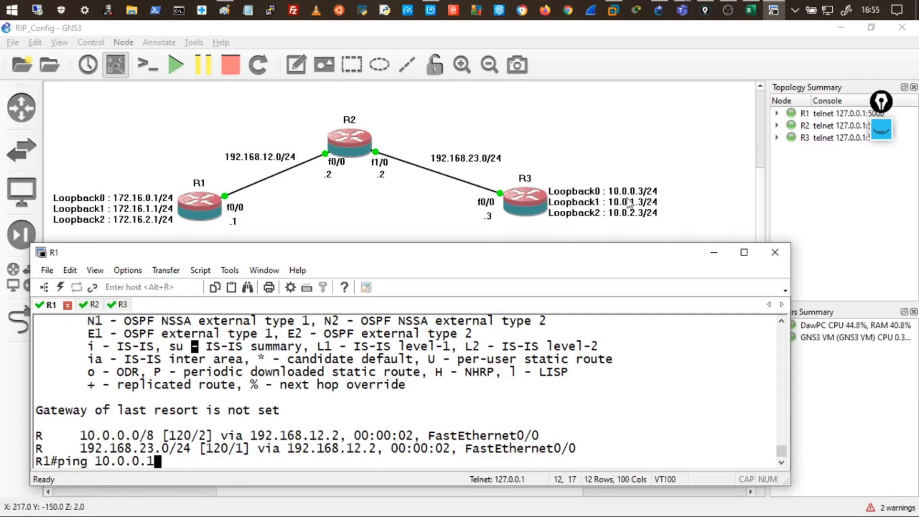
key(BackSpace)
text(3)
key(Return)
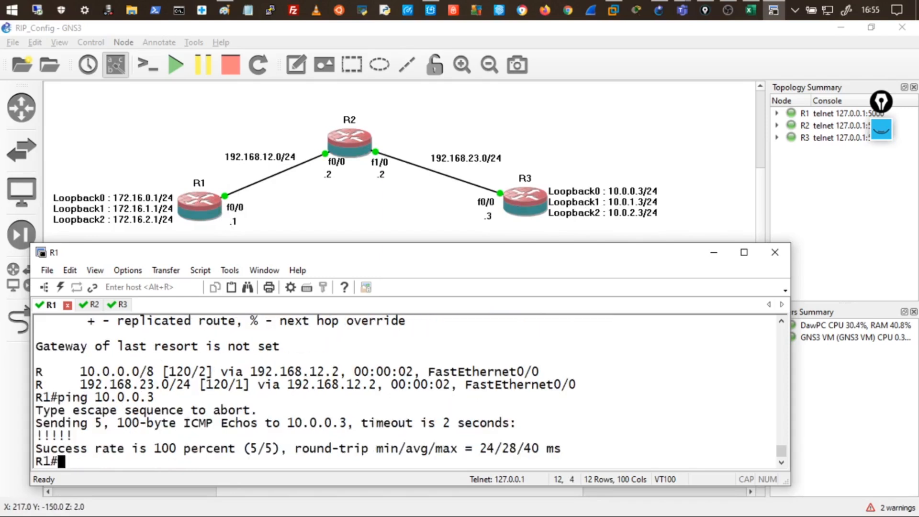
drag(75, 434, 25, 432)
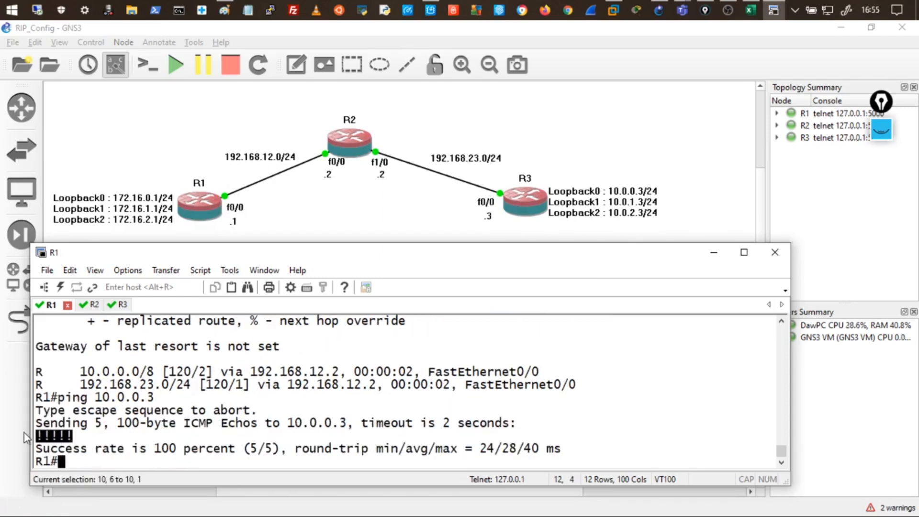
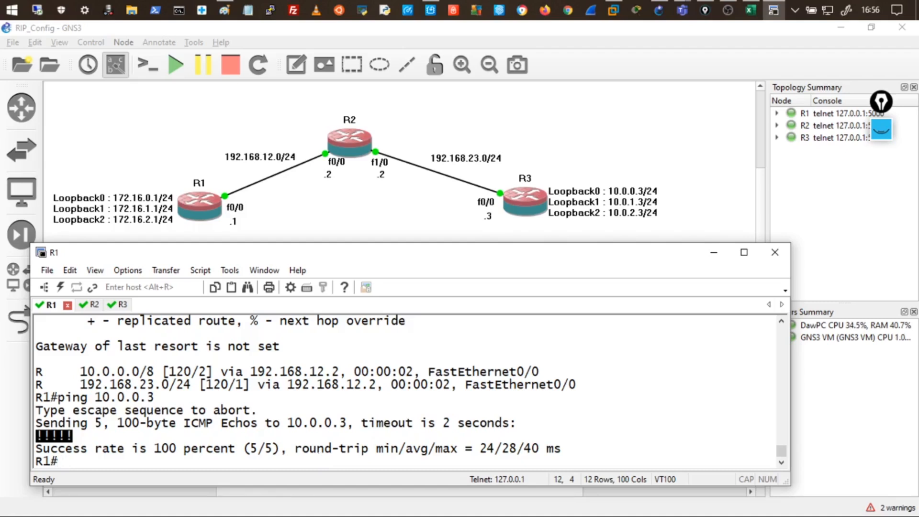
Run show ip route rip on R1, showing 10.0.0.0/8 and 192.168.23.0/24 via 192.168.12.2.
key(Return)
key(Return)
key(Return)
key(Return)
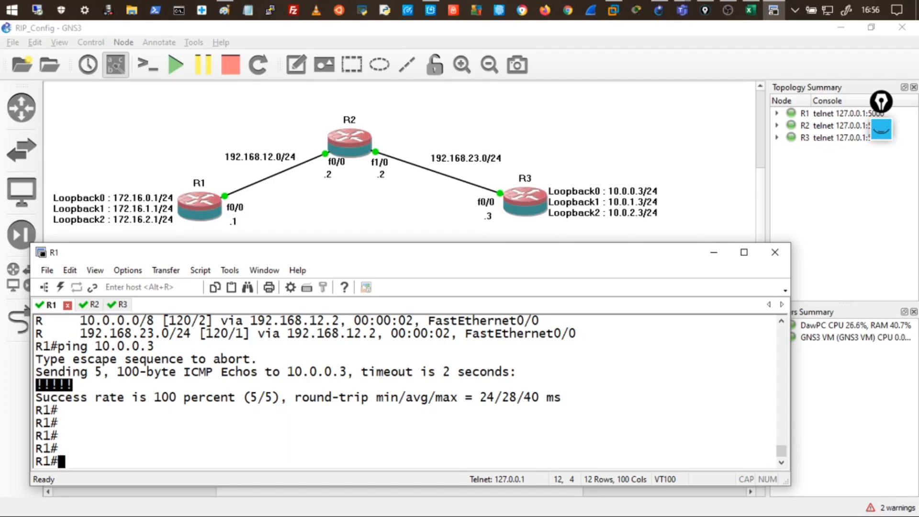
text(show ip route rip)
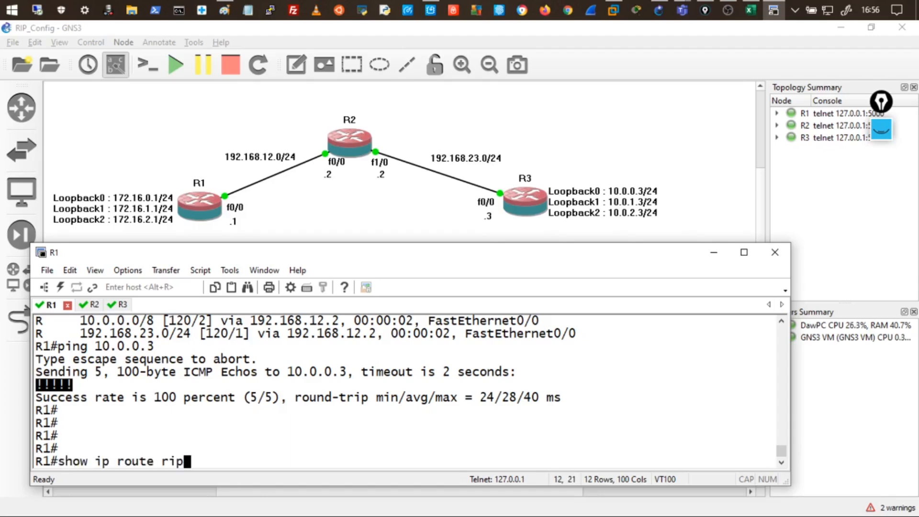
key(Return)
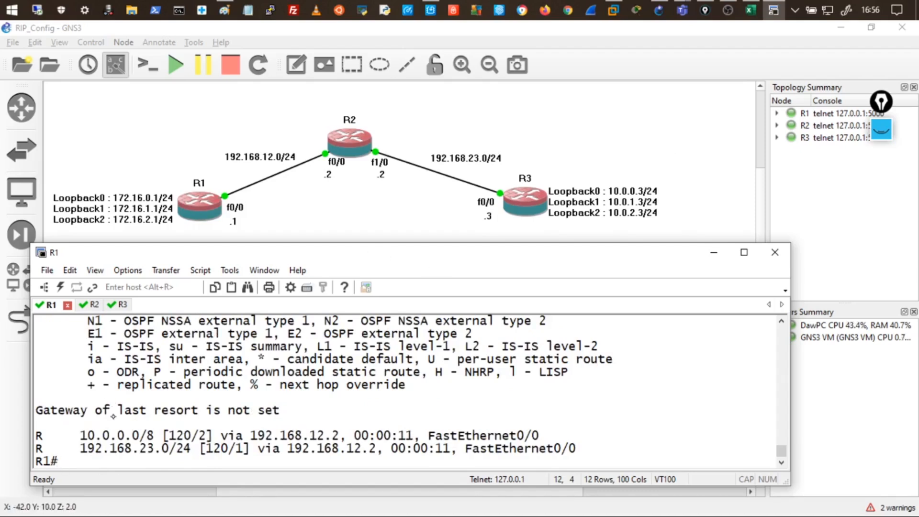
click(881, 130)
click(881, 169)
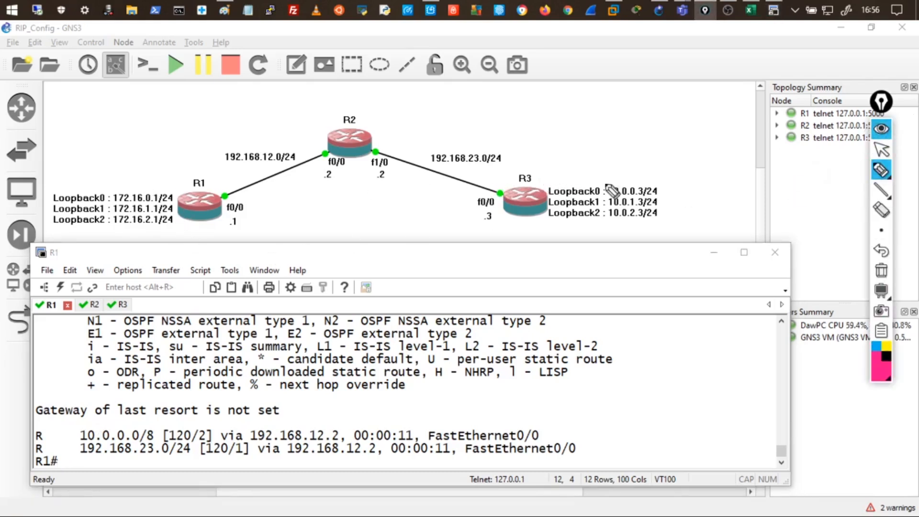
drag(656, 179, 611, 185)
mouse_move(613, 222)
mouse_down()
mouse_move(671, 193)
mouse_move(660, 182)
mouse_up()
mouse_move(588, 123)
mouse_down()
mouse_move(590, 137)
mouse_move(680, 132)
mouse_up()
click(618, 135)
mouse_move(515, 165)
mouse_down()
mouse_move(393, 124)
mouse_move(409, 130)
mouse_up()
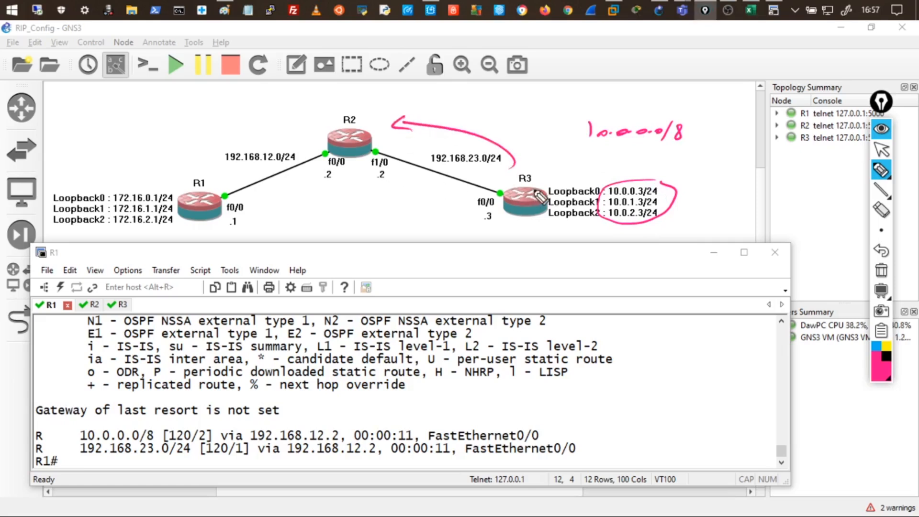
mouse_move(554, 197)
mouse_down()
mouse_move(598, 197)
mouse_move(565, 216)
mouse_move(586, 216)
mouse_up()
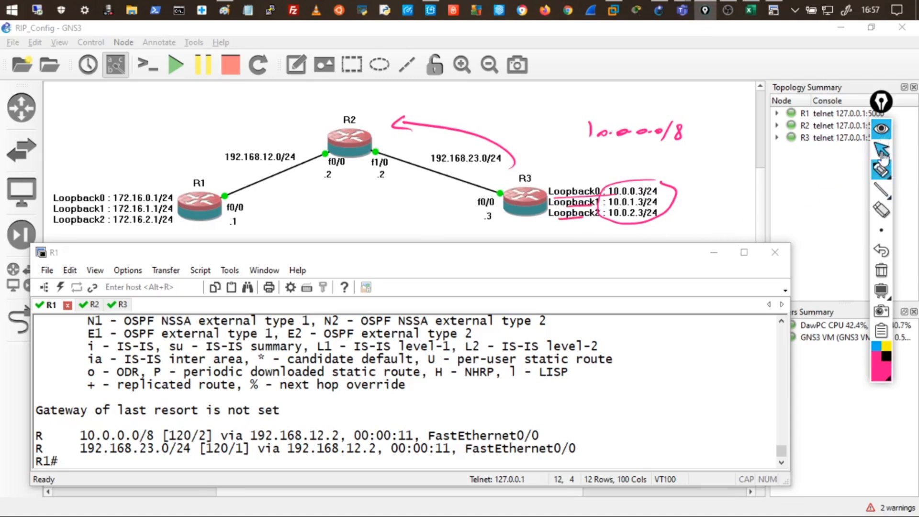
click(880, 170)
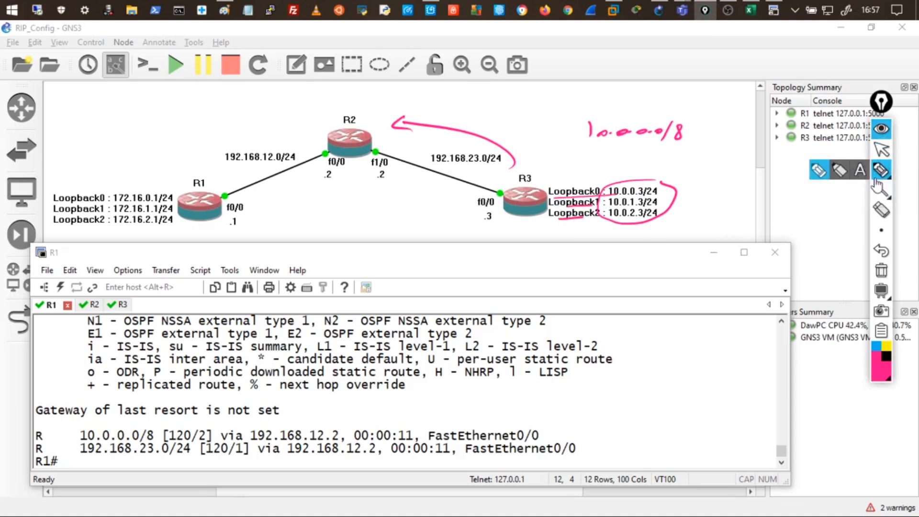
click(880, 270)
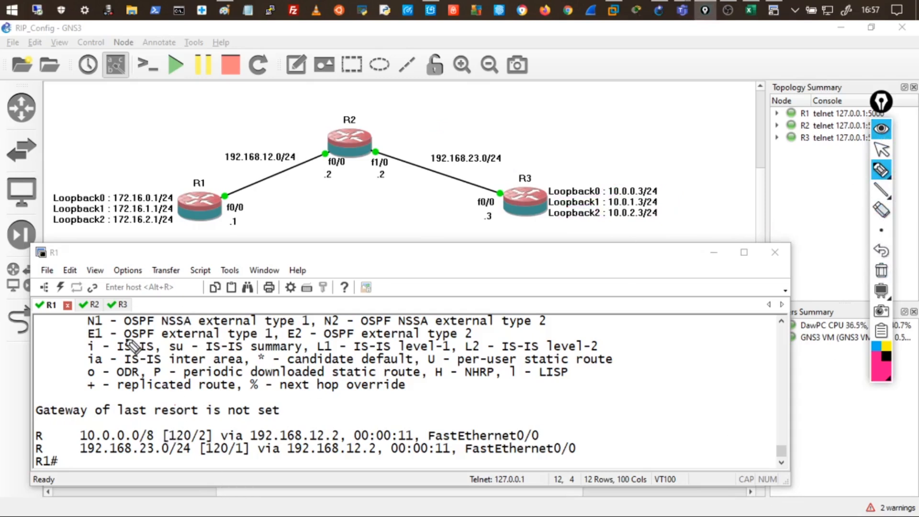
click(879, 129)
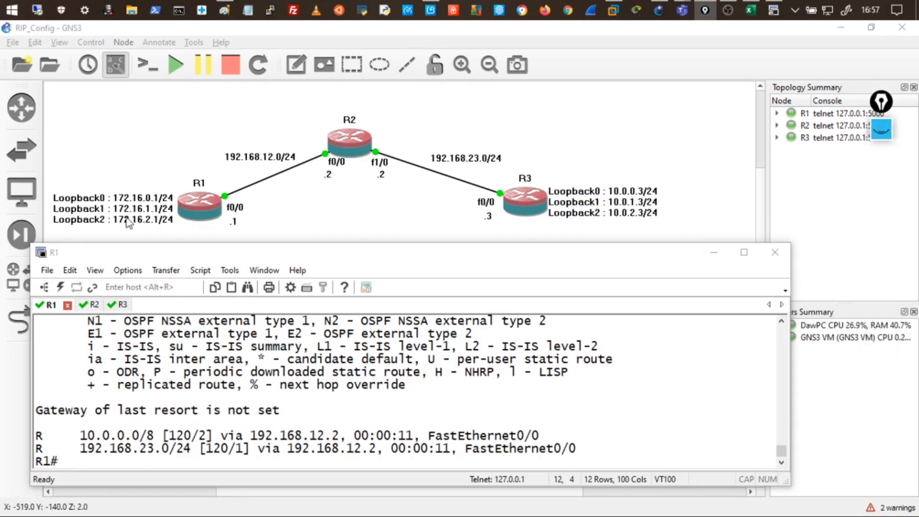
click(143, 454)
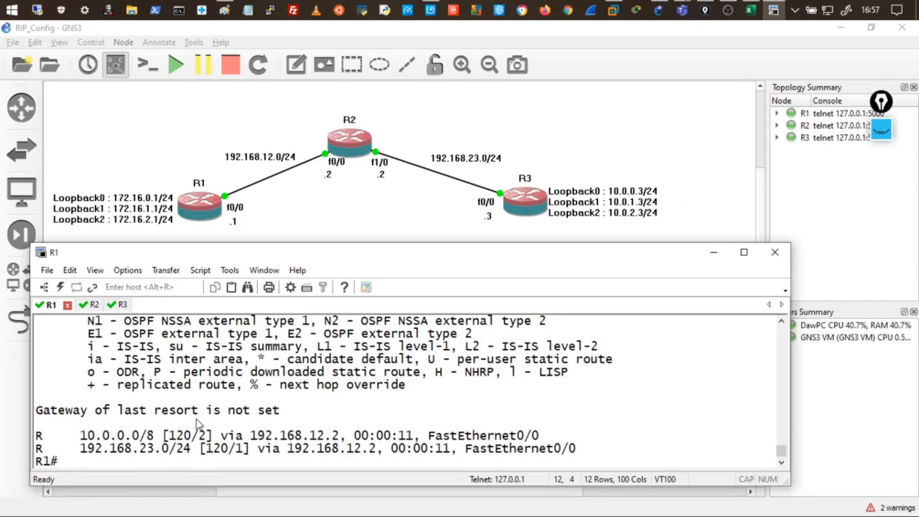
Disable auto-summary under R1's router rip with no auto-summary, then end back to R1#.
text(conf t)
key(Return)
key(Return)
key(Return)
key(Return)
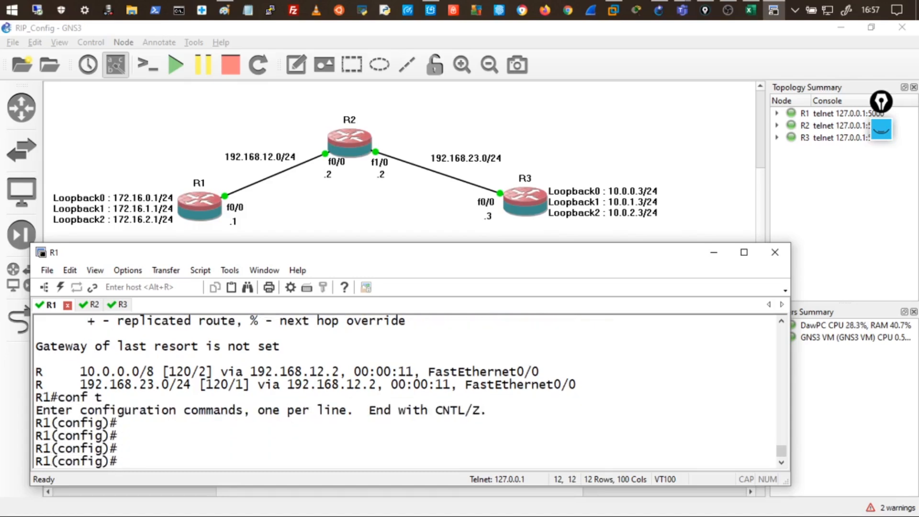
text(router rip)
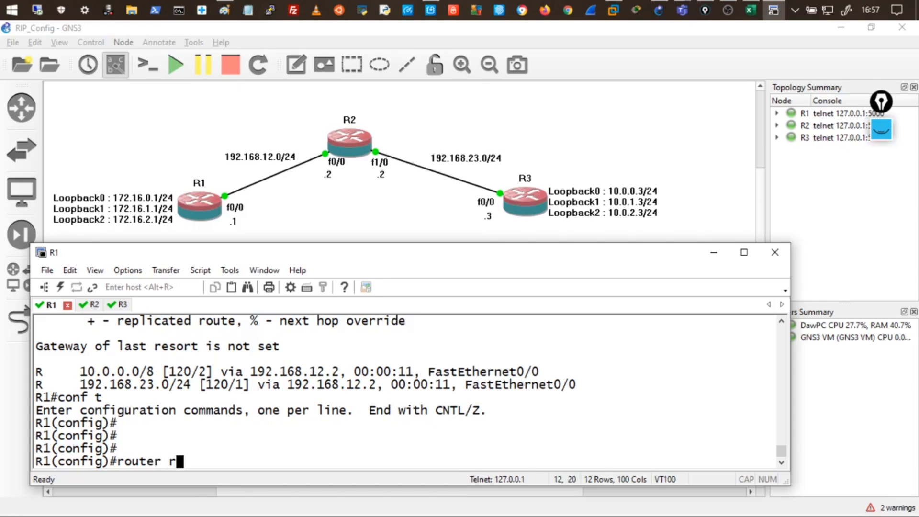
key(Return)
key(Return)
key(Return)
key(Return)
key(Return)
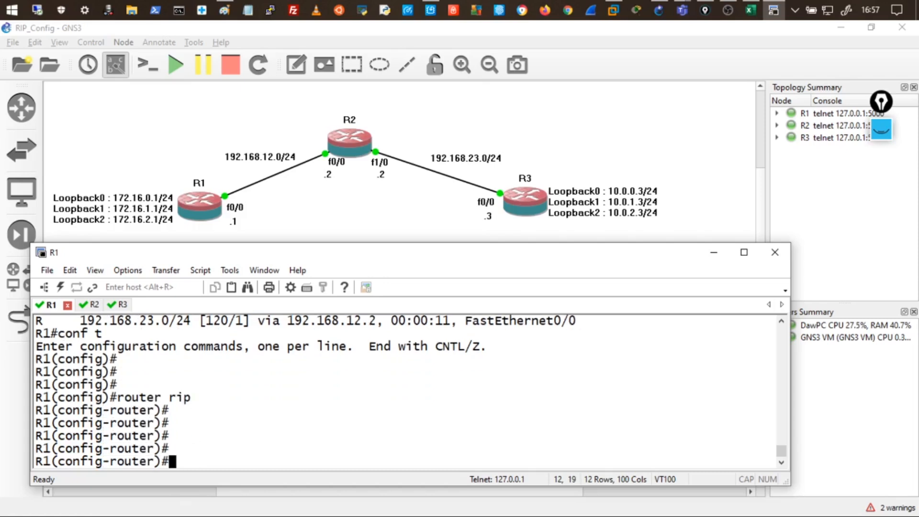
text(no auto-s)
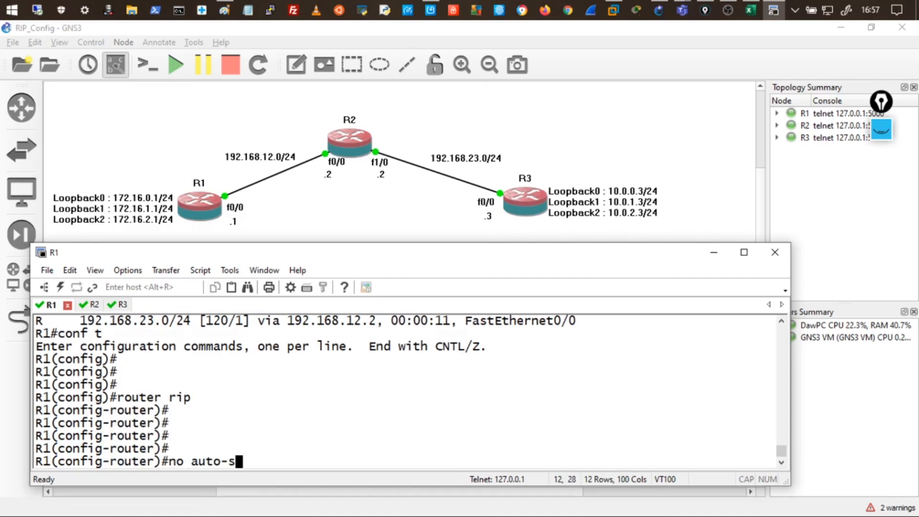
text(ummary)
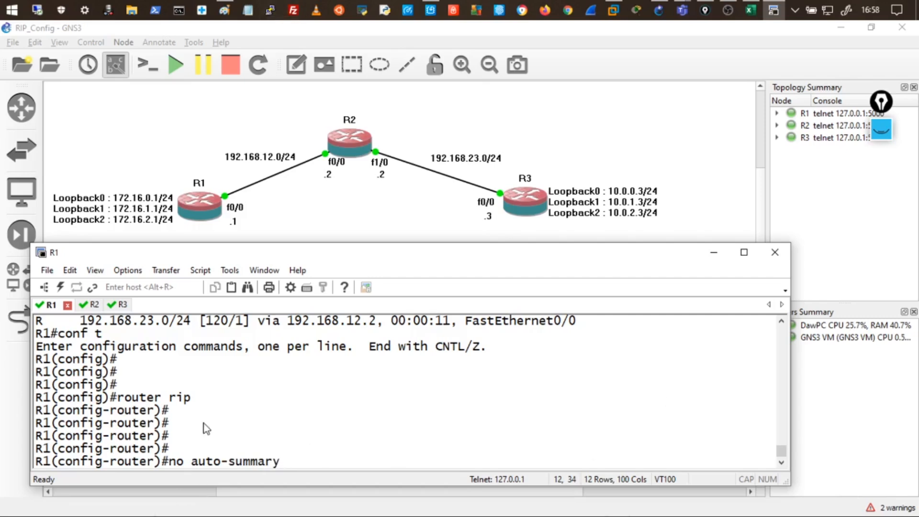
drag(102, 410, 115, 410)
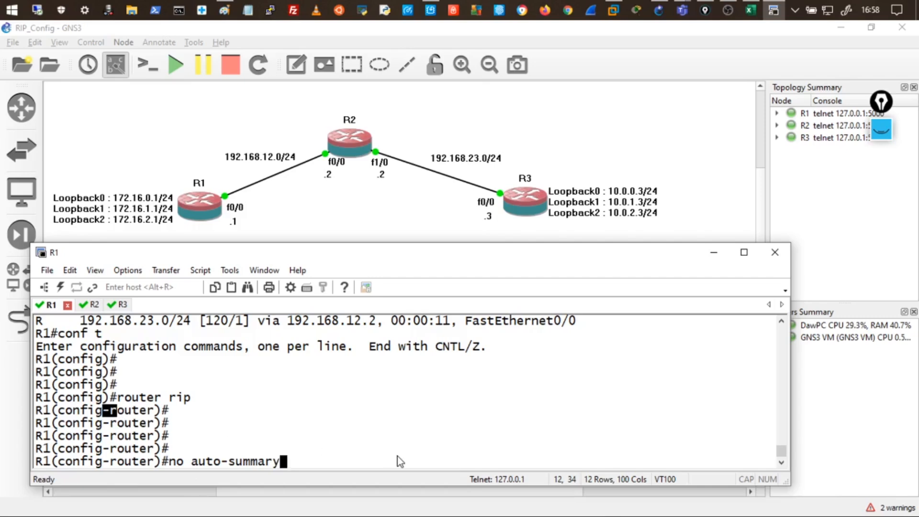
key(Return)
key(Return)
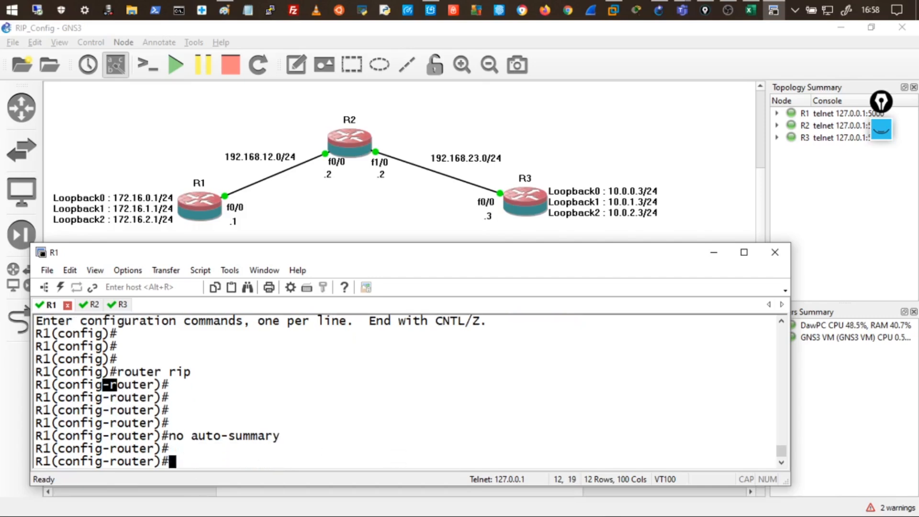
key(Return)
key(Return)
key(Return)
text(end)
key(Return)
key(Return)
key(Return)
key(Return)
Type show ip protocols at R1's privileged prompt.
text(show ip r)
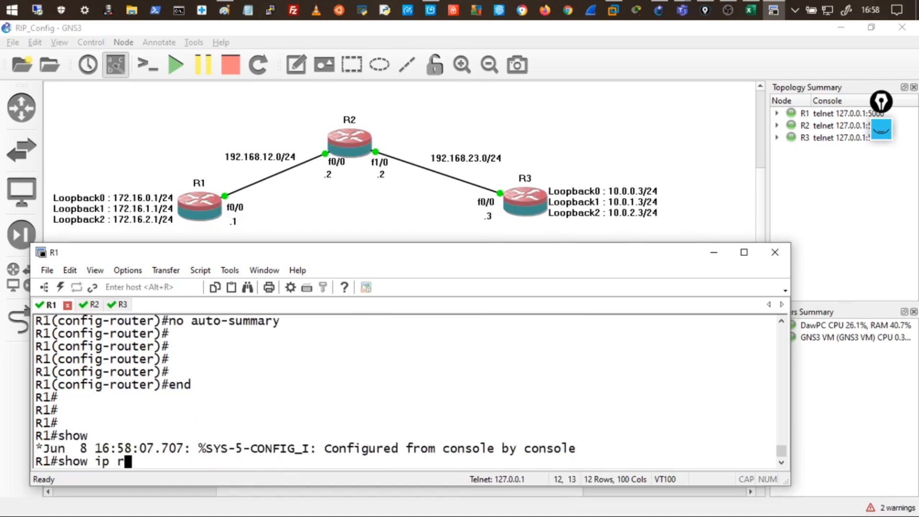
key(BackSpace)
text(proto)
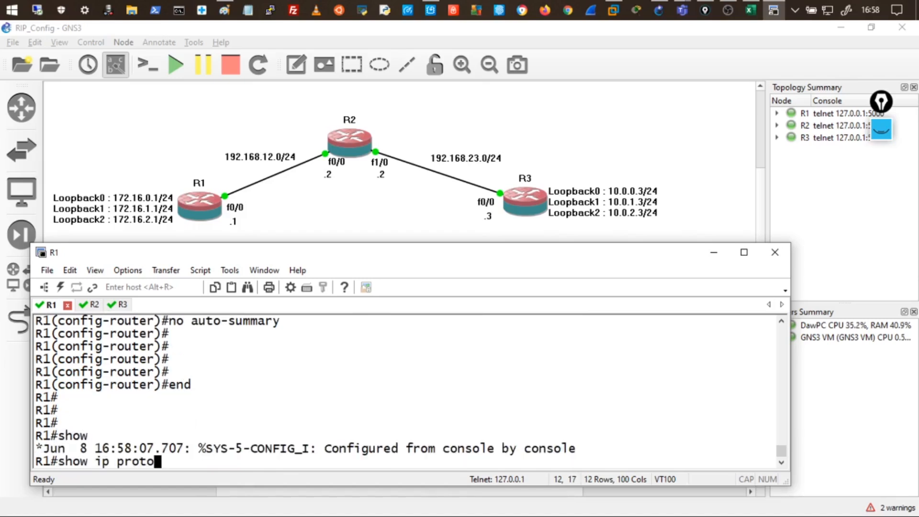
text(cols)
Run show ip protocols on R1 and highlight that automatic summarization is 'not in effect'.
key(Return)
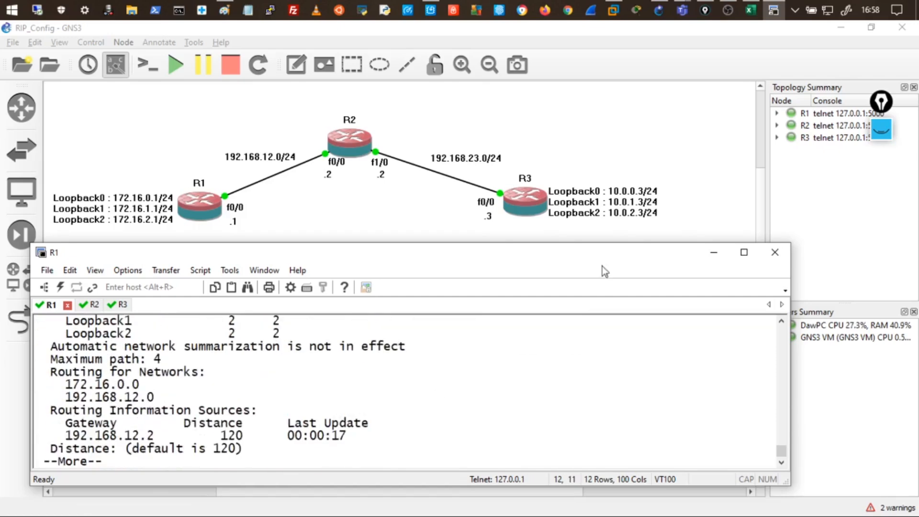
drag(57, 345, 411, 347)
click(315, 349)
double_click(315, 350)
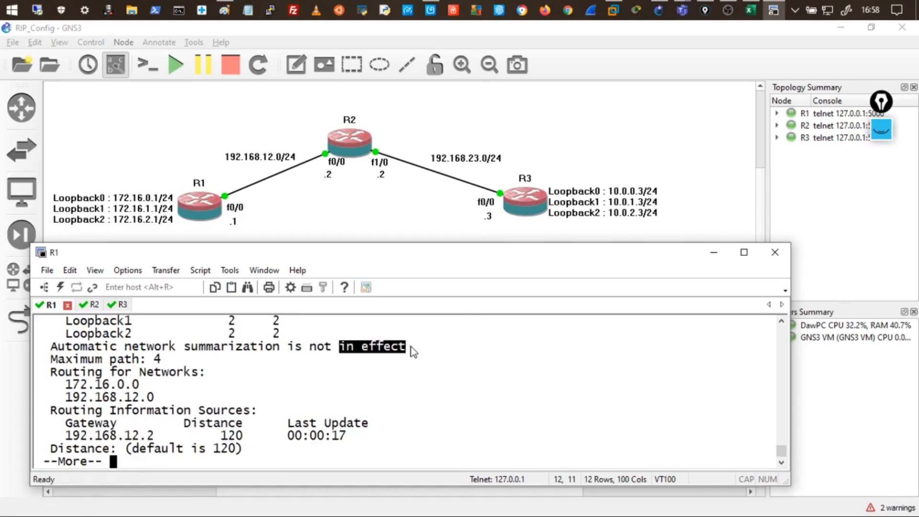
click(357, 356)
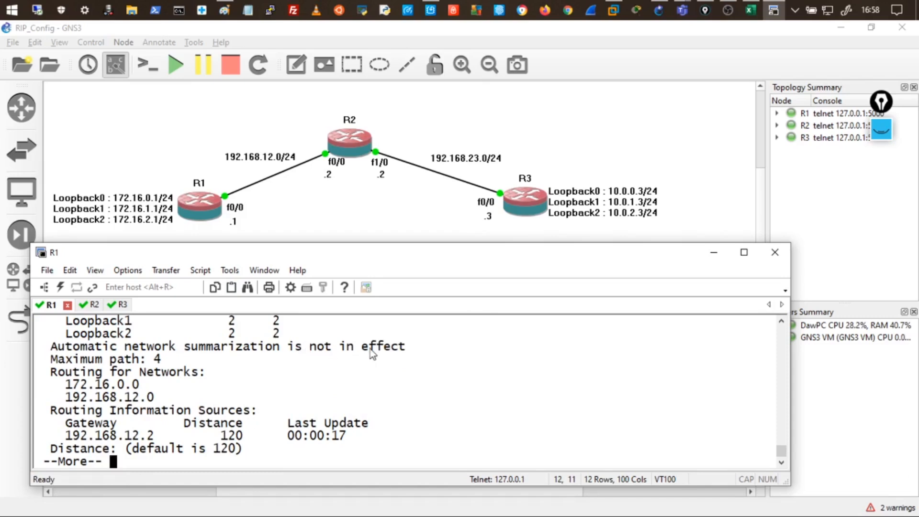
drag(310, 348, 385, 355)
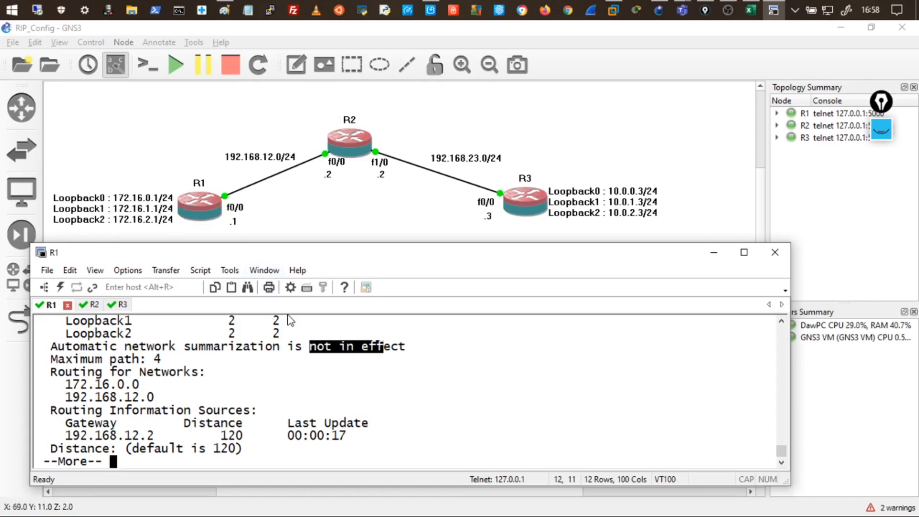
Page past the protocol output and type show ip route rip in R2's console.
key(space)
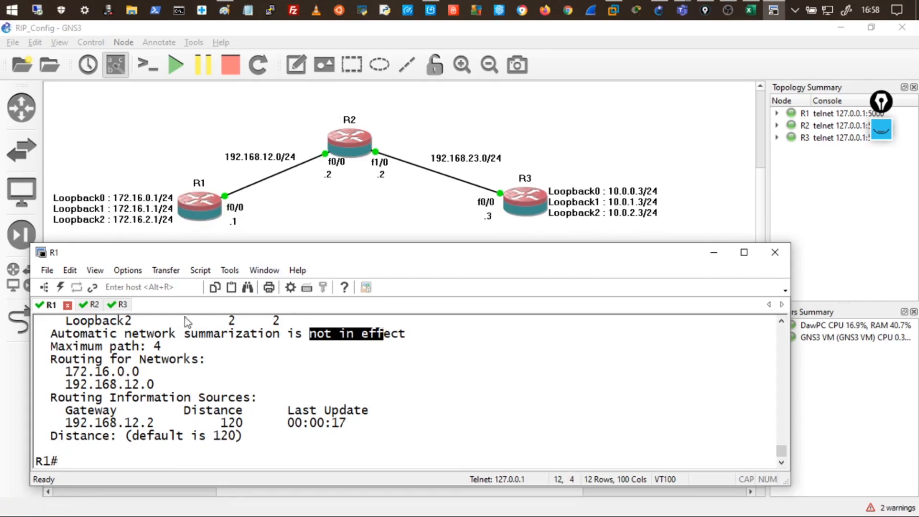
click(79, 305)
text(show ip route rip)
key(Return)
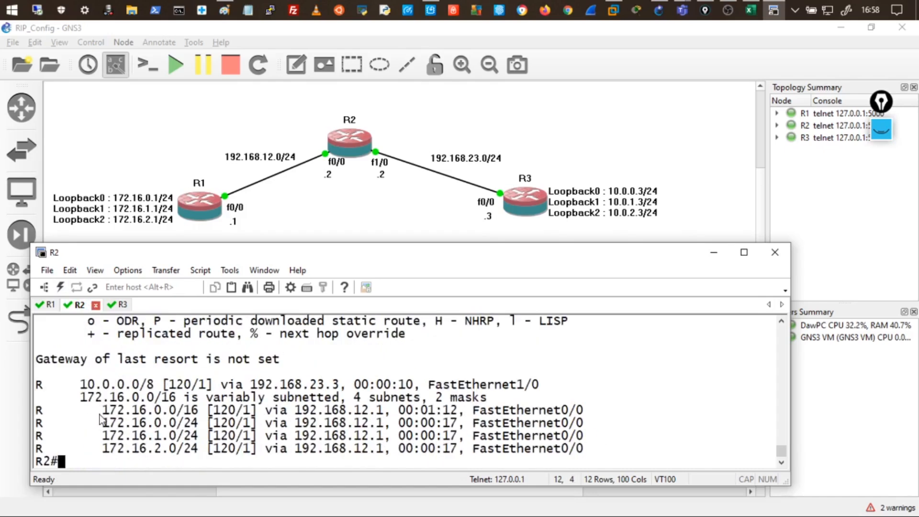
drag(105, 414, 583, 455)
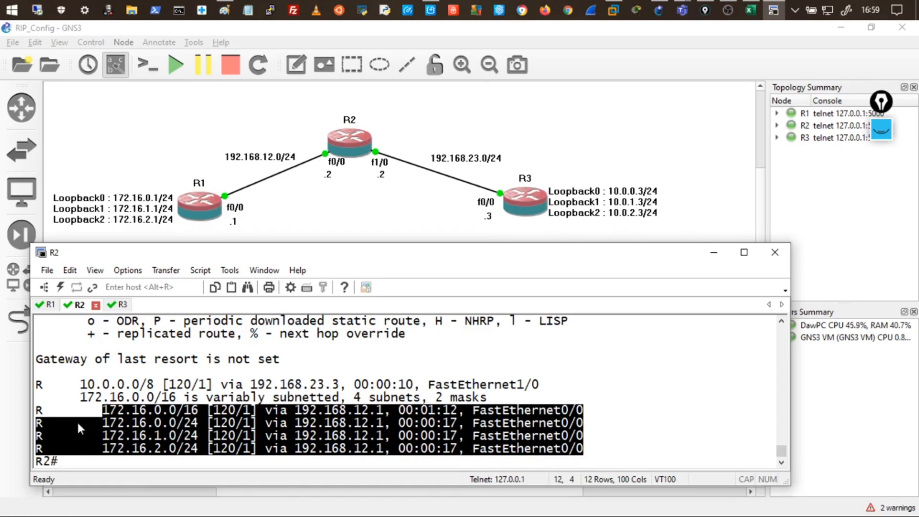
click(117, 417)
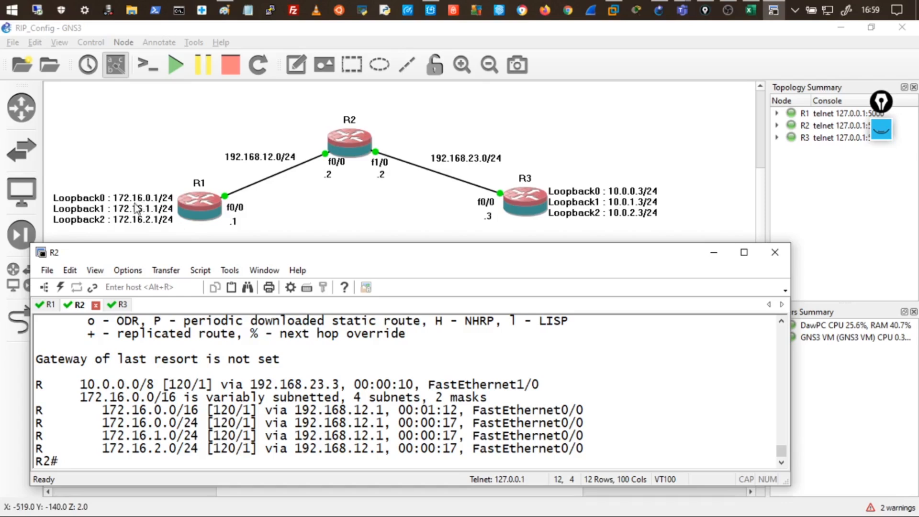
double_click(117, 409)
drag(111, 425, 197, 423)
drag(112, 436, 193, 431)
drag(103, 449, 191, 448)
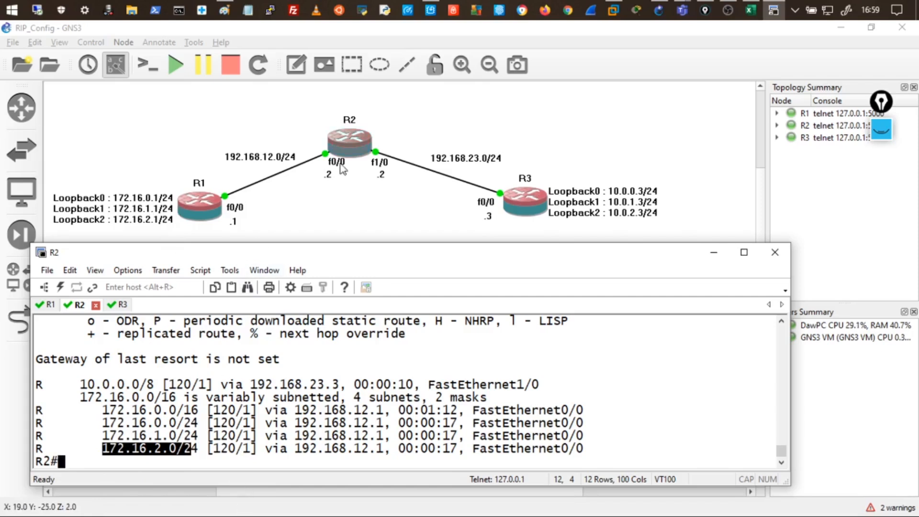
drag(110, 423, 196, 452)
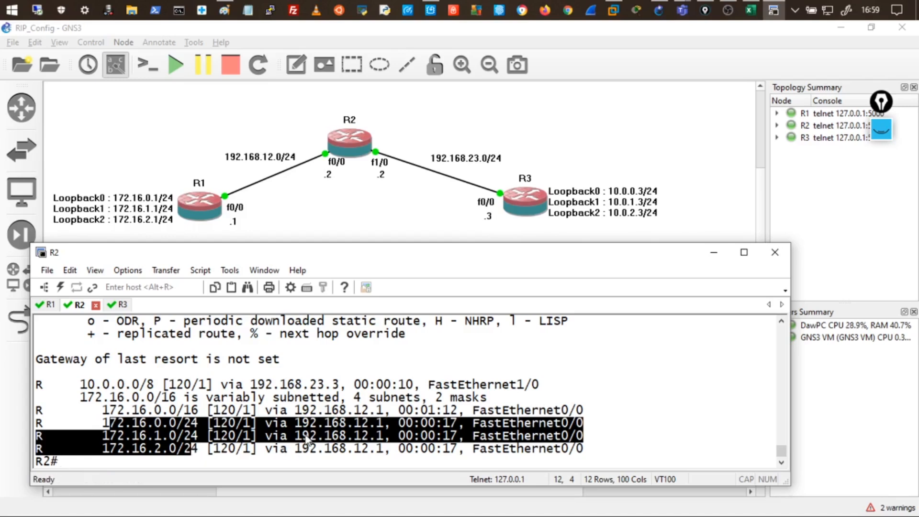
click(297, 447)
drag(457, 411, 102, 411)
click(414, 421)
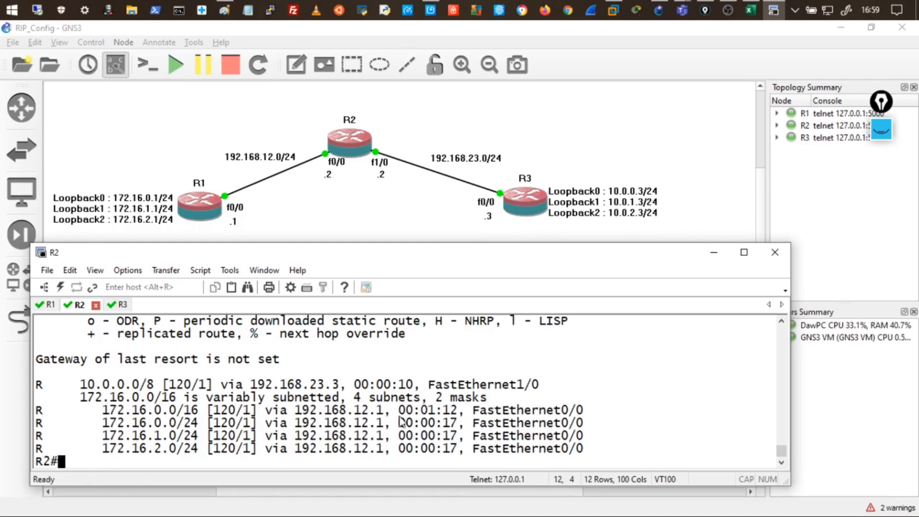
drag(429, 411, 462, 415)
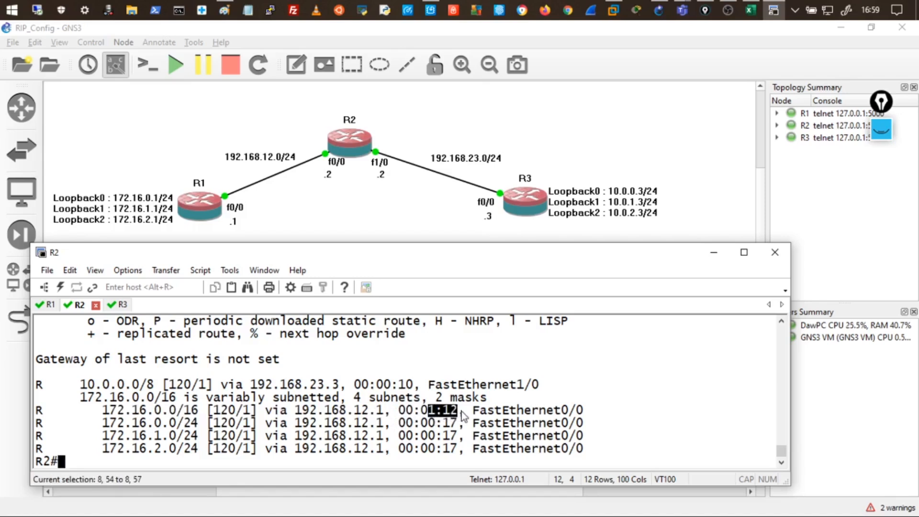
drag(372, 412, 526, 416)
click(492, 418)
key(Up)
Rerun R2's RIP listing and mark the 172.16.0.0/16 summary aging at 2:20 beside the new /24s.
key(Return)
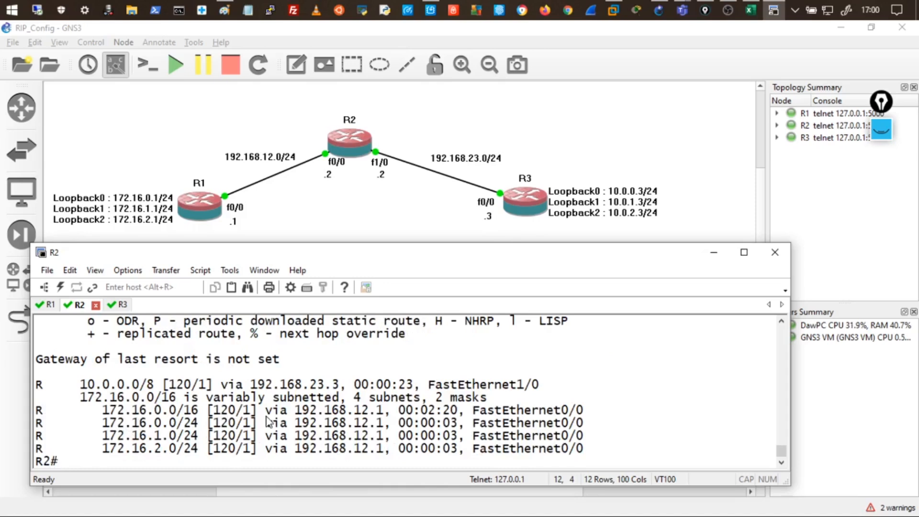
drag(434, 411, 457, 412)
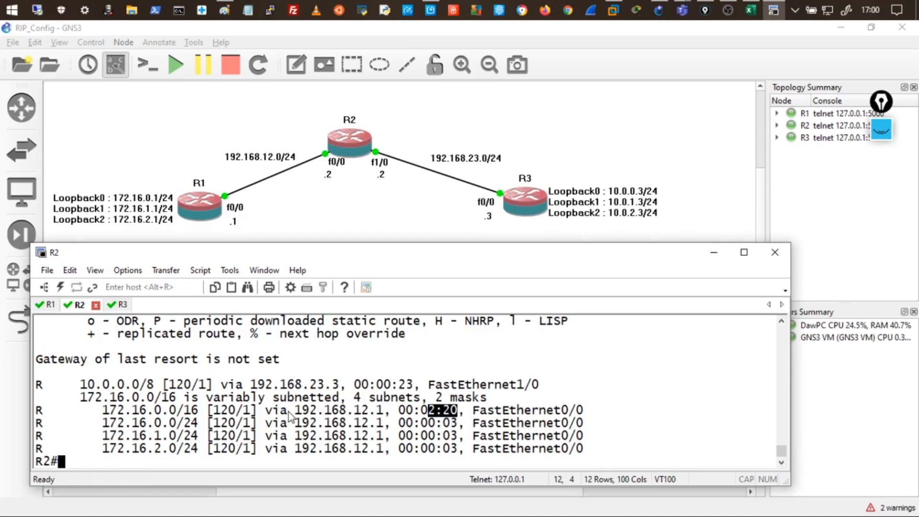
drag(488, 412, 103, 412)
drag(38, 413, 519, 413)
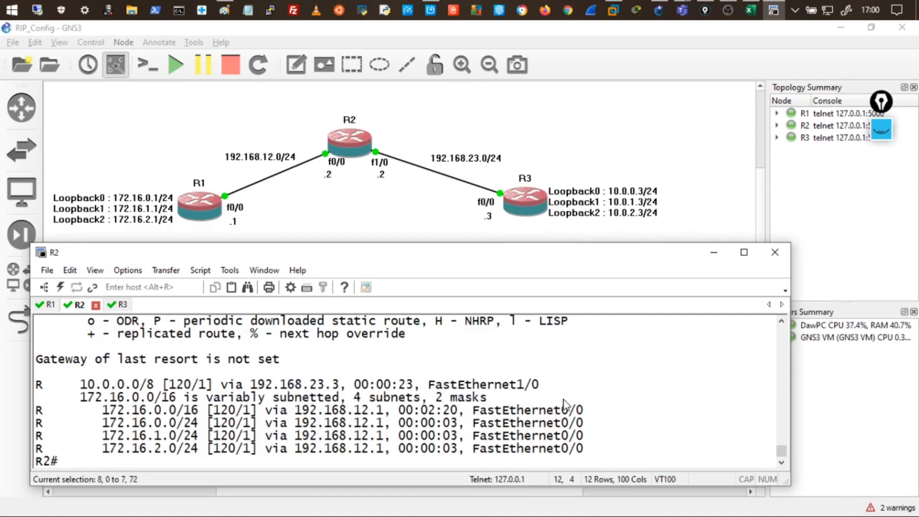
drag(39, 423, 598, 452)
click(452, 450)
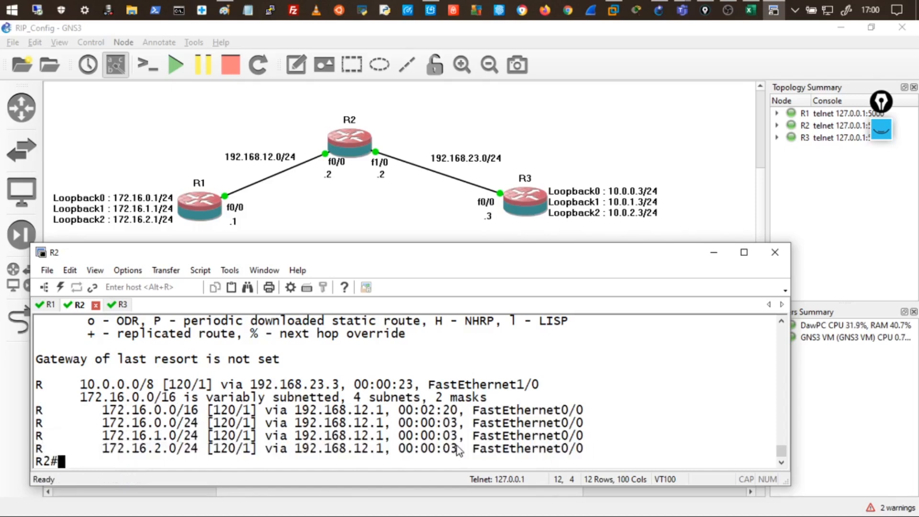
Rerun R2's RIP listing repeatedly, noting the summary's 02:51 age and 10.0.0.0/8, then open R3.
key(Up)
key(Return)
key(Up)
key(Return)
key(Return)
key(Up)
key(Return)
drag(421, 410, 458, 410)
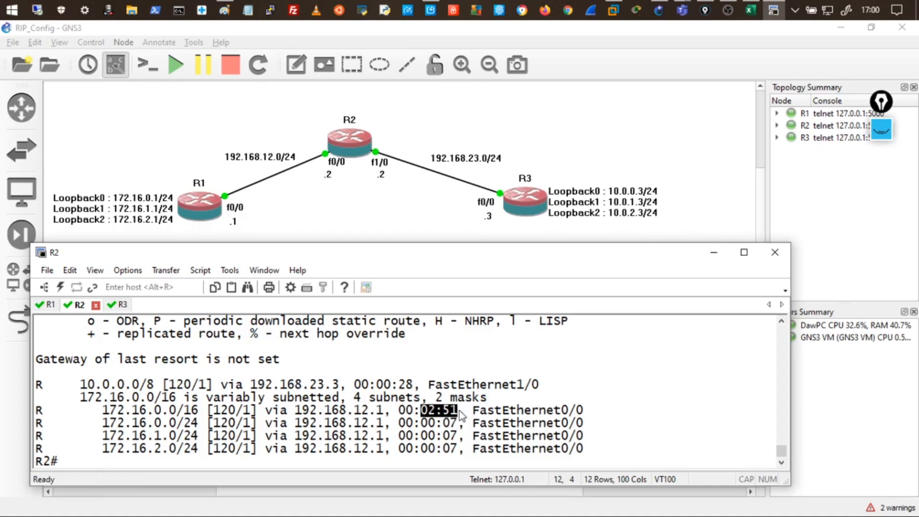
key(Up)
key(Return)
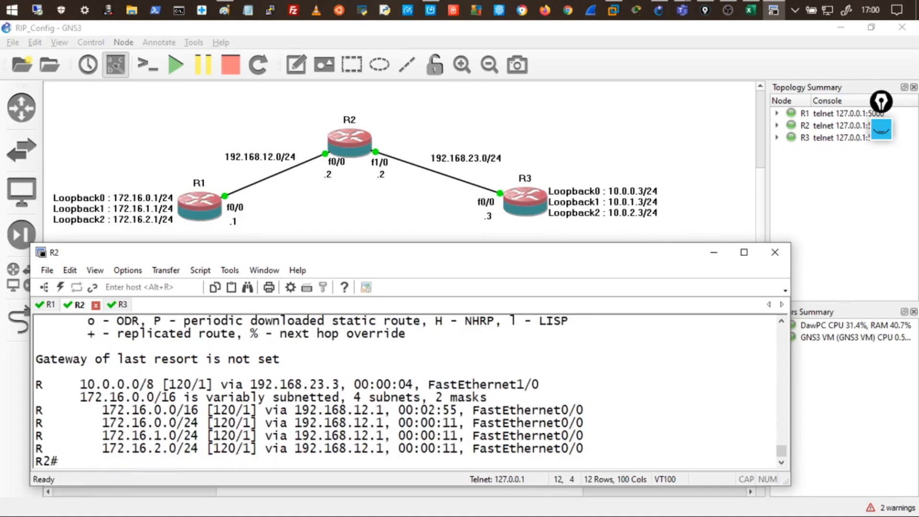
key(Up)
key(Return)
drag(73, 385, 168, 381)
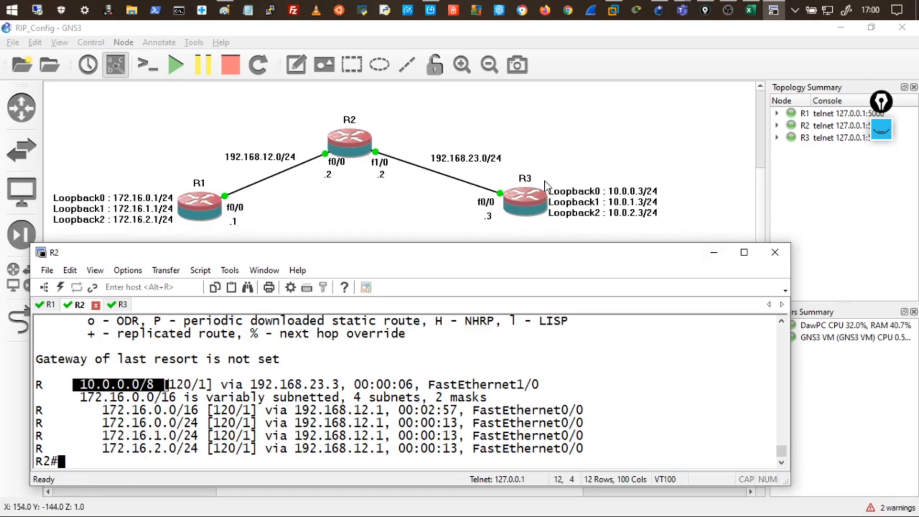
double_click(524, 196)
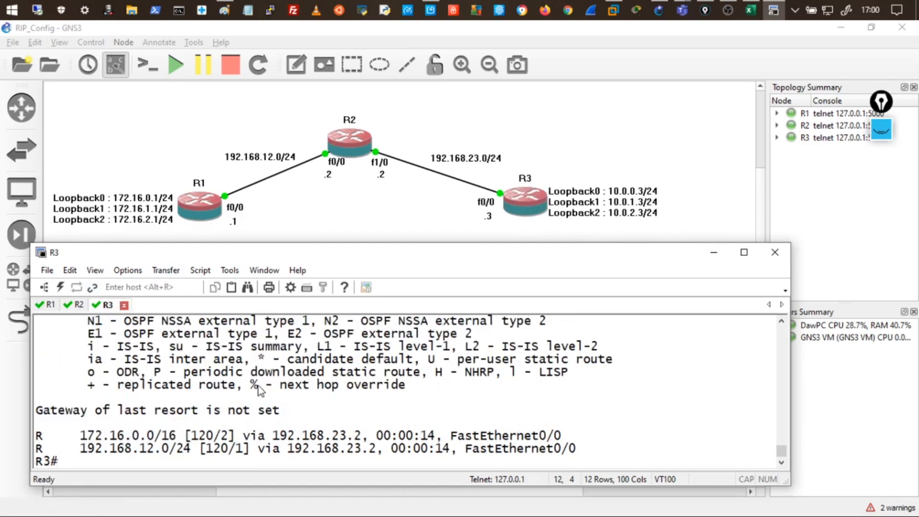
On R3 enter conf t and router rip, apply no auto-summary, then return to R2's console.
key(Return)
key(Return)
key(Return)
key(Return)
key(Return)
text(conf t)
key(Return)
key(Return)
key(Return)
key(Return)
key(Return)
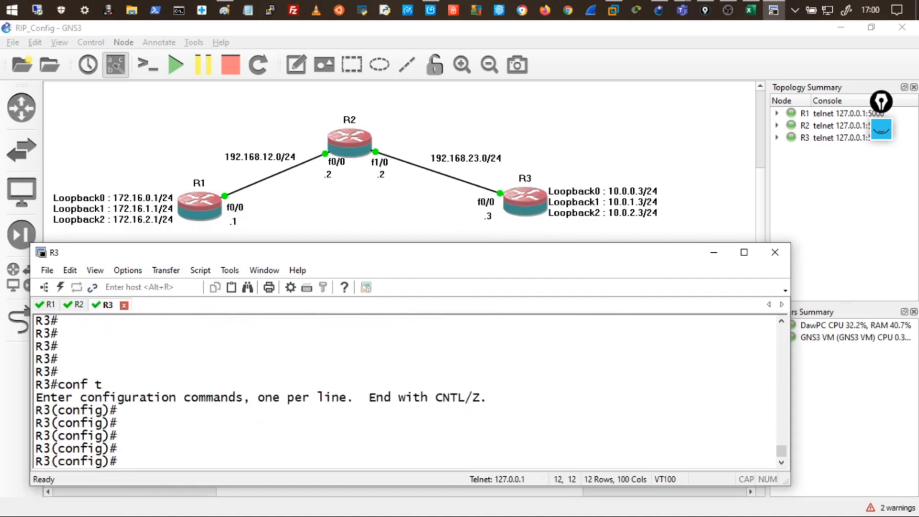
text(router rip)
key(Return)
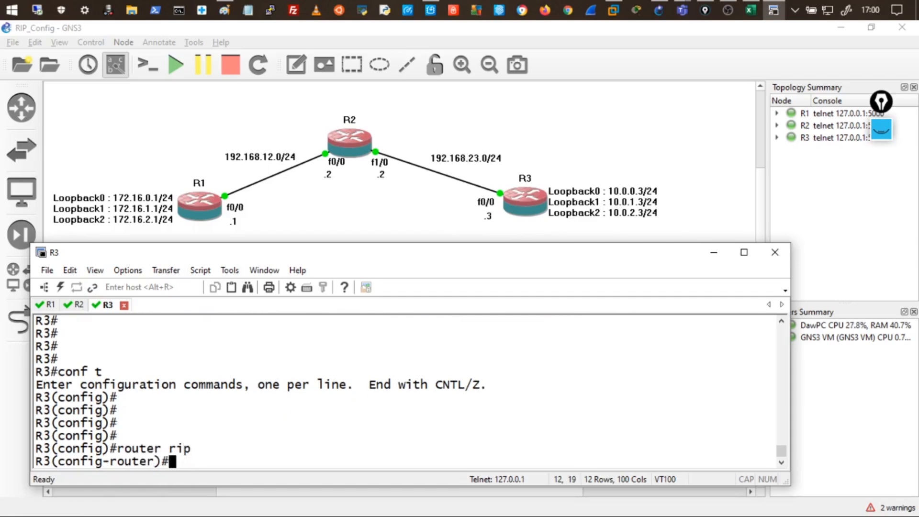
key(Return)
key(Return)
key(Return)
text(no auto-summary)
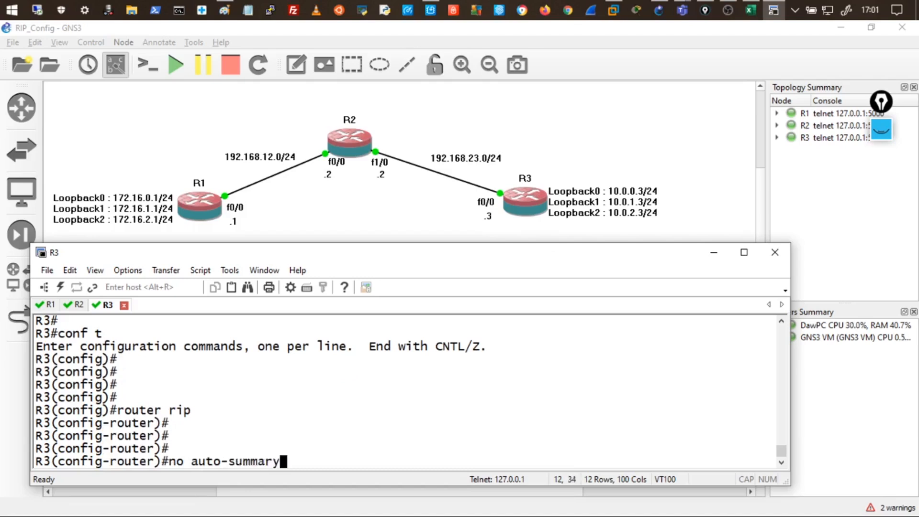
key(Return)
key(Return)
key(Return)
key(Return)
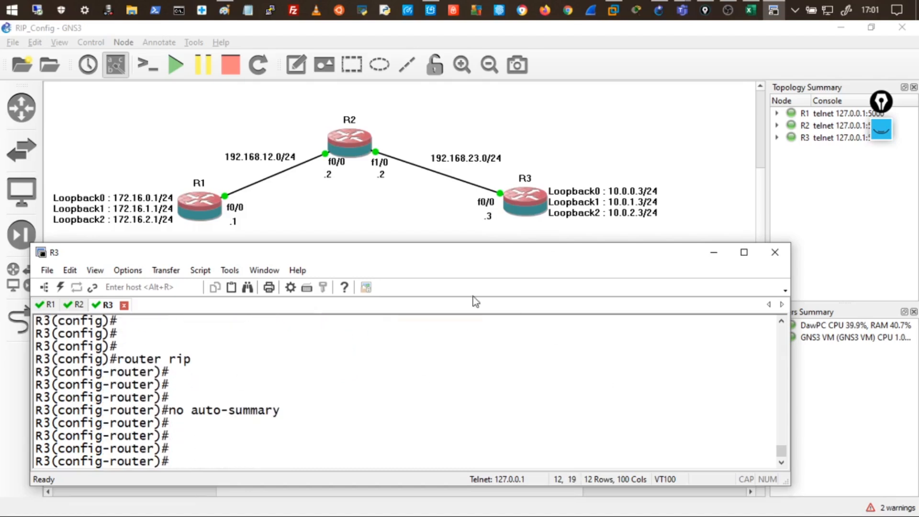
click(77, 304)
Rerun show ip route rip on R2 until 10.0.0.0/24–10.0.2.0/24 appear, then maximize the console.
click(378, 440)
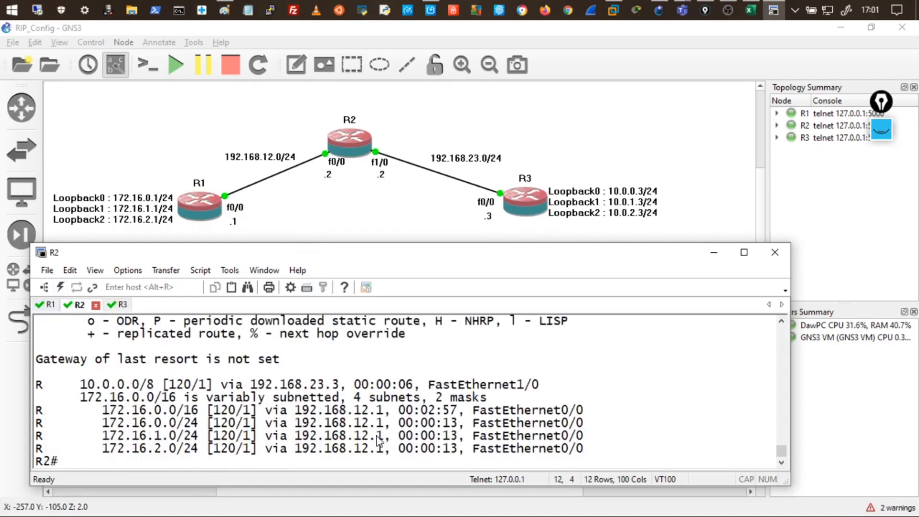
key(Up)
key(Return)
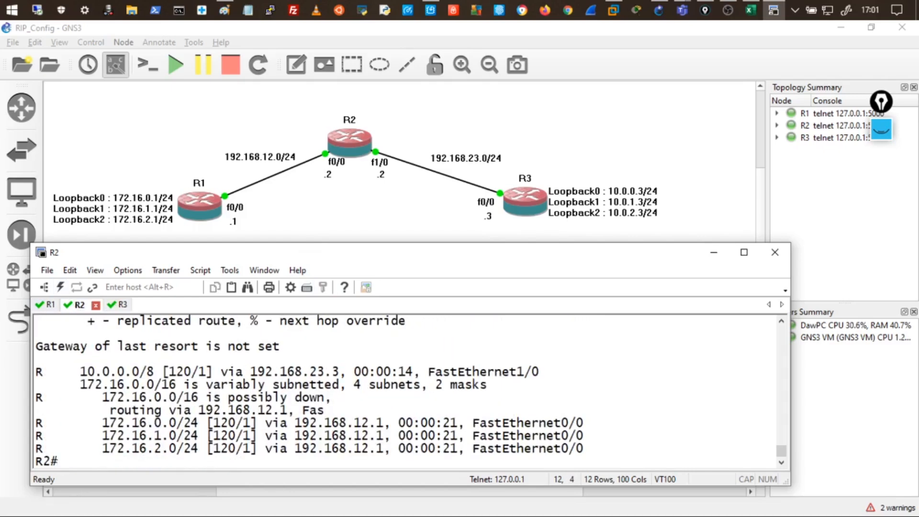
key(Up)
key(Return)
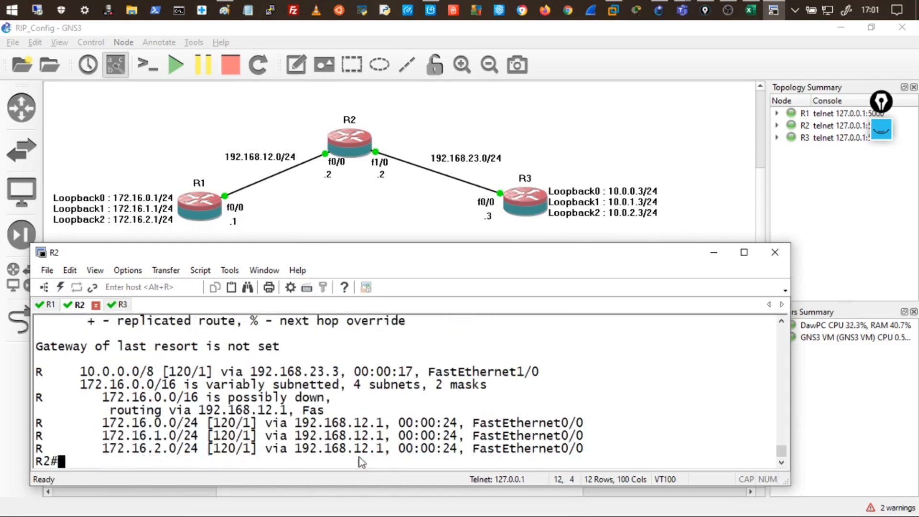
drag(221, 398, 306, 403)
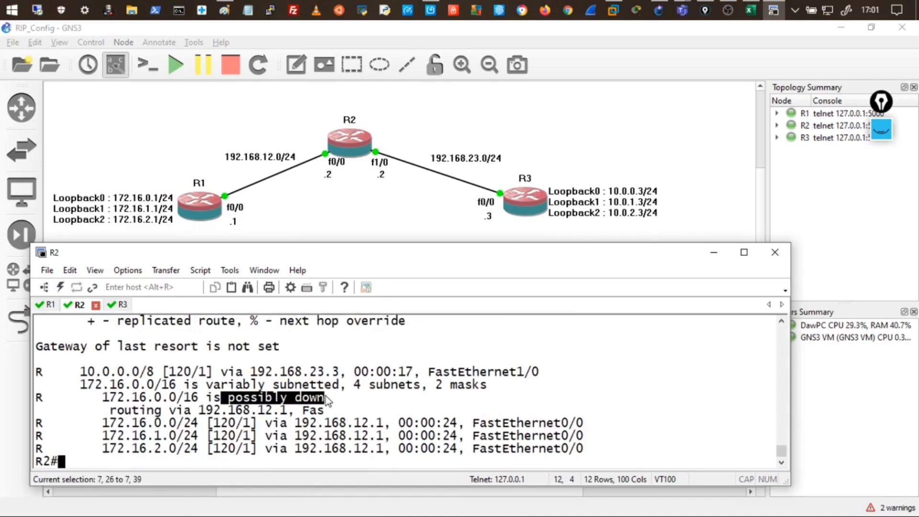
click(380, 403)
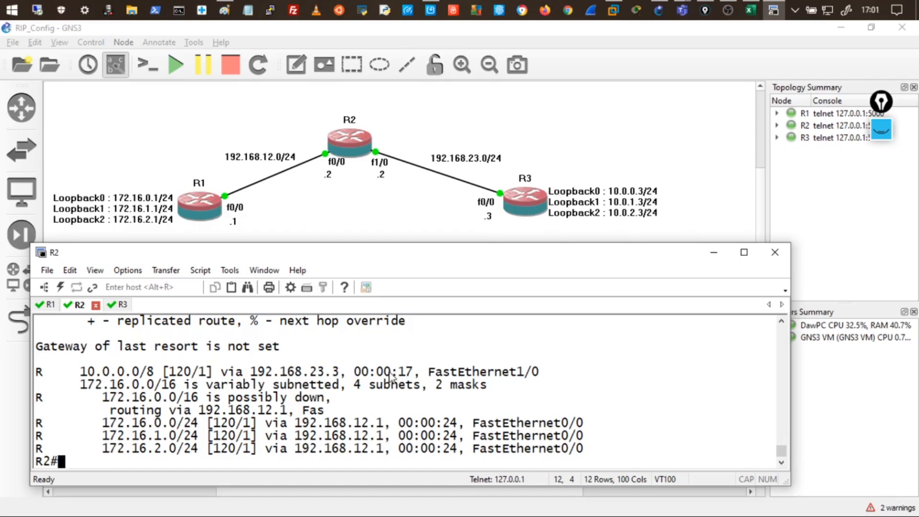
drag(347, 373, 384, 373)
key(Up)
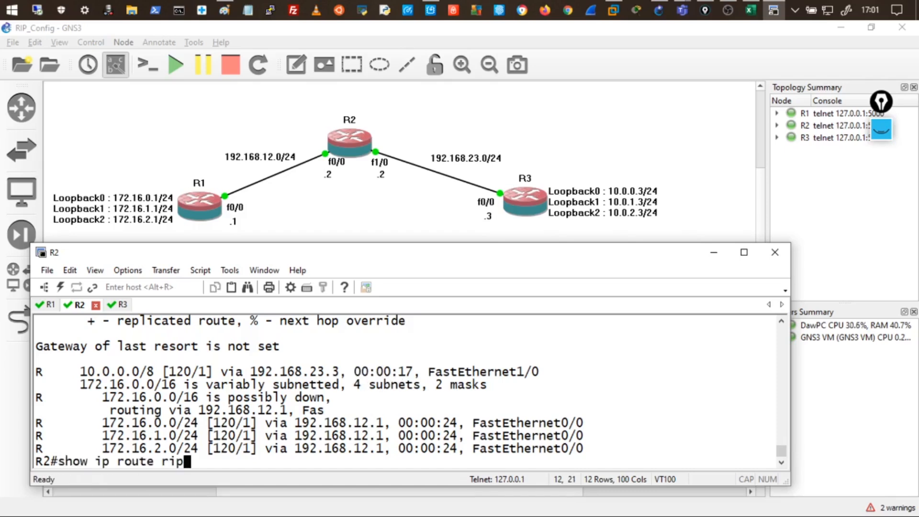
key(Return)
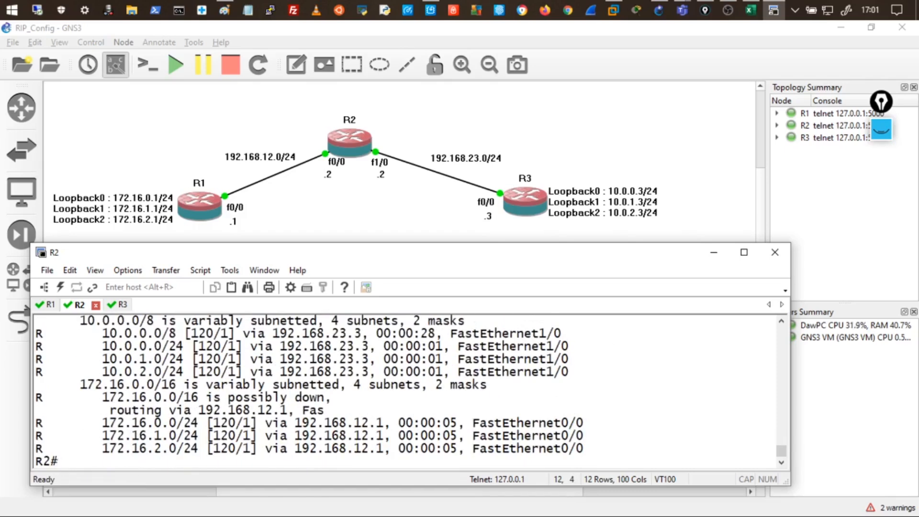
double_click(356, 252)
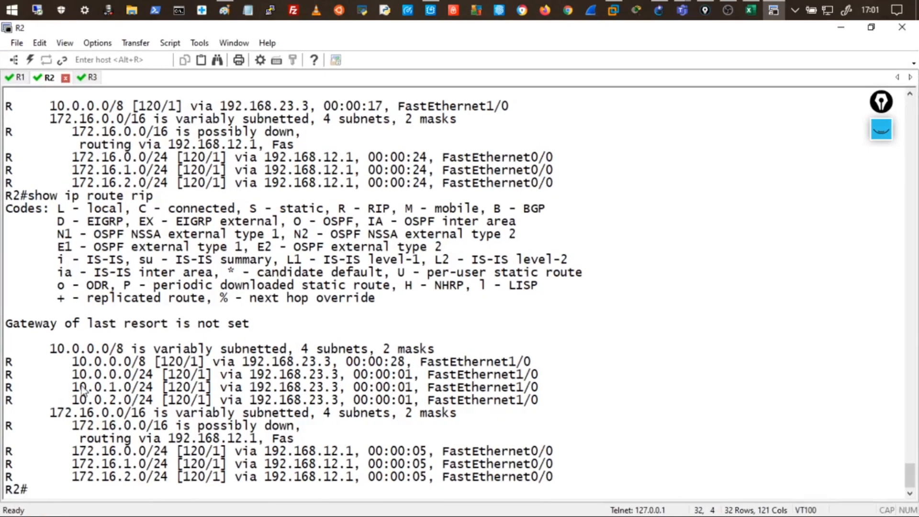
Highlight R3's 10.0.0.0/24 through 10.0.2.0/24 routes, then restore the console to a window.
click(75, 362)
drag(79, 371, 517, 367)
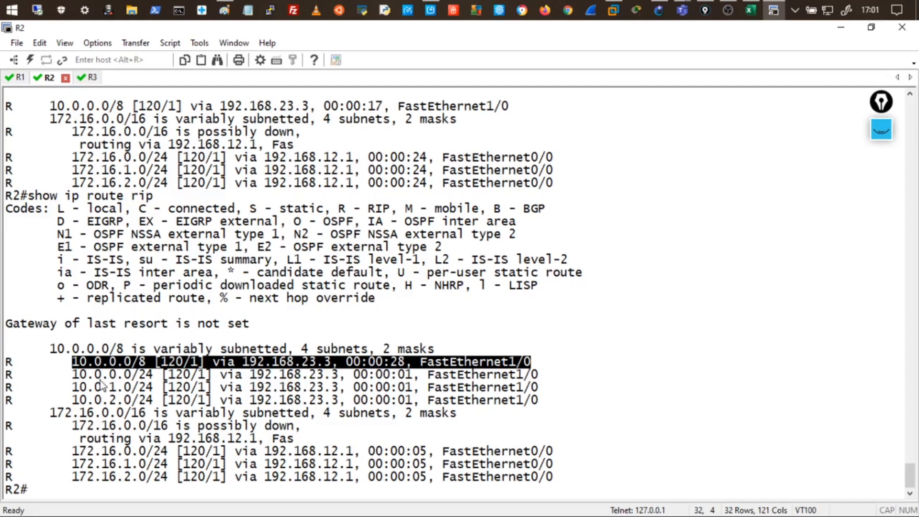
drag(41, 374, 574, 403)
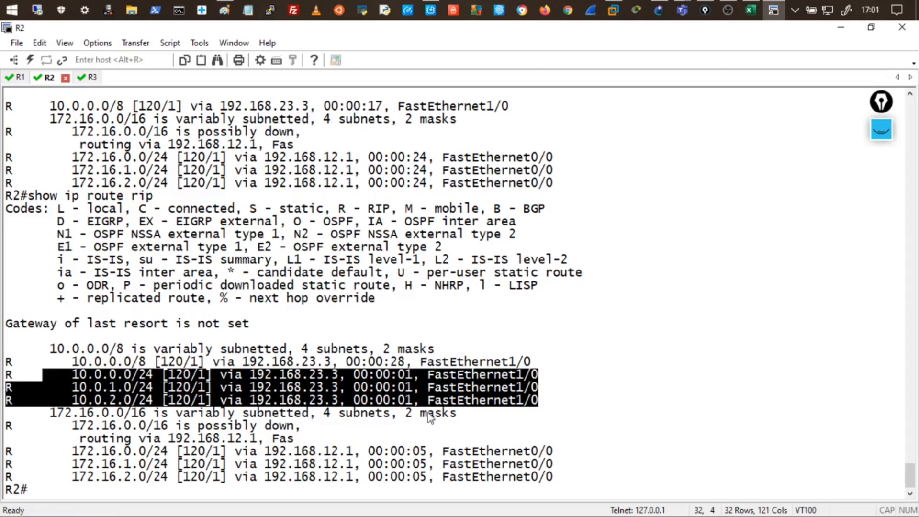
click(149, 381)
drag(73, 374, 154, 392)
drag(73, 399, 155, 401)
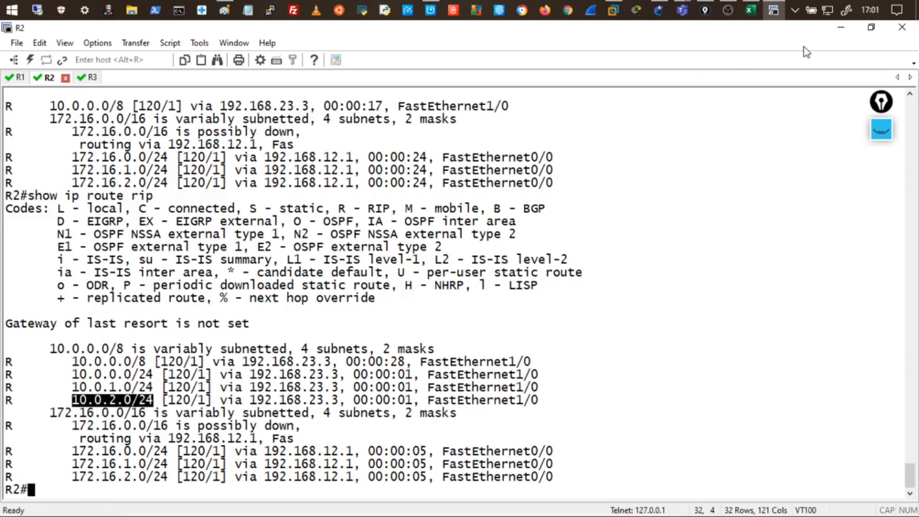
click(869, 27)
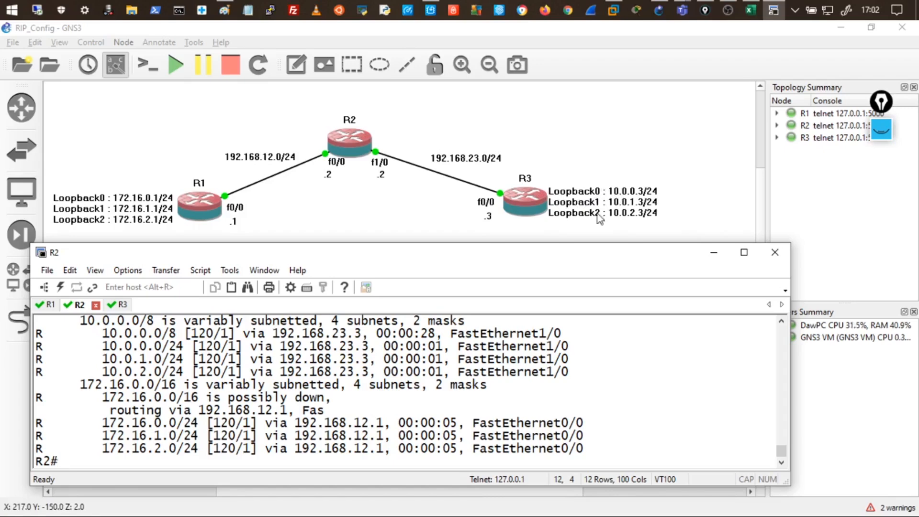
Rerun show ip route rip on R2, highlighting the 172.16 /24s, 10.0.0.0/8's 1:20 age, and 10.0.x routes.
key(Up)
key(Return)
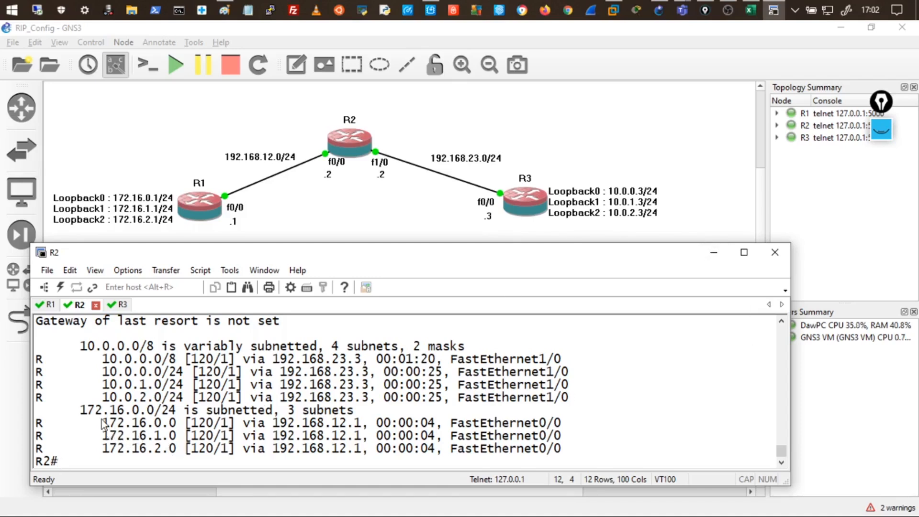
drag(102, 423, 524, 424)
drag(87, 359, 479, 359)
click(416, 362)
drag(406, 363, 429, 358)
click(450, 373)
drag(406, 359, 436, 367)
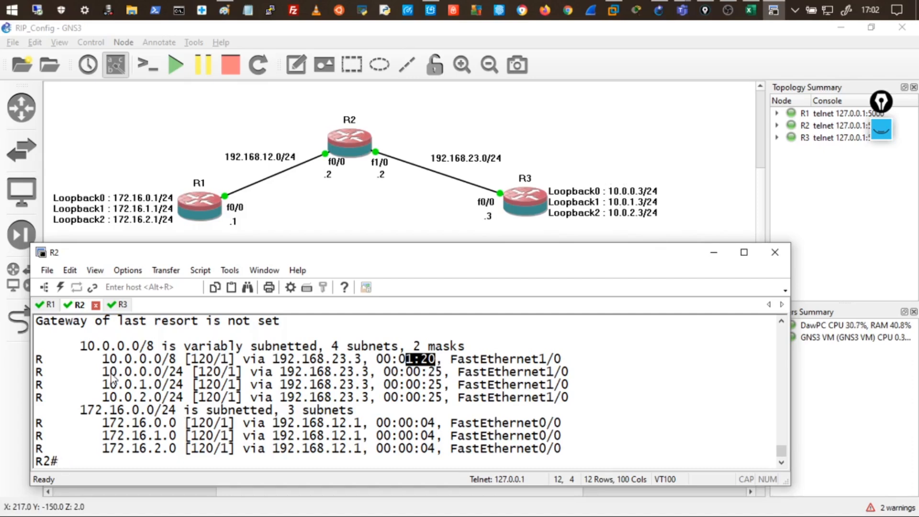
drag(88, 362, 647, 456)
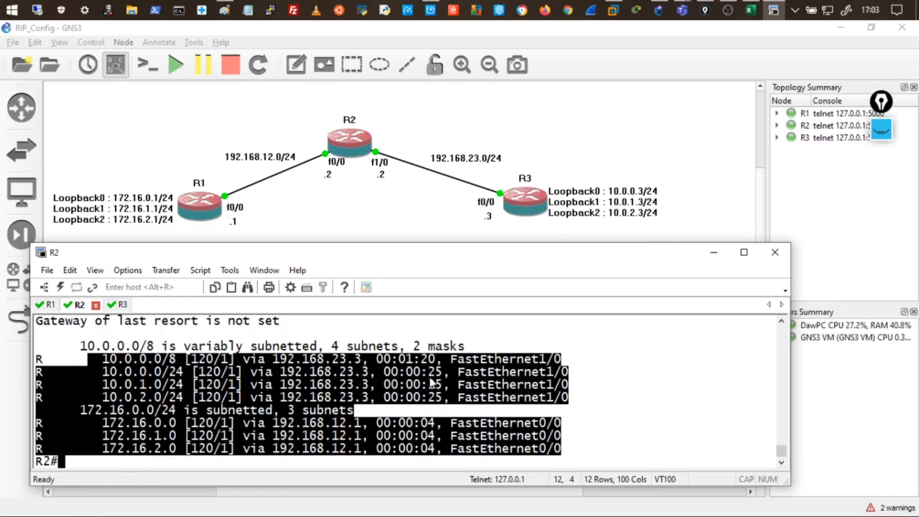
Highlight R2's 10.0.x routes, the whole RIP list, and the 10.0.2.0 route's /24 mask.
click(390, 384)
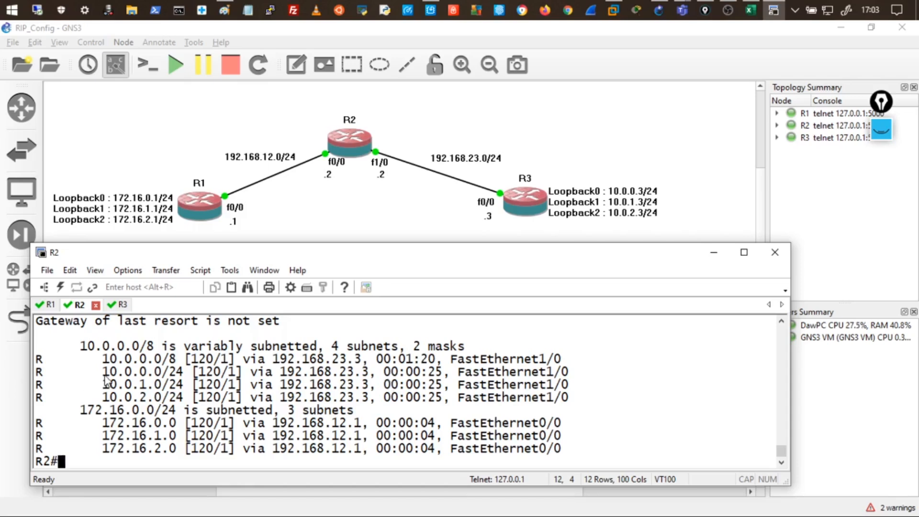
drag(98, 359, 579, 402)
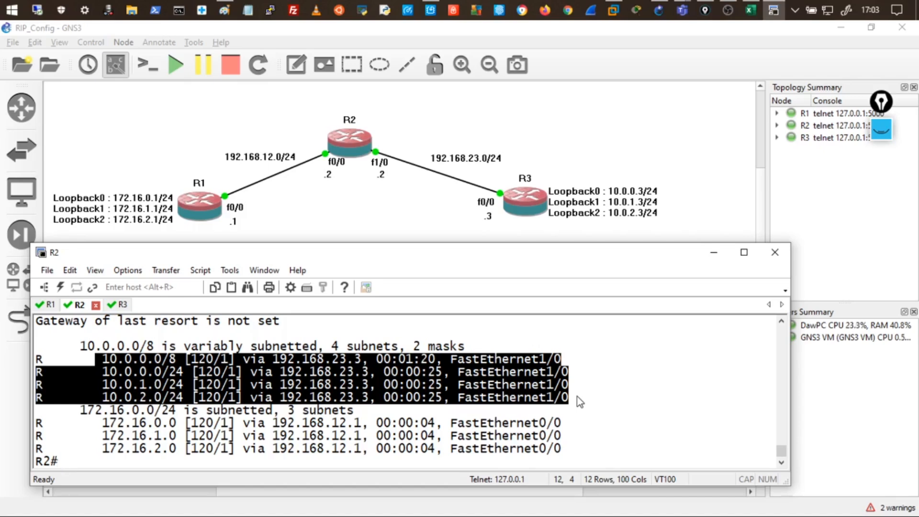
click(70, 352)
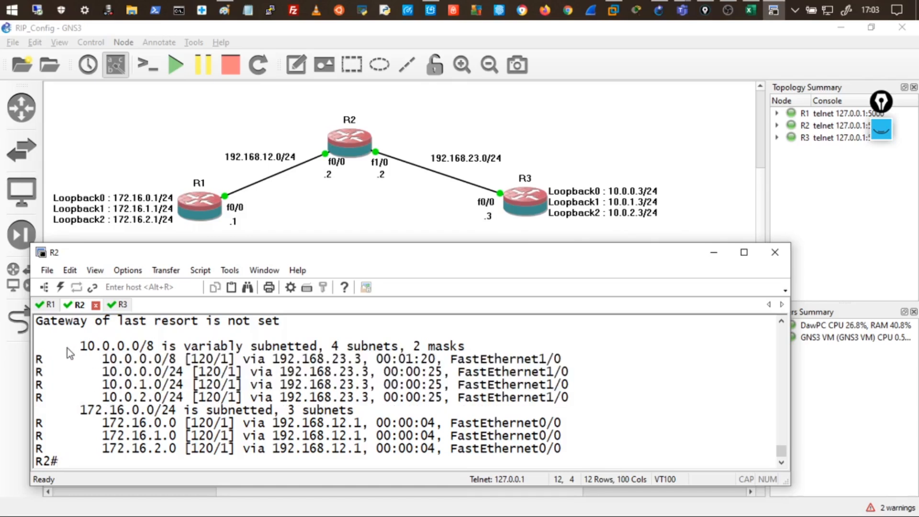
drag(76, 357, 622, 446)
drag(161, 397, 279, 398)
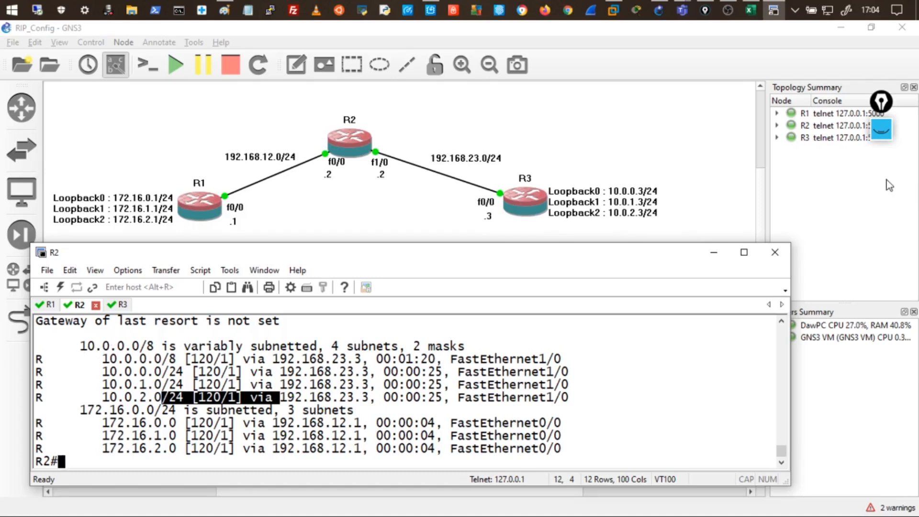
click(880, 130)
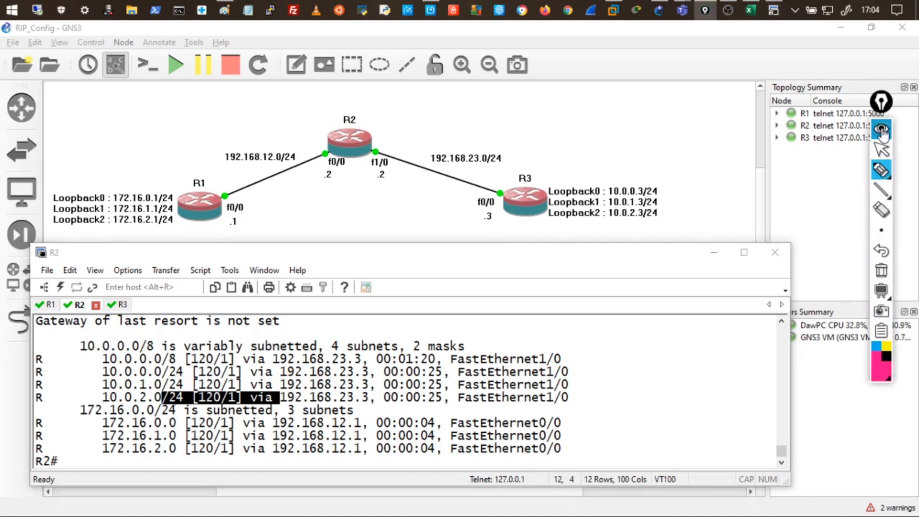
click(527, 327)
mouse_move(594, 347)
mouse_down()
mouse_move(602, 387)
mouse_move(594, 457)
mouse_move(580, 447)
mouse_up()
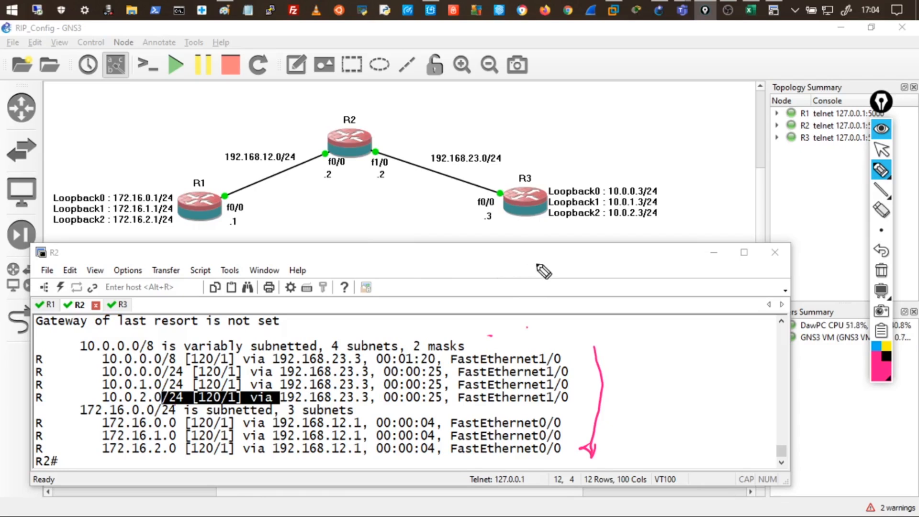
mouse_move(511, 276)
mouse_down()
mouse_move(605, 254)
mouse_move(583, 277)
mouse_up()
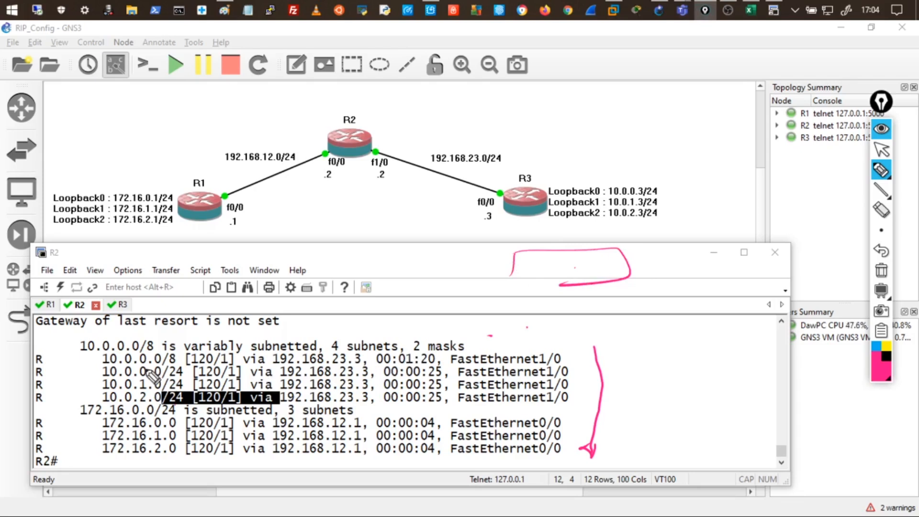
mouse_move(117, 367)
mouse_down()
mouse_move(102, 367)
mouse_move(147, 364)
mouse_up()
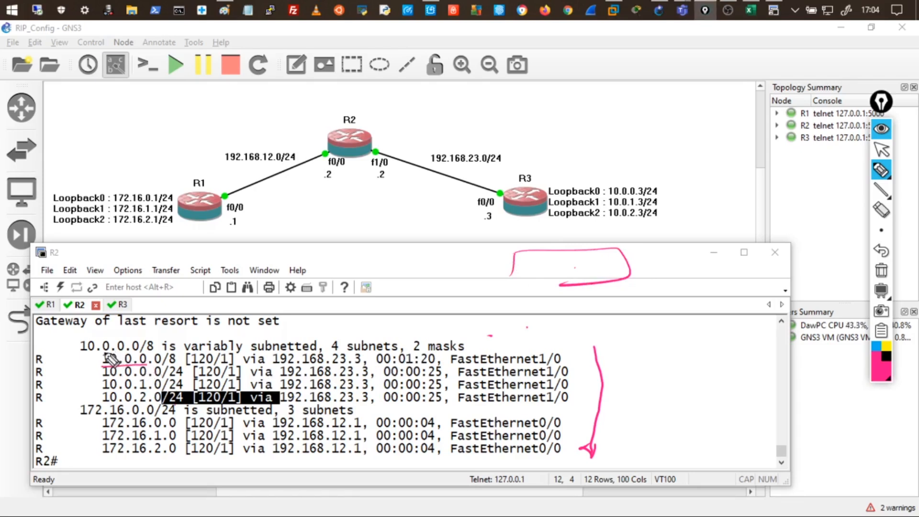
mouse_move(77, 359)
mouse_down()
mouse_move(98, 360)
mouse_move(110, 374)
mouse_move(97, 402)
mouse_up()
drag(76, 425, 92, 424)
drag(76, 441, 108, 435)
drag(116, 340, 122, 332)
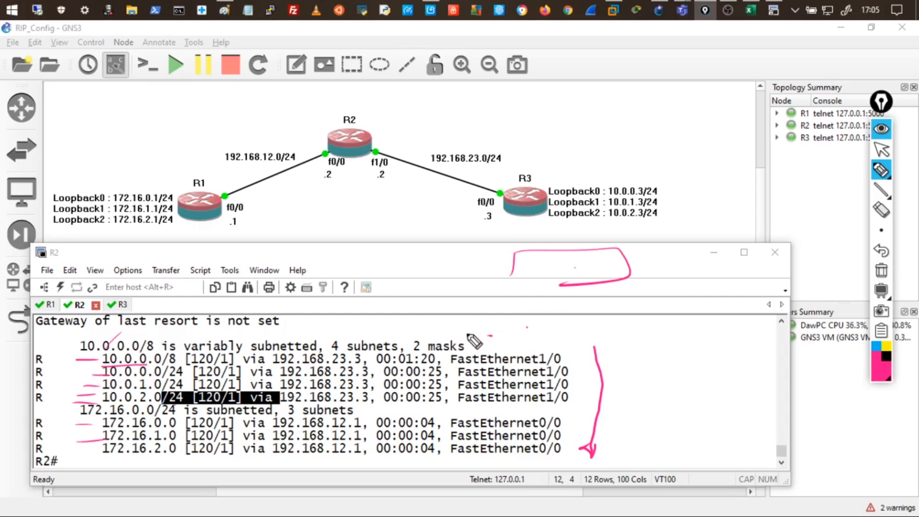
click(880, 271)
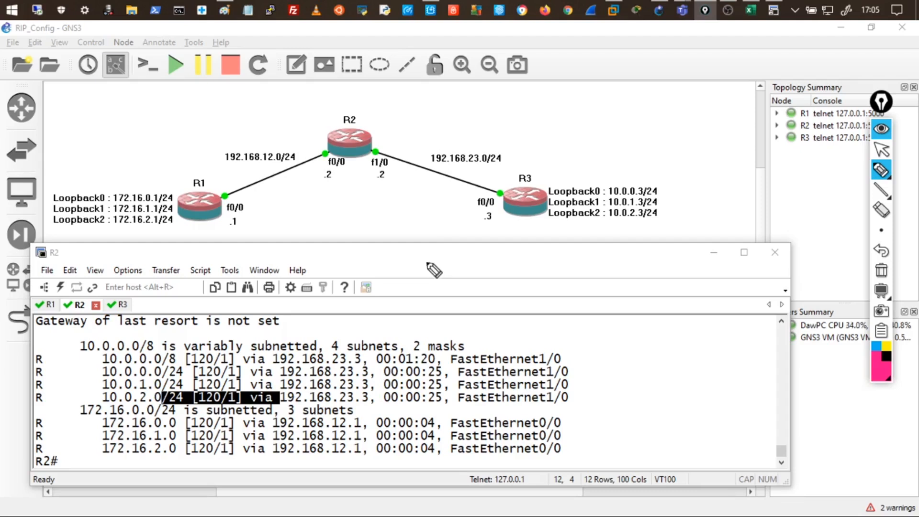
drag(413, 256, 444, 269)
mouse_move(448, 242)
mouse_down()
mouse_move(435, 250)
mouse_move(519, 274)
mouse_up()
drag(493, 251, 516, 248)
drag(572, 261, 679, 265)
drag(598, 278, 531, 280)
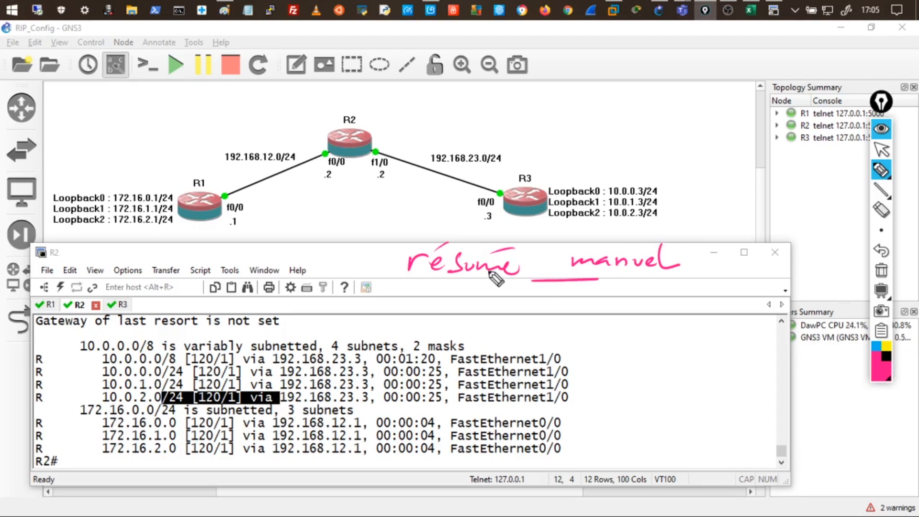
drag(439, 282, 454, 277)
drag(664, 195, 675, 196)
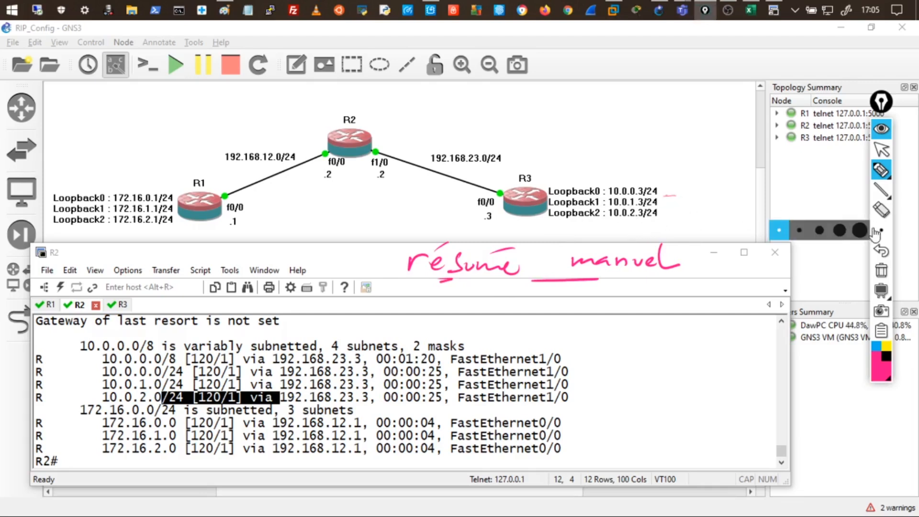
drag(563, 172, 522, 159)
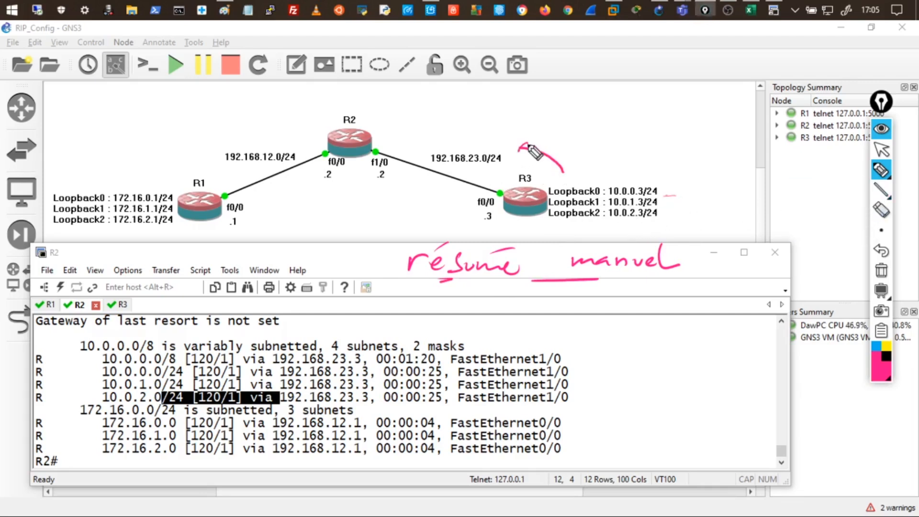
drag(173, 170, 216, 149)
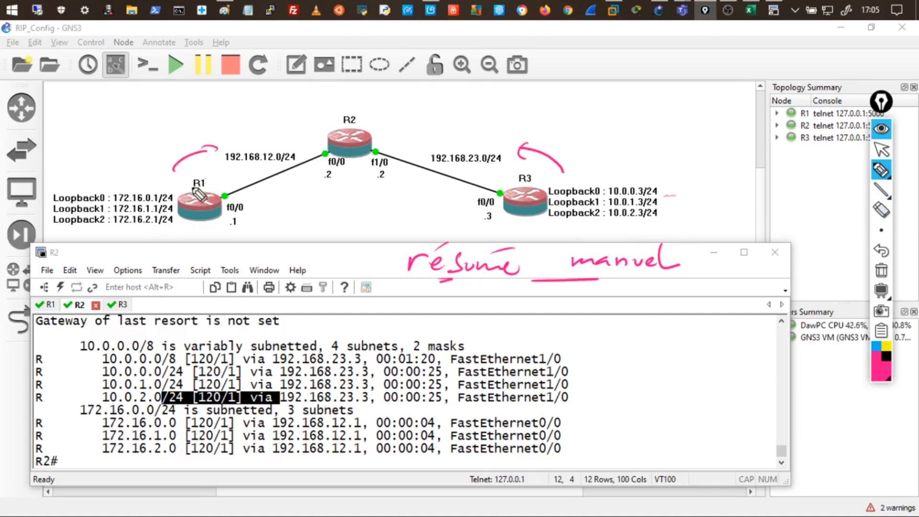
mouse_move(160, 184)
mouse_down()
mouse_move(139, 184)
mouse_move(108, 203)
mouse_move(103, 228)
mouse_move(173, 225)
mouse_move(182, 188)
mouse_move(185, 226)
mouse_up()
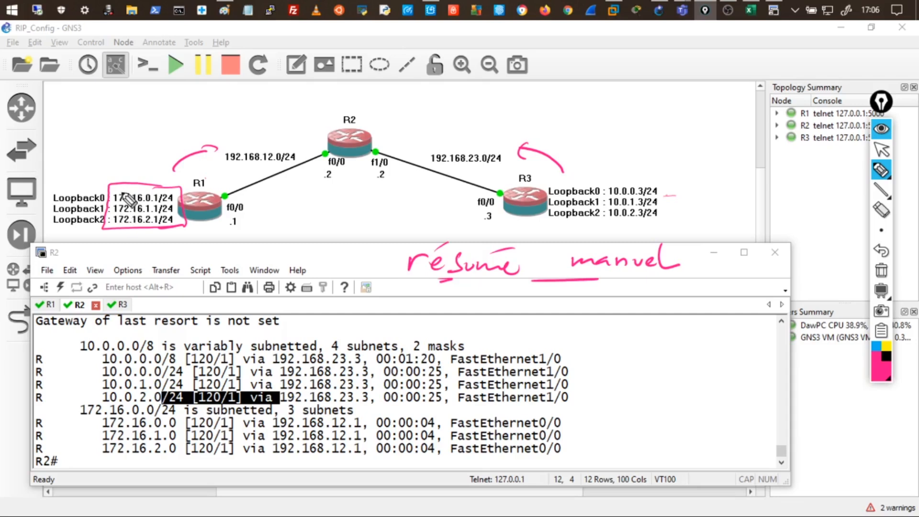
drag(115, 175, 97, 177)
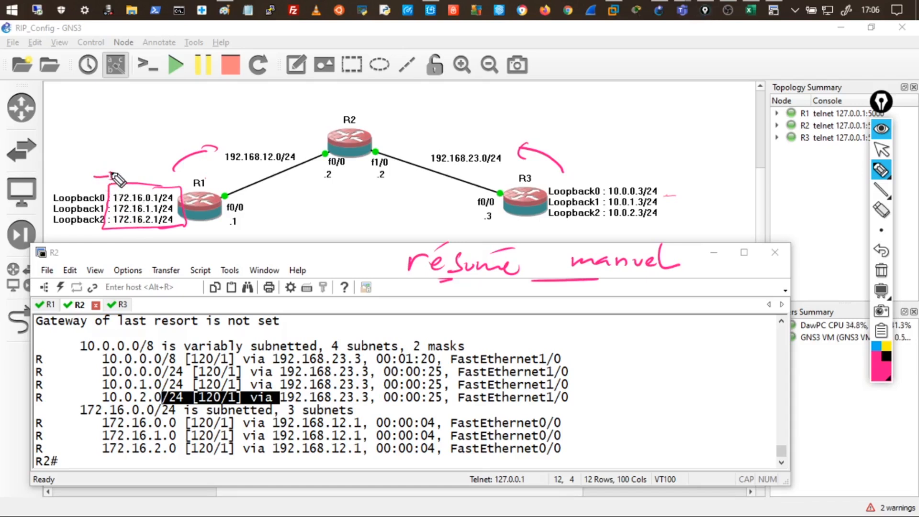
drag(112, 175, 171, 176)
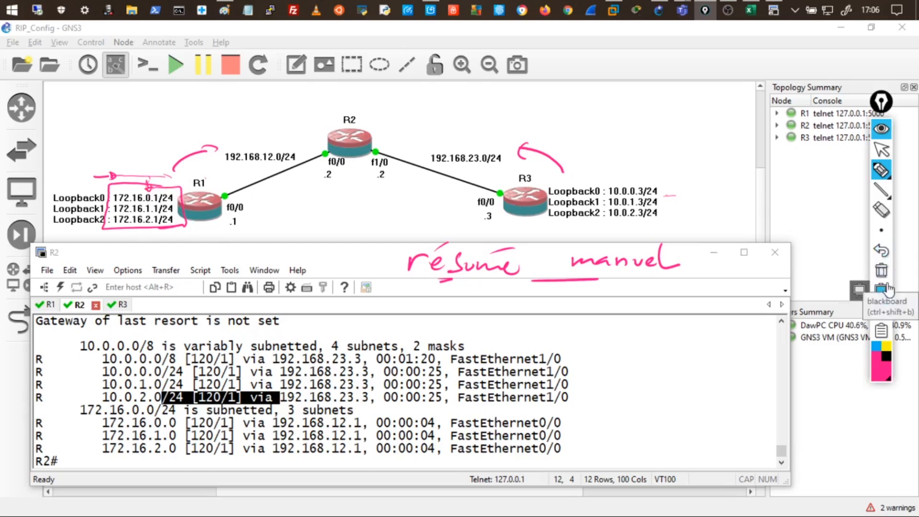
click(881, 271)
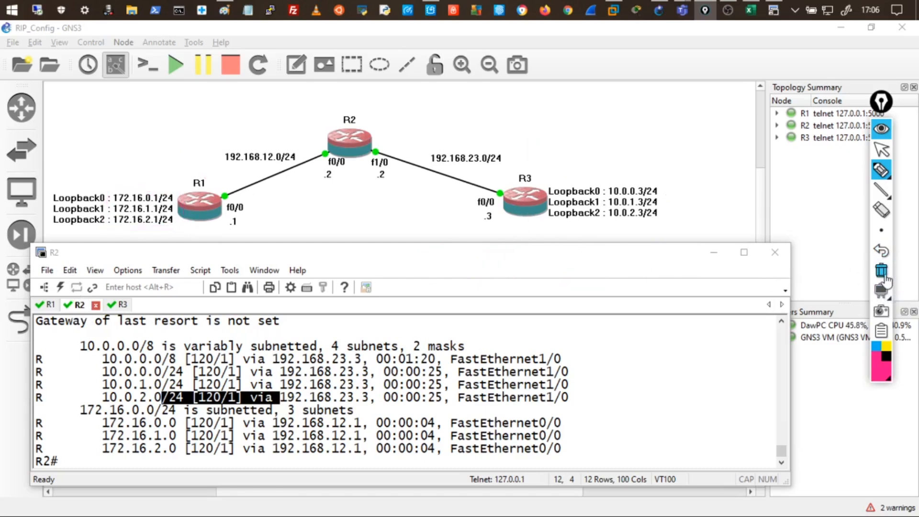
Switch Epic Pen to the blackboard and handwrite 172.16.0.0 on the first line.
click(881, 290)
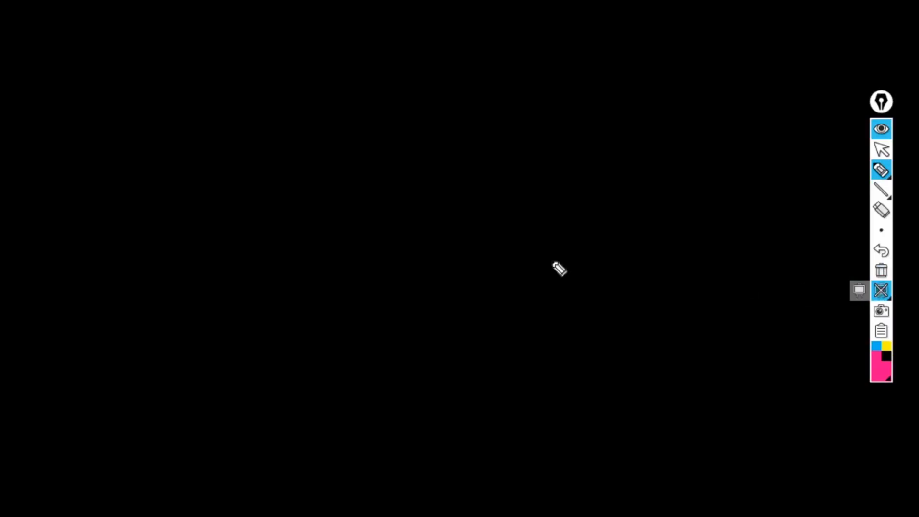
drag(104, 48, 102, 70)
drag(116, 51, 130, 71)
drag(146, 54, 164, 66)
click(175, 64)
mouse_move(184, 50)
mouse_down()
mouse_move(186, 62)
mouse_move(287, 51)
mouse_up()
click(266, 57)
Handwrite 172.16.1.0 and 172.16.2.0 on the next two lines of the board.
mouse_move(101, 89)
mouse_down()
mouse_move(99, 103)
mouse_move(182, 100)
mouse_up()
click(167, 100)
mouse_move(202, 84)
mouse_down()
mouse_move(200, 98)
mouse_move(290, 89)
mouse_up()
click(227, 97)
click(270, 96)
mouse_move(95, 125)
mouse_down()
mouse_move(92, 148)
mouse_move(153, 143)
mouse_up()
click(168, 138)
drag(185, 119, 185, 139)
drag(205, 123, 196, 136)
click(225, 136)
mouse_move(258, 128)
mouse_down()
mouse_move(263, 144)
mouse_move(276, 142)
mouse_up()
mouse_move(313, 124)
mouse_down()
mouse_move(301, 130)
mouse_move(312, 124)
mouse_up()
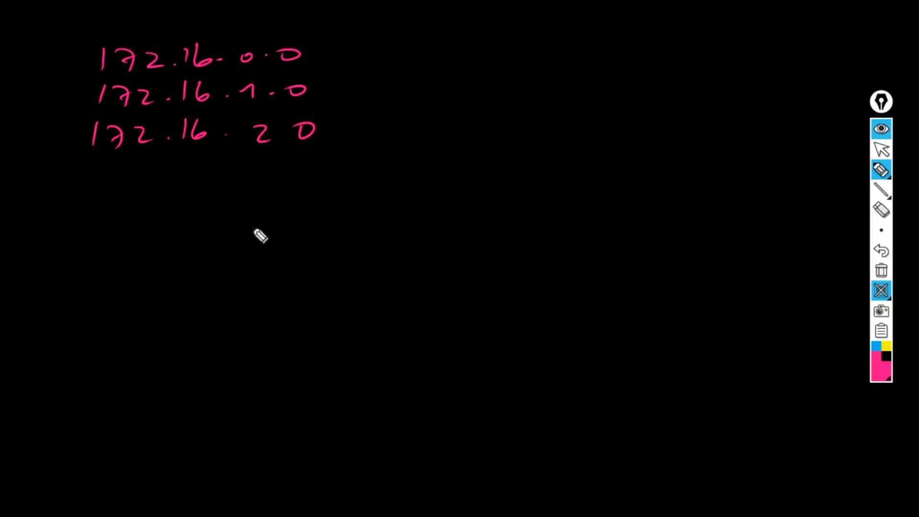
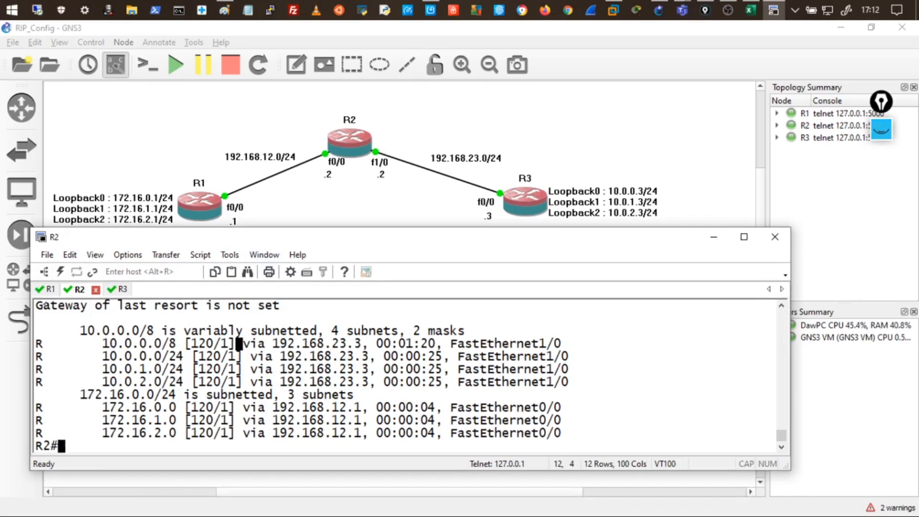
In R1's console session, enter global configuration mode with conf t.
click(46, 289)
key(Return)
key(Return)
key(Return)
key(Return)
key(Return)
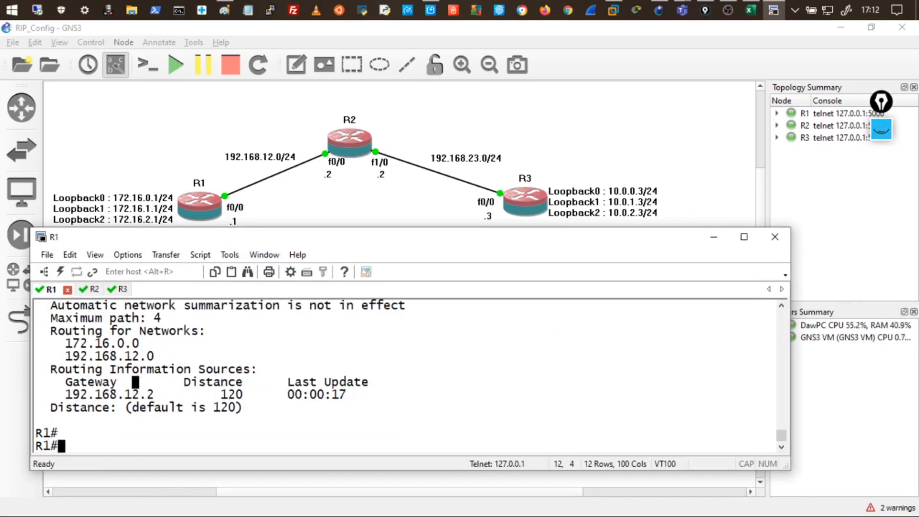
text(conf t)
key(Return)
key(Return)
key(Return)
key(Return)
key(Return)
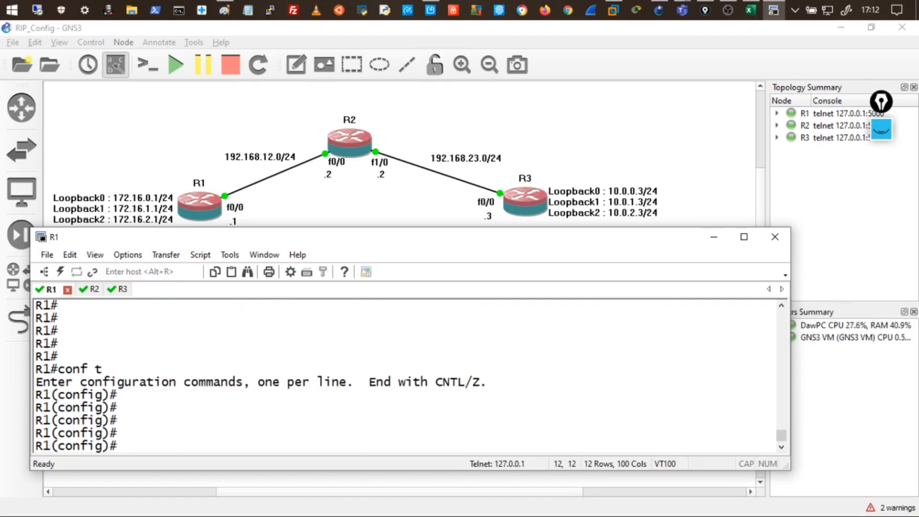
click(881, 134)
mouse_move(891, 176)
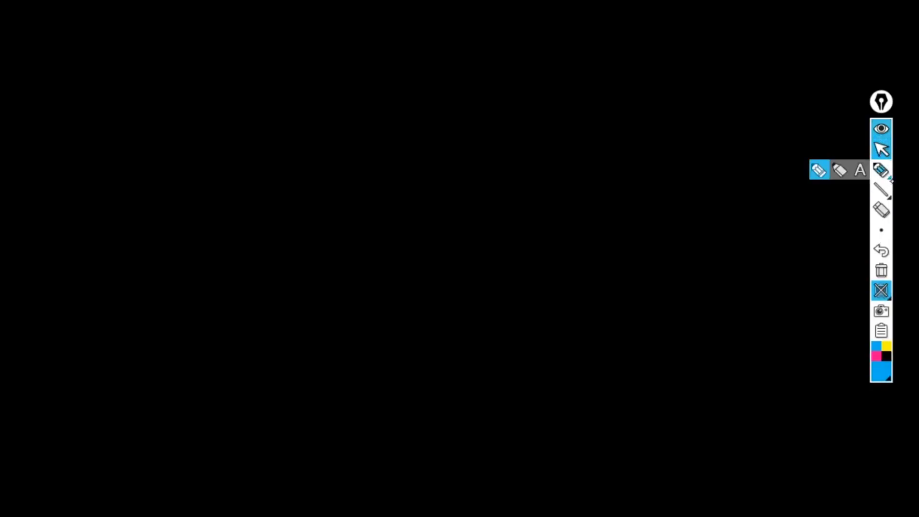
click(881, 291)
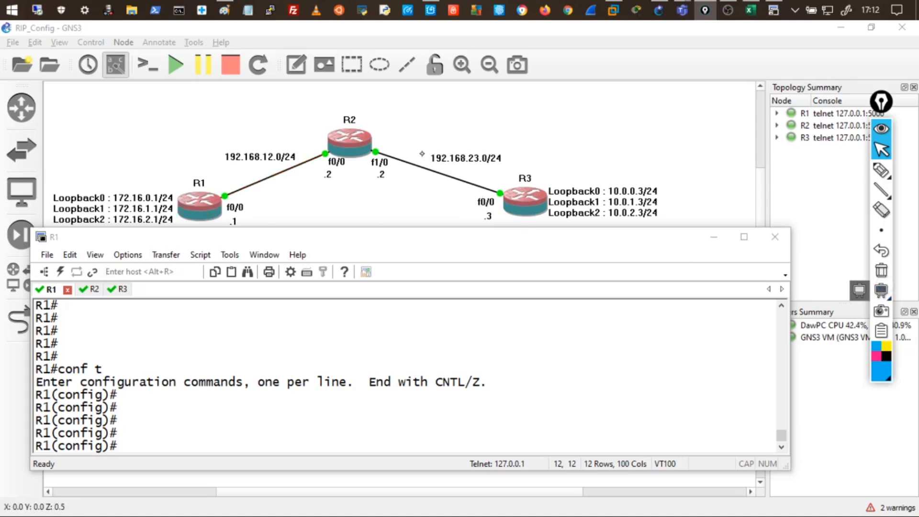
click(881, 170)
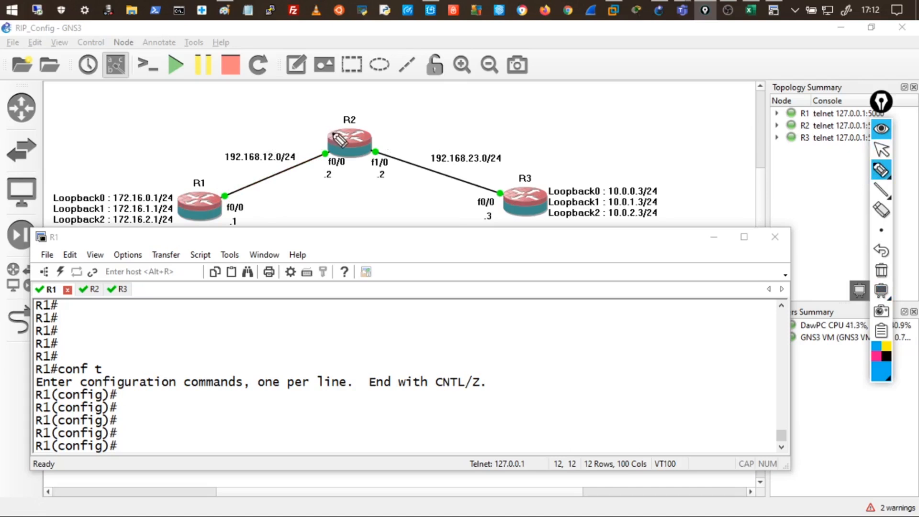
drag(233, 191, 230, 190)
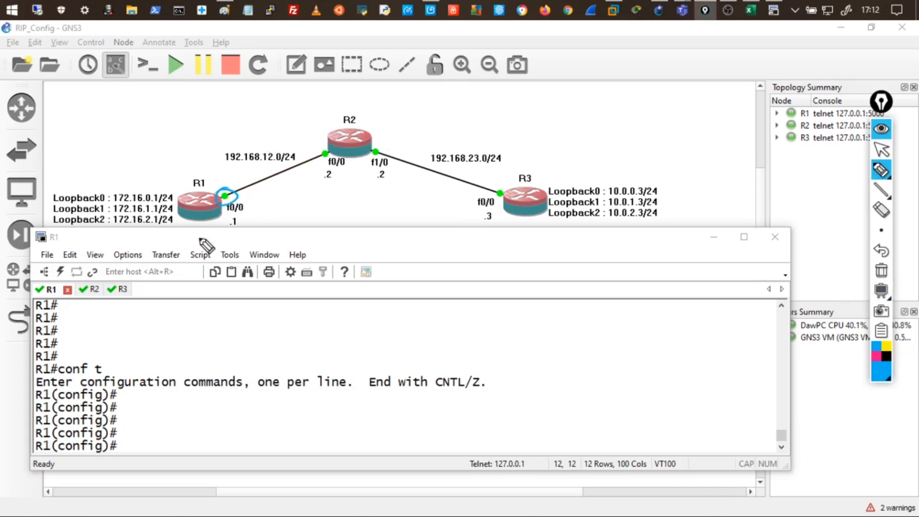
mouse_move(242, 197)
mouse_down()
mouse_move(286, 185)
mouse_move(299, 171)
mouse_up()
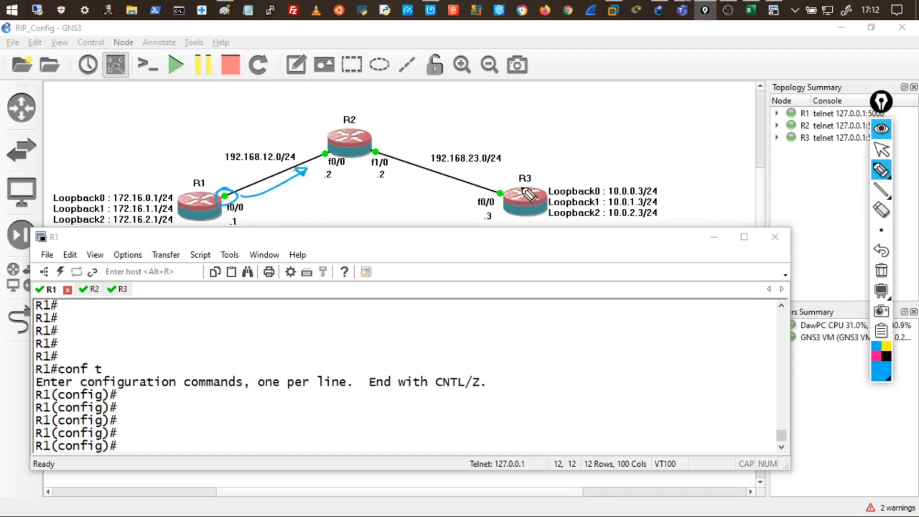
drag(538, 175, 541, 178)
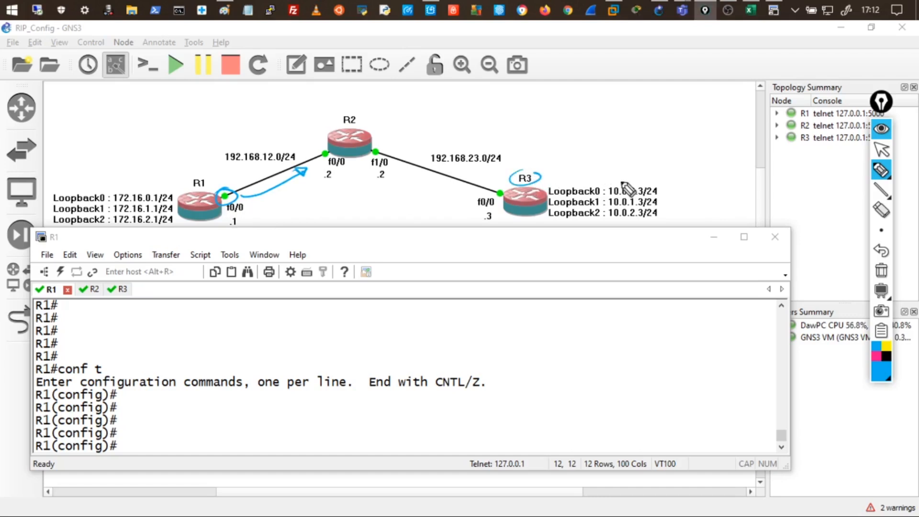
drag(617, 181, 621, 219)
drag(669, 200, 665, 210)
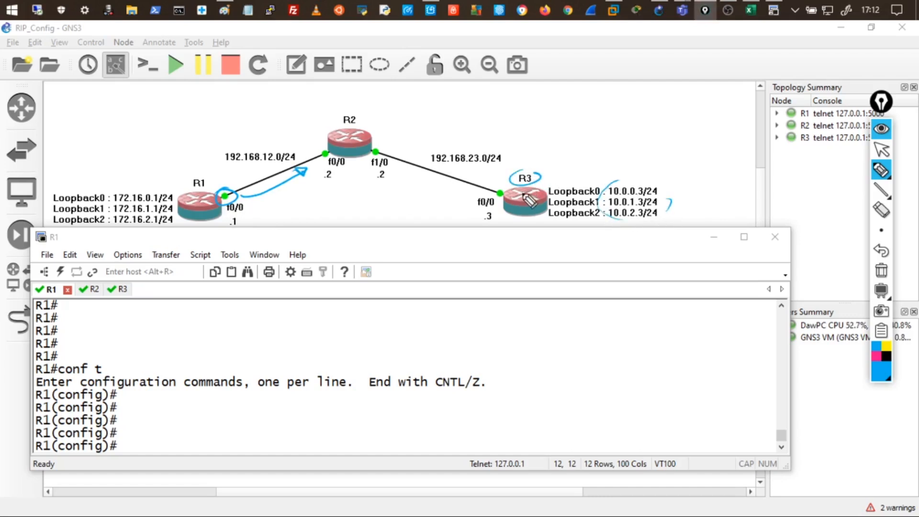
drag(501, 188, 449, 186)
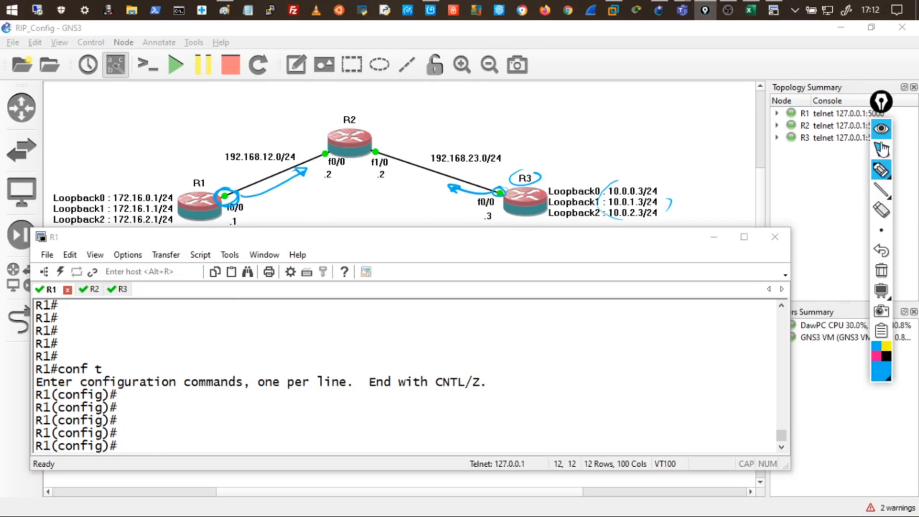
click(880, 271)
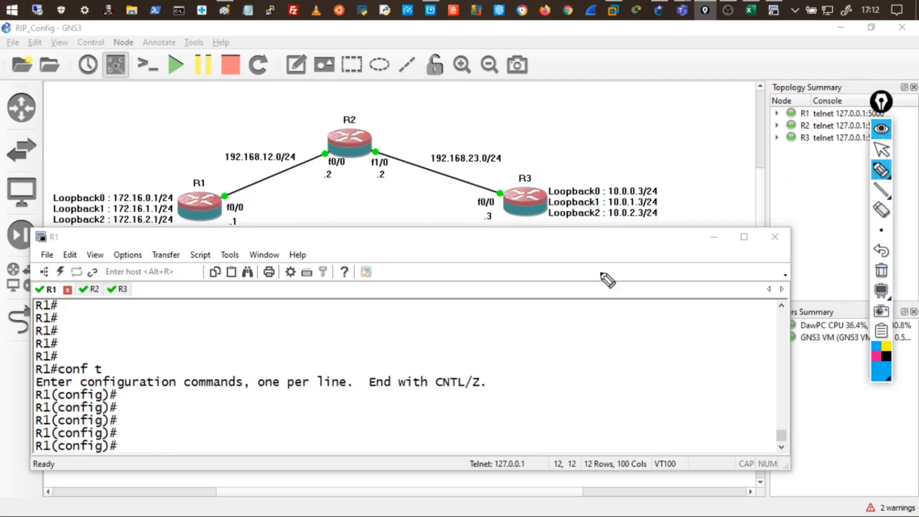
click(881, 128)
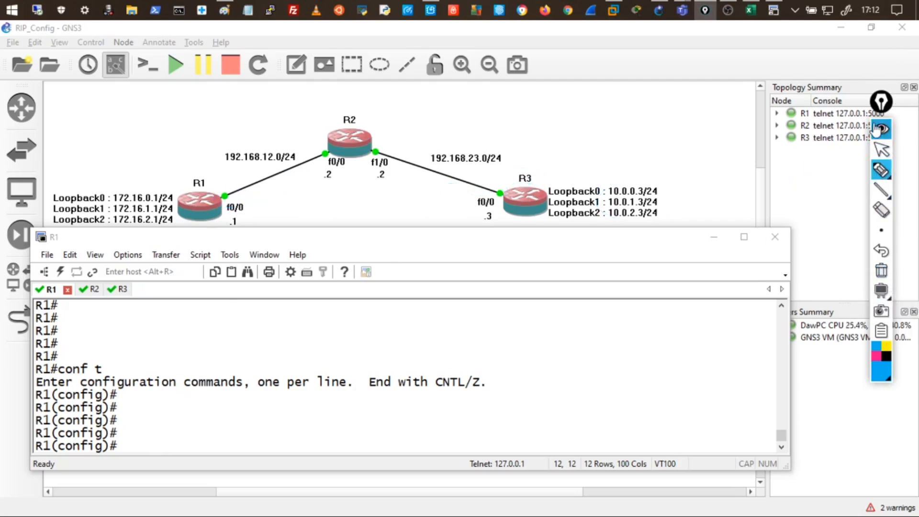
click(665, 328)
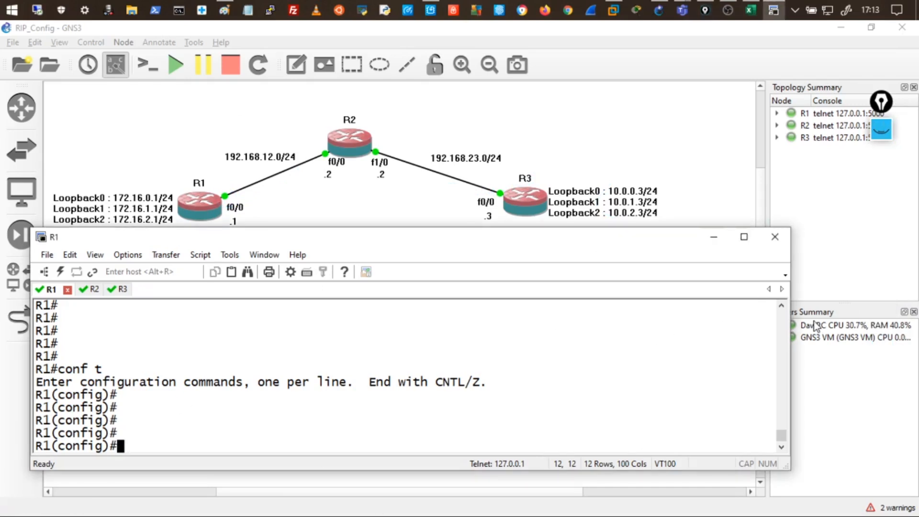
On R1's f0/0, type ip summary-address 172.16.0.0 255.255.252.0.
text(int f0/0)
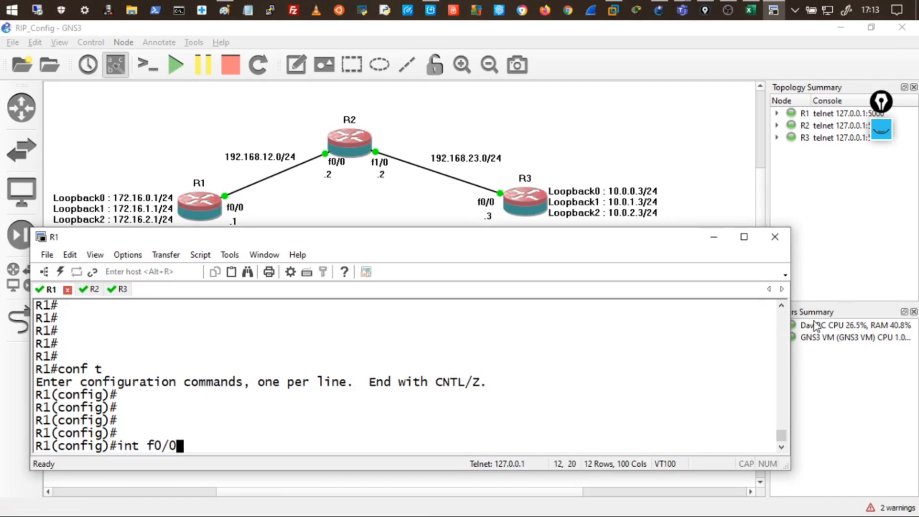
key(Return)
text(ip)
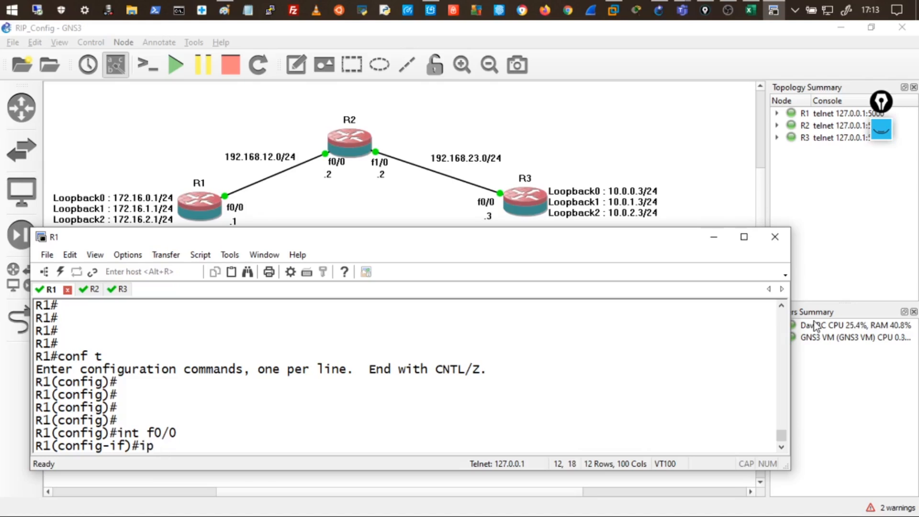
text( summary-address)
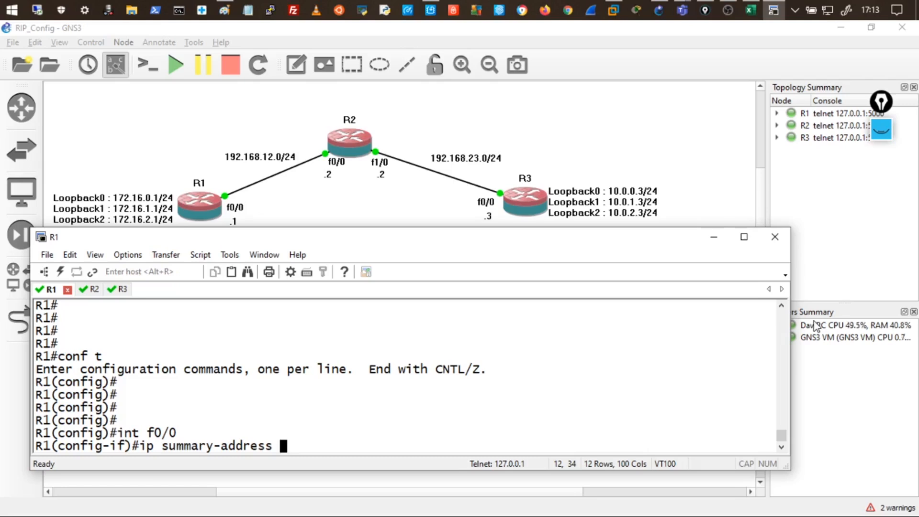
text( 172.16)
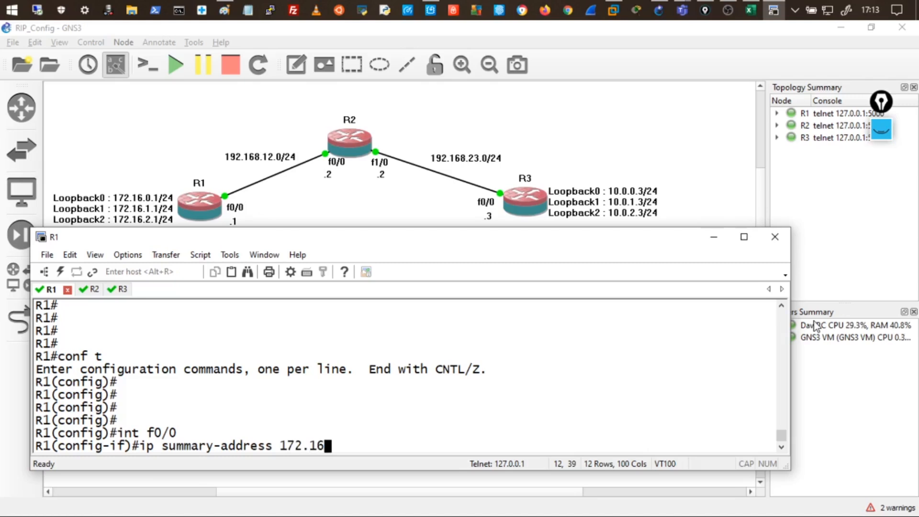
text(.0.0.)
key(BackSpace)
text(255.255.252.0)
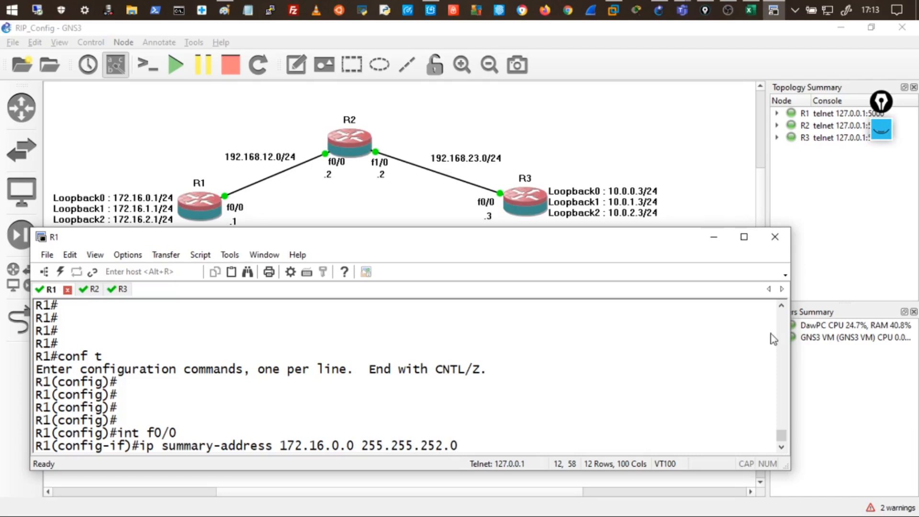
Highlight the 252 mask, f0/0 and summary address, then submit the command, which is rejected.
drag(442, 446, 429, 446)
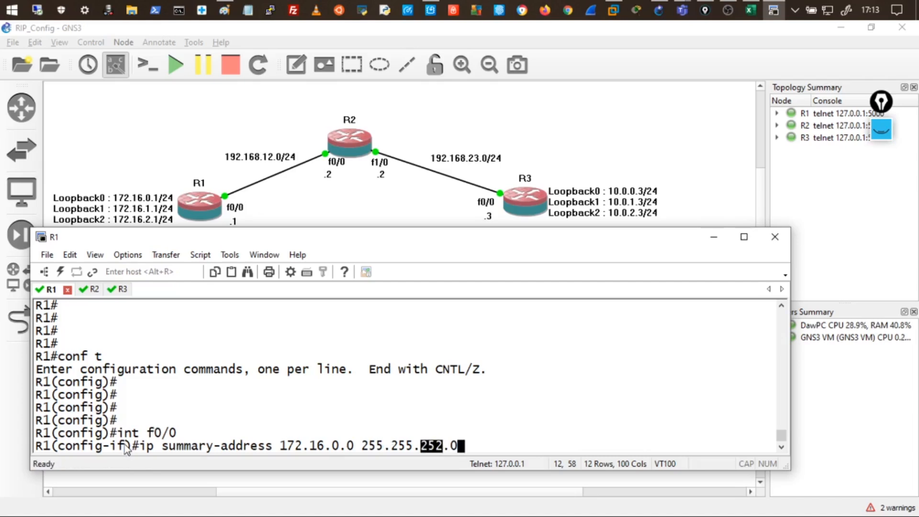
drag(176, 433, 149, 433)
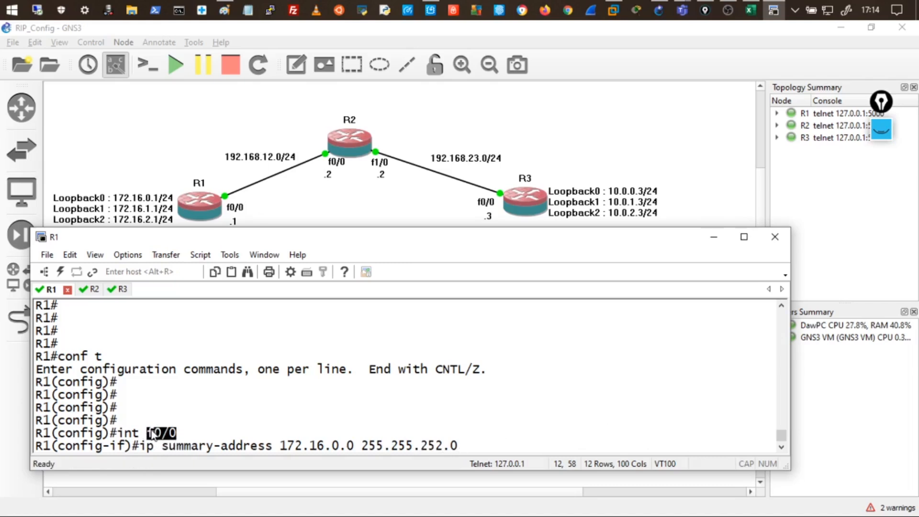
drag(284, 445, 320, 449)
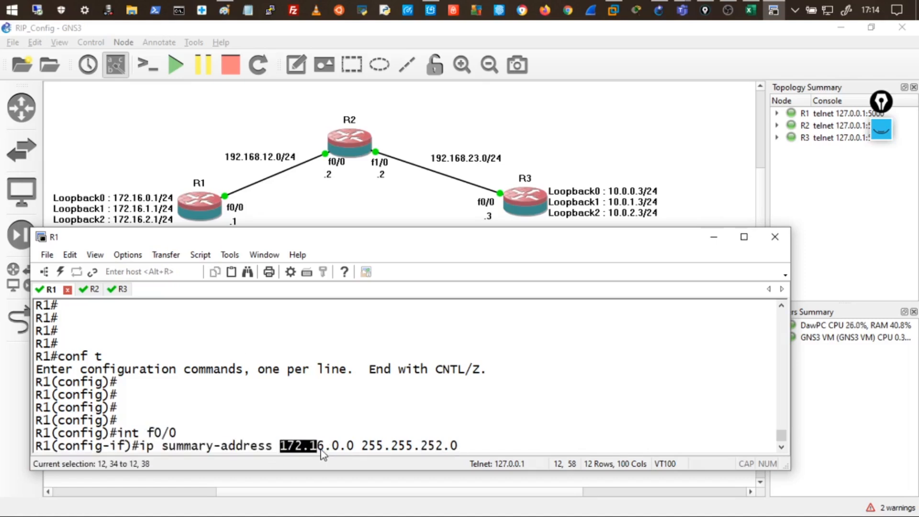
click(322, 453)
key(Return)
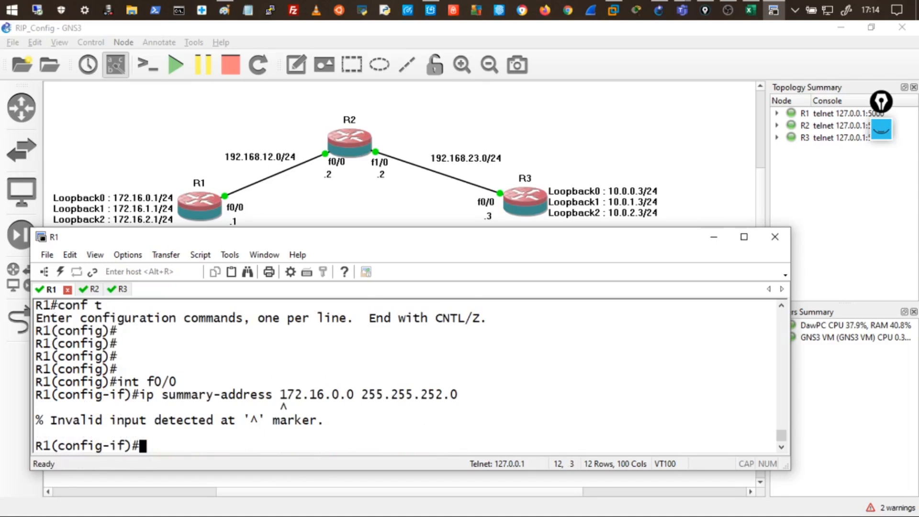
Correct the recalled command to ip summary-address rip 172.16.0.0 255.255.252.0 and apply it.
key(Up)
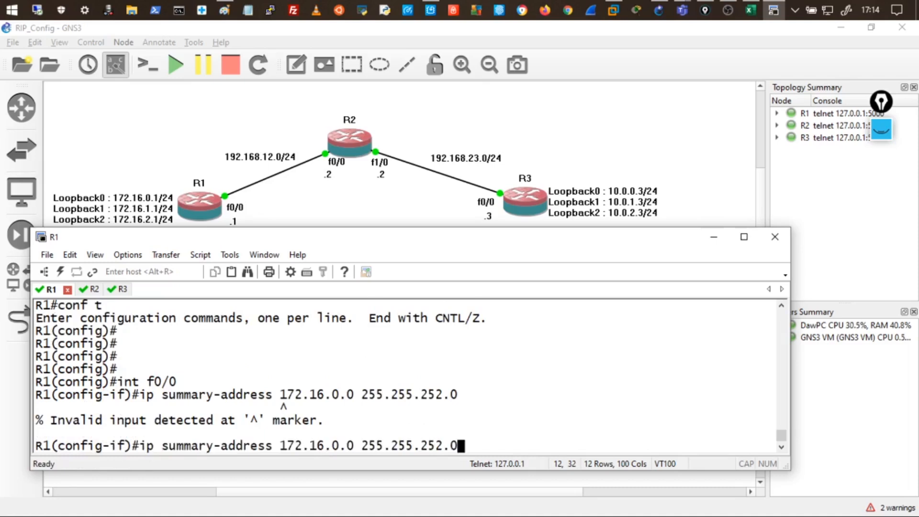
key(Left)
key(Left)
key(Left)
key(Left)
key(Left)
key(Left)
key(Left)
key(Left)
key(Left)
key(Left)
key(Left)
key(Left)
key(Left)
key(Left)
key(Left)
key(Left)
key(Left)
key(Left)
key(Left)
key(Left)
text(rip)
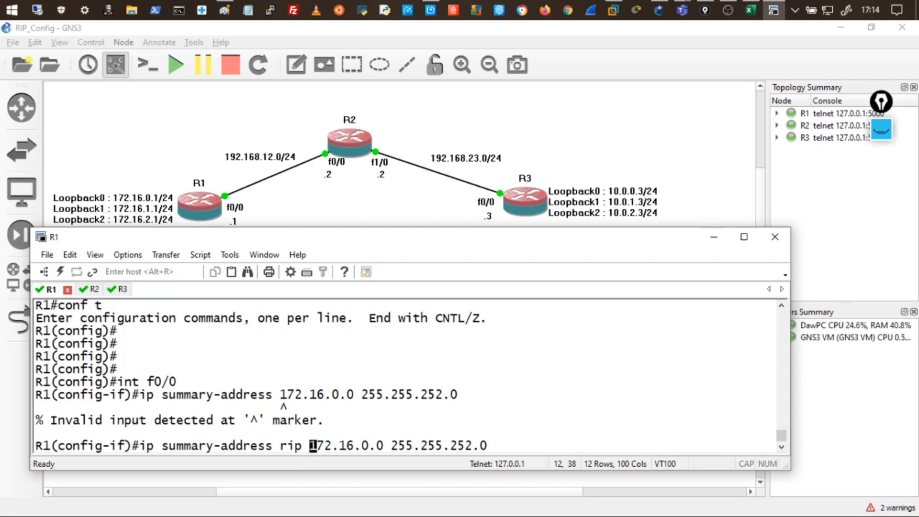
key(Return)
key(Return)
key(Return)
key(Return)
key(Return)
key(Return)
key(Return)
key(Return)
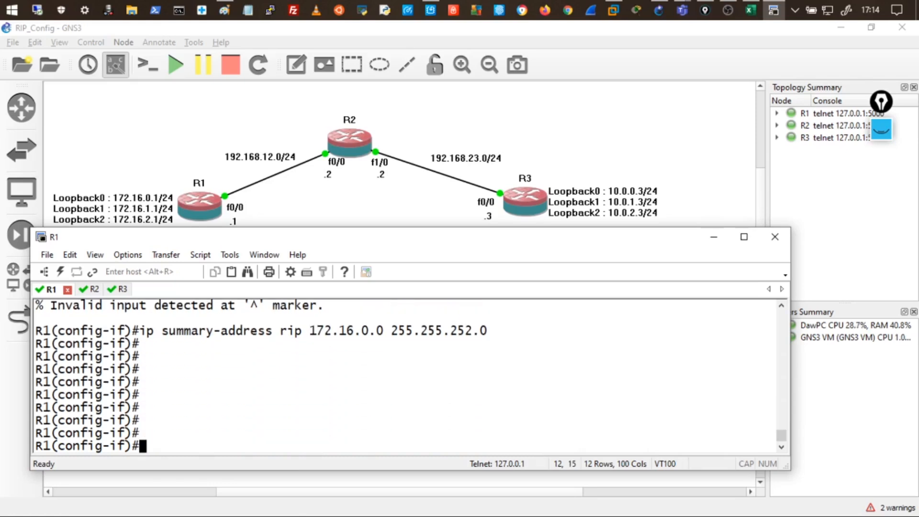
key(Return)
key(Return)
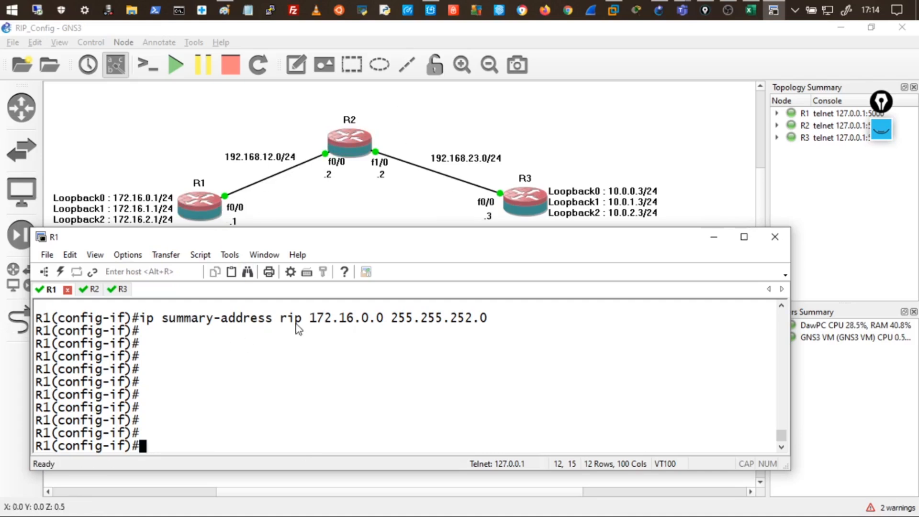
Rerun show ip route rip on R2 and highlight 172.16.0.0/22 via 192.168.12.1.
click(94, 290)
key(Up)
key(Return)
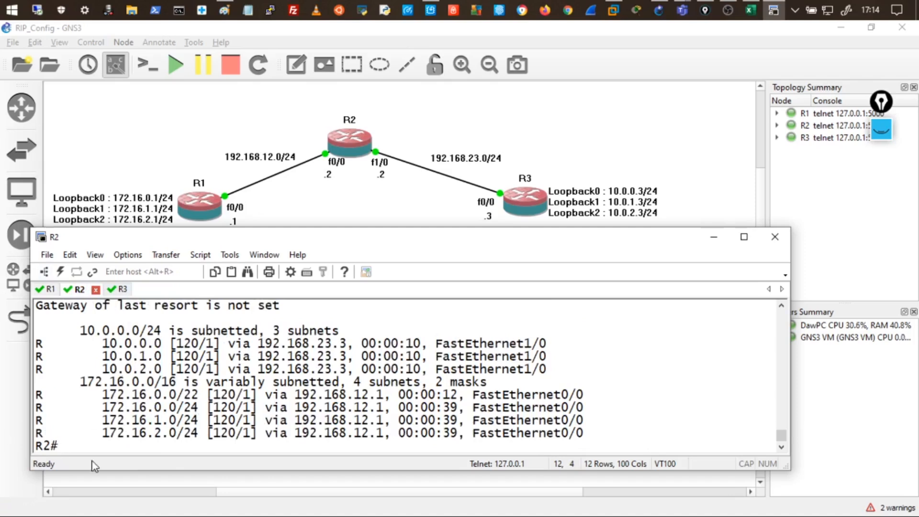
drag(103, 396, 210, 403)
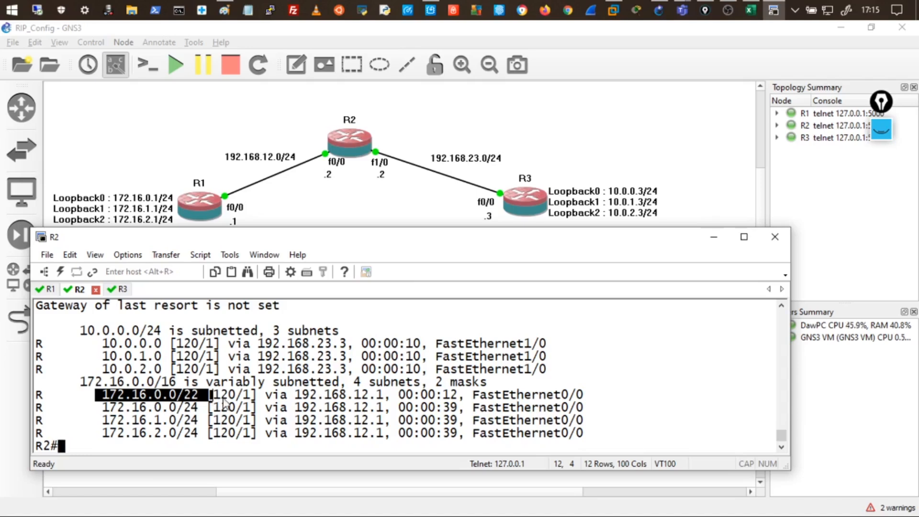
mouse_move(370, 400)
mouse_down()
mouse_move(351, 400)
mouse_move(383, 400)
mouse_move(372, 398)
mouse_up()
Refresh R2's RIP routes twice and highlight the aging timers of the 172.16 /24 routes.
key(Up)
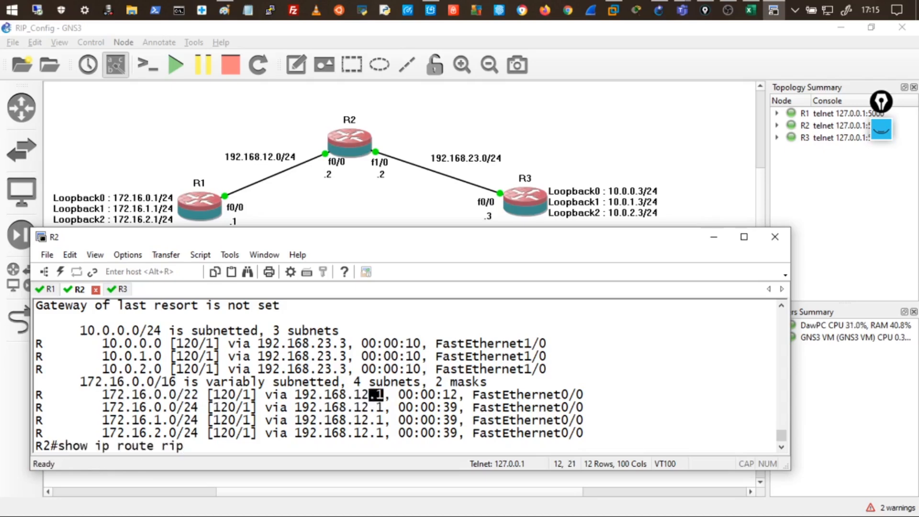
key(Return)
key(Up)
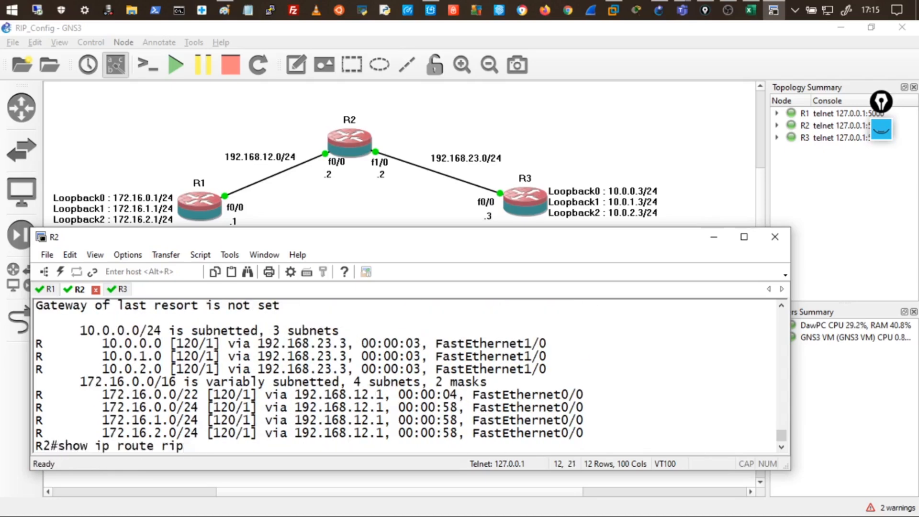
key(Return)
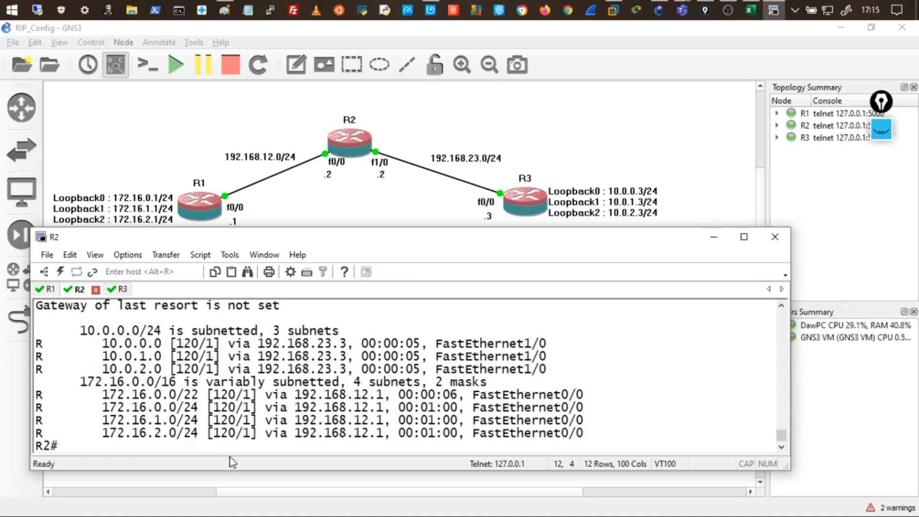
drag(427, 411, 451, 439)
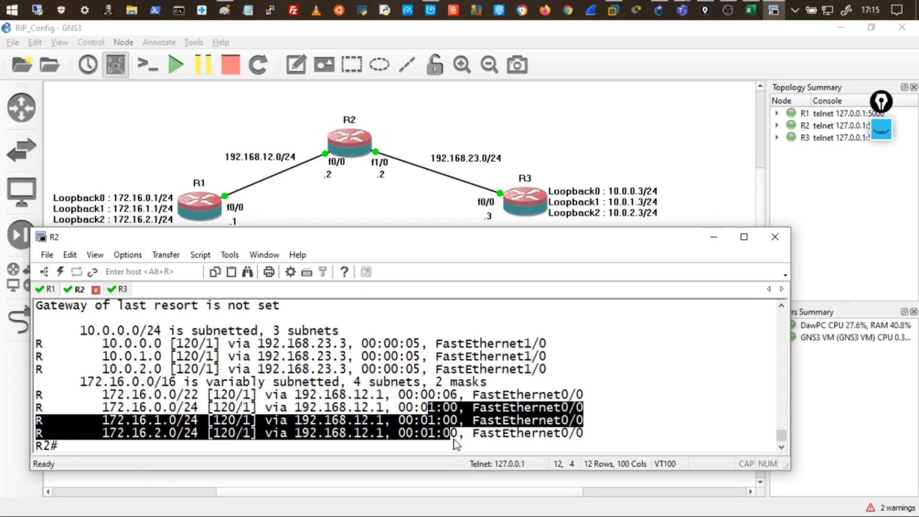
Refresh R2's RIP routes again and mark the 172.16.0.0/22 summary route.
key(Up)
key(Return)
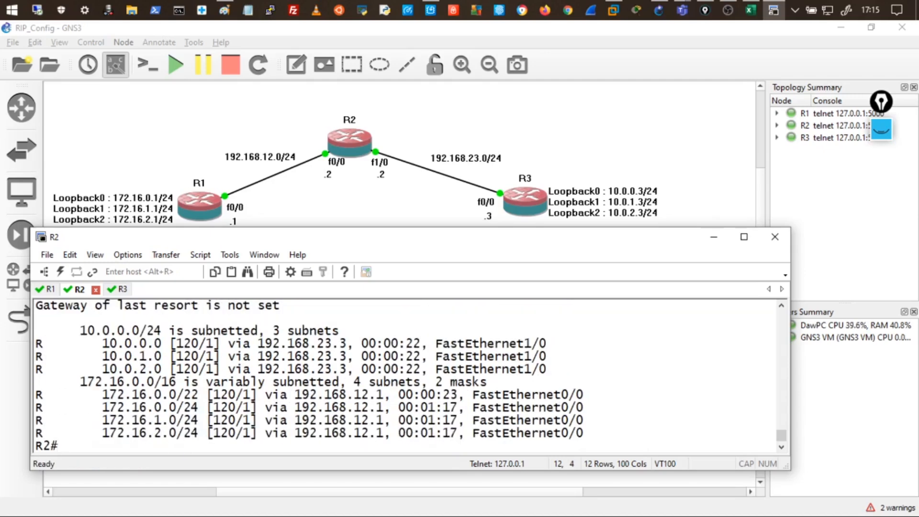
key(Up)
key(Return)
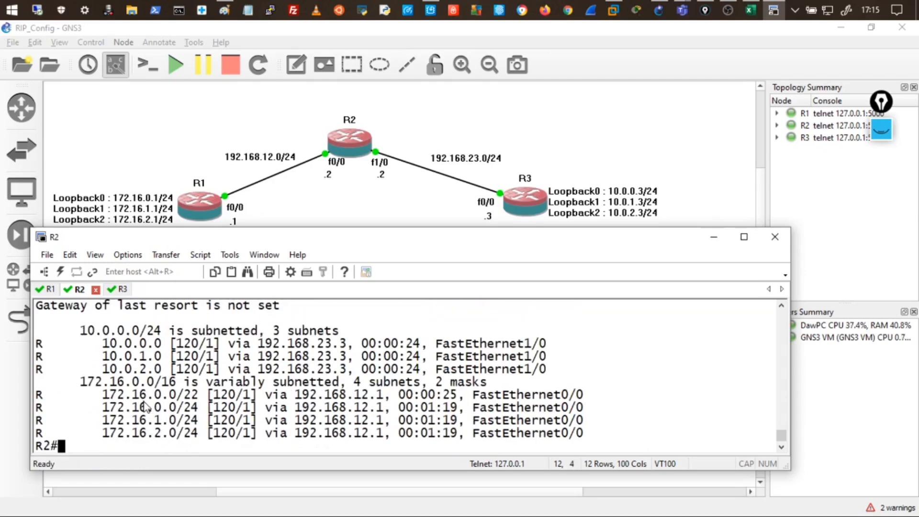
drag(101, 400, 205, 397)
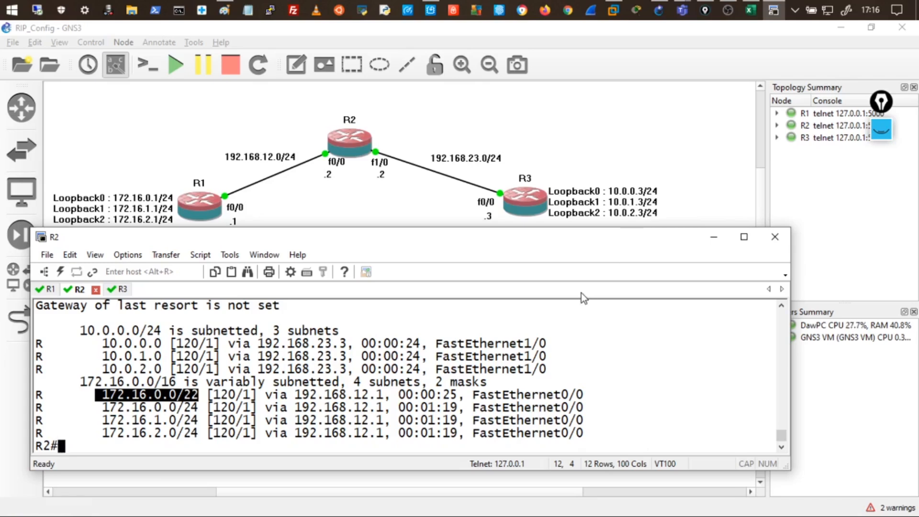
On R3, leave router configuration and enter interface f0/0 configuration.
click(117, 289)
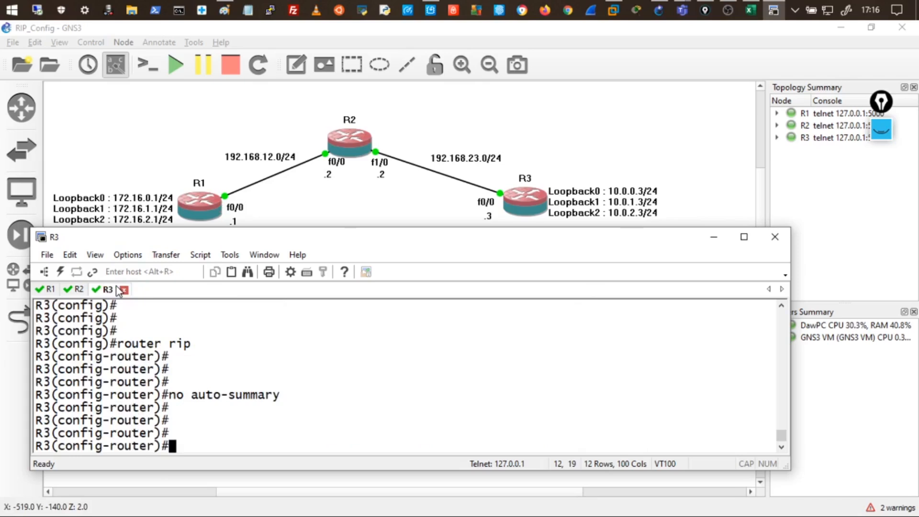
text(exit)
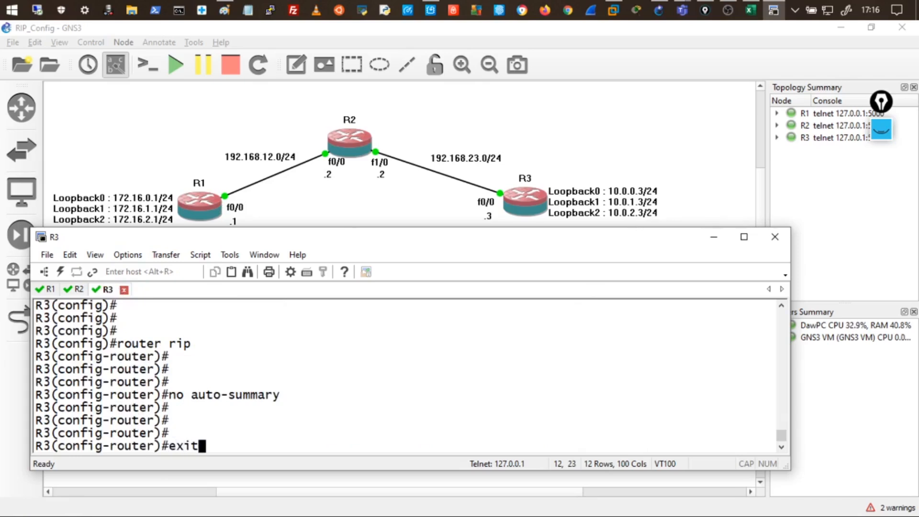
key(Return)
key(Return)
key(Return)
key(Return)
key(Return)
key(Return)
key(Return)
text(in)
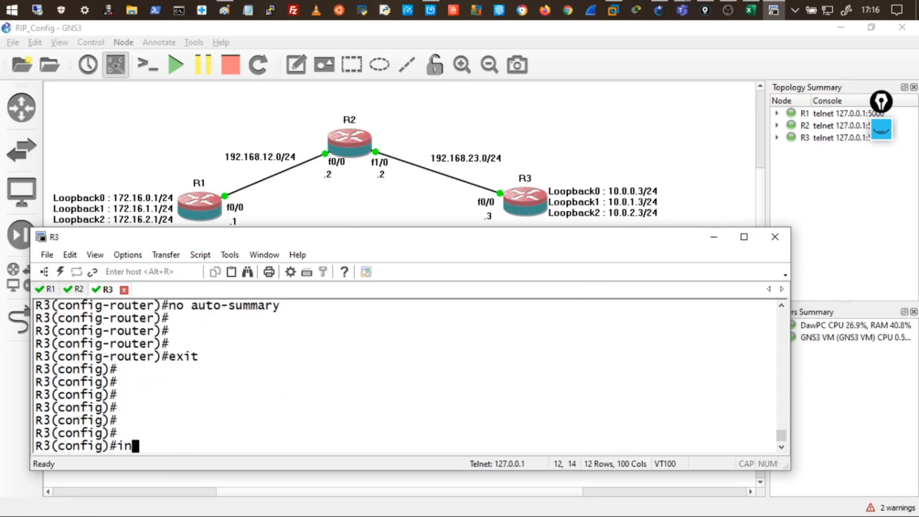
text(t f0/0)
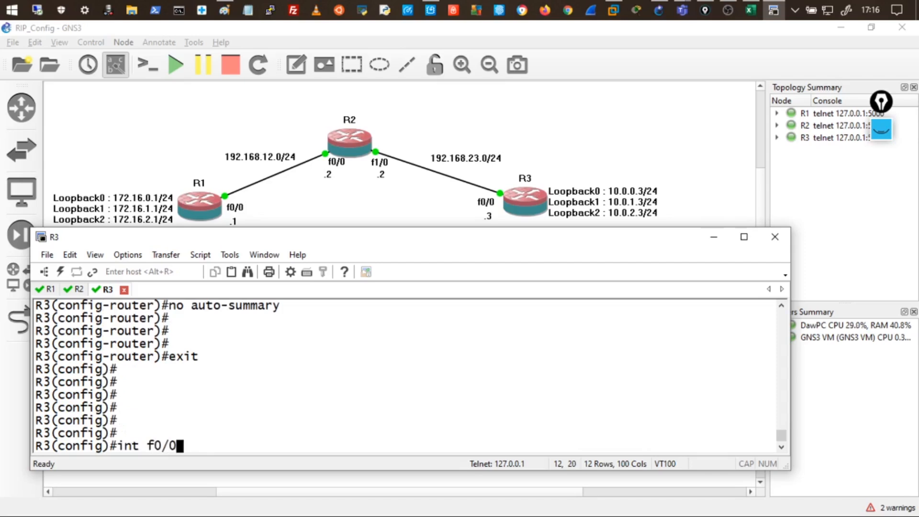
key(Return)
key(Return)
key(Return)
key(Return)
key(Return)
Apply ip summary-address rip 10.0.0.0 255.255.252.0 on R3's f0/0.
text(ip summa)
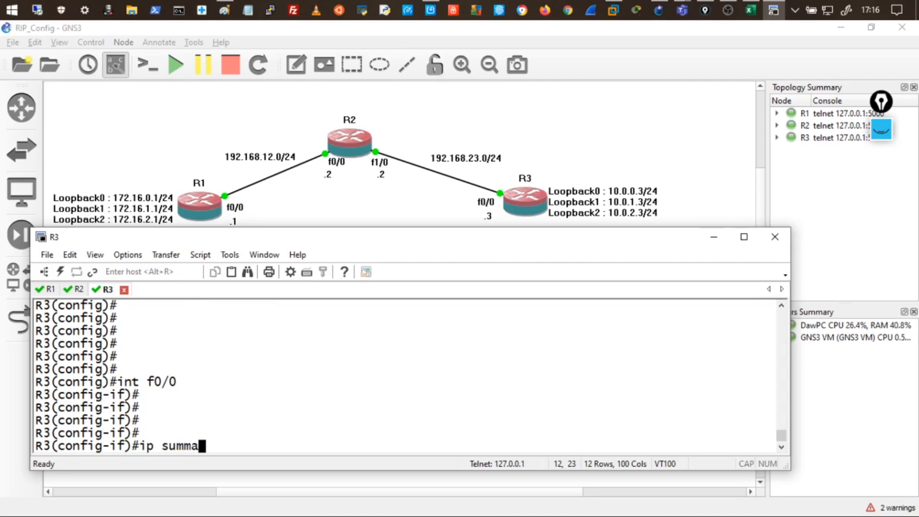
text(ry-address )
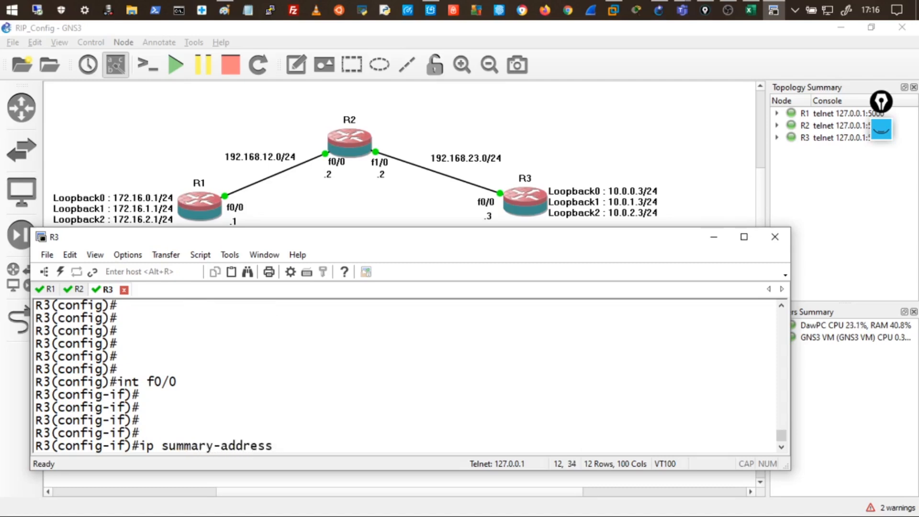
text(rip 180.0.0)
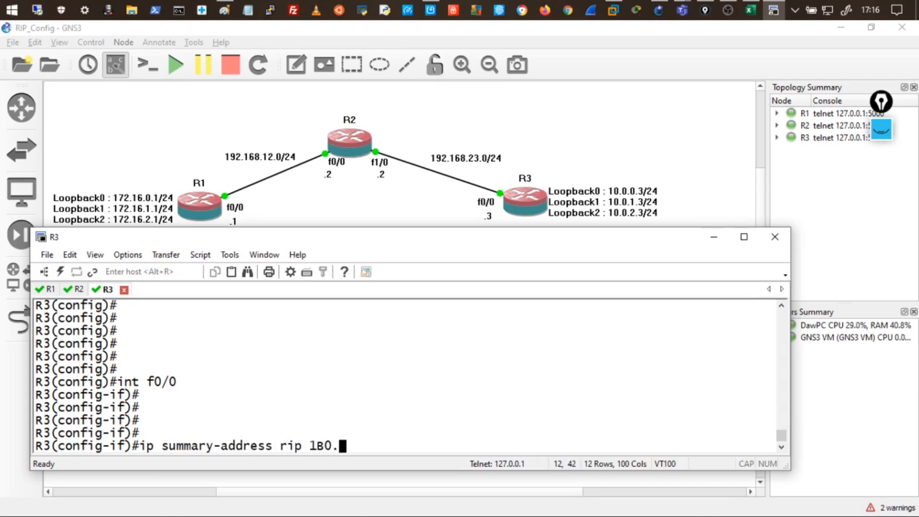
key(BackSpace)
key(BackSpace)
key(BackSpace)
key(BackSpace)
key(BackSpace)
key(BackSpace)
text(0)
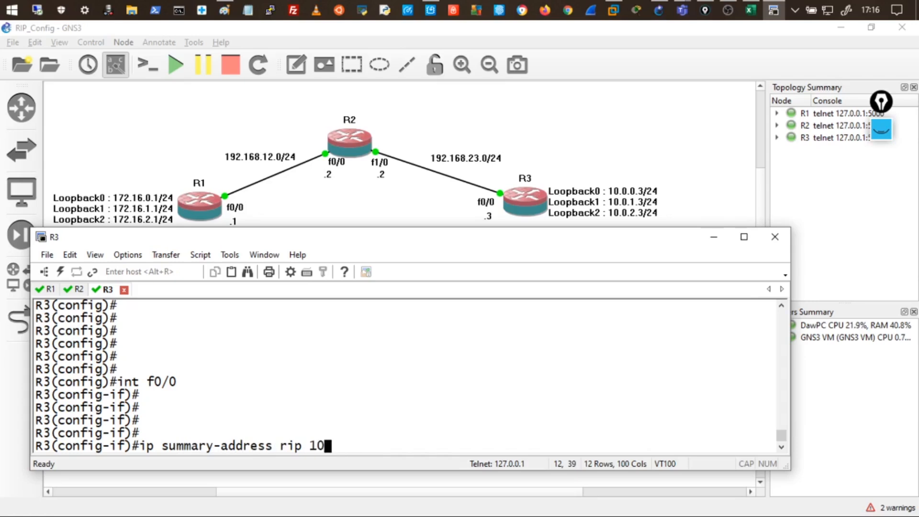
text(.0.0.0 255?)
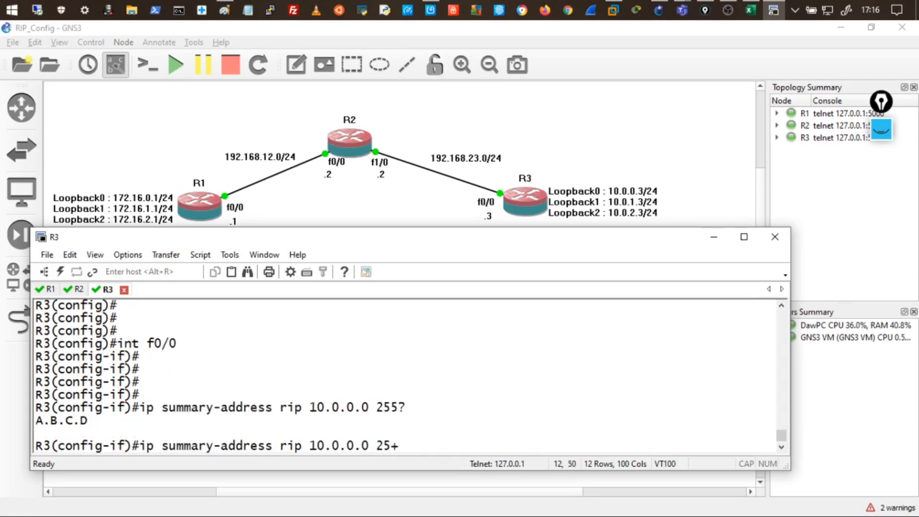
key(BackSpace)
text(5)
text(.255.252.0)
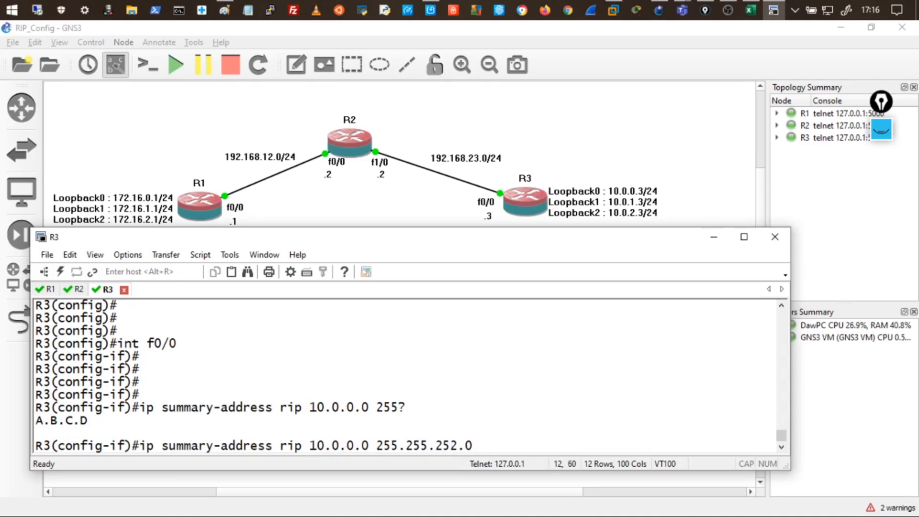
key(Return)
key(Return)
key(Return)
key(Return)
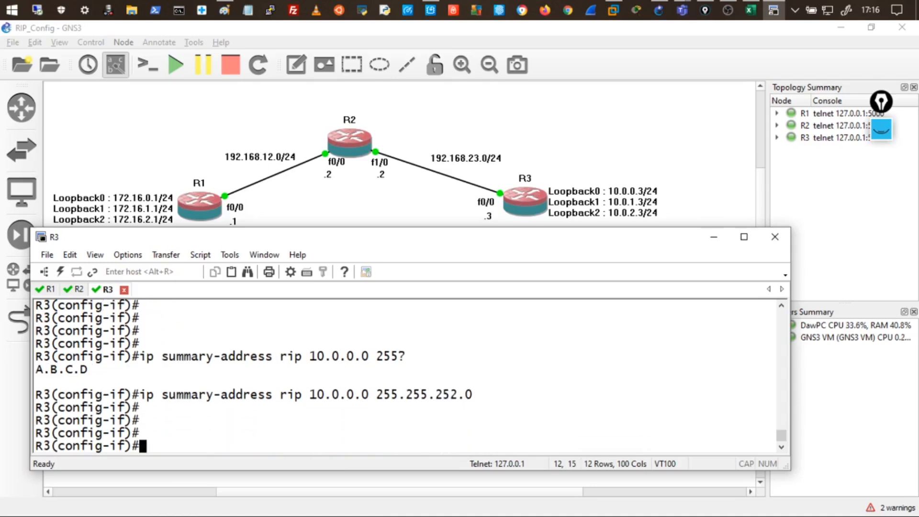
Minimize R3, bring R2's console back, and disconnect the duplicate R2 session.
click(354, 140)
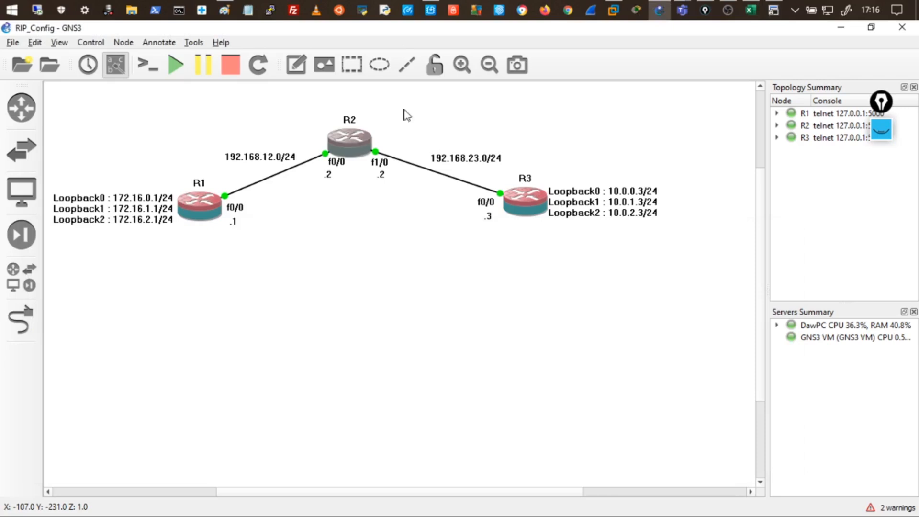
click(773, 10)
click(774, 10)
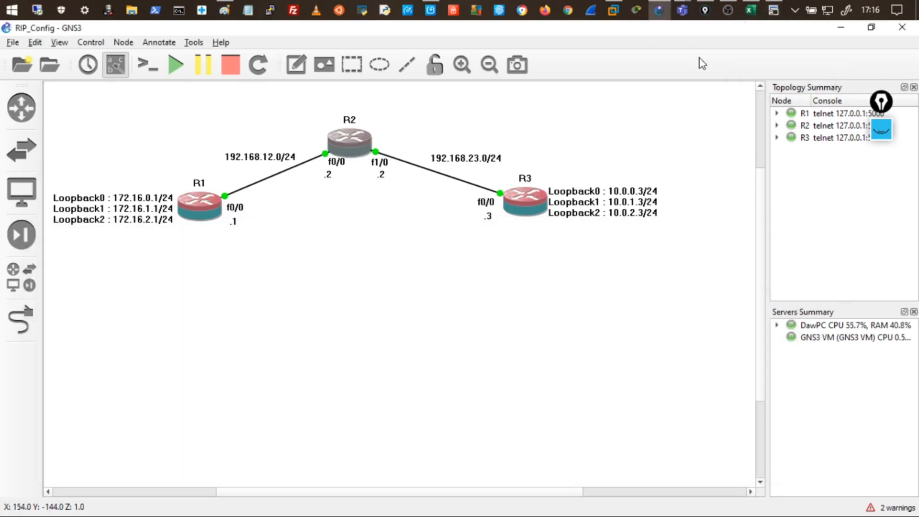
click(775, 11)
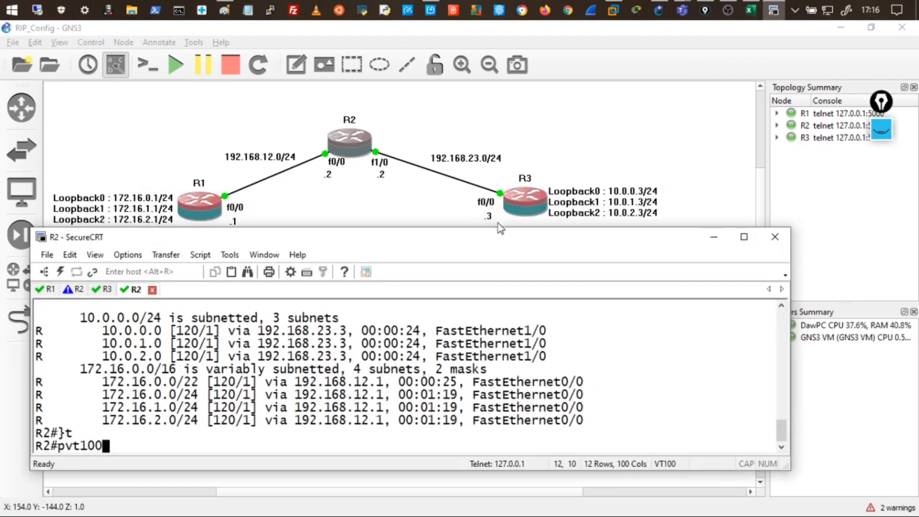
click(153, 289)
click(406, 386)
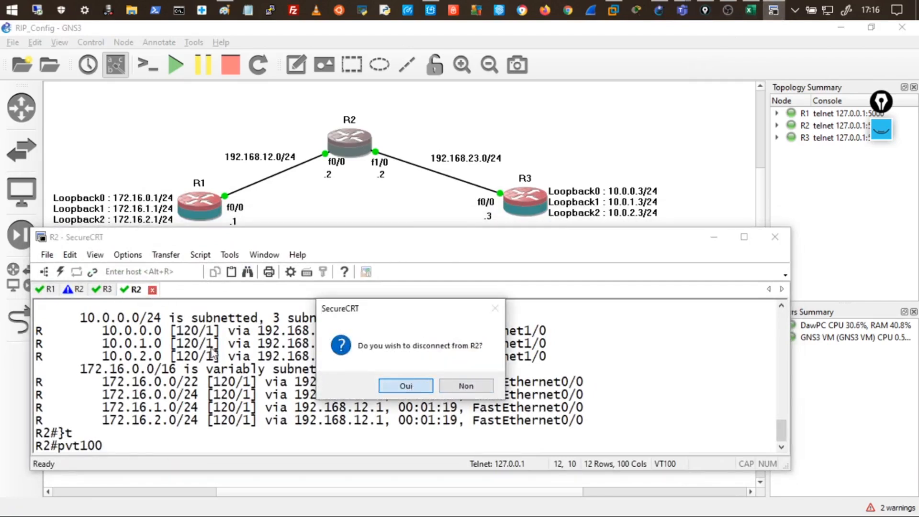
click(79, 289)
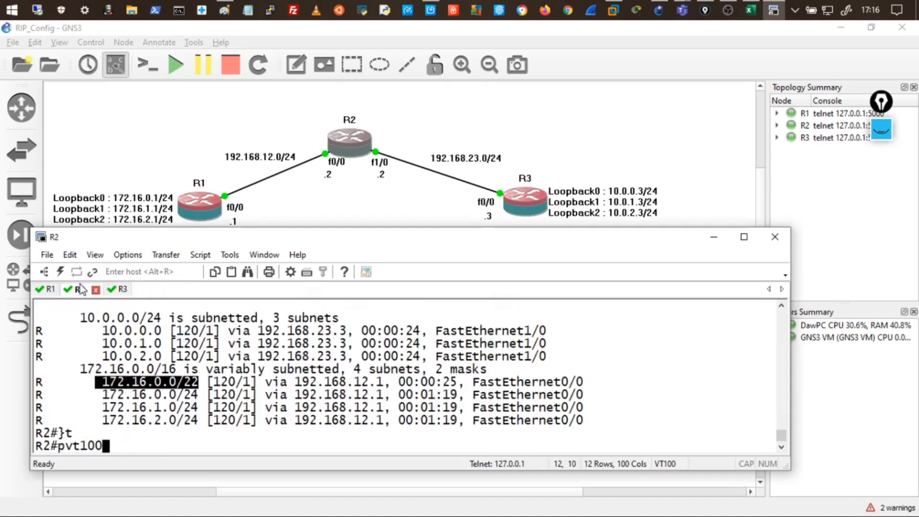
List R2's RIP routes and highlight 10.0.0.0/22 beside the three 10.0.x.0/24 routes.
click(178, 397)
key(BackSpace)
key(BackSpace)
key(BackSpace)
key(BackSpace)
key(BackSpace)
key(BackSpace)
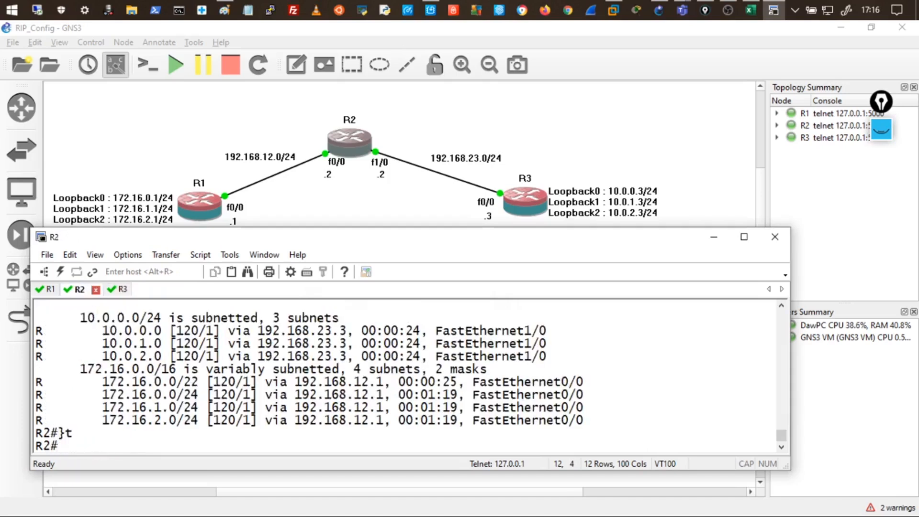
text(show ip rop)
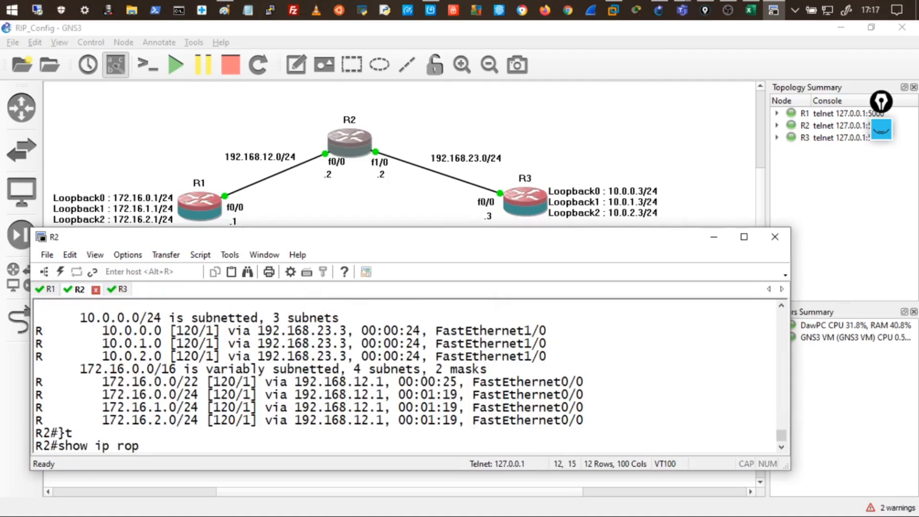
key(BackSpace)
key(BackSpace)
text(oute rip)
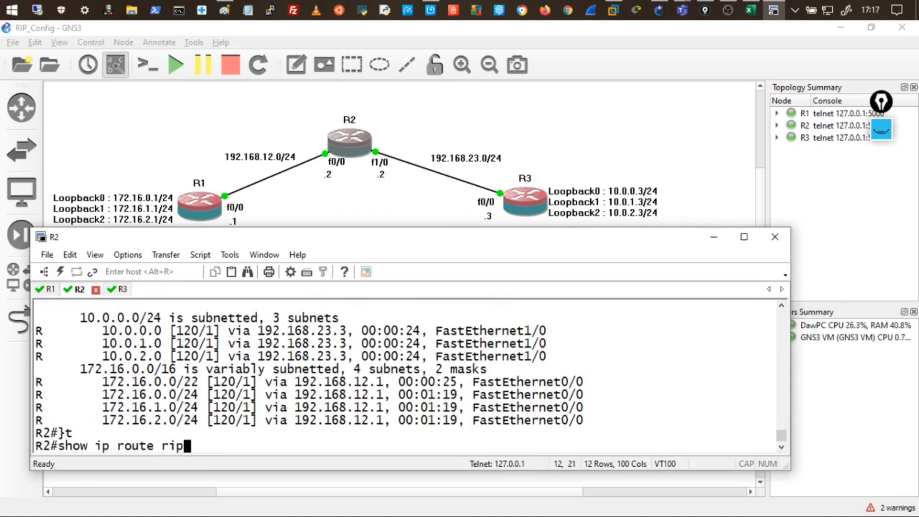
key(Return)
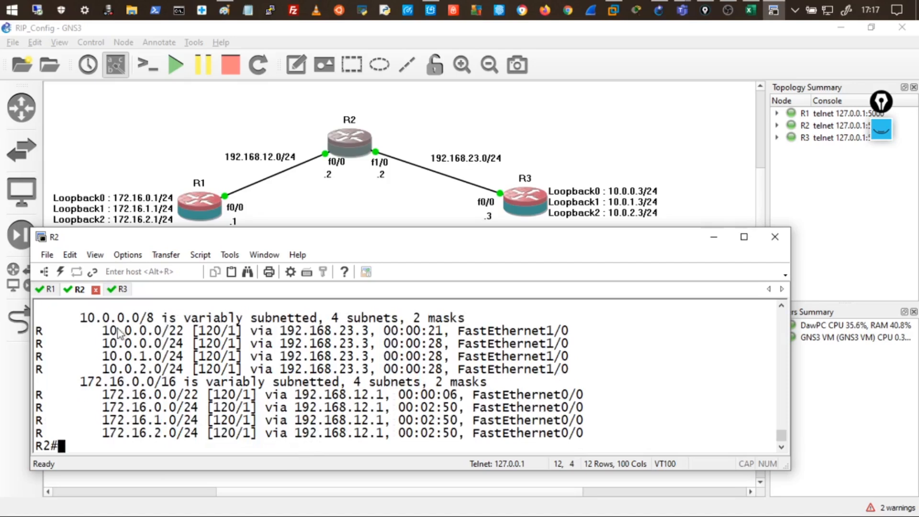
drag(111, 330, 184, 336)
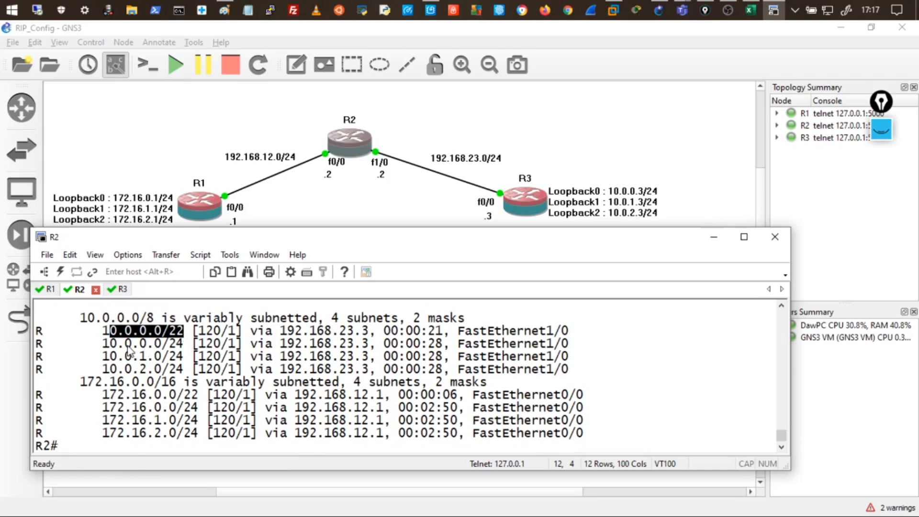
drag(104, 344, 243, 369)
key(Up)
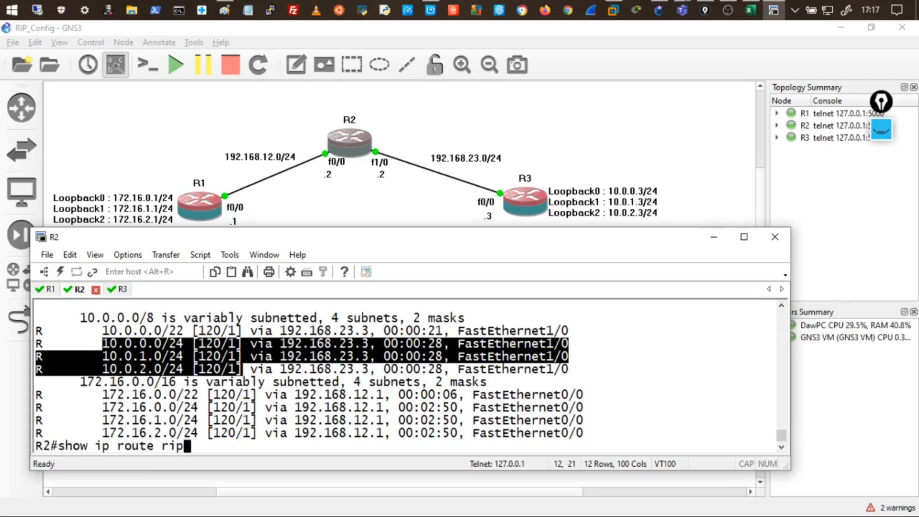
key(Return)
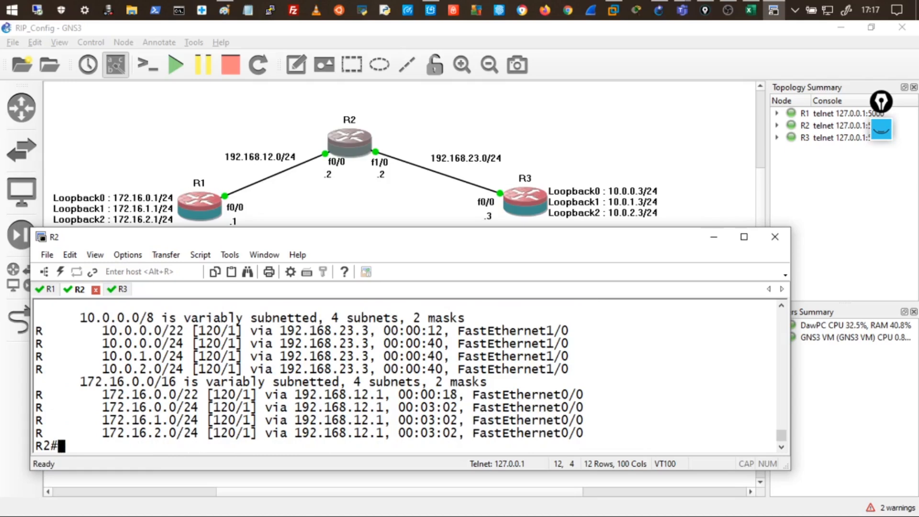
Rerun R2's RIP listing, highlight the possibly down 172.16.0.0/24 route, and type undebug all.
key(Up)
key(Return)
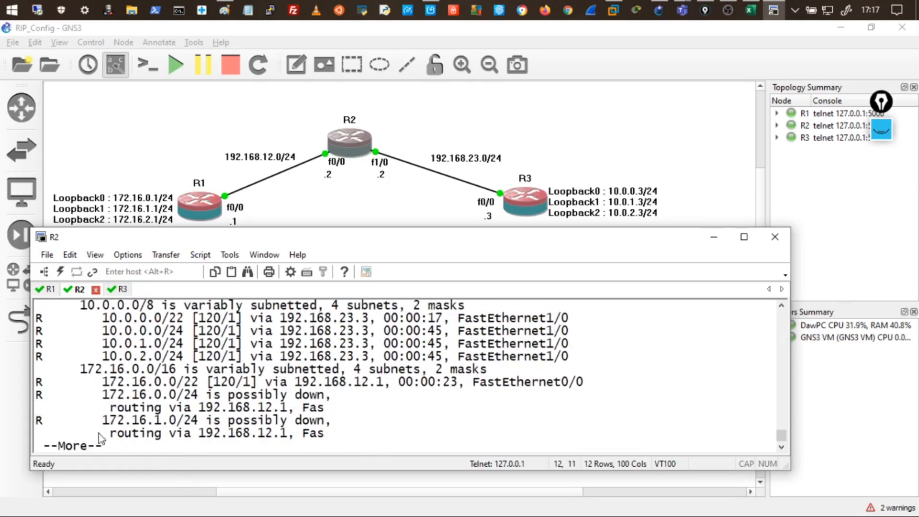
triple_click(253, 396)
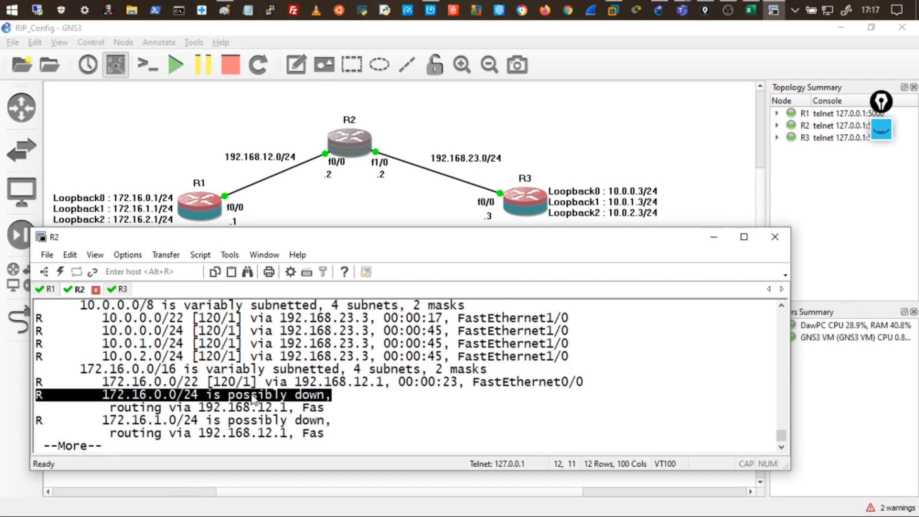
key(q)
key(Return)
text(undebug all)
Page through R2's RIP routes again and type clear ip route * at the prompt.
key(Up)
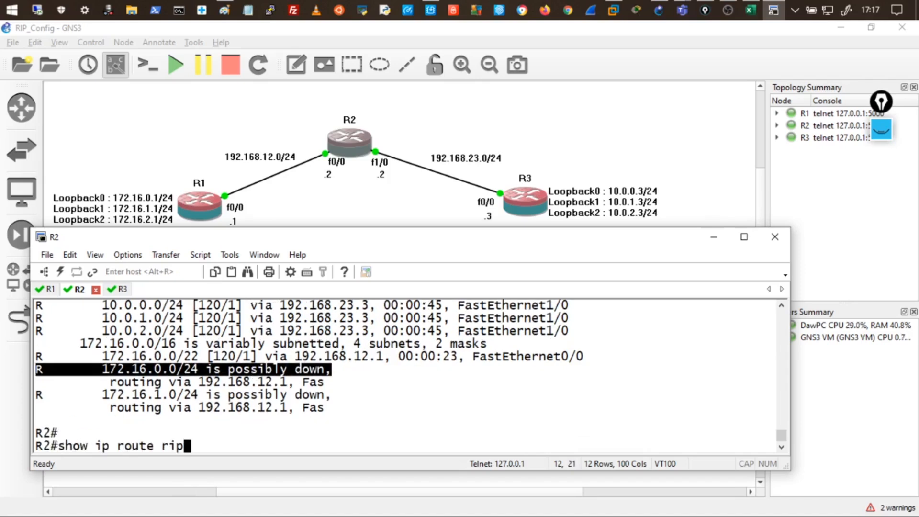
key(Return)
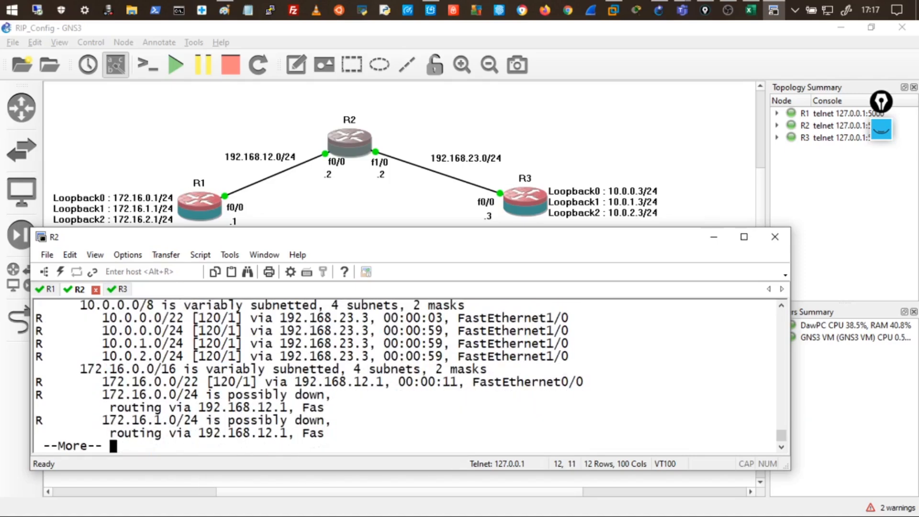
key(space)
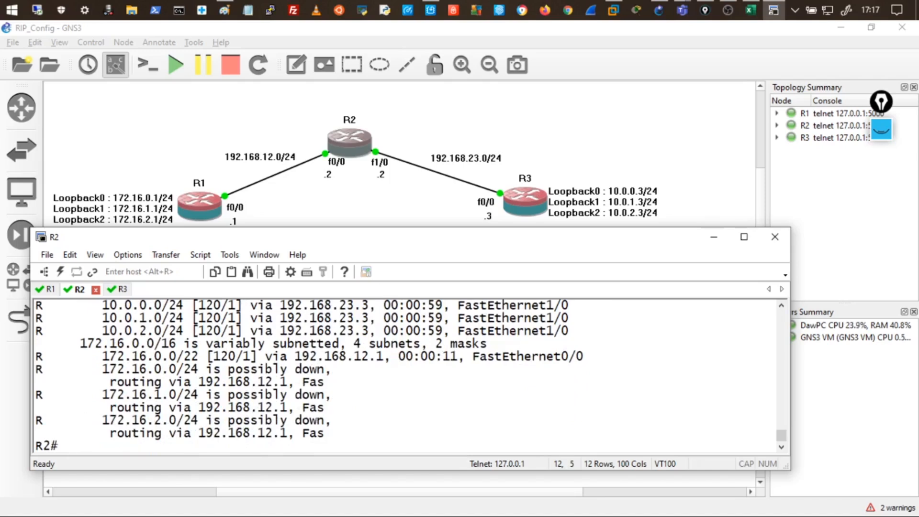
text(clear ip )
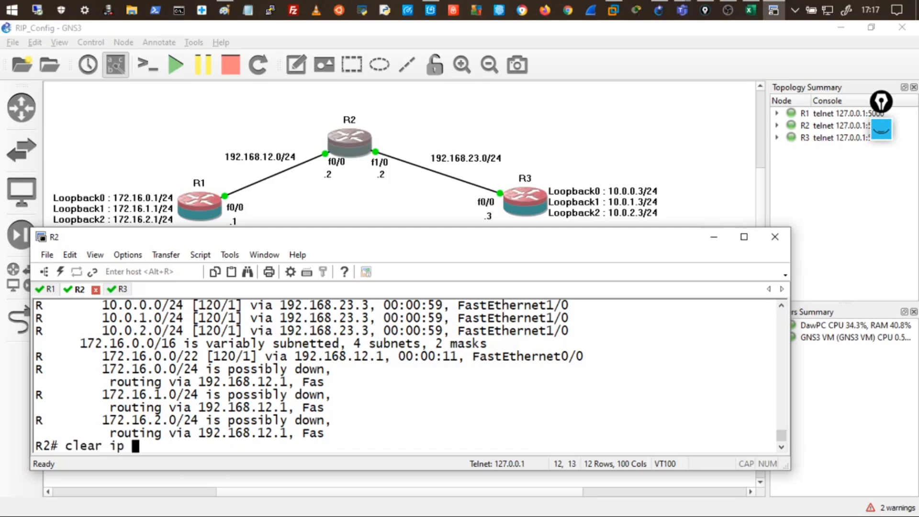
text(route *)
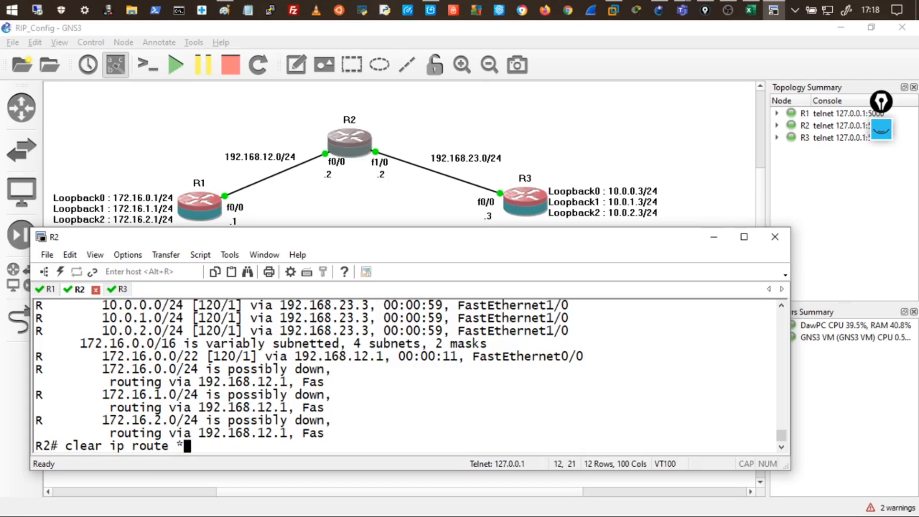
Run clear ip route *, then show ip route rip, highlighting only 10.0.0.0/22 and 172.16.0.0/22.
key(Return)
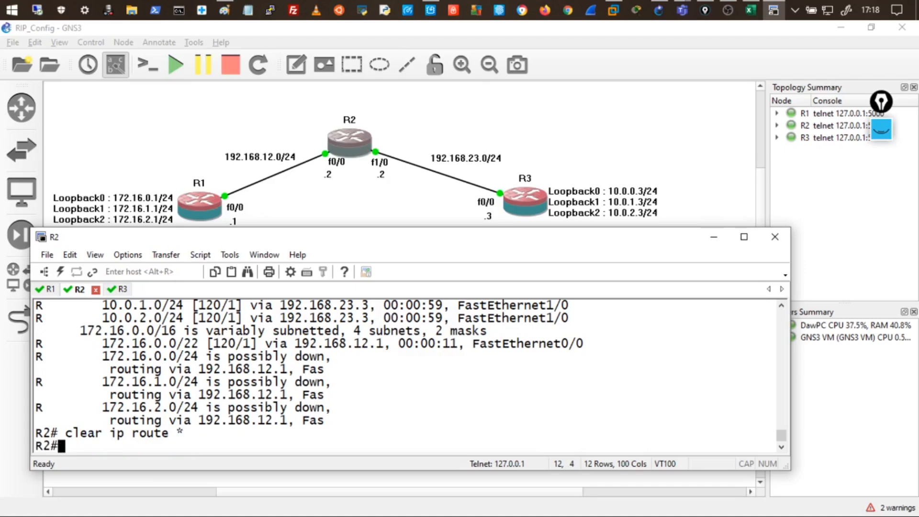
text(show ip route rip)
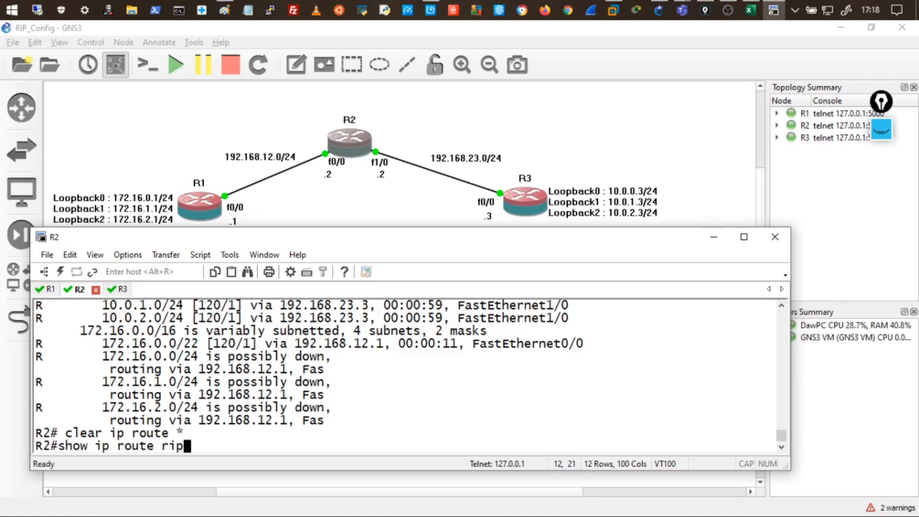
key(Return)
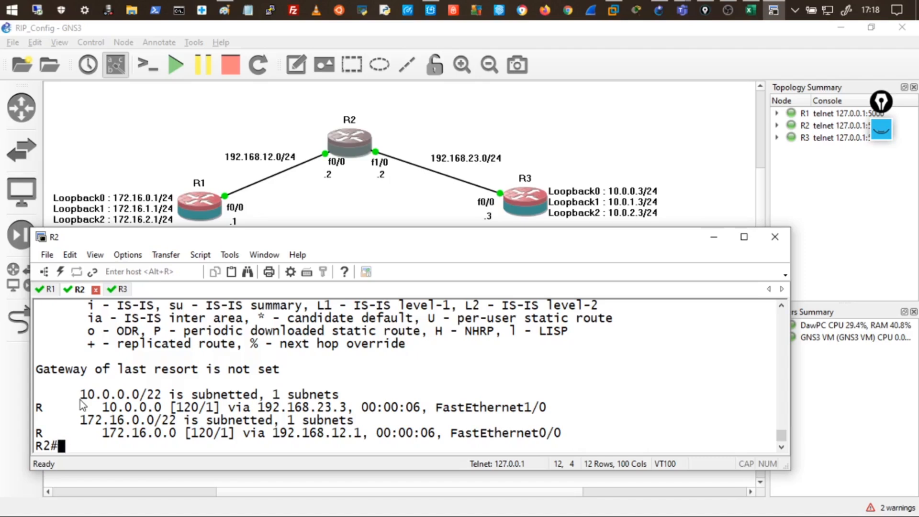
drag(80, 400, 300, 421)
click(300, 421)
drag(79, 394, 162, 396)
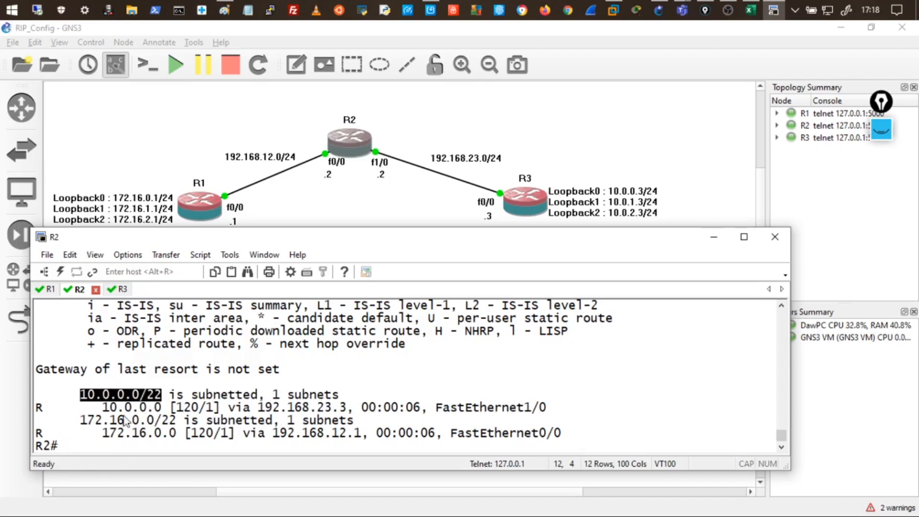
drag(82, 421, 184, 421)
double_click(98, 395)
drag(80, 421, 182, 422)
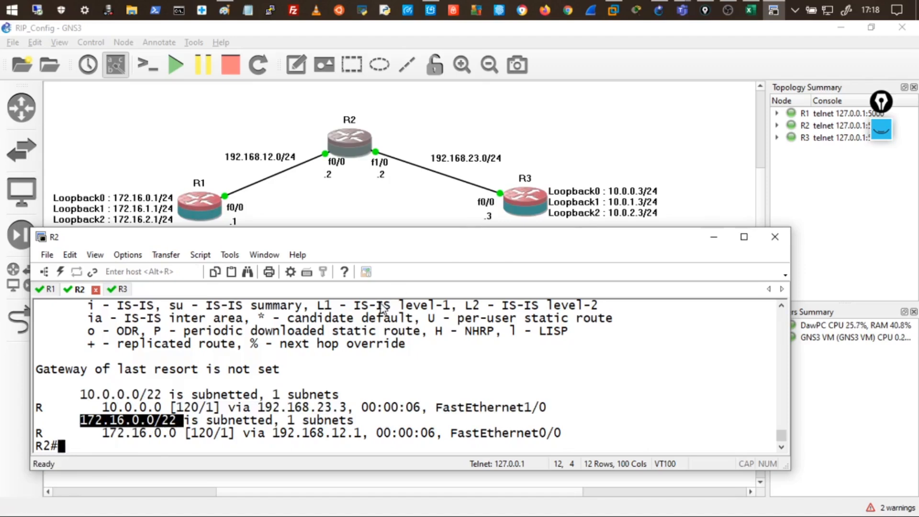
click(303, 390)
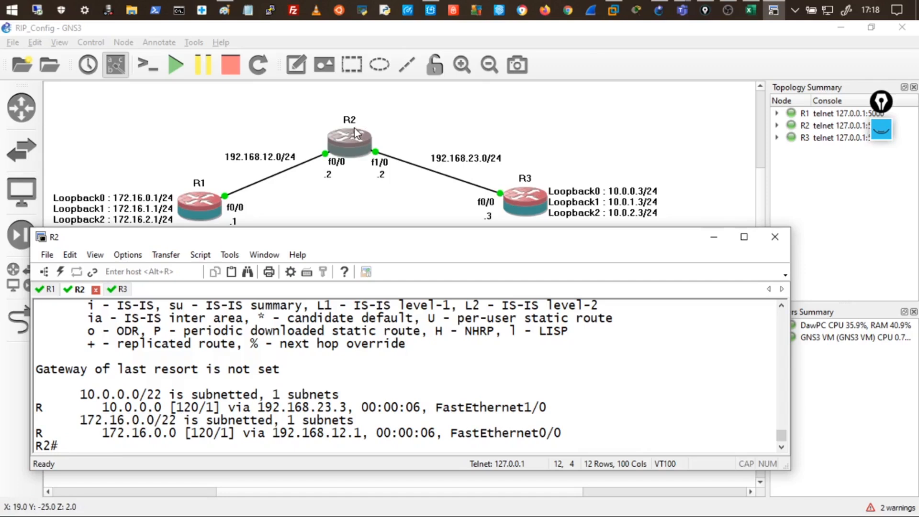
On R1, leave configuration mode and run show ip route rip.
click(50, 290)
text(end)
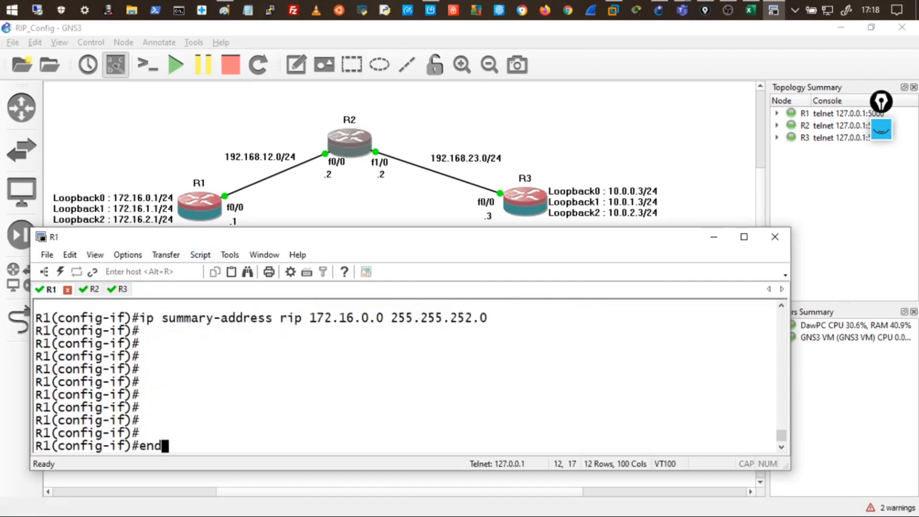
key(Return)
key(Return)
key(Return)
key(Return)
key(Return)
text(show iop route)
key(BackSpace)
key(BackSpace)
key(BackSpace)
key(BackSpace)
key(BackSpace)
key(BackSpace)
key(BackSpace)
key(BackSpace)
text(p route)
text(rip)
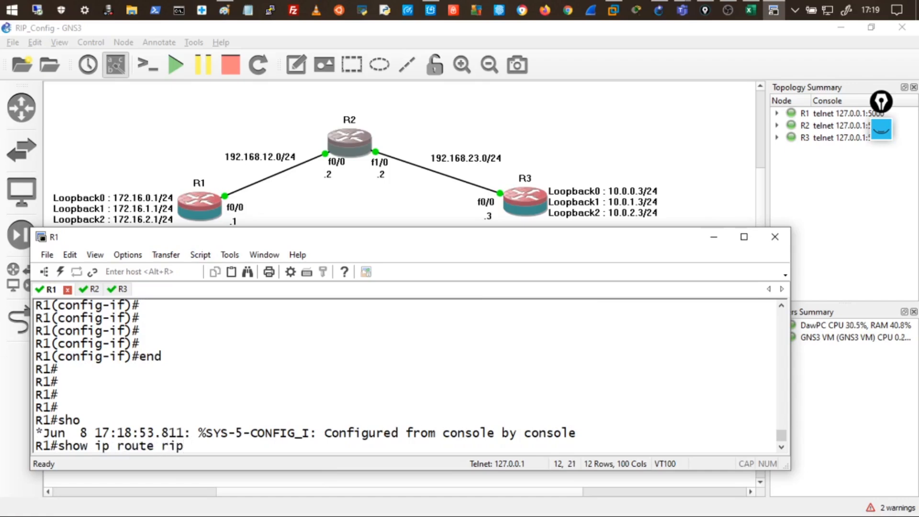
key(Return)
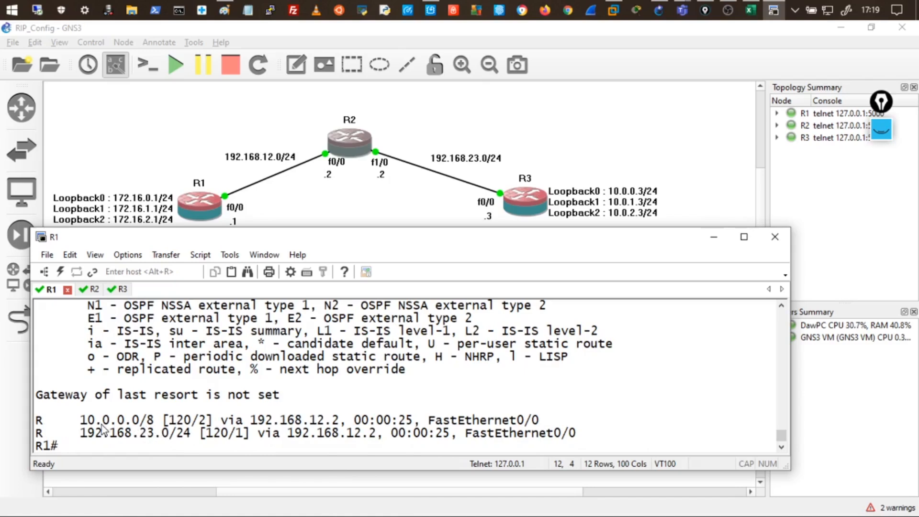
Highlight R1's 10.0.0.0/8 route via 192.168.12.2, then return to R2's console.
drag(88, 421, 146, 424)
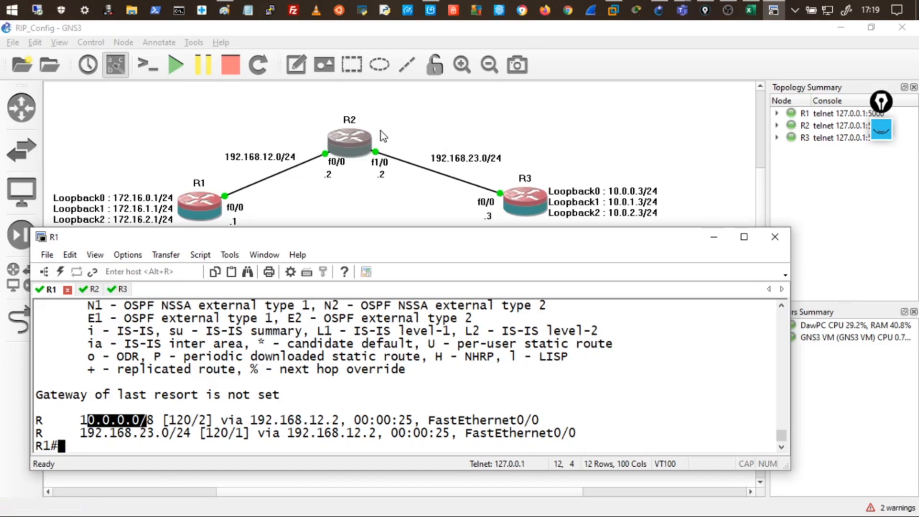
click(158, 427)
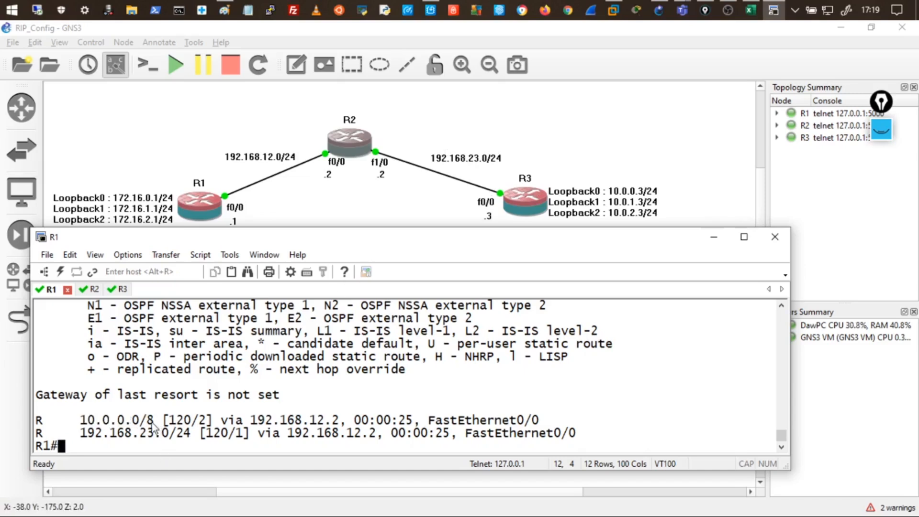
drag(84, 420, 157, 423)
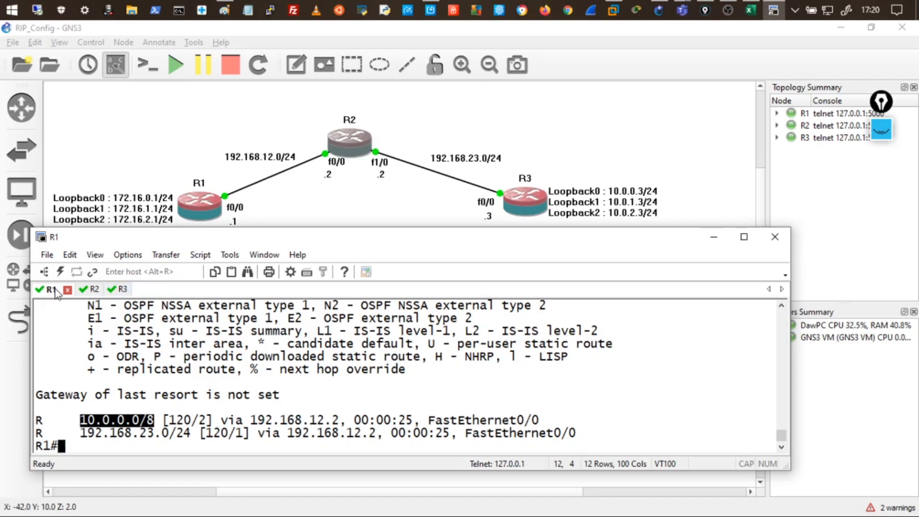
click(88, 289)
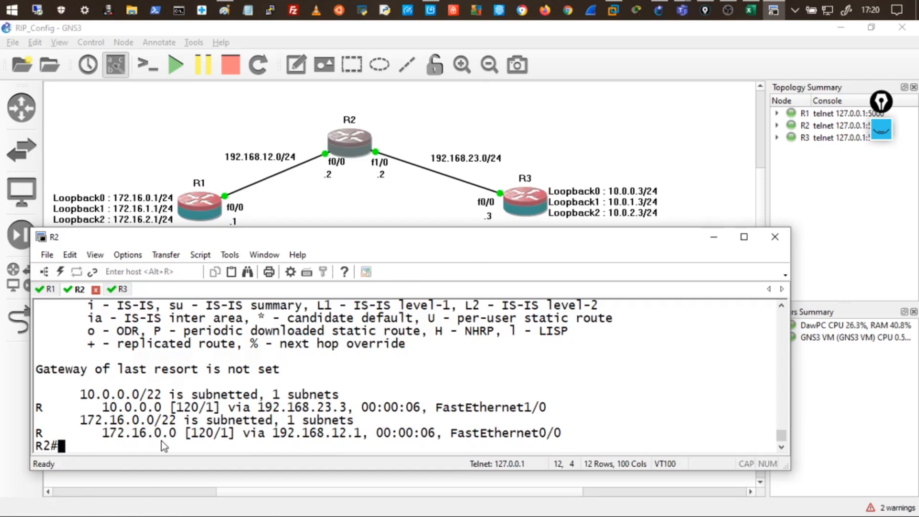
Disable automatic summarization in R2's RIP process with no auto-summary.
text(conf t)
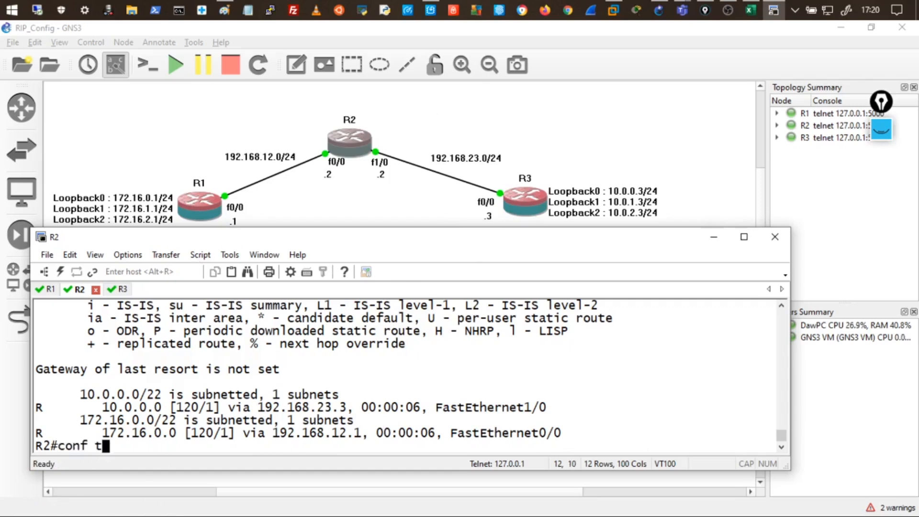
key(Return)
key(Return)
key(Return)
key(Return)
key(Return)
text(route)
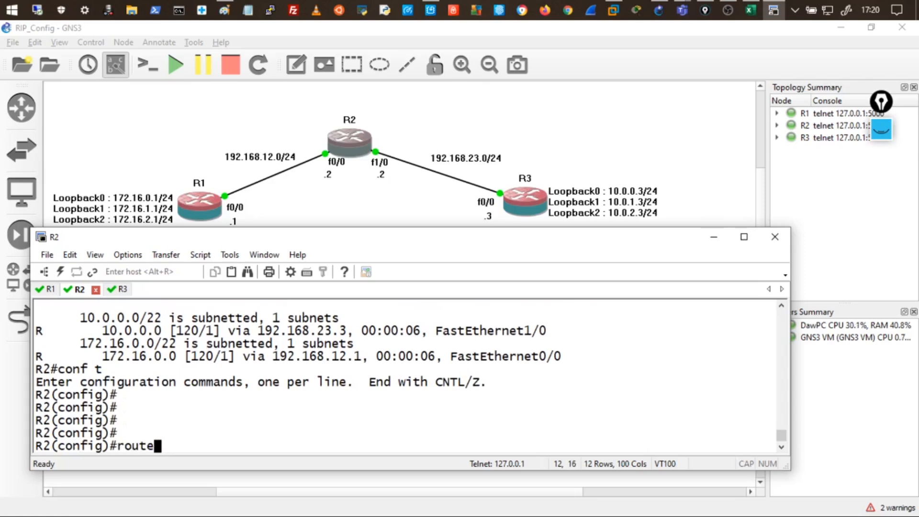
text(r rip)
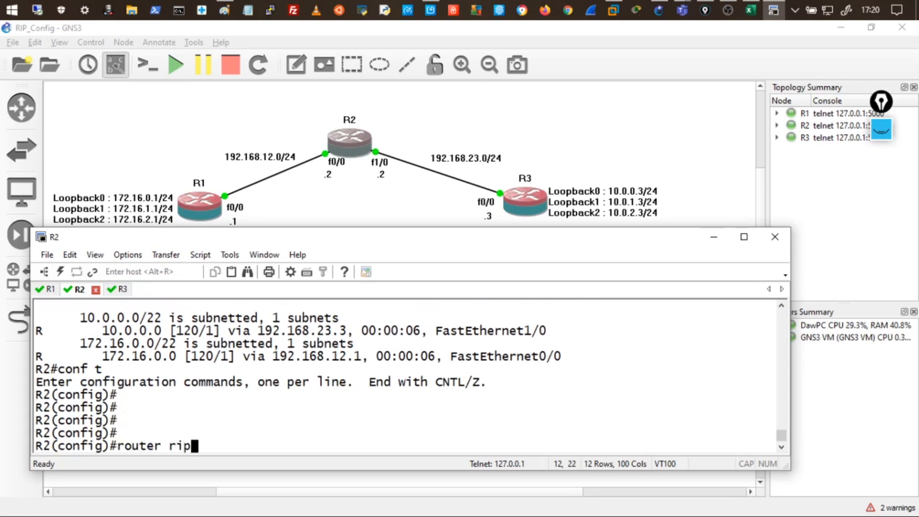
key(Return)
key(Return)
key(Return)
key(Return)
text(no auto)
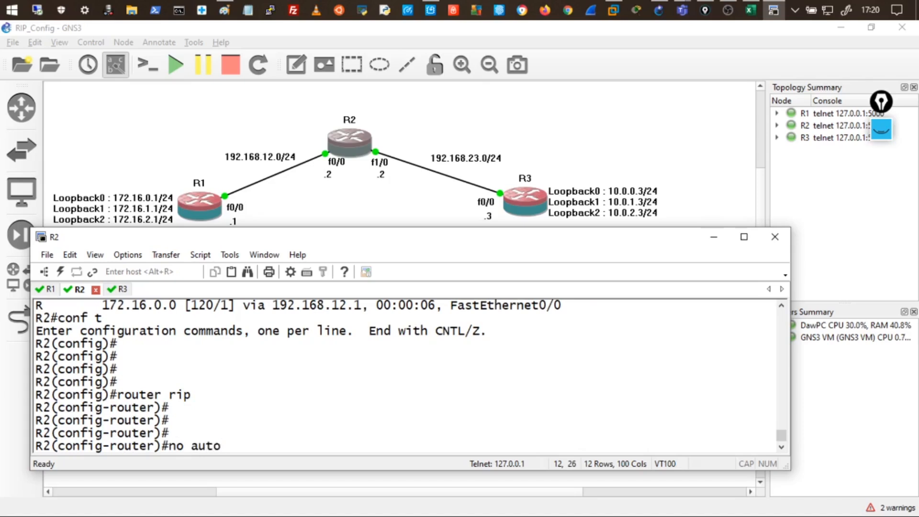
key(Return)
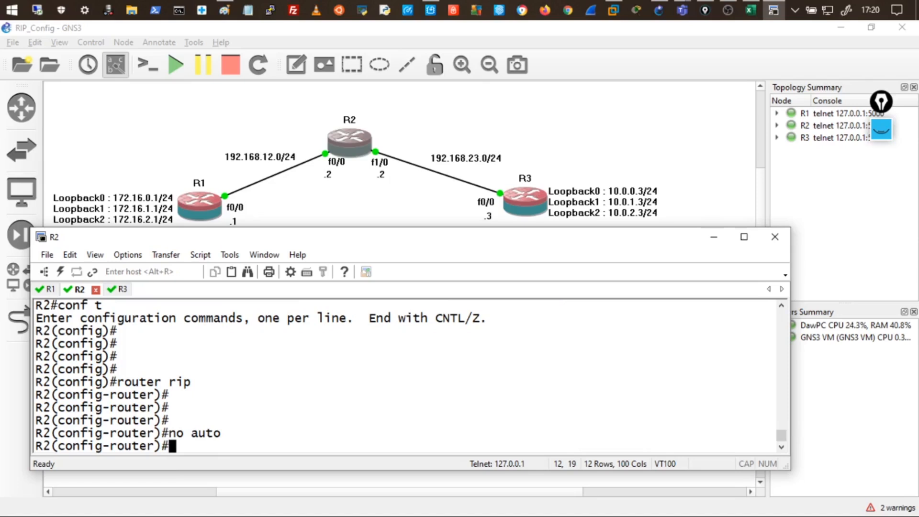
Exit configuration and confirm via show ip protocols that automatic summarization is not in effect.
text(end)
key(Return)
key(Return)
key(Return)
key(Return)
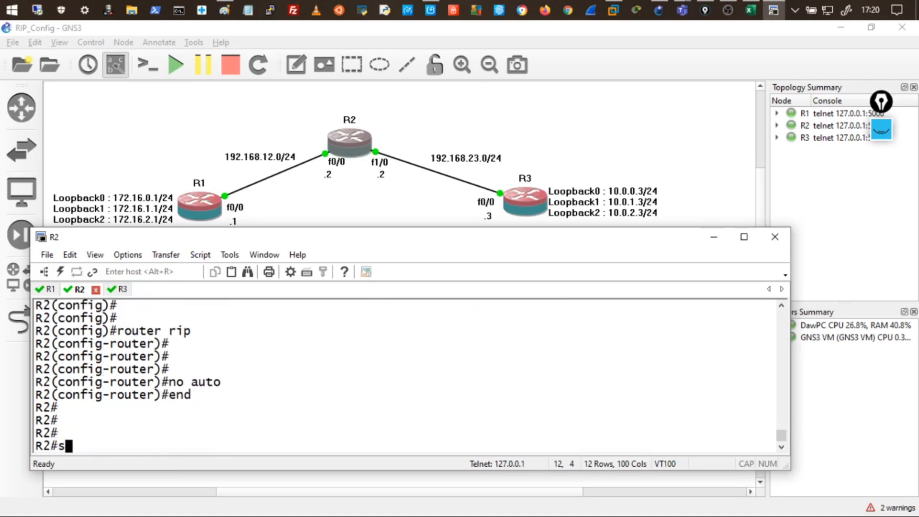
text(show ip protocols)
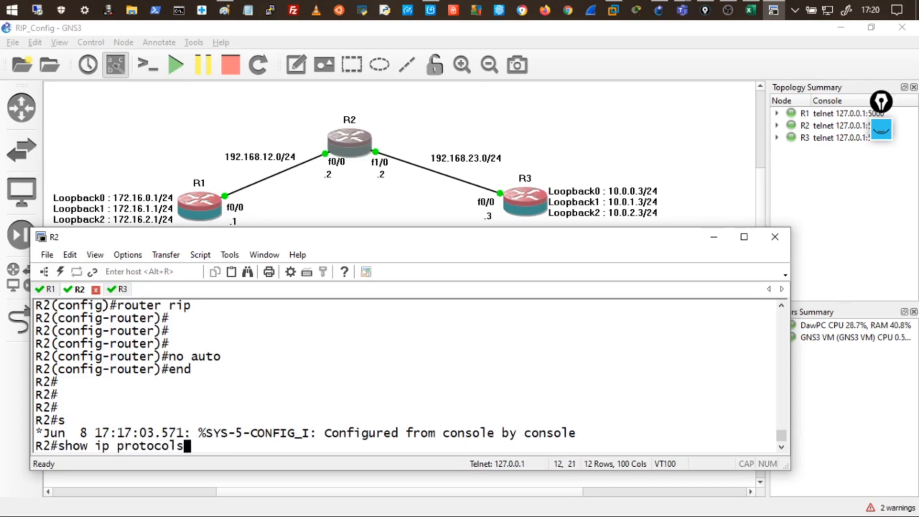
key(Return)
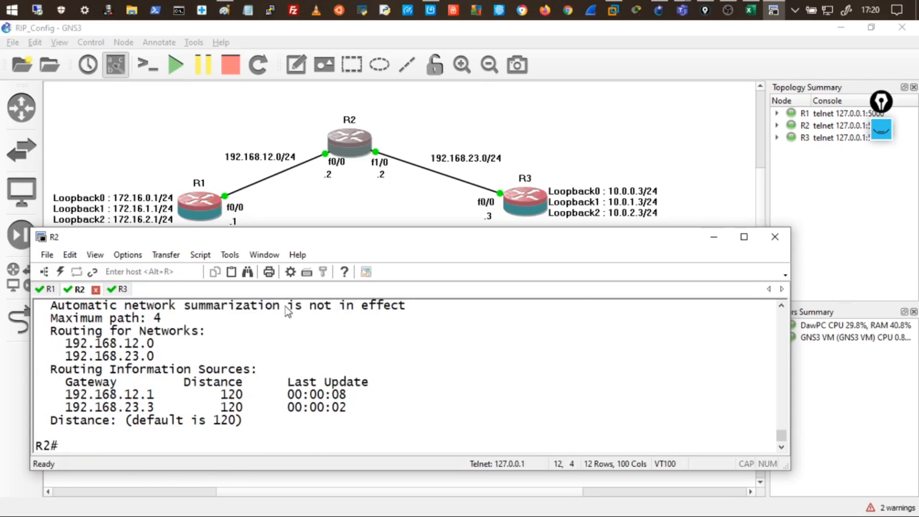
drag(285, 306, 435, 307)
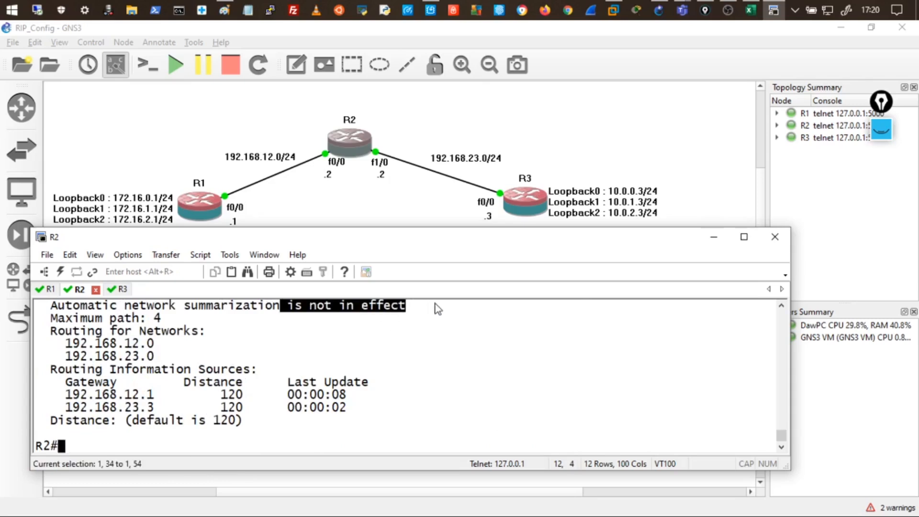
click(53, 290)
Rerun show ip route rip on R1 until 10.0.0.0/22 via 192.168.12.2 appears beside 10.0.0.0/8.
click(282, 421)
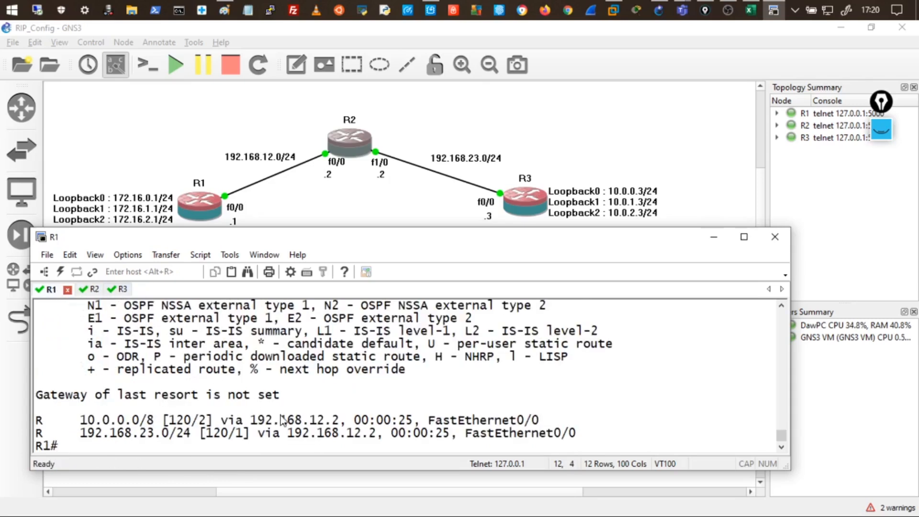
text(show ip route rip)
key(Return)
key(Up)
key(Return)
key(Up)
key(Return)
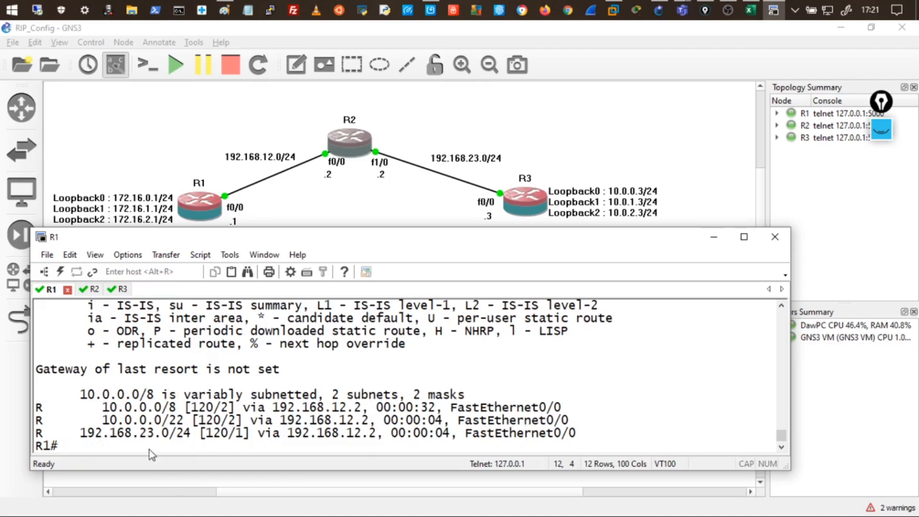
drag(103, 421, 183, 427)
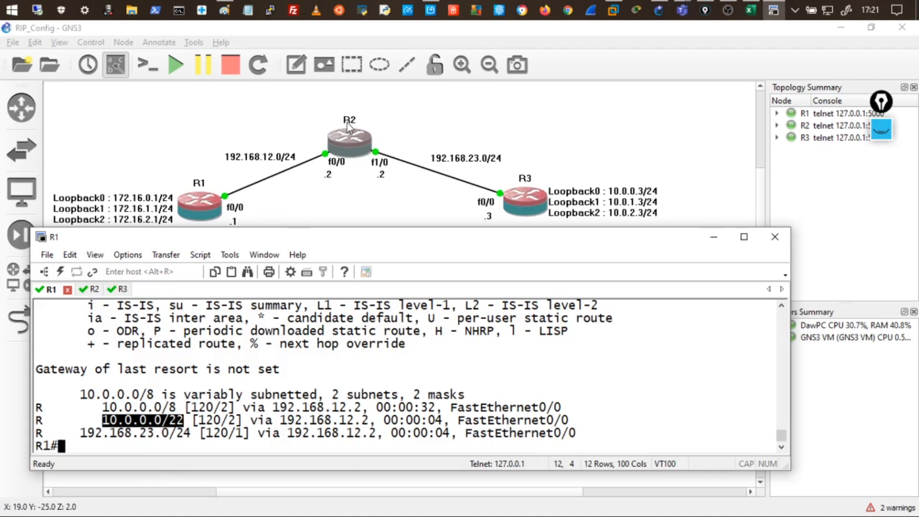
drag(88, 408, 439, 421)
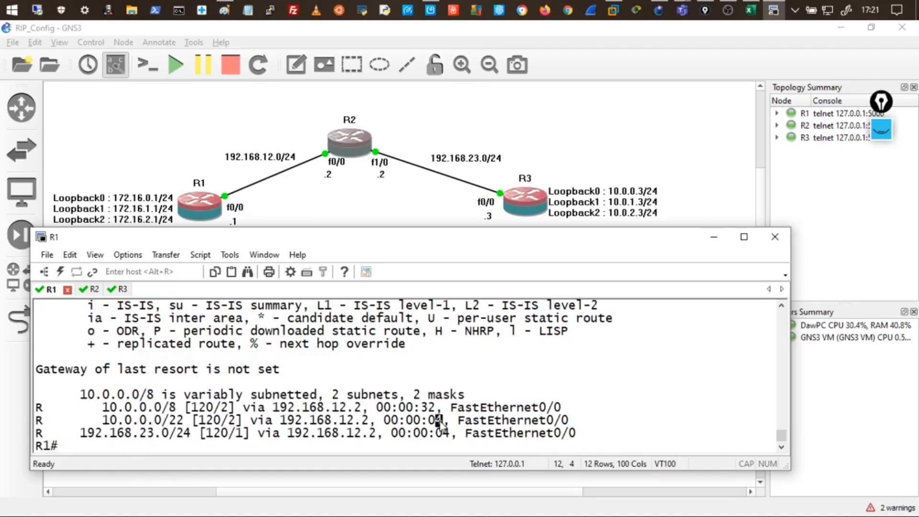
Flush R1's entire routing table with 'clear ip route *'.
text(clear )
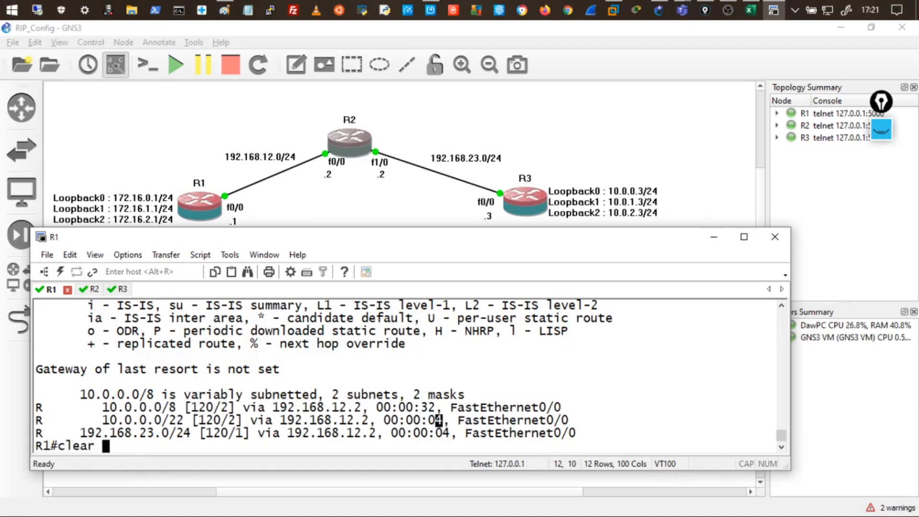
text(ip ropu)
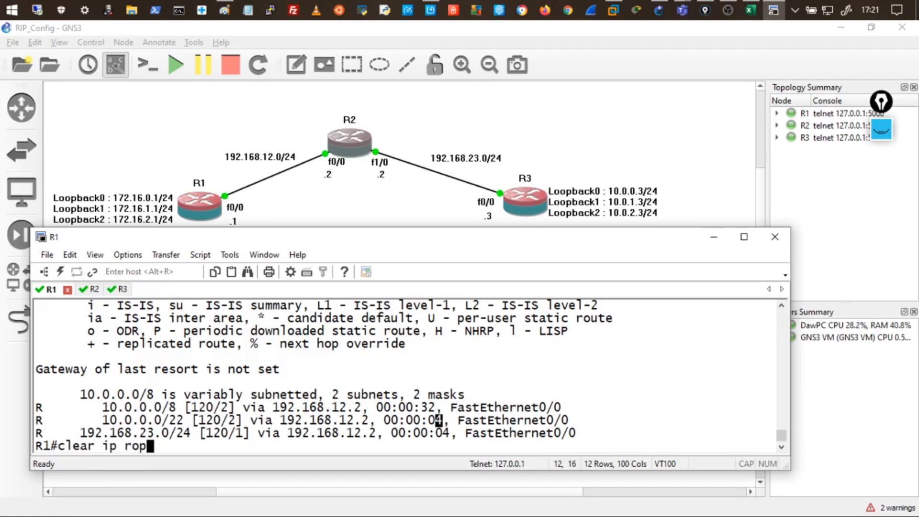
key(BackSpace)
key(BackSpace)
key(BackSpace)
text(oute *)
key(Return)
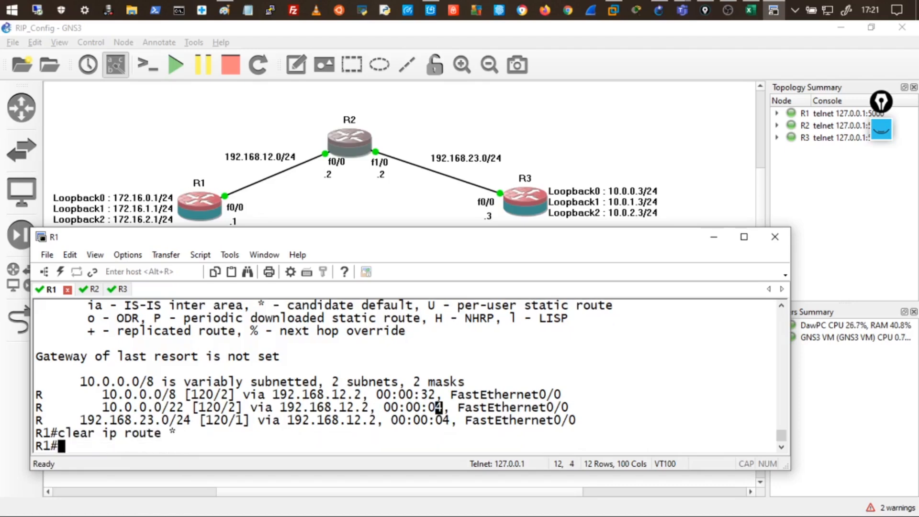
List R1's RIP routes and highlight the 10.0.0.0/22 summary, next hop 192.168.12.2, and 192.168.23.0/24.
text(show ip route rip)
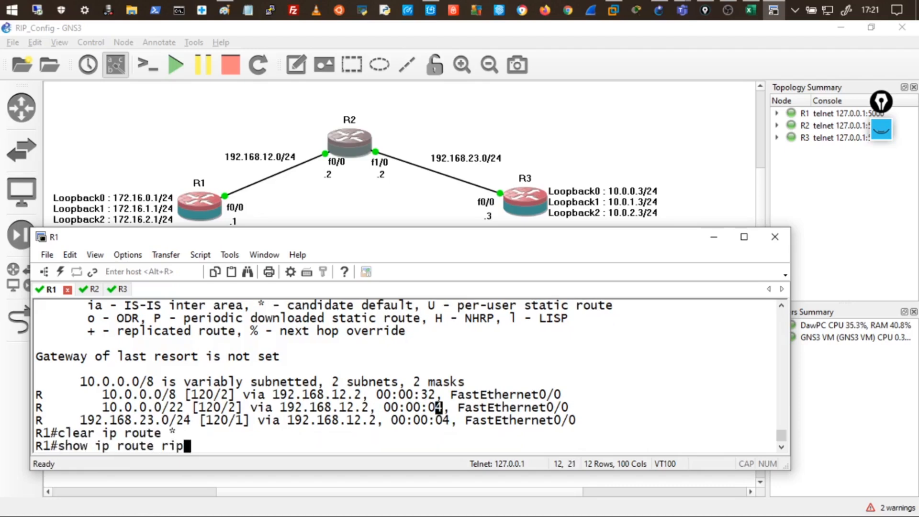
key(Return)
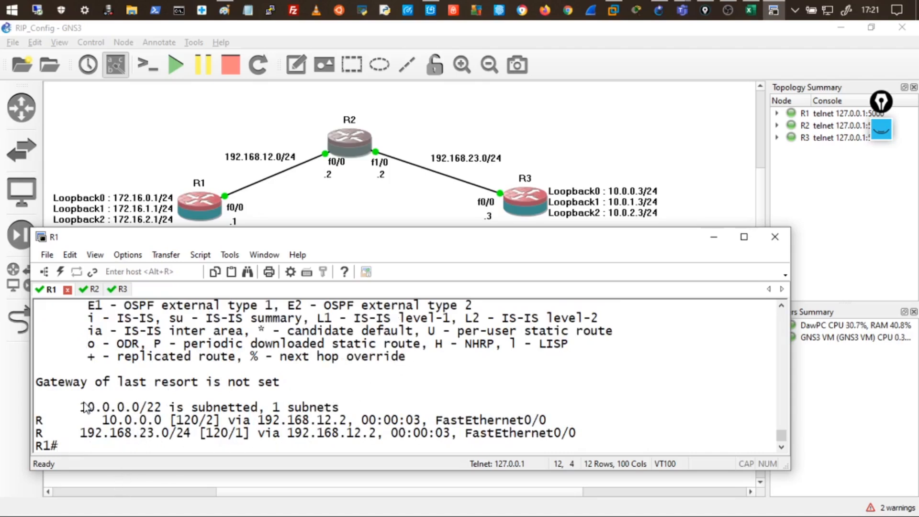
drag(80, 407, 180, 410)
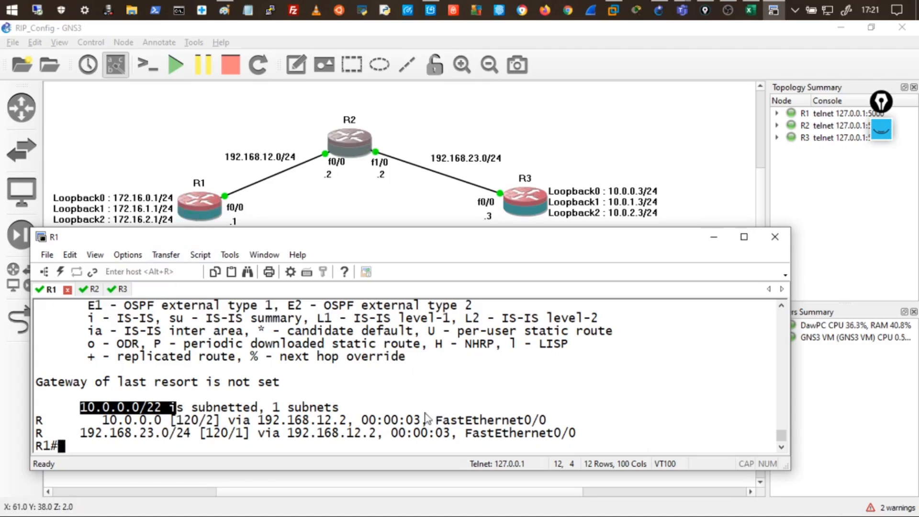
drag(338, 420, 258, 420)
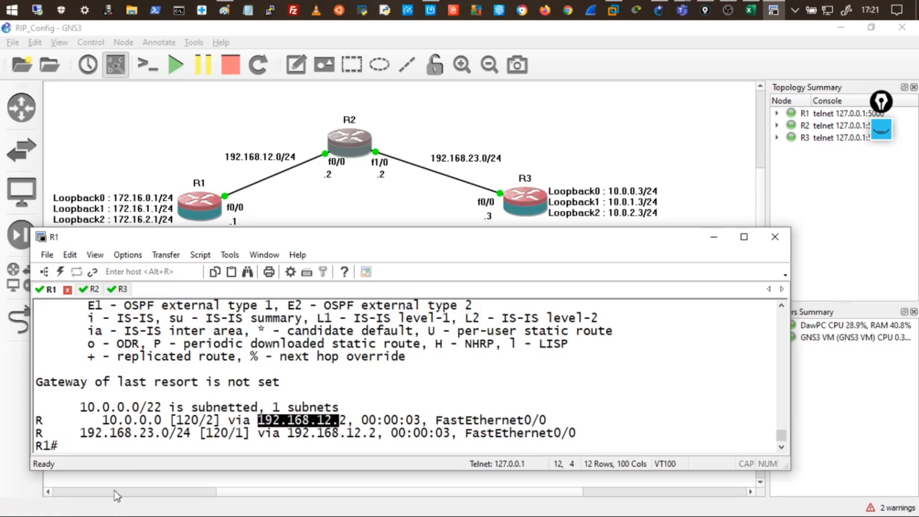
drag(73, 433, 213, 433)
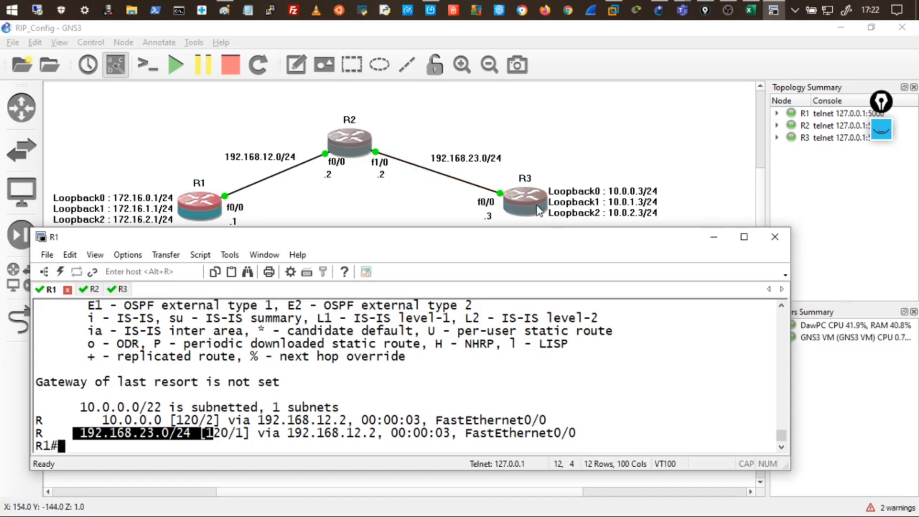
On R3, exit config mode and show RIP routes, marking 172.16.0.0/22, next hop 192.168.23.2, and old /16.
click(123, 290)
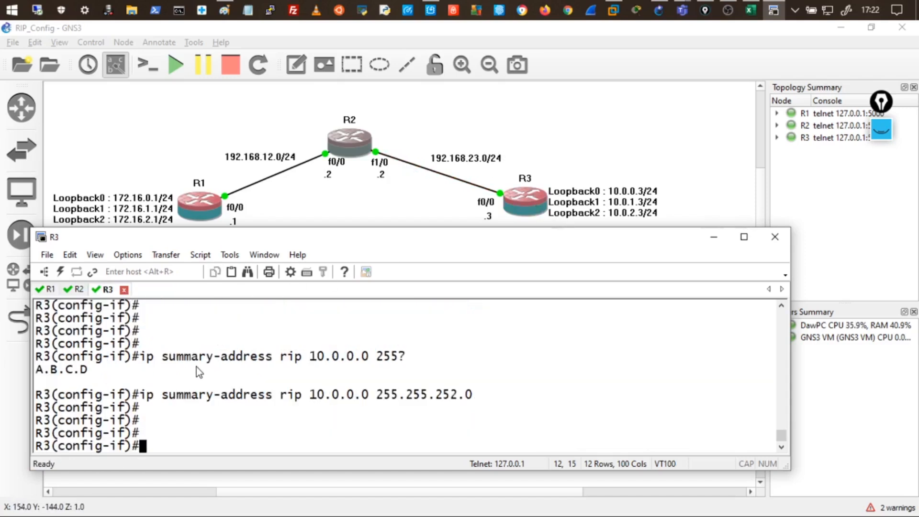
text(end)
key(Return)
key(Return)
key(Return)
key(Return)
key(Return)
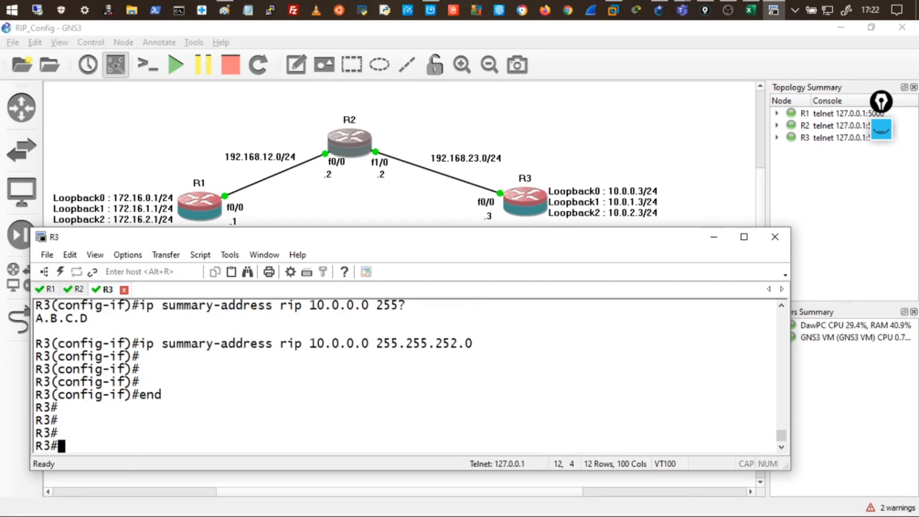
text(show ip route rip)
key(Return)
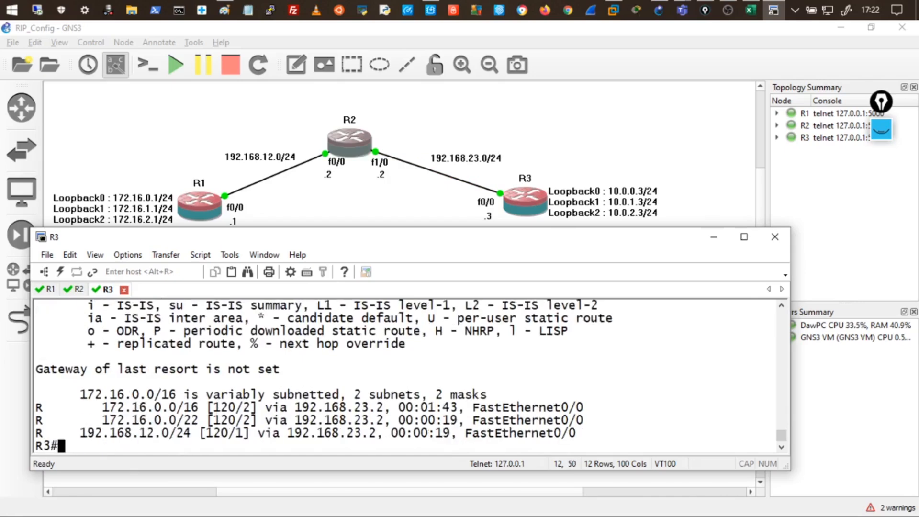
drag(103, 421, 199, 421)
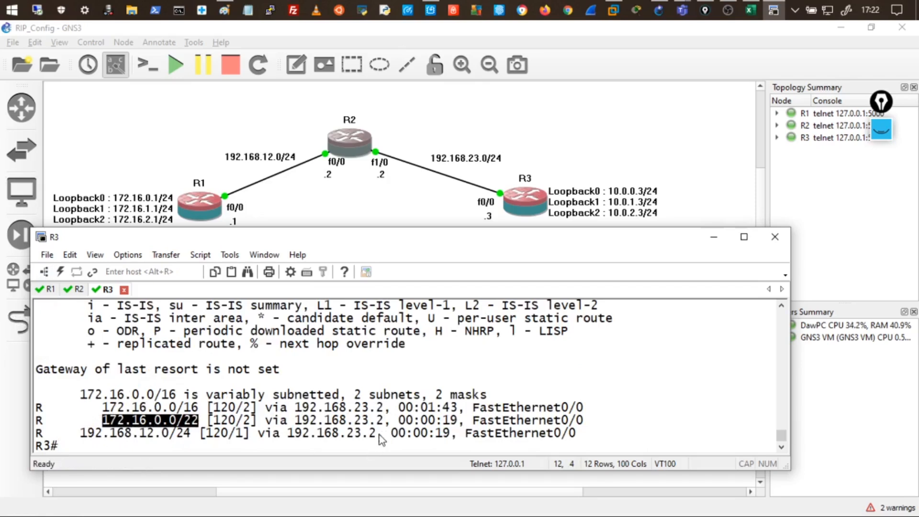
drag(378, 420, 325, 420)
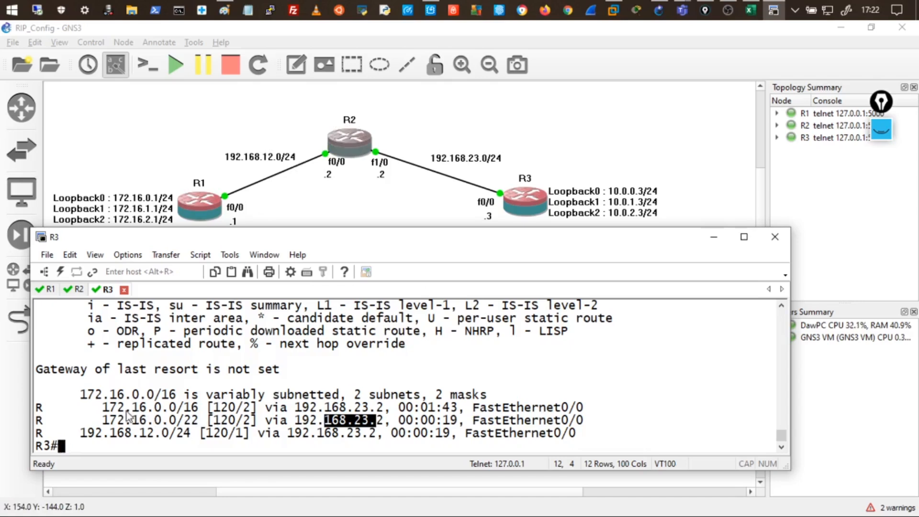
drag(103, 407, 598, 406)
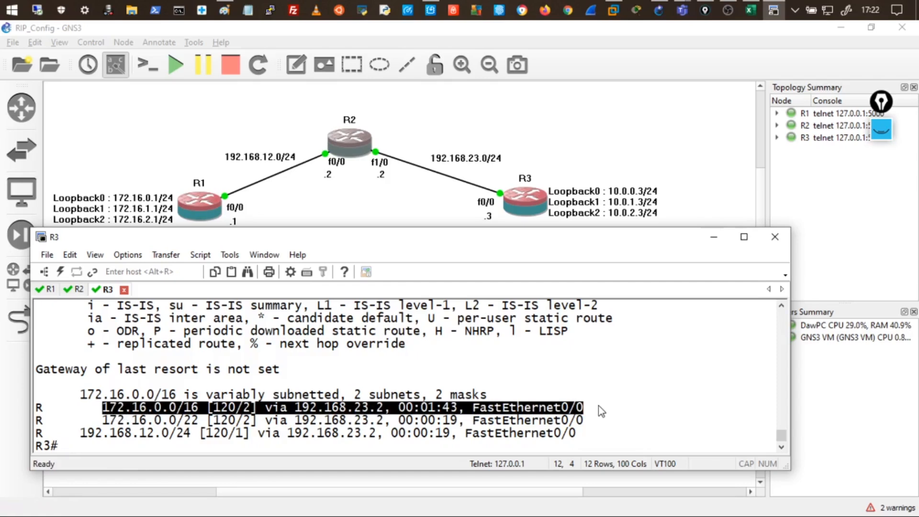
Clear R3's routes, redisplay them to highlight the lone 172.16.0.0/22 summary, and return to R1.
text(clear )
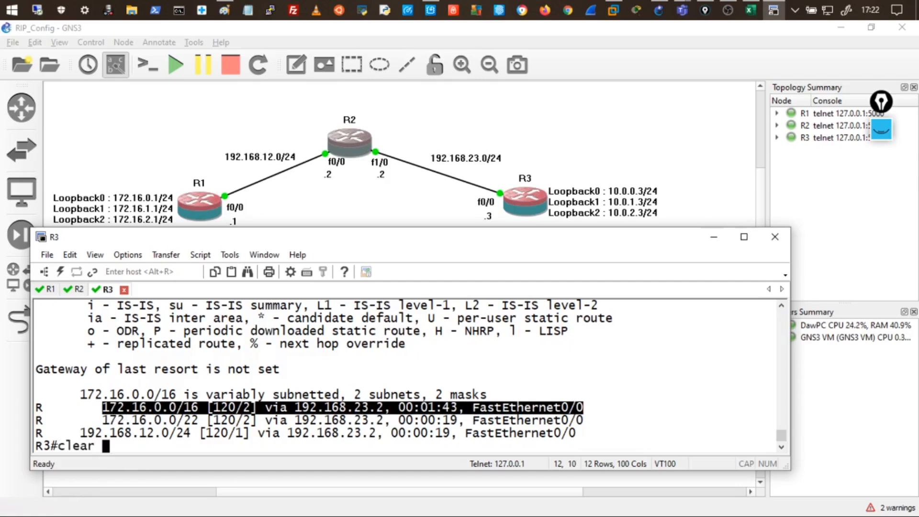
text(ip route *)
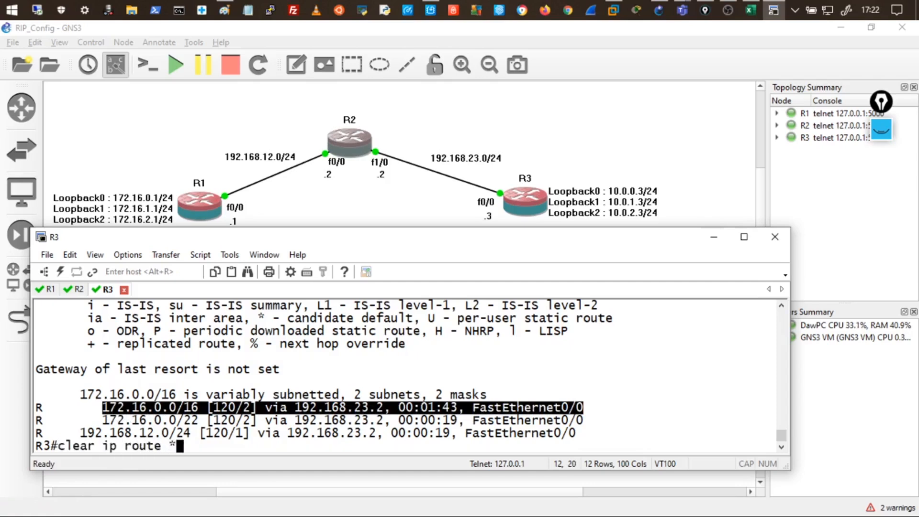
key(Return)
key(Up)
key(Up)
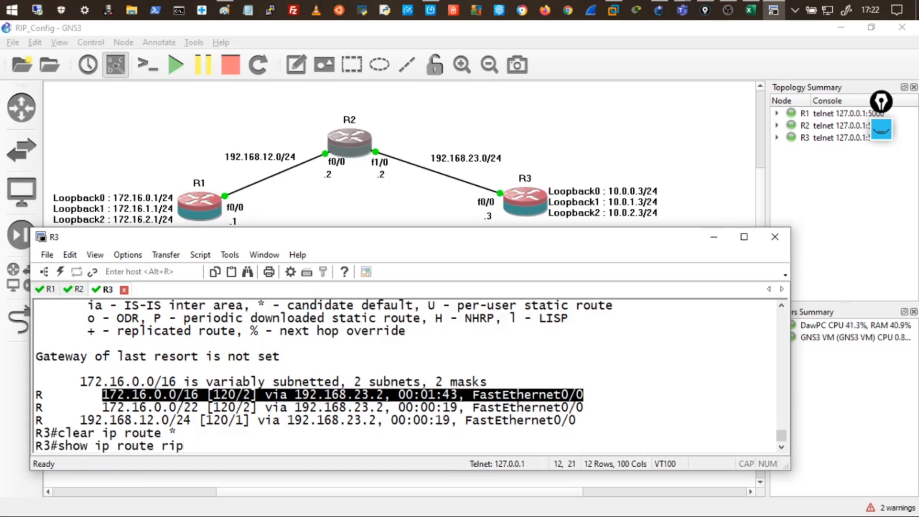
key(Return)
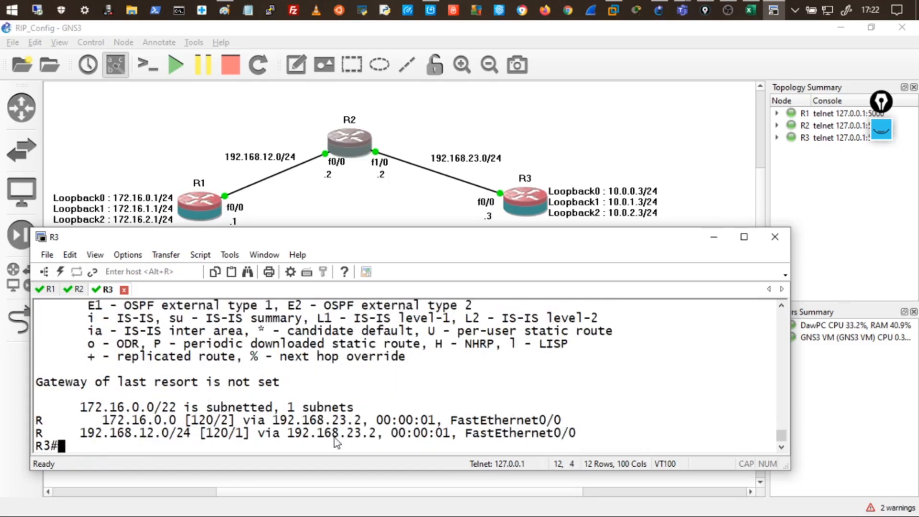
drag(88, 408, 295, 431)
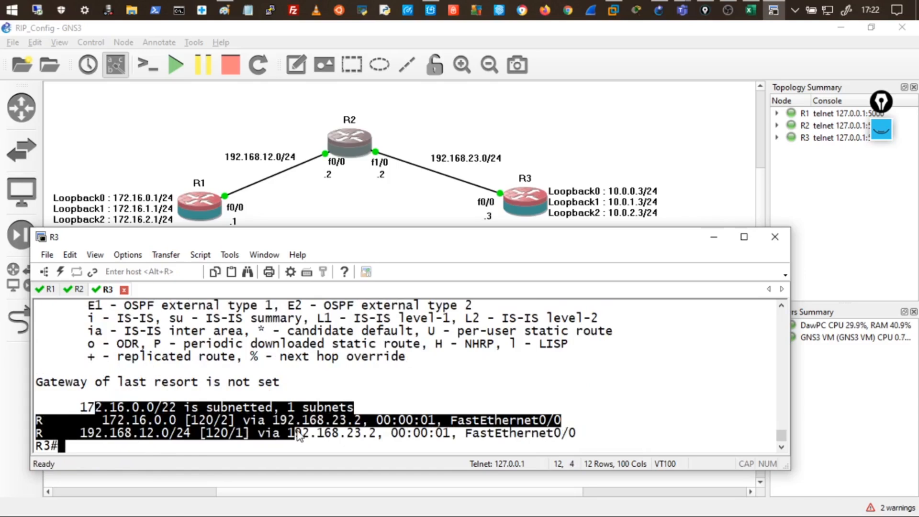
click(296, 432)
drag(89, 412, 452, 433)
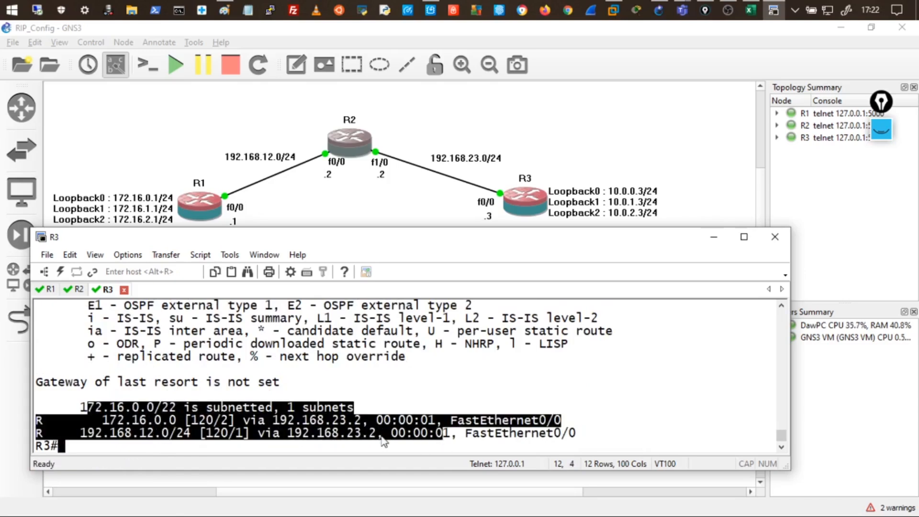
click(109, 429)
drag(80, 408, 347, 408)
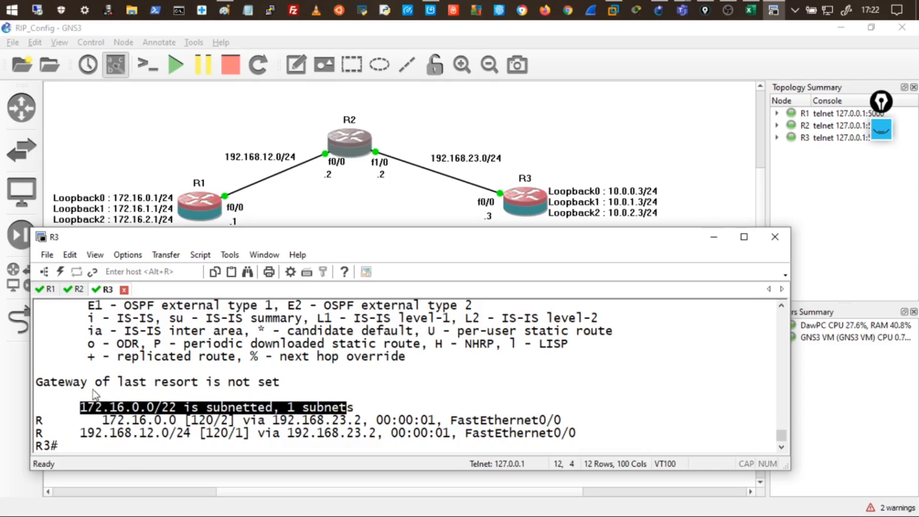
click(52, 289)
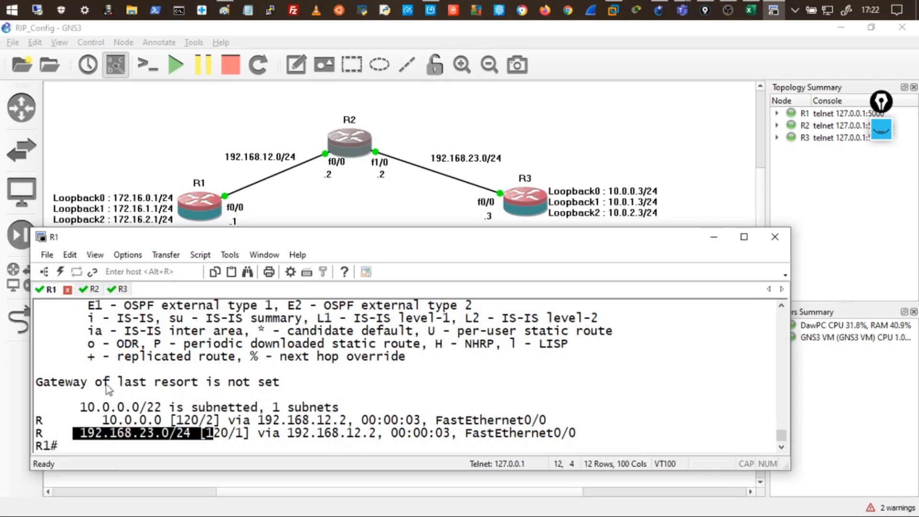
Ping 10.0.1.3 from R1 and highlight the successful replies.
click(107, 432)
text(pi)
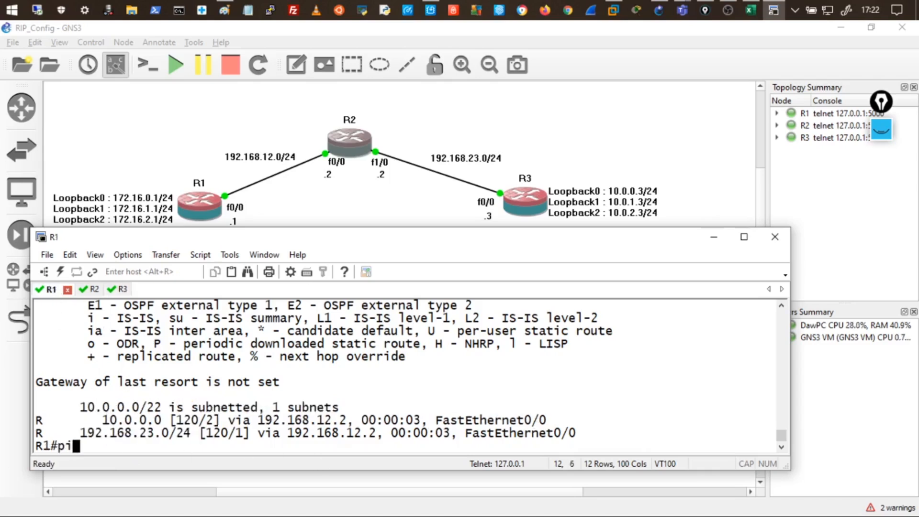
text(ng 10.0.1.3)
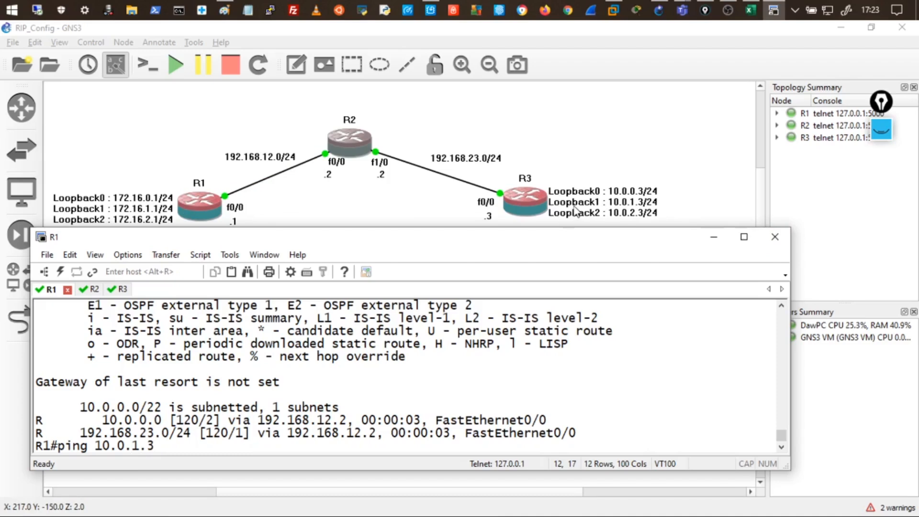
key(Return)
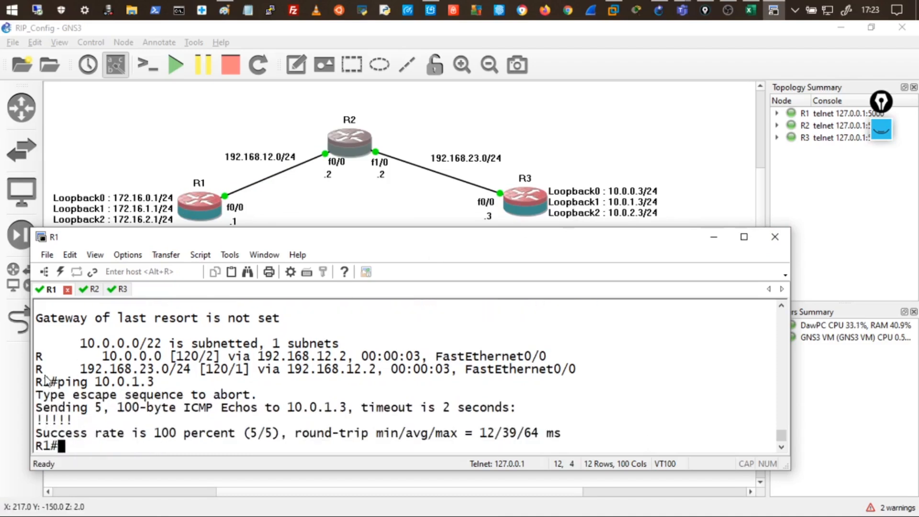
drag(72, 420, 36, 420)
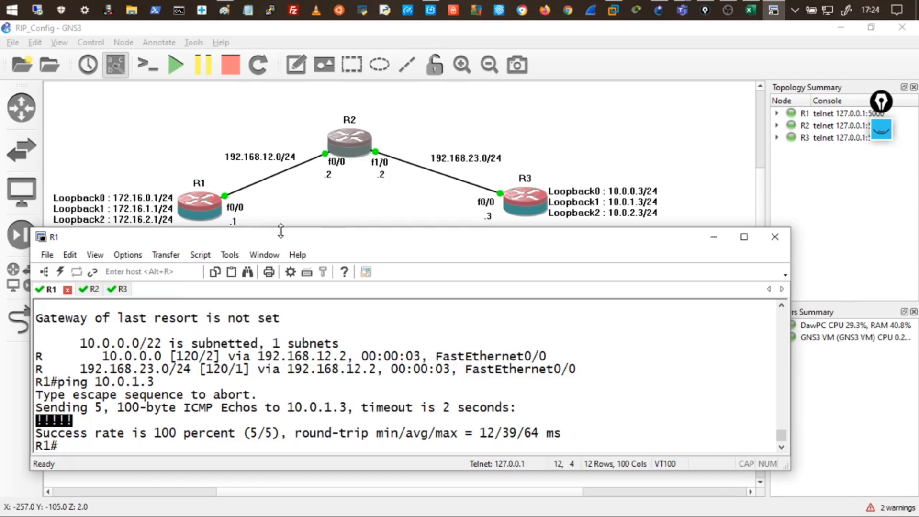
Traceroute to 10.0.0.3 and highlight hops 192.168.12.2 and 192.168.23.3.
text(traceroute )
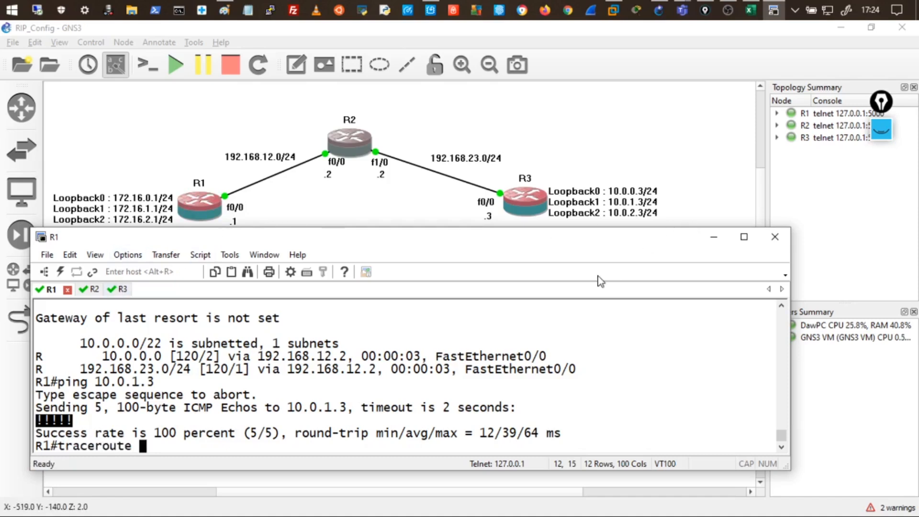
text(10.0)
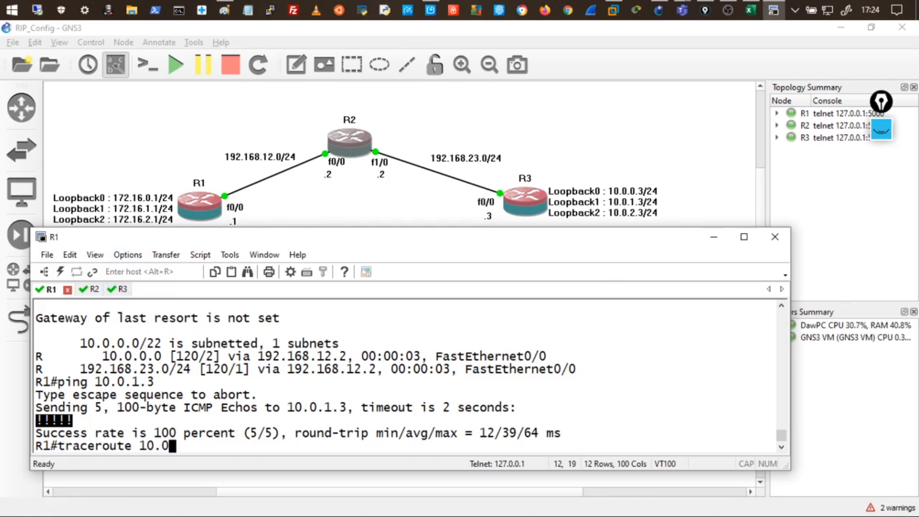
text(.0.3)
key(Return)
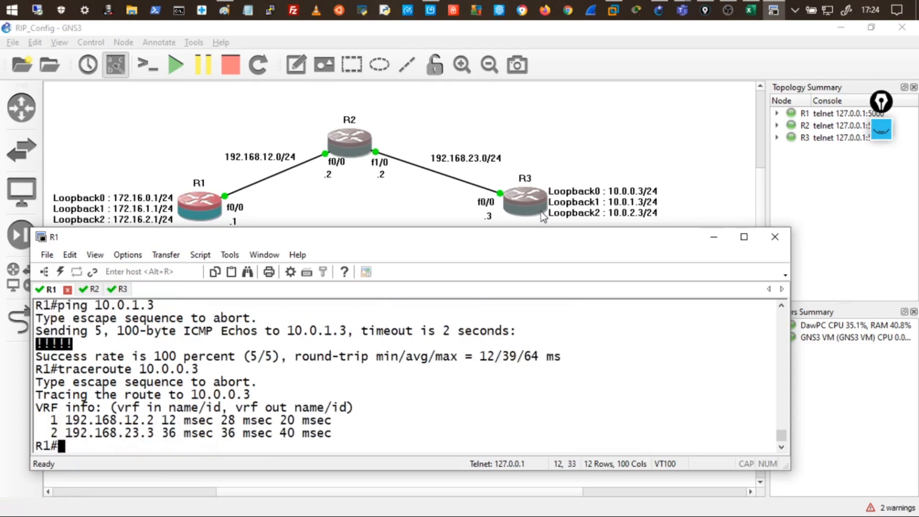
drag(67, 421, 153, 423)
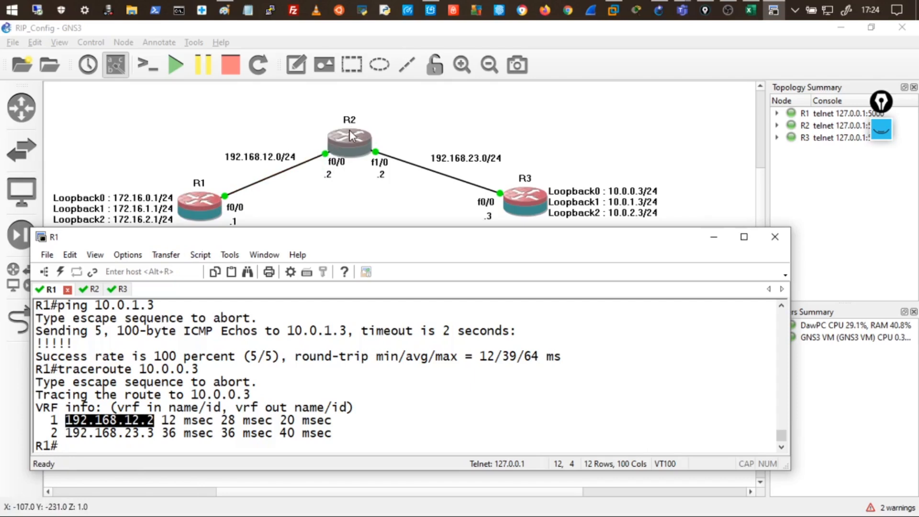
drag(66, 433, 154, 433)
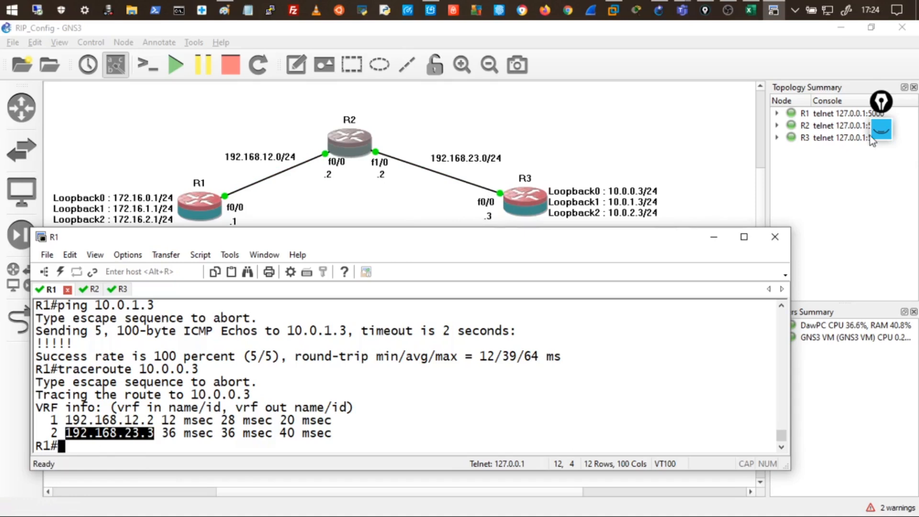
click(881, 129)
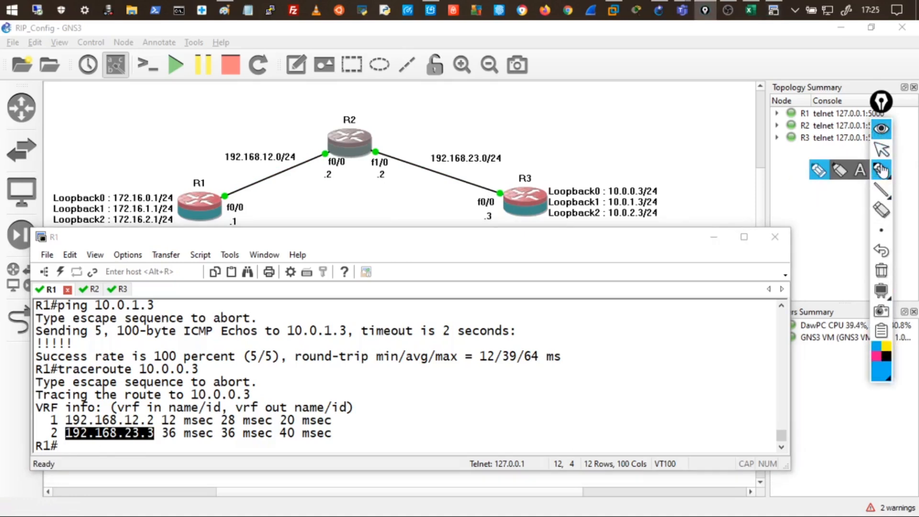
Underline the traced 10.0.0 address, sketch arrows R1→R2→R3 on the topology, then clear the ink.
drag(192, 401, 234, 395)
mouse_move(213, 192)
mouse_down()
mouse_move(216, 181)
mouse_move(282, 154)
mouse_move(320, 154)
mouse_up()
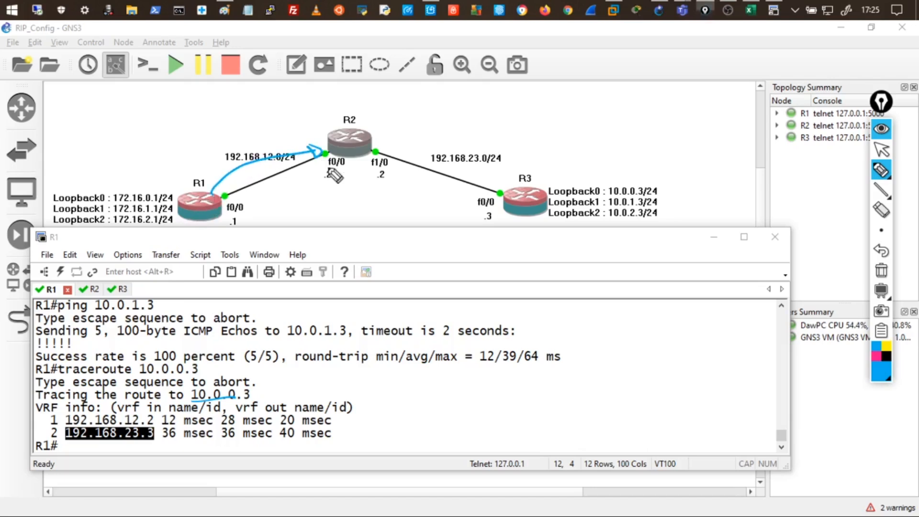
mouse_move(377, 150)
mouse_down()
mouse_move(443, 149)
mouse_move(505, 184)
mouse_up()
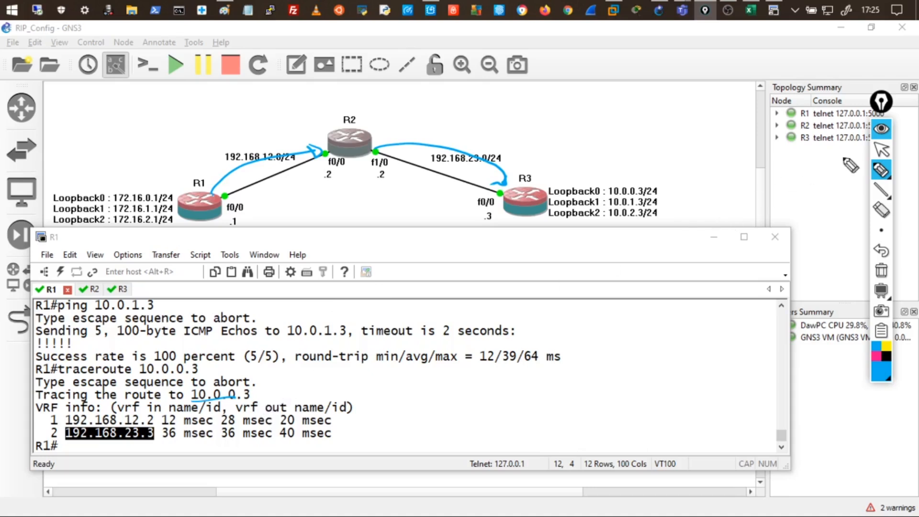
click(881, 134)
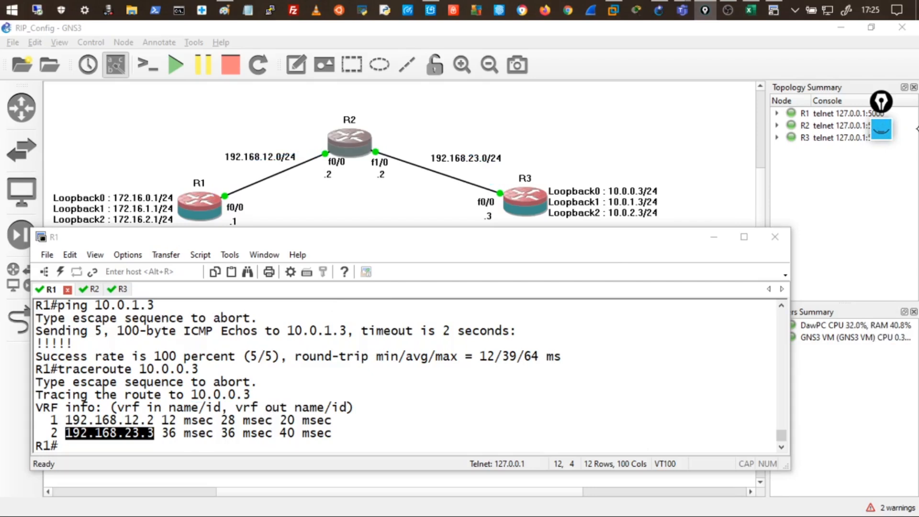
drag(342, 244, 343, 250)
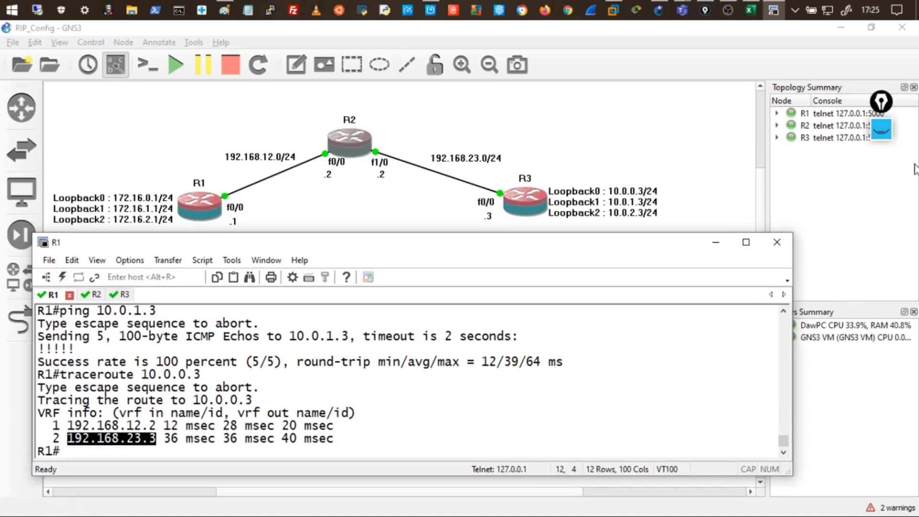
Wipe all old ink and sketch a first LAN with a host branch linked to R1.
click(881, 129)
mouse_move(880, 171)
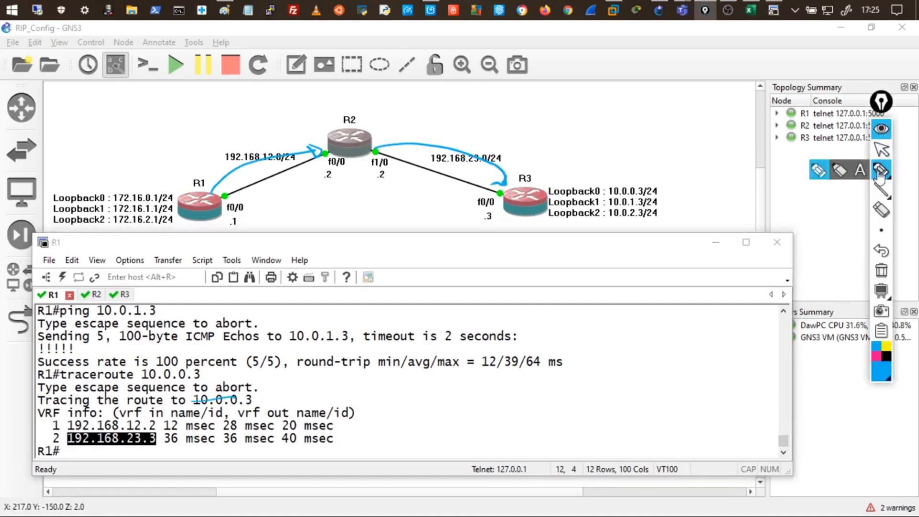
click(880, 271)
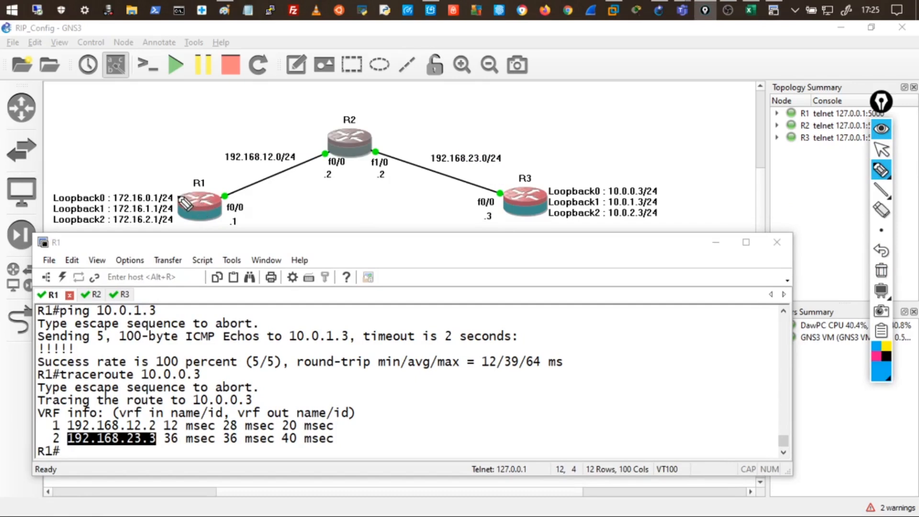
mouse_move(178, 197)
mouse_down()
mouse_move(114, 153)
mouse_move(102, 169)
mouse_move(123, 171)
mouse_up()
drag(173, 189, 178, 197)
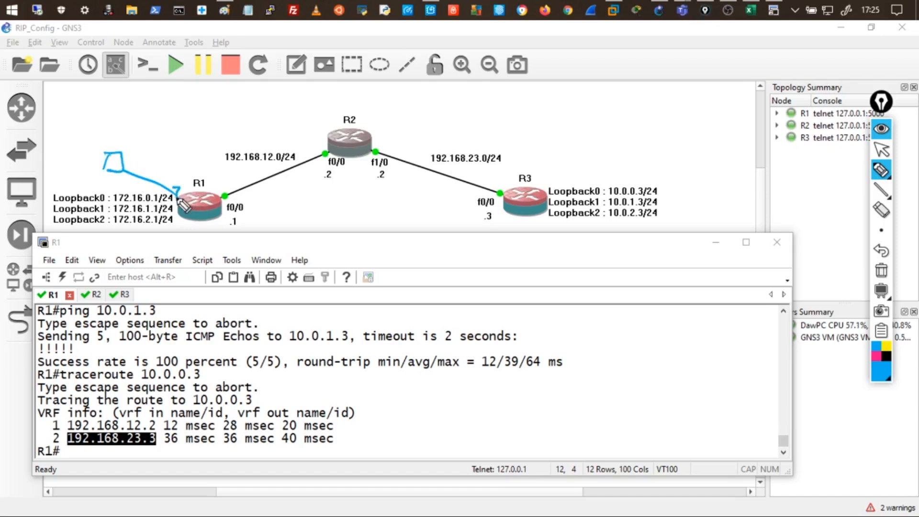
mouse_move(113, 165)
mouse_down()
mouse_move(69, 165)
mouse_move(93, 169)
mouse_move(123, 129)
mouse_move(117, 140)
mouse_up()
drag(152, 145, 170, 142)
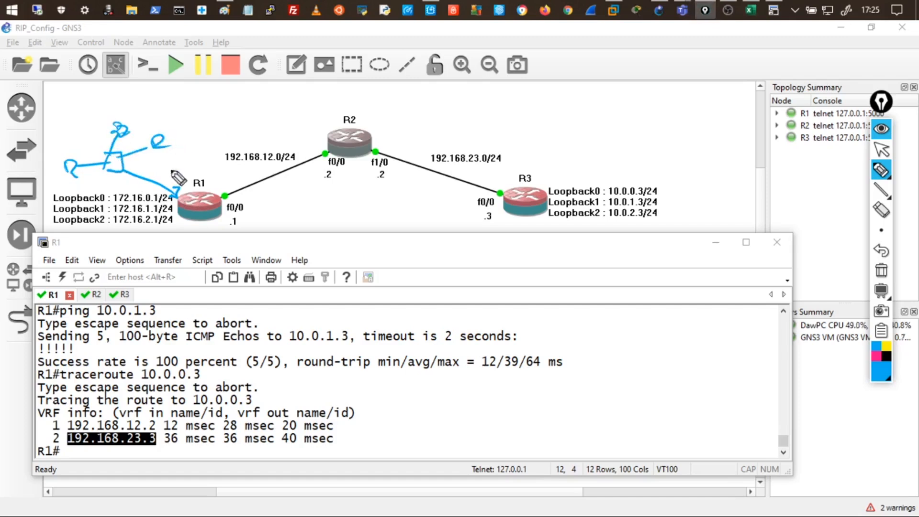
Sketch second and third LAN boxes with hosts below R1, linked to it by arrows.
drag(164, 240, 191, 220)
mouse_move(175, 218)
mouse_down()
mouse_move(196, 220)
mouse_move(190, 228)
mouse_up()
mouse_move(129, 256)
mouse_down()
mouse_move(174, 241)
mouse_move(148, 248)
mouse_up()
mouse_move(137, 248)
mouse_down()
mouse_move(110, 275)
mouse_move(123, 286)
mouse_move(178, 276)
mouse_up()
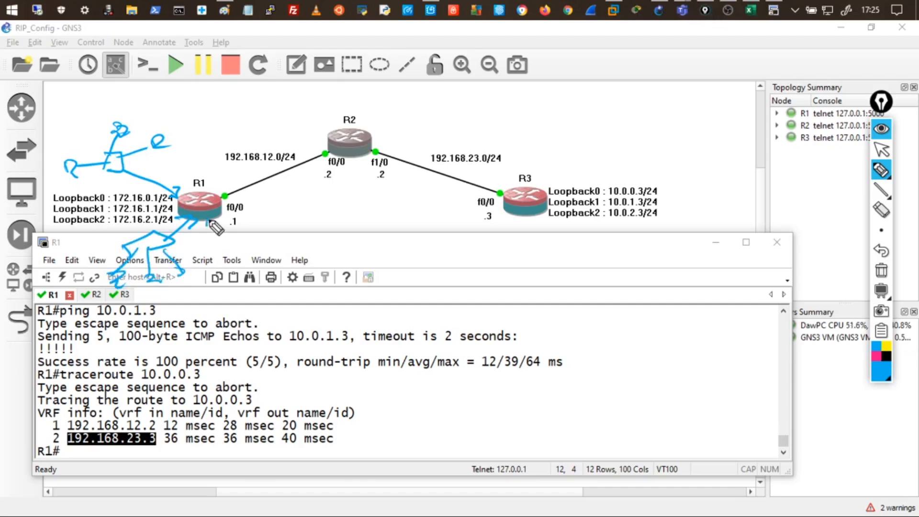
drag(216, 220, 223, 278)
mouse_move(232, 275)
mouse_down()
mouse_move(243, 270)
mouse_move(215, 292)
mouse_up()
mouse_move(244, 271)
mouse_down()
mouse_move(233, 300)
mouse_move(235, 288)
mouse_move(203, 319)
mouse_move(219, 327)
mouse_up()
drag(239, 295, 257, 316)
mouse_move(268, 313)
mouse_down()
mouse_move(252, 319)
mouse_move(280, 317)
mouse_up()
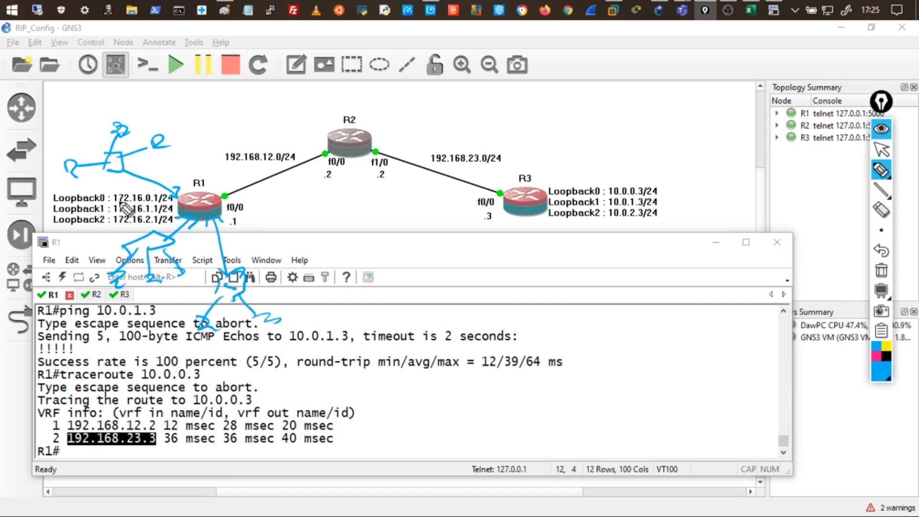
drag(172, 186, 181, 185)
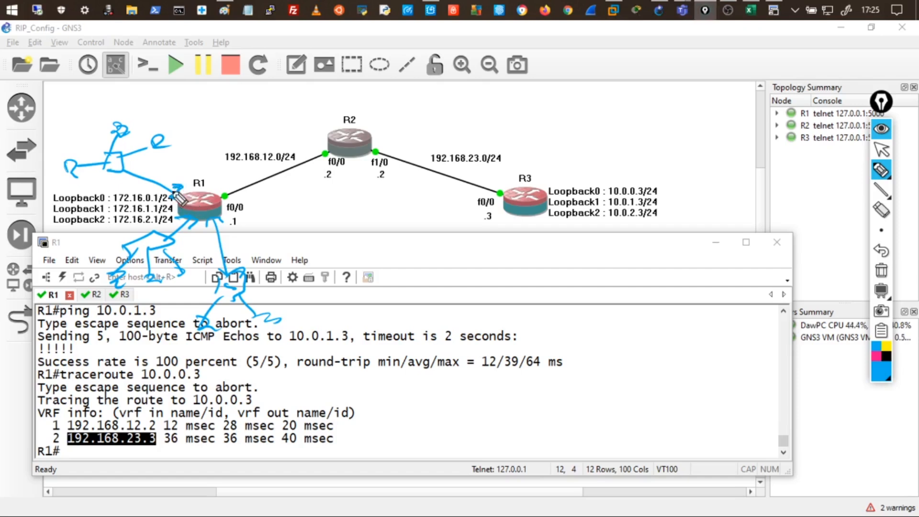
Label the three sketches as LANs, touch up arrows, and start writing 224 above the topology.
mouse_move(79, 100)
mouse_down()
mouse_move(71, 115)
mouse_move(117, 101)
mouse_up()
mouse_move(76, 246)
mouse_down()
mouse_move(98, 260)
mouse_move(127, 249)
mouse_up()
mouse_move(240, 335)
mouse_down()
mouse_move(254, 351)
mouse_move(284, 337)
mouse_move(290, 350)
mouse_up()
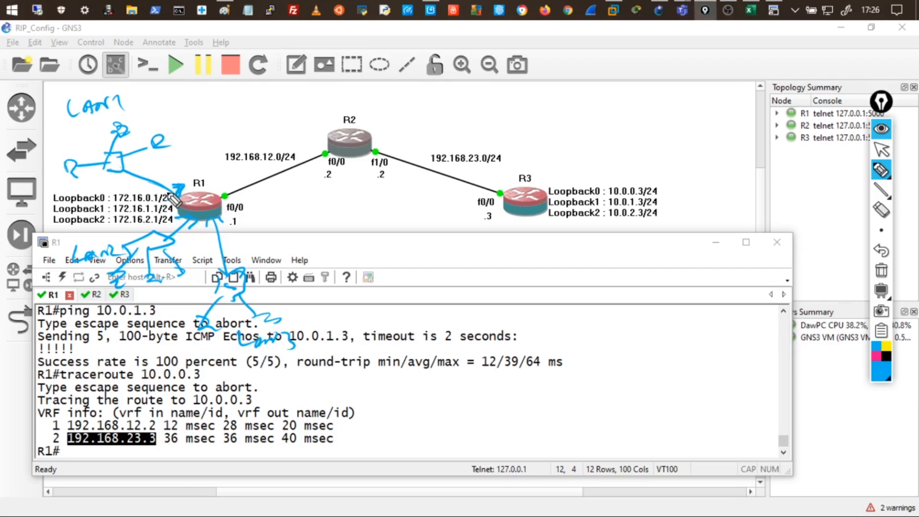
drag(129, 187, 136, 182)
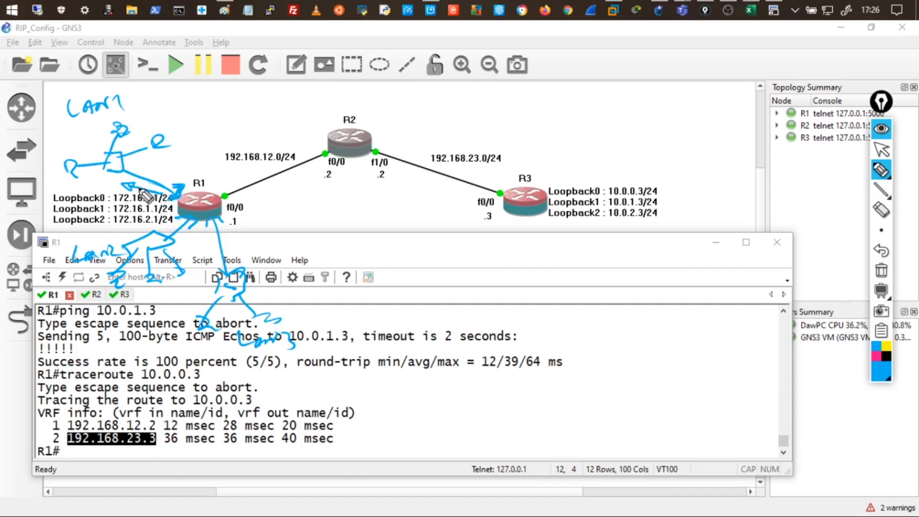
drag(205, 232, 210, 252)
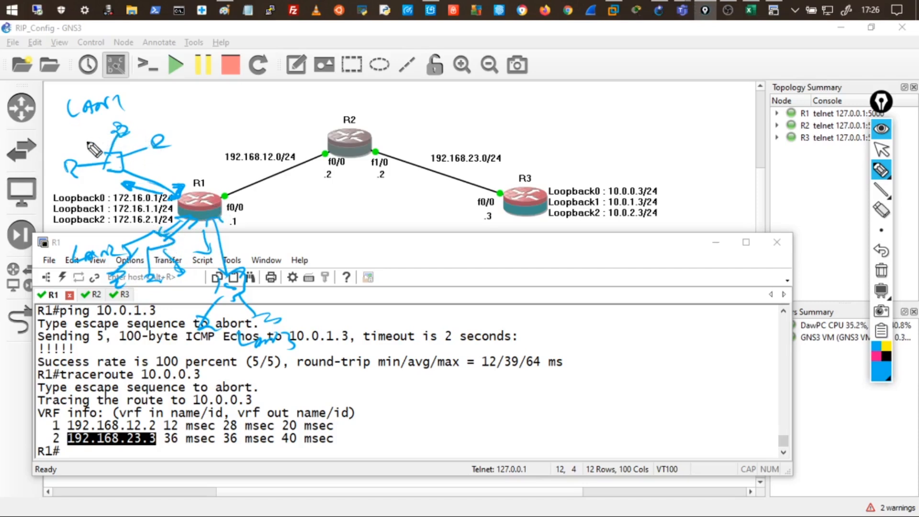
mouse_move(193, 101)
mouse_down()
mouse_move(209, 111)
mouse_move(299, 101)
mouse_move(268, 113)
mouse_up()
click(242, 99)
Finish writing 224.0.0.9, underline and box it, then erase all ink.
click(271, 97)
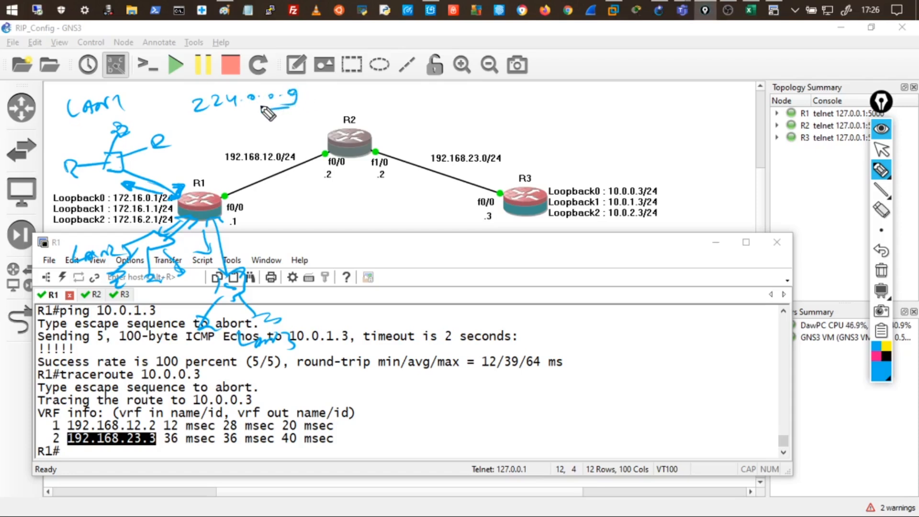
drag(192, 119, 290, 108)
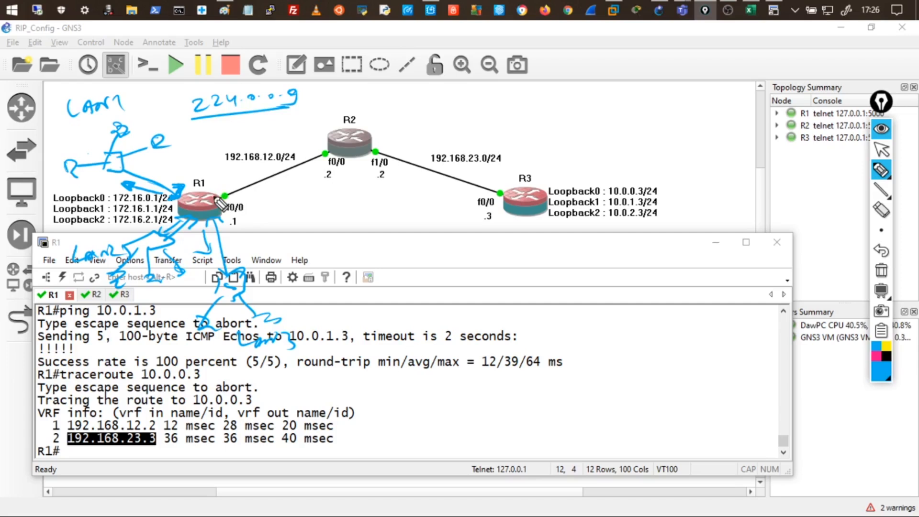
mouse_move(204, 118)
mouse_down()
mouse_move(306, 111)
mouse_move(171, 88)
mouse_move(173, 100)
mouse_up()
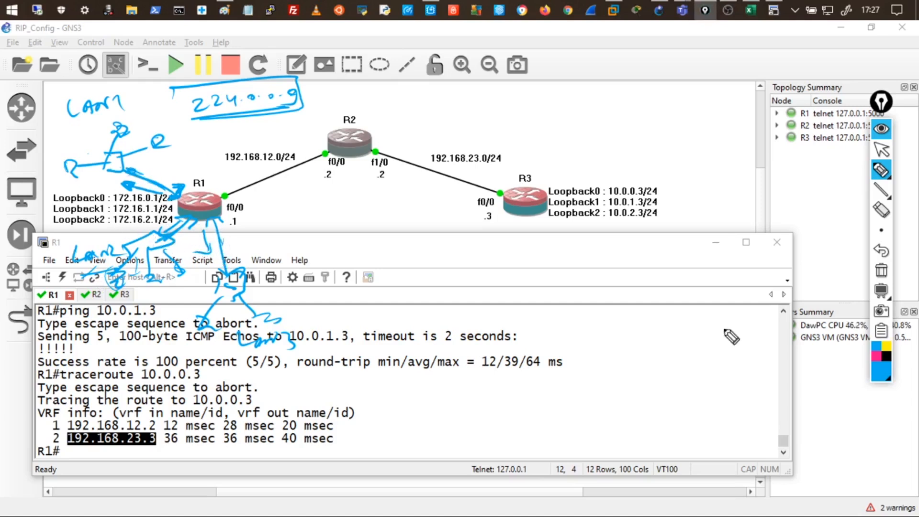
click(881, 270)
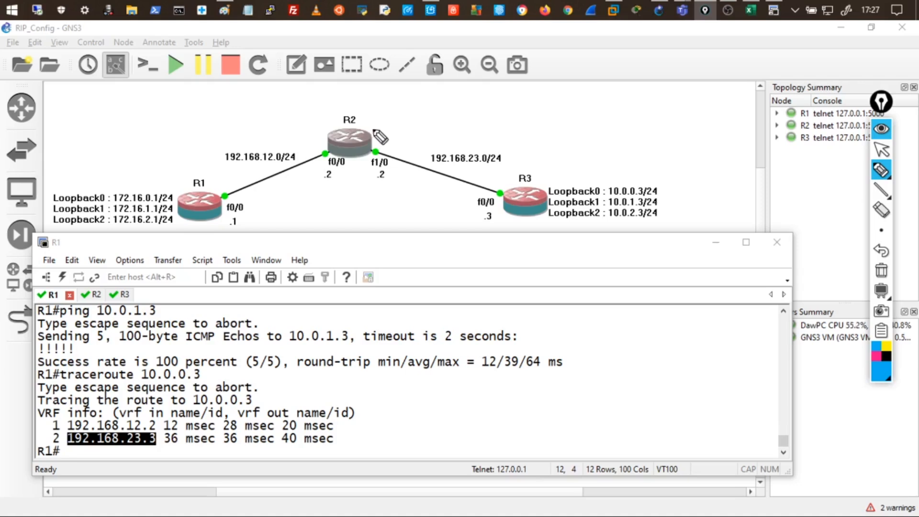
drag(366, 121, 369, 136)
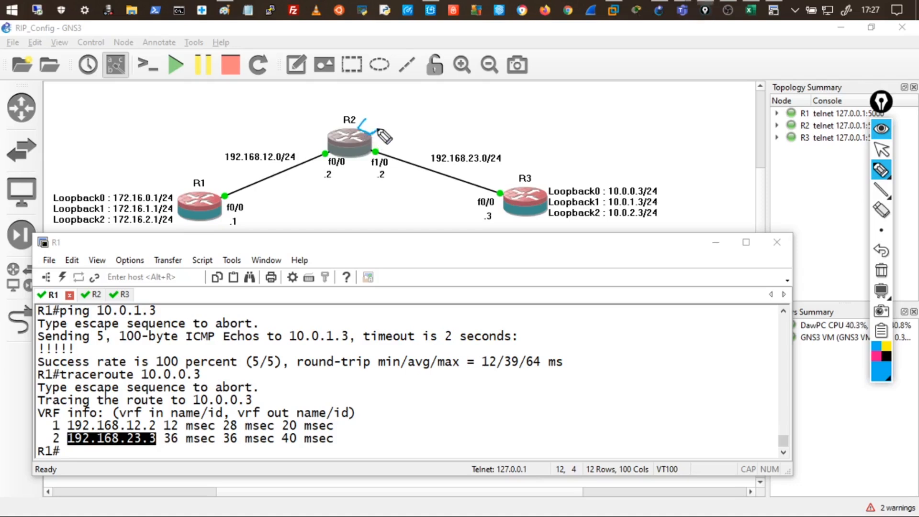
drag(162, 178, 183, 192)
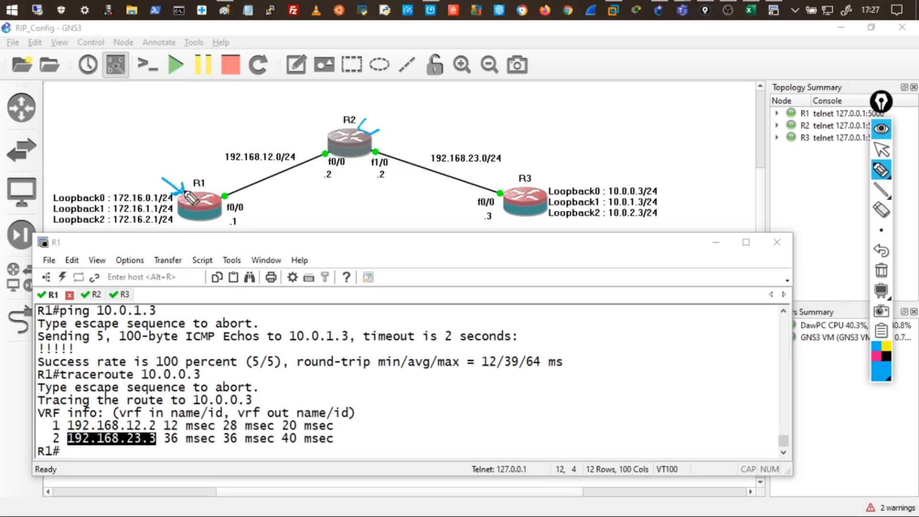
mouse_move(372, 136)
mouse_down()
mouse_move(443, 107)
mouse_move(507, 114)
mouse_move(460, 102)
mouse_move(496, 94)
mouse_up()
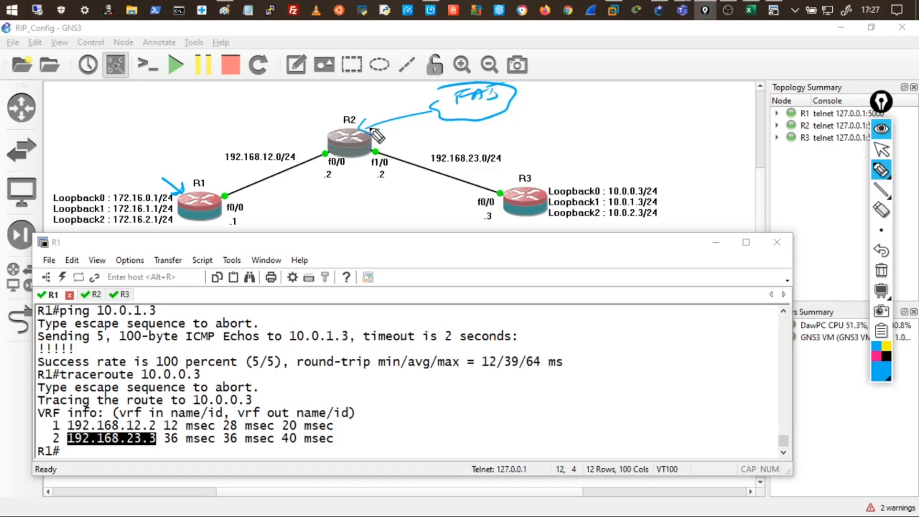
drag(433, 115, 430, 117)
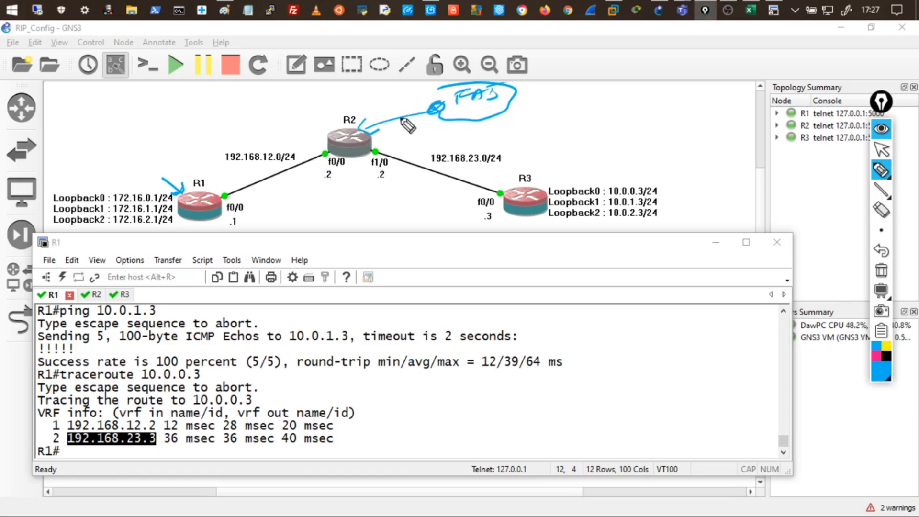
mouse_move(371, 120)
mouse_down()
mouse_move(367, 132)
mouse_move(392, 114)
mouse_move(440, 108)
mouse_up()
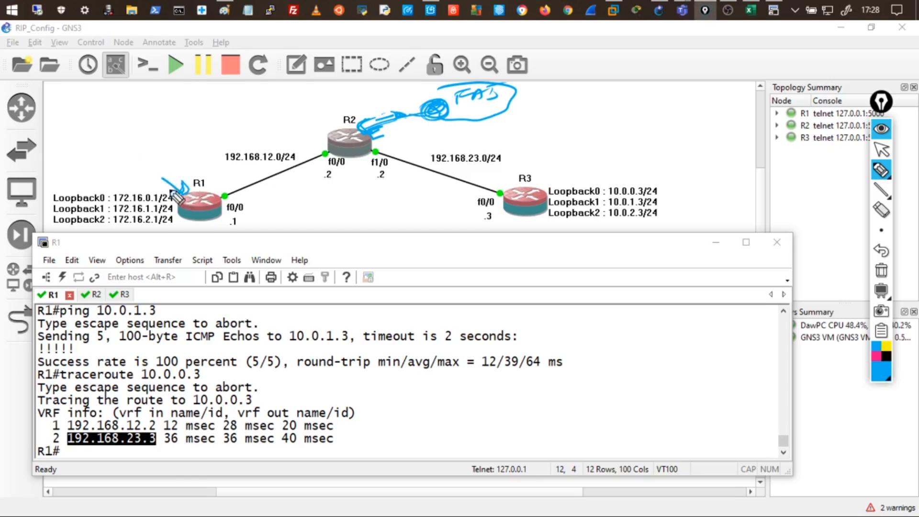
drag(116, 146, 125, 159)
mouse_move(116, 145)
mouse_down()
mouse_move(148, 142)
mouse_move(138, 153)
mouse_up()
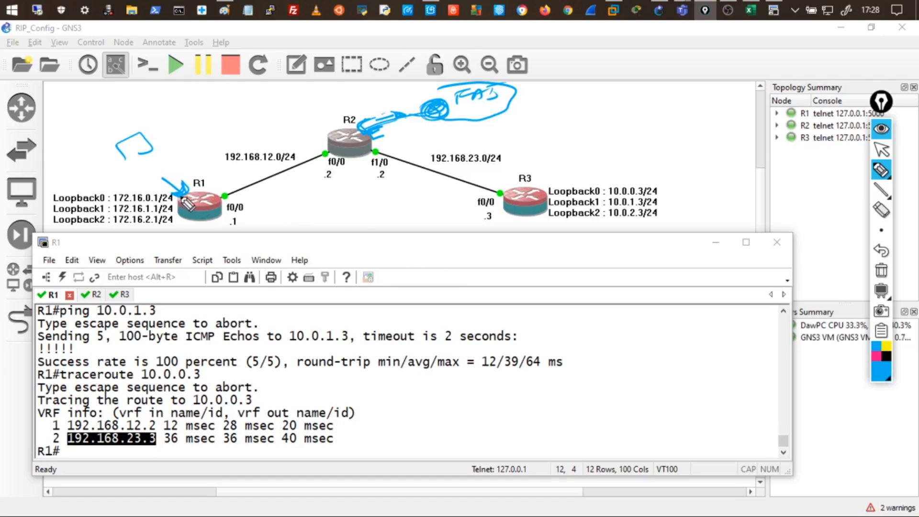
click(881, 210)
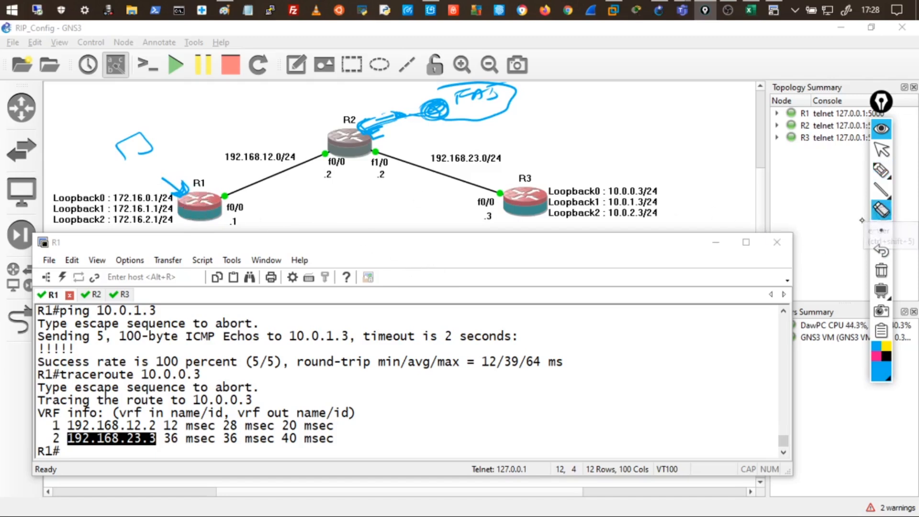
click(881, 272)
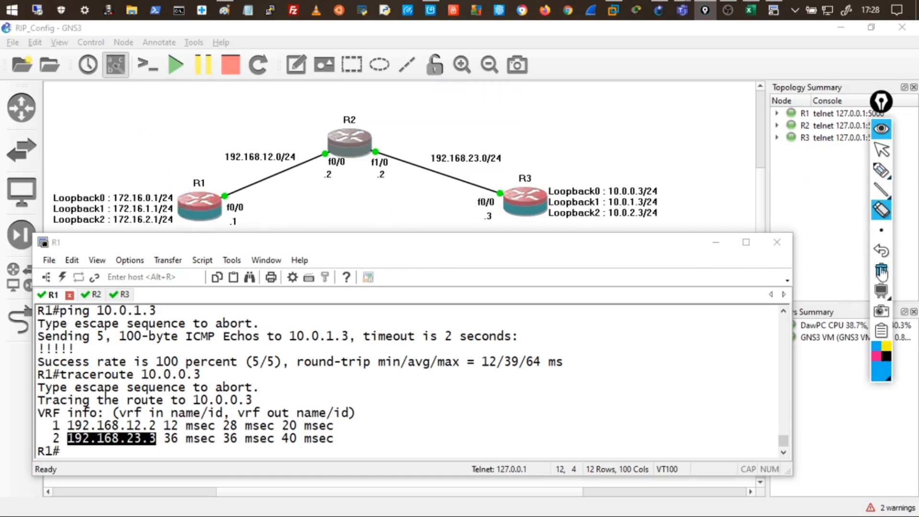
mouse_move(882, 177)
click(819, 173)
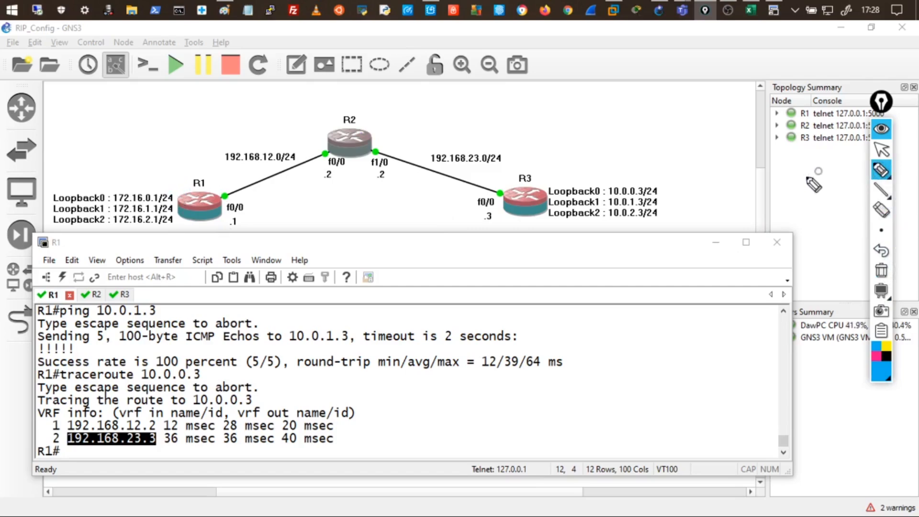
On a blank black board in white ink, draw routers R1 and R2 joined by a link.
click(864, 292)
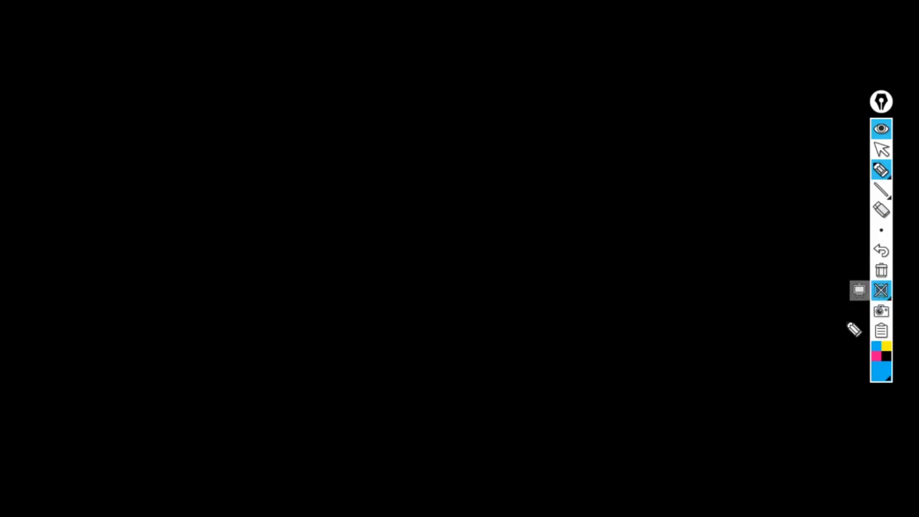
mouse_move(872, 381)
click(809, 360)
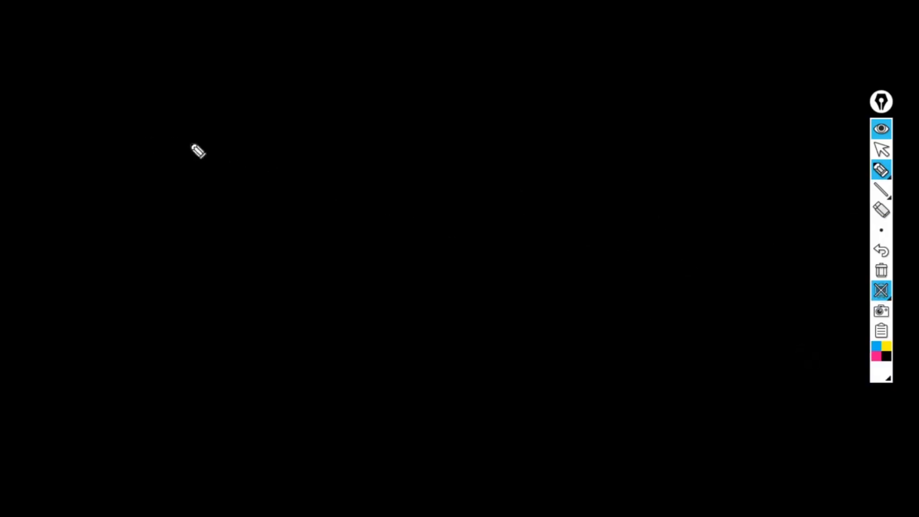
drag(246, 156, 222, 166)
mouse_move(265, 177)
mouse_down()
mouse_move(434, 149)
mouse_move(454, 158)
mouse_up()
drag(413, 163, 436, 175)
drag(215, 116, 245, 114)
drag(419, 126, 468, 117)
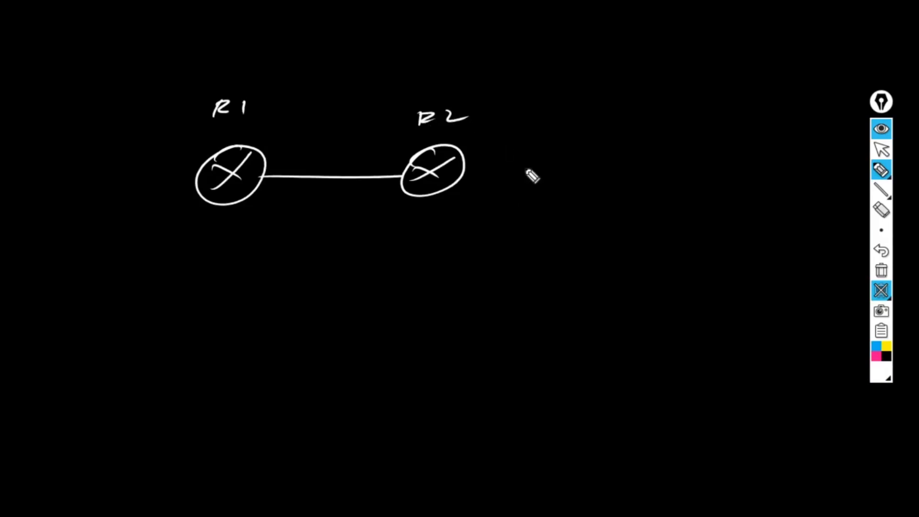
Add a switch with hosts off R2, a far router, and interface labels F0/0 and G0/0.
mouse_move(466, 166)
mouse_down()
mouse_move(593, 162)
mouse_move(656, 148)
mouse_move(568, 212)
mouse_move(557, 234)
mouse_up()
mouse_move(632, 184)
mouse_down()
mouse_move(622, 215)
mouse_move(631, 235)
mouse_move(685, 229)
mouse_up()
drag(675, 231, 694, 239)
mouse_move(649, 165)
mouse_down()
mouse_move(728, 171)
mouse_move(734, 162)
mouse_up()
drag(734, 157, 754, 190)
drag(481, 158, 464, 198)
drag(465, 187, 480, 197)
drag(487, 191, 496, 196)
mouse_move(388, 168)
mouse_down()
mouse_move(395, 191)
mouse_move(370, 212)
mouse_move(397, 214)
mouse_up()
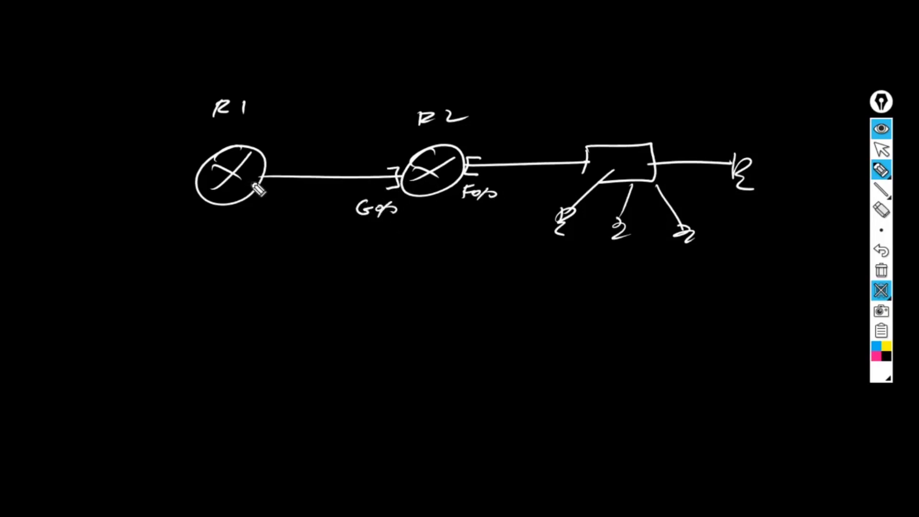
drag(279, 192, 302, 194)
drag(194, 182, 40, 193)
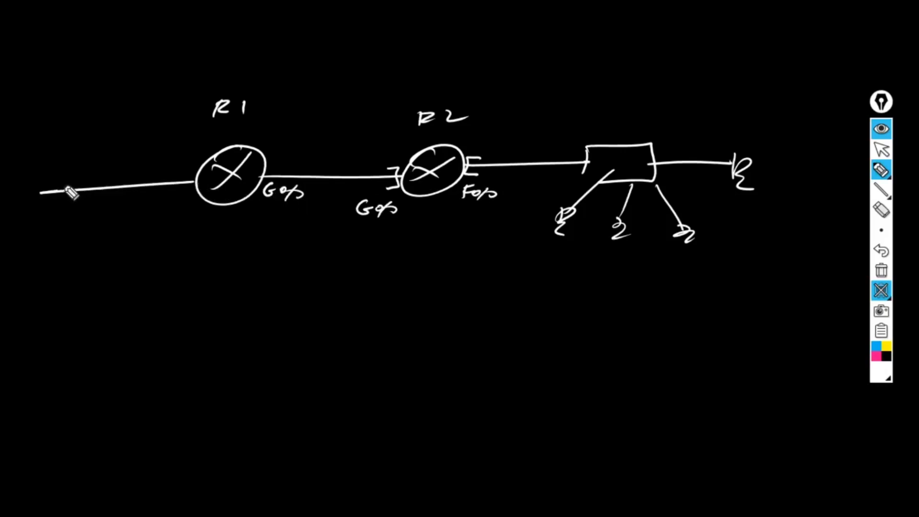
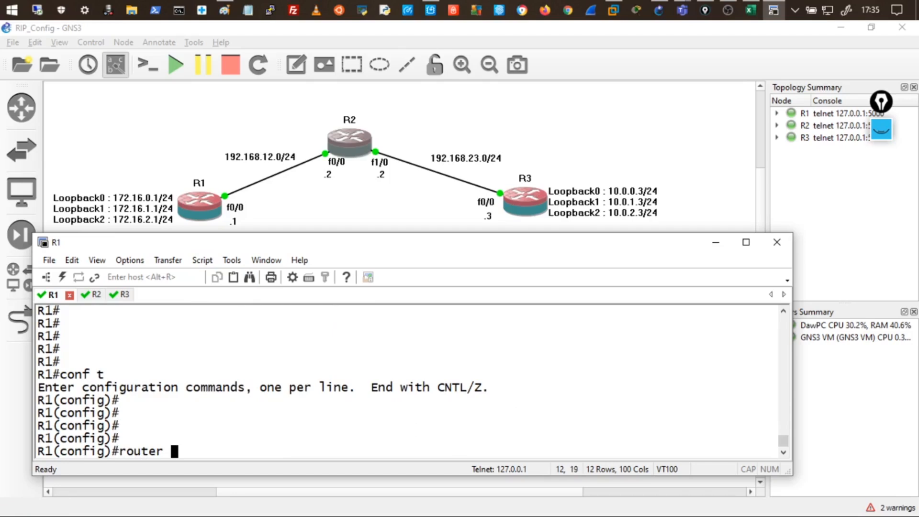
Under router rip on R1, set passive-interface for loopback0, loopback1 and loopback2.
text(ip)
key(Return)
key(Return)
key(Return)
key(Return)
text(pa)
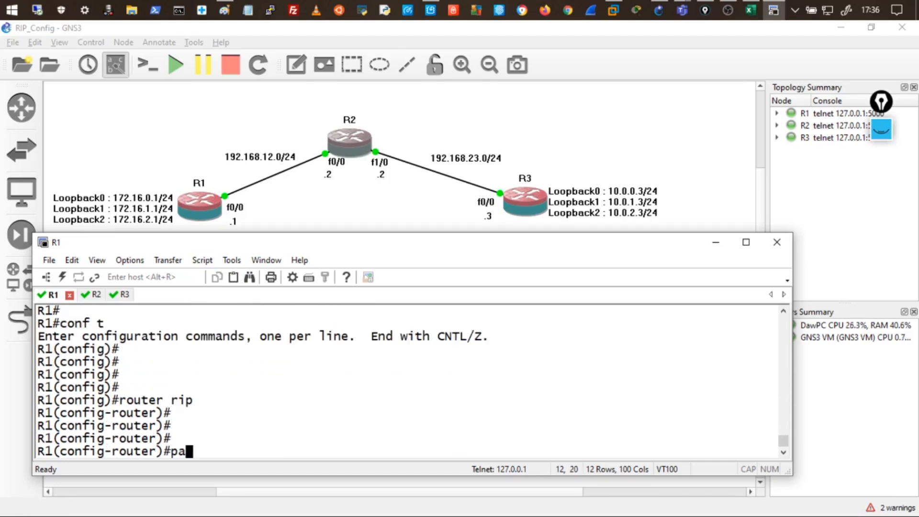
text(ssive-interface)
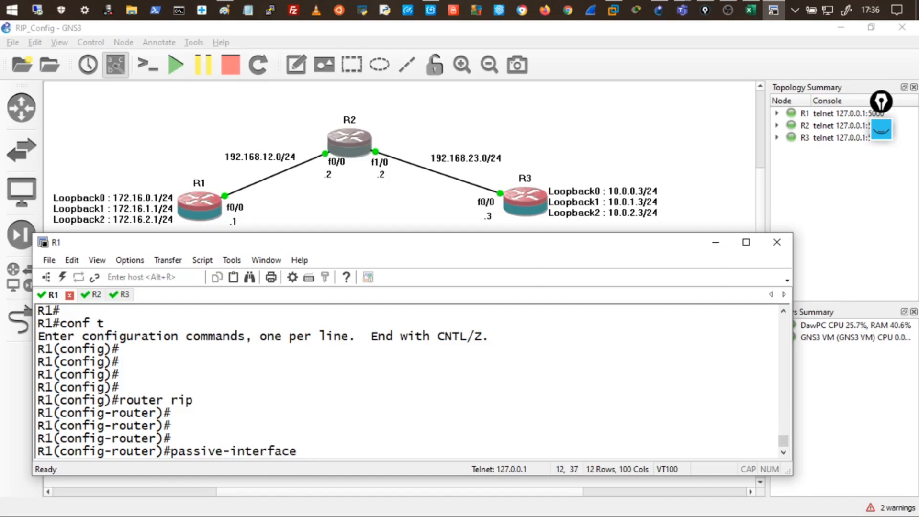
text(loopback0)
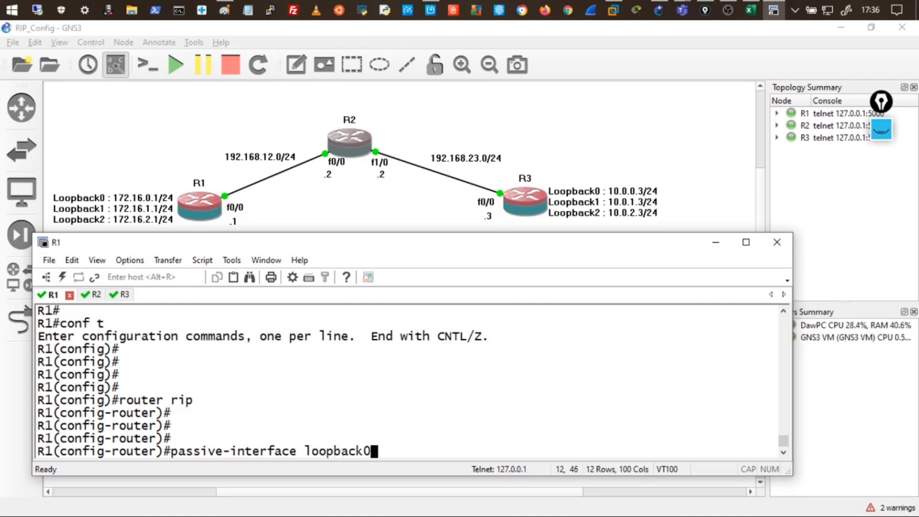
key(Return)
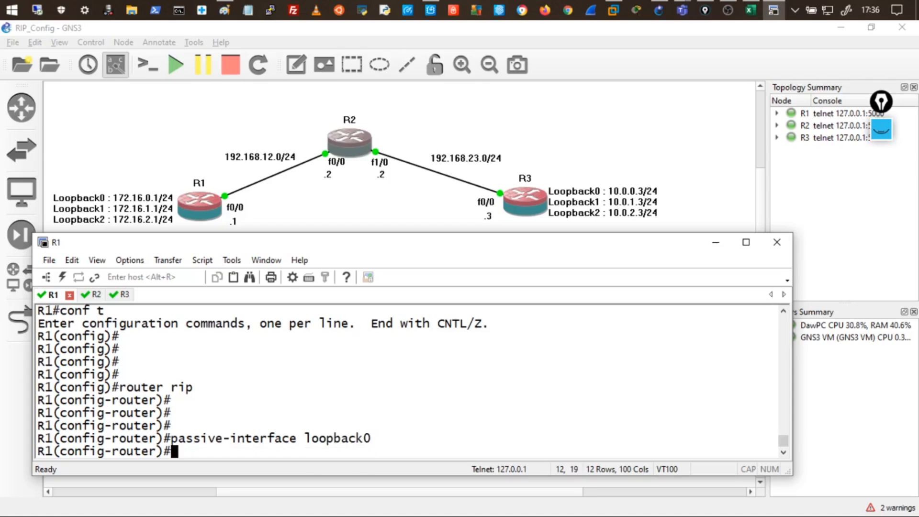
key(Up)
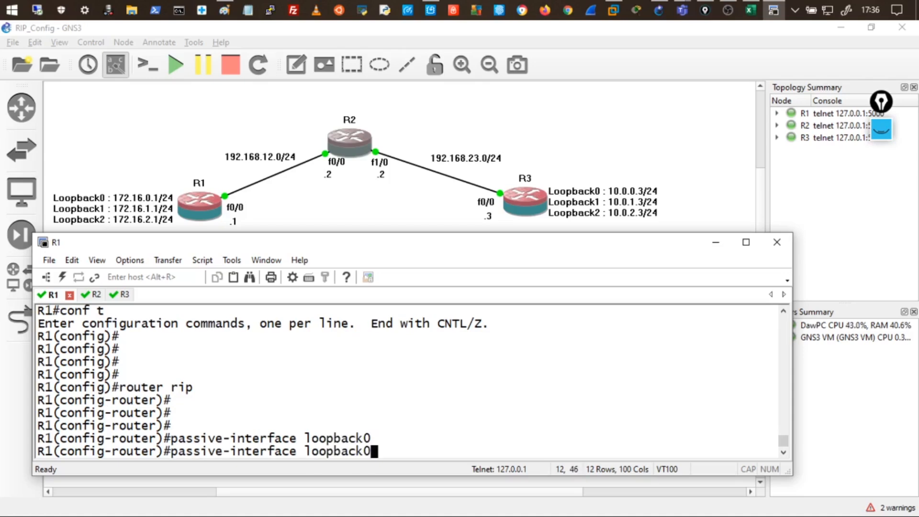
key(Return)
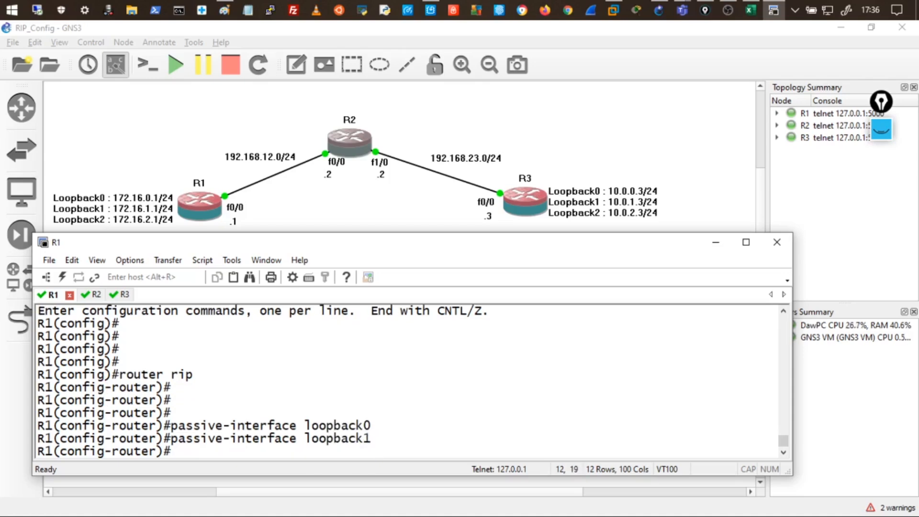
key(Up)
key(Return)
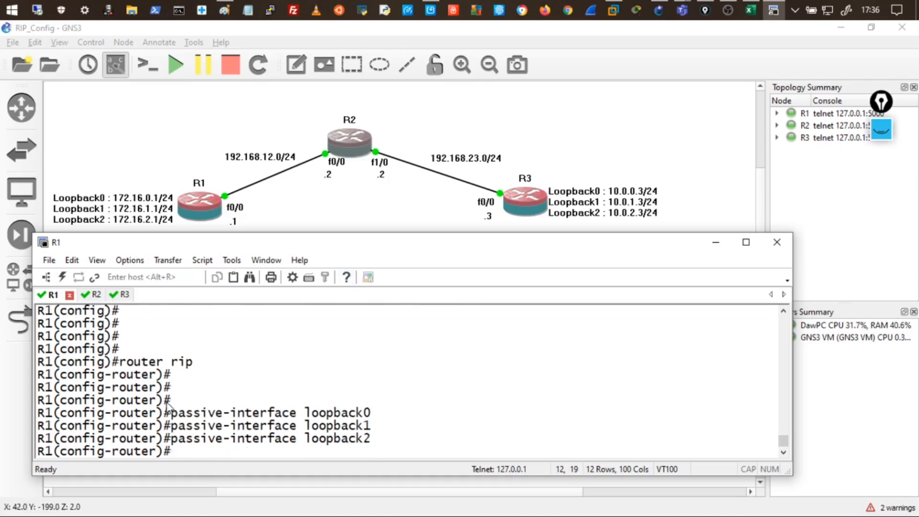
drag(171, 412, 369, 411)
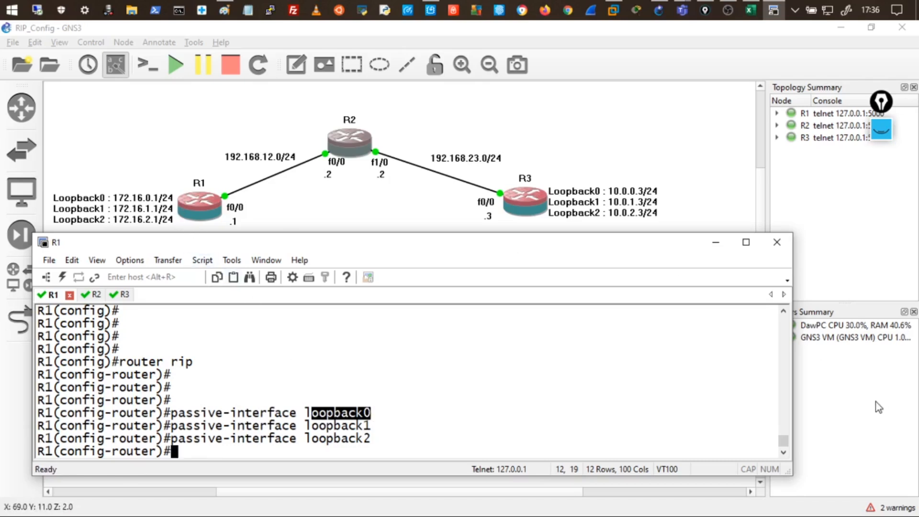
click(880, 129)
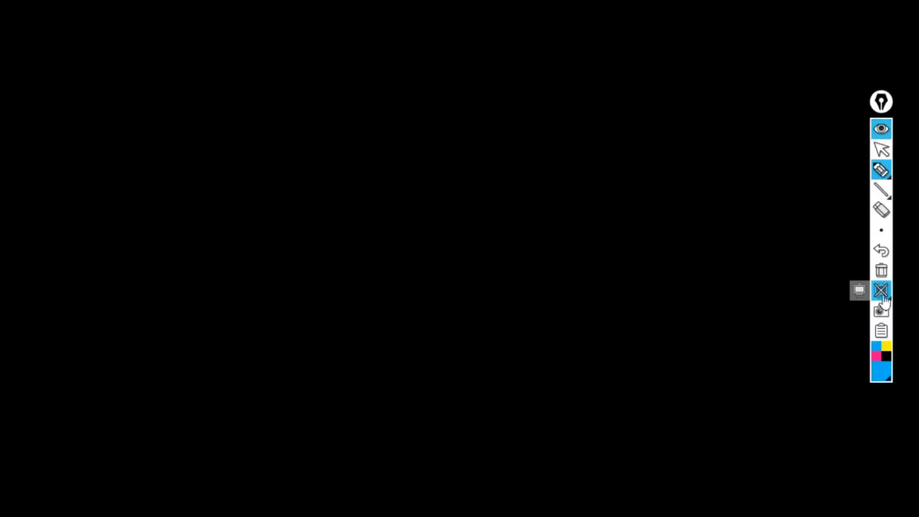
click(880, 289)
mouse_move(219, 197)
mouse_down()
mouse_move(185, 213)
mouse_move(243, 177)
mouse_move(240, 197)
mouse_up()
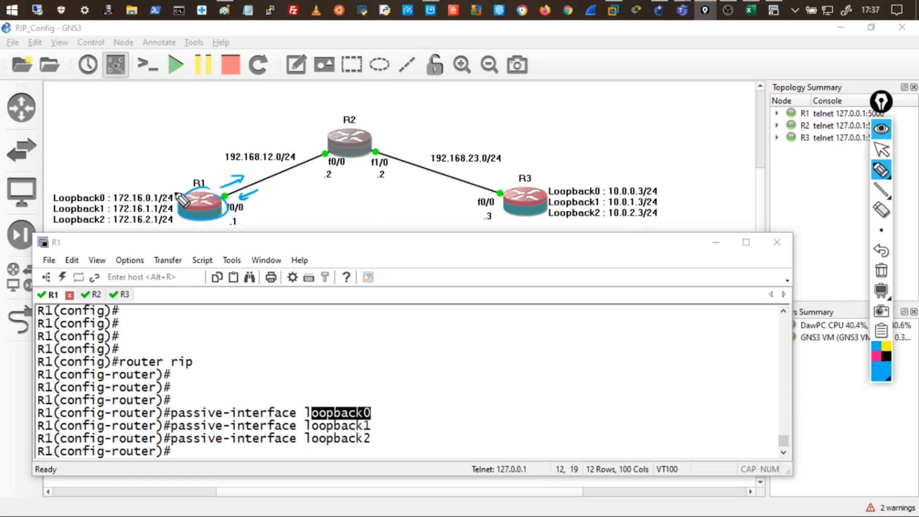
mouse_move(174, 190)
mouse_down()
mouse_move(129, 190)
mouse_move(136, 186)
mouse_up()
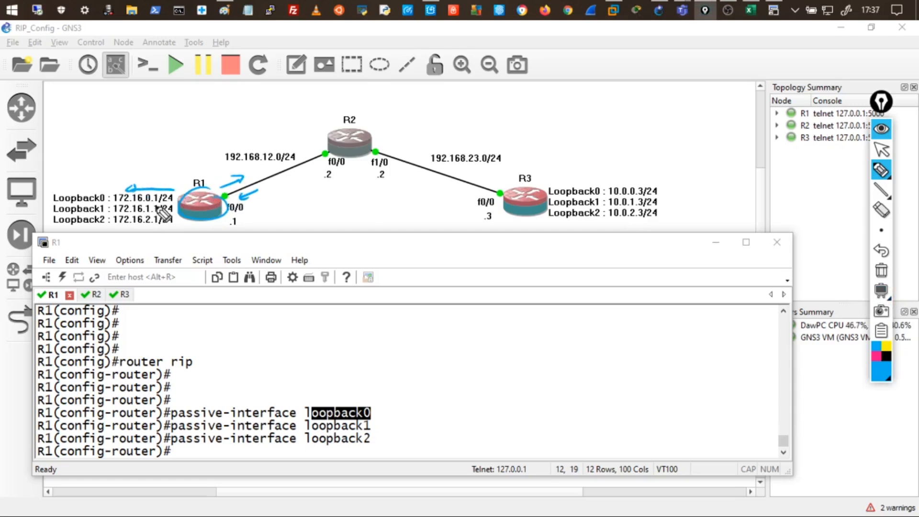
mouse_move(177, 210)
mouse_down()
mouse_move(140, 209)
mouse_move(158, 226)
mouse_move(144, 228)
mouse_up()
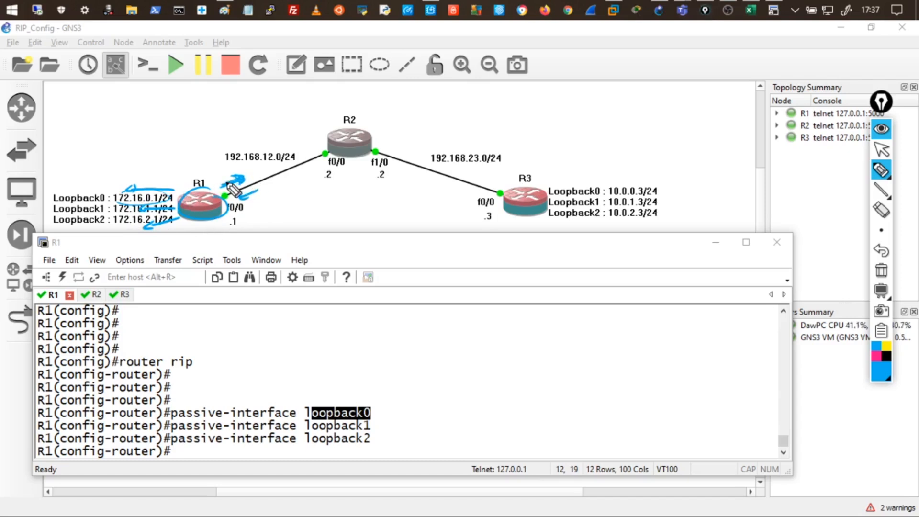
drag(259, 190, 242, 197)
drag(363, 121, 385, 136)
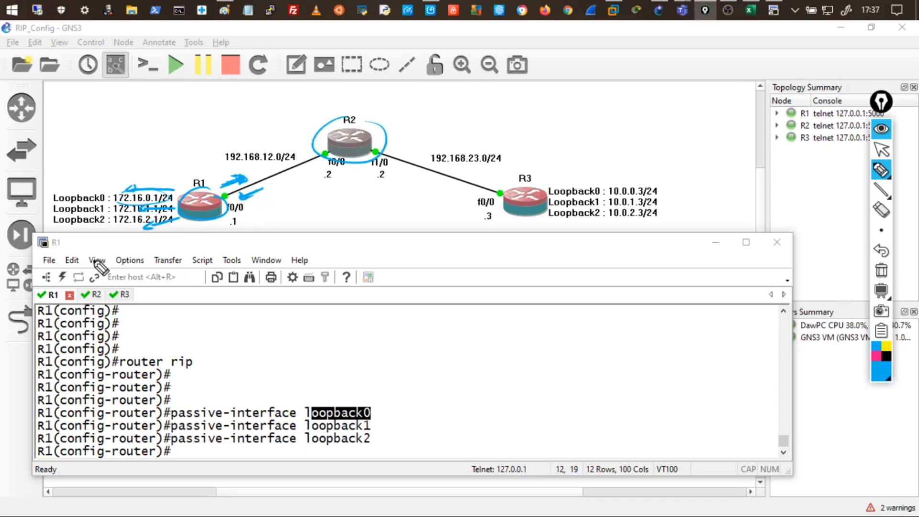
mouse_move(173, 404)
mouse_down()
mouse_move(290, 401)
mouse_move(300, 447)
mouse_up()
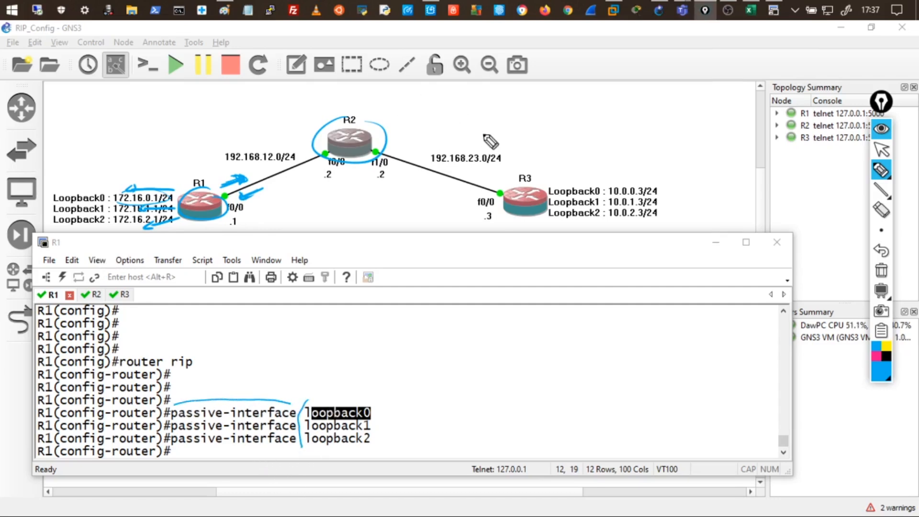
mouse_move(188, 188)
mouse_down()
mouse_move(109, 143)
mouse_move(69, 139)
mouse_move(146, 91)
mouse_up()
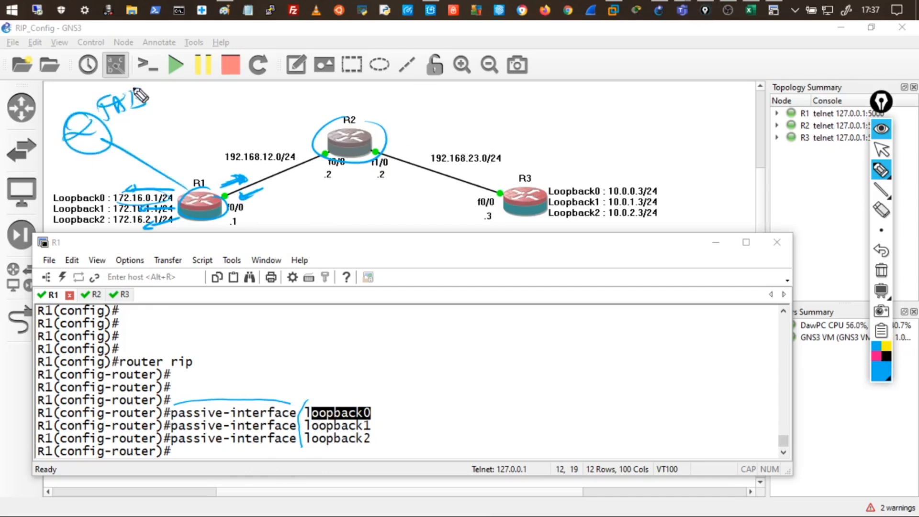
mouse_move(189, 169)
mouse_down()
mouse_move(180, 180)
mouse_move(192, 169)
mouse_up()
mouse_move(198, 165)
mouse_down()
mouse_move(209, 167)
mouse_move(106, 142)
mouse_up()
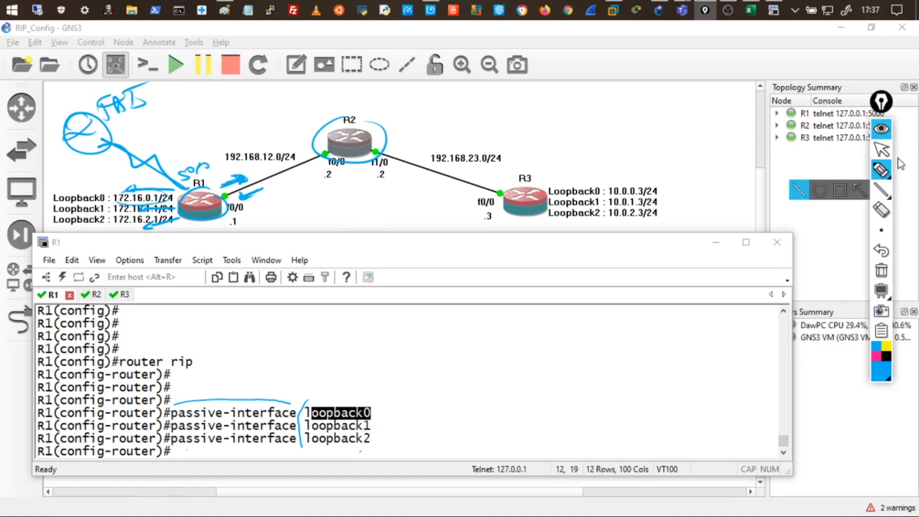
click(878, 273)
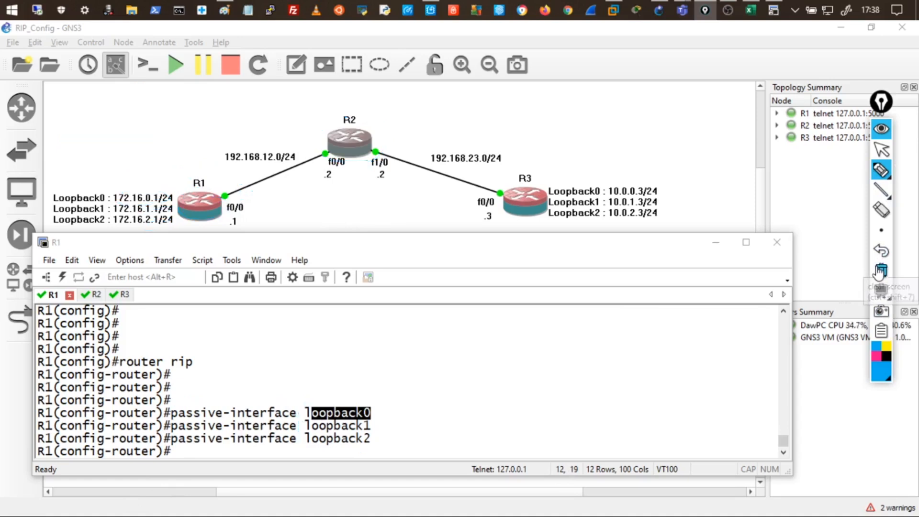
Switch to the R3 console and enter router rip configuration via conf t.
mouse_move(889, 176)
click(880, 149)
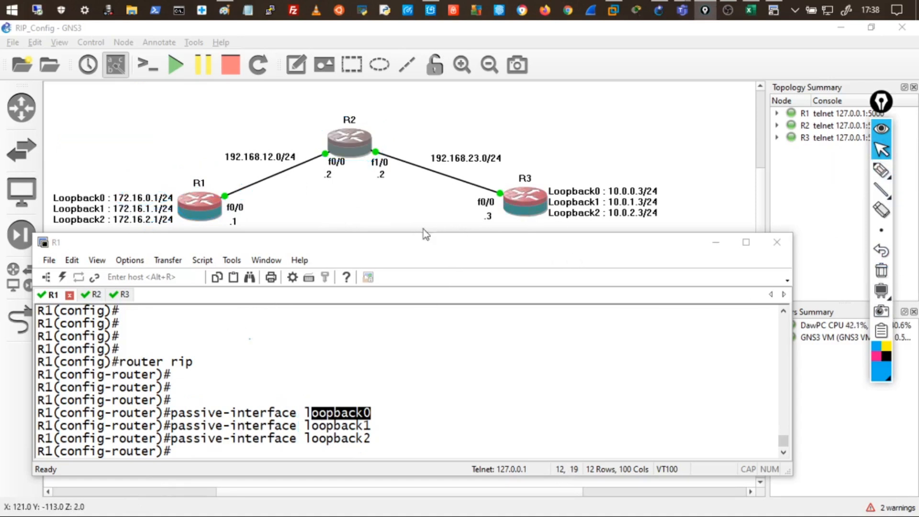
click(125, 297)
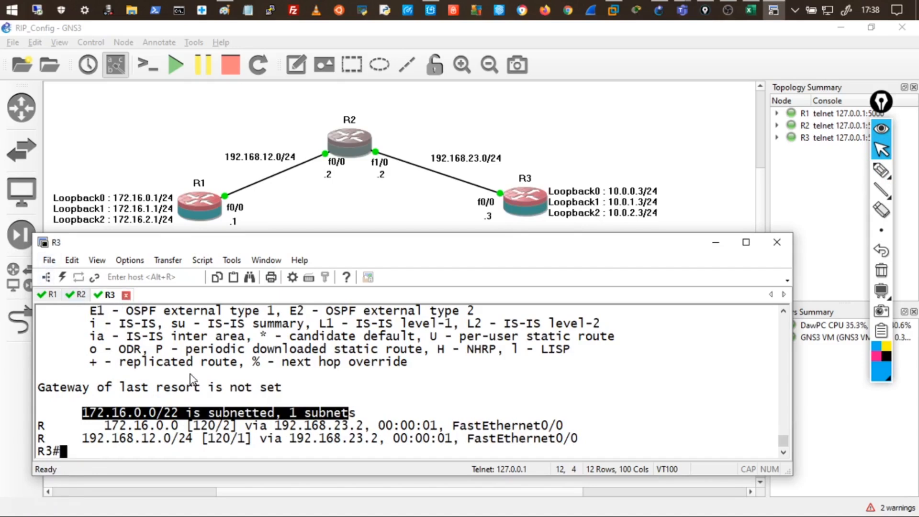
key(Return)
key(Return)
key(Return)
key(Return)
text(con)
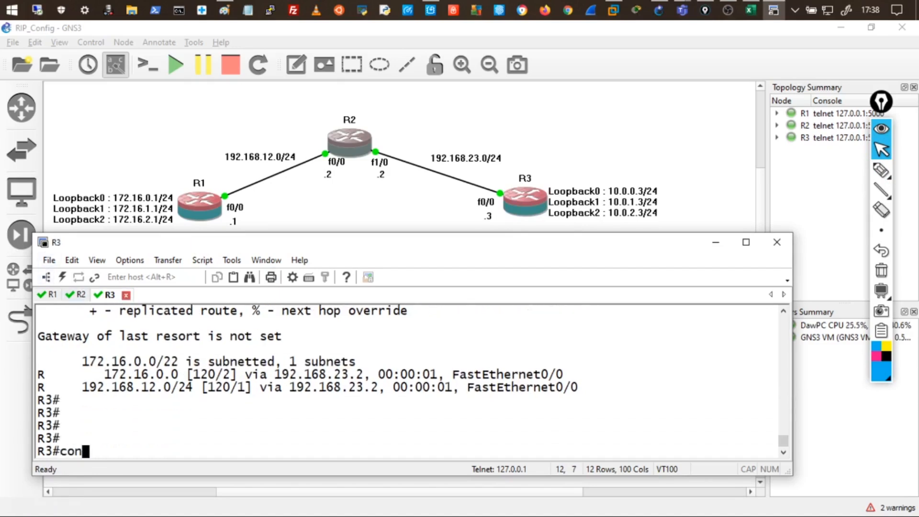
text(f t)
key(Return)
key(Return)
key(Return)
text(router rip)
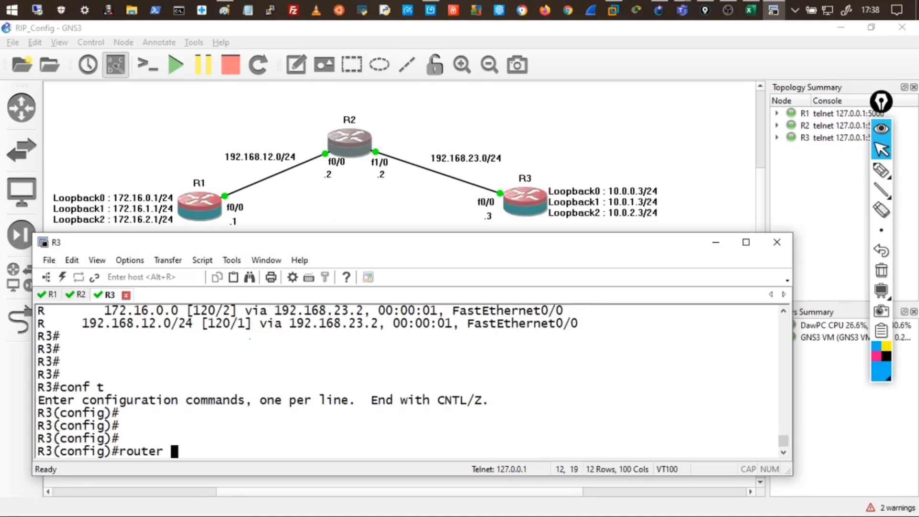
key(Return)
key(Return)
key(Return)
Make loop0, loop1 and loop2 passive interfaces in R3's RIP process.
text(pass)
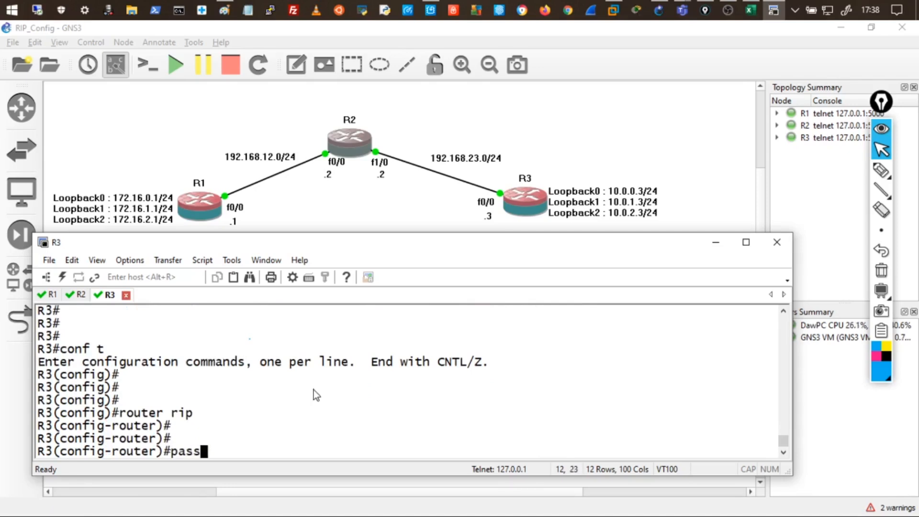
text(ive-in)
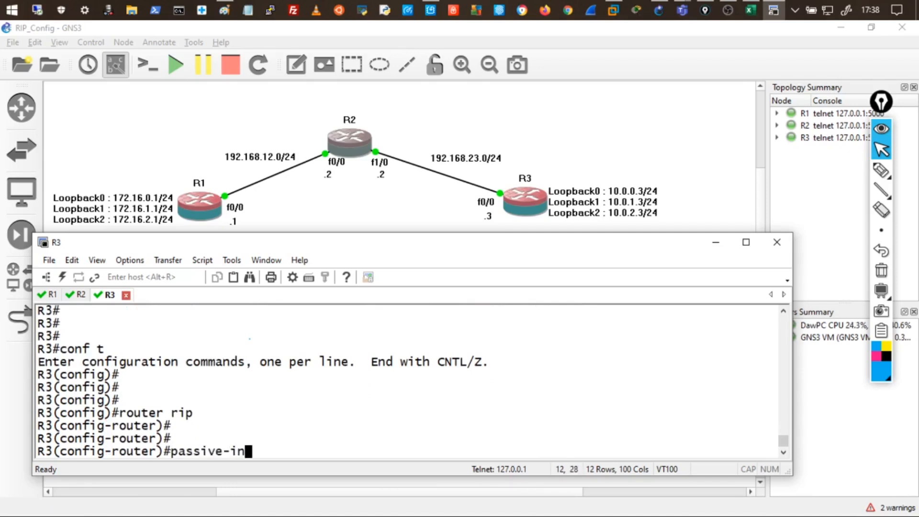
text(terface )
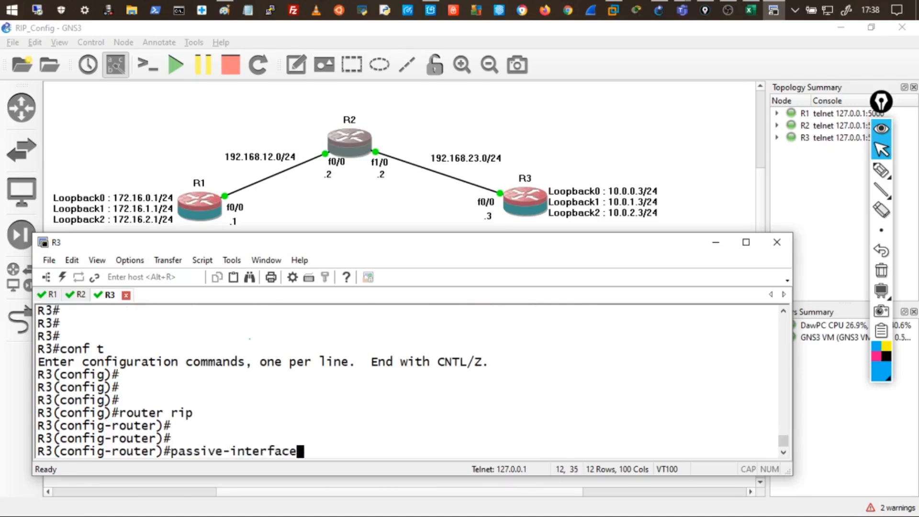
text(loop0)
key(Return)
key(Up)
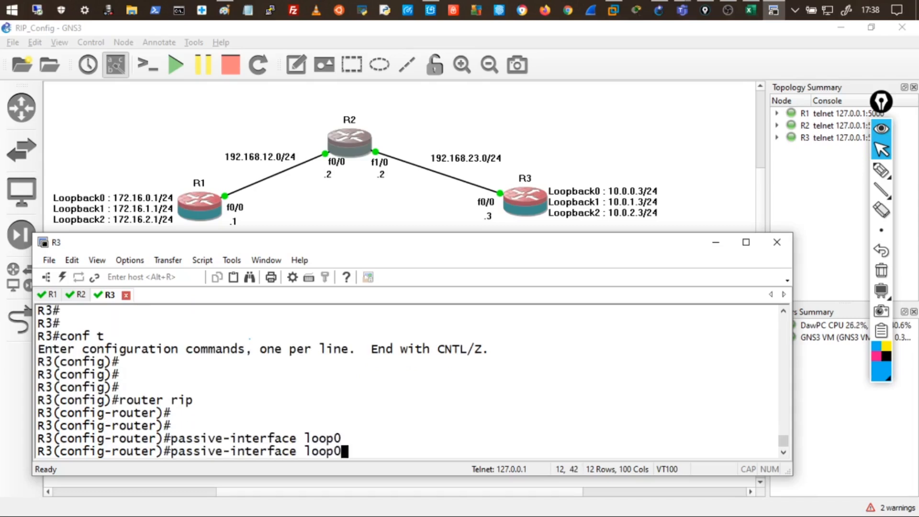
text(1)
key(Return)
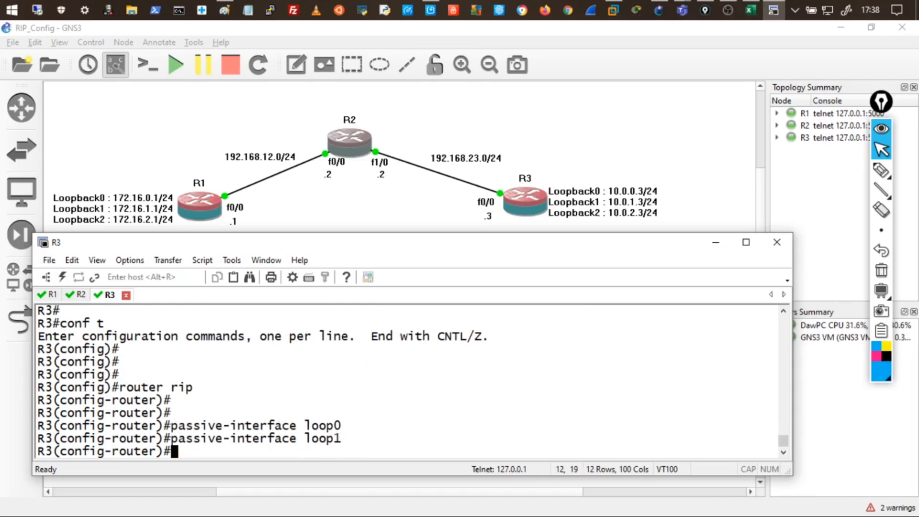
key(Up)
key(BackSpace)
text(2)
key(Return)
key(Return)
key(Return)
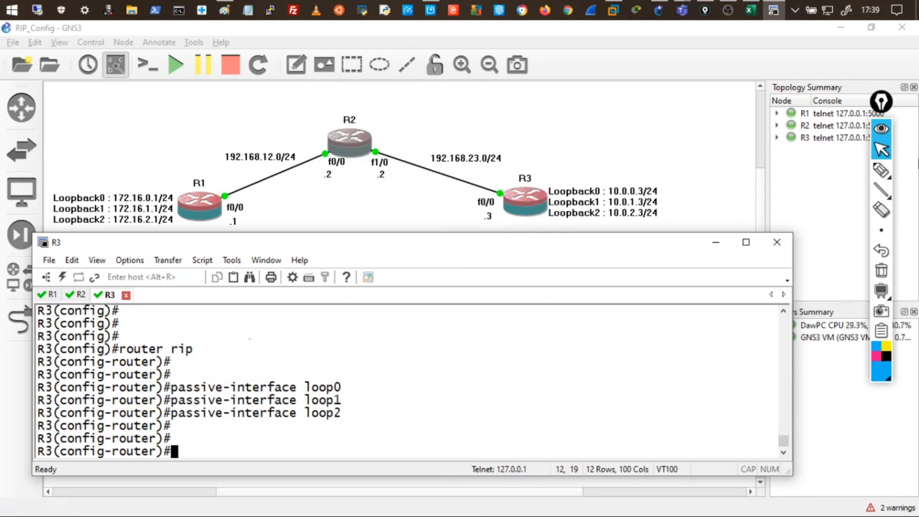
Ink a Loop3 note, the default route address and arrows around R3.
click(881, 169)
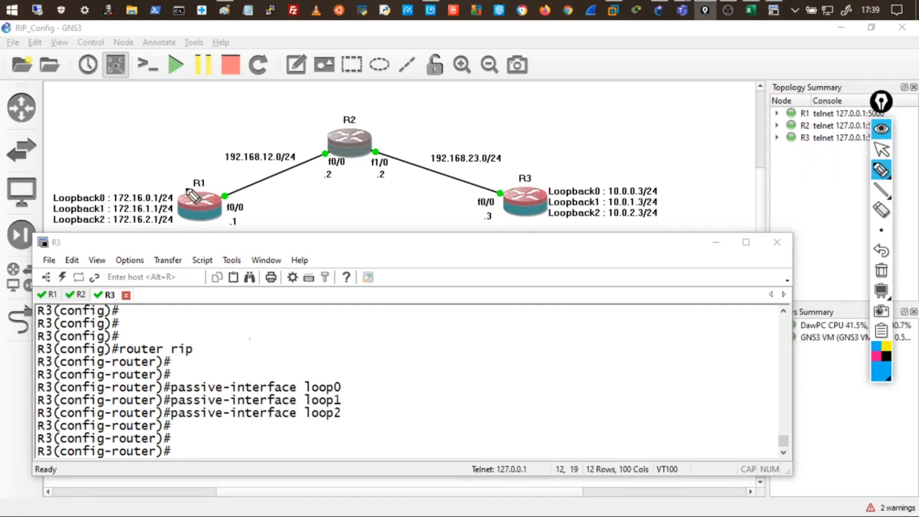
mouse_move(535, 186)
mouse_down()
mouse_move(607, 143)
mouse_move(687, 119)
mouse_move(691, 158)
mouse_move(622, 146)
mouse_move(641, 127)
mouse_move(711, 123)
mouse_move(739, 101)
mouse_up()
mouse_move(614, 148)
mouse_down()
mouse_move(590, 150)
mouse_move(579, 137)
mouse_move(591, 139)
mouse_move(597, 122)
mouse_up()
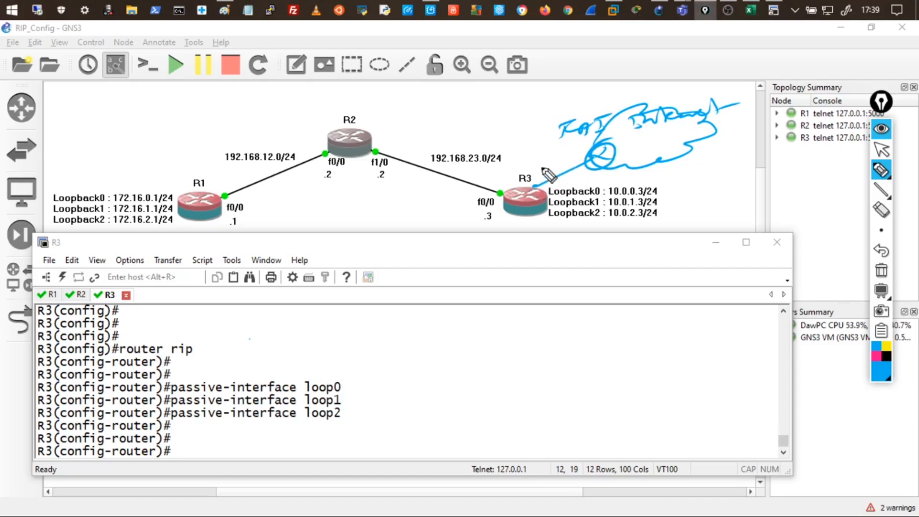
mouse_move(519, 153)
mouse_down()
mouse_move(543, 160)
mouse_move(557, 152)
mouse_up()
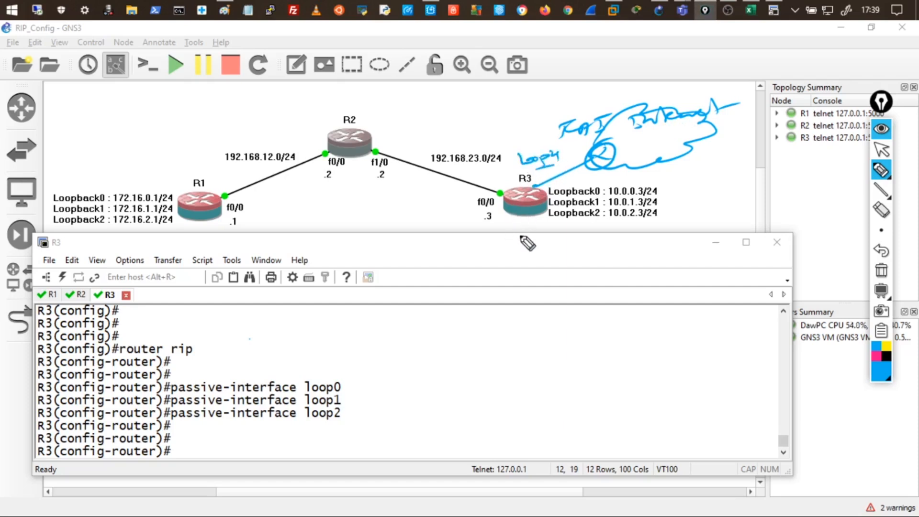
drag(547, 147, 553, 156)
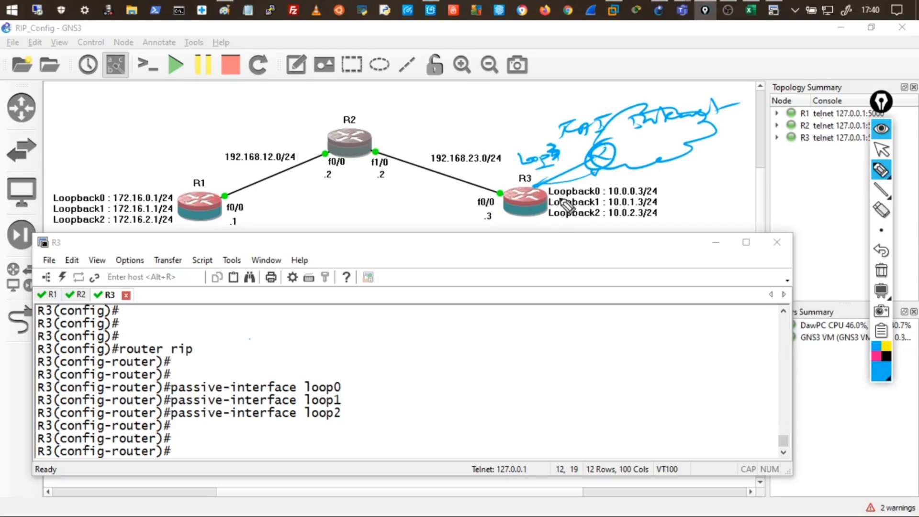
drag(607, 173, 675, 171)
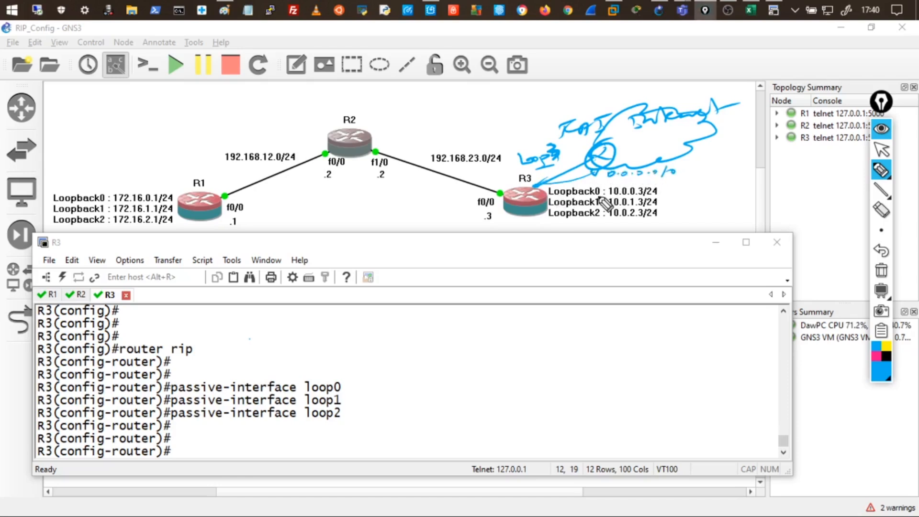
drag(536, 186, 517, 185)
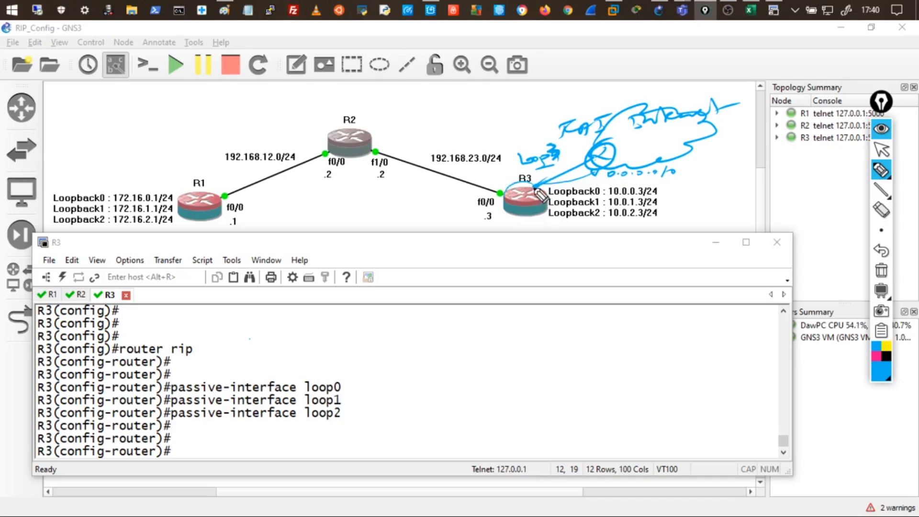
drag(545, 179, 584, 159)
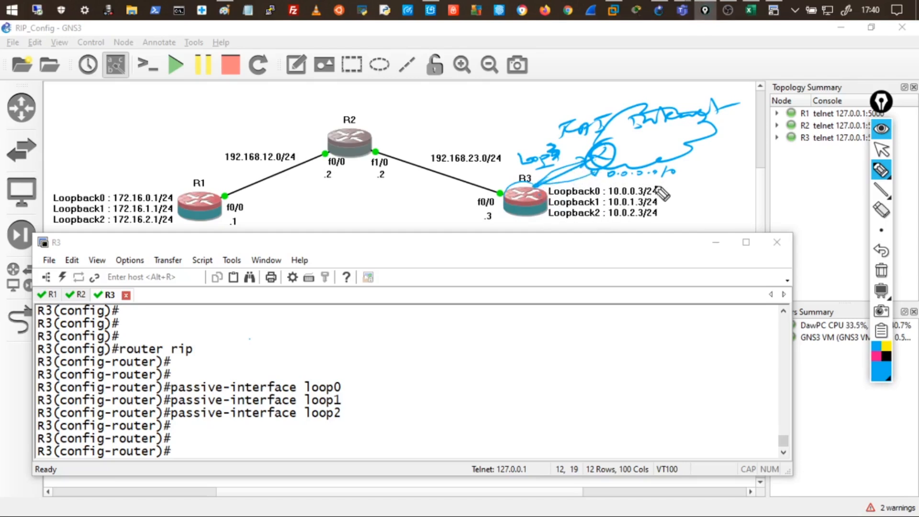
mouse_move(667, 187)
mouse_down()
mouse_move(638, 195)
mouse_move(655, 205)
mouse_up()
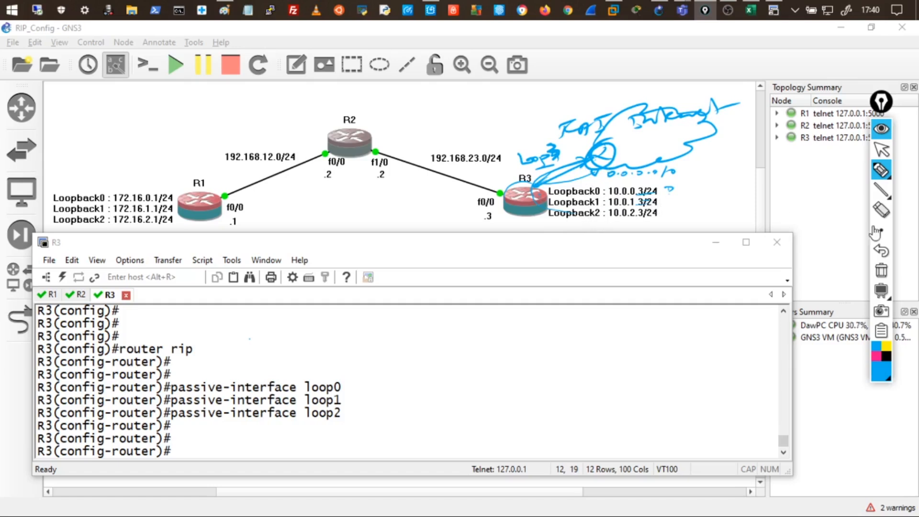
Wipe the ink, briefly circle R3, then clear it and close the pen toolbar.
click(874, 276)
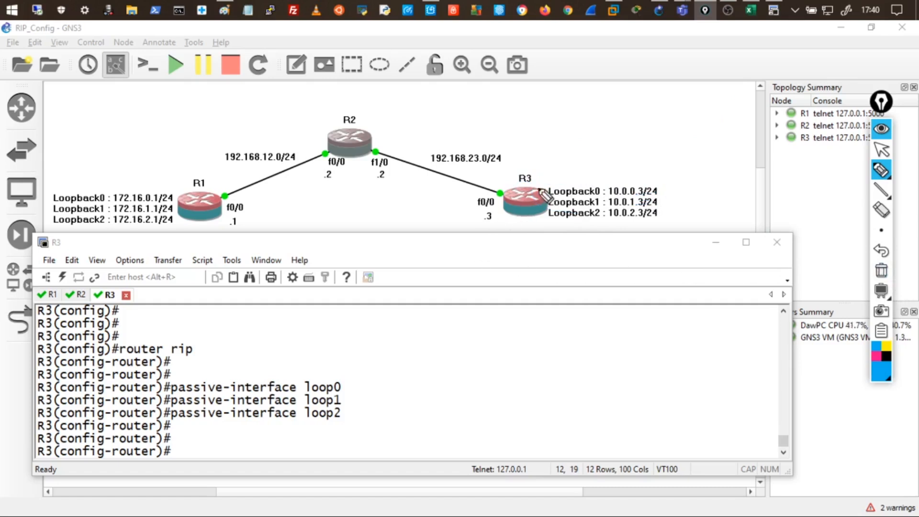
mouse_move(530, 190)
mouse_down()
mouse_move(519, 183)
mouse_move(501, 200)
mouse_move(536, 216)
mouse_move(508, 190)
mouse_up()
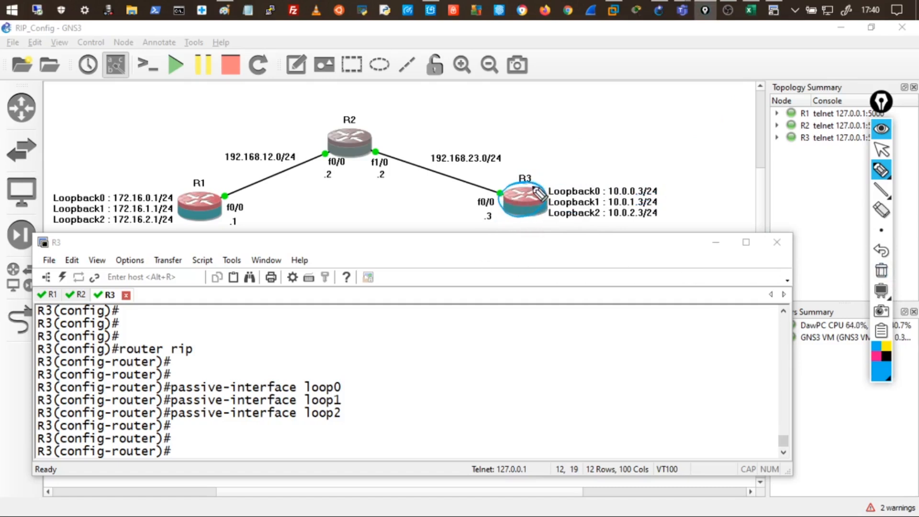
click(881, 128)
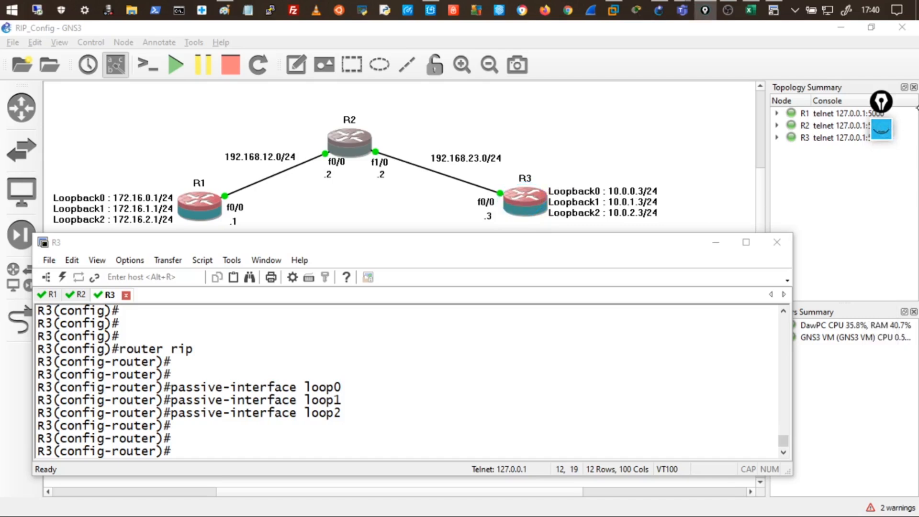
Create Loopback3 on R3 with address 20.0.0.1 255.255.255.0.
click(285, 427)
key(Return)
key(Return)
key(Return)
key(Return)
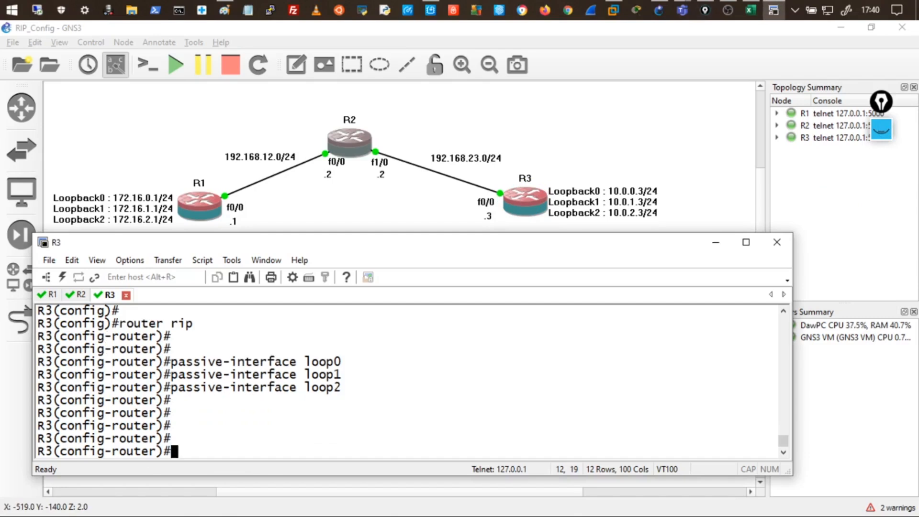
text(end)
key(Return)
key(Return)
text(conf t)
key(Return)
key(Return)
key(Return)
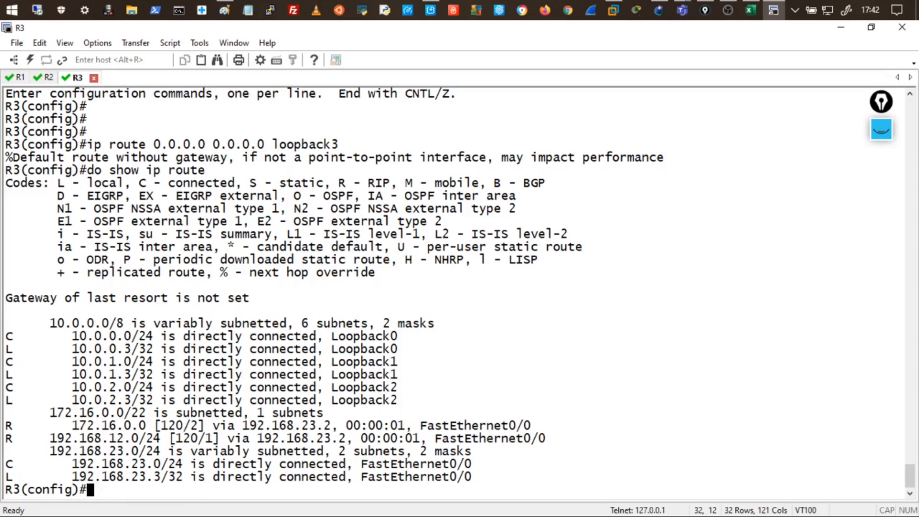
text(nt loop3)
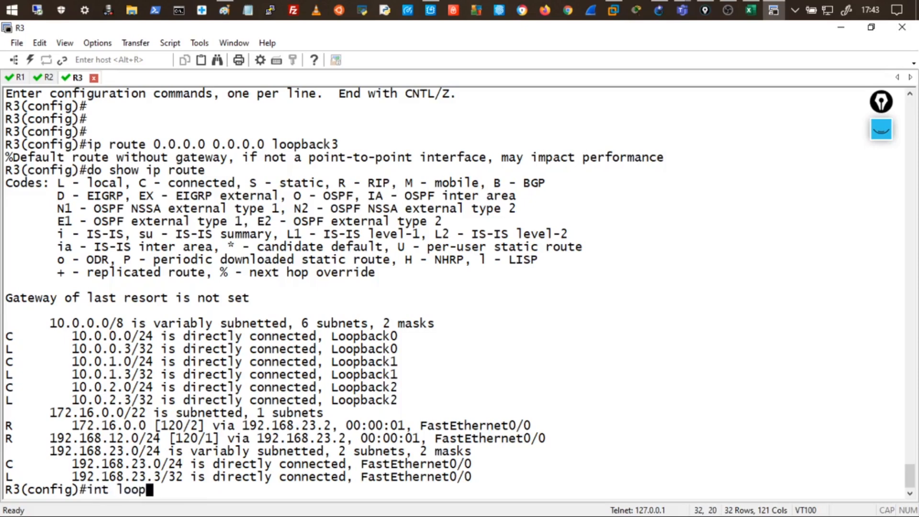
key(Return)
key(Return)
key(Return)
key(Return)
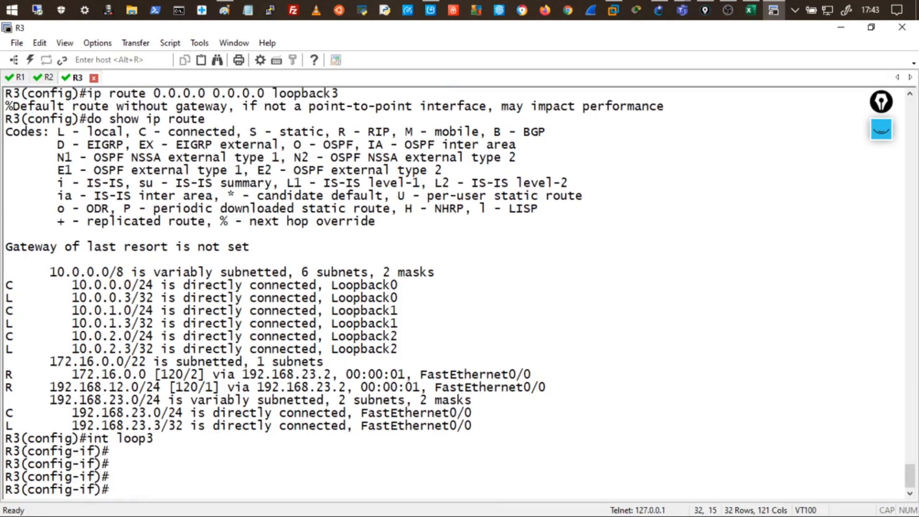
text(ip add 20.)
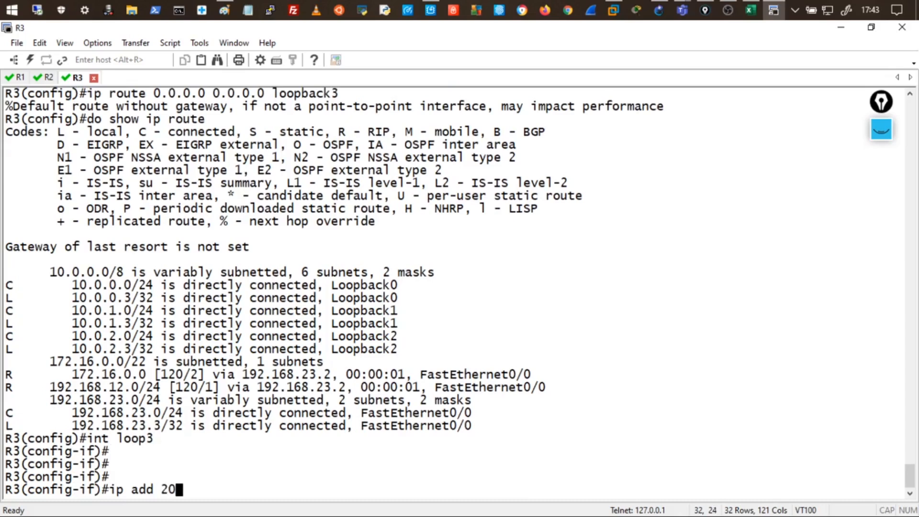
text(.0.0)
key(BackSpace)
key(BackSpace)
key(BackSpace)
text(0.0.)
text(1 255.255)
text(.255)
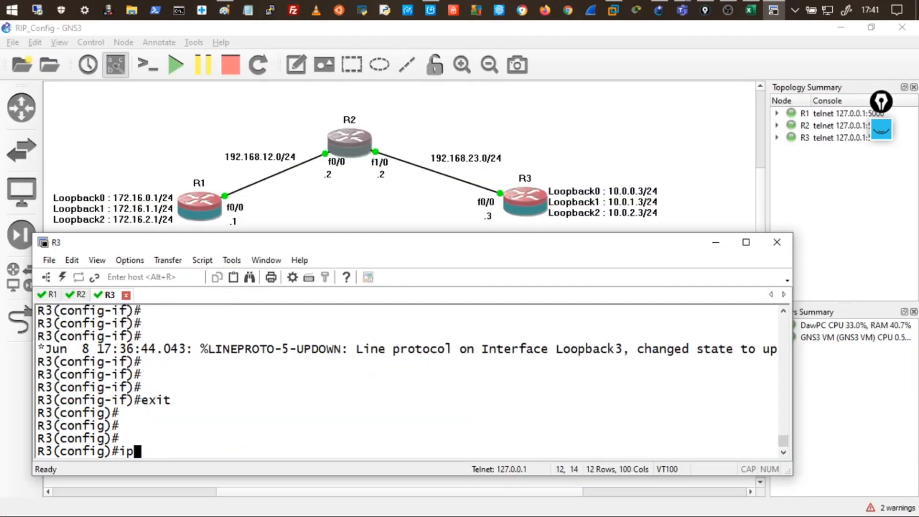
Add default route 0.0.0.0 0.0.0.0 out loopback3, noting the warnings, then end.
text(route )
text(0.0.0.0 0.)
text(0.0.0 )
text(l)
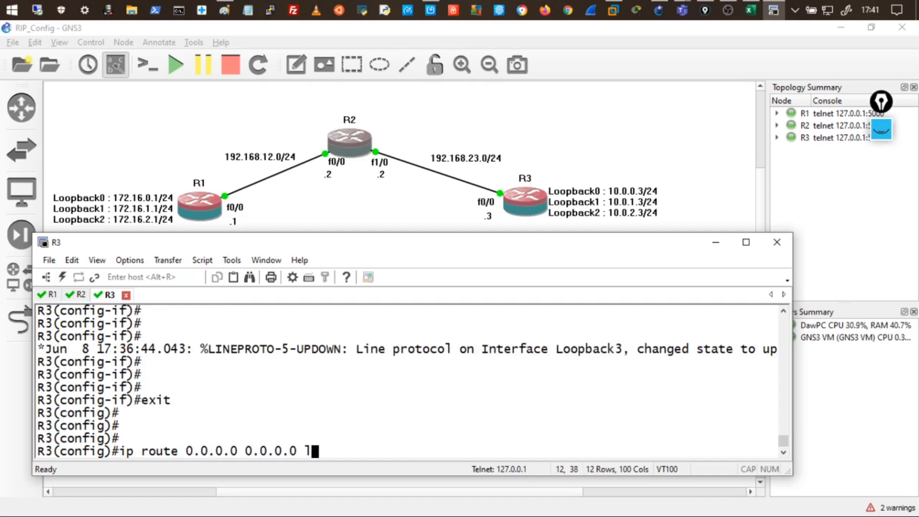
text(oopback3)
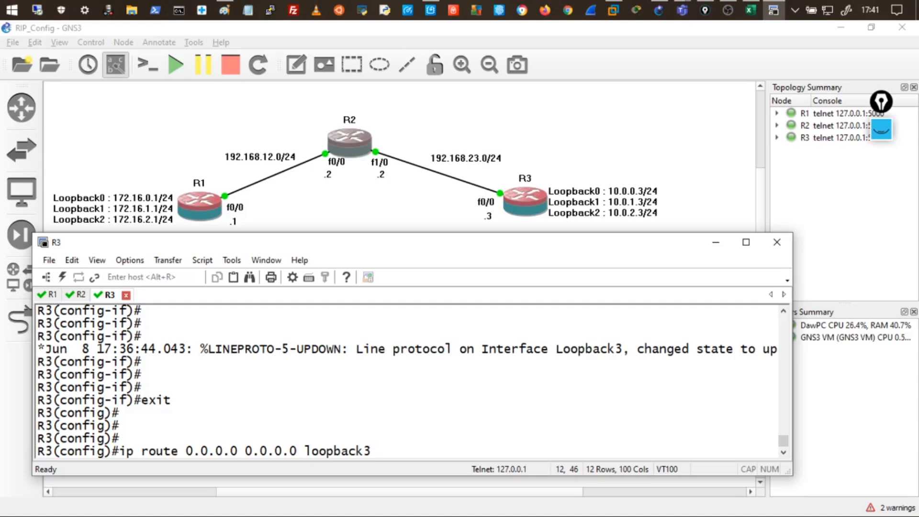
key(Return)
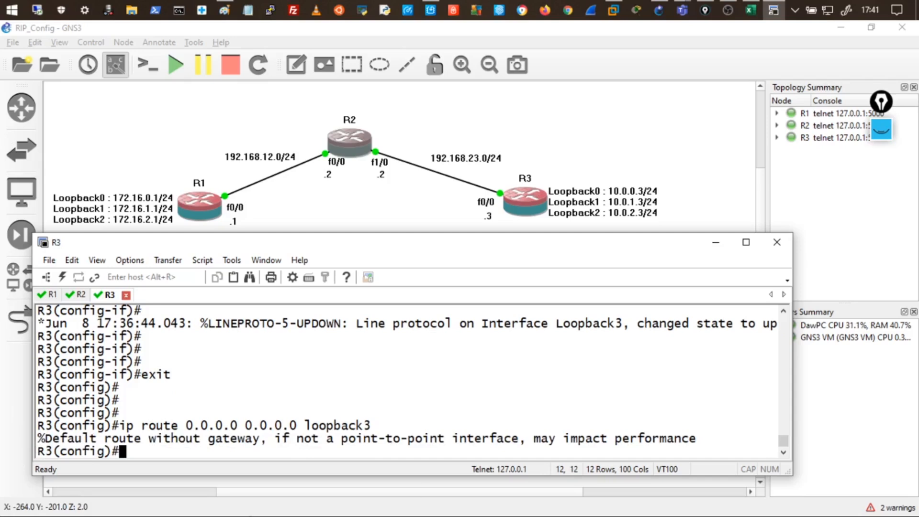
drag(338, 444, 450, 441)
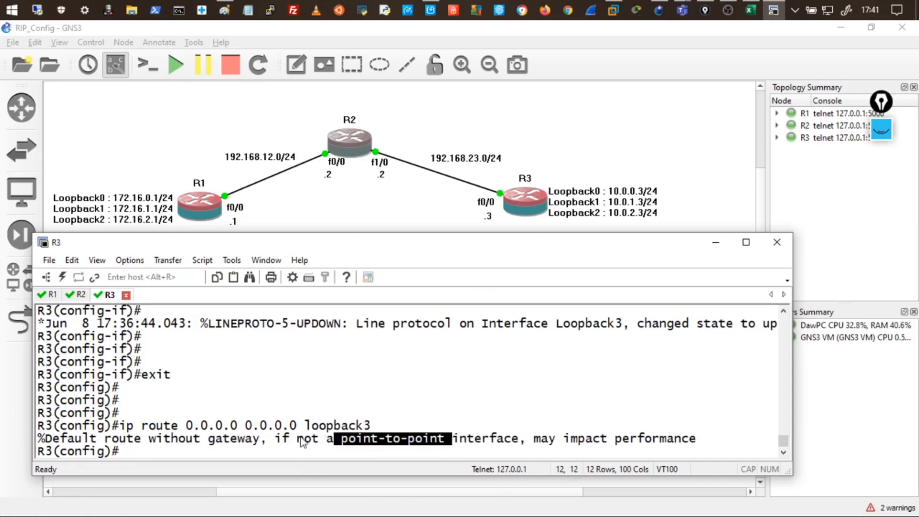
drag(93, 440, 312, 438)
click(378, 434)
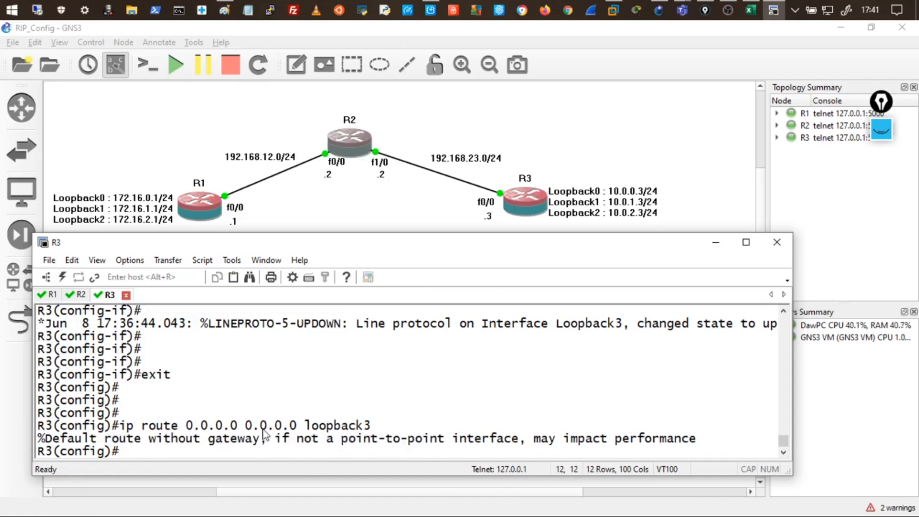
key(Return)
key(Return)
key(Return)
text(end)
key(Return)
key(Return)
key(Return)
key(Return)
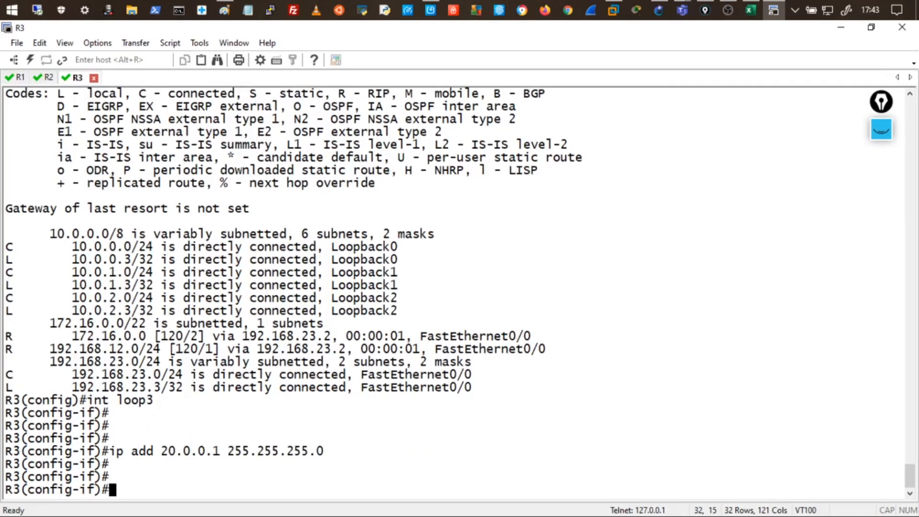
Leave configuration mode and run show ip route on R3.
text(end)
key(Return)
key(Return)
key(Return)
key(Return)
key(Return)
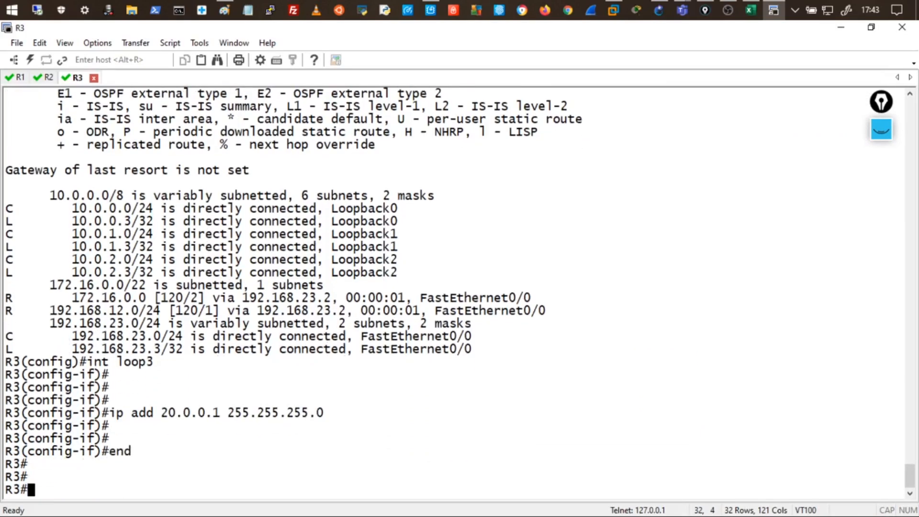
text(show ip route)
key(Return)
Highlight the S* 0.0.0.0/0 route, connected loopback networks and Loopback3, then shrink the console.
double_click(327, 349)
drag(17, 349, 5, 355)
click(5, 360)
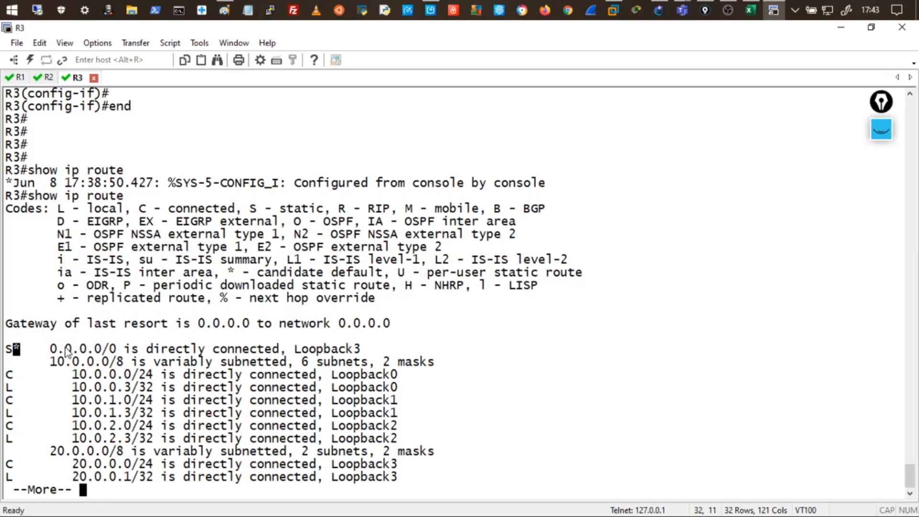
drag(43, 349, 135, 352)
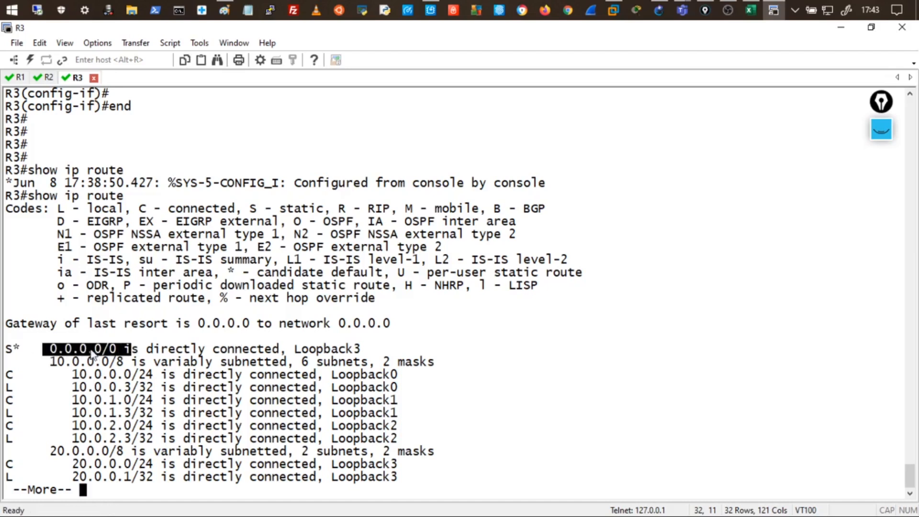
click(56, 350)
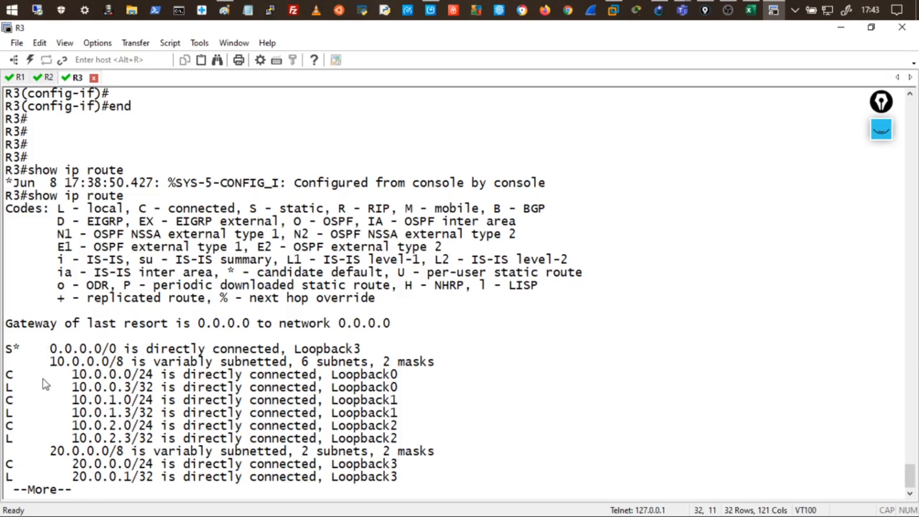
drag(28, 359, 366, 476)
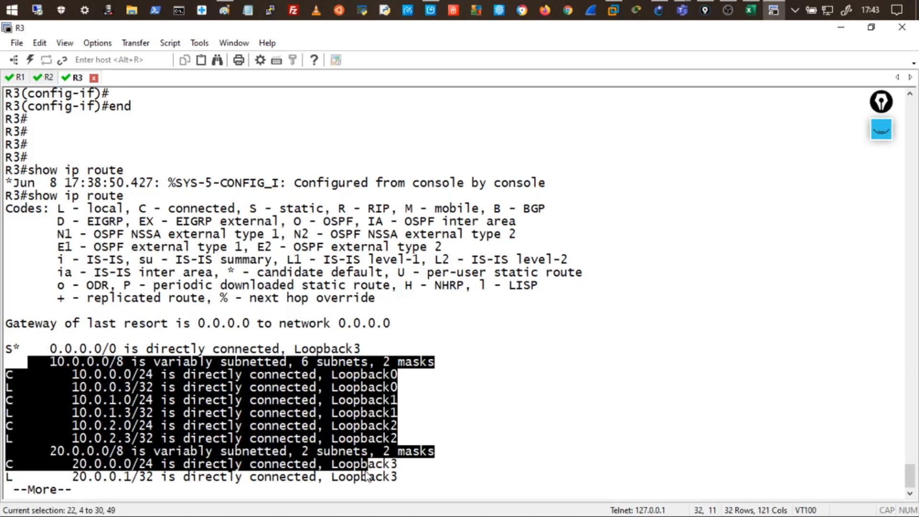
click(367, 476)
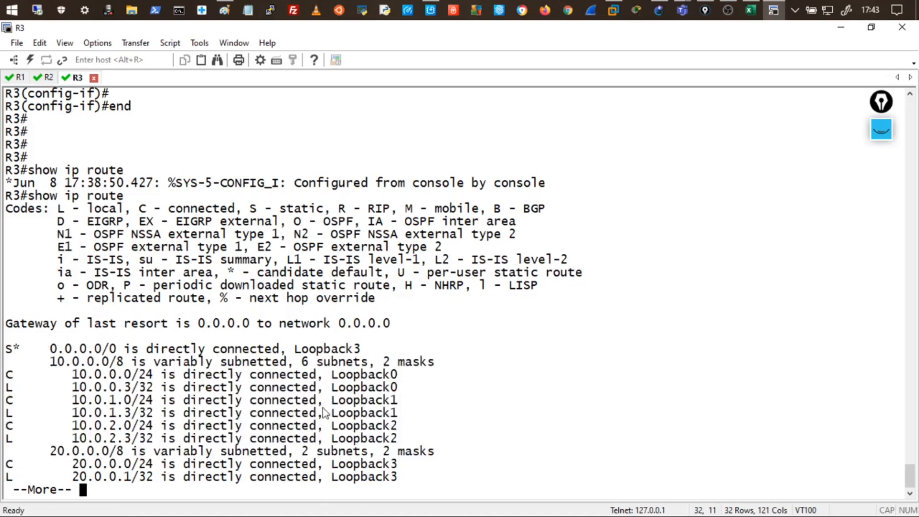
drag(293, 348, 375, 351)
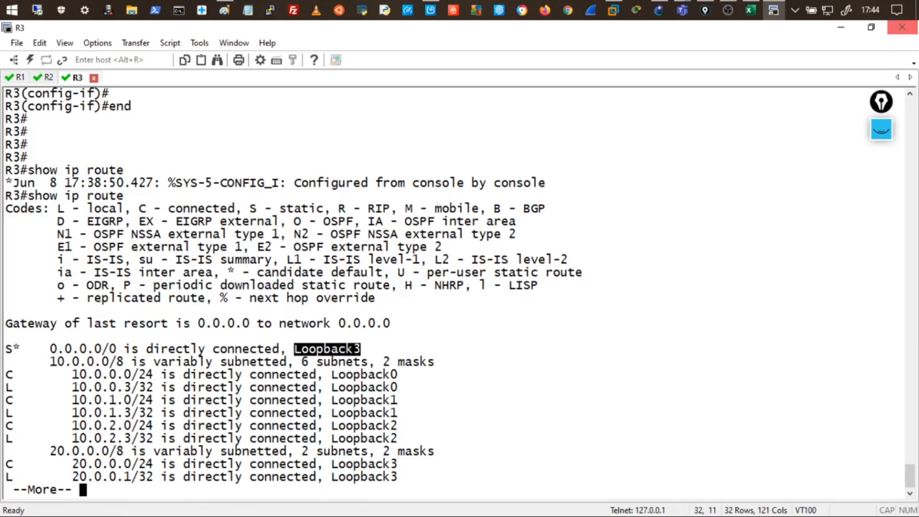
click(868, 29)
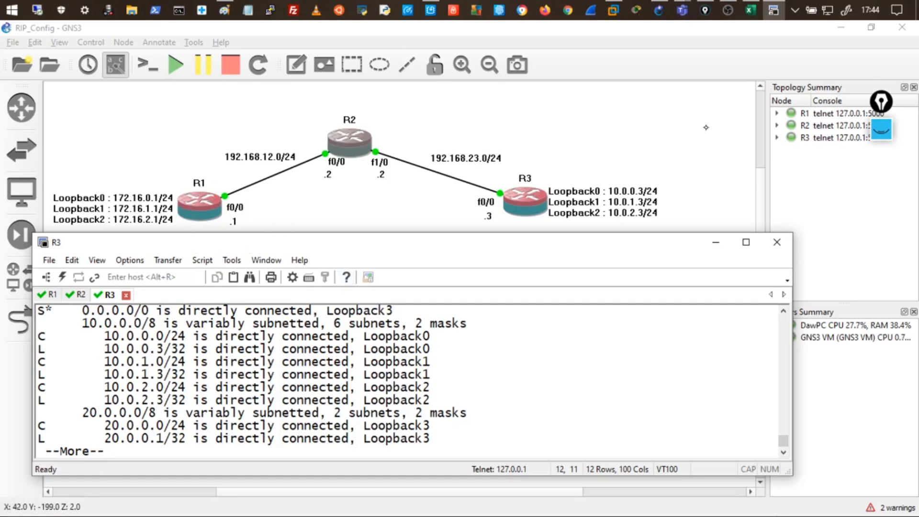
Circle R3 and draw the route to the internet cloud labelled 0.0.0.0/0.
click(881, 130)
click(881, 170)
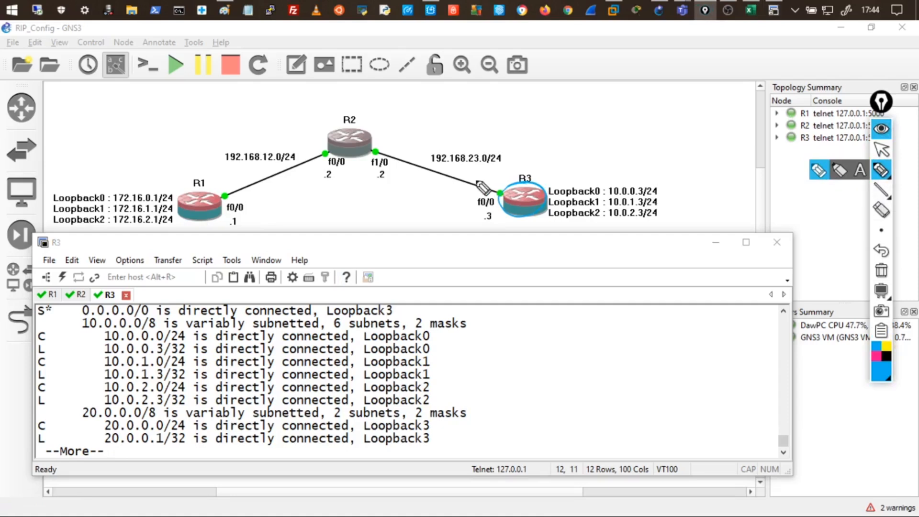
mouse_move(650, 119)
mouse_down()
mouse_move(625, 139)
mouse_move(689, 102)
mouse_move(663, 141)
mouse_move(759, 127)
mouse_up()
drag(550, 194, 615, 160)
mouse_move(546, 153)
mouse_down()
mouse_move(606, 140)
mouse_move(614, 147)
mouse_up()
drag(624, 137, 624, 137)
drag(528, 144, 585, 124)
drag(572, 120, 574, 131)
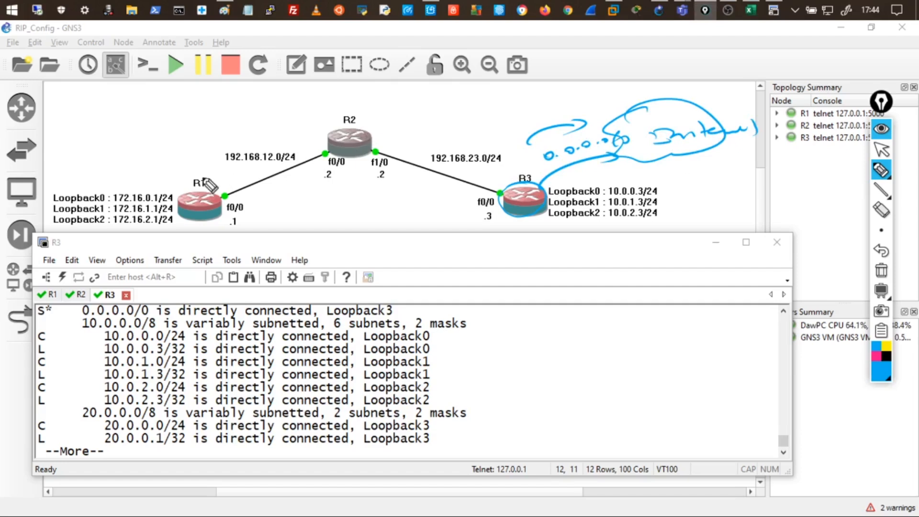
Draw arrows R2→R3 and R1→R2, labelling the R1–R2 arrow 0.0.0.0/0.
mouse_move(369, 128)
mouse_down()
mouse_move(433, 130)
mouse_move(503, 171)
mouse_up()
drag(418, 111, 497, 140)
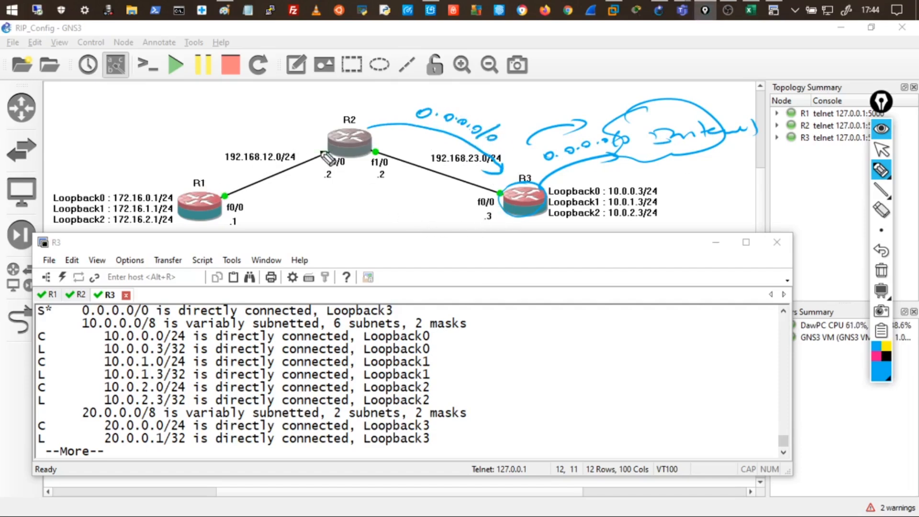
mouse_move(333, 127)
mouse_down()
mouse_move(309, 102)
mouse_move(306, 81)
mouse_up()
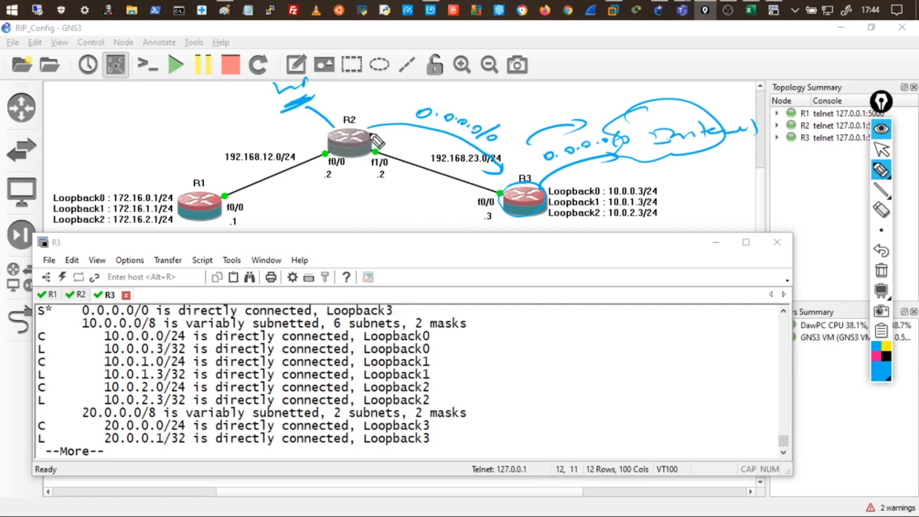
drag(355, 128, 367, 128)
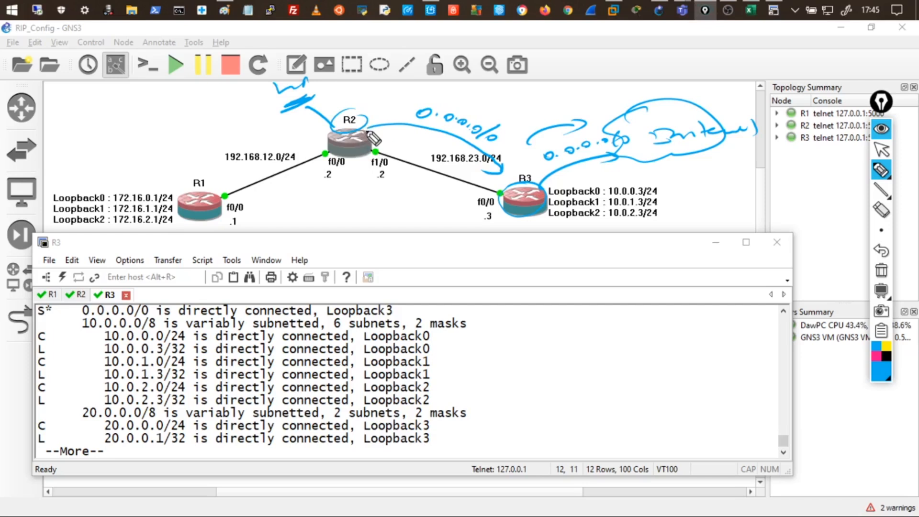
mouse_move(494, 161)
mouse_down()
mouse_move(545, 198)
mouse_move(545, 211)
mouse_move(537, 189)
mouse_move(620, 143)
mouse_up()
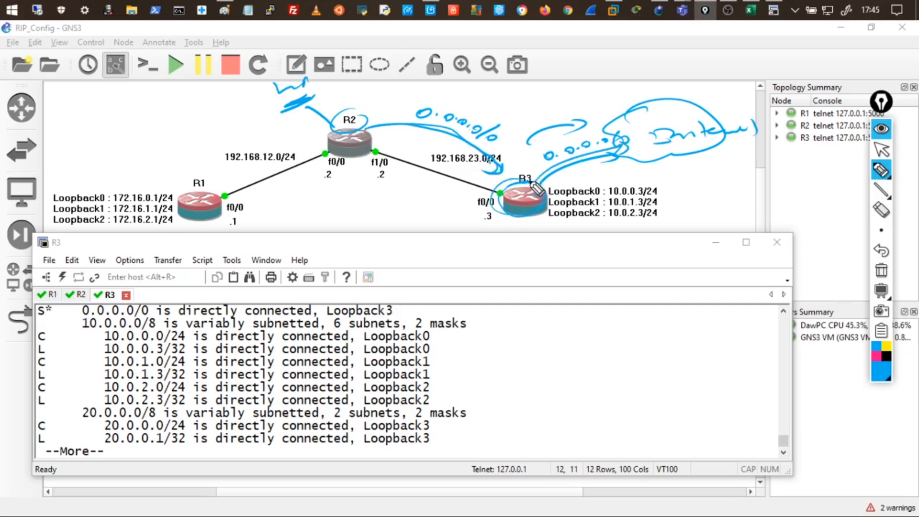
mouse_move(229, 209)
mouse_down()
mouse_move(320, 178)
mouse_move(313, 183)
mouse_up()
drag(264, 218, 333, 201)
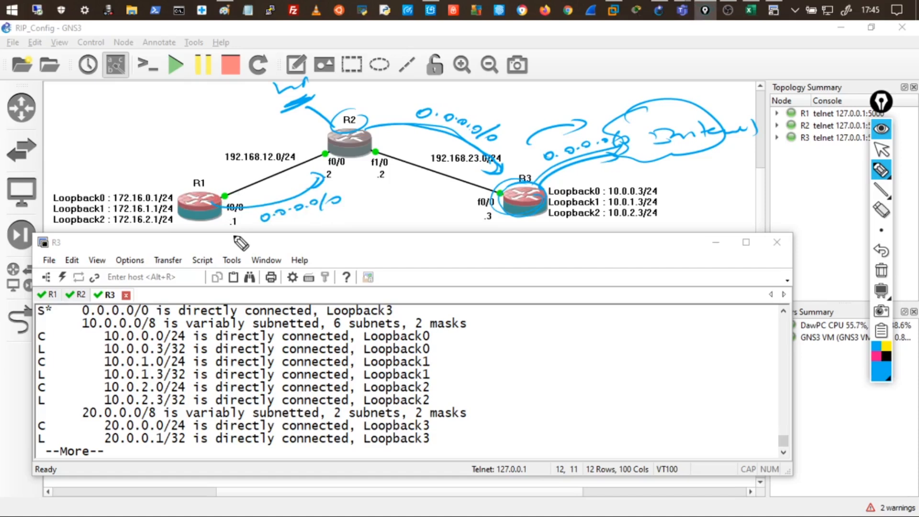
Ink rings around R1, R2 and R3 and mark the internet cloud.
mouse_move(129, 180)
mouse_down()
mouse_move(151, 184)
mouse_move(136, 187)
mouse_up()
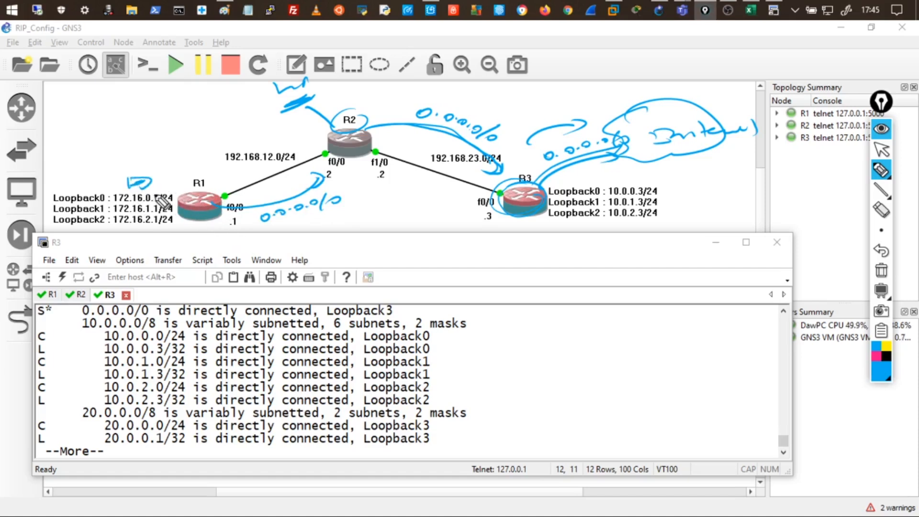
mouse_move(223, 206)
mouse_down()
mouse_move(210, 174)
mouse_move(194, 226)
mouse_up()
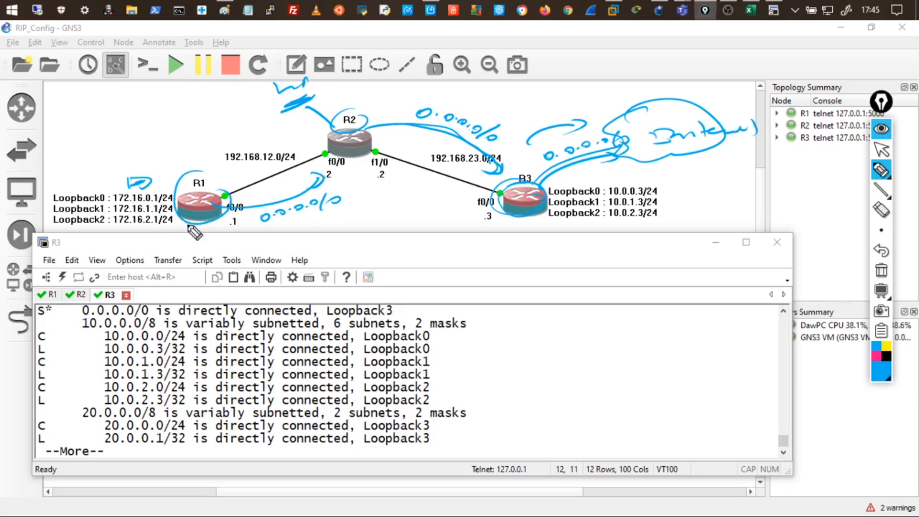
mouse_move(338, 160)
mouse_down()
mouse_move(335, 137)
mouse_move(361, 158)
mouse_move(356, 170)
mouse_move(370, 160)
mouse_move(472, 179)
mouse_up()
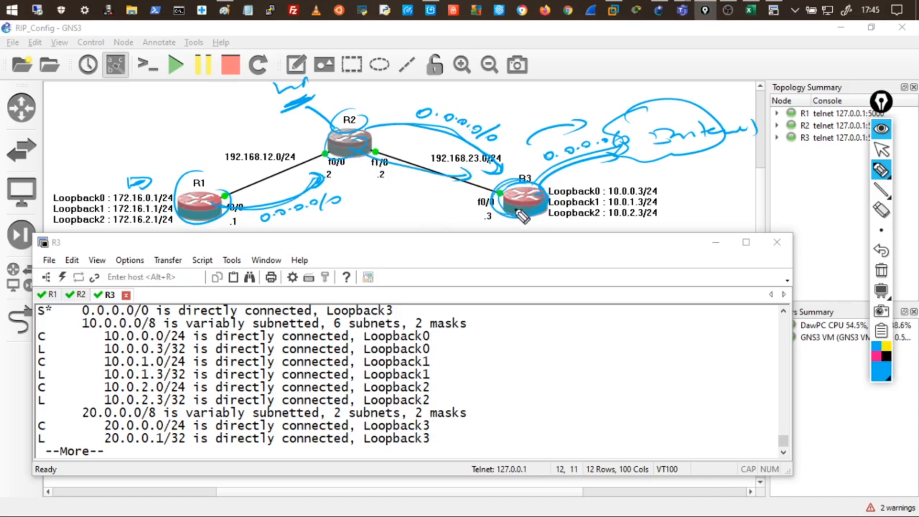
mouse_move(519, 207)
mouse_down()
mouse_move(625, 163)
mouse_move(626, 149)
mouse_up()
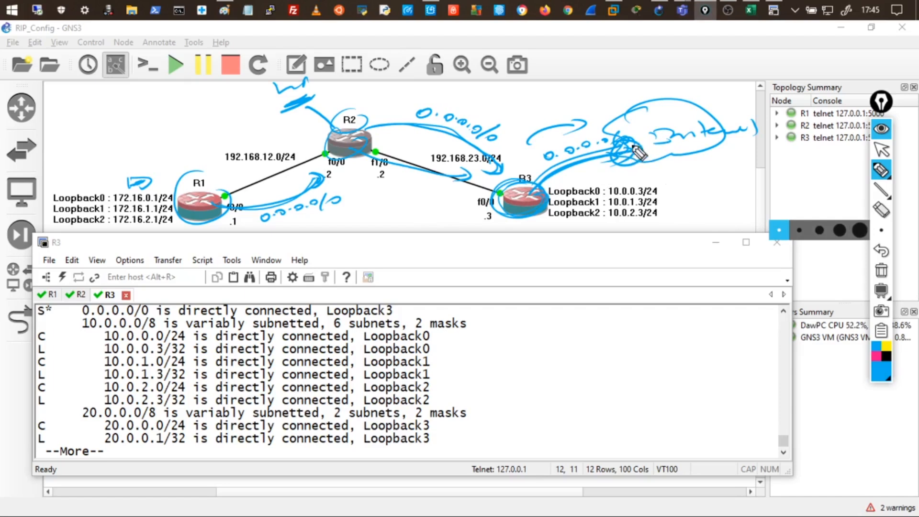
mouse_move(665, 122)
mouse_down()
mouse_move(650, 125)
mouse_move(680, 130)
mouse_up()
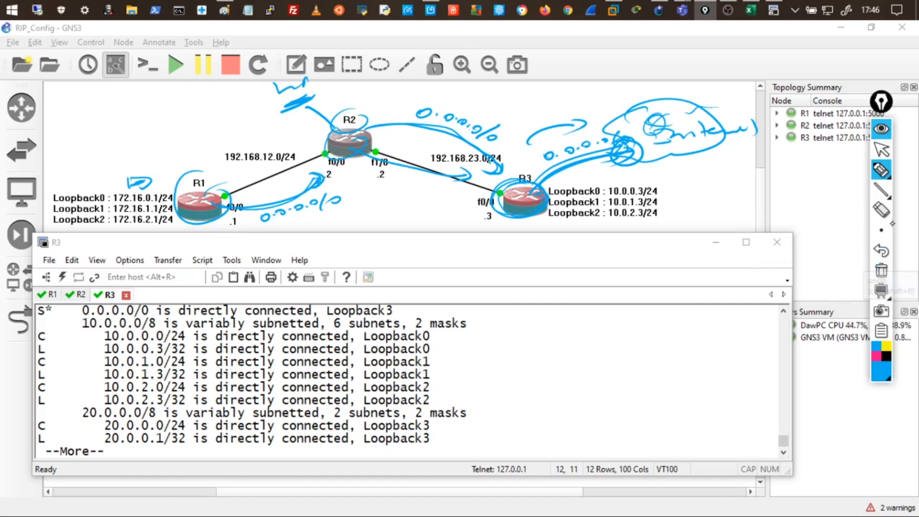
Erase all ink, then mark R3 and draw an arrow toward R2.
click(881, 272)
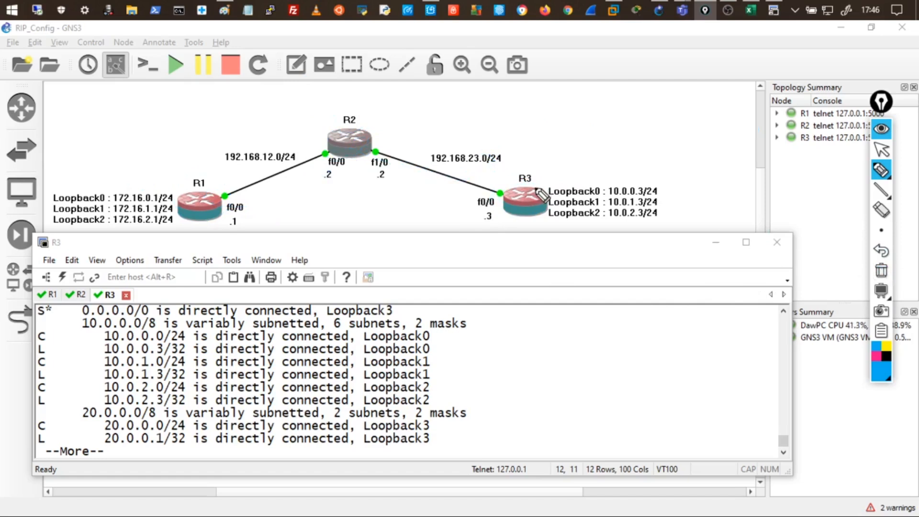
mouse_move(534, 187)
mouse_down()
mouse_move(570, 176)
mouse_move(506, 171)
mouse_up()
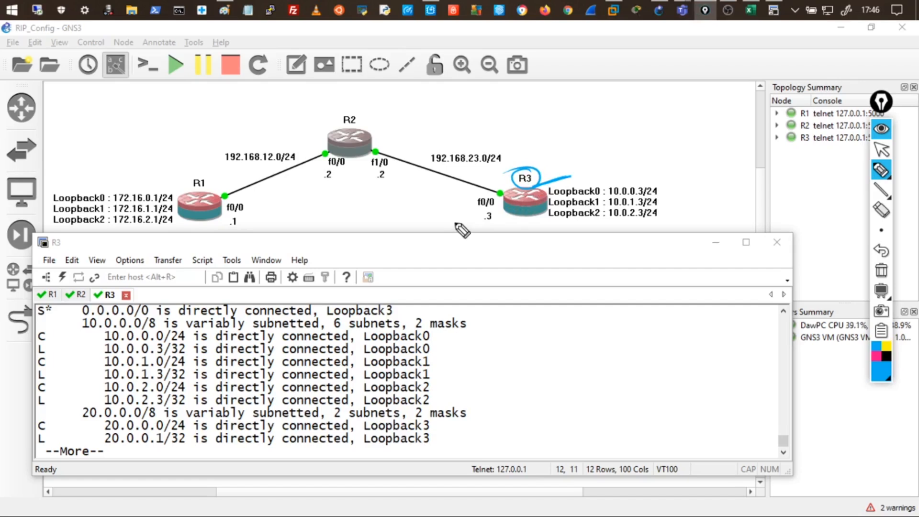
mouse_move(542, 162)
mouse_down()
mouse_move(503, 130)
mouse_move(462, 134)
mouse_move(473, 125)
mouse_up()
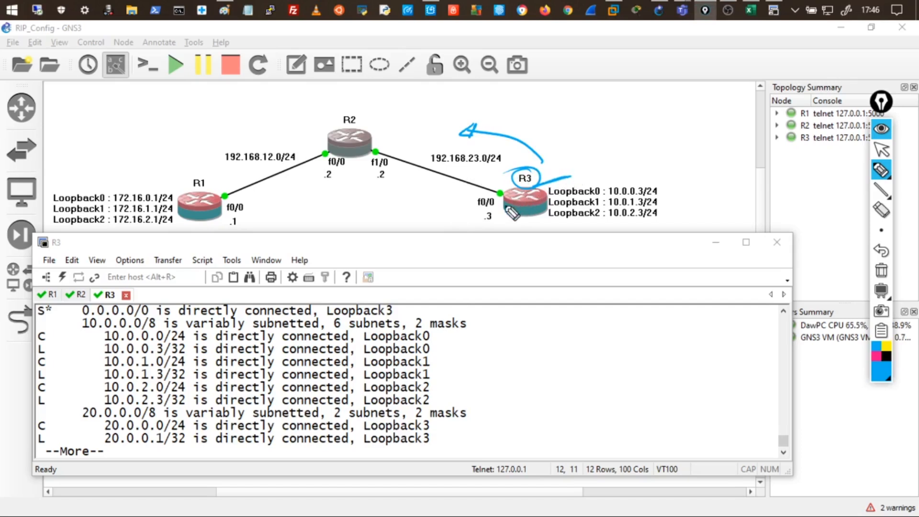
Draw a divider and write the underlined heading 'Mises à jour de routage'.
drag(501, 256, 498, 422)
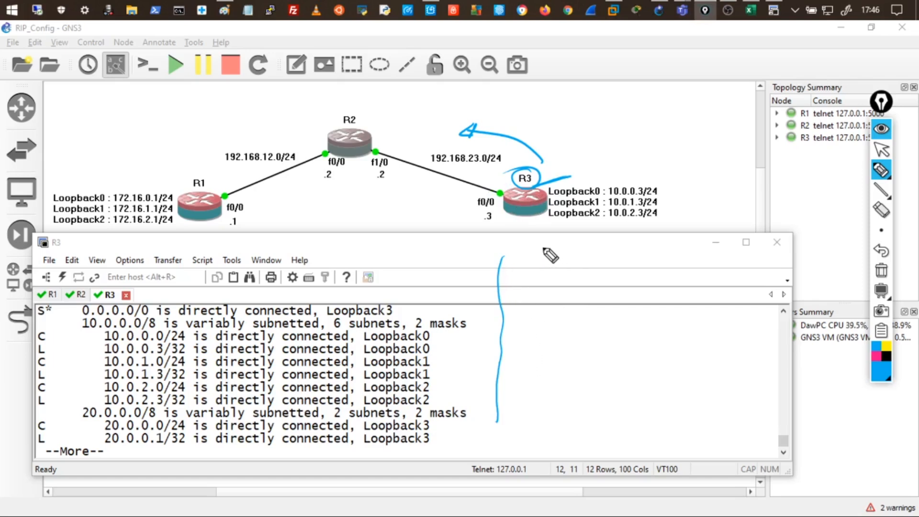
mouse_move(527, 258)
mouse_down()
mouse_move(577, 246)
mouse_move(597, 257)
mouse_move(652, 248)
mouse_move(701, 258)
mouse_move(739, 244)
mouse_up()
mouse_move(572, 280)
mouse_down()
mouse_move(655, 296)
mouse_move(694, 287)
mouse_move(694, 274)
mouse_up()
drag(540, 303, 711, 302)
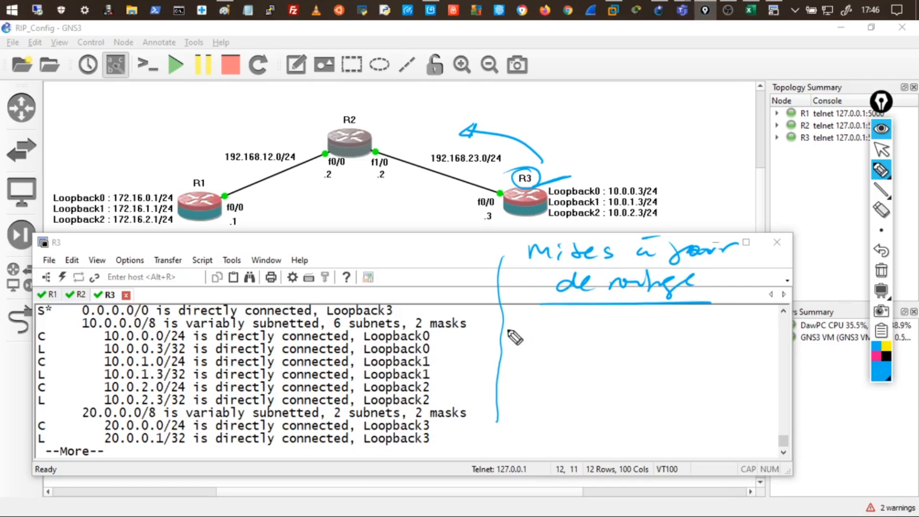
Handwrite that updates hold only directly connected and protocol-learned remote networks; arc R3 to R2.
click(525, 315)
mouse_move(529, 326)
mouse_down()
mouse_move(526, 334)
mouse_move(582, 346)
mouse_move(664, 327)
mouse_up()
drag(706, 319, 809, 312)
mouse_move(523, 353)
mouse_down()
mouse_move(547, 372)
mouse_move(593, 366)
mouse_move(622, 375)
mouse_move(823, 356)
mouse_up()
mouse_move(551, 392)
mouse_down()
mouse_move(603, 402)
mouse_move(674, 385)
mouse_move(676, 412)
mouse_move(755, 393)
mouse_up()
mouse_move(524, 424)
mouse_down()
mouse_move(613, 436)
mouse_move(782, 433)
mouse_move(782, 423)
mouse_move(816, 436)
mouse_up()
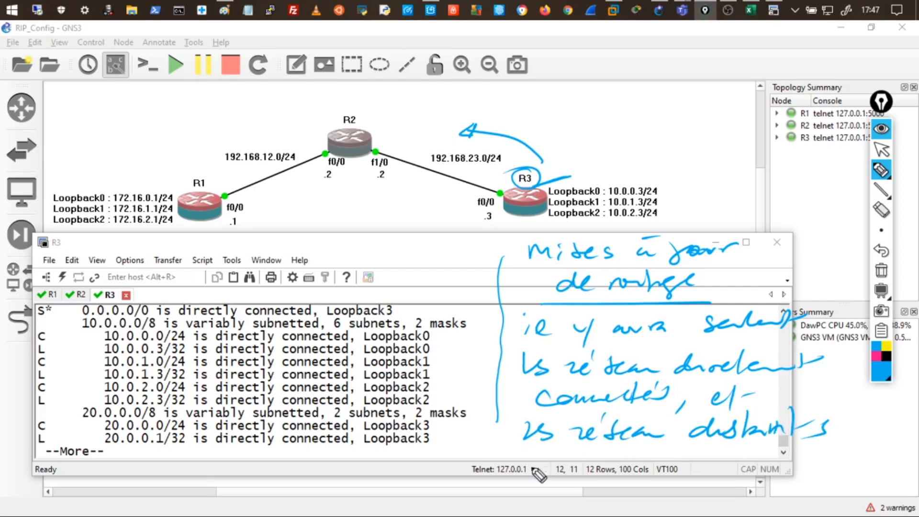
mouse_move(519, 454)
mouse_down()
mouse_move(513, 461)
mouse_move(529, 462)
mouse_up()
mouse_move(537, 455)
mouse_down()
mouse_move(572, 466)
mouse_move(605, 452)
mouse_move(634, 476)
mouse_move(644, 459)
mouse_move(716, 452)
mouse_move(792, 474)
mouse_move(843, 460)
mouse_move(902, 463)
mouse_up()
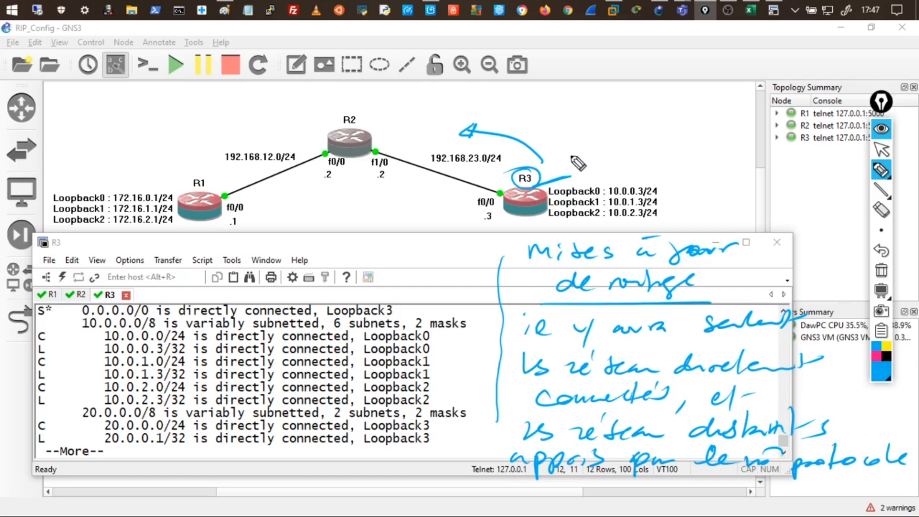
mouse_move(545, 165)
mouse_down()
mouse_move(524, 143)
mouse_move(388, 125)
mouse_move(395, 118)
mouse_up()
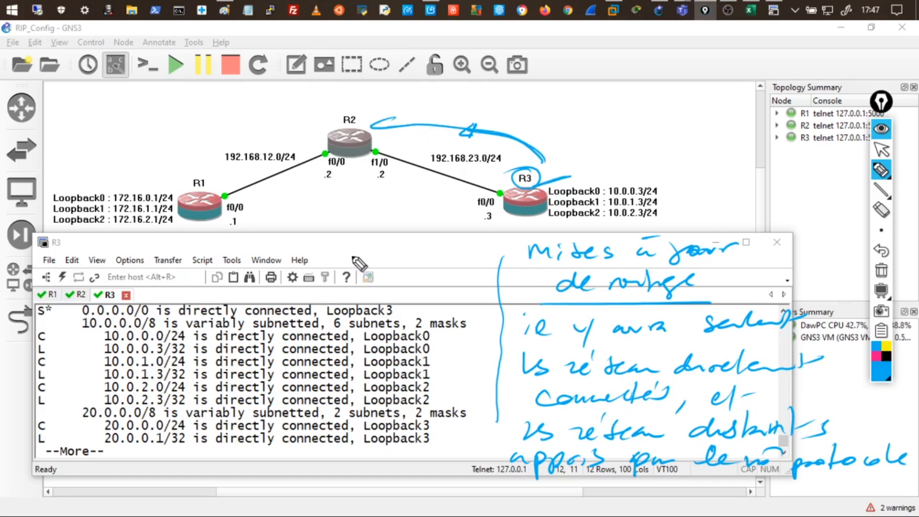
Retrace the R3→R2 arc, circle R3's f0/0, R2 and R1, and arc R2 to R1.
mouse_move(505, 210)
mouse_down()
mouse_move(468, 242)
mouse_move(449, 235)
mouse_move(456, 231)
mouse_up()
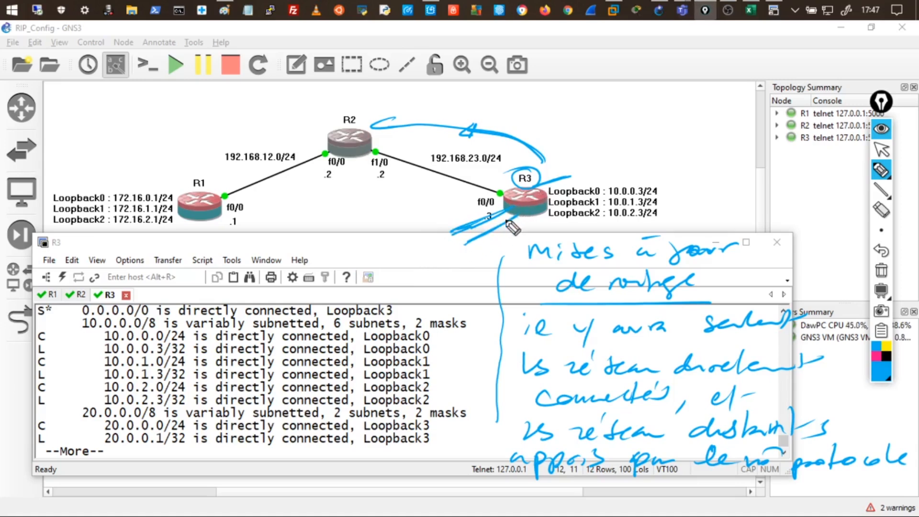
mouse_move(544, 157)
mouse_down()
mouse_move(510, 136)
mouse_move(398, 126)
mouse_up()
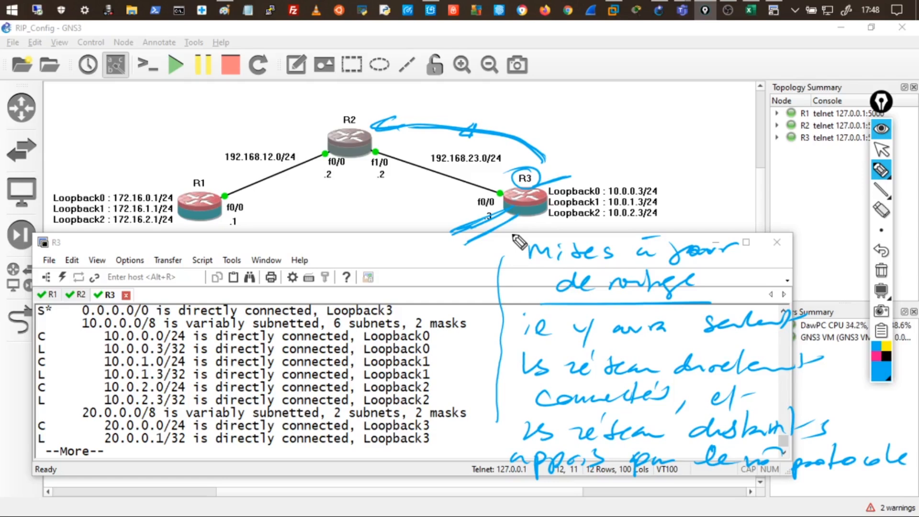
mouse_move(539, 188)
mouse_down()
mouse_move(509, 179)
mouse_move(528, 193)
mouse_up()
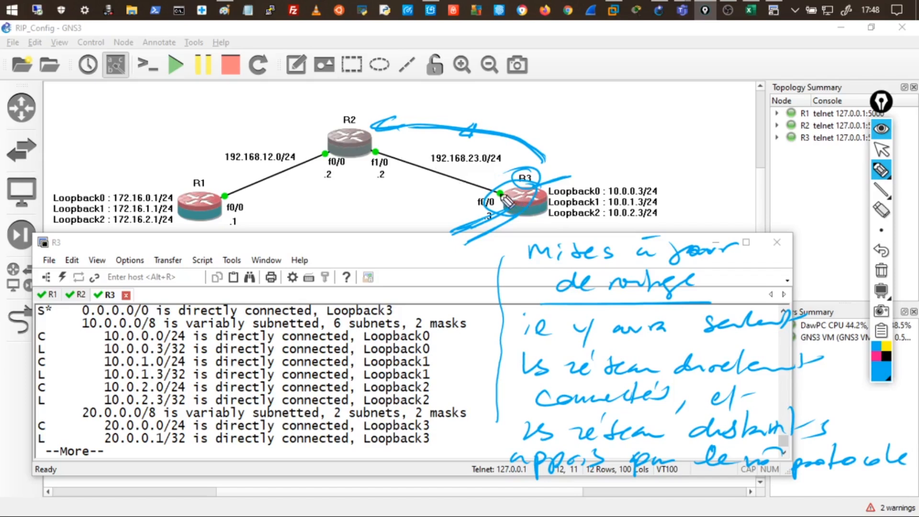
drag(345, 131, 310, 132)
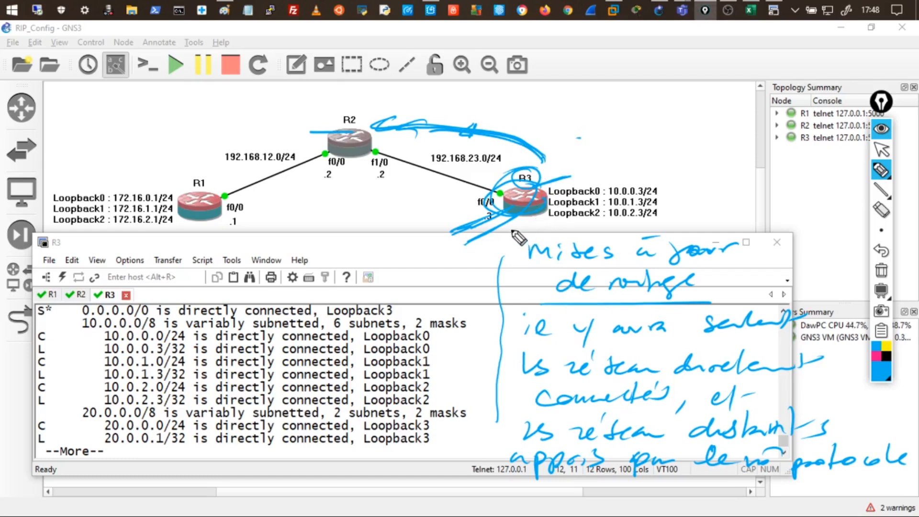
mouse_move(369, 114)
mouse_down()
mouse_move(325, 119)
mouse_move(380, 130)
mouse_up()
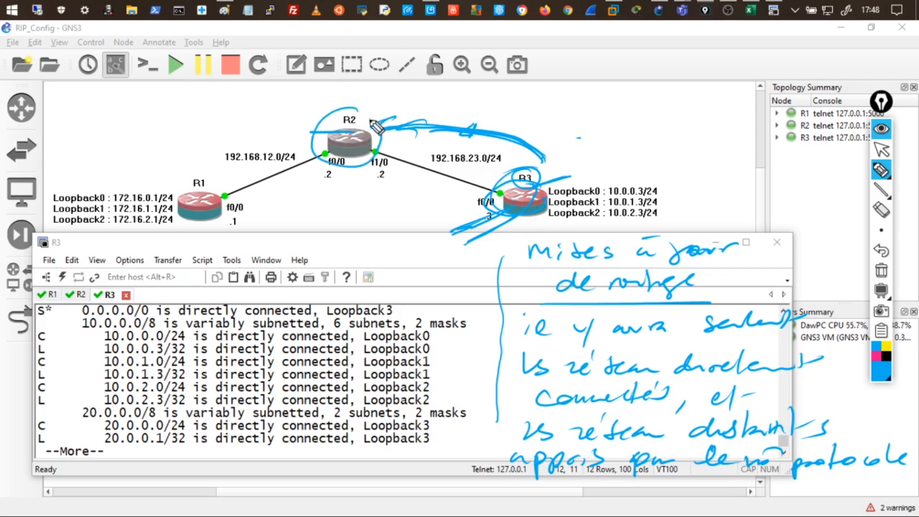
mouse_move(211, 183)
mouse_down()
mouse_move(162, 194)
mouse_move(223, 191)
mouse_up()
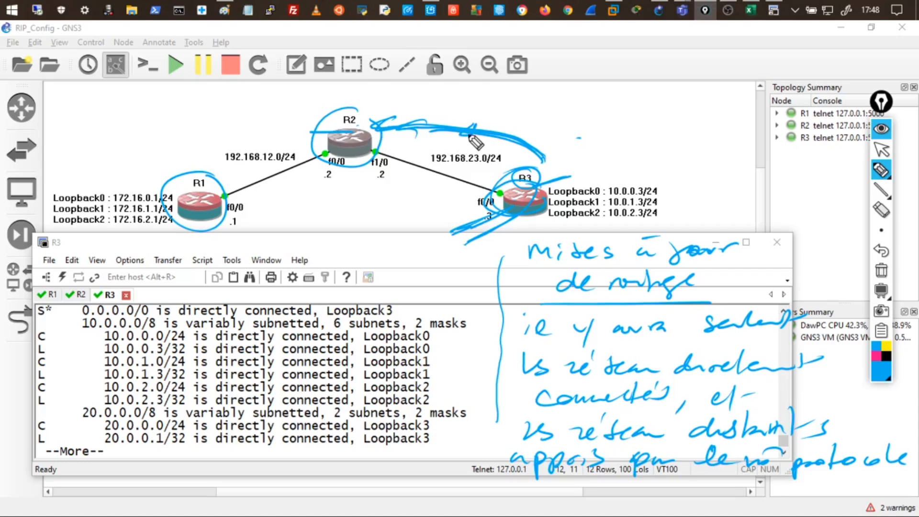
mouse_move(350, 156)
mouse_down()
mouse_move(344, 181)
mouse_move(353, 181)
mouse_up()
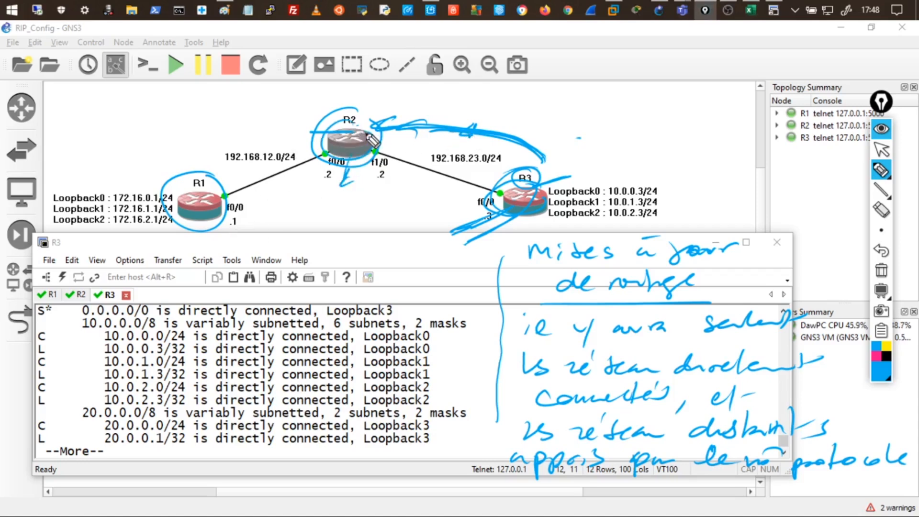
drag(330, 146, 214, 180)
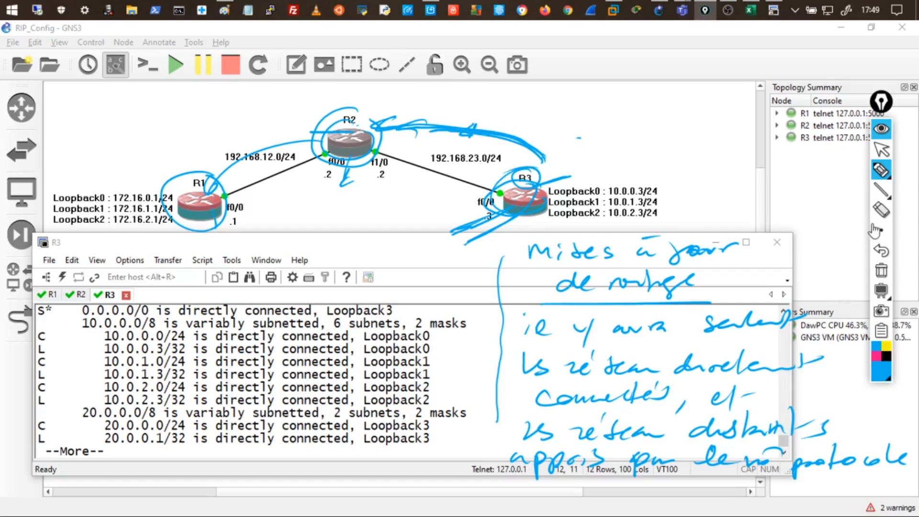
Sketch ink circles on R3 and R2 with arrows tracing the path from R3 to R1.
click(880, 271)
drag(551, 181, 578, 165)
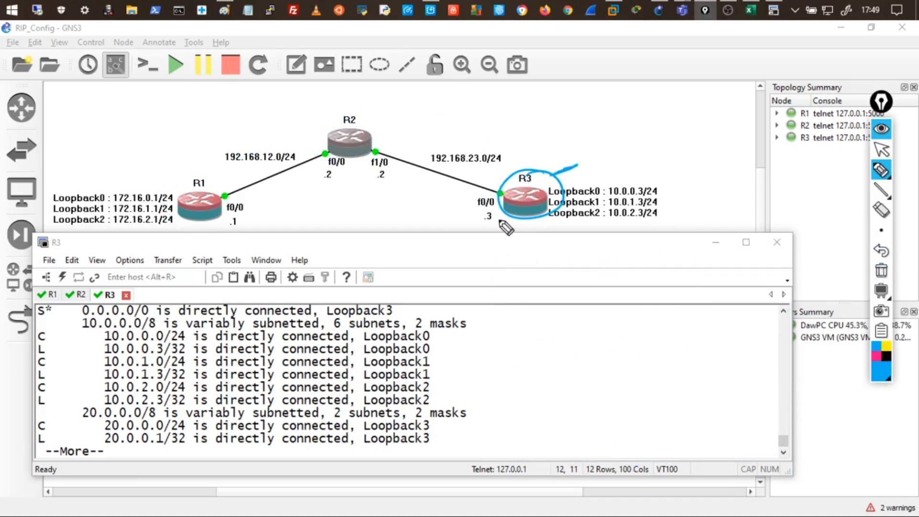
mouse_move(531, 188)
mouse_down()
mouse_move(527, 173)
mouse_move(421, 138)
mouse_up()
drag(353, 115, 354, 123)
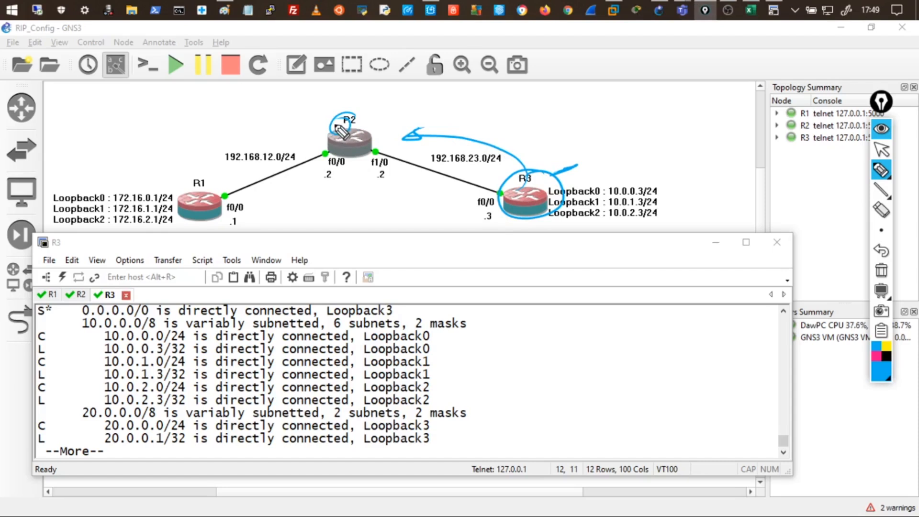
drag(338, 126, 232, 177)
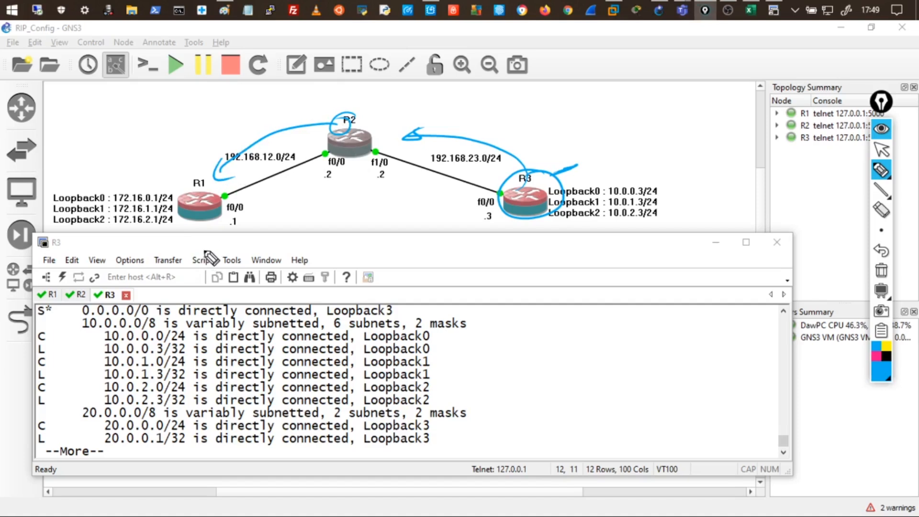
Erase all Epic Pen ink and collapse the annotation toolbar.
click(880, 170)
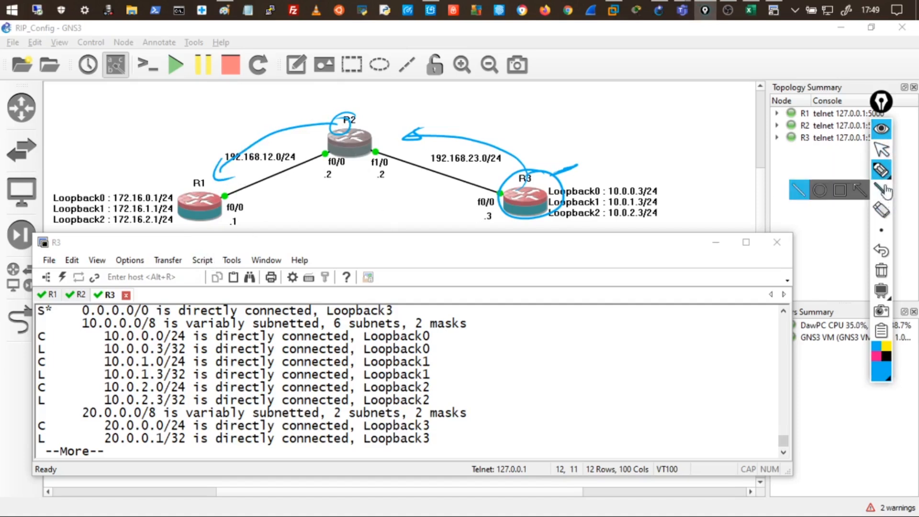
click(881, 270)
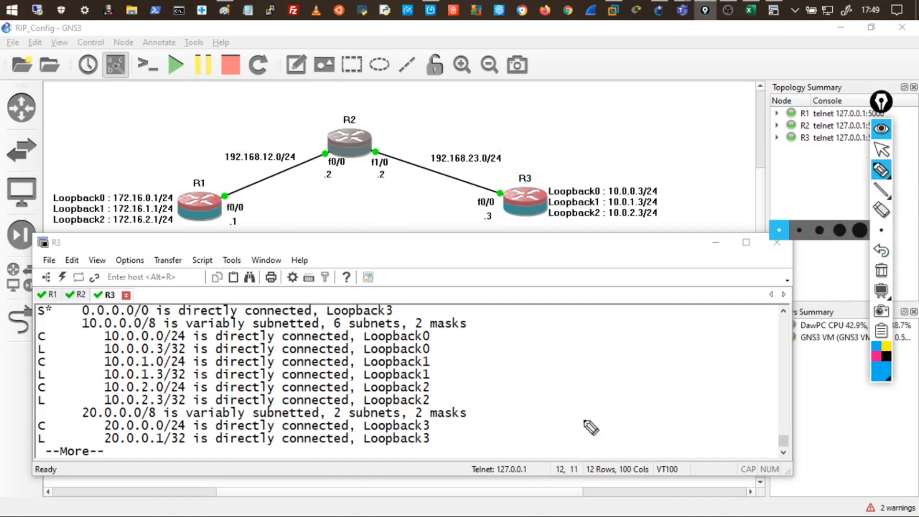
click(879, 129)
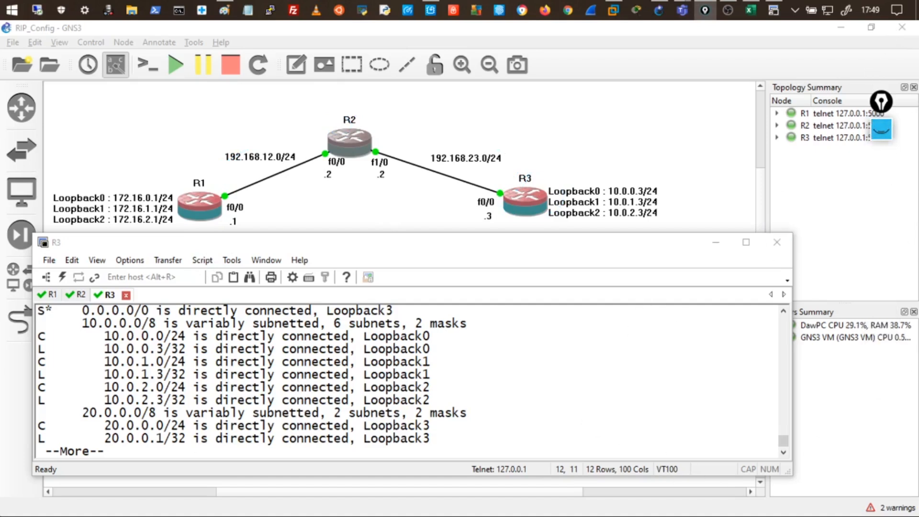
Highlight R3's S* 0.0.0.0/0 default route in the terminal.
click(263, 385)
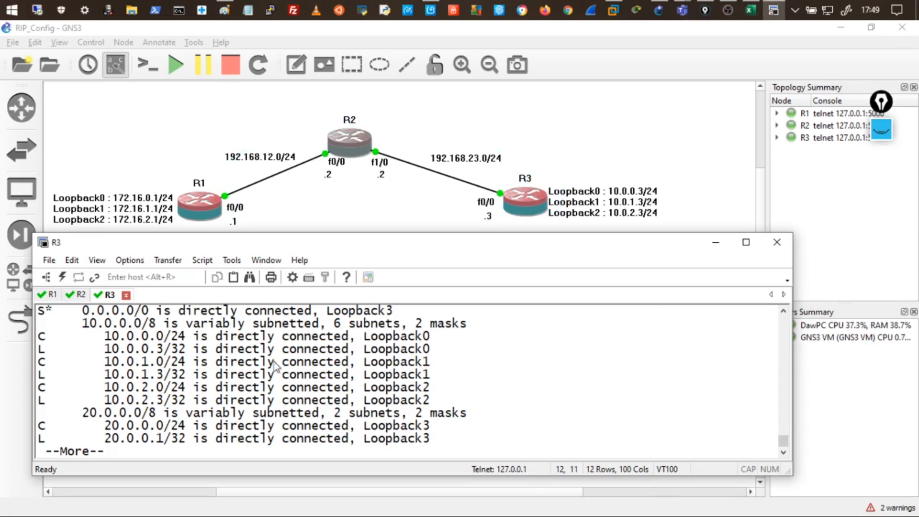
double_click(46, 313)
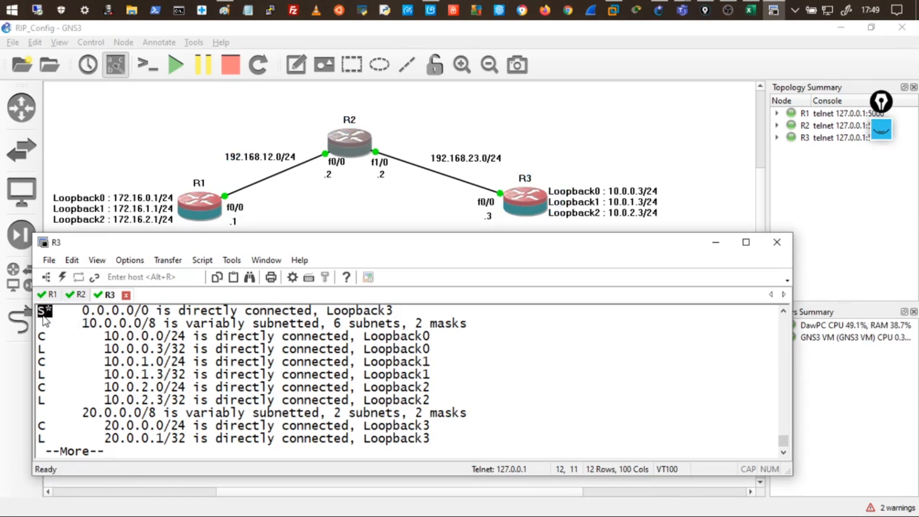
drag(76, 313, 200, 316)
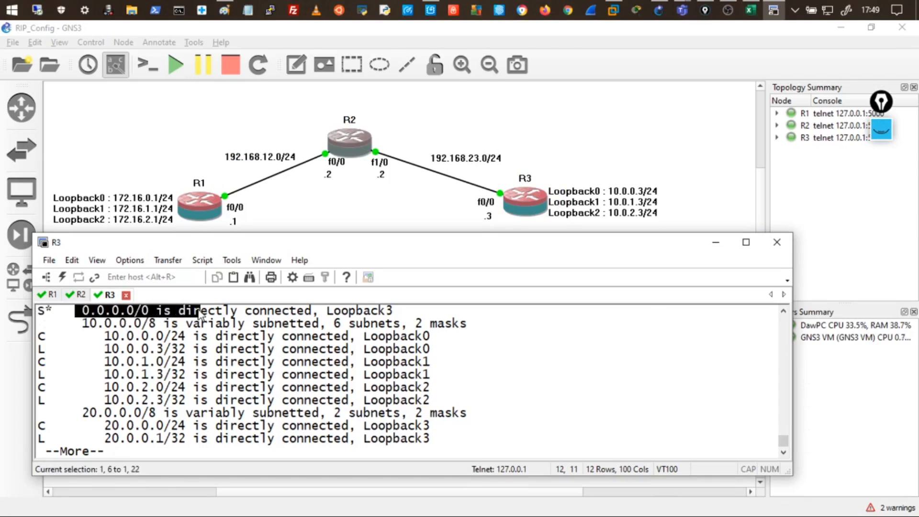
Run show ip route on R2 in a maximized window and highlight its routes.
click(77, 294)
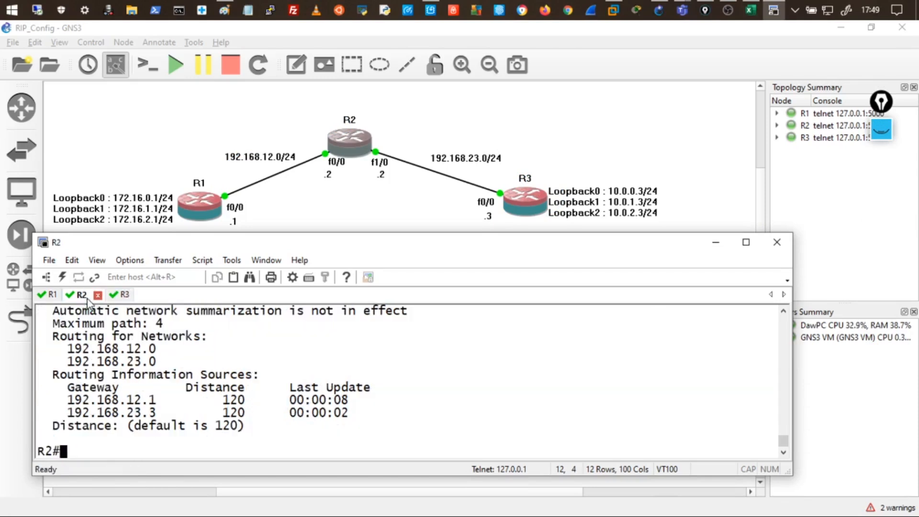
text(show ip route)
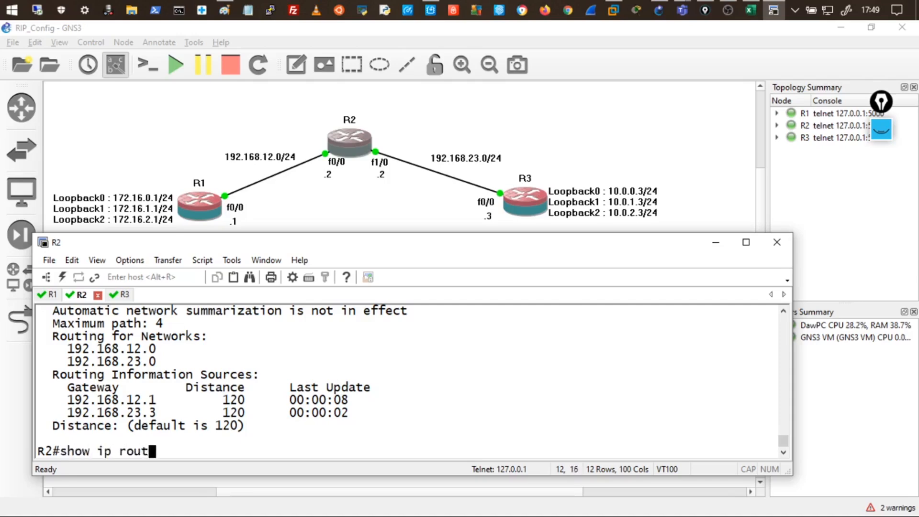
key(Return)
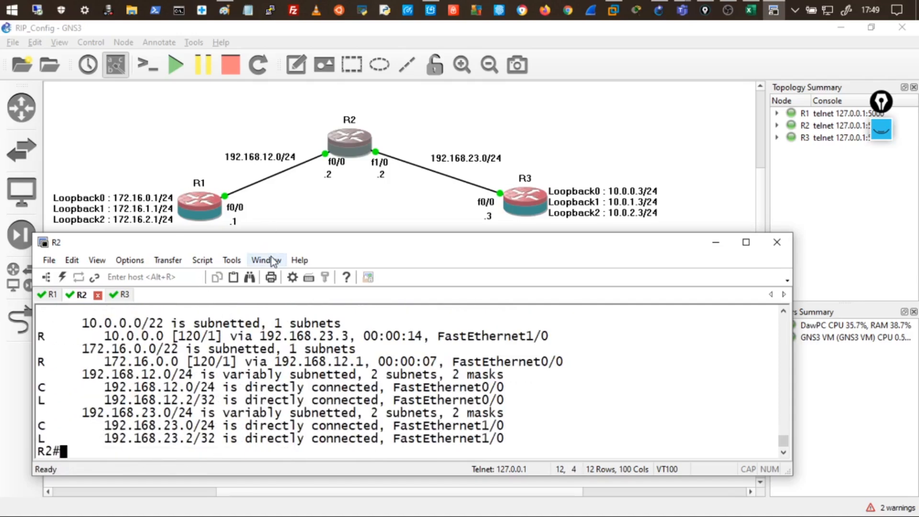
double_click(258, 246)
drag(16, 377, 347, 487)
click(210, 415)
drag(30, 365, 494, 485)
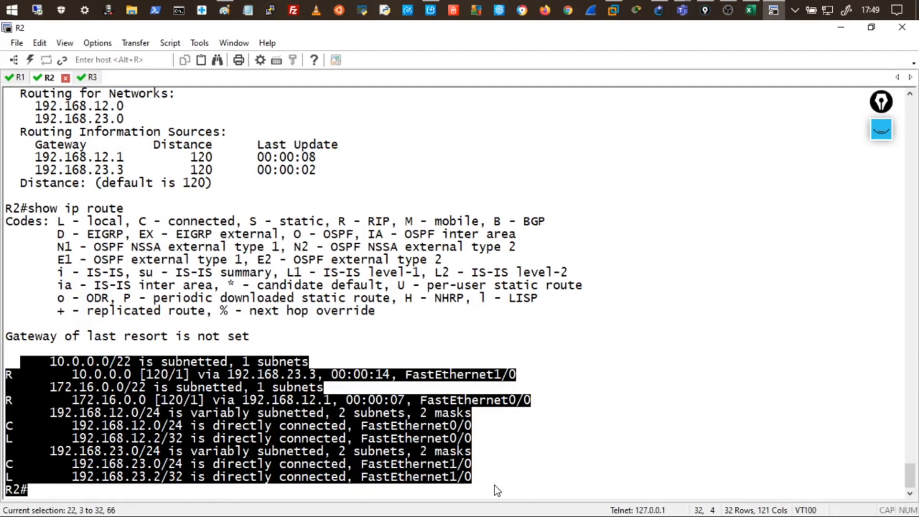
On R1, leave config mode with end and display its full routing table.
click(18, 77)
text(end)
key(Return)
key(Return)
key(Return)
key(Return)
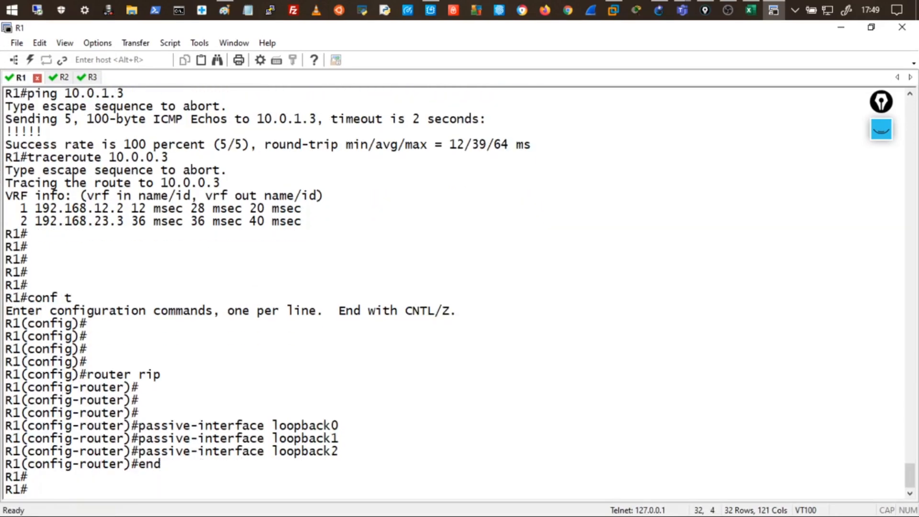
text(show ip route)
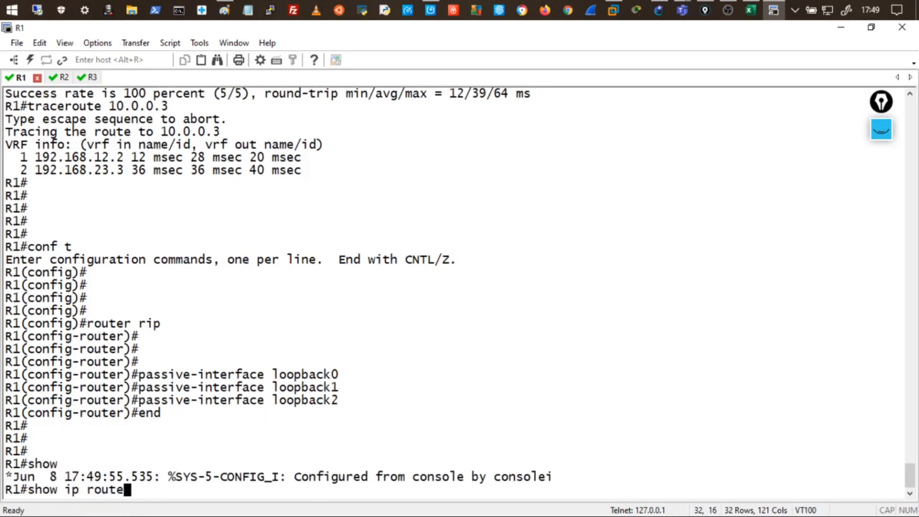
key(Return)
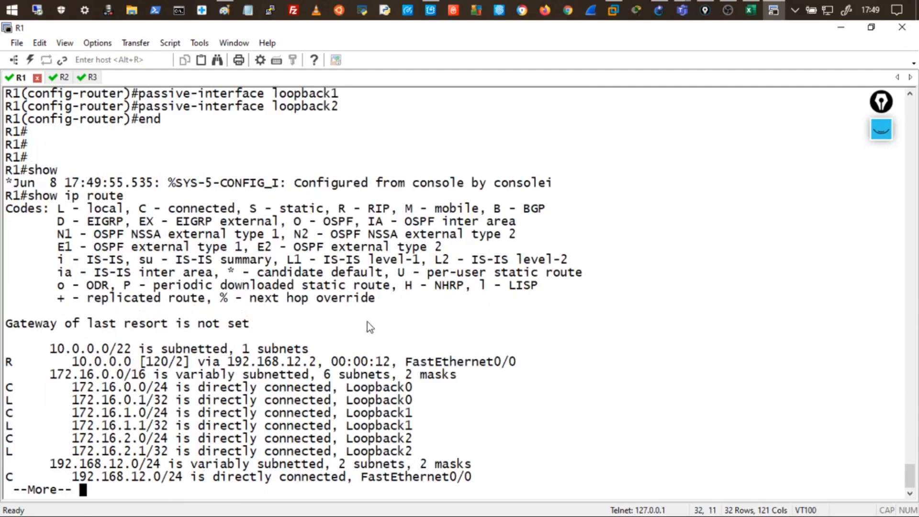
key(space)
drag(10, 338, 674, 500)
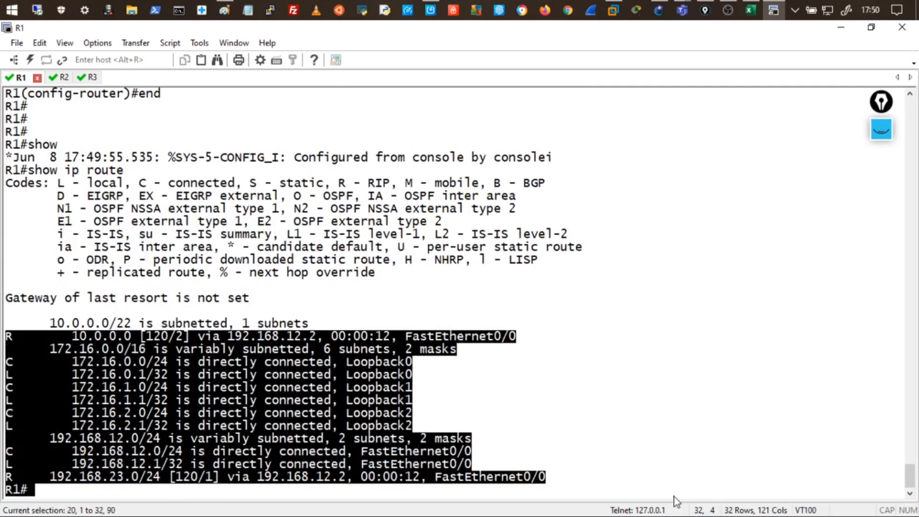
Review R3's routing table, including the default and 10.0.0.0/8 routes.
click(93, 77)
drag(6, 351, 422, 362)
click(310, 442)
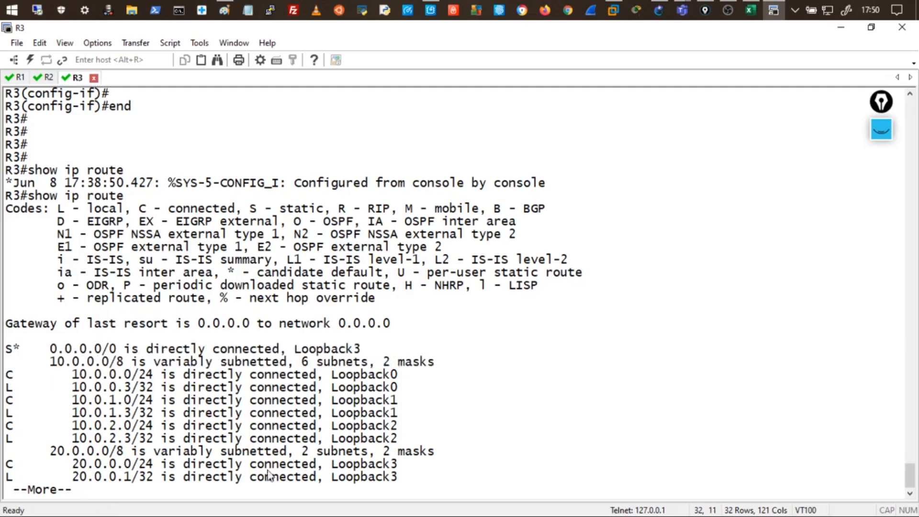
key(space)
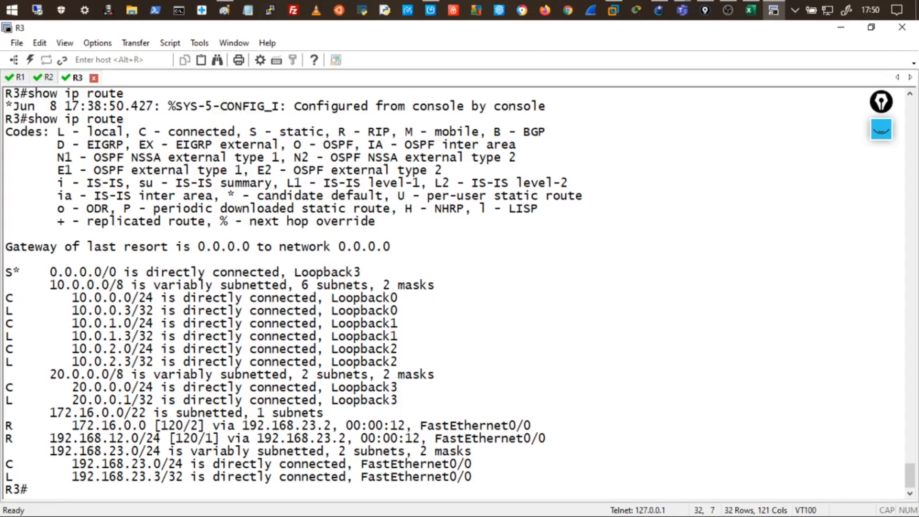
On R3, enter conf t and router rip, then type default-information originate.
text(onf t)
key(Return)
key(Return)
key(Return)
key(Return)
key(Return)
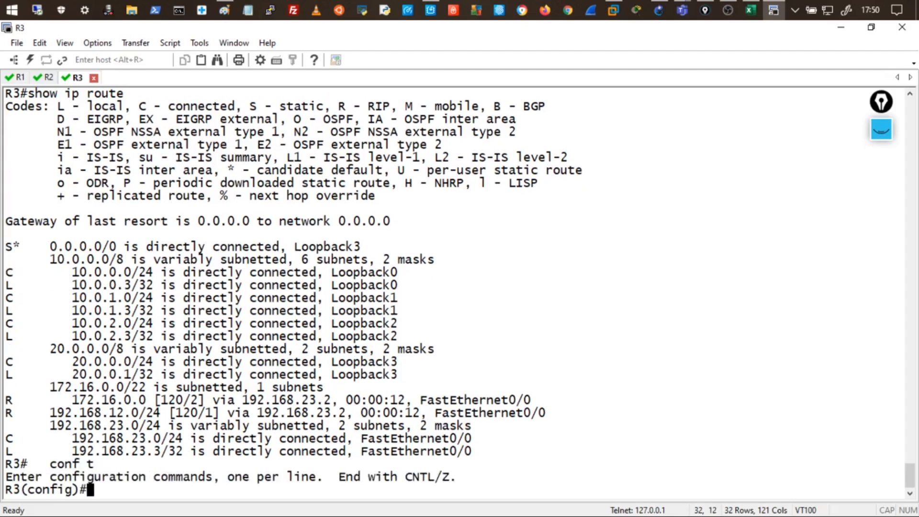
text(router)
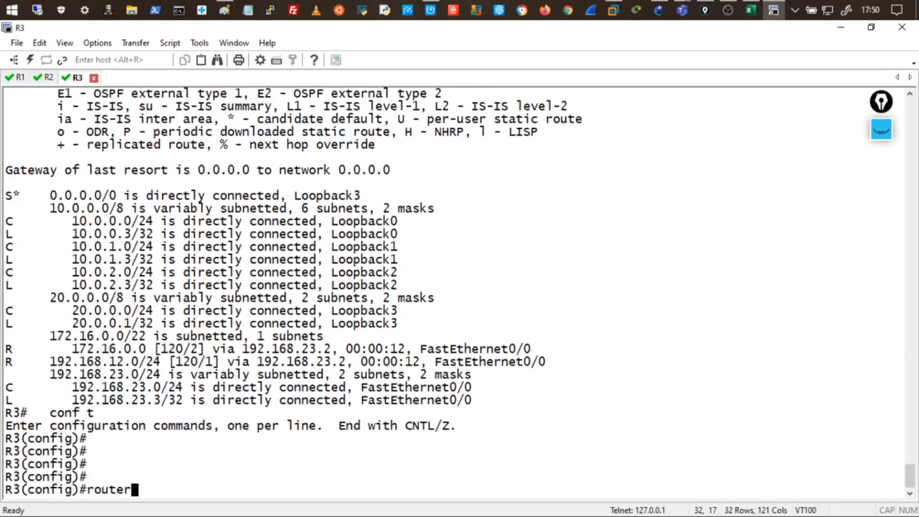
text( rip)
key(Return)
key(Return)
key(Return)
key(Return)
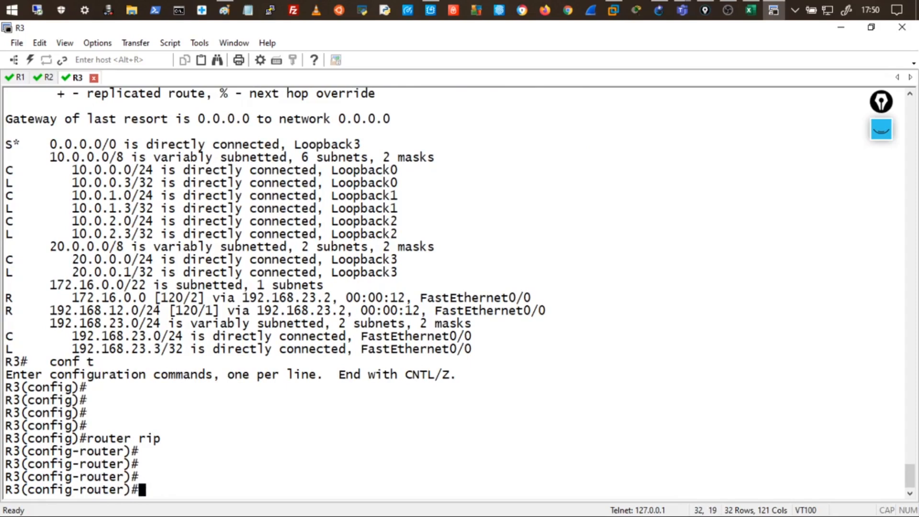
text(defaul)
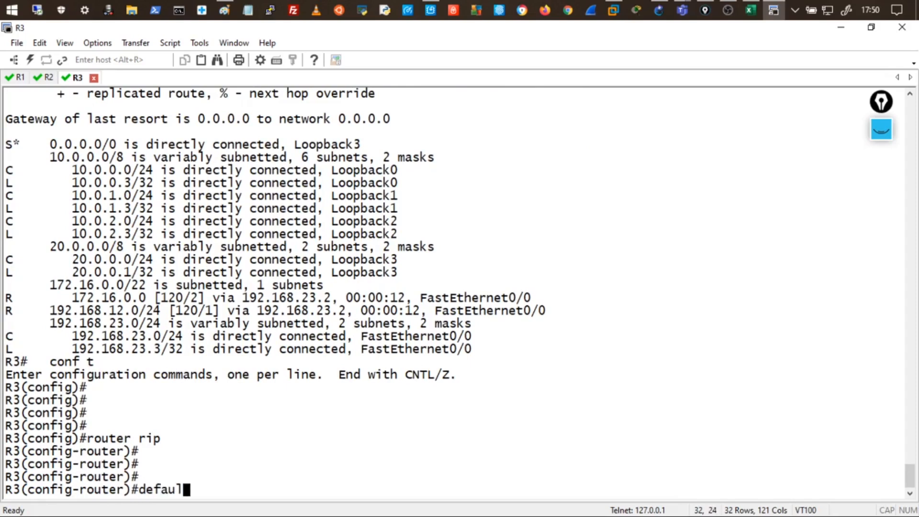
text(t-informa)
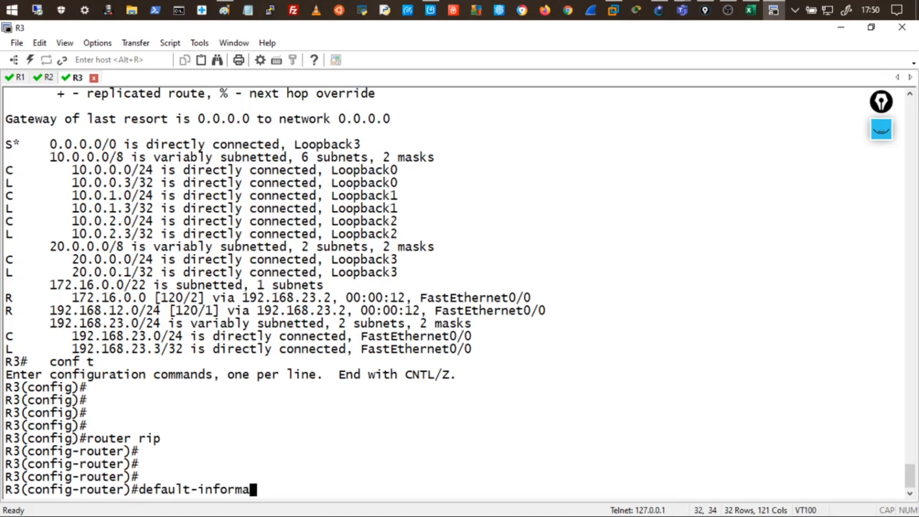
text(tion orinate)
key(BackSpace)
key(BackSpace)
key(BackSpace)
text(ginate)
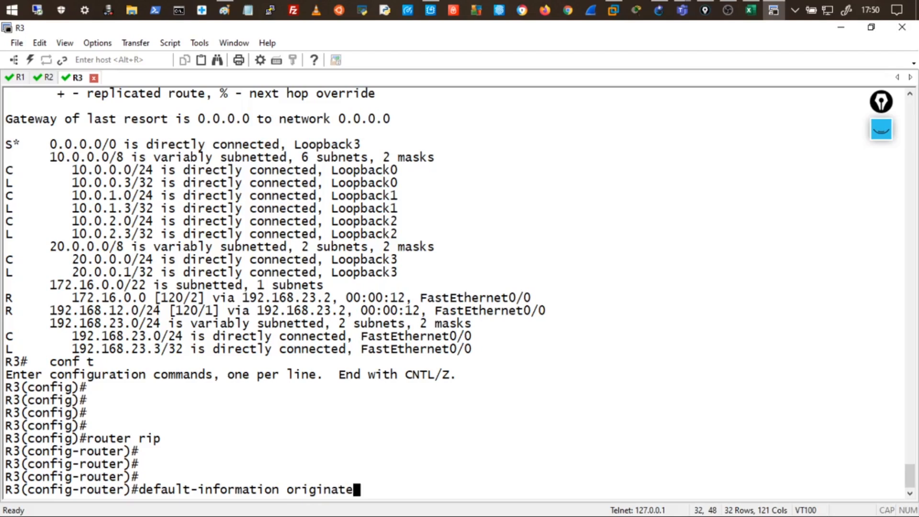
Highlight the 0.0.0.0/0 route and the command, then apply default-information originate.
drag(139, 438, 163, 442)
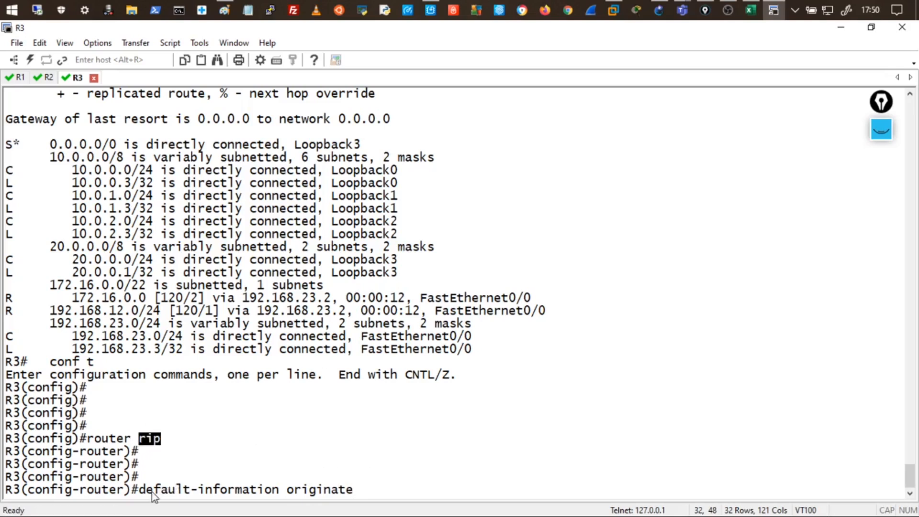
drag(50, 143, 119, 143)
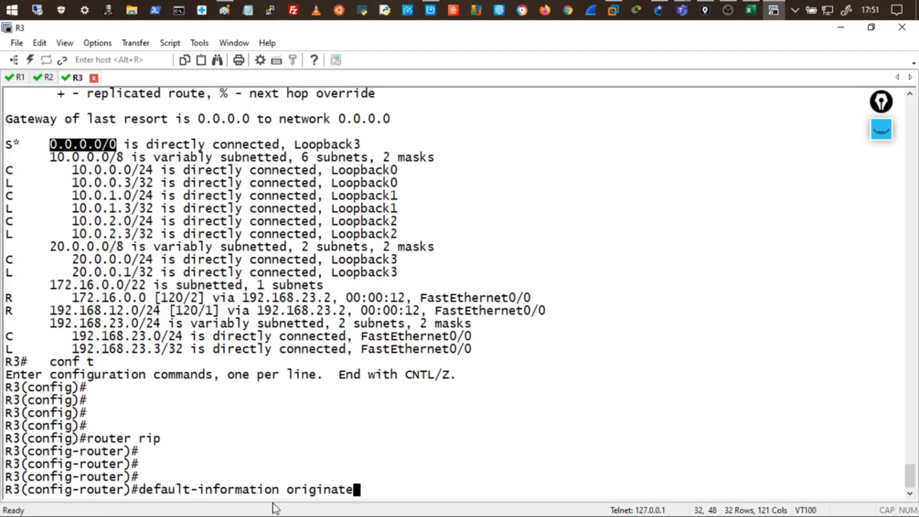
drag(147, 490, 354, 491)
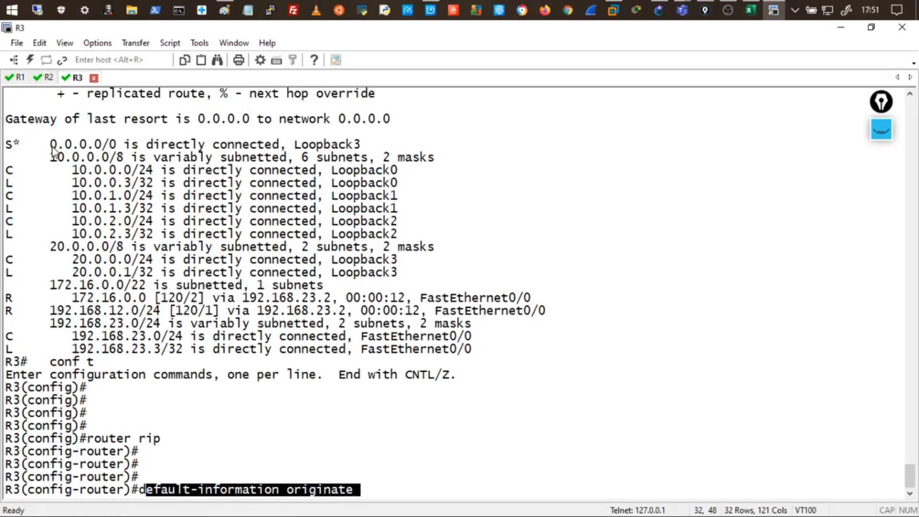
drag(50, 145, 118, 146)
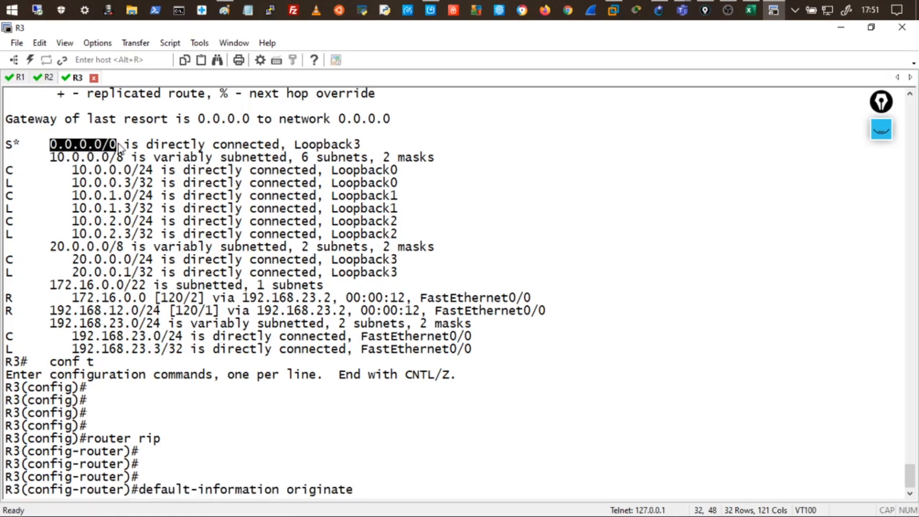
key(Return)
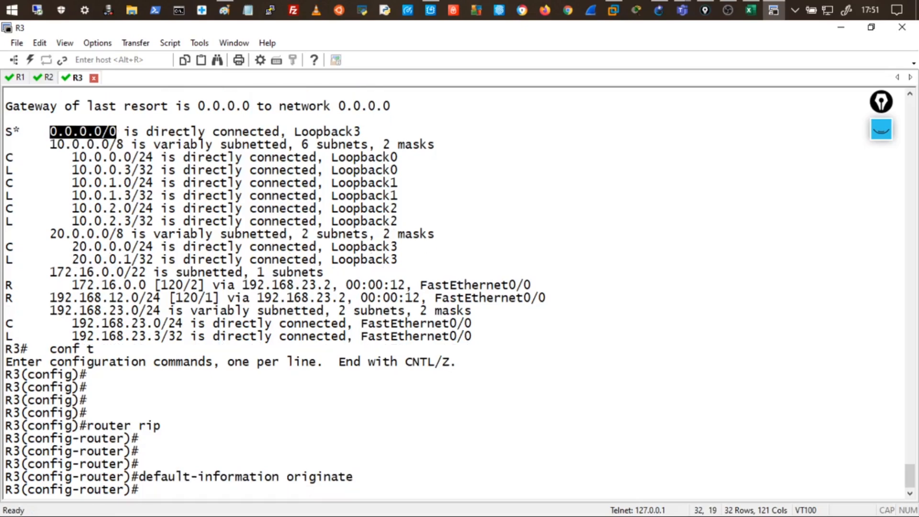
click(48, 77)
Rerun show ip route on R2 and highlight the new R* 0.0.0.0/0 via 192.168.23.3.
click(343, 304)
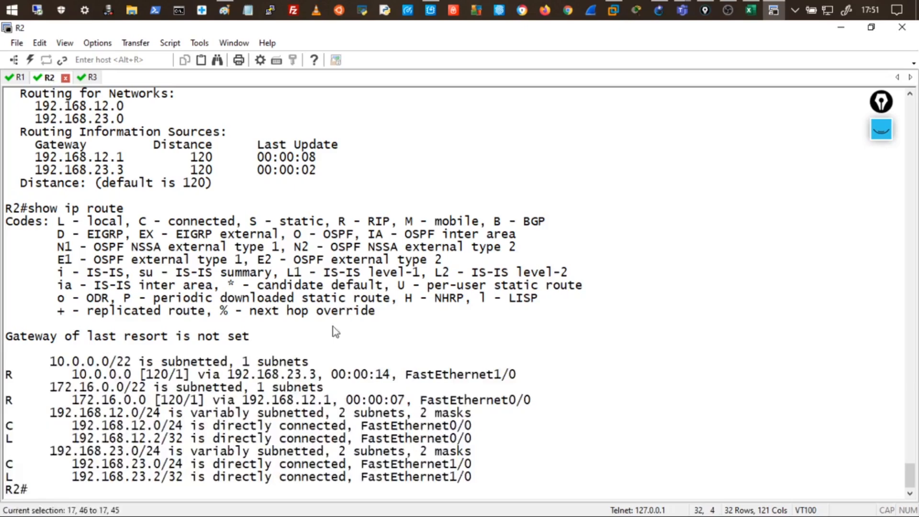
drag(34, 362, 559, 478)
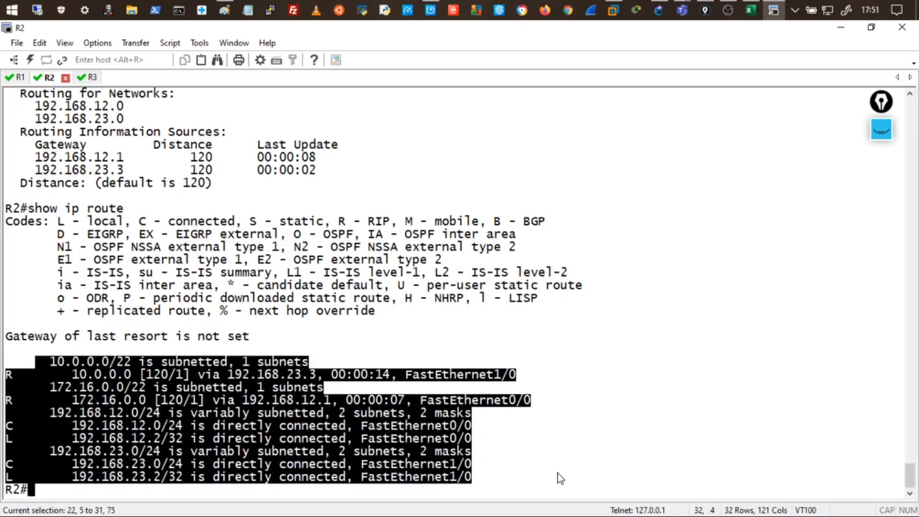
key(Up)
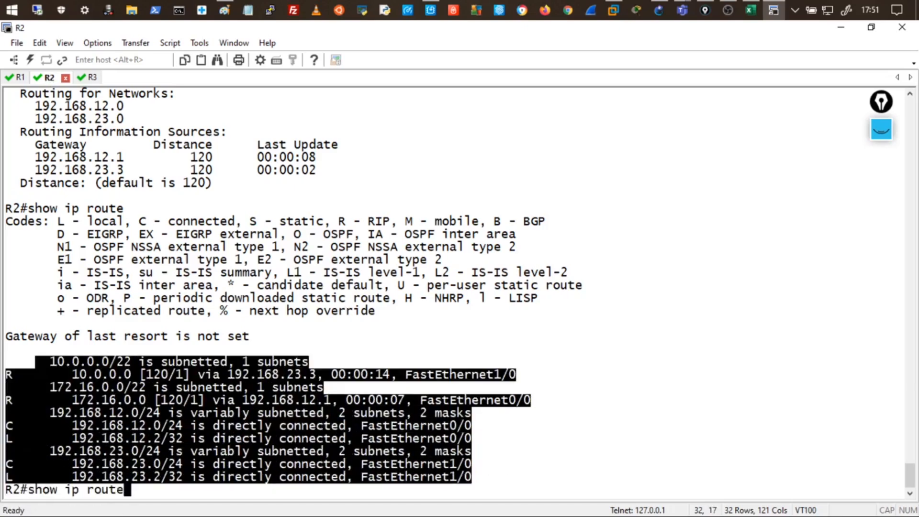
key(Return)
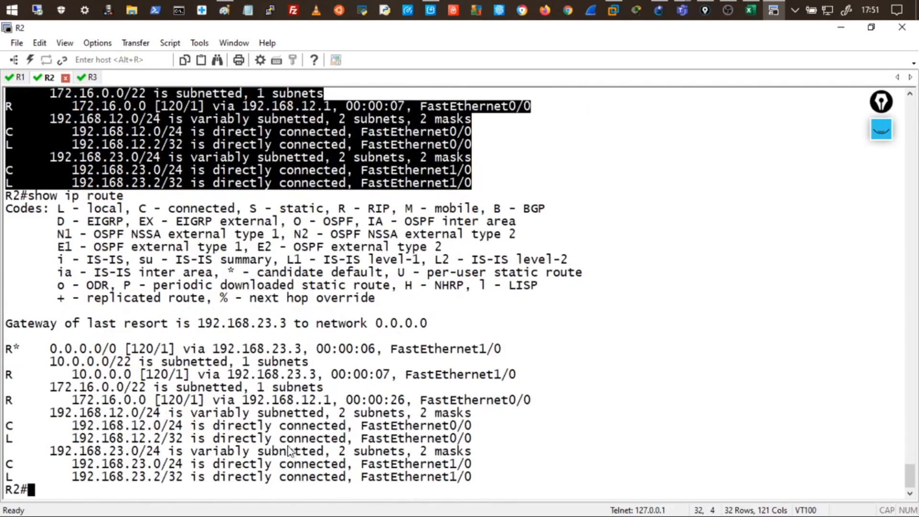
drag(47, 353, 191, 352)
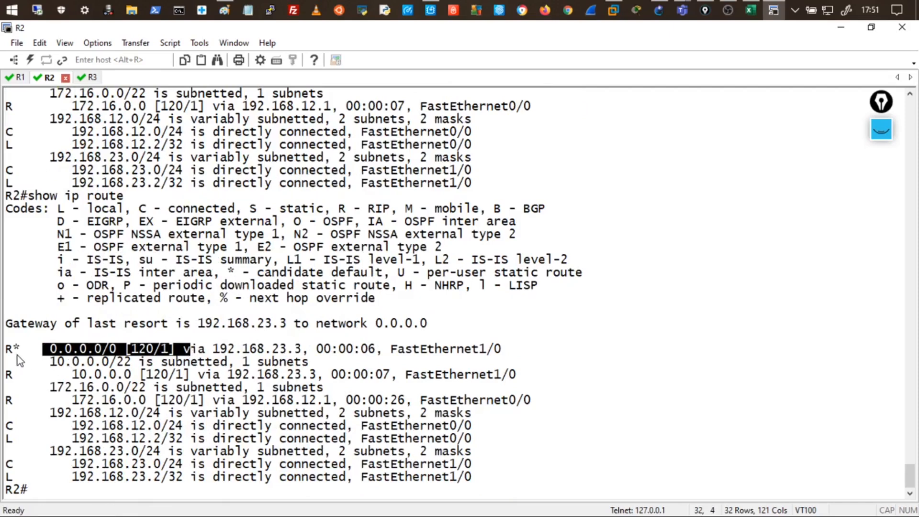
drag(16, 354, 5, 355)
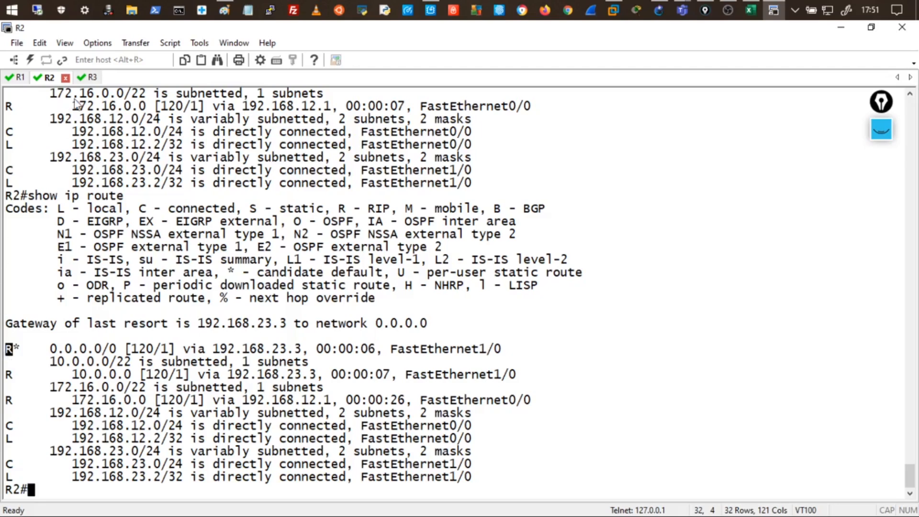
click(21, 78)
Rerun show ip route on R1, highlighting R* 0.0.0.0/0 [120/2] via 192.168.12.2.
click(247, 358)
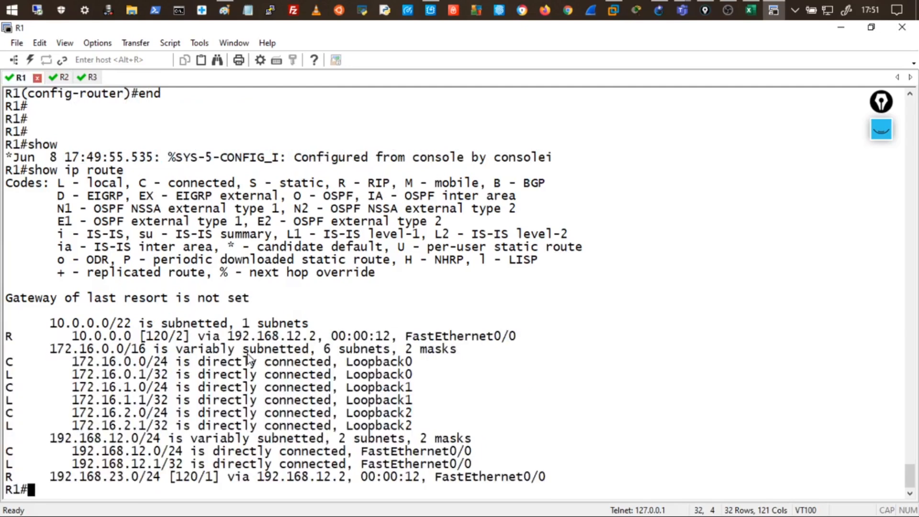
key(Up)
key(Return)
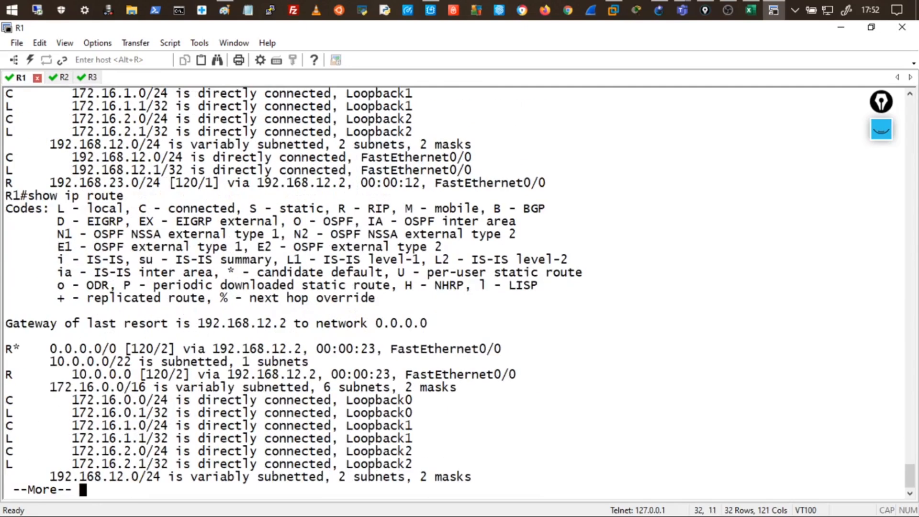
drag(16, 349, 56, 350)
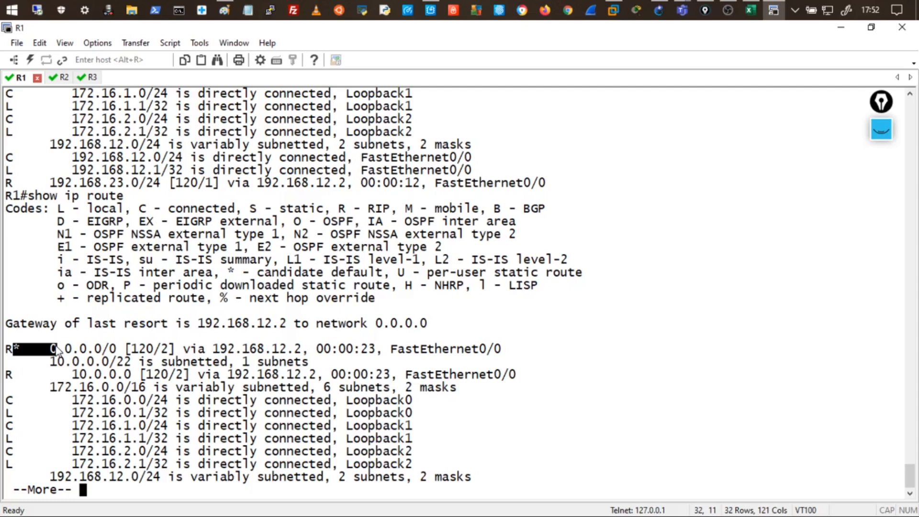
key(space)
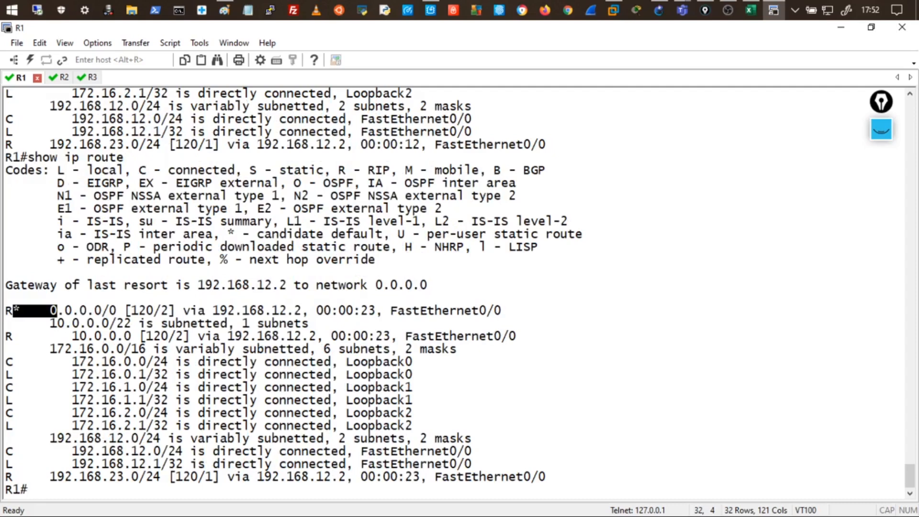
On R3 under router rip, enter no default-information originate.
click(93, 78)
click(321, 382)
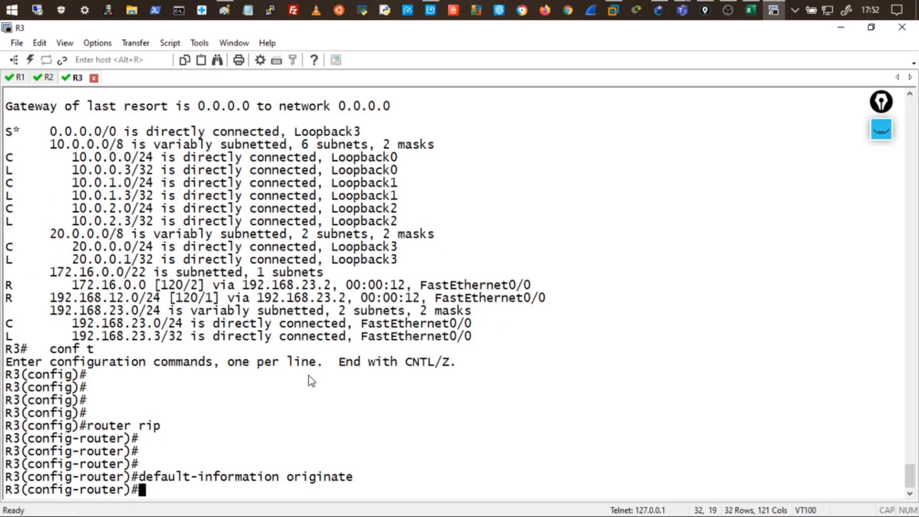
text(exir)
key(BackSpace)
text(t)
key(BackSpace)
key(BackSpace)
key(BackSpace)
key(BackSpace)
key(Up)
key(ctrl+a)
text(no)
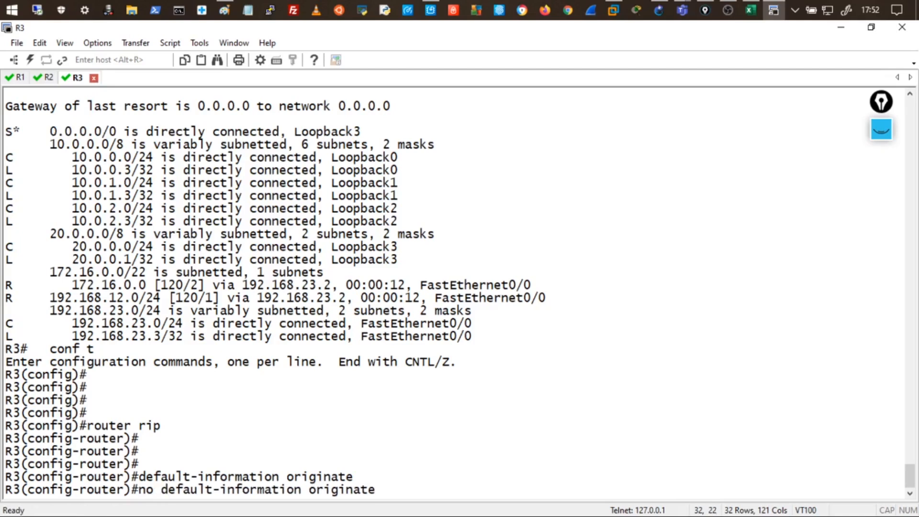
key(Return)
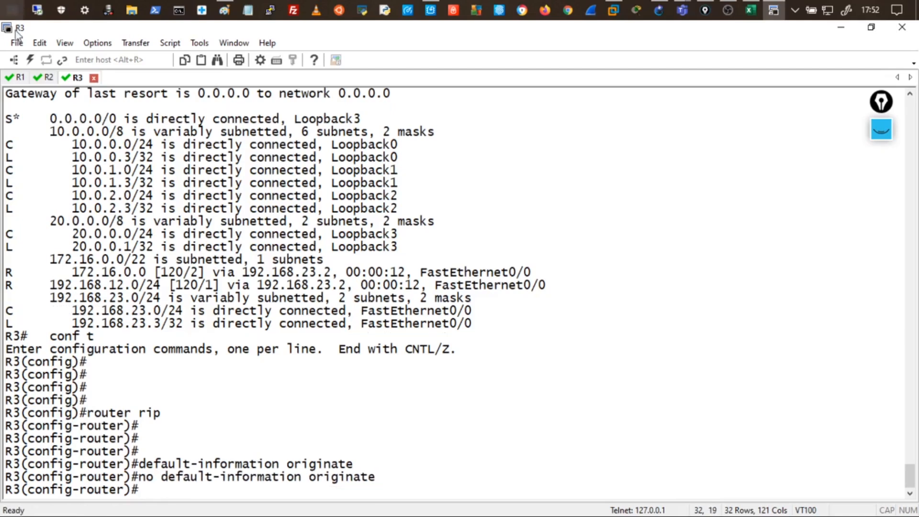
Rerun show ip route on R2 and R1 to confirm neither has a default route.
click(48, 79)
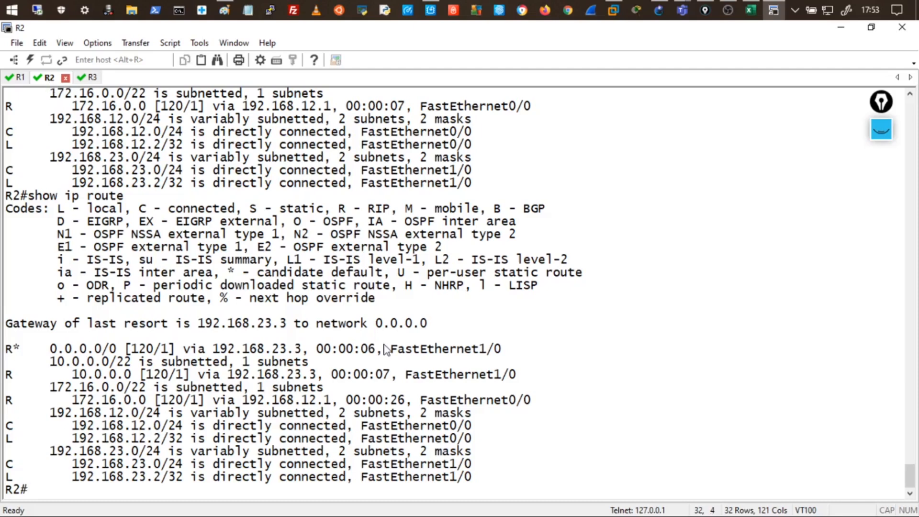
key(Up)
key(Return)
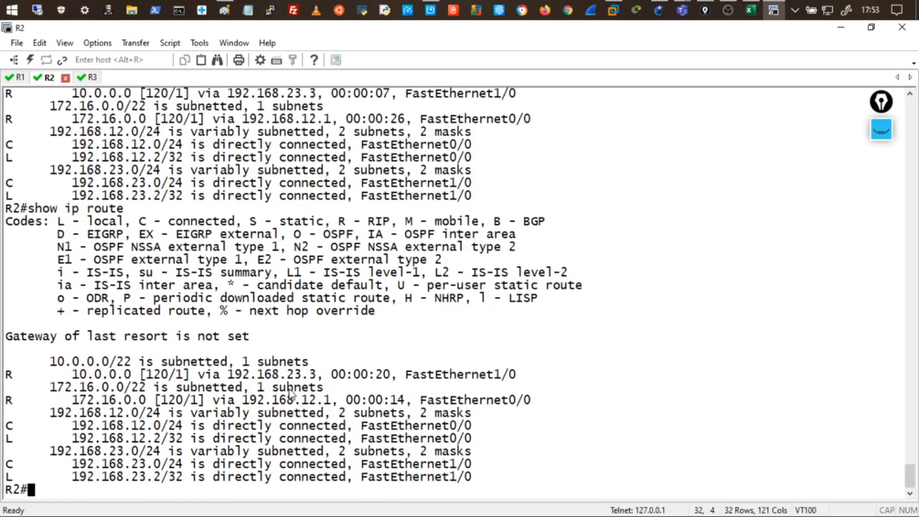
drag(14, 364, 228, 438)
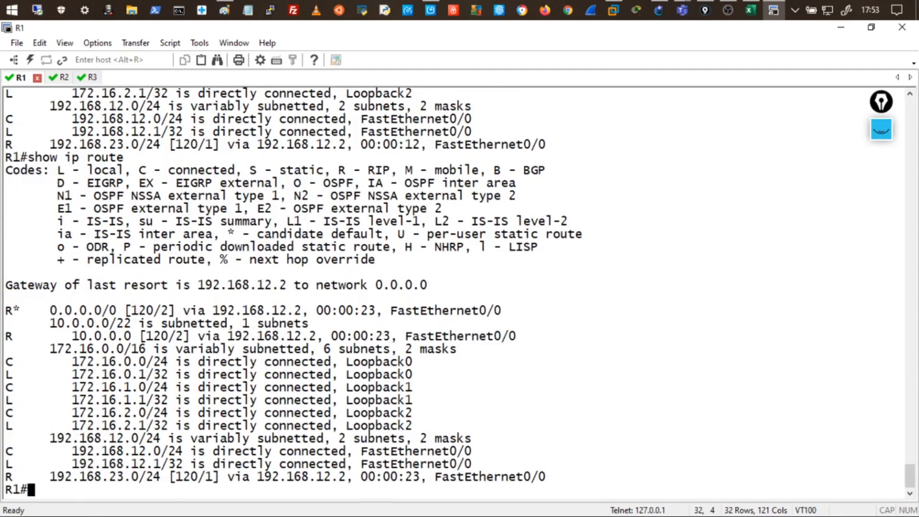
key(Up)
key(Return)
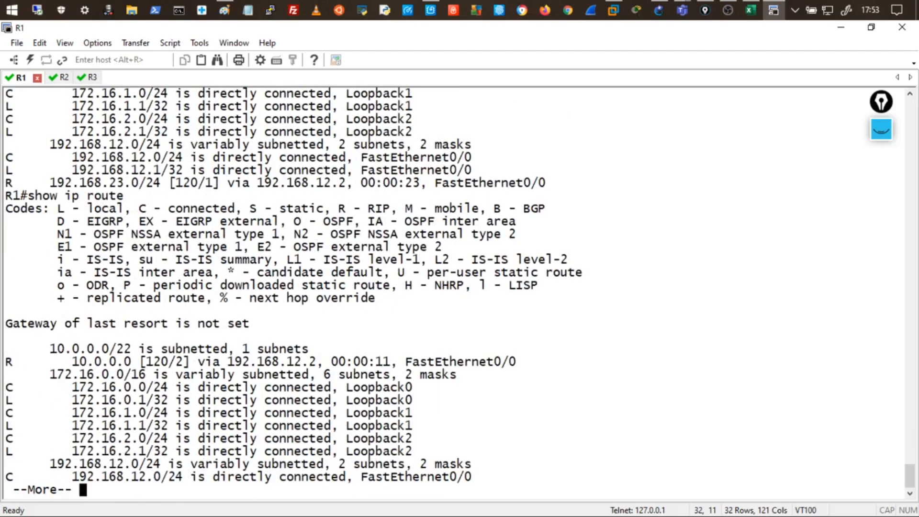
key(space)
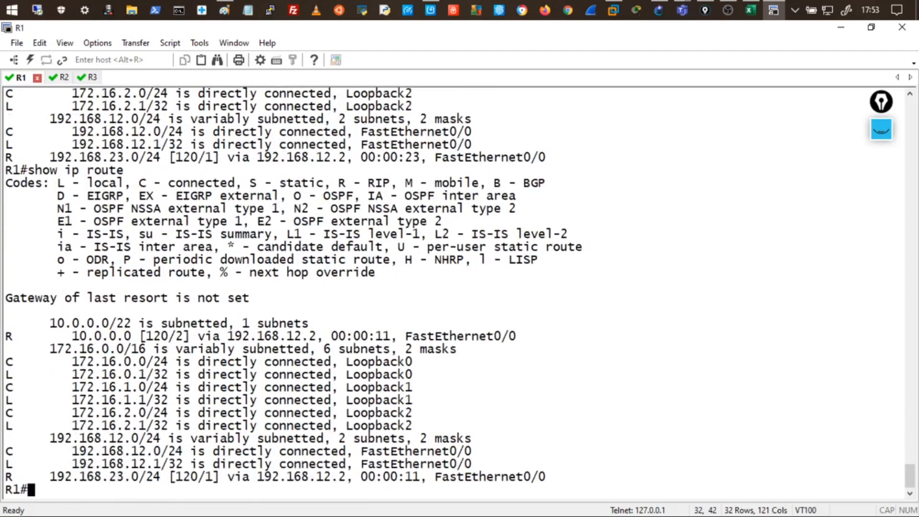
On R3, exit router rip and enter no ip route 0.0.0.0 0.0.0.0 loopback3.
click(91, 78)
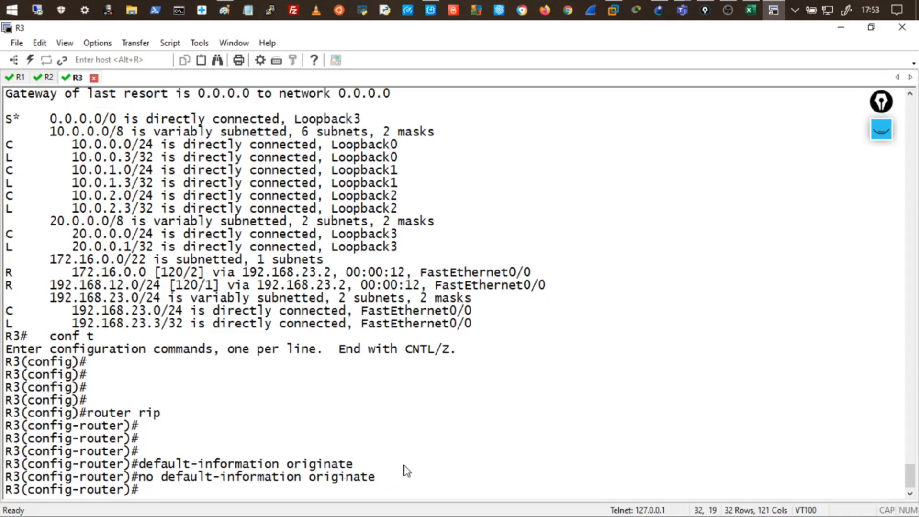
text(exit)
key(Return)
key(Return)
key(Return)
key(Up)
key(Up)
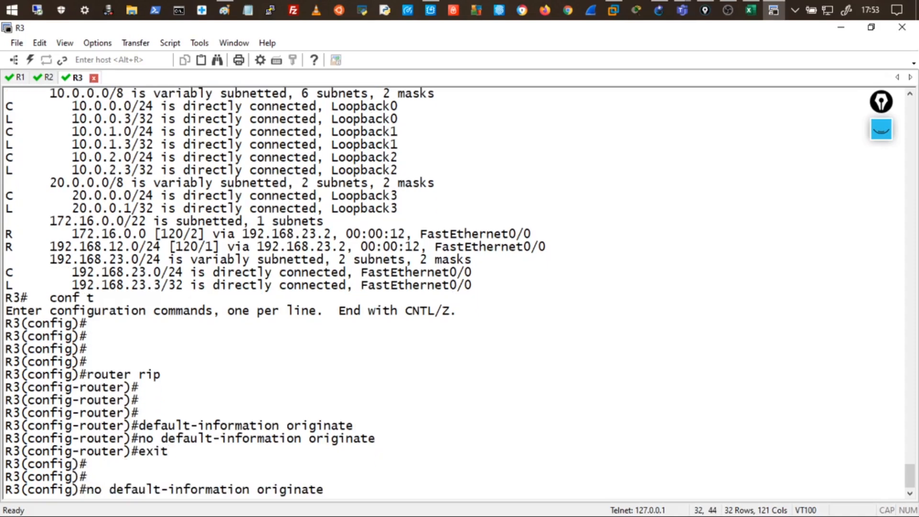
key(Up)
key(Up)
key(Up)
key(Up)
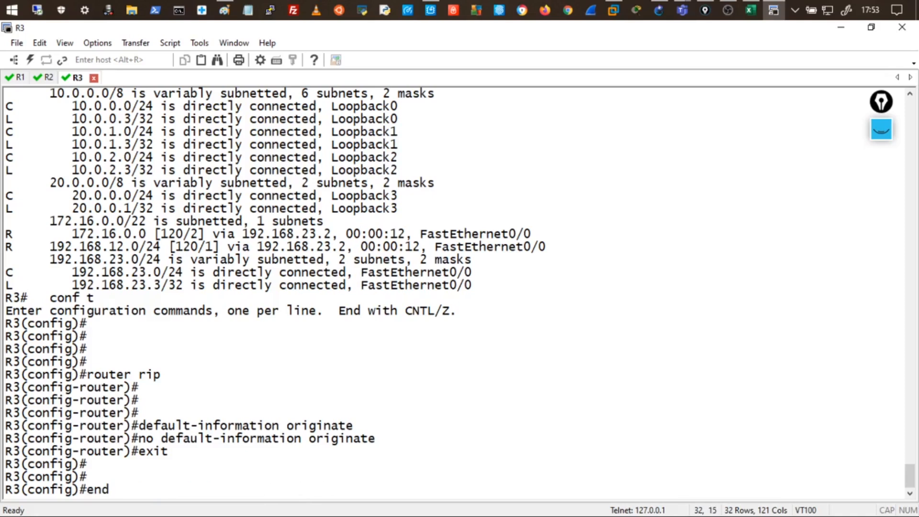
key(Up)
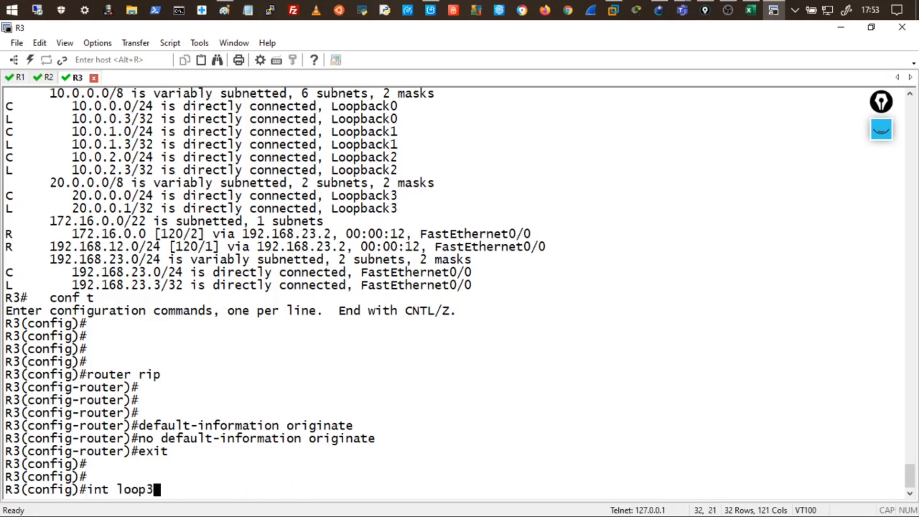
key(Up)
key(Up)
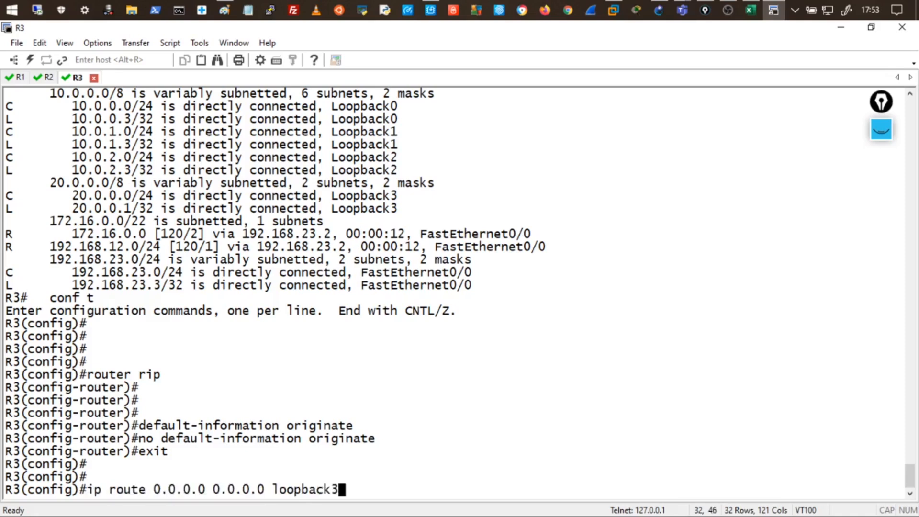
key(ctrl+a)
text(no)
key(Return)
key(Return)
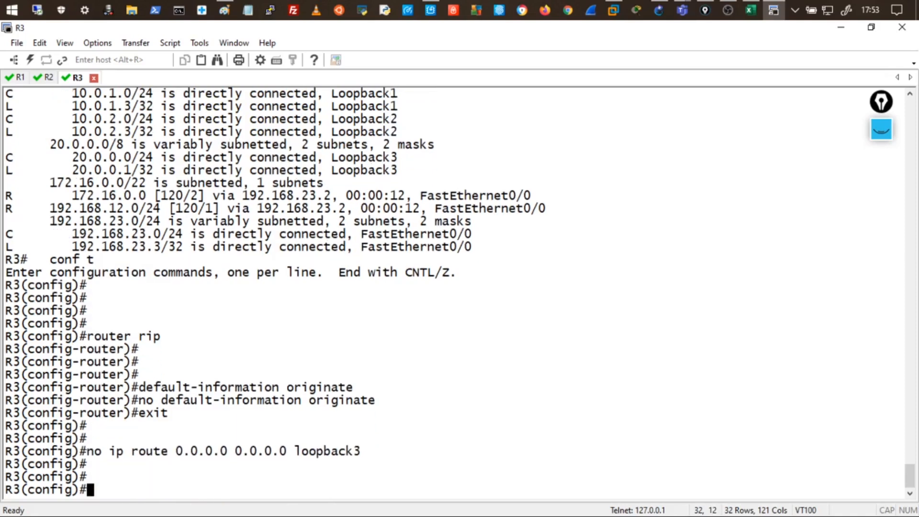
Run do show ip route on R3 and confirm no gateway of last resort remains.
text(do show ip)
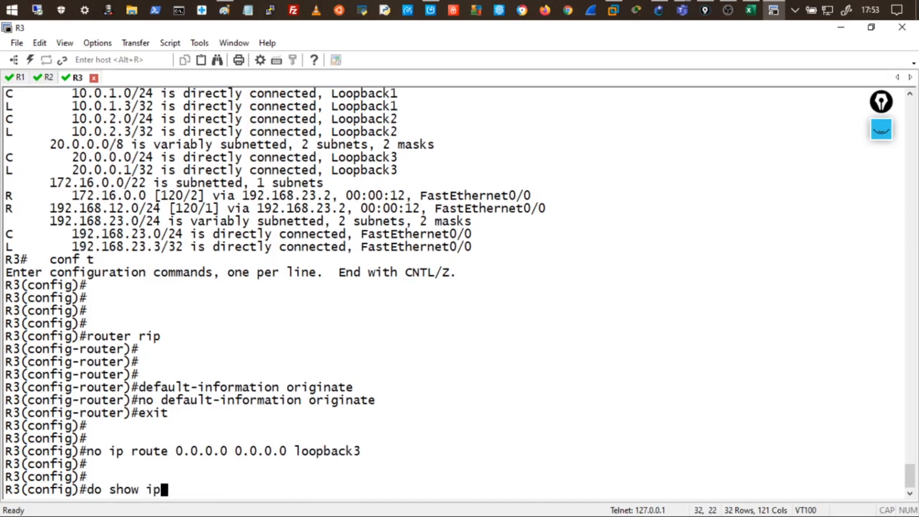
text( route)
key(Return)
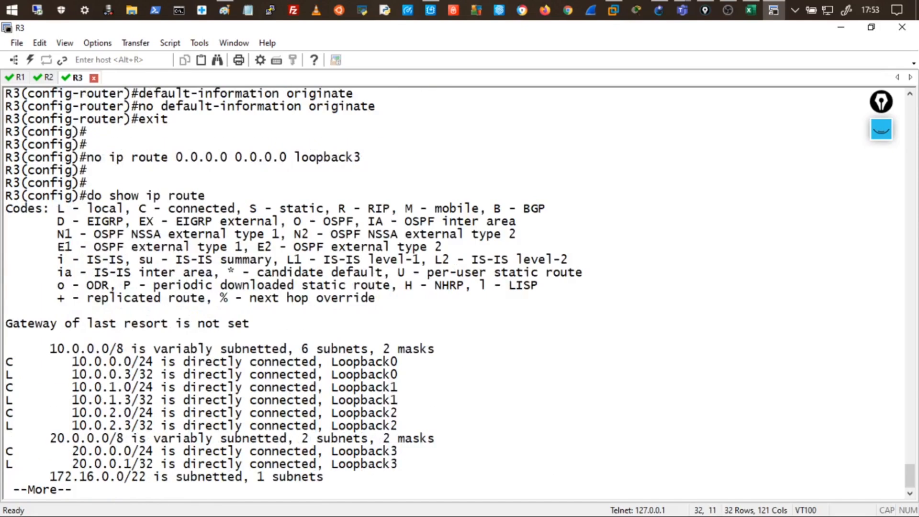
key(space)
drag(6, 285, 441, 465)
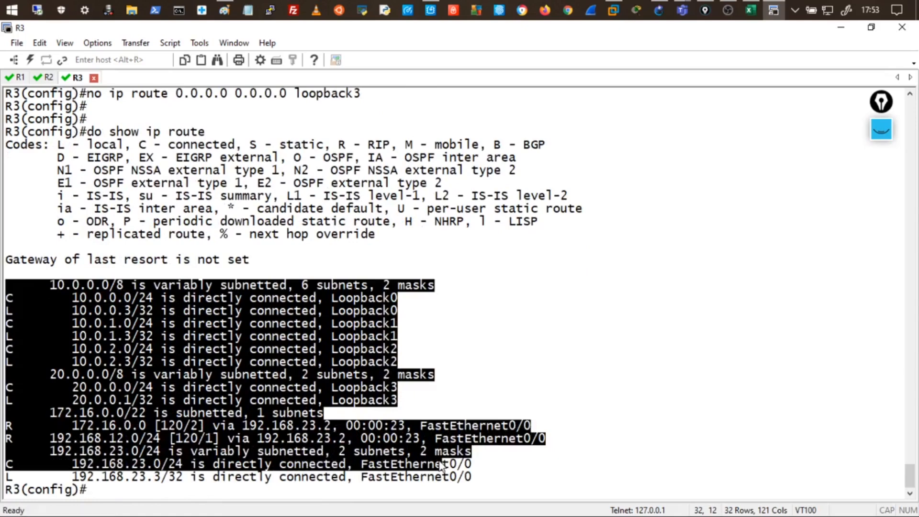
click(222, 357)
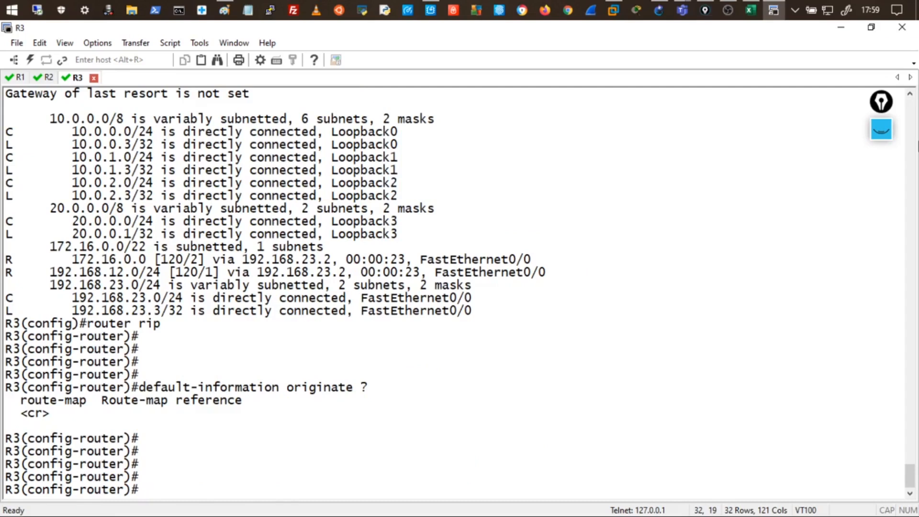
Restore the GNS3 topology view and clear existing Epic Pen ink.
click(871, 30)
click(881, 129)
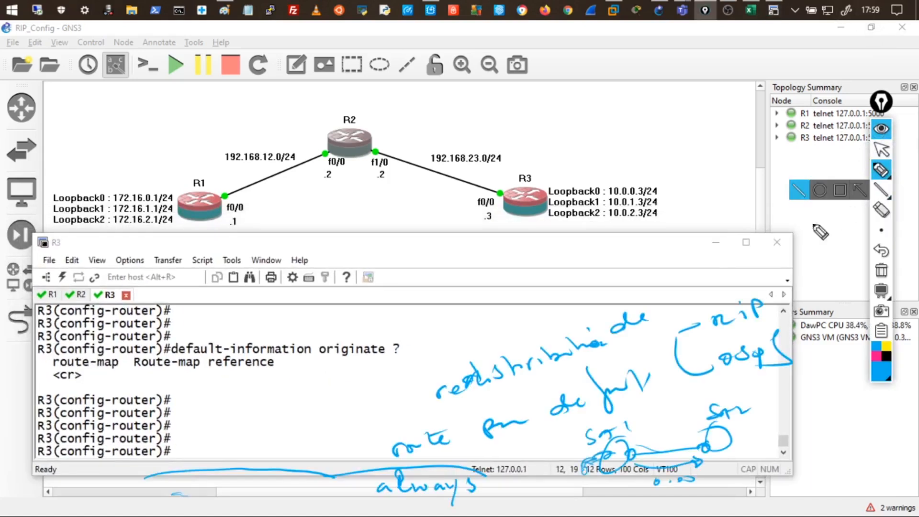
click(880, 270)
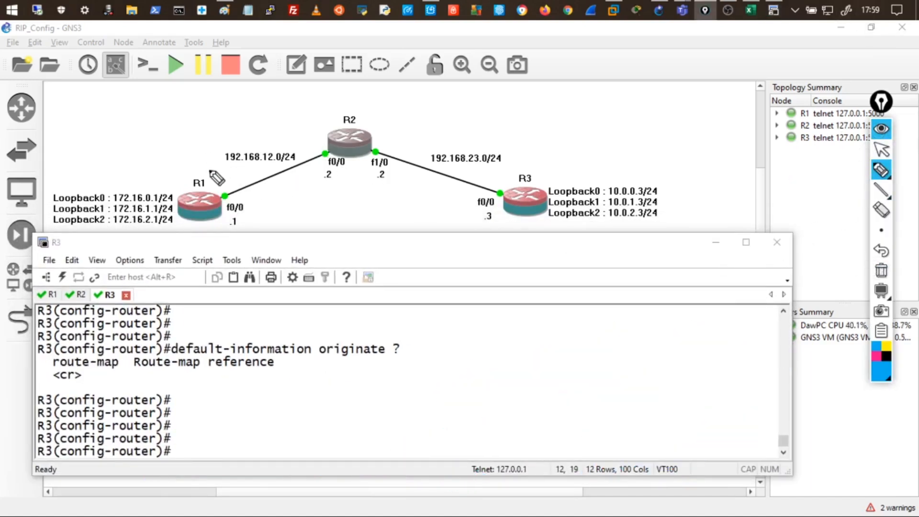
Draw an arrow from R1 to R2, circle R2's f0/0, and sketch a bracketed note below R2.
drag(191, 168, 287, 136)
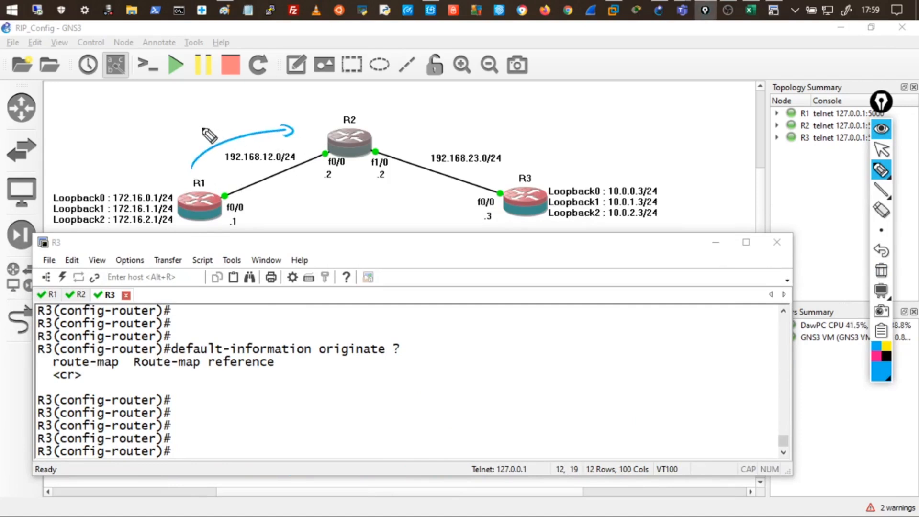
drag(332, 148, 320, 147)
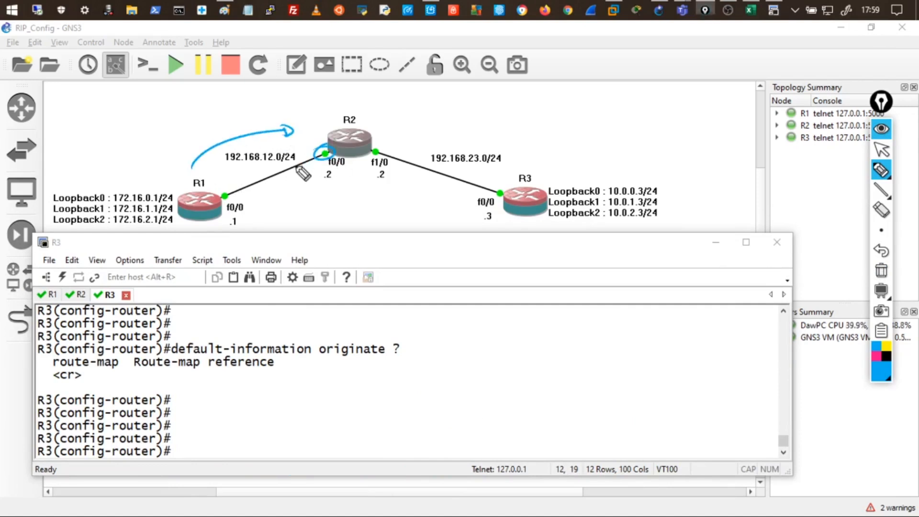
mouse_move(326, 185)
mouse_down()
mouse_move(389, 186)
mouse_move(316, 229)
mouse_up()
drag(393, 190, 385, 218)
drag(337, 201, 354, 198)
drag(332, 206, 358, 214)
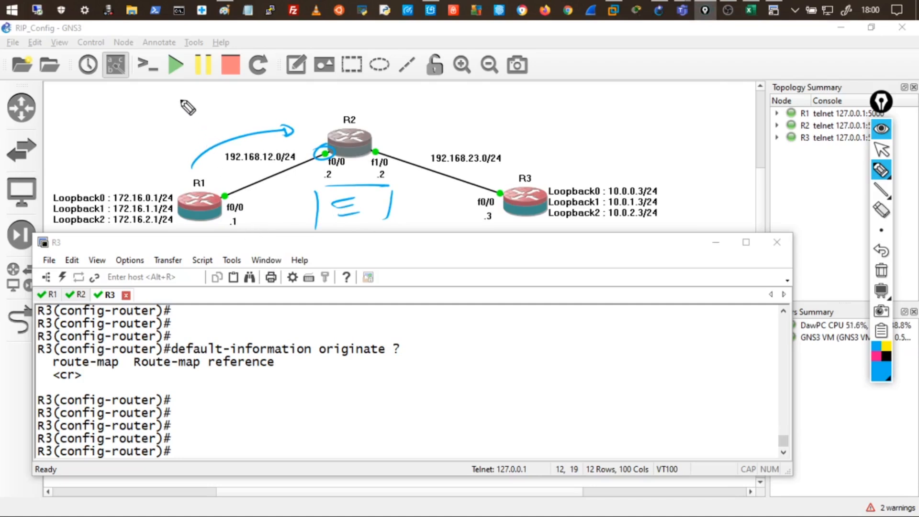
Handwrite and underline an 'Authentication' heading above the topology.
drag(110, 113, 143, 102)
mouse_move(156, 90)
mouse_down()
mouse_move(158, 101)
mouse_move(210, 107)
mouse_move(242, 94)
mouse_move(340, 98)
mouse_up()
drag(133, 124, 259, 117)
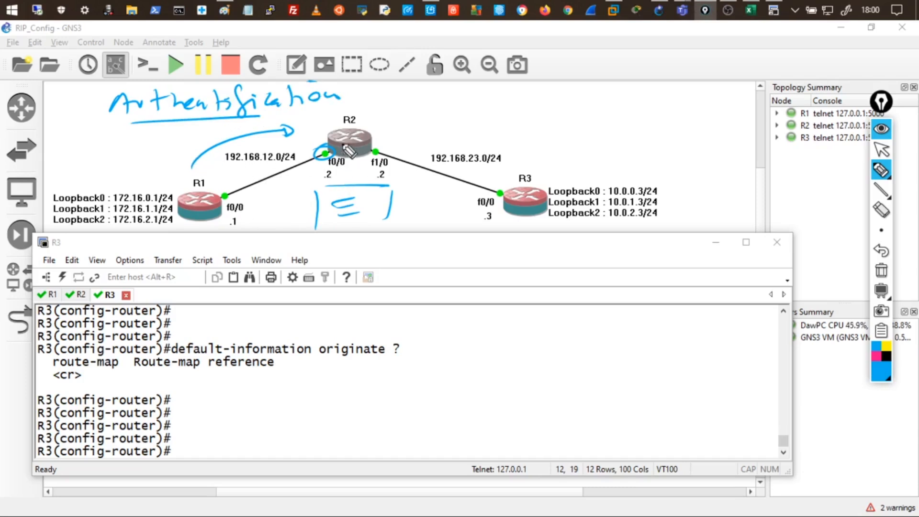
Circle R1 and draw a return stroke from R2's f0/0 back to R1's f0/0.
drag(286, 128, 299, 130)
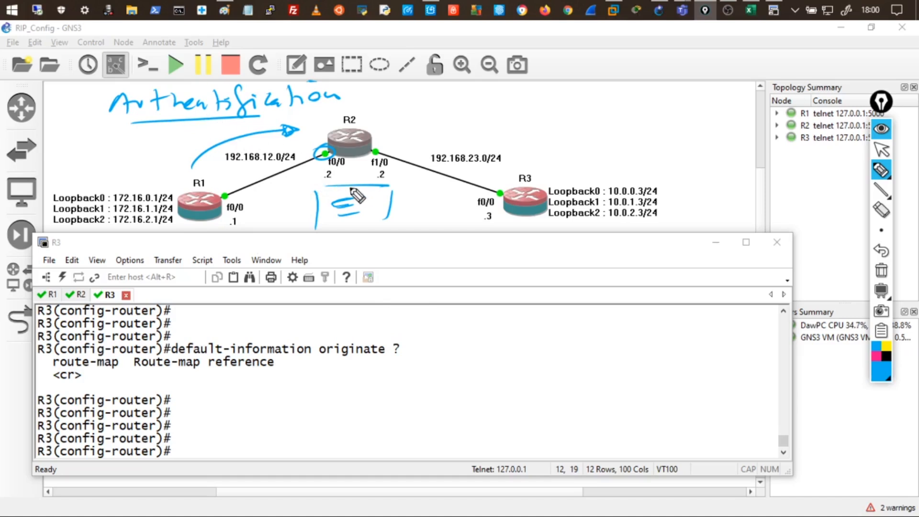
mouse_move(188, 199)
mouse_down()
mouse_move(203, 178)
mouse_move(188, 189)
mouse_move(210, 192)
mouse_up()
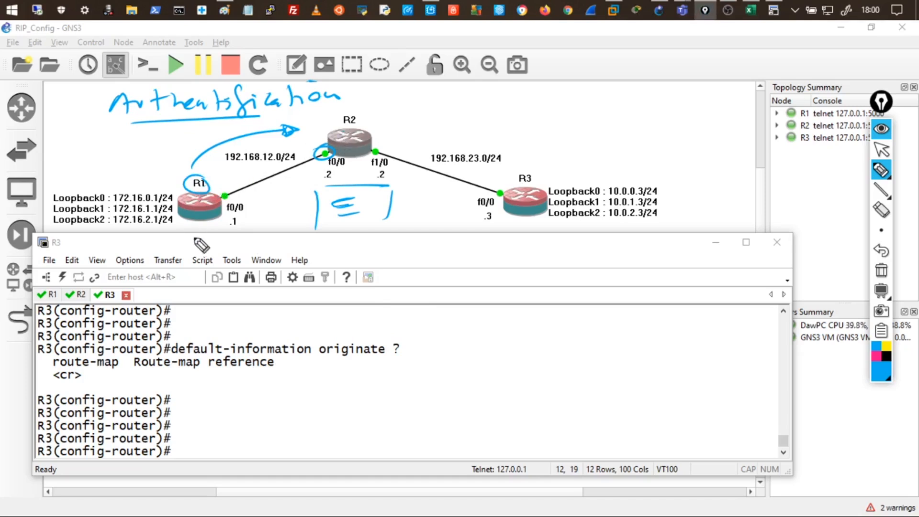
mouse_move(199, 181)
mouse_down()
mouse_move(242, 136)
mouse_move(293, 129)
mouse_up()
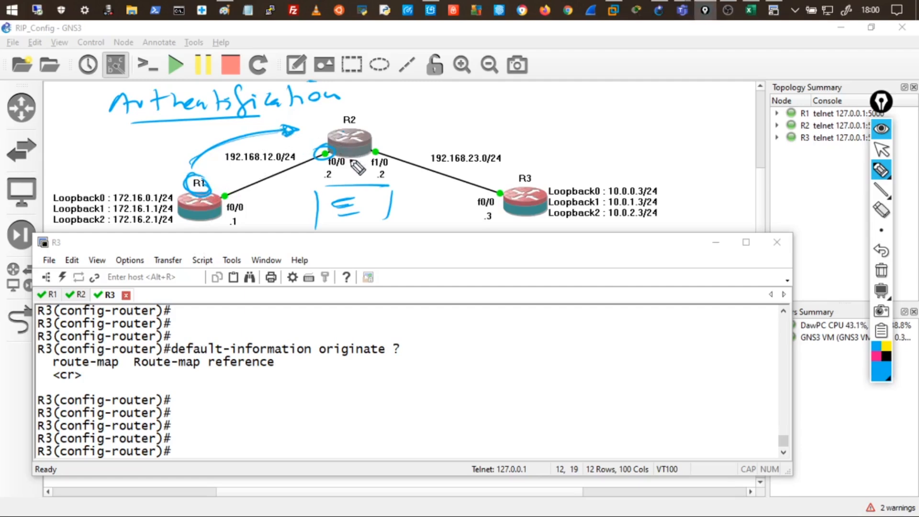
mouse_move(337, 158)
mouse_down()
mouse_move(329, 170)
mouse_move(238, 198)
mouse_up()
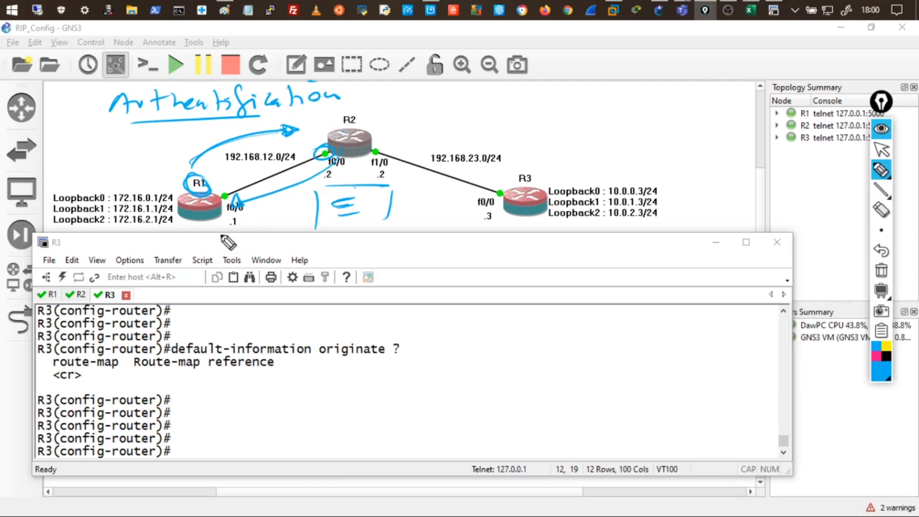
Sketch a PC to the left of R1 and connect it to R1.
mouse_move(103, 143)
mouse_down()
mouse_move(96, 151)
mouse_move(110, 153)
mouse_move(100, 146)
mouse_move(96, 155)
mouse_up()
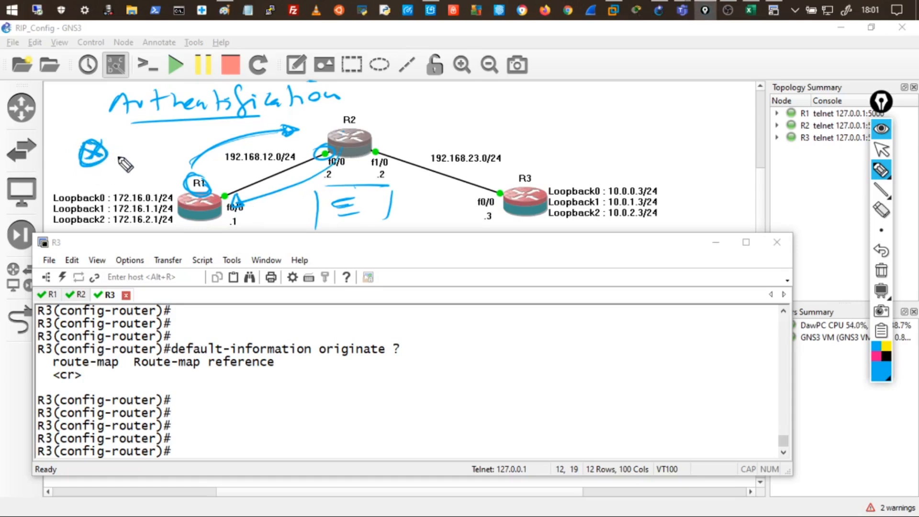
mouse_move(134, 159)
mouse_down()
mouse_move(165, 168)
mouse_move(131, 171)
mouse_up()
mouse_move(186, 206)
mouse_down()
mouse_move(164, 170)
mouse_move(111, 192)
mouse_move(127, 203)
mouse_up()
mouse_move(103, 156)
mouse_down()
mouse_move(137, 161)
mouse_move(101, 156)
mouse_up()
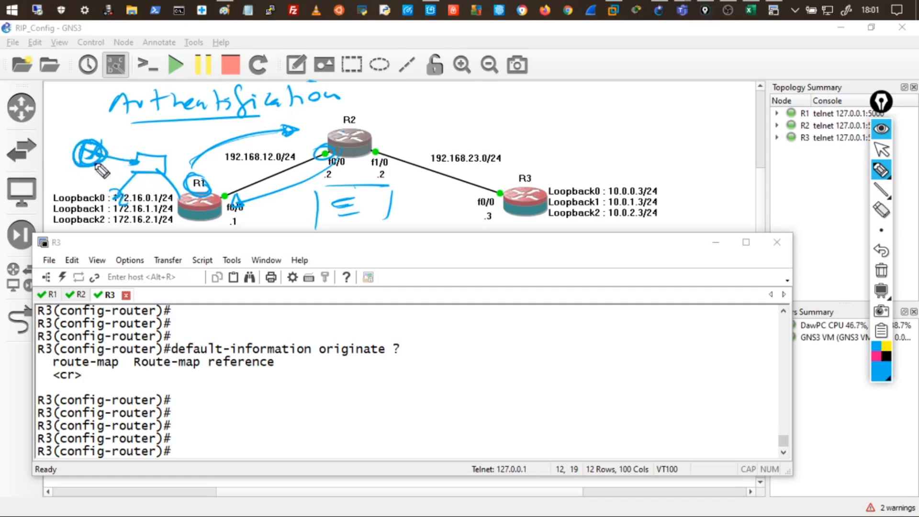
mouse_move(88, 156)
mouse_down()
mouse_move(81, 141)
mouse_move(98, 158)
mouse_move(86, 174)
mouse_move(102, 163)
mouse_move(70, 142)
mouse_move(79, 165)
mouse_move(58, 178)
mouse_move(101, 162)
mouse_up()
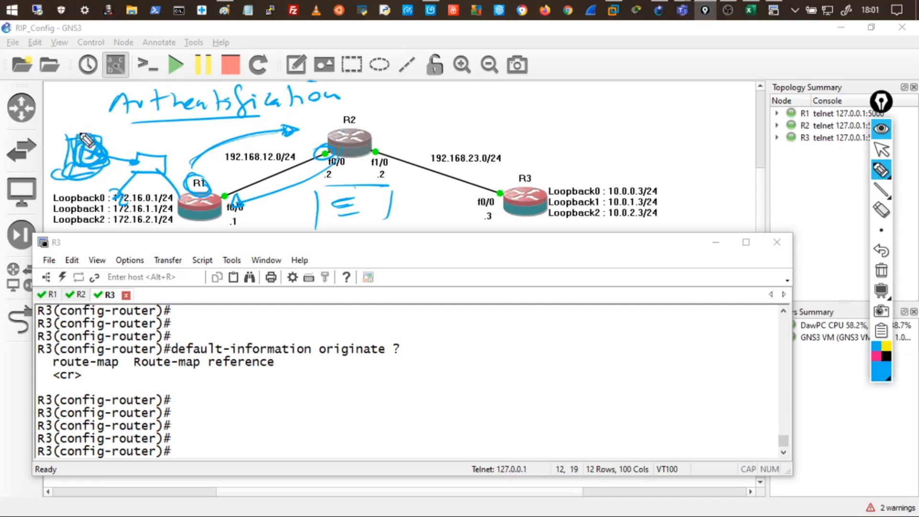
drag(83, 115, 89, 132)
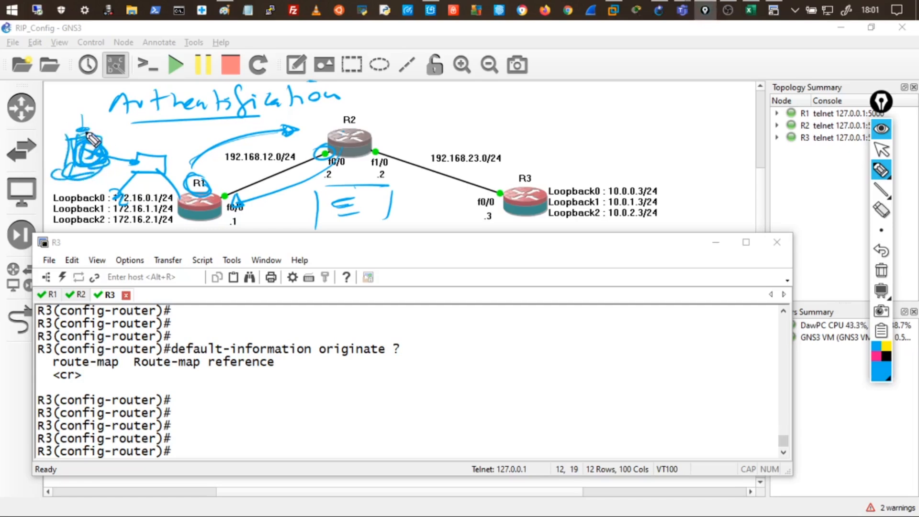
Erase the scribbled PC sketch left of R1.
click(881, 210)
mouse_move(153, 169)
mouse_down()
mouse_move(64, 151)
mouse_move(66, 175)
mouse_up()
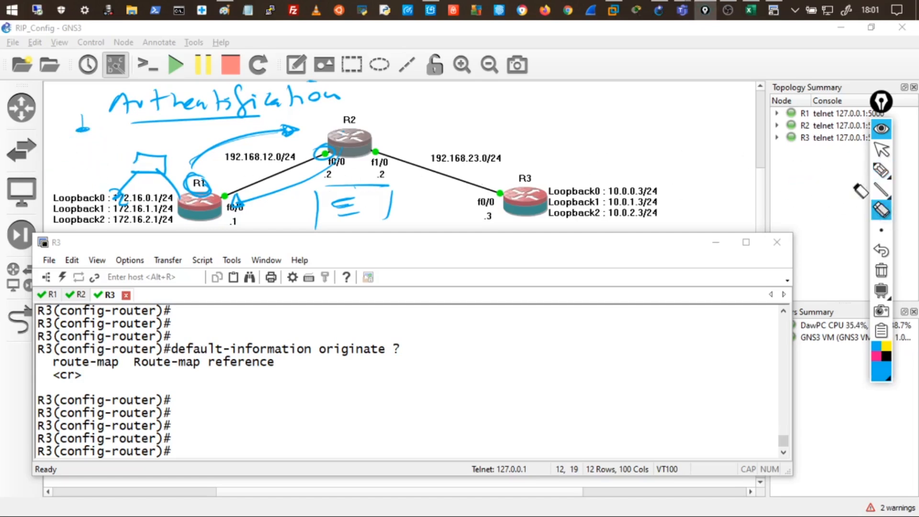
click(879, 171)
Redraw a computer linked to R1, then clear all ink from the topology.
click(885, 168)
mouse_move(56, 156)
mouse_down()
mouse_move(67, 136)
mouse_move(71, 163)
mouse_move(58, 168)
mouse_move(134, 165)
mouse_up()
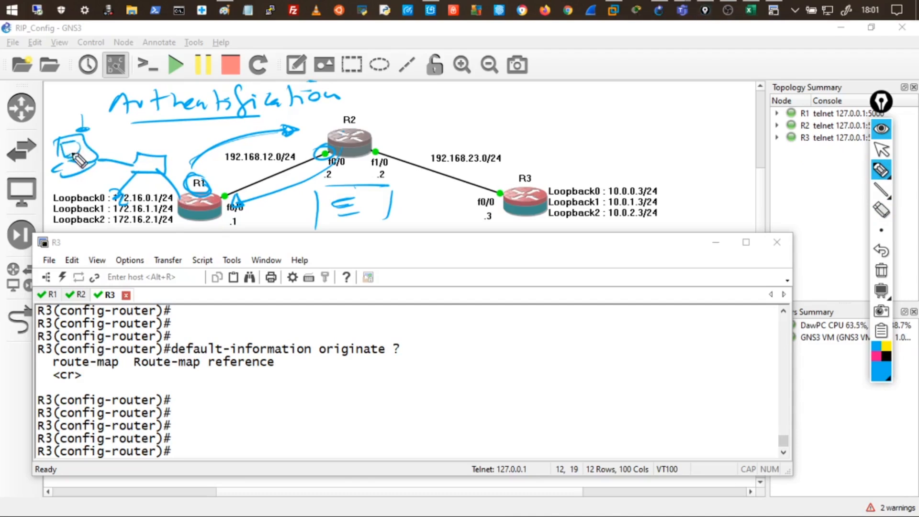
drag(69, 128, 73, 145)
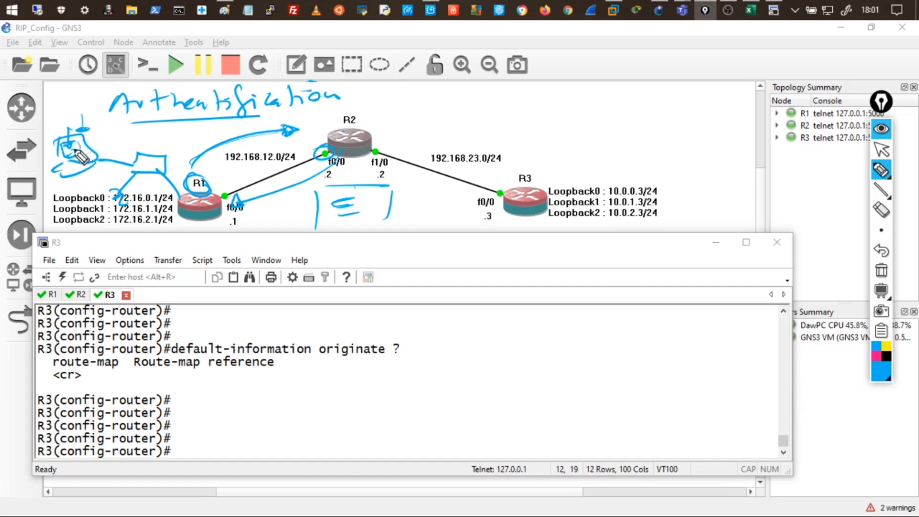
mouse_move(77, 149)
mouse_down()
mouse_move(72, 144)
mouse_move(153, 165)
mouse_move(182, 184)
mouse_up()
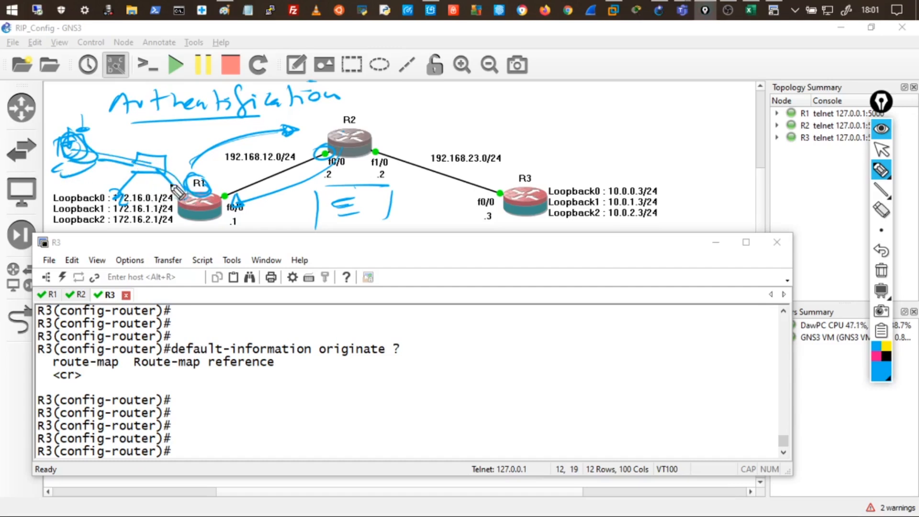
mouse_move(117, 173)
mouse_down()
mouse_move(139, 164)
mouse_move(56, 172)
mouse_up()
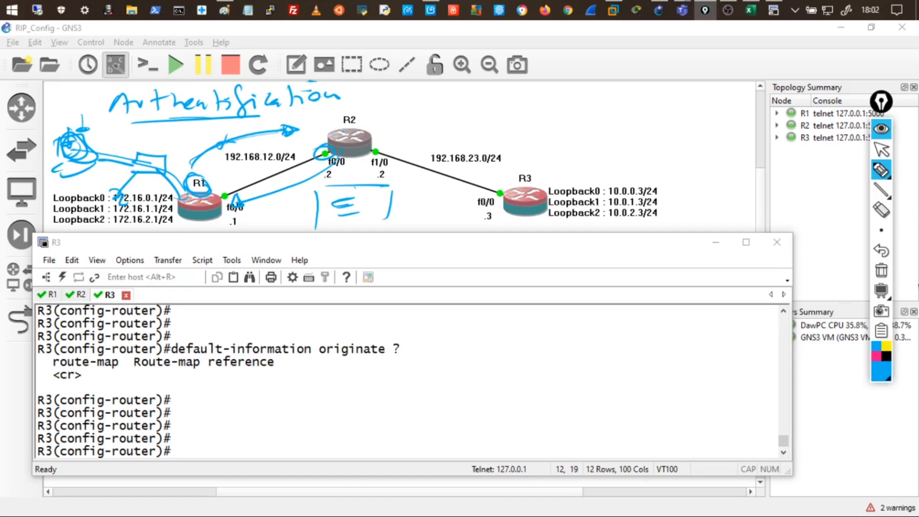
click(881, 270)
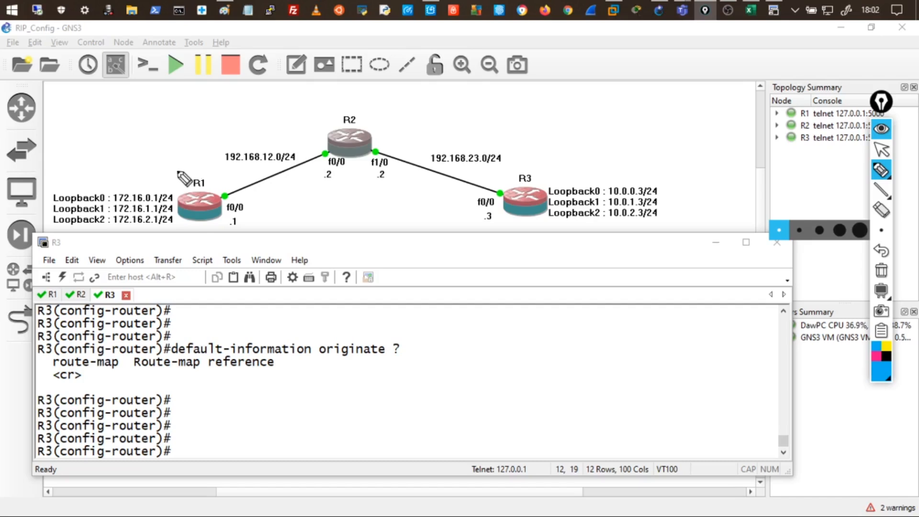
Handwrite a note left of R1, then box, underline and hatch it in blue ink.
mouse_move(152, 157)
mouse_down()
mouse_move(168, 148)
mouse_move(144, 146)
mouse_move(173, 124)
mouse_up()
click(172, 123)
mouse_move(107, 155)
mouse_down()
mouse_move(106, 137)
mouse_move(166, 154)
mouse_move(130, 159)
mouse_move(151, 151)
mouse_up()
drag(133, 156, 150, 154)
drag(108, 177, 115, 181)
mouse_move(135, 170)
mouse_down()
mouse_move(134, 182)
mouse_move(192, 179)
mouse_move(154, 186)
mouse_up()
drag(152, 173, 152, 180)
drag(164, 173, 166, 179)
drag(176, 173, 181, 178)
drag(116, 176, 123, 174)
Draw an arrow from the notes toward R2, then cross it out with an X.
drag(192, 115, 207, 171)
mouse_move(227, 140)
mouse_down()
mouse_move(301, 126)
mouse_move(302, 134)
mouse_up()
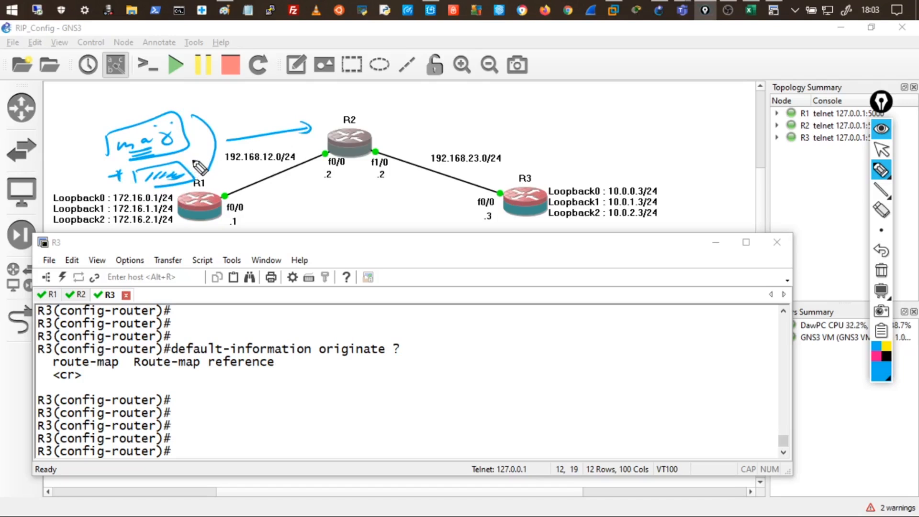
mouse_move(184, 171)
mouse_down()
mouse_move(134, 185)
mouse_move(194, 189)
mouse_move(183, 181)
mouse_up()
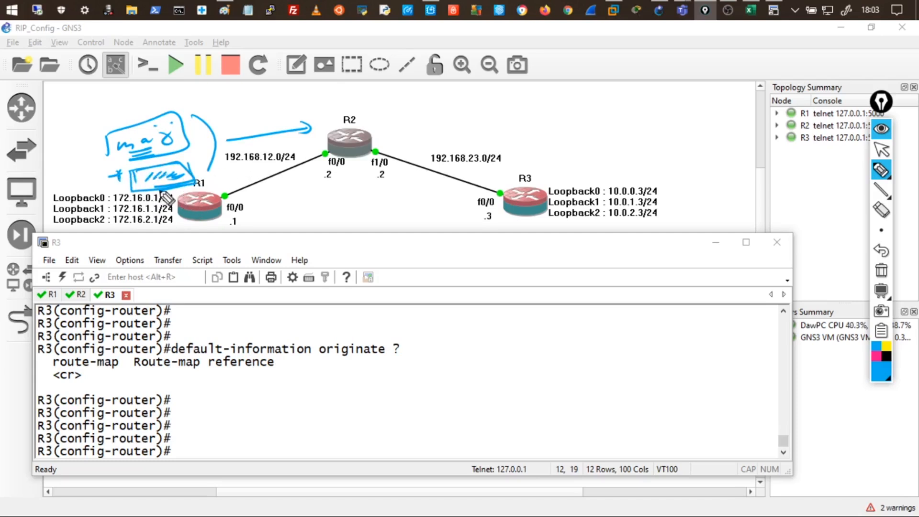
drag(155, 184, 167, 177)
drag(301, 132, 310, 123)
click(192, 128)
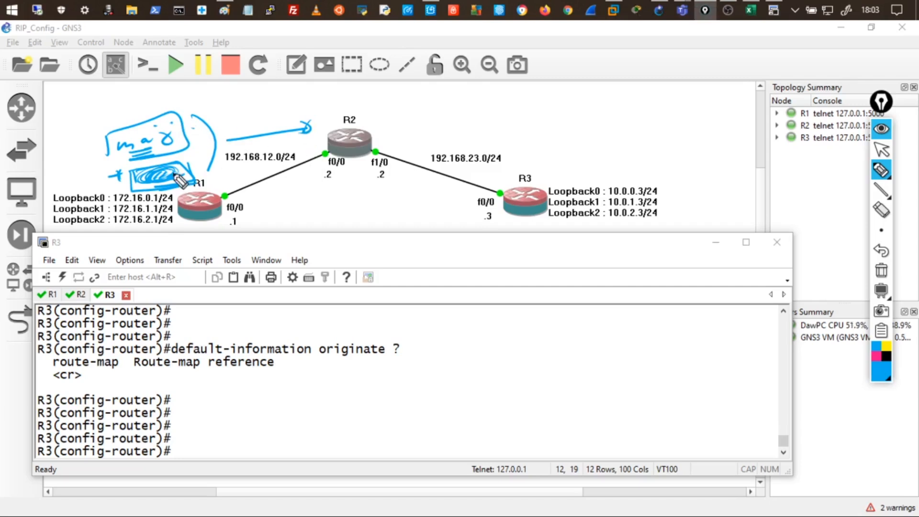
mouse_move(177, 164)
mouse_down()
mouse_move(143, 190)
mouse_move(182, 164)
mouse_move(144, 188)
mouse_move(179, 174)
mouse_up()
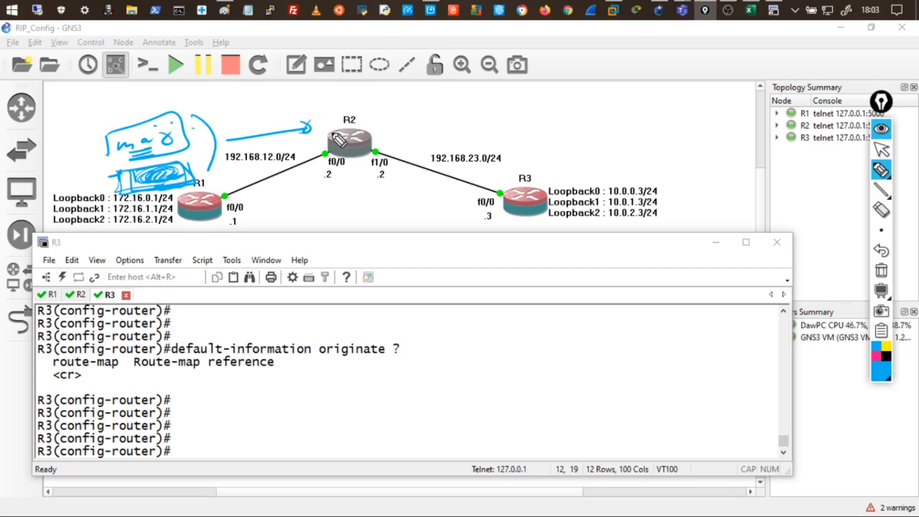
mouse_move(304, 142)
mouse_down()
mouse_move(289, 156)
mouse_move(315, 140)
mouse_move(303, 145)
mouse_up()
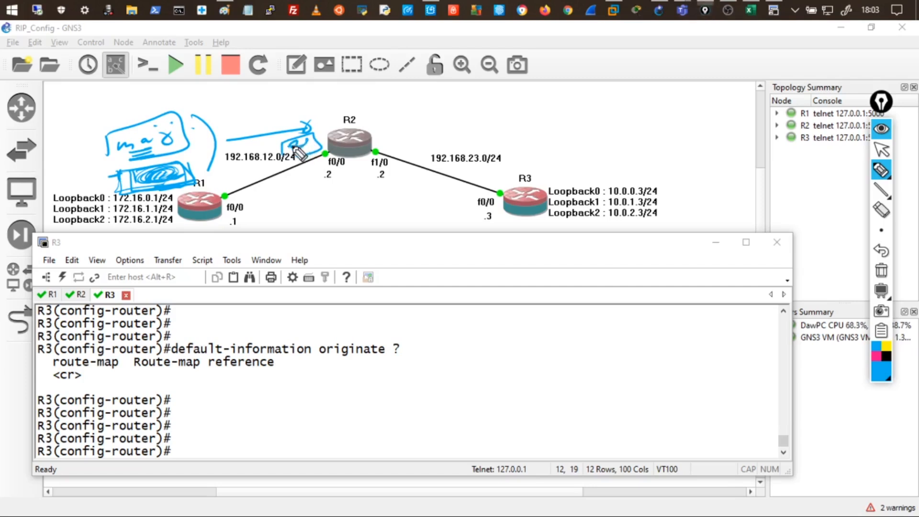
mouse_move(290, 120)
mouse_down()
mouse_move(263, 147)
mouse_move(283, 145)
mouse_up()
mouse_move(166, 138)
mouse_down()
mouse_move(101, 152)
mouse_move(168, 142)
mouse_up()
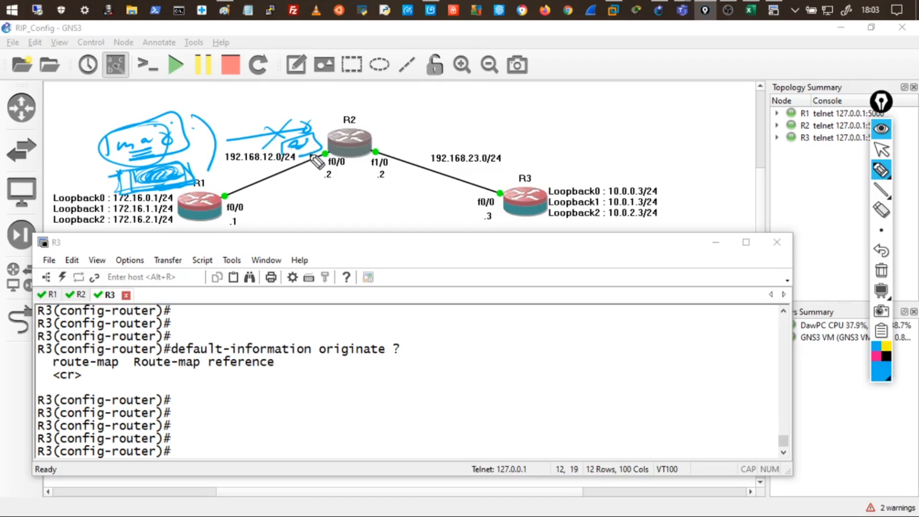
drag(109, 136, 168, 138)
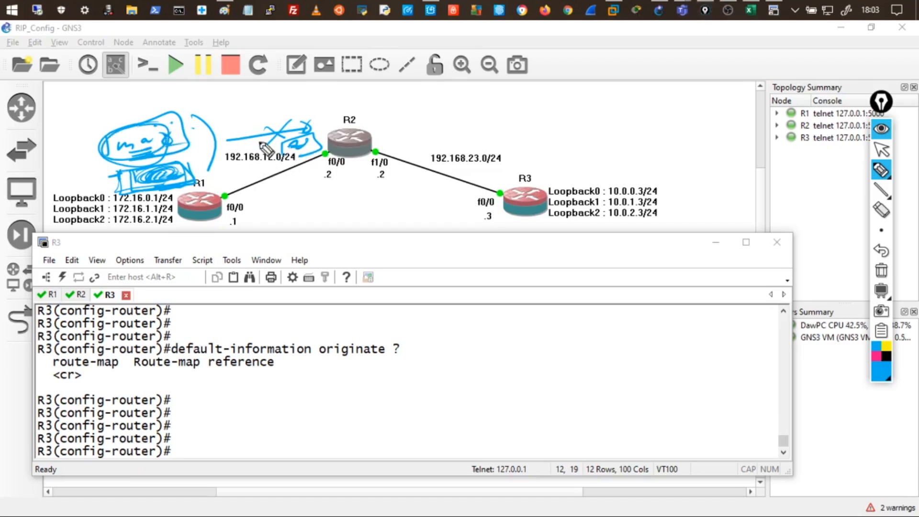
Sketch a bracketed document under R2 and a line from R1's notes toward R2.
drag(325, 172, 355, 170)
drag(314, 178, 315, 207)
drag(363, 183, 362, 206)
drag(338, 201, 355, 194)
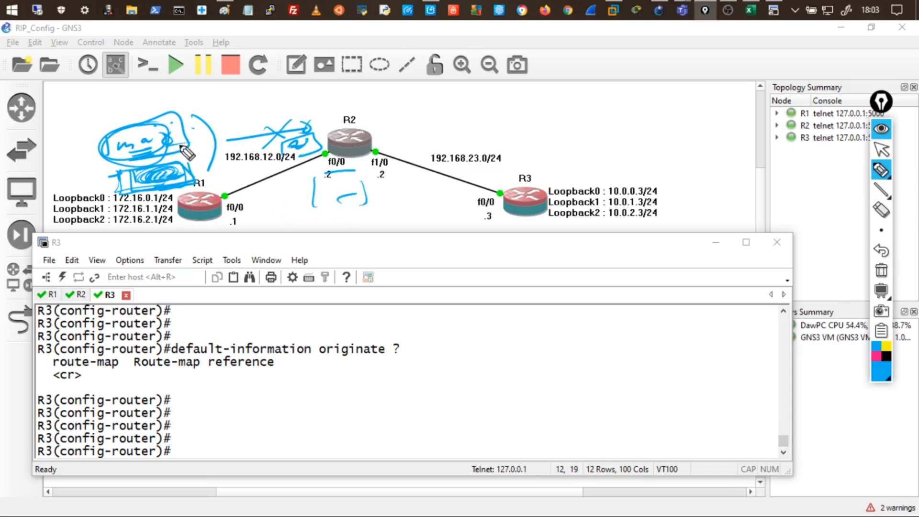
mouse_move(175, 137)
mouse_down()
mouse_move(165, 116)
mouse_move(98, 143)
mouse_move(191, 150)
mouse_up()
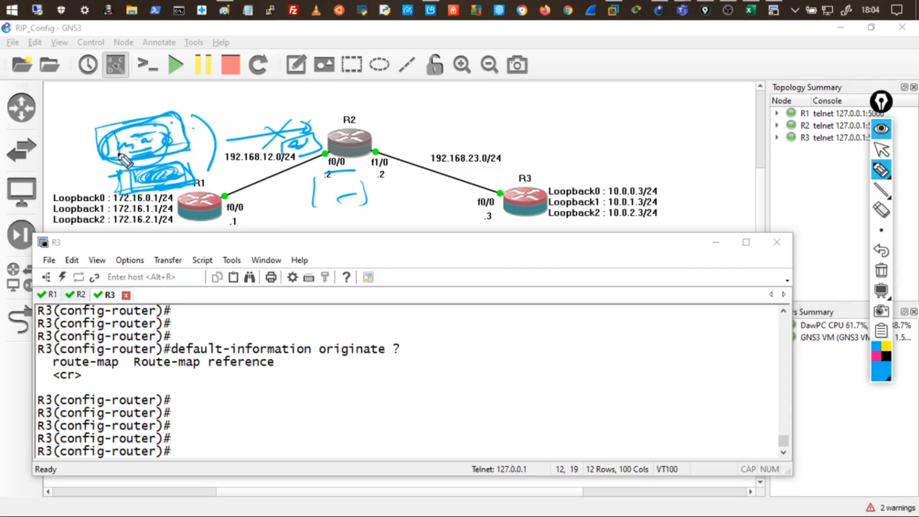
drag(211, 167, 281, 139)
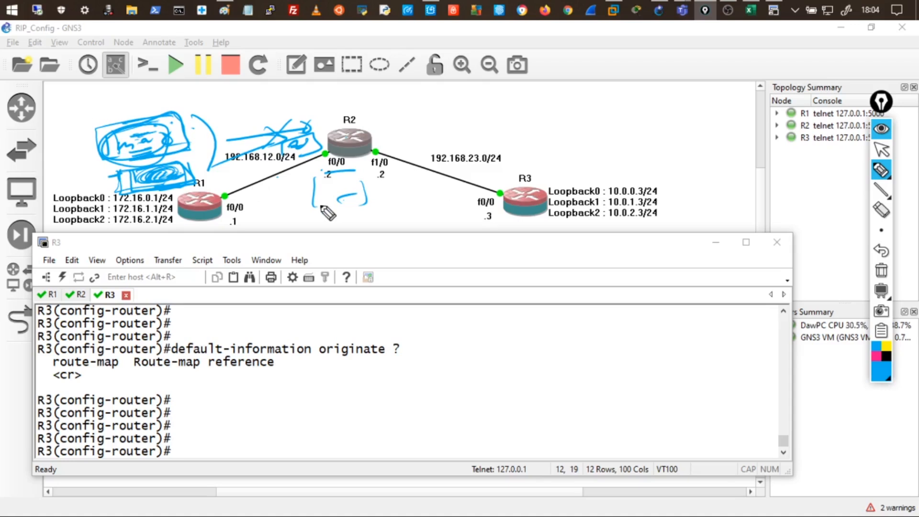
mouse_move(321, 192)
mouse_down()
mouse_move(333, 192)
mouse_move(331, 205)
mouse_up()
drag(321, 212, 339, 211)
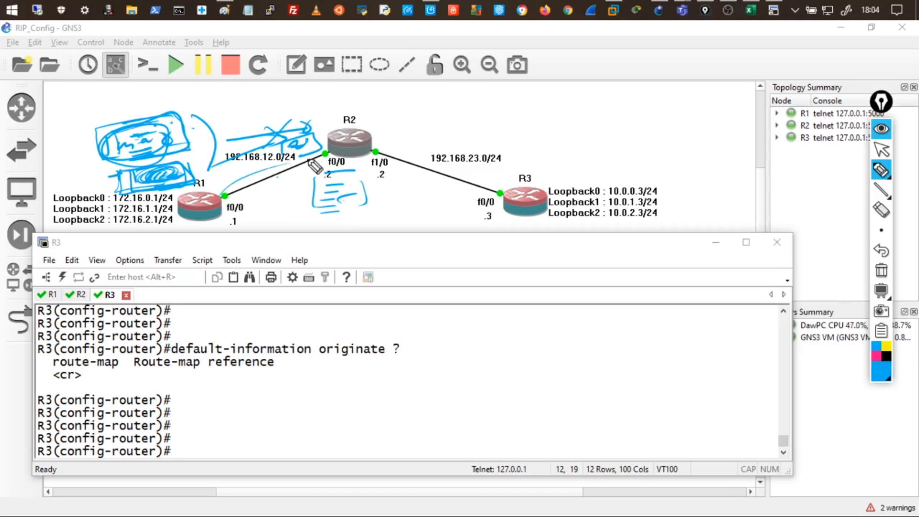
drag(324, 195, 335, 202)
drag(321, 209, 335, 209)
drag(324, 172, 303, 213)
drag(364, 176, 344, 218)
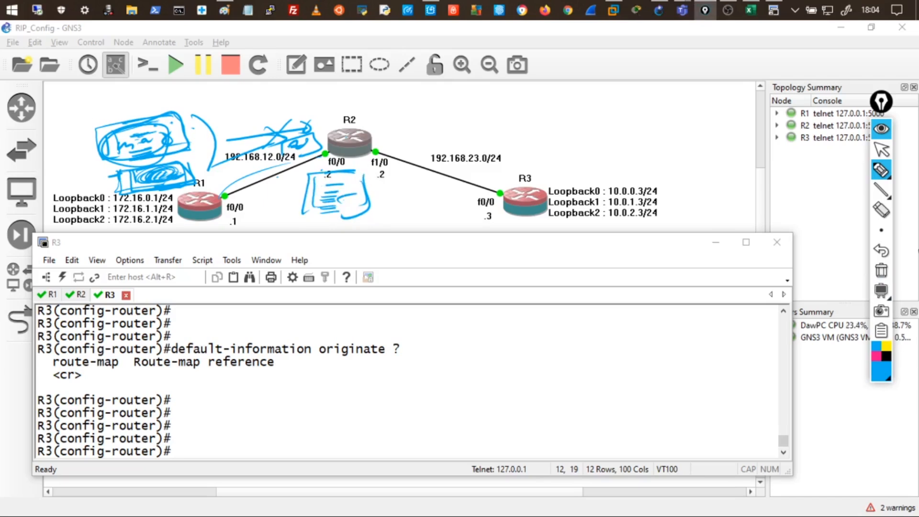
Toggle the ink visibility off and on, then clear all drawings with the trash icon.
click(881, 171)
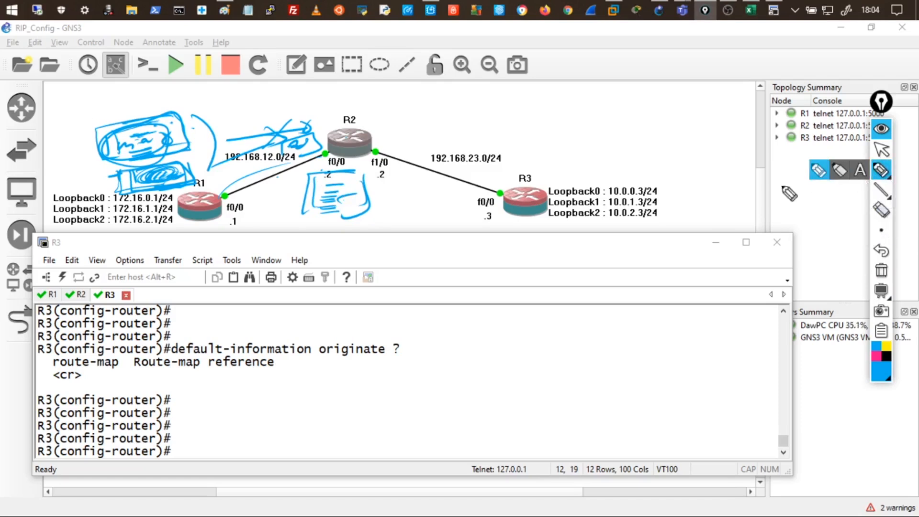
click(880, 136)
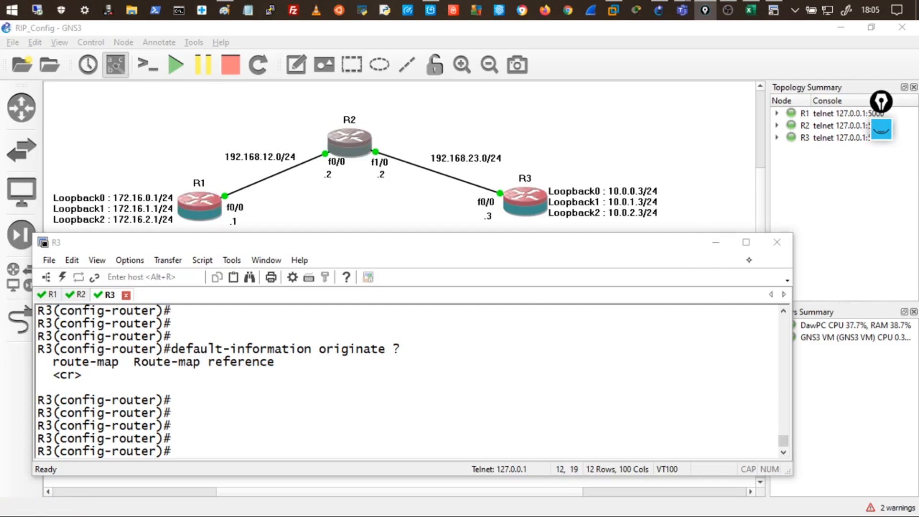
click(880, 129)
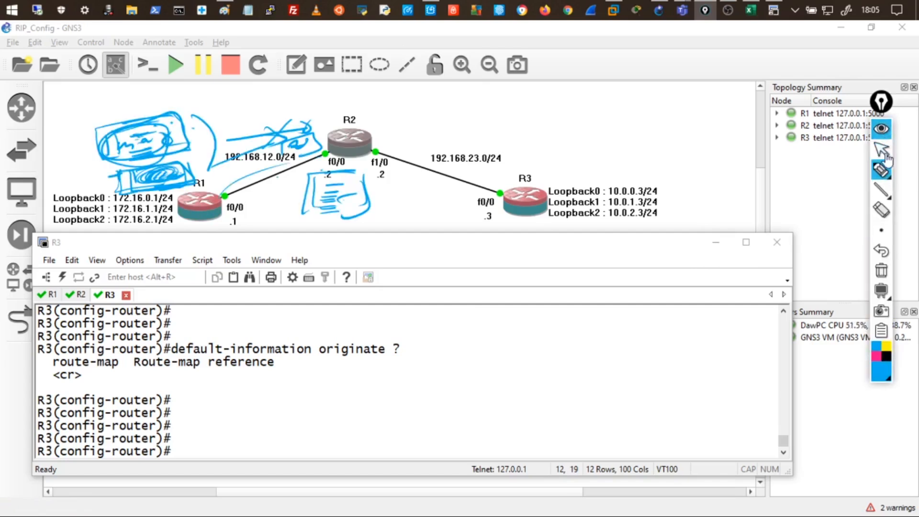
click(880, 269)
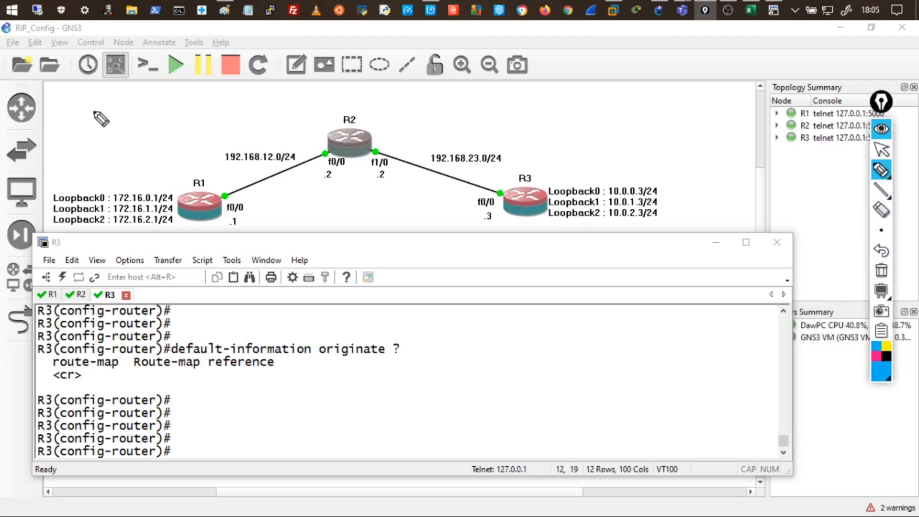
Write and underline 'hachge' above R1, and draw arrows both ways between R1 and R2.
mouse_move(84, 119)
mouse_down()
mouse_move(167, 132)
mouse_move(190, 110)
mouse_up()
drag(98, 150, 159, 138)
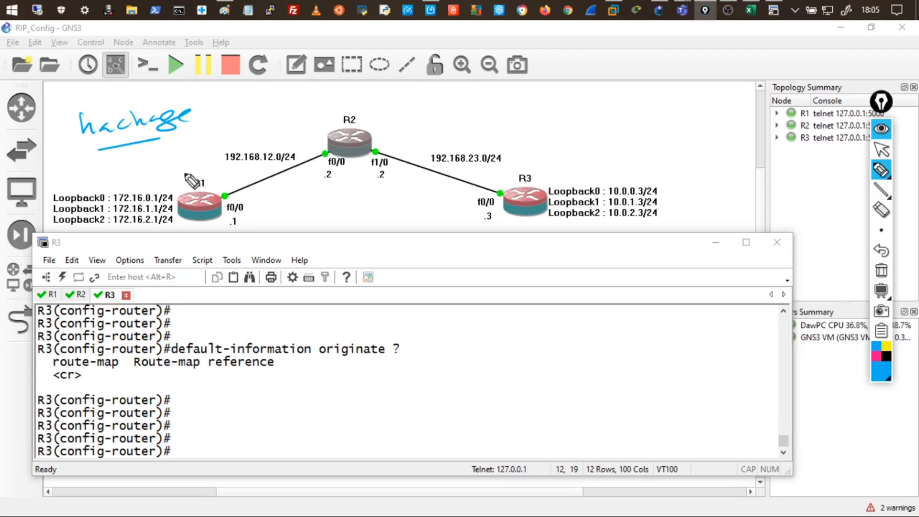
drag(328, 163, 263, 193)
drag(211, 180, 301, 144)
drag(268, 188, 259, 194)
drag(300, 141, 309, 144)
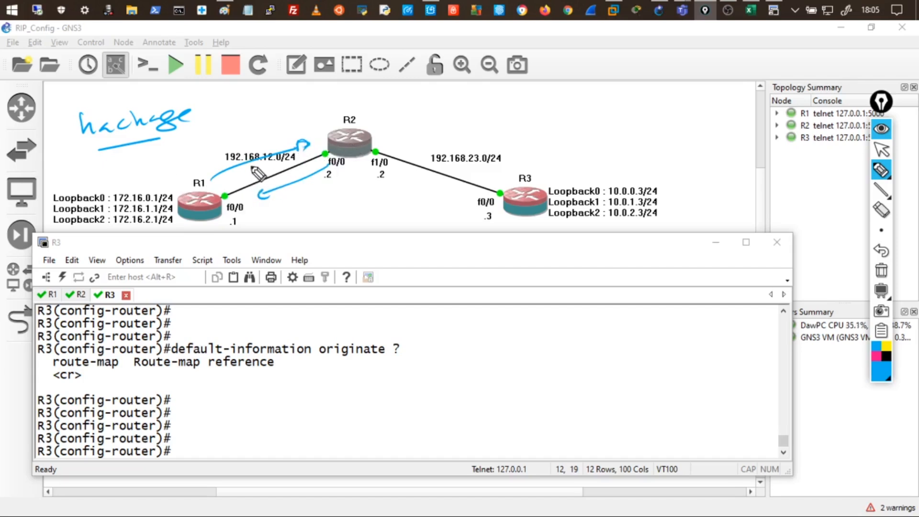
Add accent strokes around 'hachge', a loop above R1, and a circle around R2.
drag(216, 184, 229, 180)
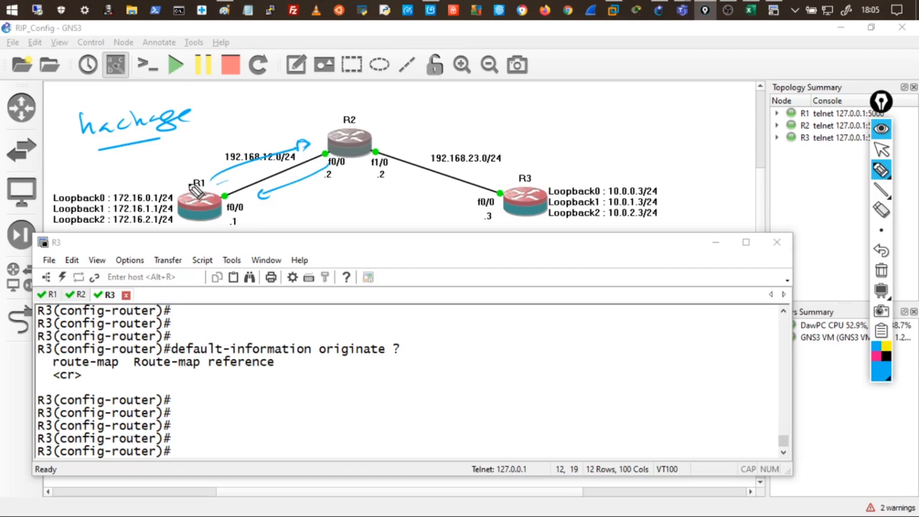
drag(127, 140, 157, 137)
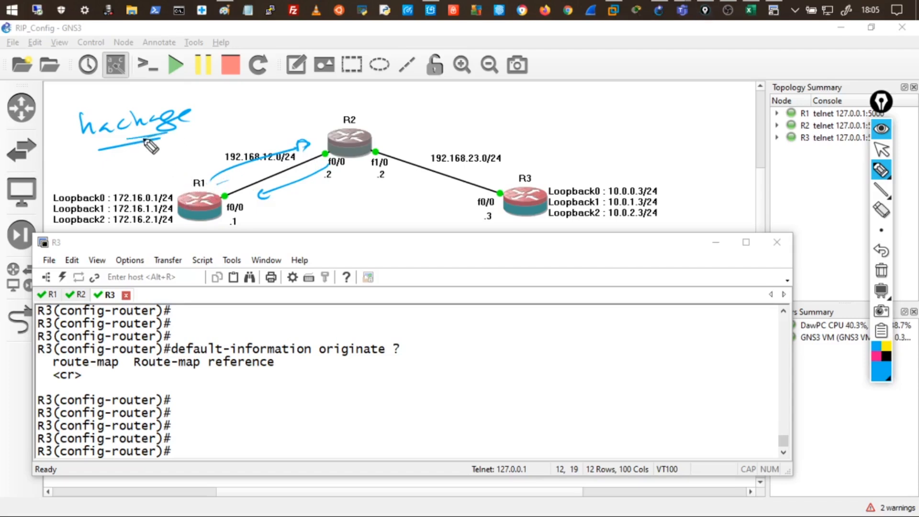
drag(195, 100, 213, 92)
drag(87, 99, 99, 102)
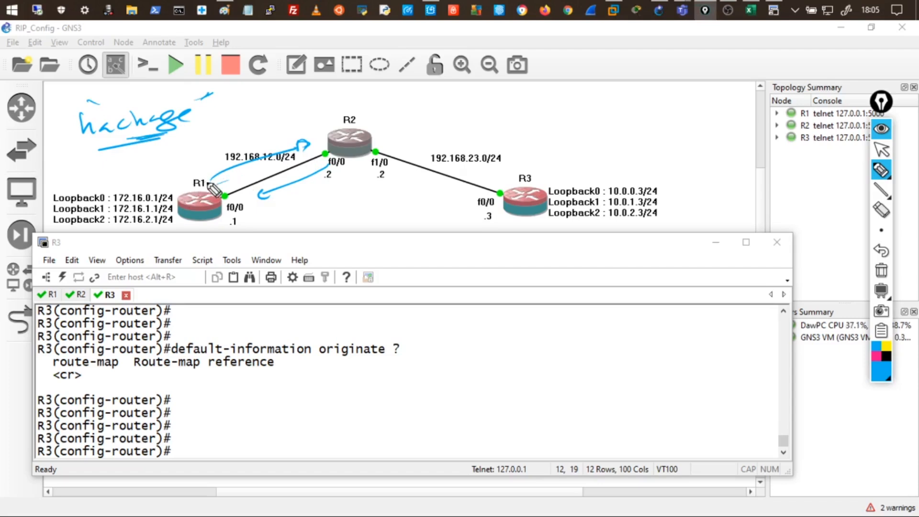
mouse_move(163, 168)
mouse_down()
mouse_move(209, 163)
mouse_move(184, 168)
mouse_up()
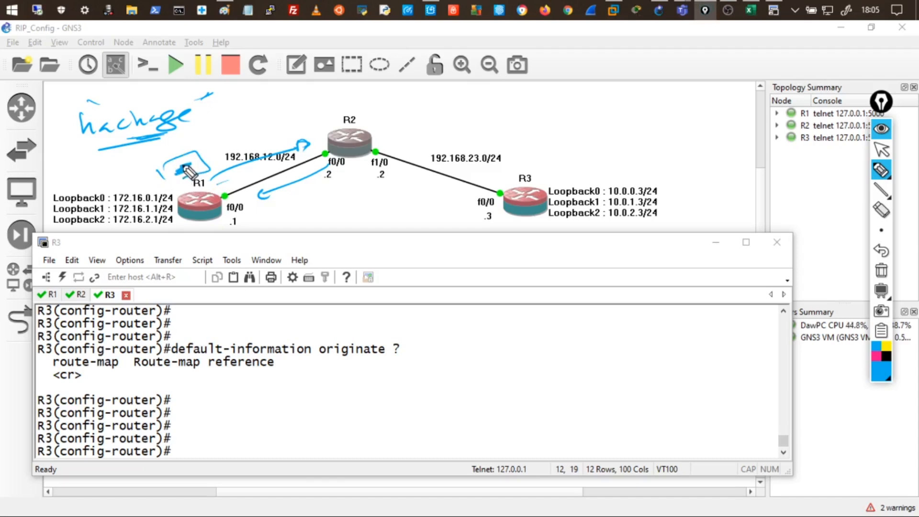
mouse_move(316, 141)
mouse_down()
mouse_move(350, 126)
mouse_move(326, 144)
mouse_move(378, 144)
mouse_up()
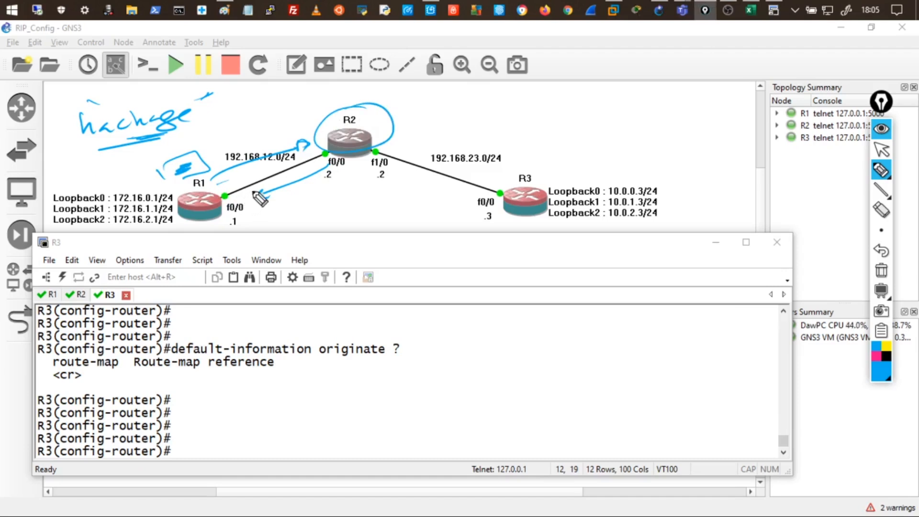
Sketch small shapes above-left of R2, right of 'hachge', and below R2's .2 label.
mouse_move(296, 123)
mouse_down()
mouse_move(301, 109)
mouse_move(320, 104)
mouse_move(304, 126)
mouse_up()
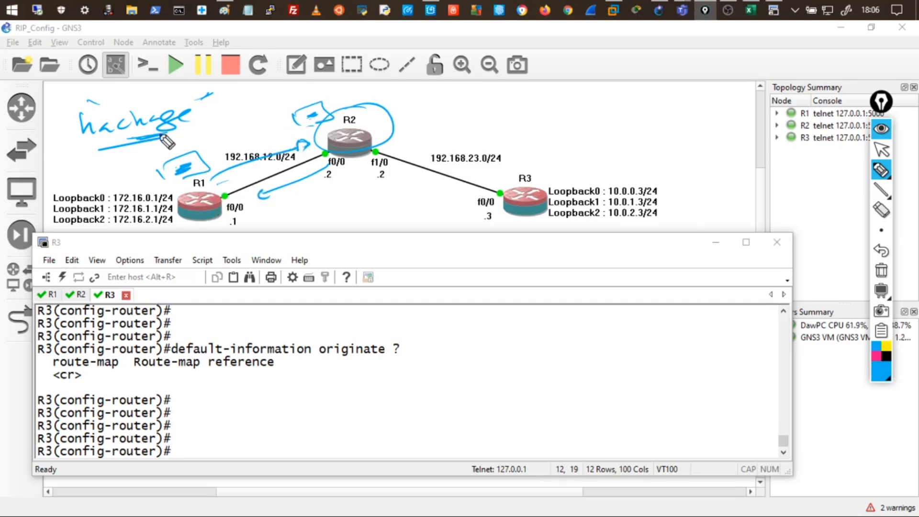
mouse_move(209, 119)
mouse_down()
mouse_move(245, 113)
mouse_move(222, 130)
mouse_move(235, 125)
mouse_move(229, 117)
mouse_move(234, 129)
mouse_up()
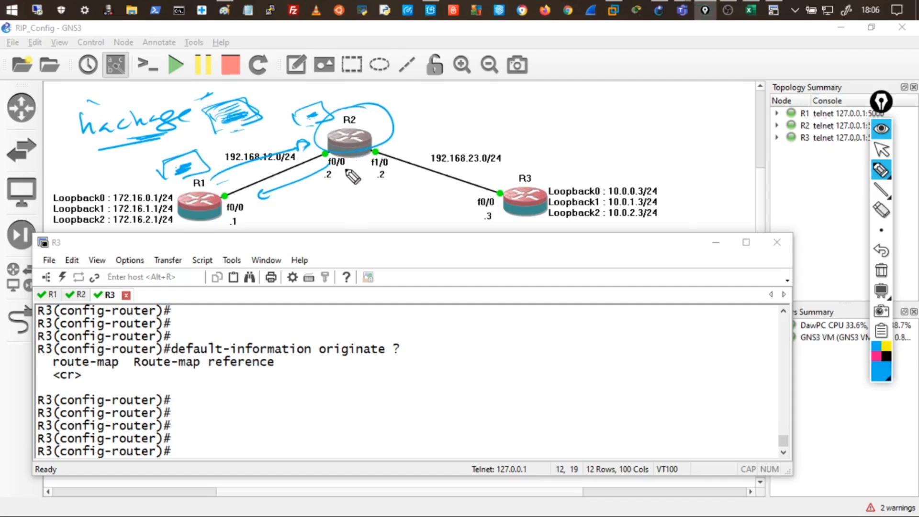
mouse_move(330, 191)
mouse_down()
mouse_move(329, 209)
mouse_move(364, 201)
mouse_up()
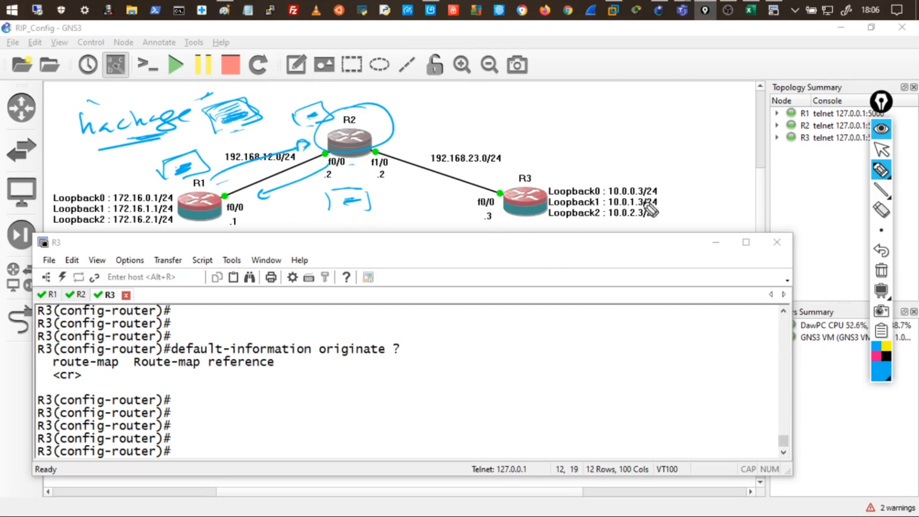
Switch the annotation pen to a different ink drawing mode.
click(881, 172)
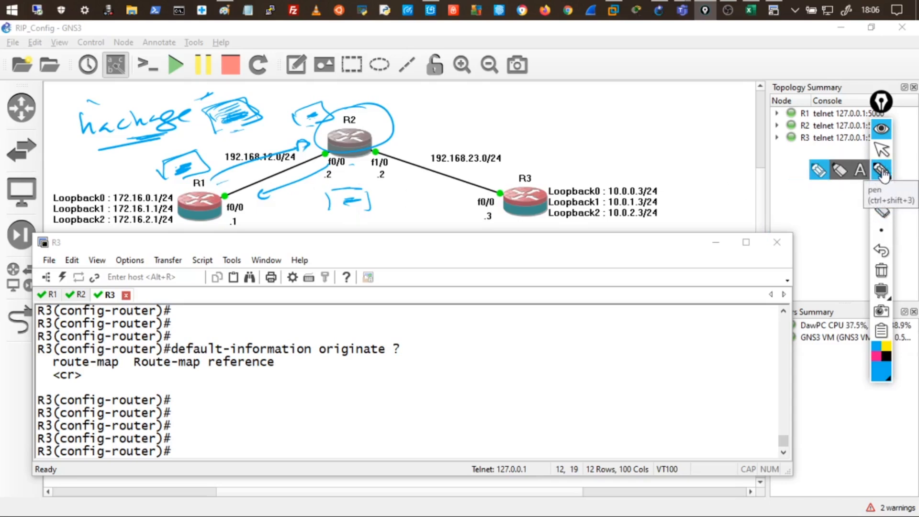
mouse_move(884, 197)
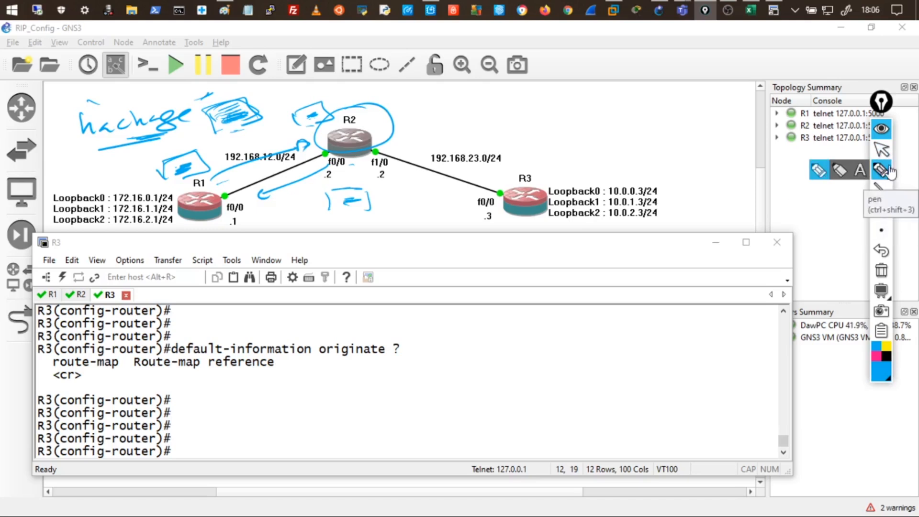
click(881, 169)
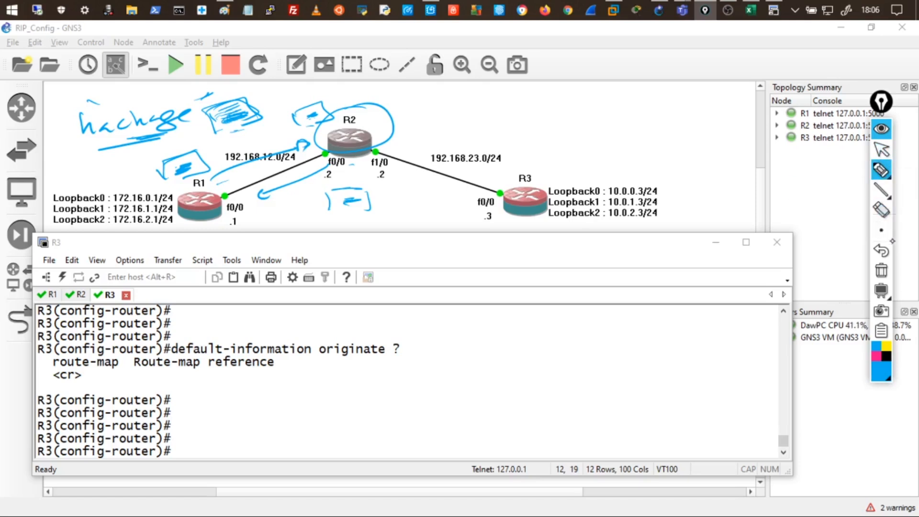
Clear the old ink, then write 'Key Chain' and sketch a key over the terminal.
click(882, 272)
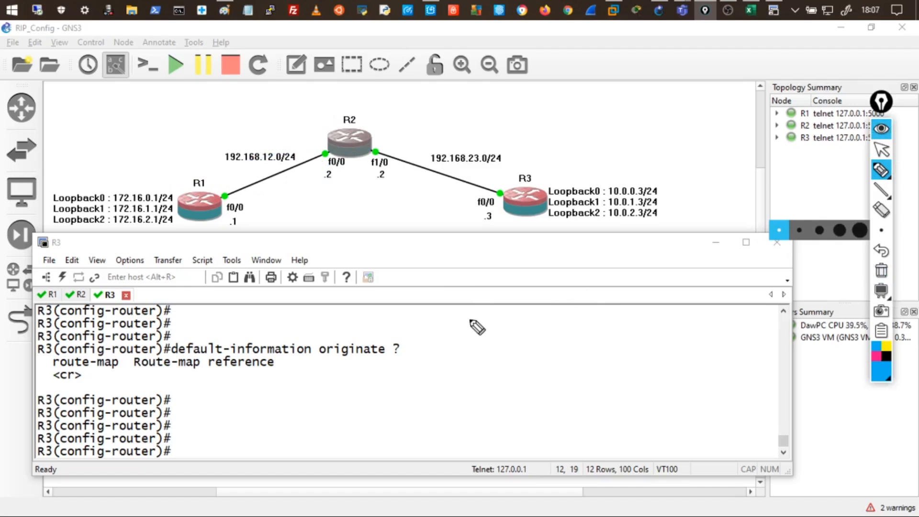
mouse_move(472, 323)
mouse_down()
mouse_move(518, 336)
mouse_move(622, 322)
mouse_move(608, 320)
mouse_up()
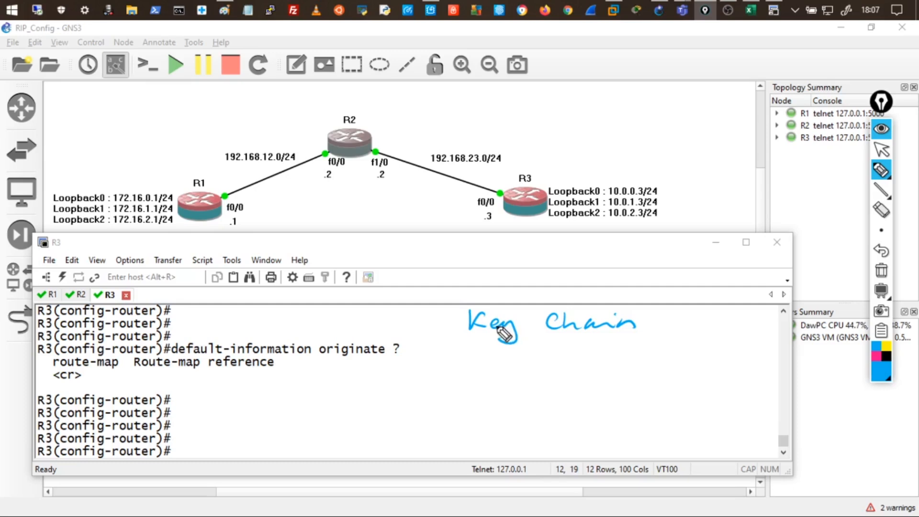
drag(439, 366, 413, 366)
drag(434, 418, 470, 443)
mouse_move(409, 438)
mouse_down()
mouse_move(414, 450)
mouse_move(412, 438)
mouse_up()
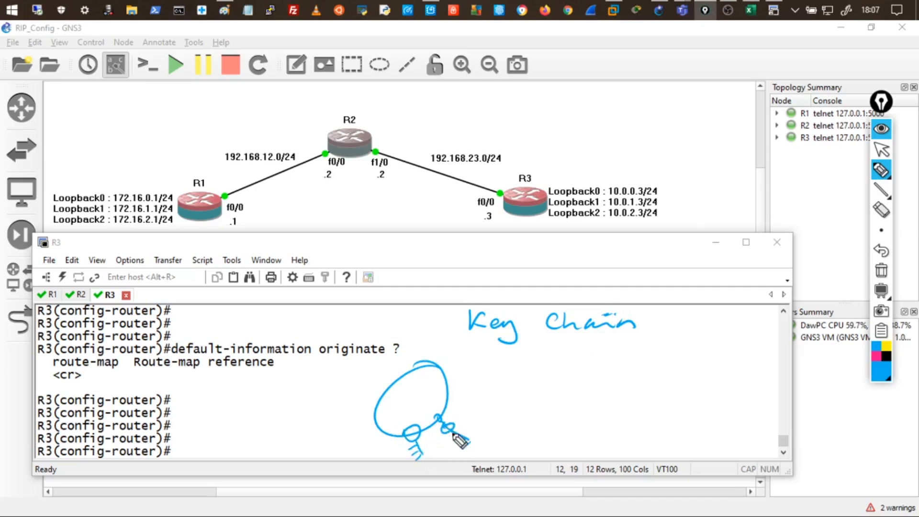
mouse_move(399, 433)
mouse_down()
mouse_move(375, 424)
mouse_move(342, 443)
mouse_up()
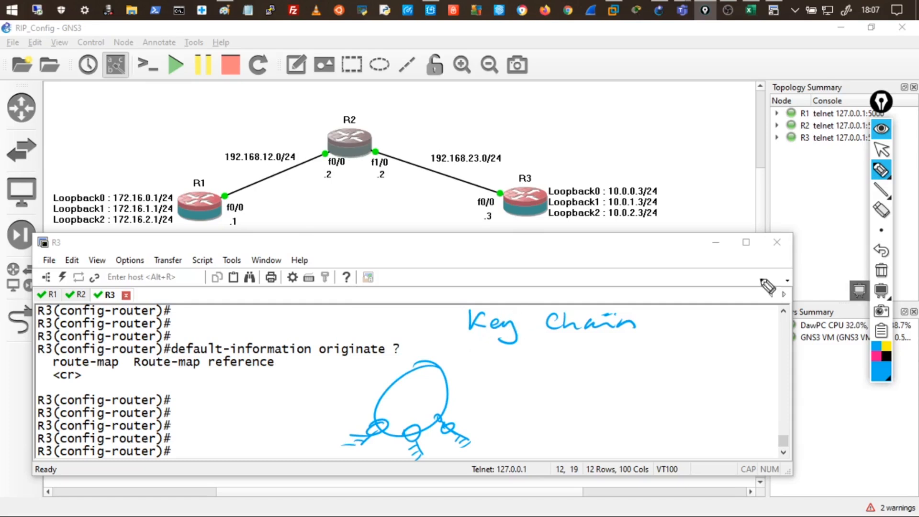
mouse_move(881, 170)
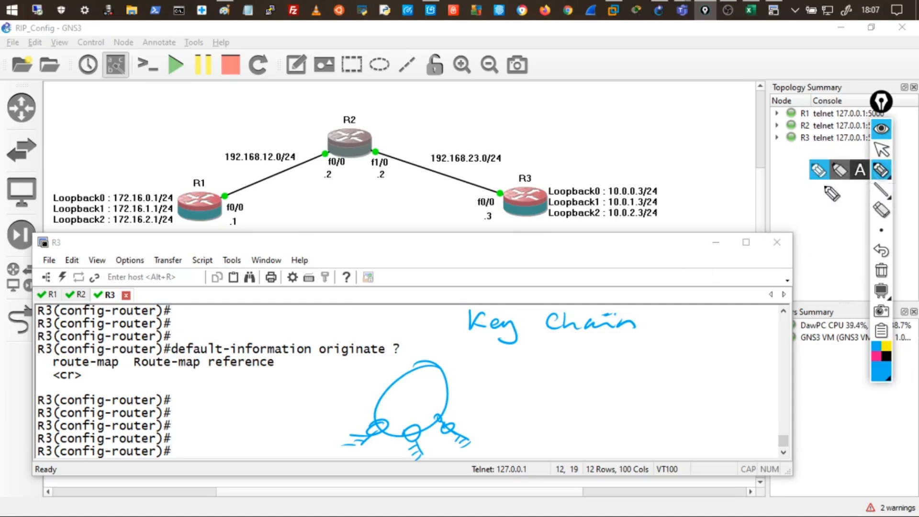
click(881, 271)
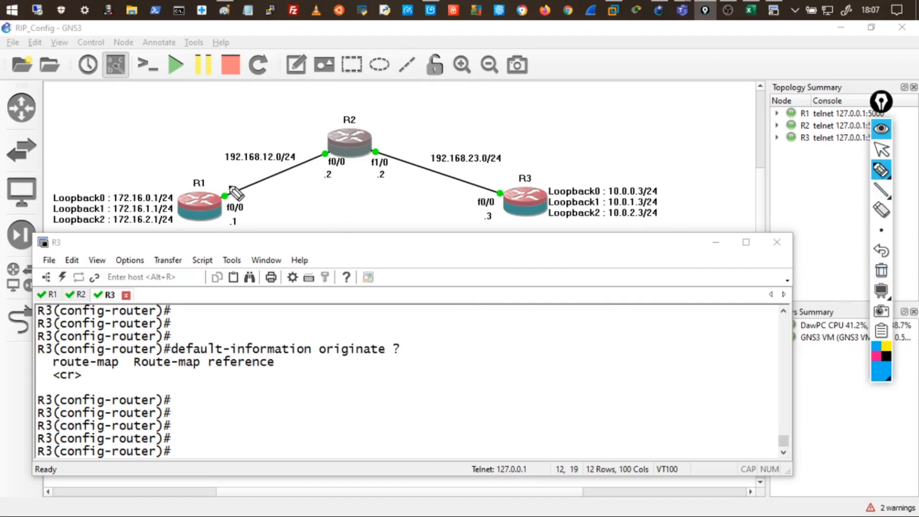
mouse_move(213, 171)
mouse_down()
mouse_move(177, 192)
mouse_move(226, 240)
mouse_move(238, 191)
mouse_up()
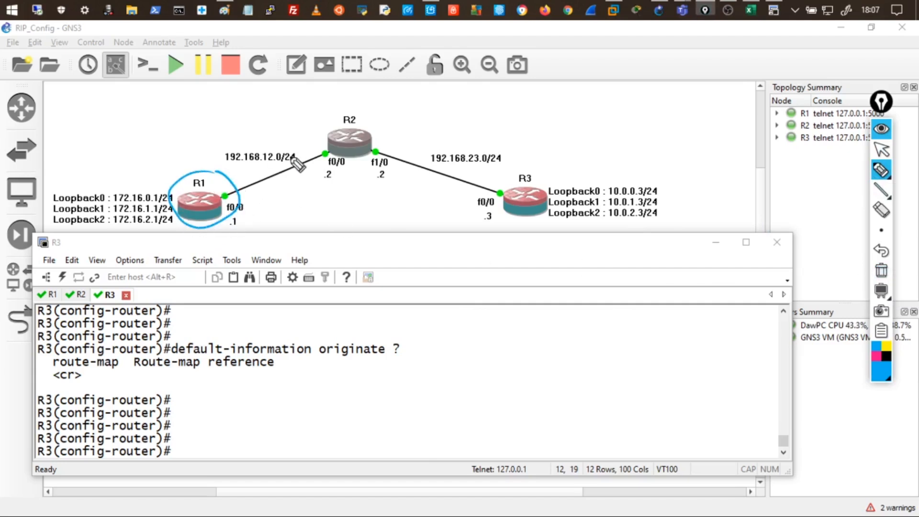
mouse_move(341, 119)
mouse_down()
mouse_move(325, 161)
mouse_move(337, 116)
mouse_up()
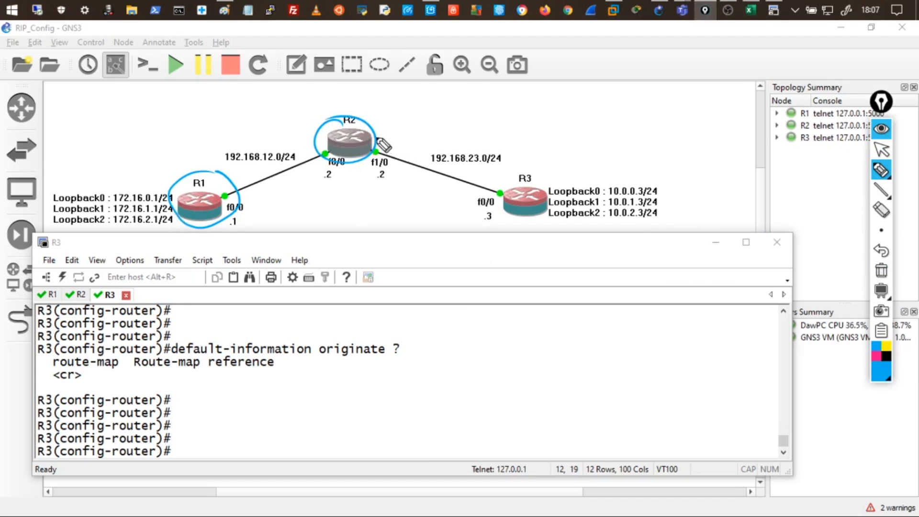
mouse_move(377, 135)
mouse_down()
mouse_move(351, 119)
mouse_move(369, 158)
mouse_up()
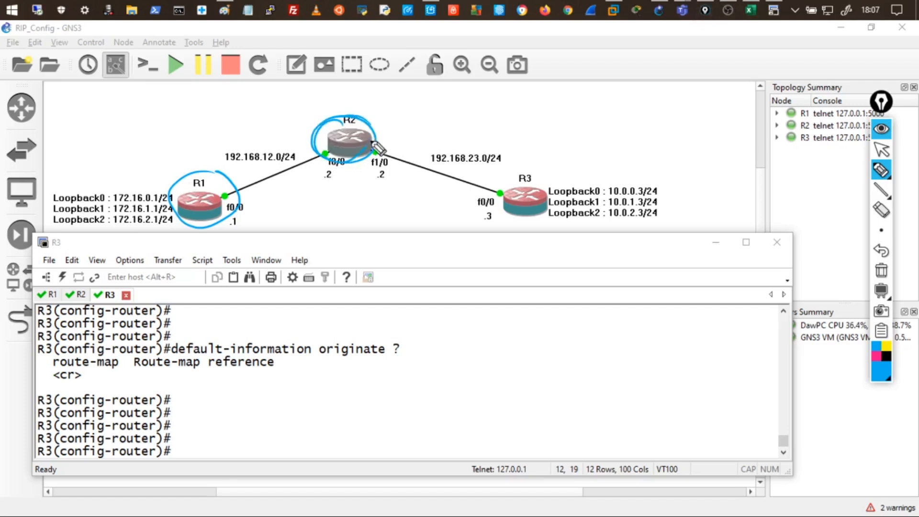
drag(532, 187, 554, 191)
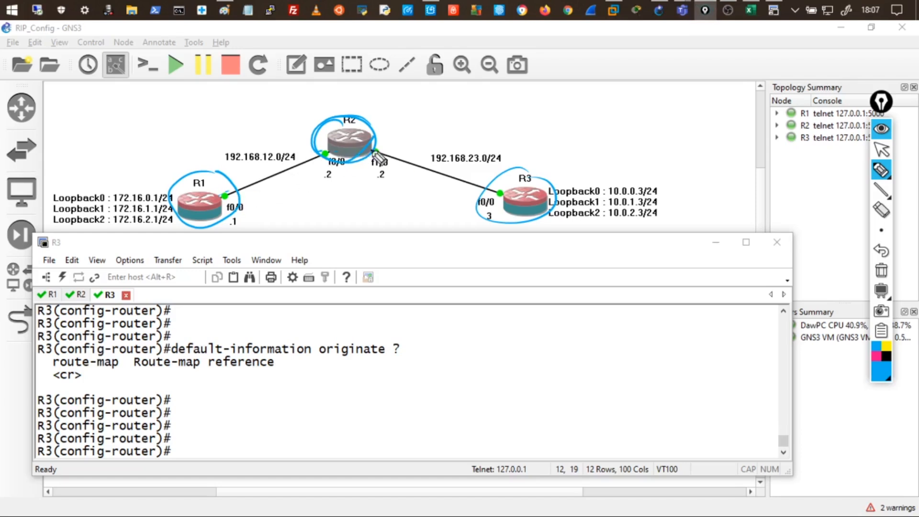
drag(226, 182, 296, 155)
drag(250, 199, 315, 175)
drag(393, 136, 466, 157)
mouse_move(433, 187)
mouse_down()
mouse_move(454, 189)
mouse_move(397, 177)
mouse_up()
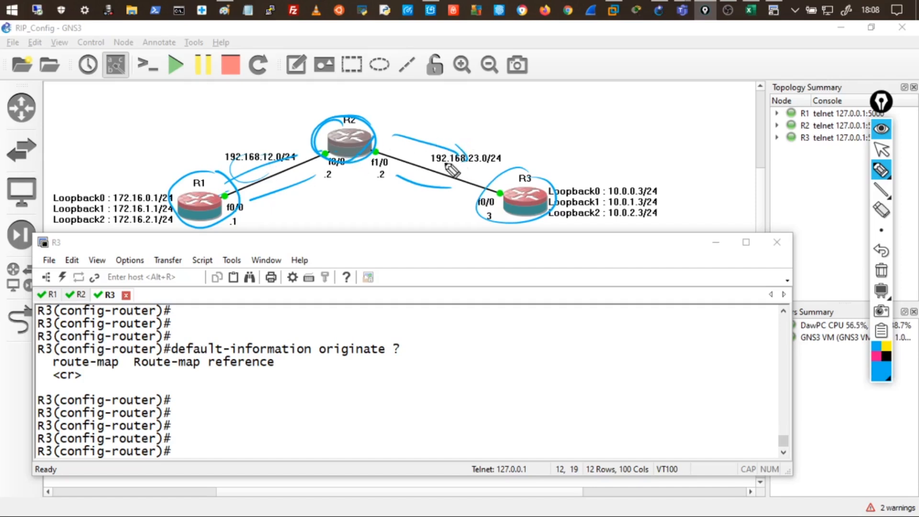
drag(451, 154, 460, 154)
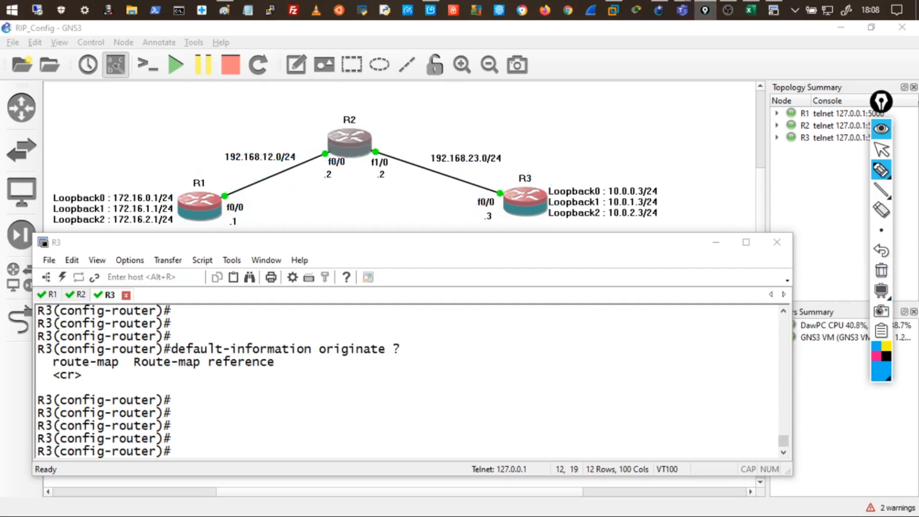
Switch to R1's console, enter 'conf t', and type 'key chain TRI' at the prompt.
click(881, 128)
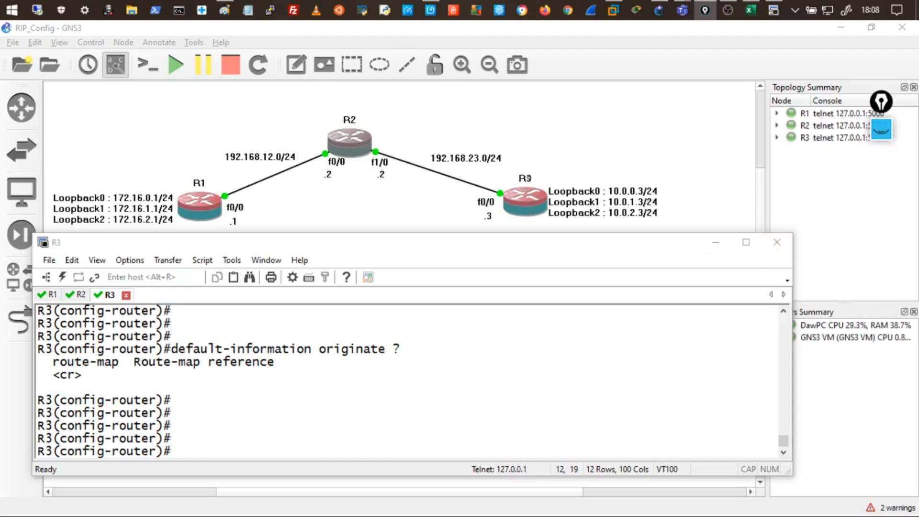
drag(463, 242, 503, 234)
click(89, 286)
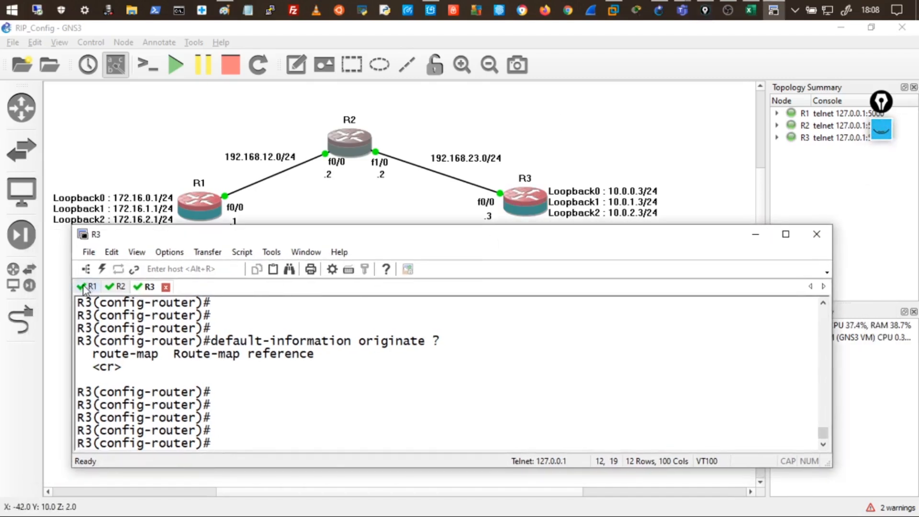
key(Return)
key(Return)
key(Return)
key(Return)
key(Return)
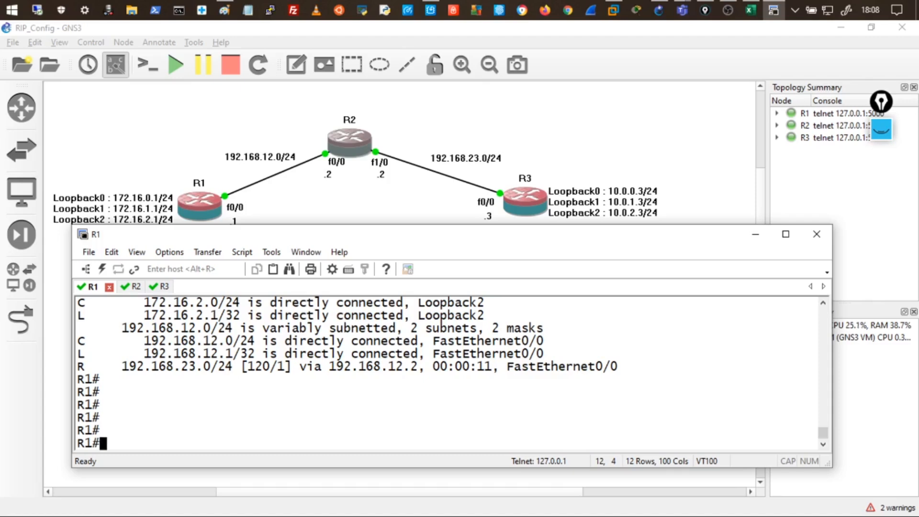
text(conf t)
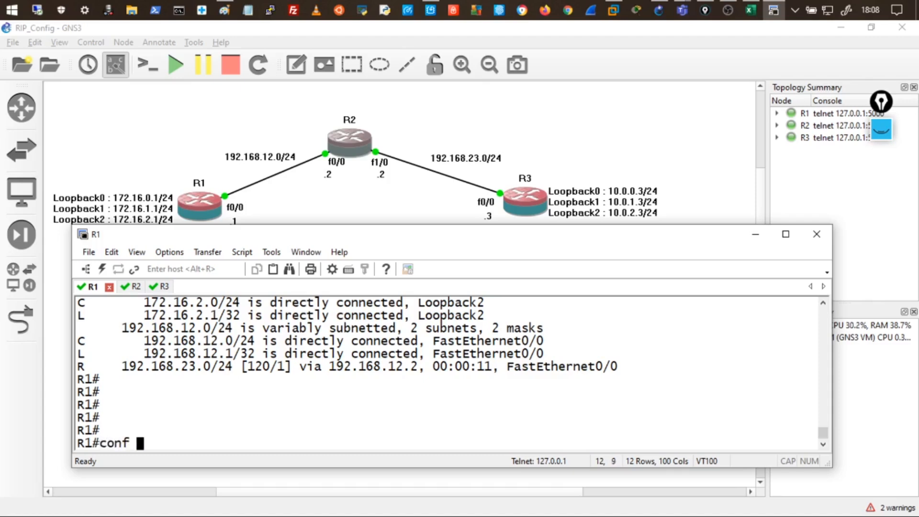
key(Return)
key(Return)
key(Return)
key(Return)
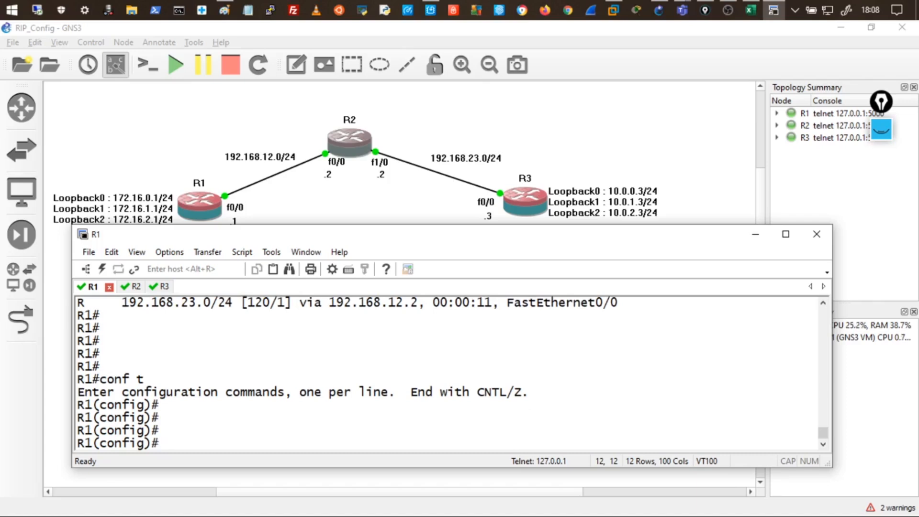
text(key chain TRI)
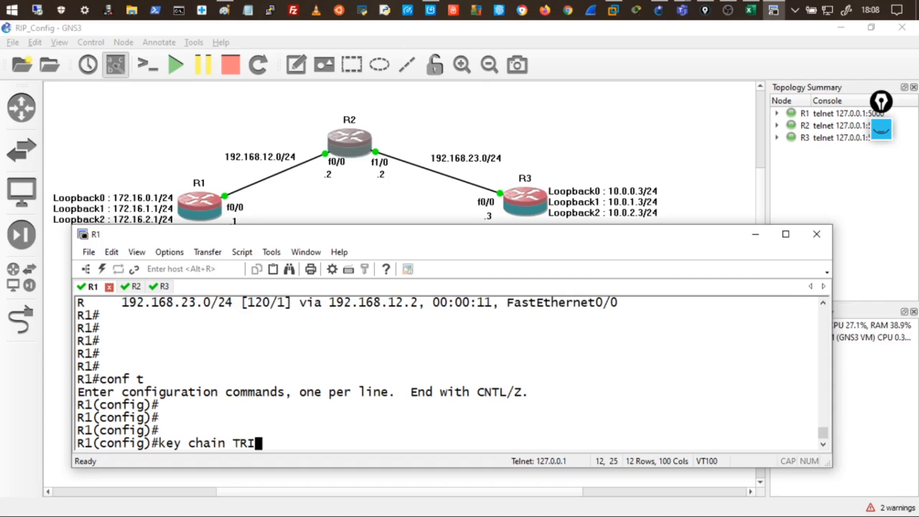
Create key chain TRI and key 1, checking the key identifier help with '?'.
key(Return)
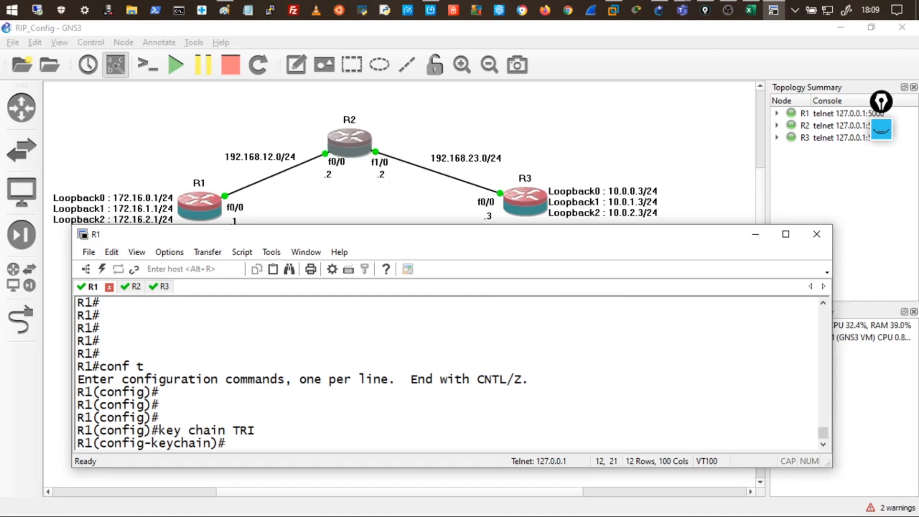
text(key)
text(?)
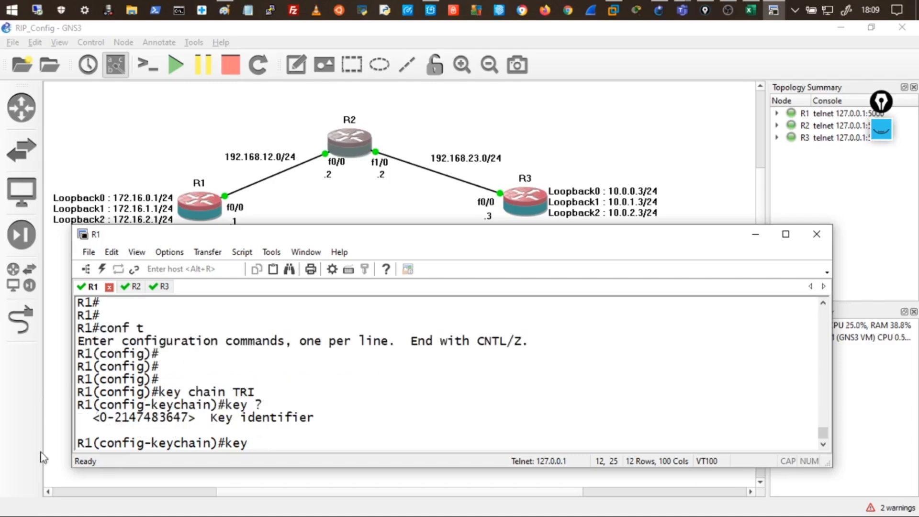
drag(107, 423, 204, 410)
drag(278, 421, 314, 422)
text(1)
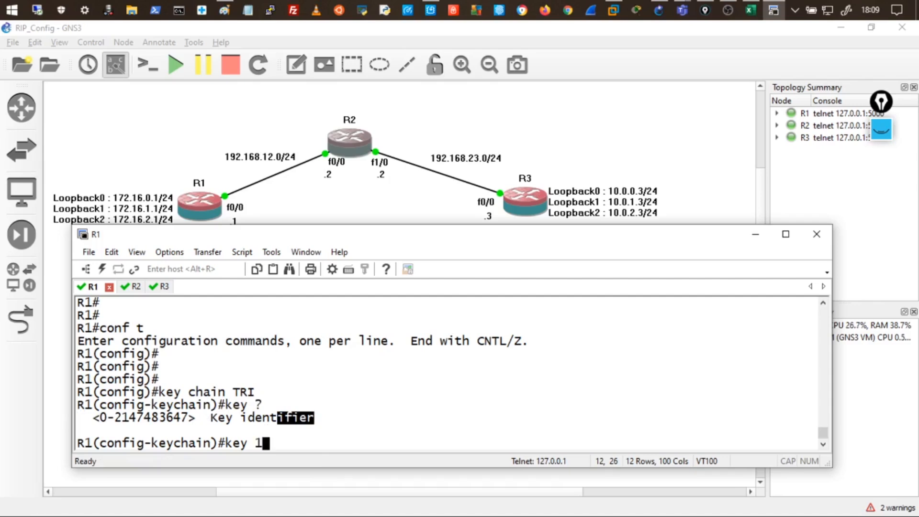
key(Return)
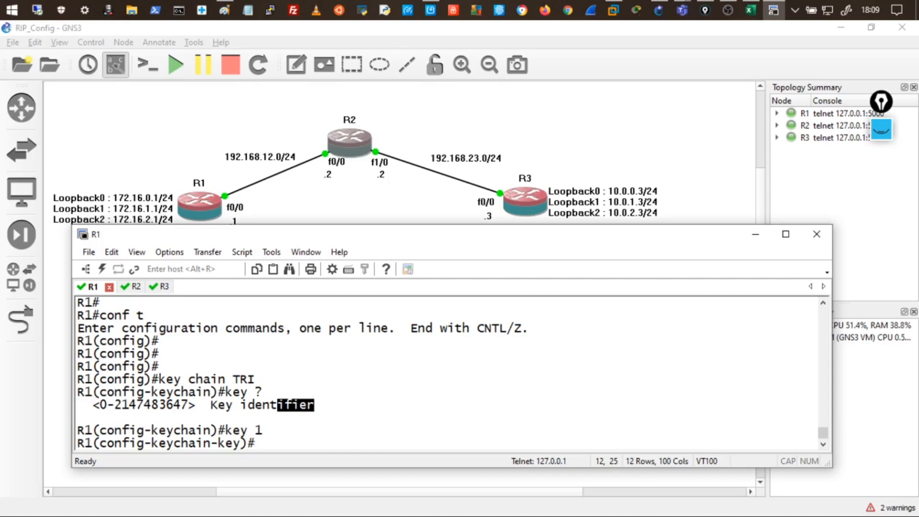
Set the key-string for key 1 and point out the entered value.
text(key-string)
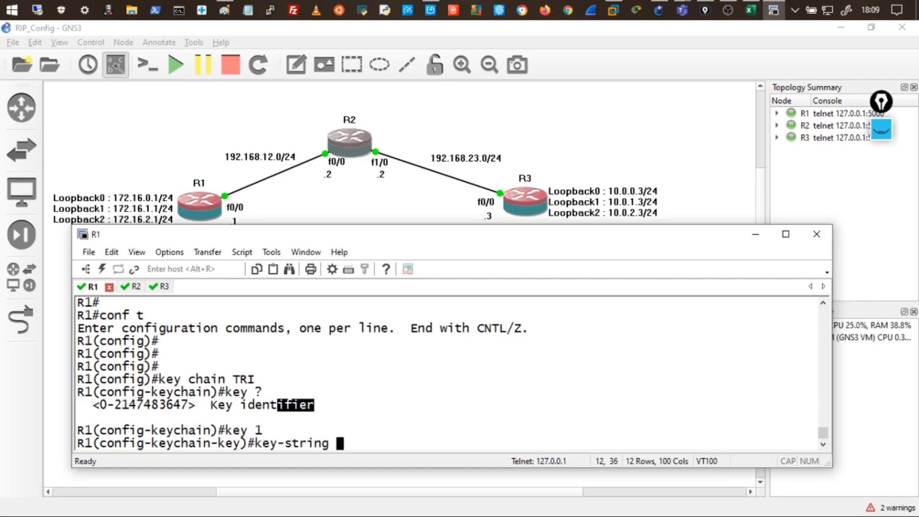
click(348, 448)
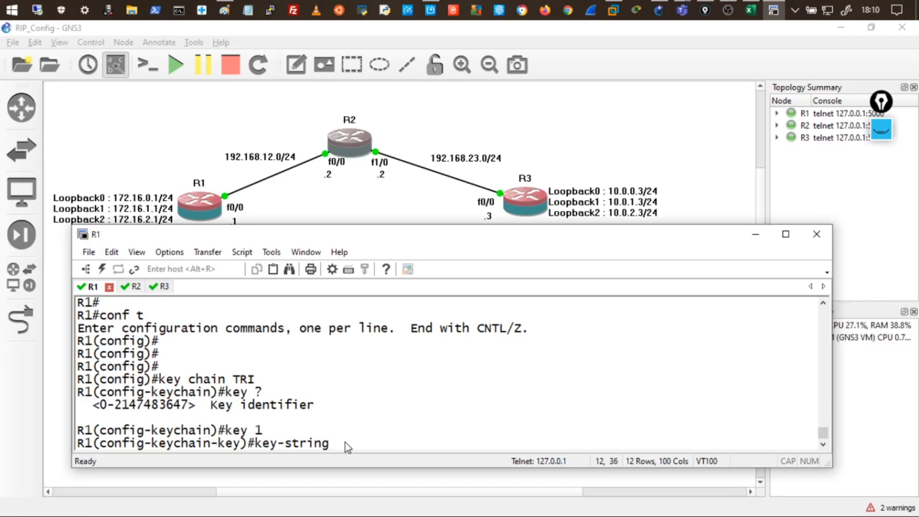
drag(337, 445, 366, 443)
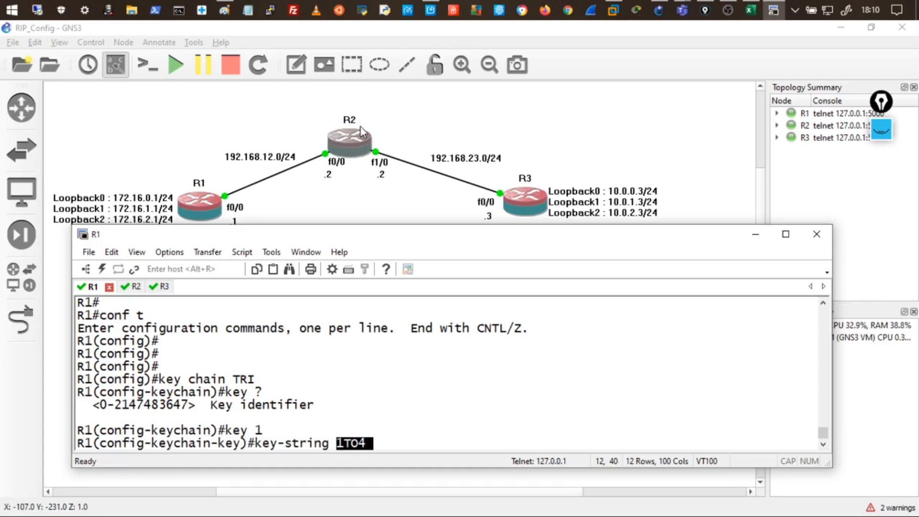
click(449, 439)
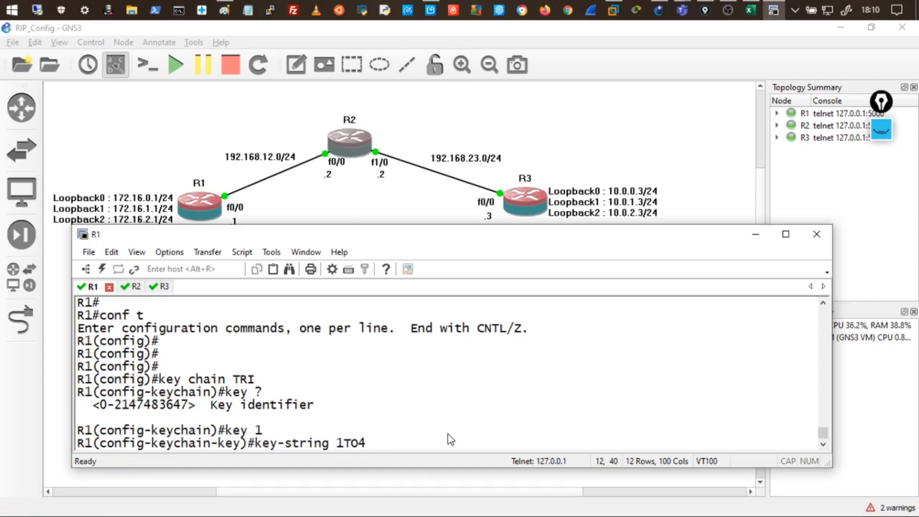
key(Return)
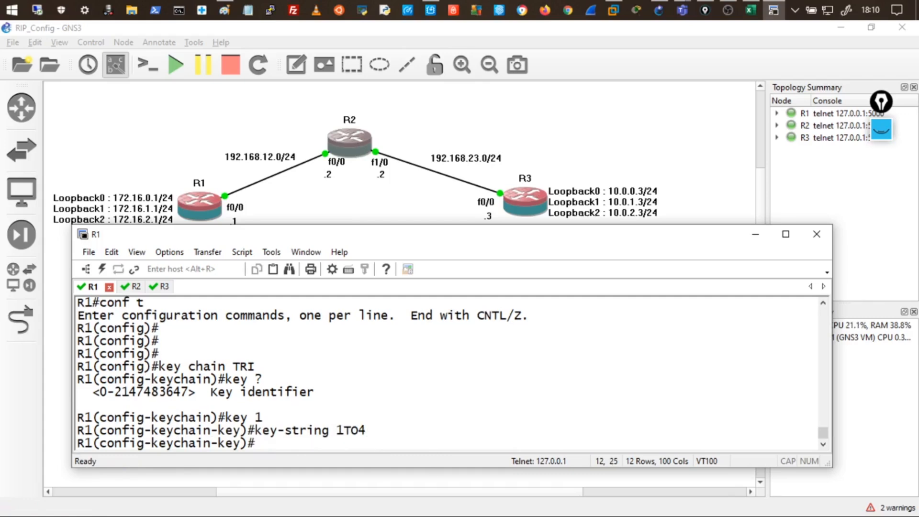
drag(336, 431, 367, 432)
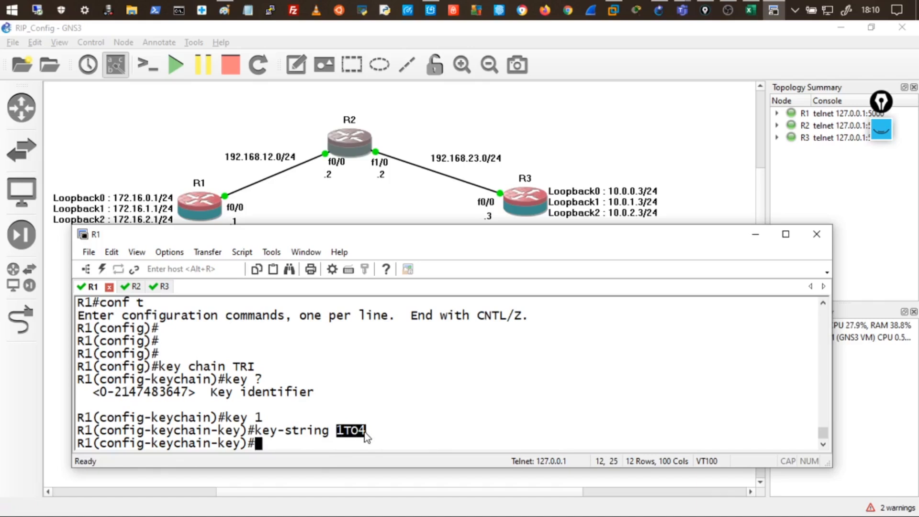
click(355, 439)
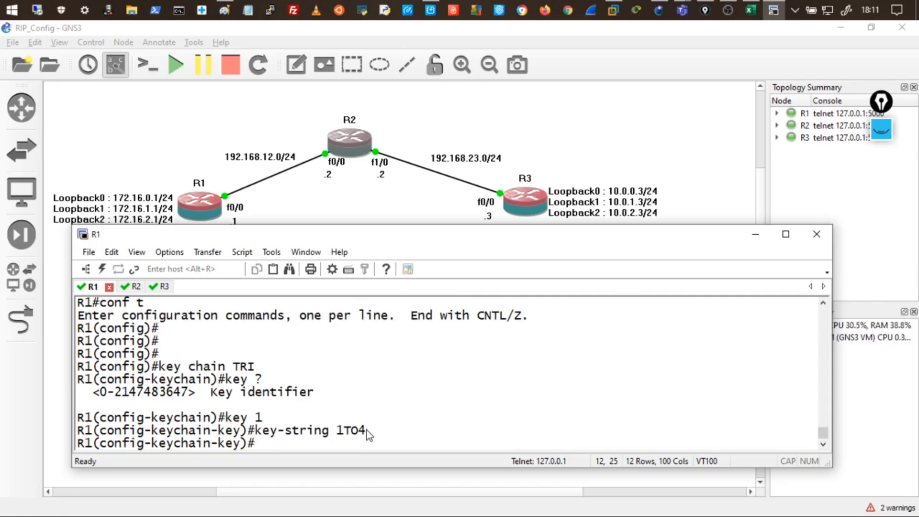
Exit twice to return R1 to global configuration mode.
text(exit)
key(Return)
key(Return)
key(Return)
key(Return)
key(Return)
text(exit)
key(Return)
key(Return)
key(Return)
key(Return)
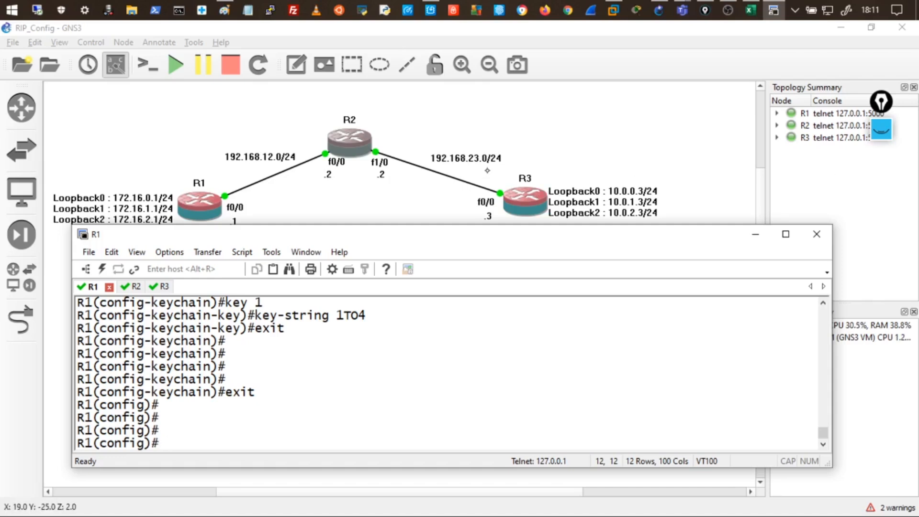
Ink arrows and circles marking R1, R2 and R3 f0/0 links, and underline the key-string lines.
click(882, 136)
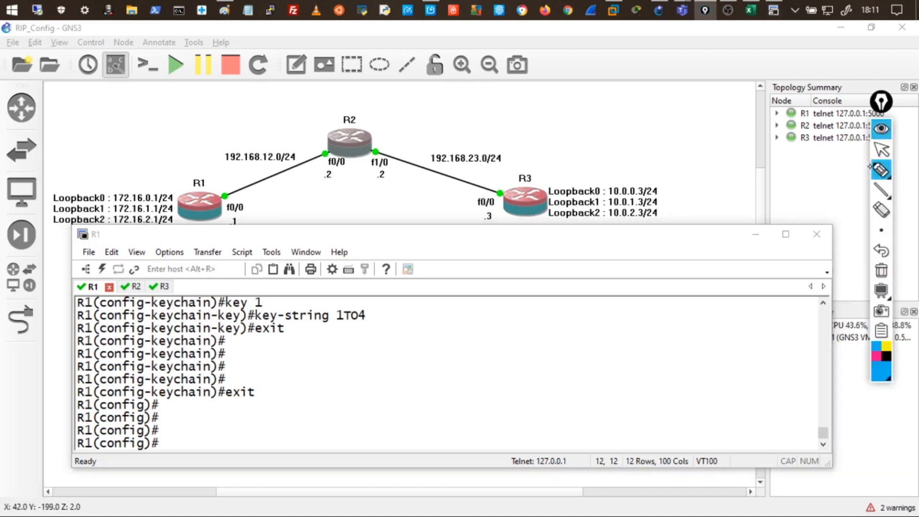
click(881, 170)
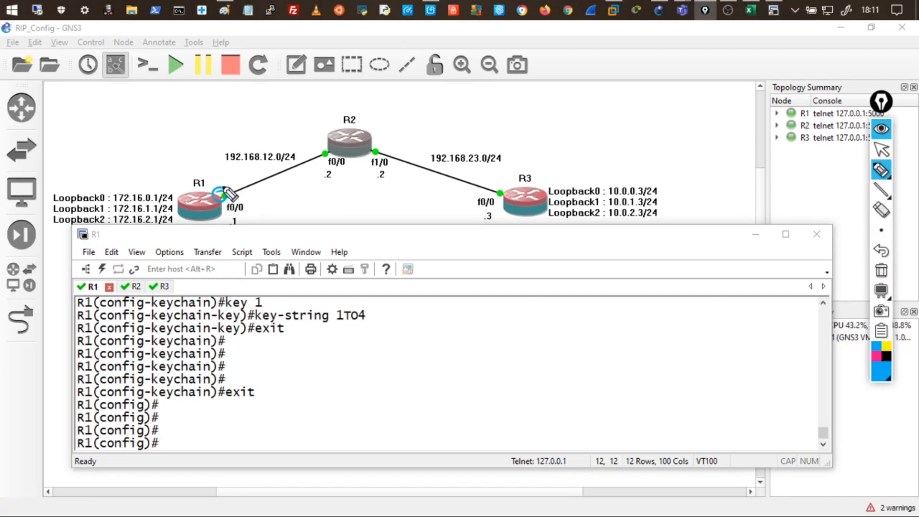
drag(213, 186, 228, 181)
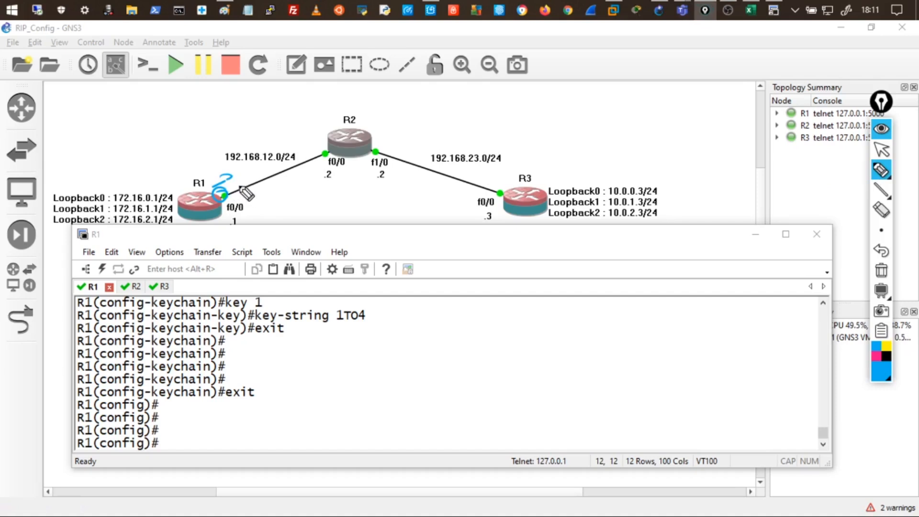
mouse_move(357, 123)
mouse_down()
mouse_move(325, 152)
mouse_move(379, 143)
mouse_up()
mouse_move(326, 152)
mouse_down()
mouse_move(303, 163)
mouse_move(315, 162)
mouse_up()
drag(372, 146, 401, 152)
drag(392, 145, 392, 156)
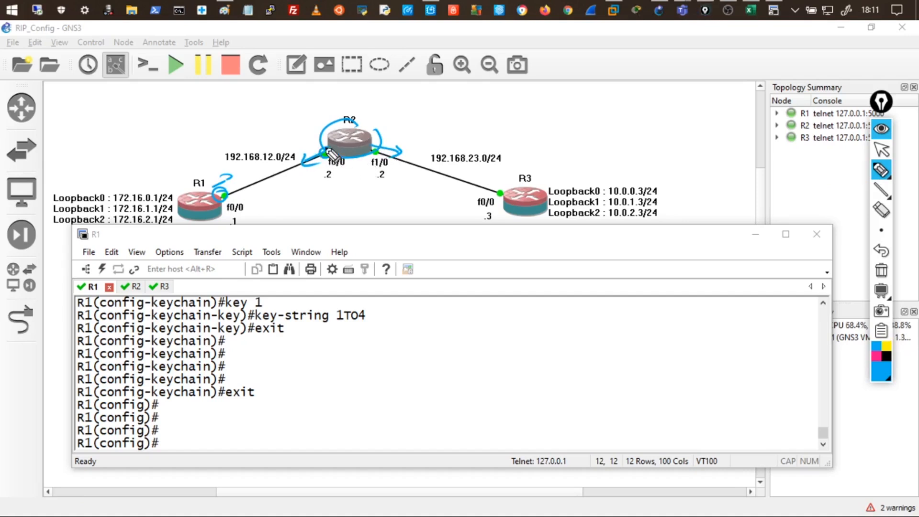
drag(308, 138, 299, 140)
drag(296, 135, 292, 144)
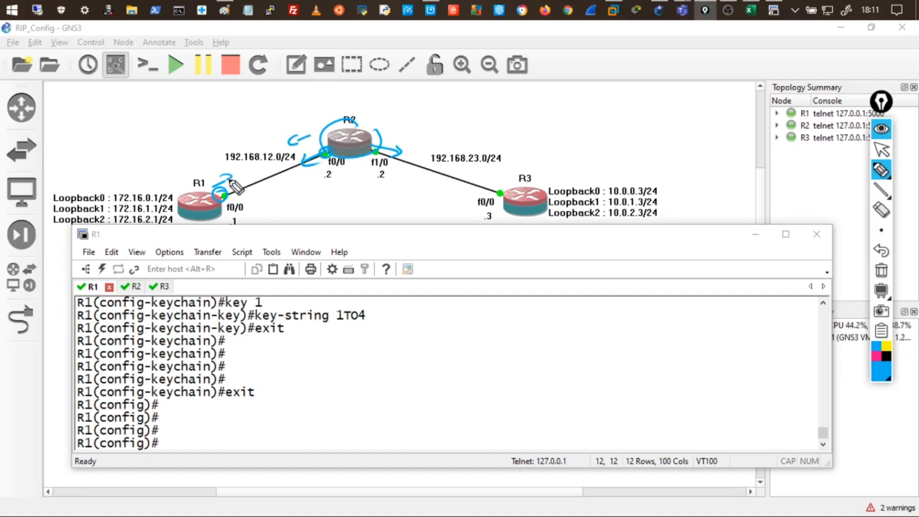
drag(227, 176, 228, 183)
mouse_move(506, 183)
mouse_down()
mouse_move(486, 178)
mouse_move(486, 192)
mouse_up()
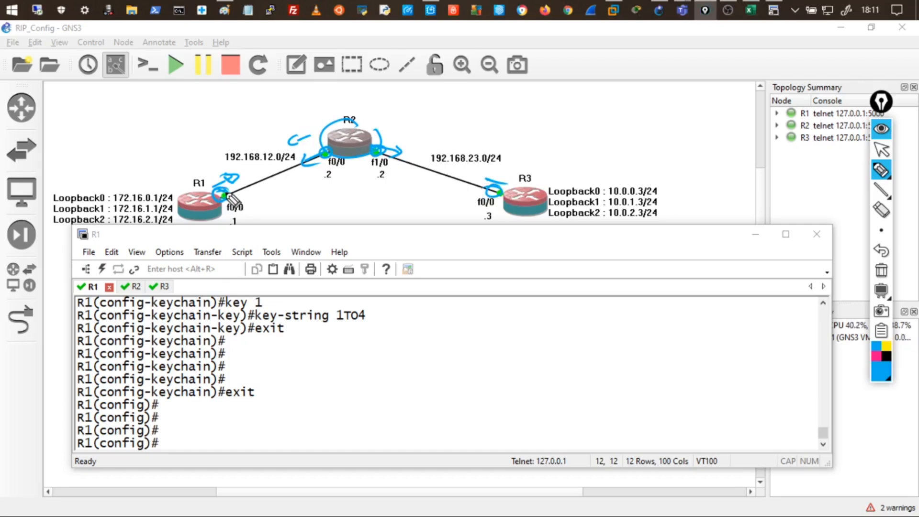
mouse_move(226, 190)
mouse_down()
mouse_move(218, 186)
mouse_move(227, 194)
mouse_up()
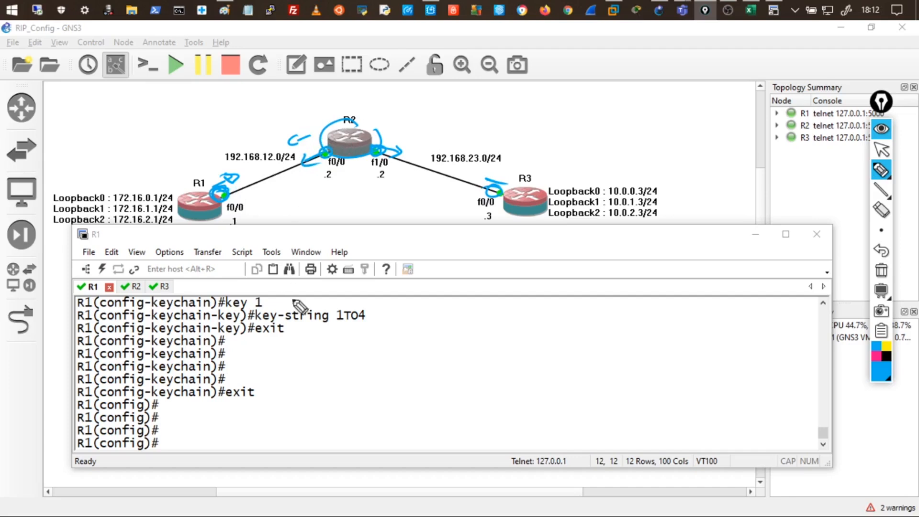
drag(273, 341, 343, 327)
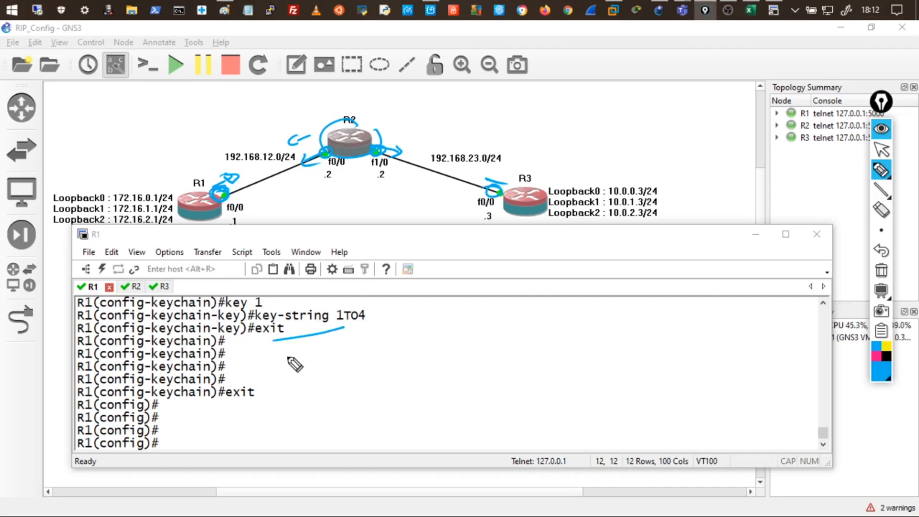
Switch to the highlighter style and draw strokes linking R1 to its console.
click(880, 171)
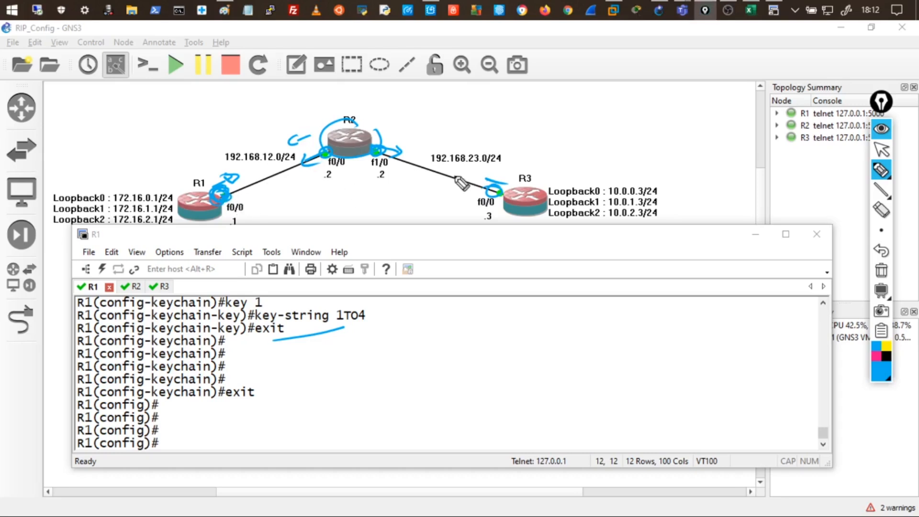
click(884, 168)
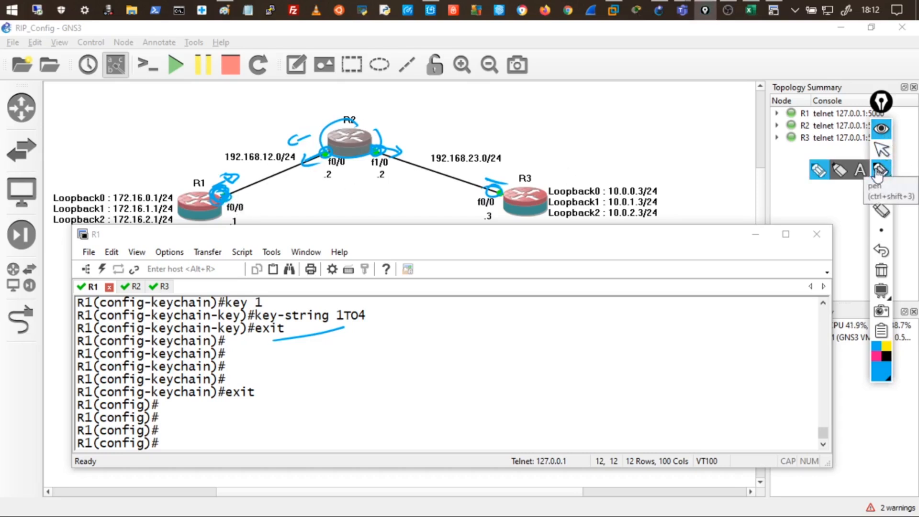
mouse_move(193, 202)
mouse_down()
mouse_move(146, 157)
mouse_move(112, 158)
mouse_move(144, 143)
mouse_up()
drag(186, 202, 160, 172)
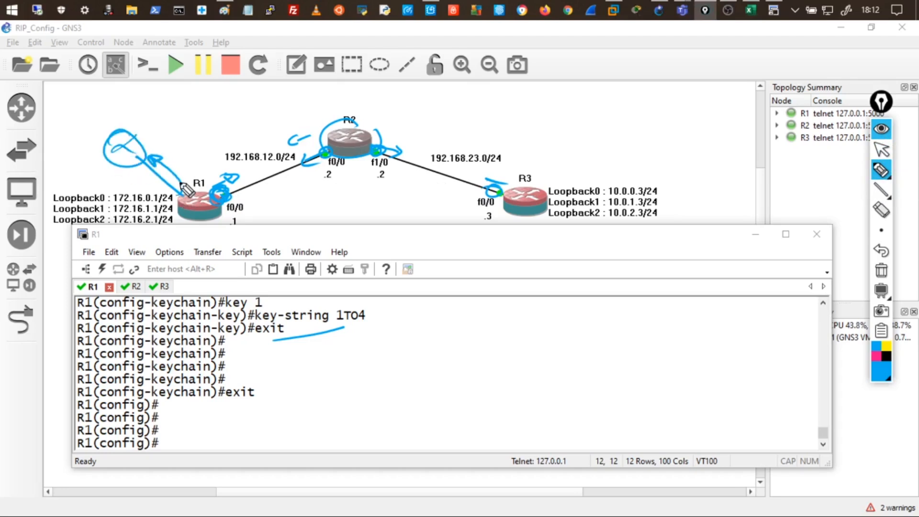
drag(179, 216, 139, 251)
mouse_move(186, 219)
mouse_down()
mouse_move(139, 252)
mouse_move(146, 241)
mouse_up()
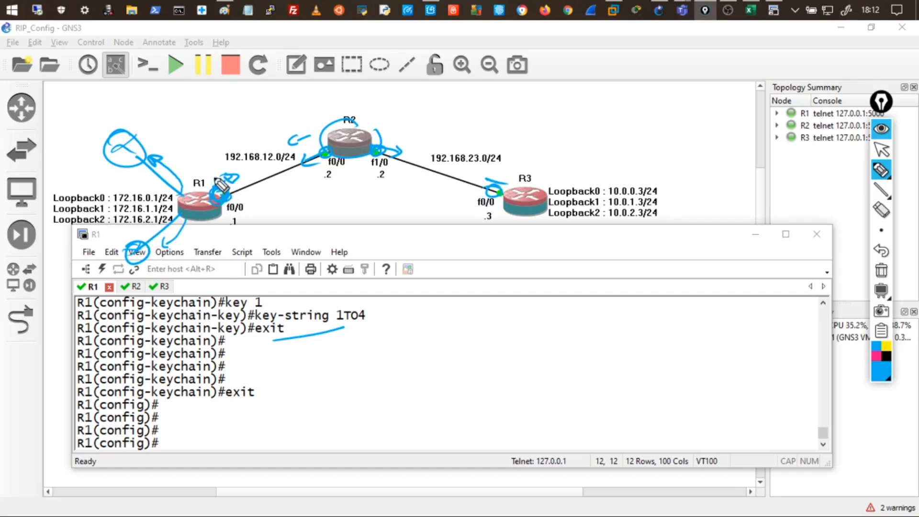
Erase all ink annotations and collapse the annotation toolbar.
click(881, 172)
click(881, 271)
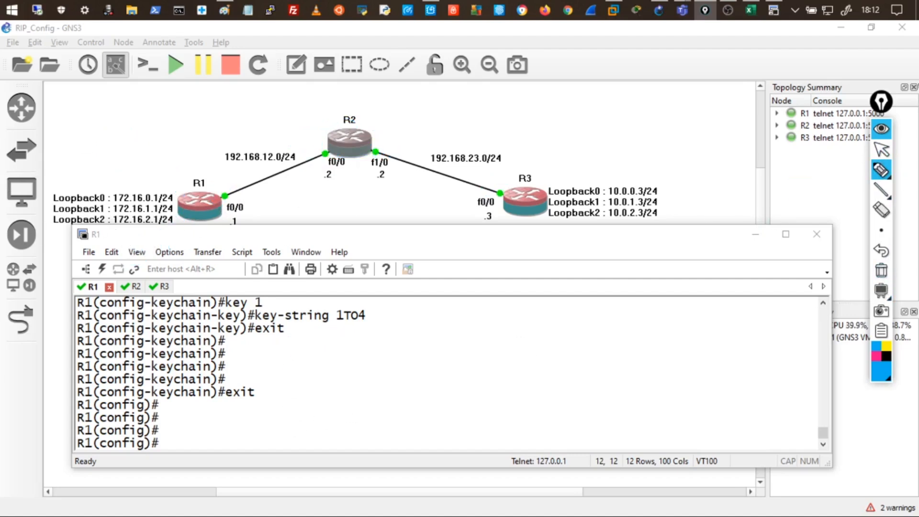
click(881, 149)
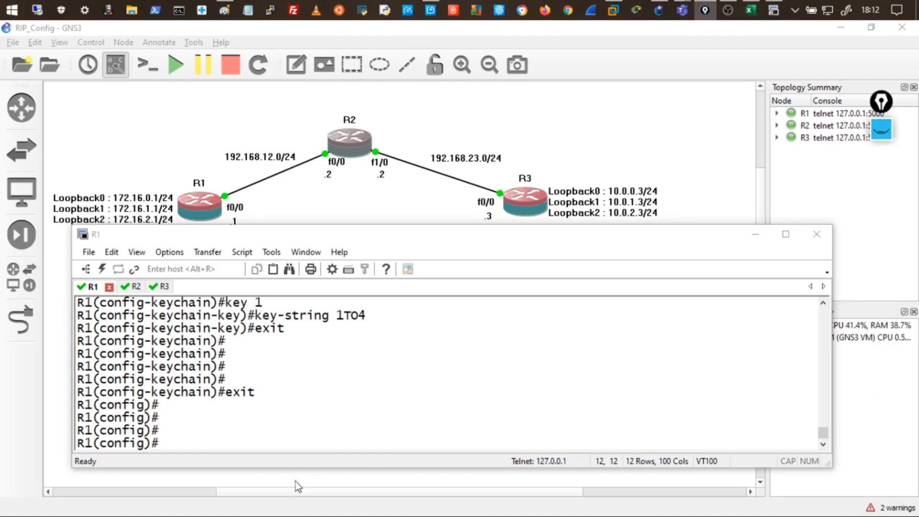
Enter interface f0/0 configuration on R1 with 'int f0/0'.
click(216, 397)
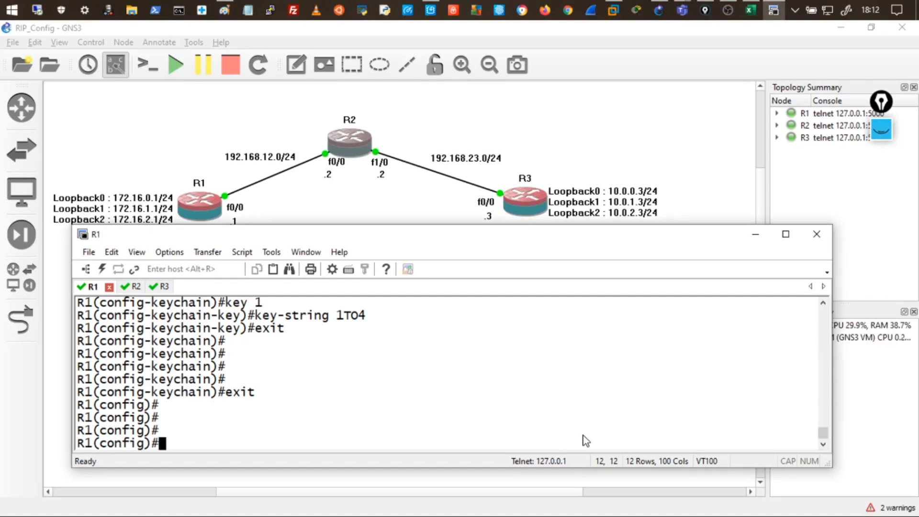
text(int)
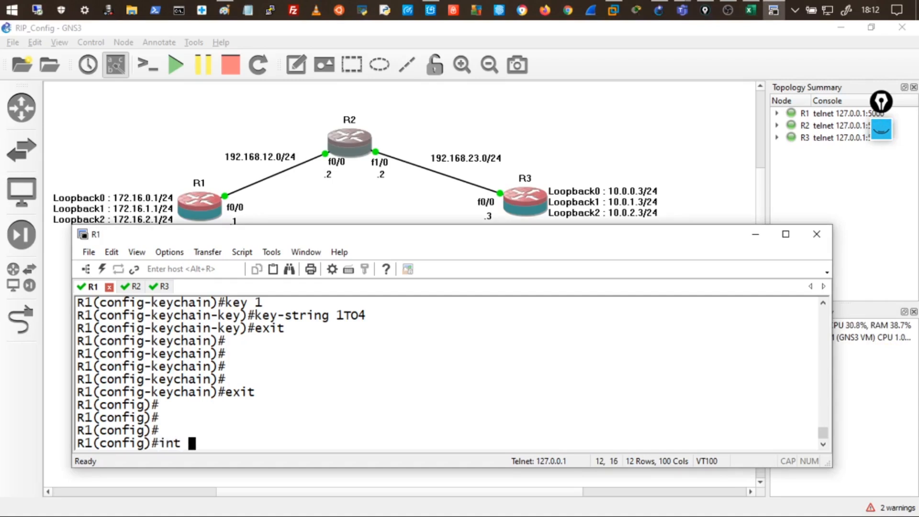
text( f0/0)
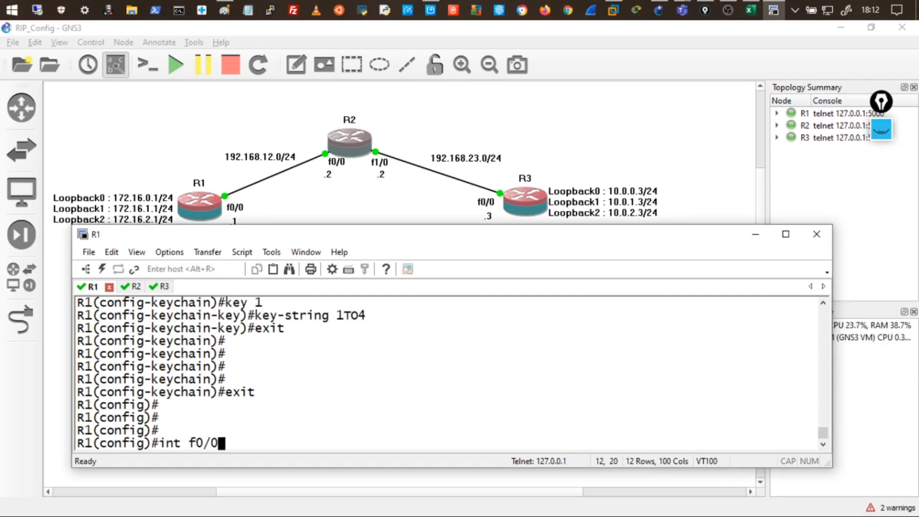
key(Return)
key(Return)
key(Return)
key(Return)
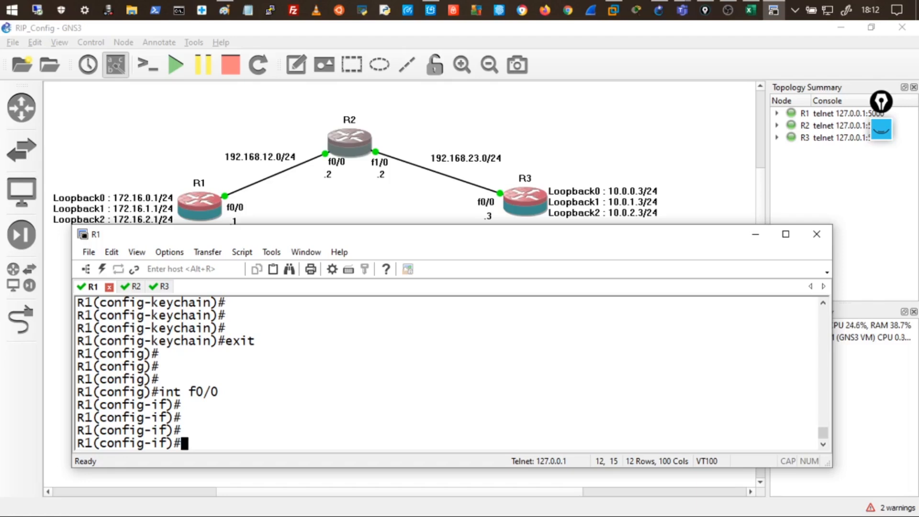
Type 'ip rip authentication key-chain TRI' using Tab completion for keywords.
text(ip a)
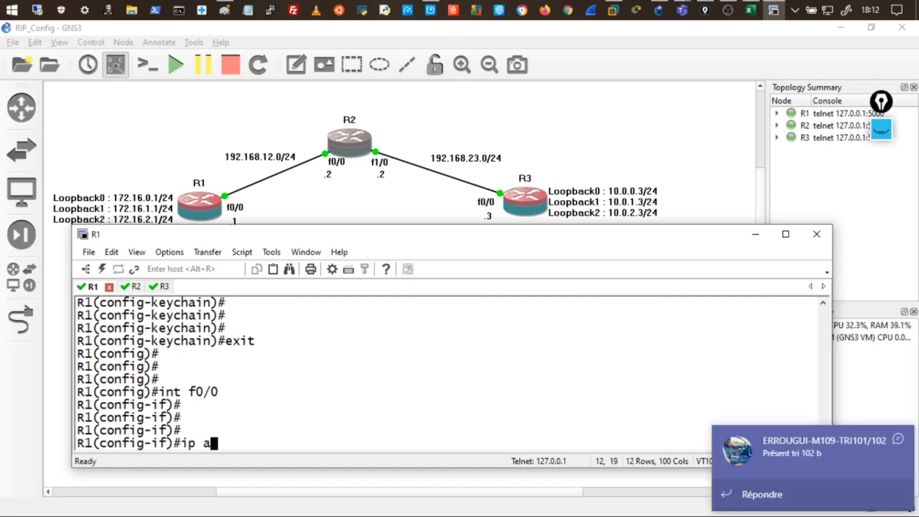
text(uthent)
key(Tab)
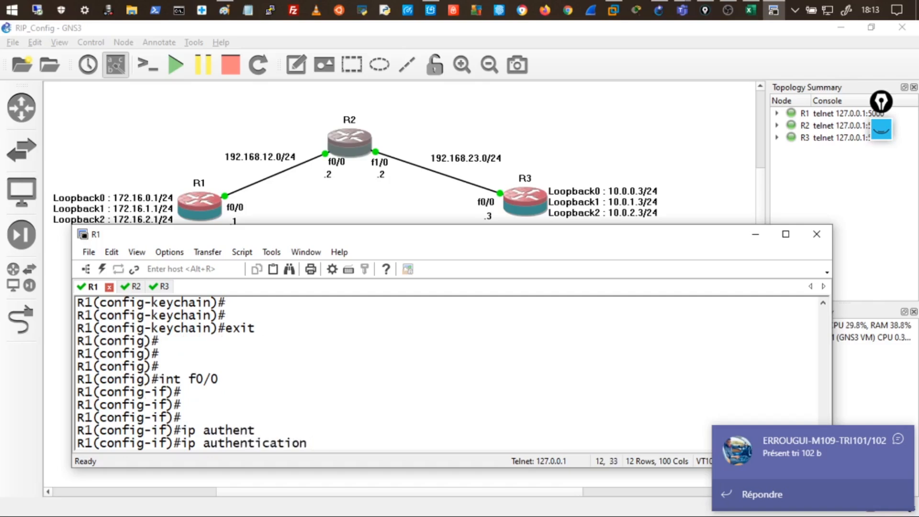
key(Left)
key(Left)
key(Left)
key(Left)
key(Left)
key(Left)
key(Left)
key(Left)
key(Left)
key(Left)
key(Left)
key(Left)
key(Left)
key(Left)
text(rip)
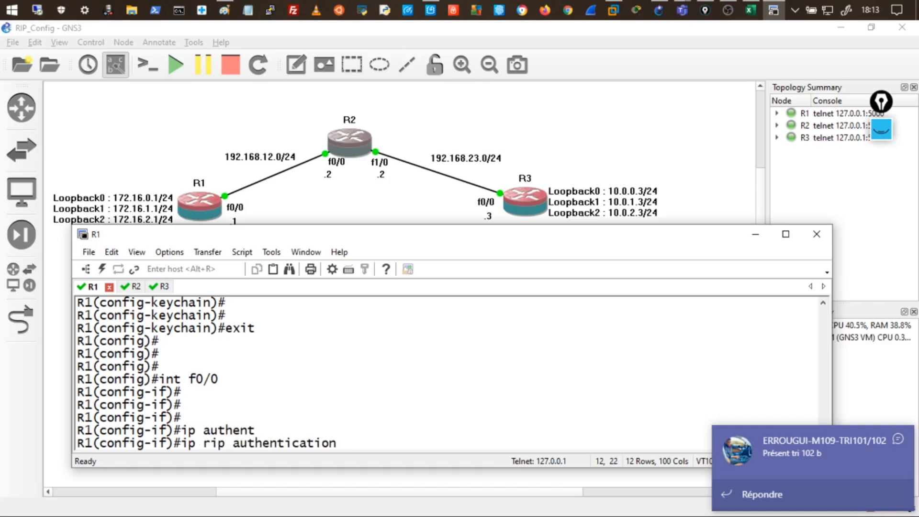
key(Right)
key(Right)
key(Right)
key(Right)
key(Right)
key(Right)
key(Right)
key(Right)
text(key)
key(Tab)
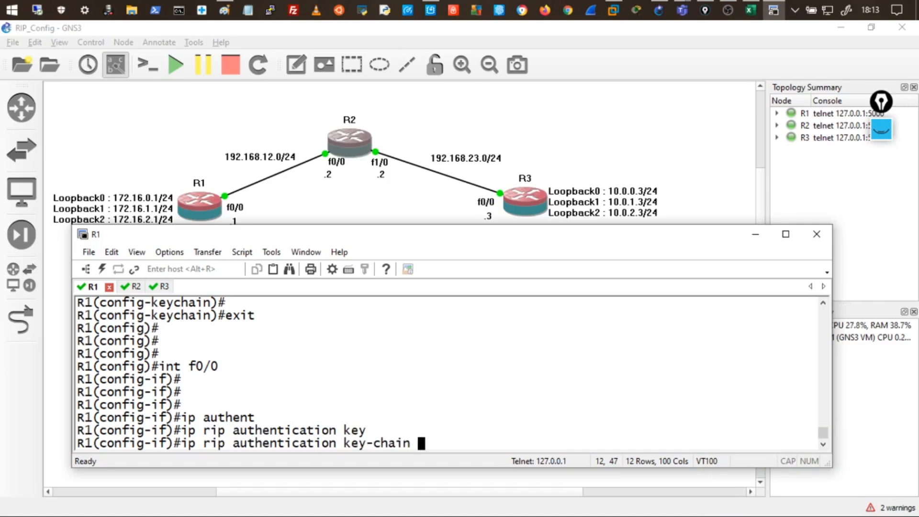
text(TRI)
Maximize the R1 console and highlight TRI in both the key chain and interface command.
double_click(511, 234)
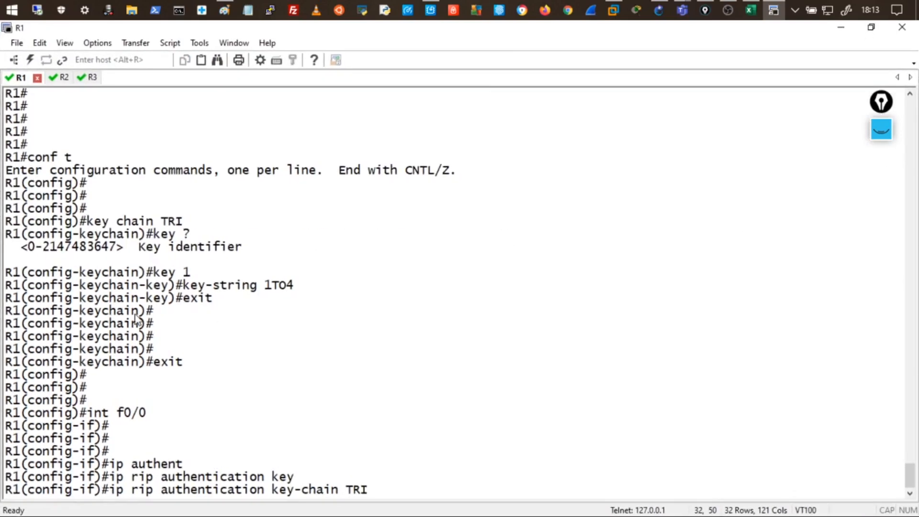
drag(95, 224, 185, 232)
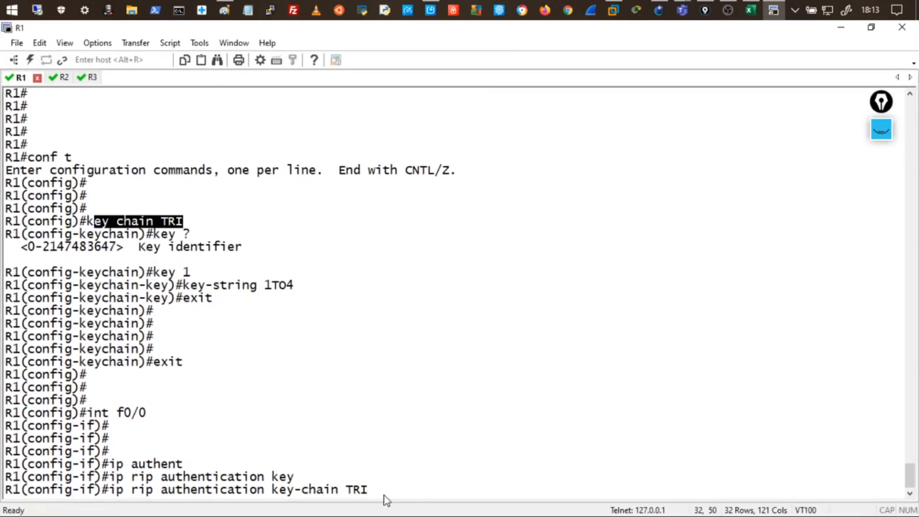
click(369, 489)
double_click(362, 489)
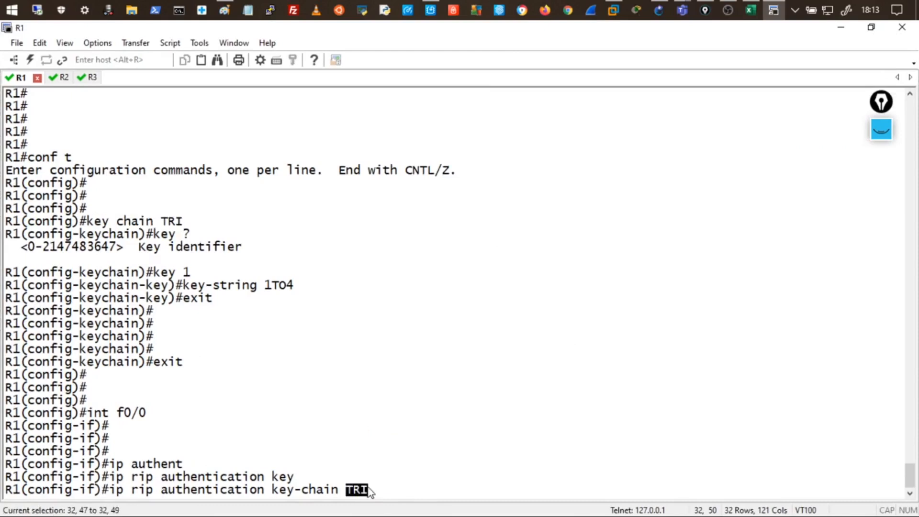
drag(161, 221, 175, 221)
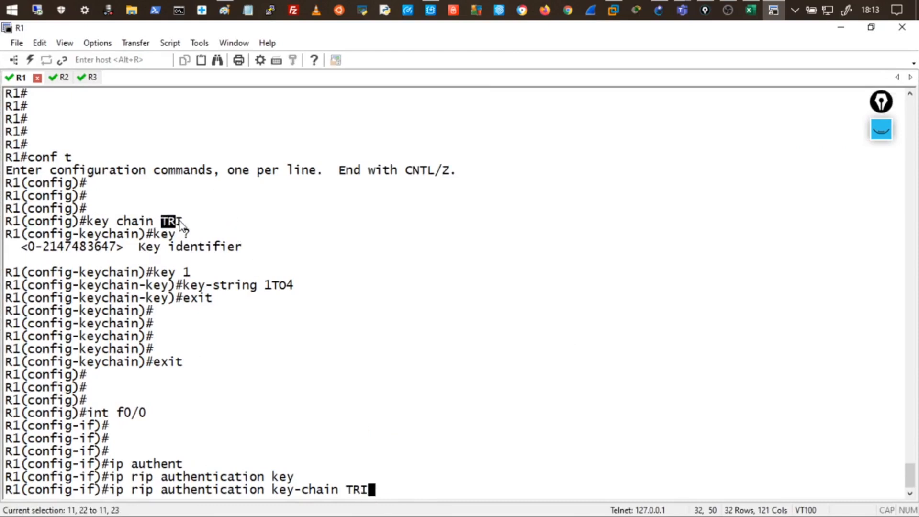
drag(347, 489, 360, 492)
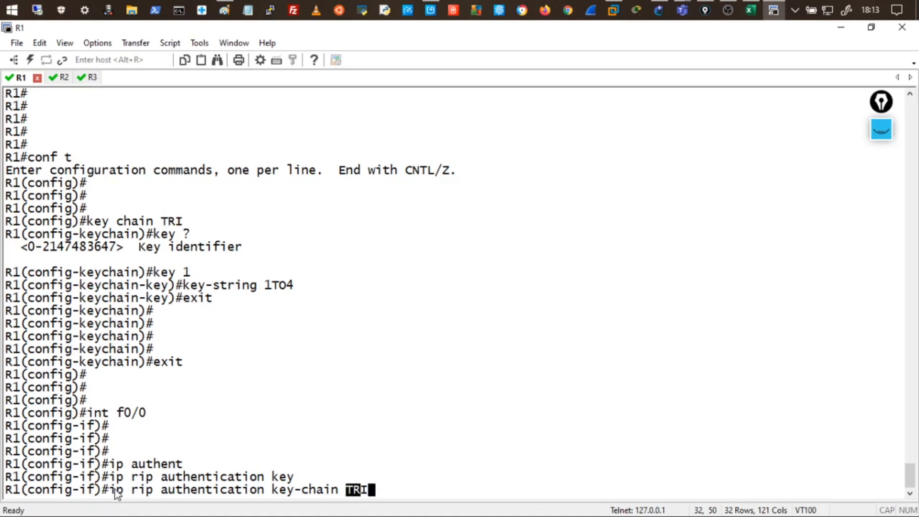
Highlight the rip authentication command, the key chain TRI definition, and its key-string line.
drag(112, 490, 337, 492)
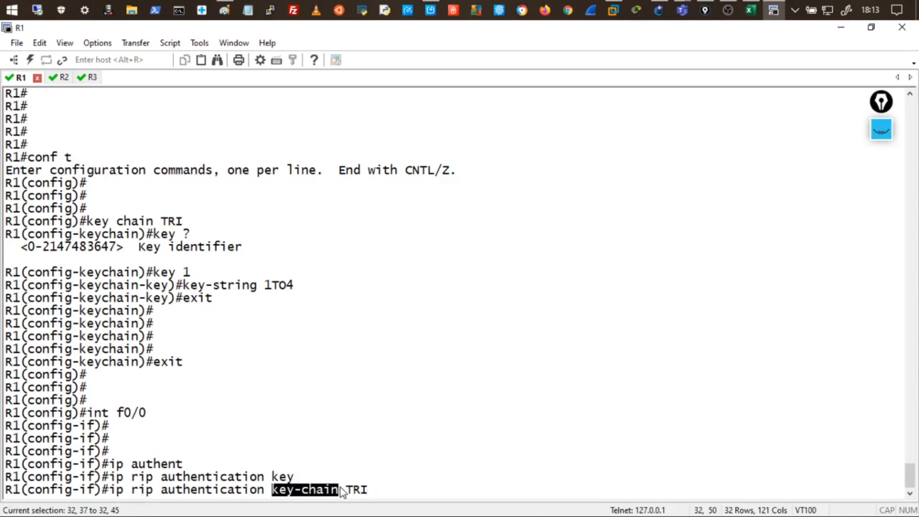
drag(98, 224, 171, 234)
click(183, 234)
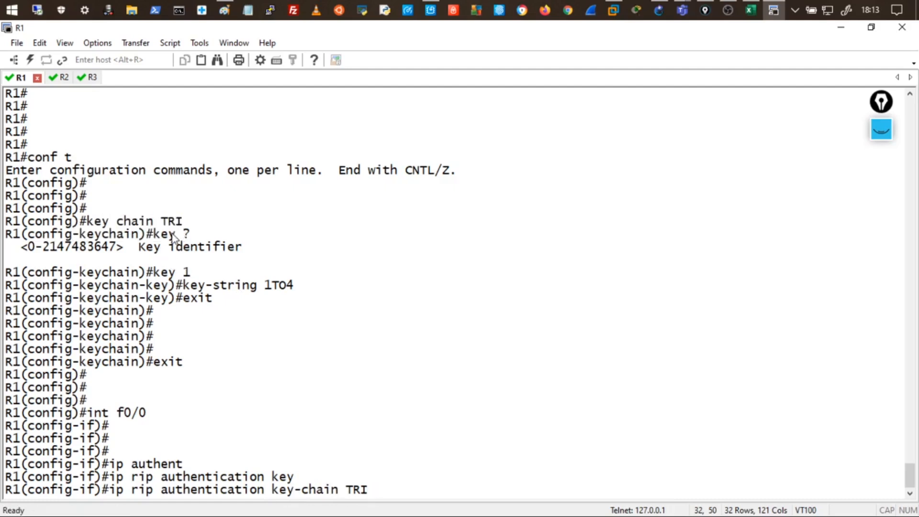
drag(153, 273, 295, 287)
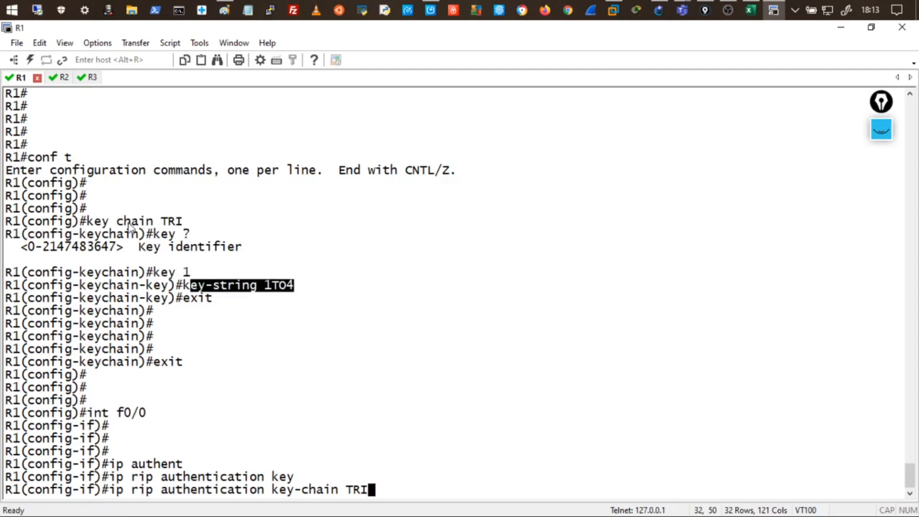
drag(162, 273, 288, 290)
drag(87, 223, 168, 223)
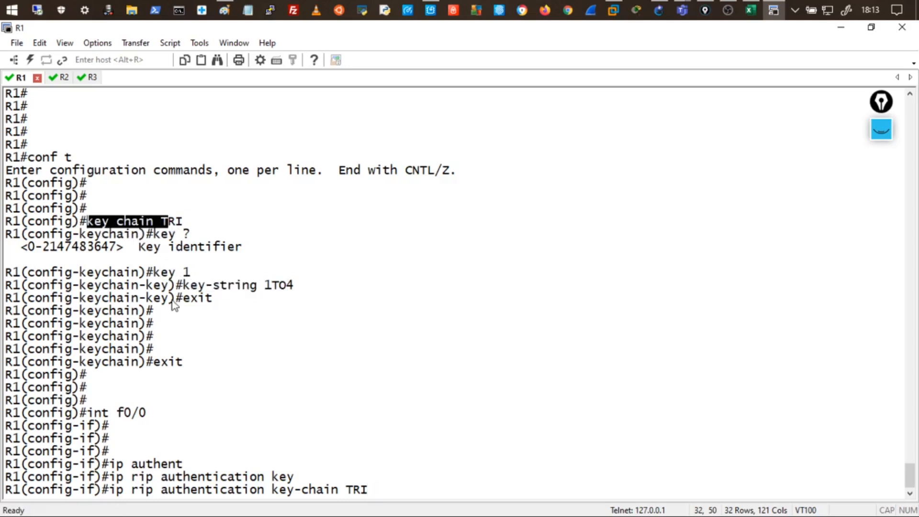
Apply key chain TRI to RIP authentication on f0/0 and query 'ip rip authentication mode ?'.
click(404, 376)
key(Return)
key(Return)
key(Return)
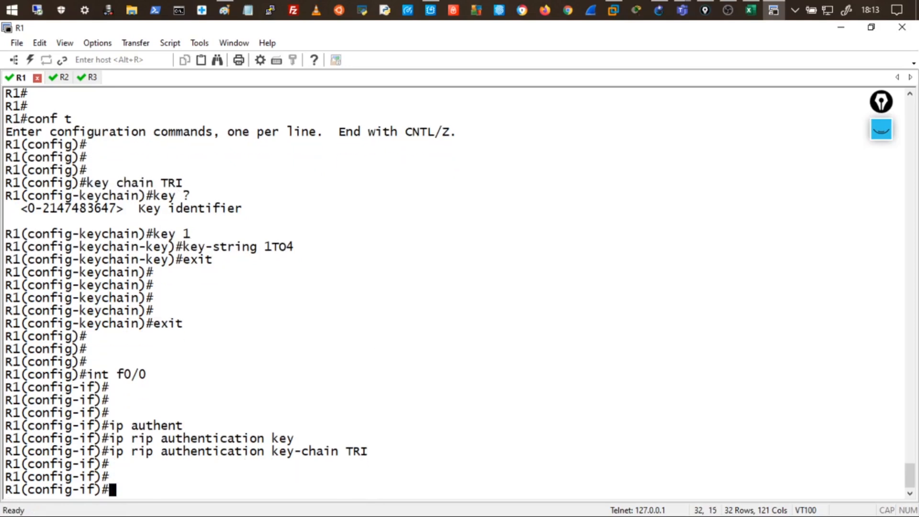
text(ip rip auth)
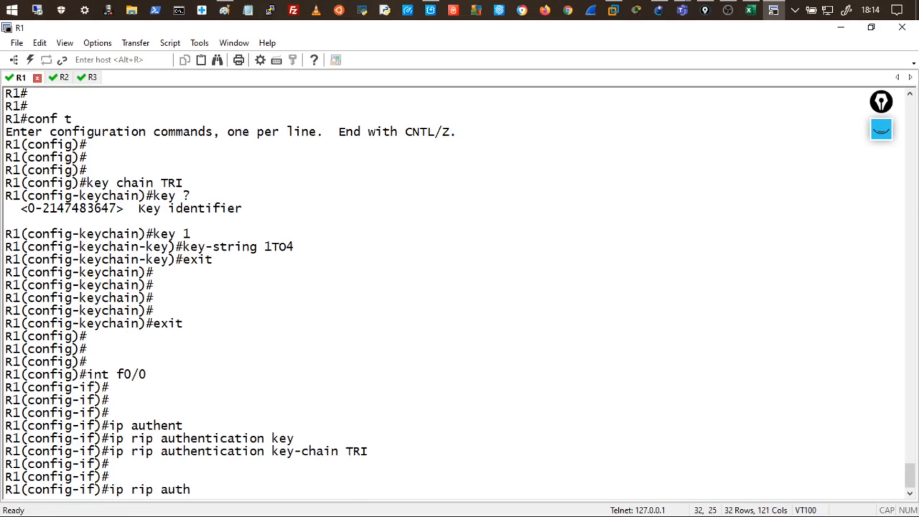
text(entication )
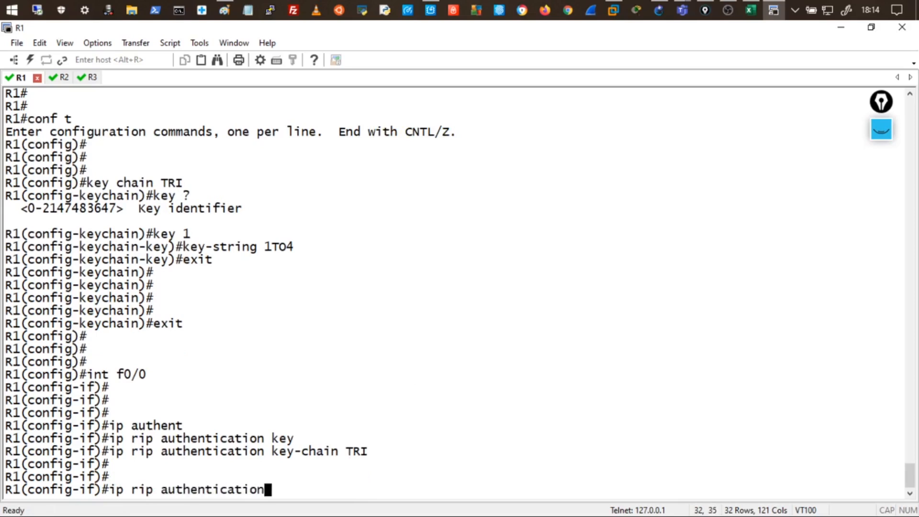
text(mode ?)
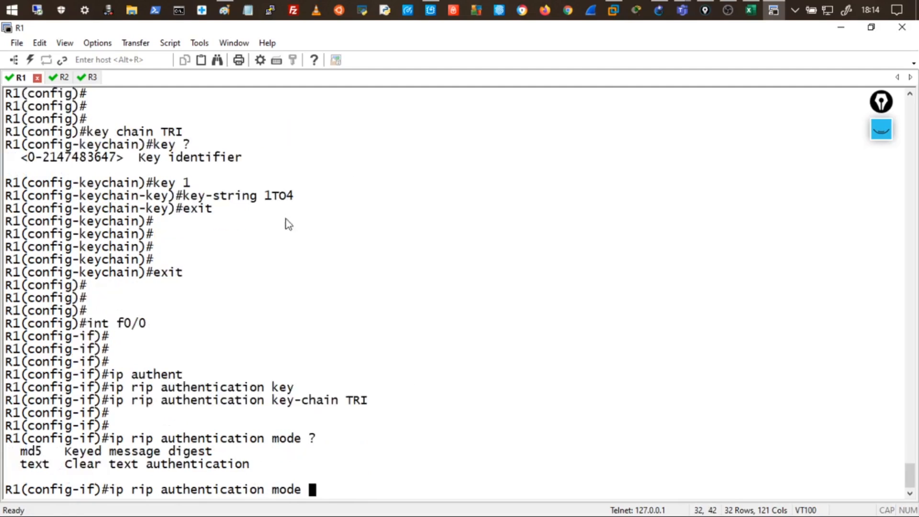
Highlight the text and md5 options in the help output, settling on md5 as the mode.
drag(20, 470, 54, 470)
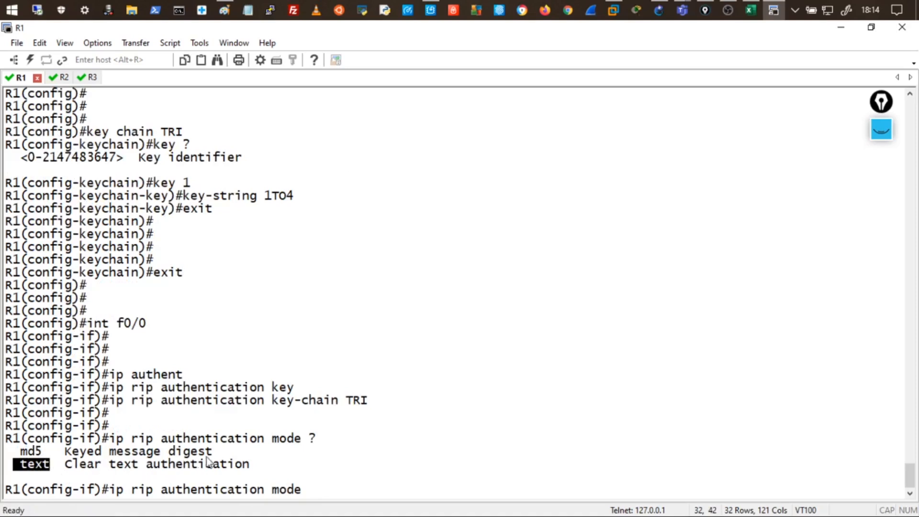
drag(20, 452, 46, 458)
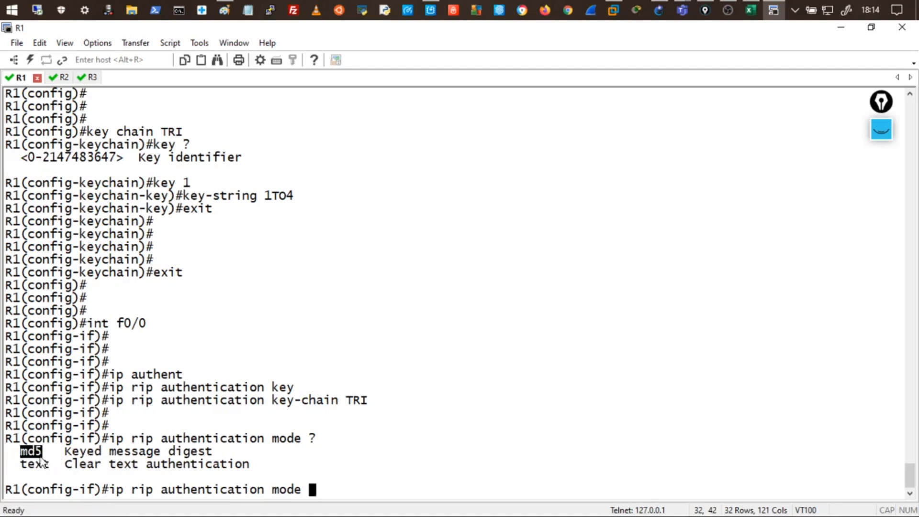
click(27, 462)
drag(27, 453, 59, 453)
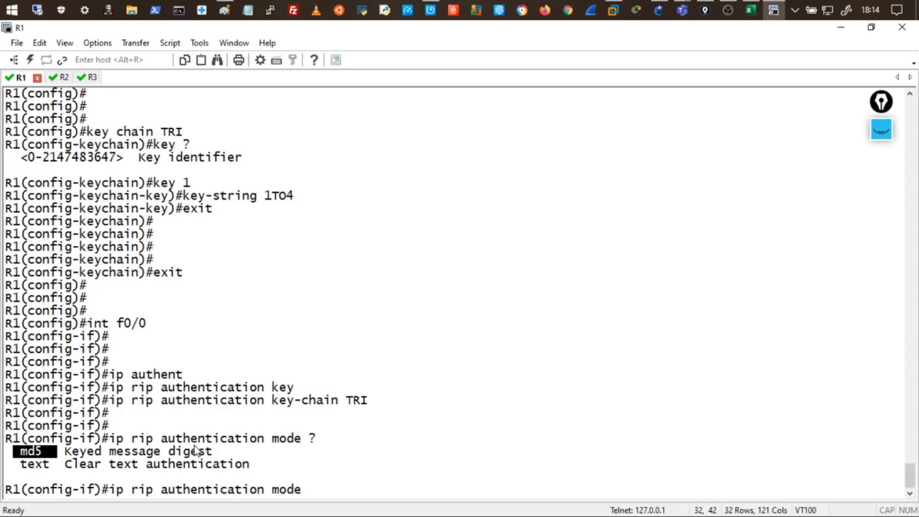
Edit the recalled command to 'ip rip authentication mode text' on R1's f0/0.
drag(21, 464, 53, 468)
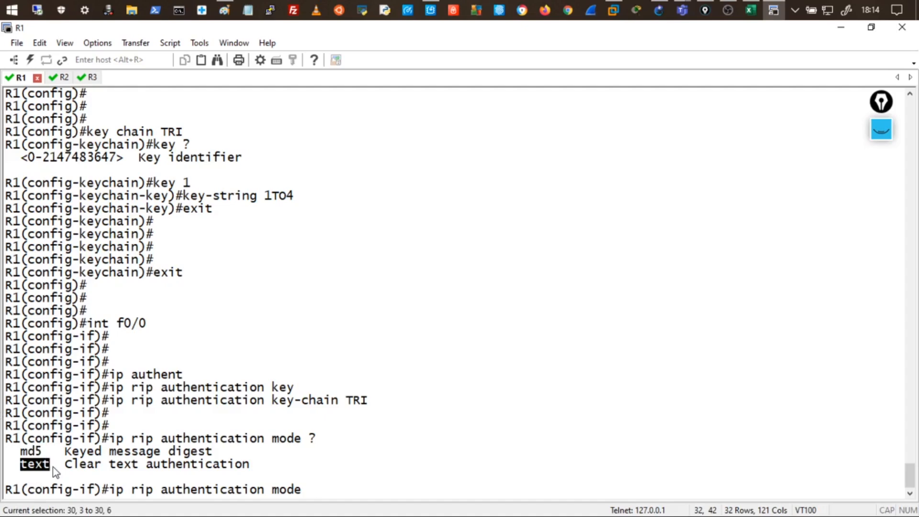
click(840, 28)
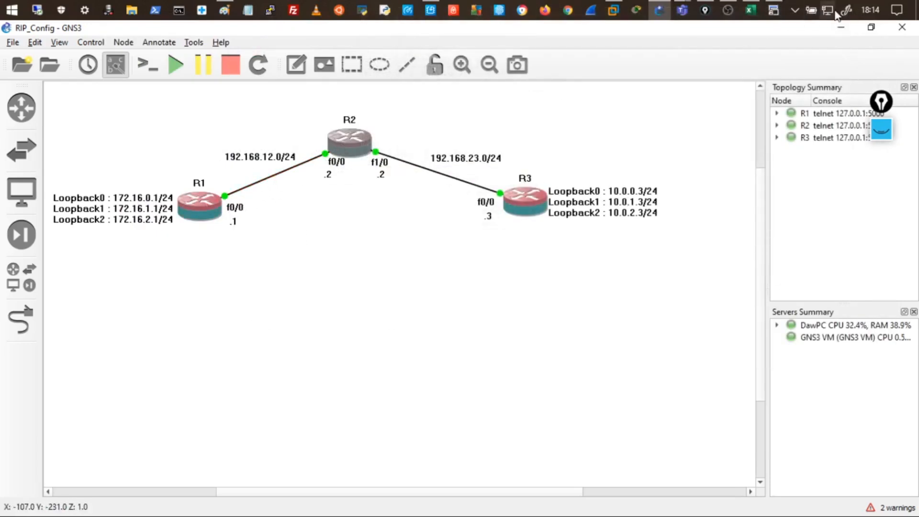
click(773, 10)
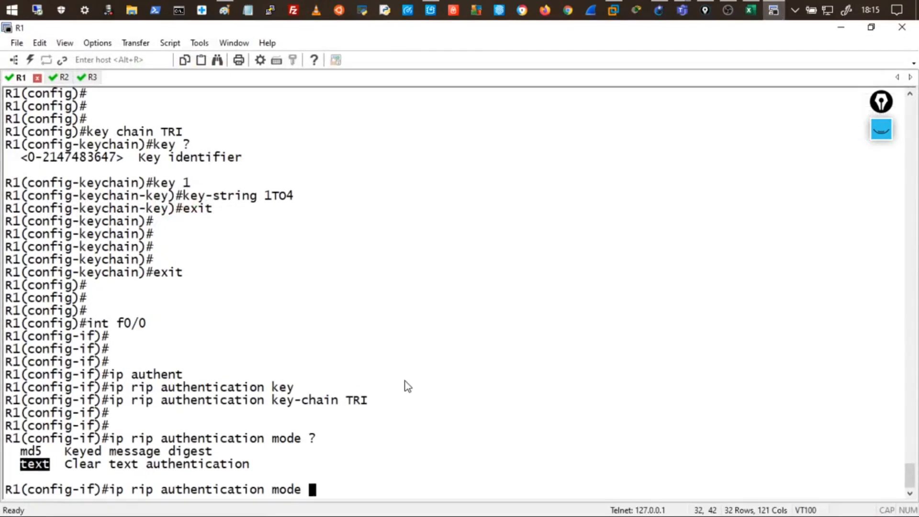
text(text)
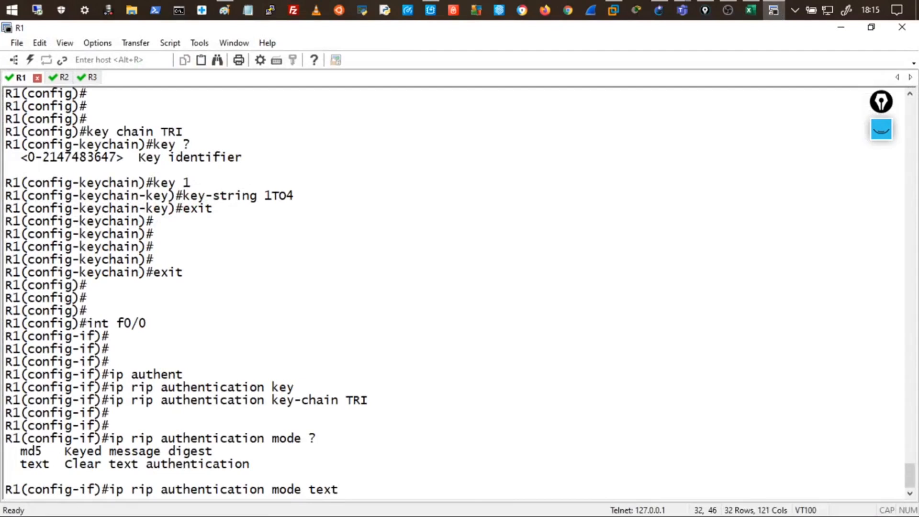
key(BackSpace)
key(BackSpace)
key(BackSpace)
key(BackSpace)
key(BackSpace)
key(BackSpace)
key(BackSpace)
key(BackSpace)
key(BackSpace)
key(BackSpace)
key(BackSpace)
key(BackSpace)
key(BackSpace)
key(BackSpace)
key(BackSpace)
key(BackSpace)
key(BackSpace)
key(BackSpace)
key(BackSpace)
key(BackSpace)
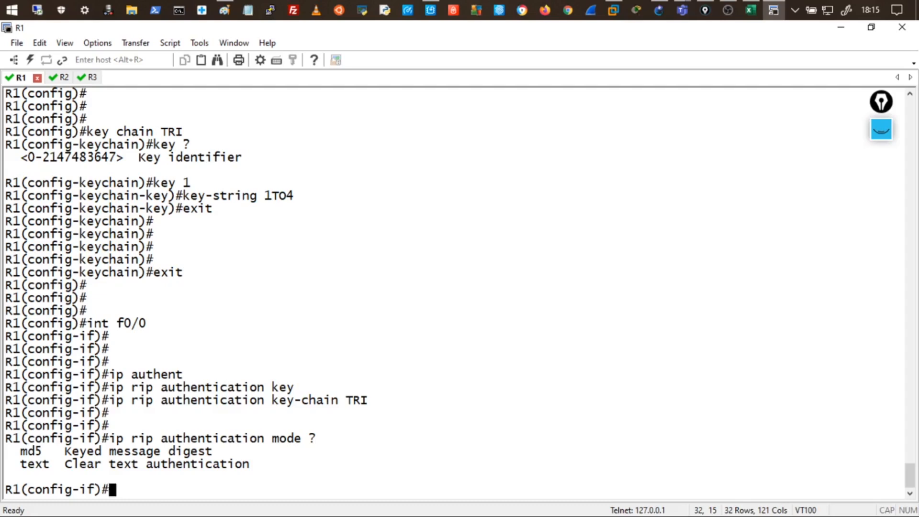
key(Up)
key(BackSpace)
key(BackSpace)
key(BackSpace)
key(BackSpace)
key(BackSpace)
key(BackSpace)
key(BackSpace)
key(BackSpace)
key(BackSpace)
key(BackSpace)
key(BackSpace)
key(BackSpace)
key(BackSpace)
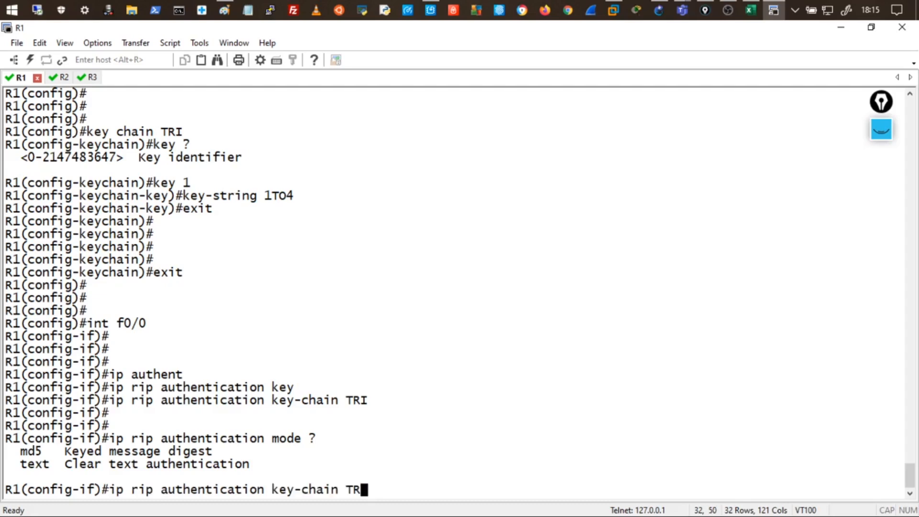
text(mode text)
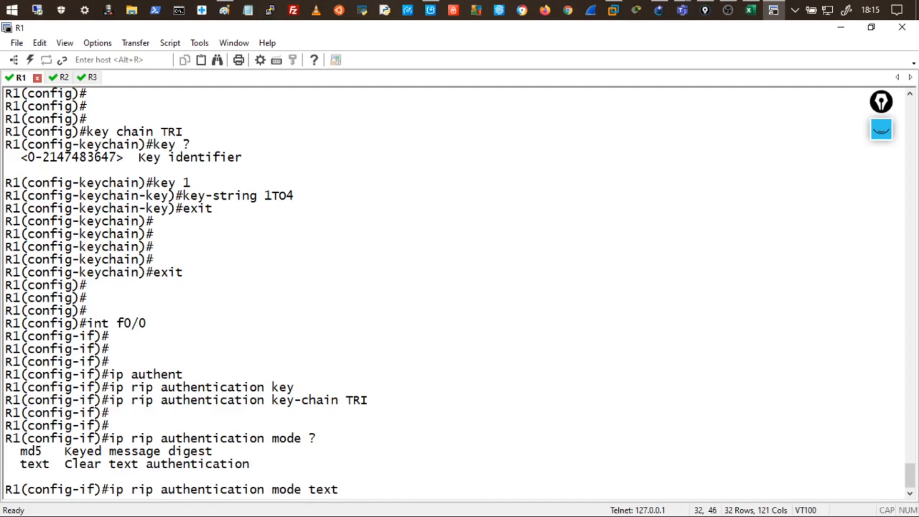
key(Return)
key(Return)
key(Return)
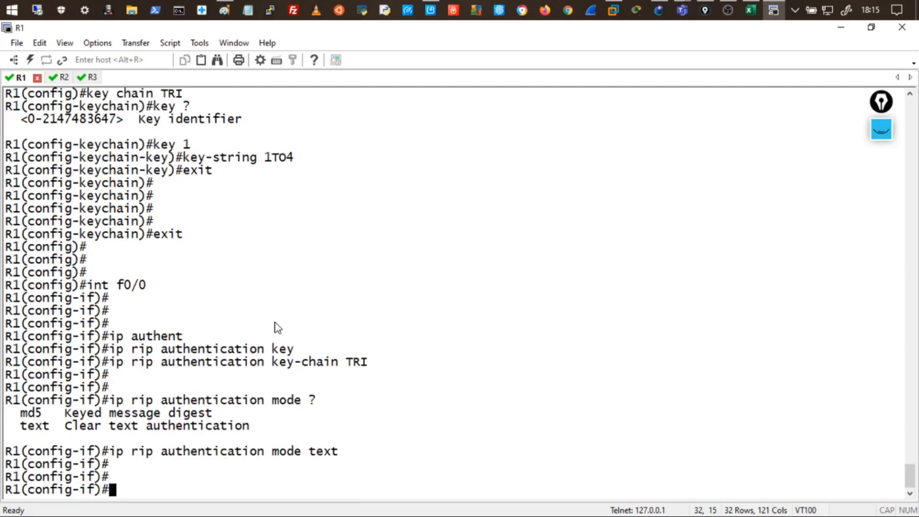
Run 'do show ip route' on R1 and mark the RIP route 192.168.23.0/24 via 192.168.12.2.
text(do show )
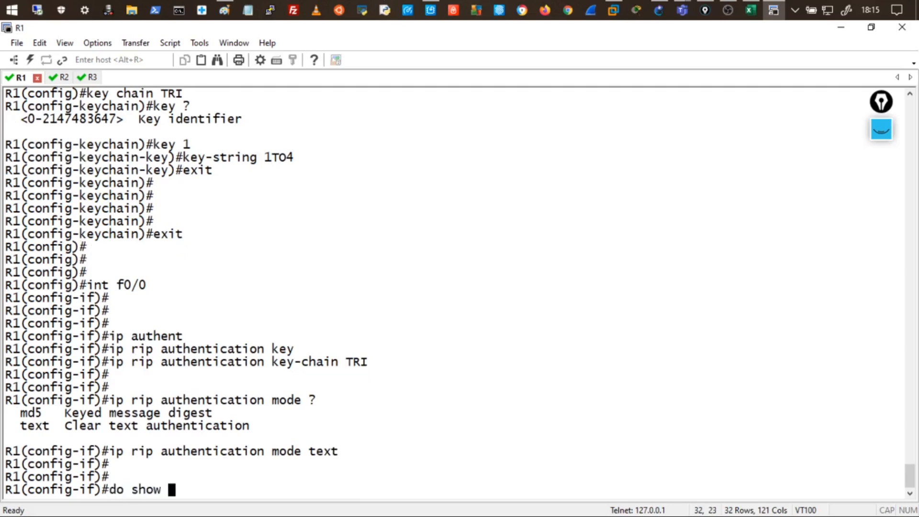
text(ip route)
key(Return)
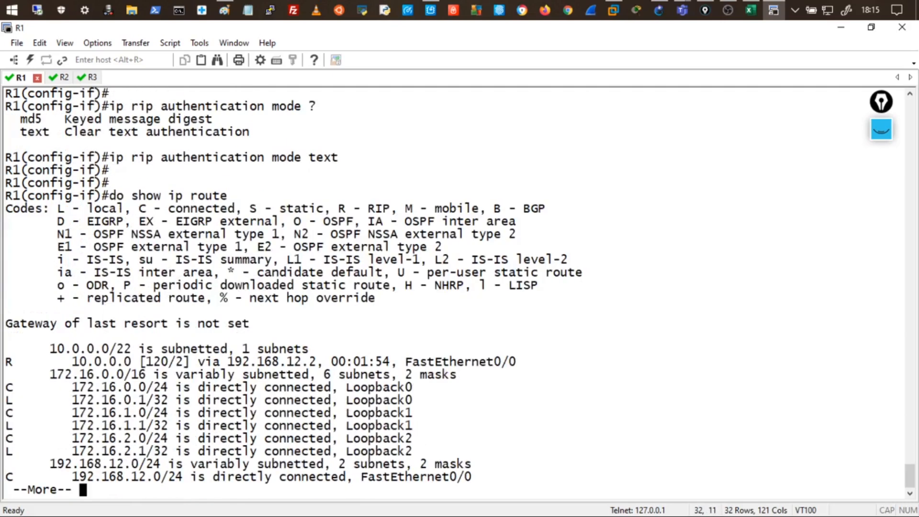
key(space)
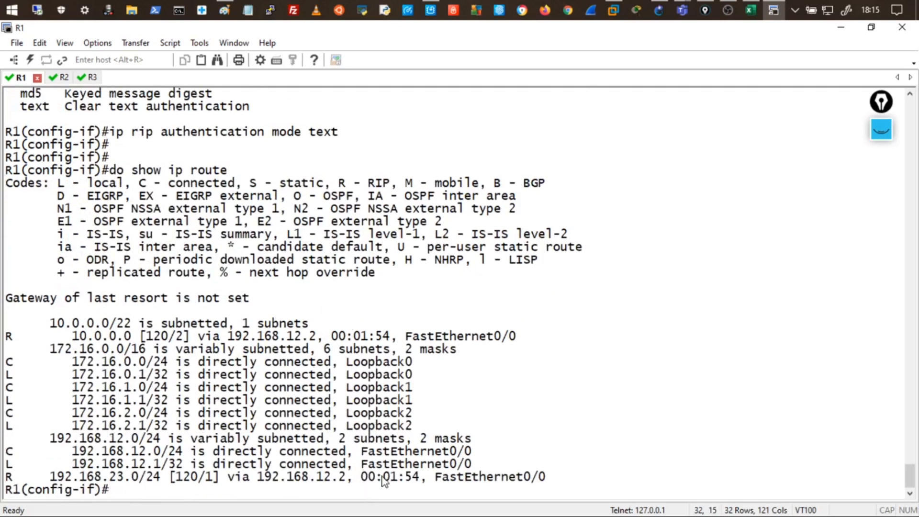
drag(390, 476, 442, 463)
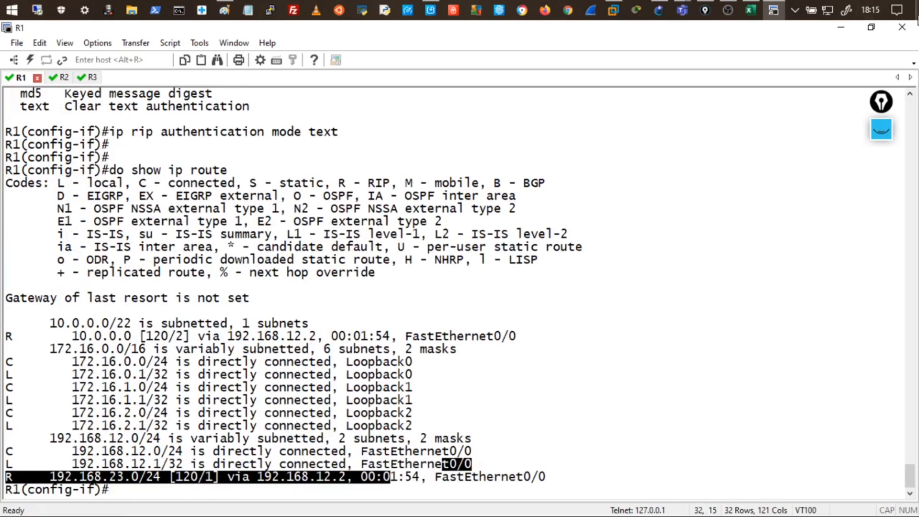
click(871, 28)
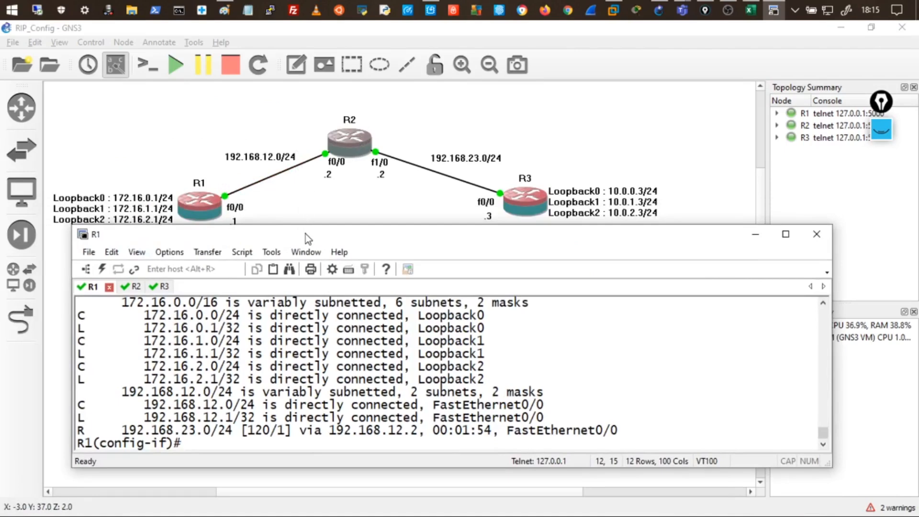
drag(305, 234, 272, 276)
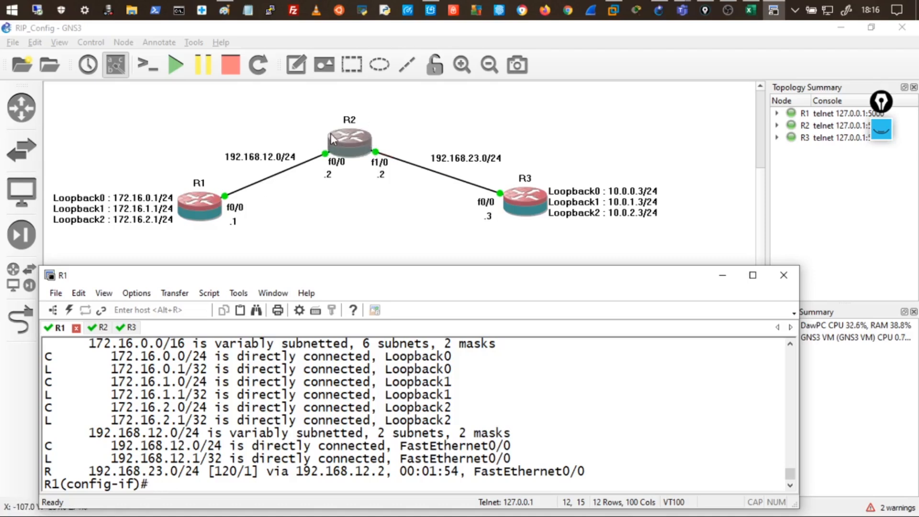
drag(150, 275, 155, 241)
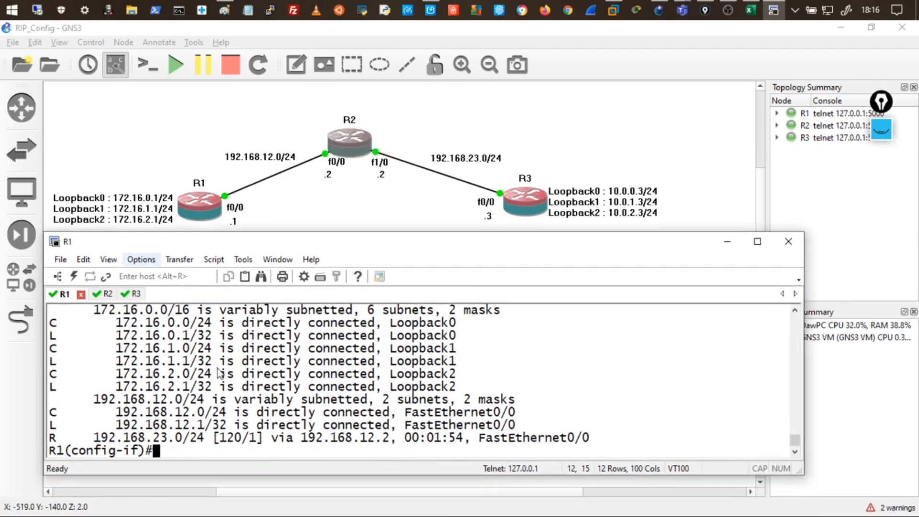
Leave configuration mode with 'end' and enable 'debug ip rip' on R1.
text(end)
key(Return)
key(Return)
key(Return)
key(Return)
key(Return)
key(Return)
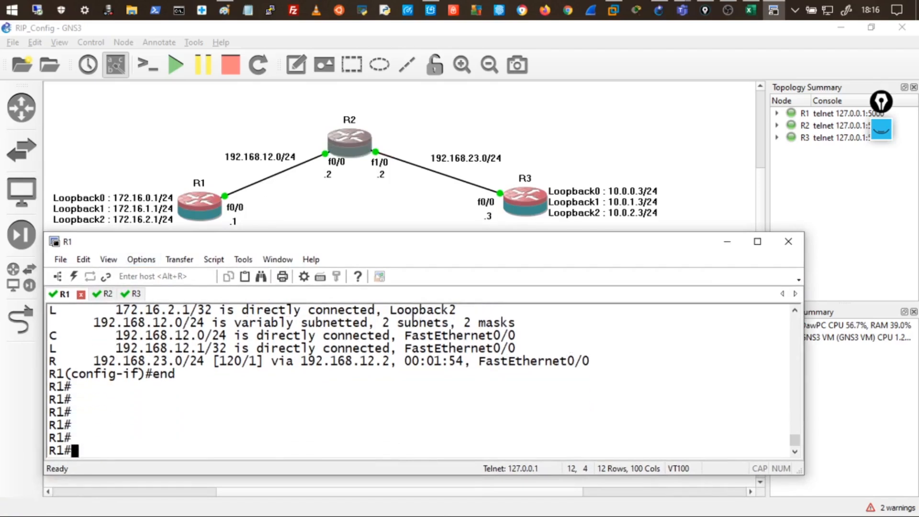
text(de)
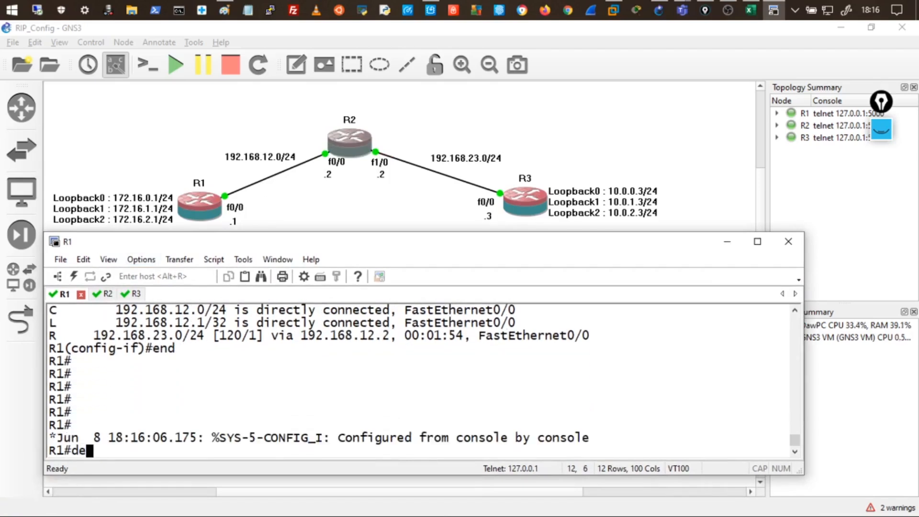
text(bug ip rip)
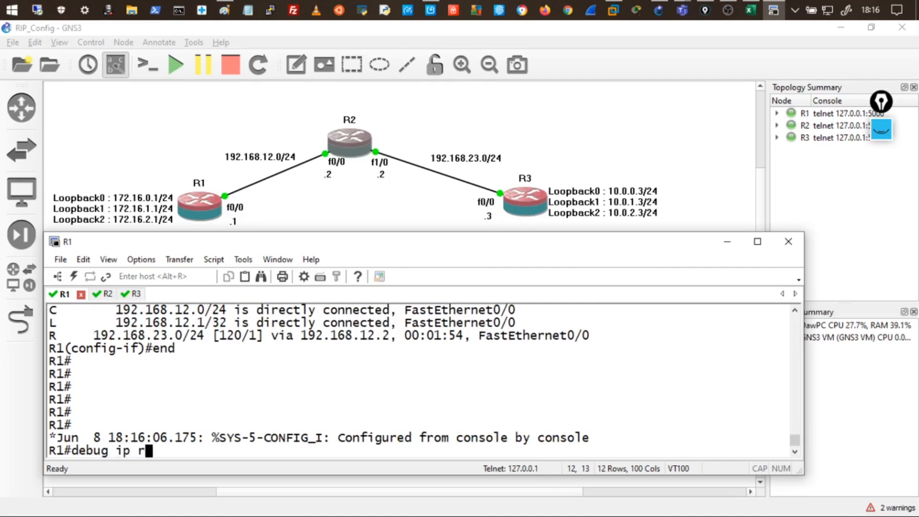
key(Return)
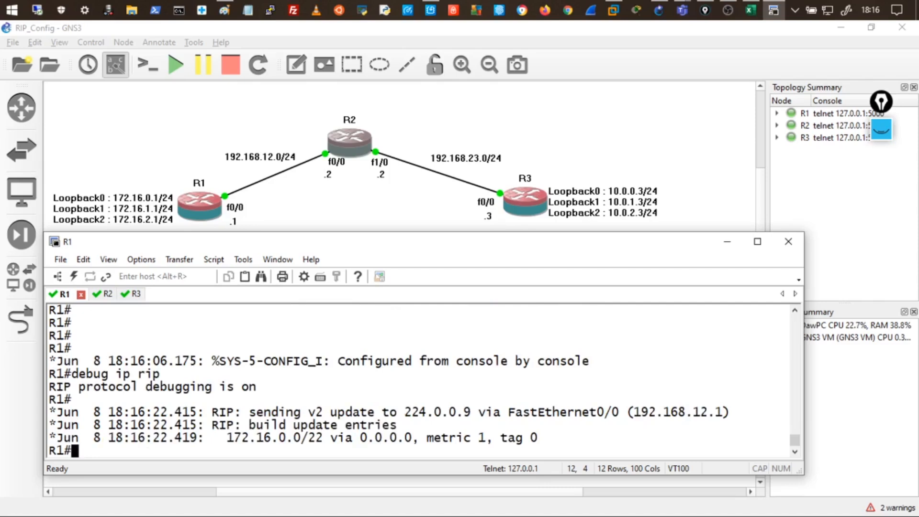
Underline the v2 update to 224.0.0.9 and the ignored-packet invalid-authentication message.
click(880, 132)
mouse_move(881, 173)
click(819, 172)
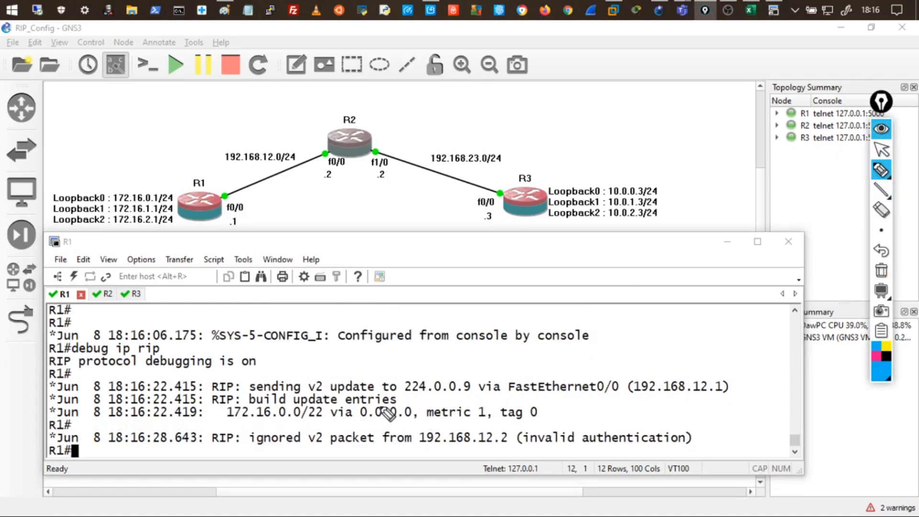
drag(250, 393, 322, 392)
mouse_move(330, 394)
mouse_down()
mouse_move(373, 392)
mouse_move(366, 403)
mouse_up()
drag(423, 394, 461, 393)
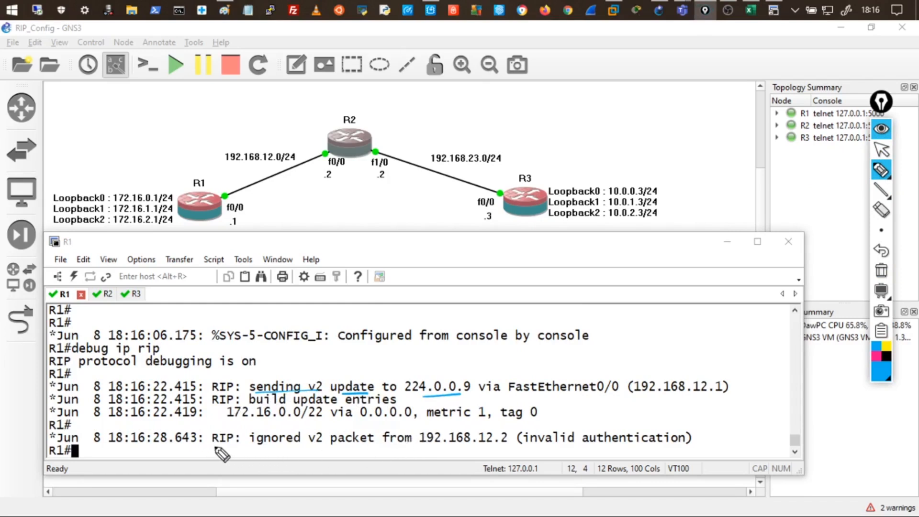
drag(281, 448, 359, 447)
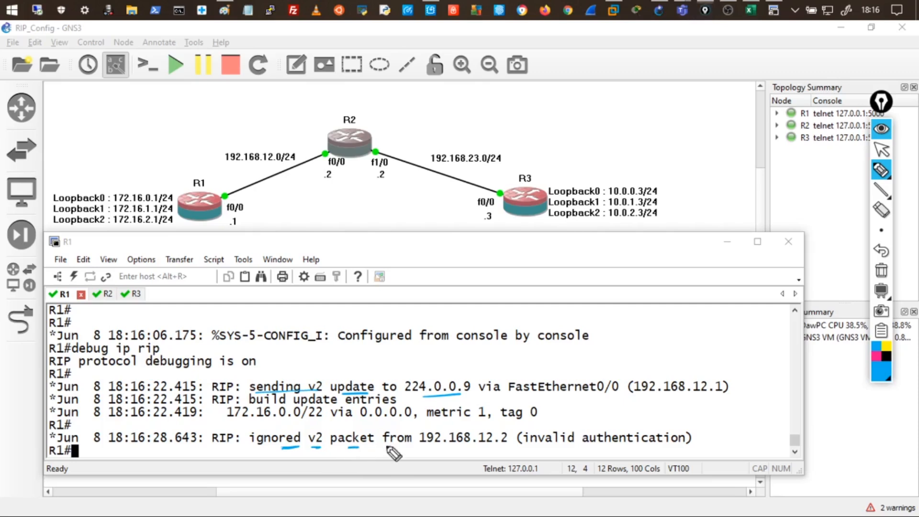
drag(560, 424, 673, 420)
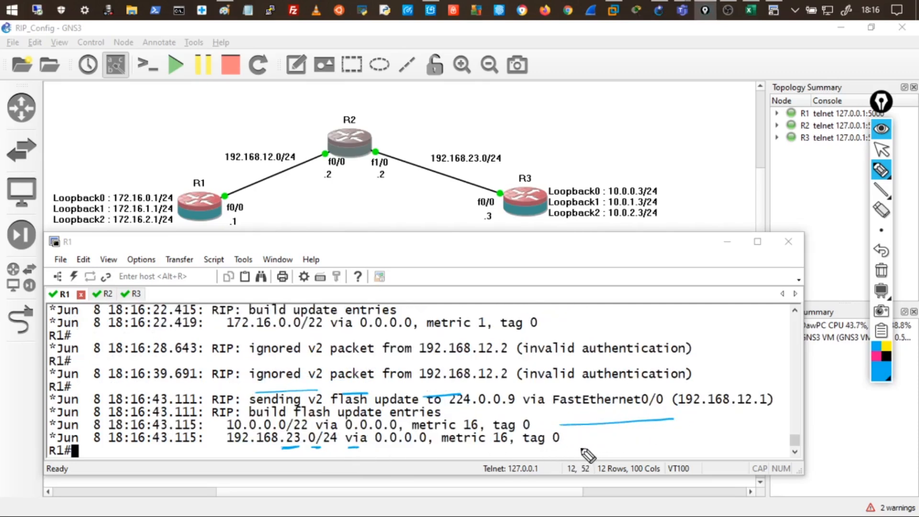
Mark the R1–R2 f0/0 link and the invalid authentication reason, then clear the drawings.
mouse_move(227, 183)
mouse_down()
mouse_move(219, 190)
mouse_move(250, 177)
mouse_up()
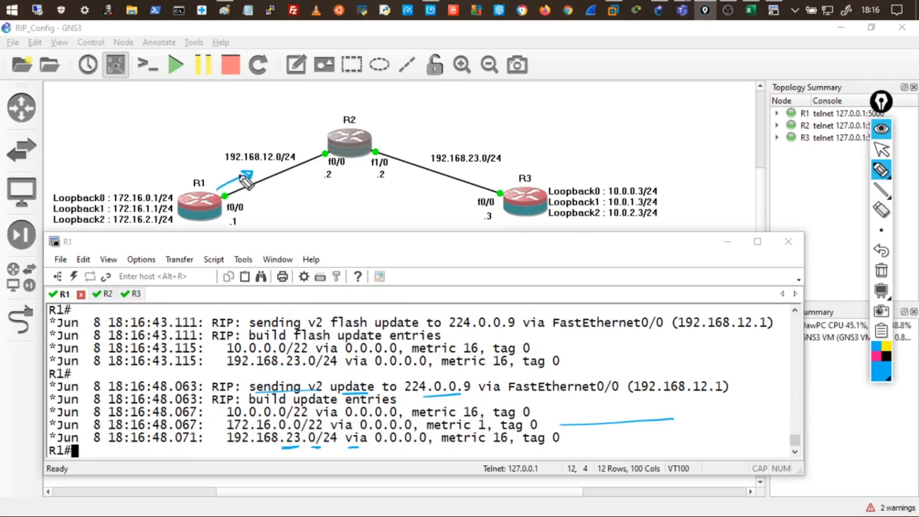
mouse_move(325, 162)
mouse_down()
mouse_move(261, 193)
mouse_move(268, 197)
mouse_up()
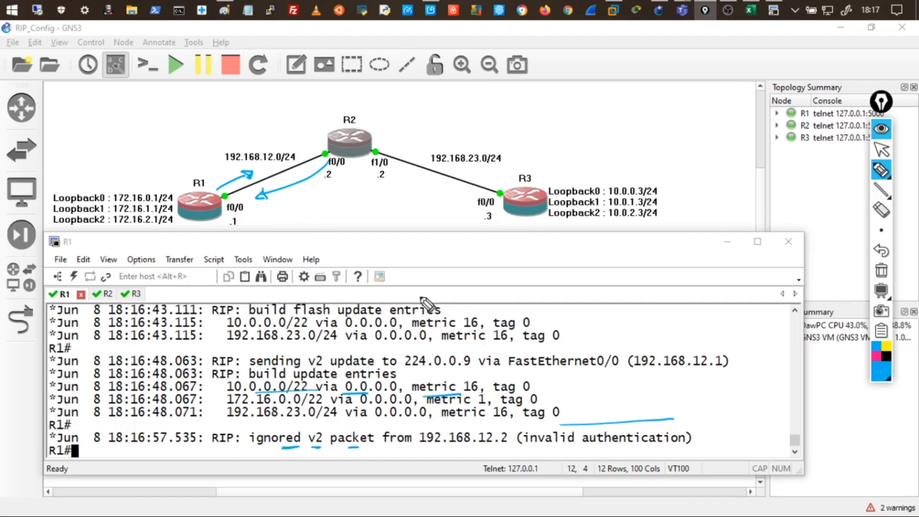
mouse_move(560, 422)
mouse_down()
mouse_move(536, 424)
mouse_move(523, 448)
mouse_move(593, 442)
mouse_up()
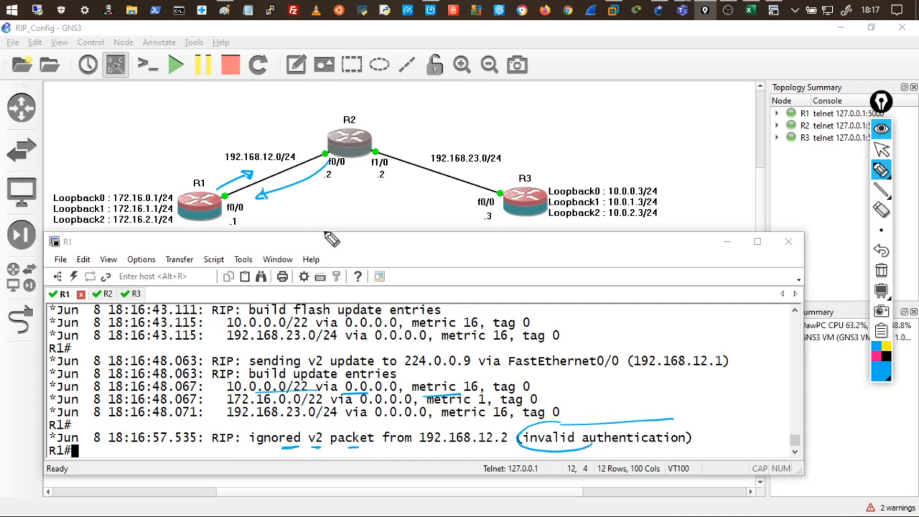
mouse_move(428, 447)
mouse_down()
mouse_move(483, 449)
mouse_move(407, 432)
mouse_move(478, 451)
mouse_move(500, 441)
mouse_up()
drag(329, 149, 328, 162)
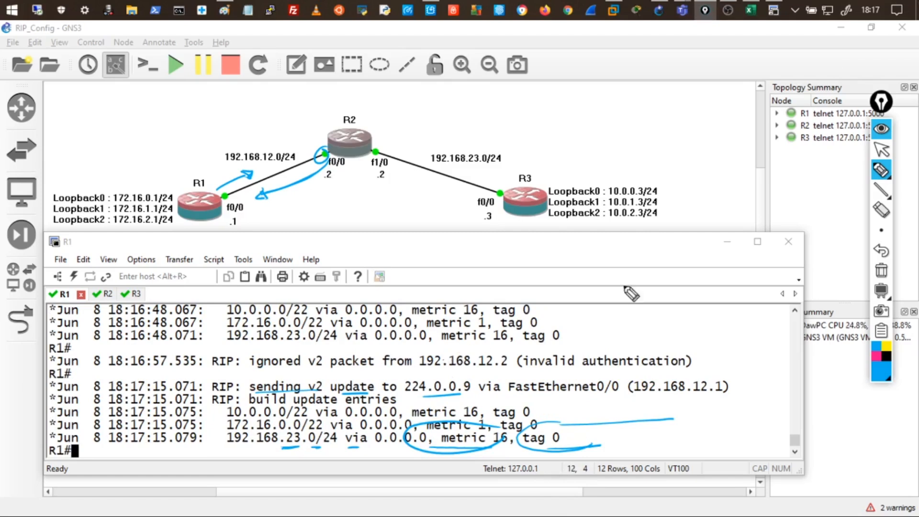
click(880, 134)
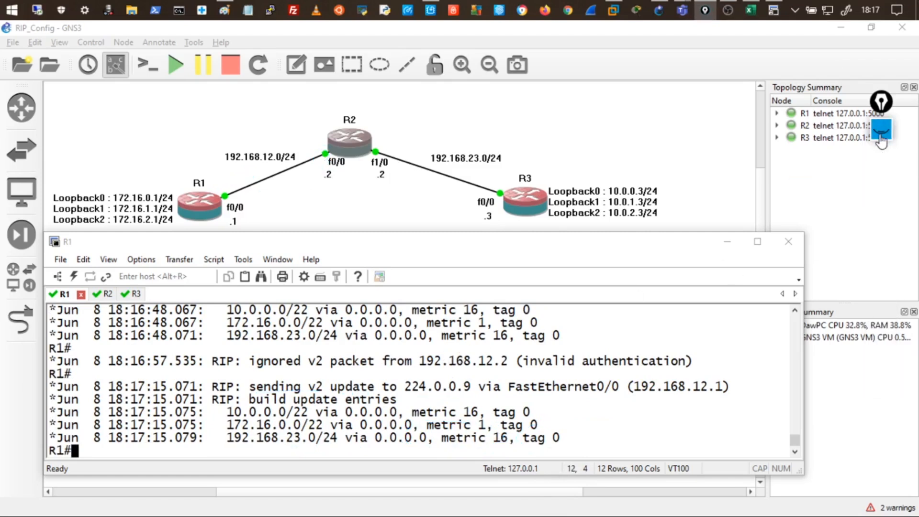
Put R2 into global configuration mode with 'conf t'.
click(106, 294)
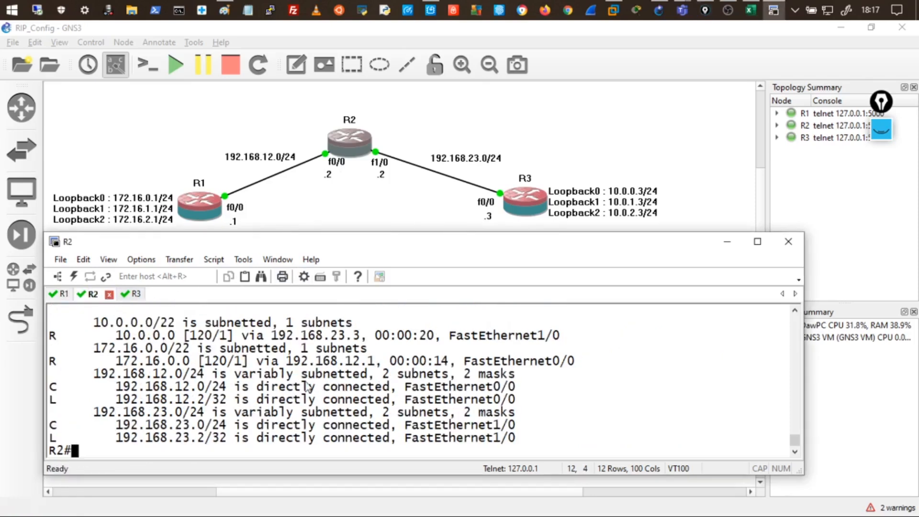
text(conf t)
key(Return)
key(Return)
key(Return)
key(Return)
key(Return)
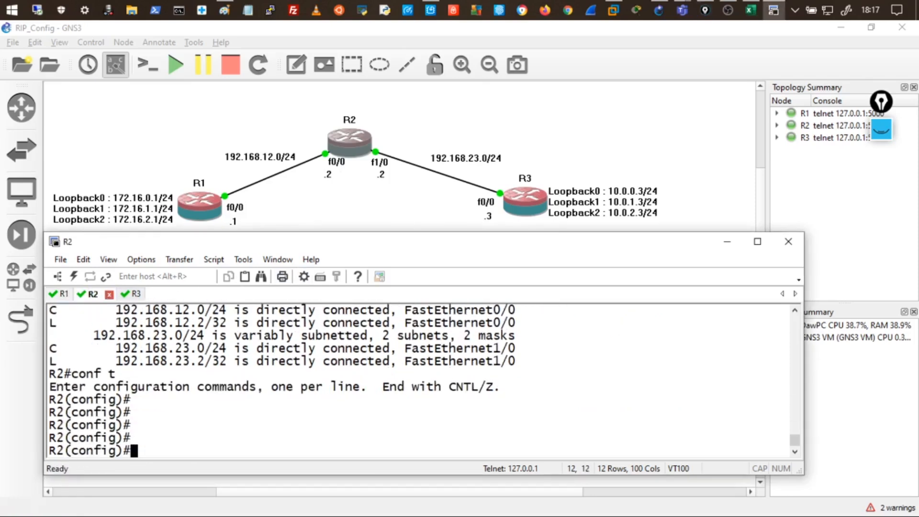
key(Return)
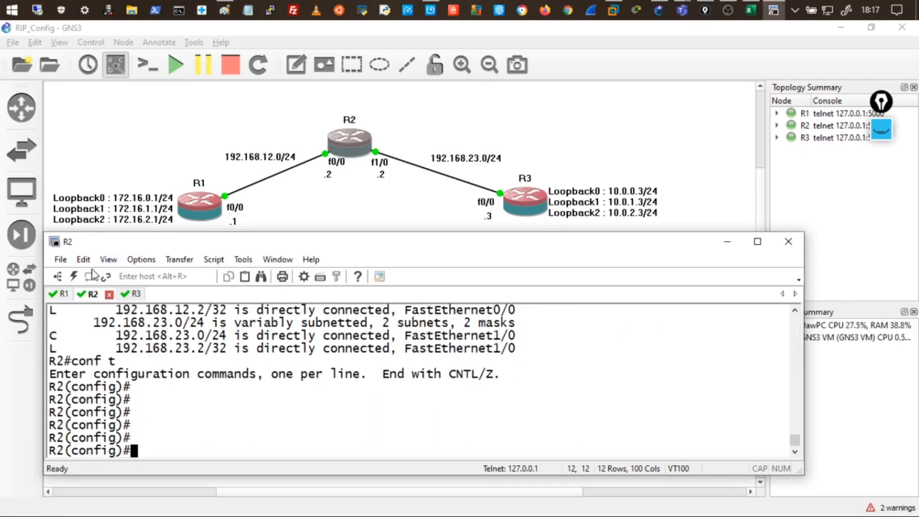
Turn off all debugging on R1 with 'u all'.
click(67, 296)
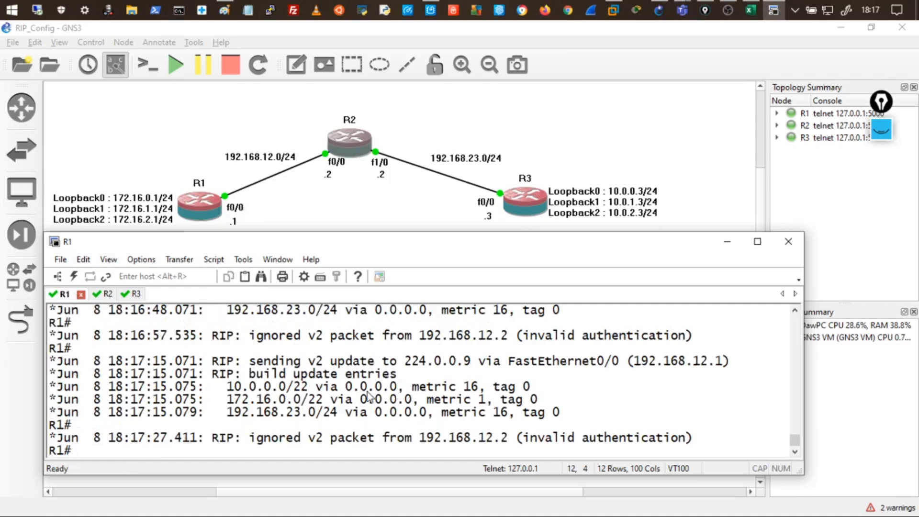
text(u d)
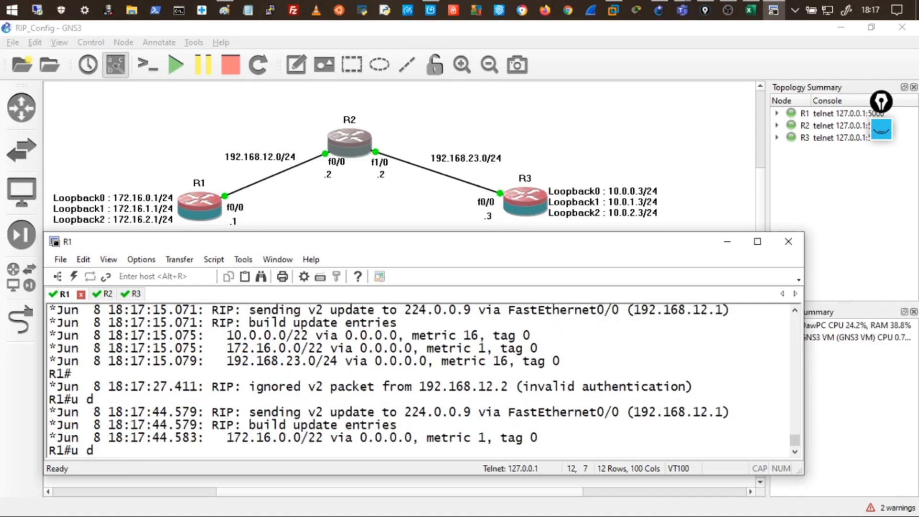
text(all)
key(Return)
key(Return)
key(Return)
key(Return)
key(Return)
key(Return)
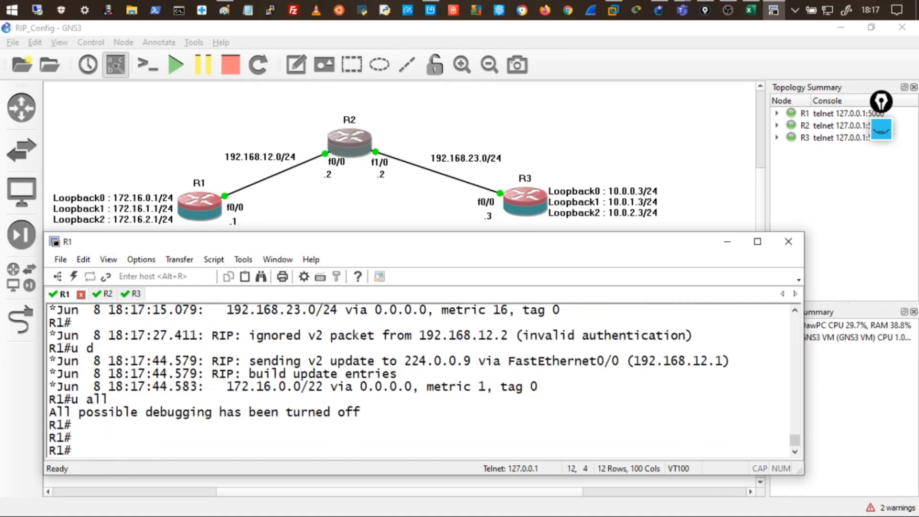
Page through R1's 'show running-config' output to reach the key chain TRI block.
text(show )
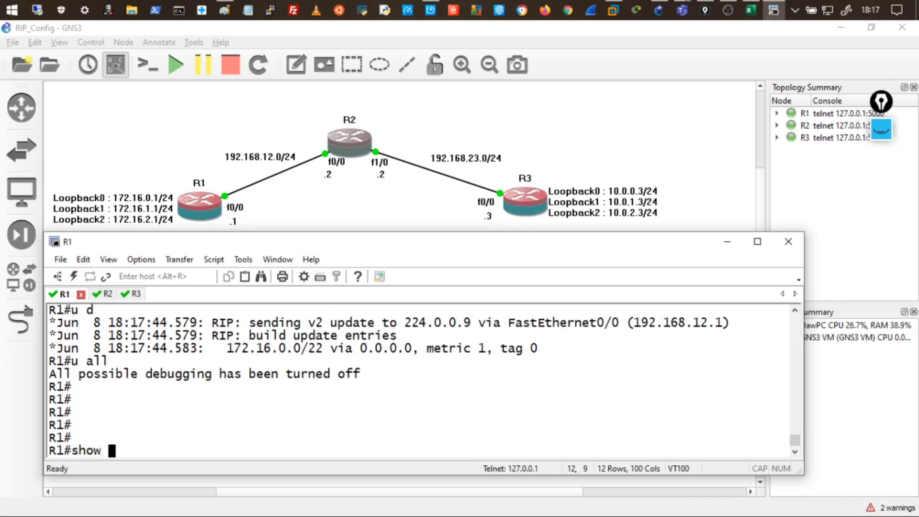
text(ip)
key(BackSpace)
key(BackSpace)
text(running-config)
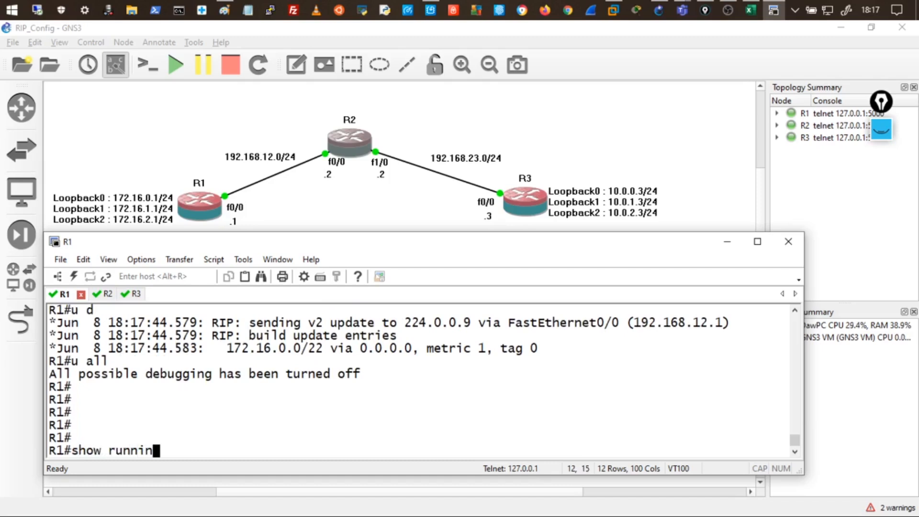
key(Tab)
key(Return)
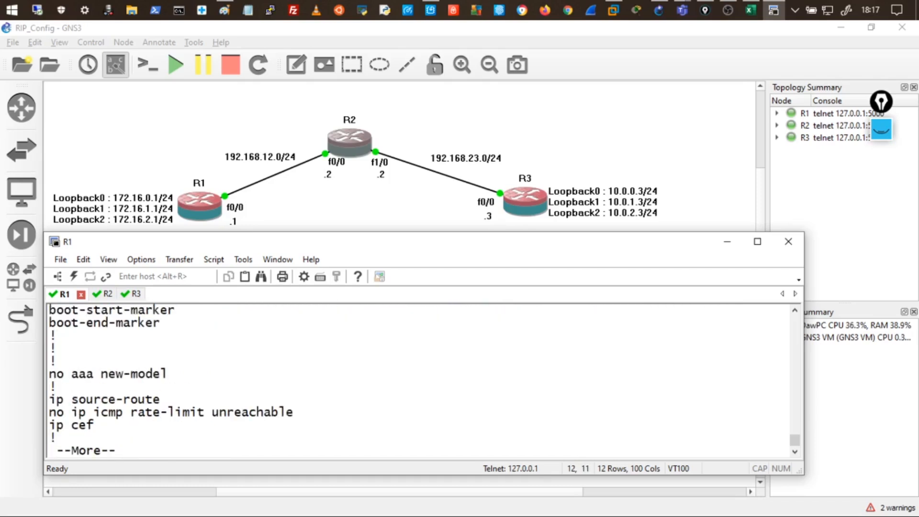
key(space)
key(space)
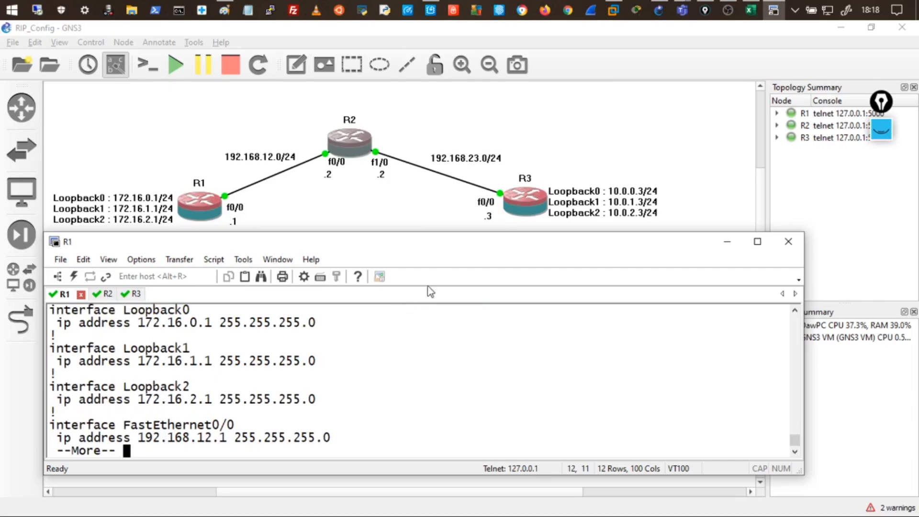
double_click(434, 242)
key(space)
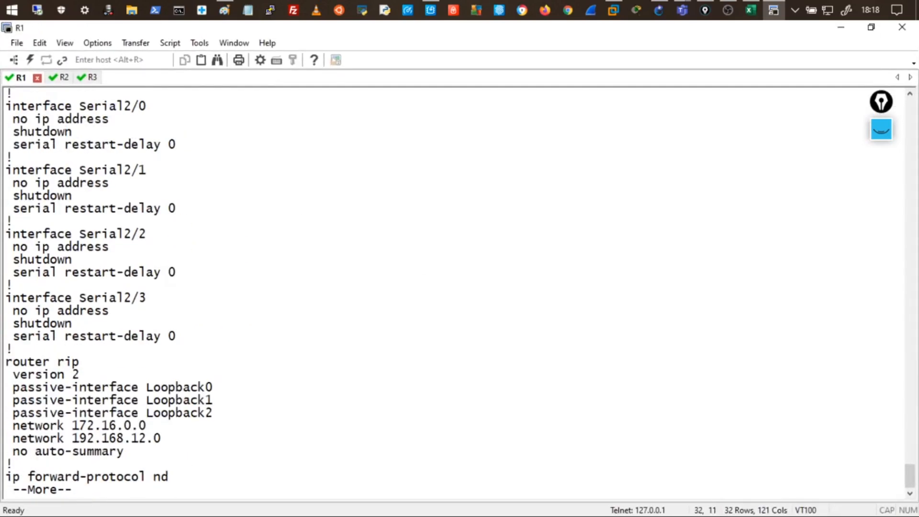
key(space)
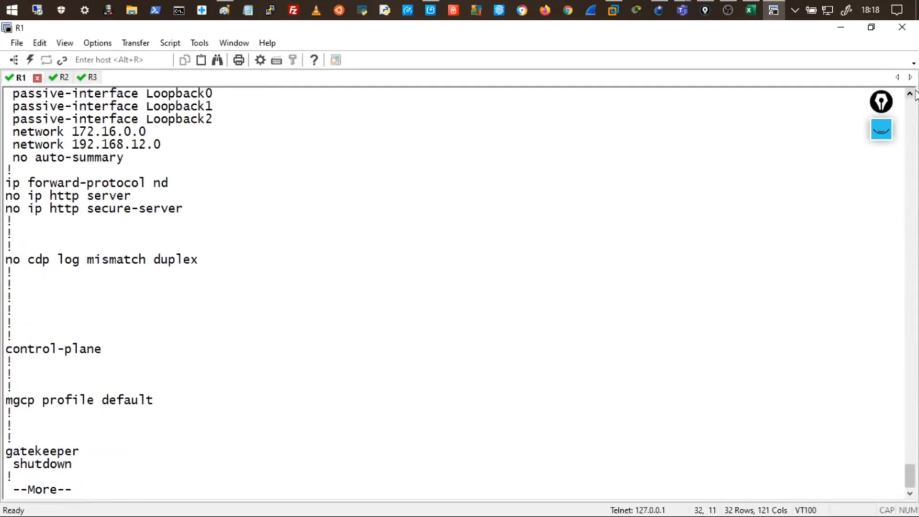
click(912, 93)
drag(913, 92, 913, 98)
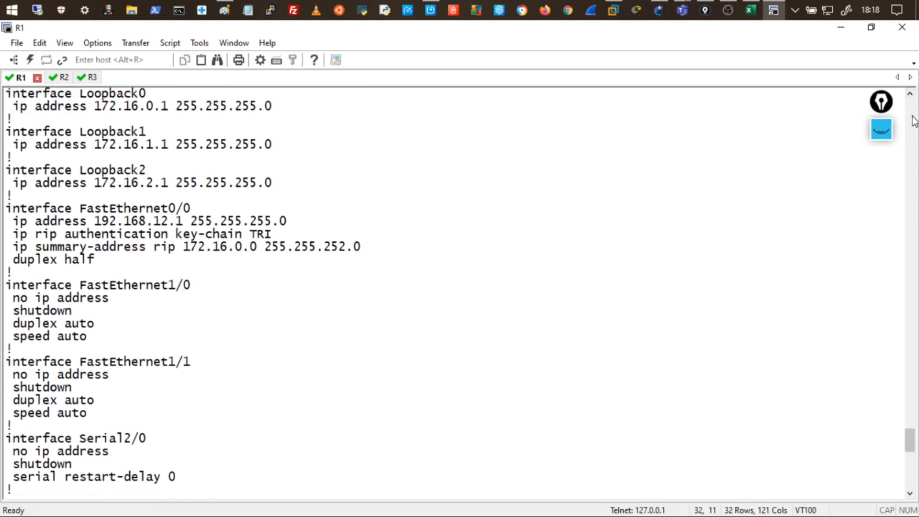
drag(913, 98, 912, 97)
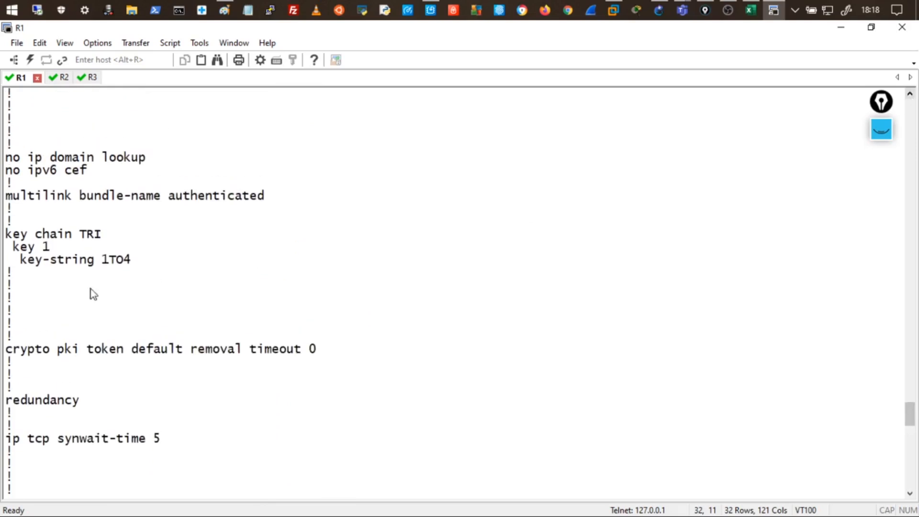
Copy R1's key chain TRI configuration lines to the clipboard.
drag(7, 239, 134, 261)
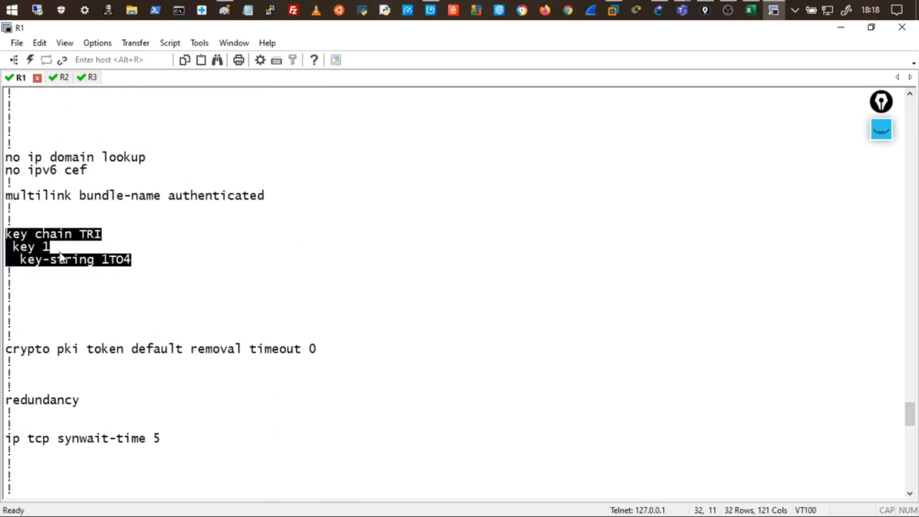
right_click(39, 249)
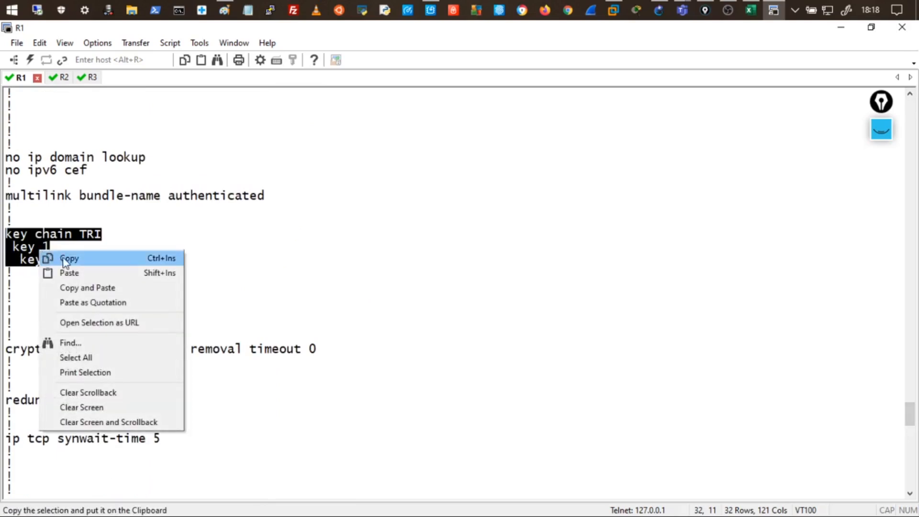
click(66, 259)
click(65, 78)
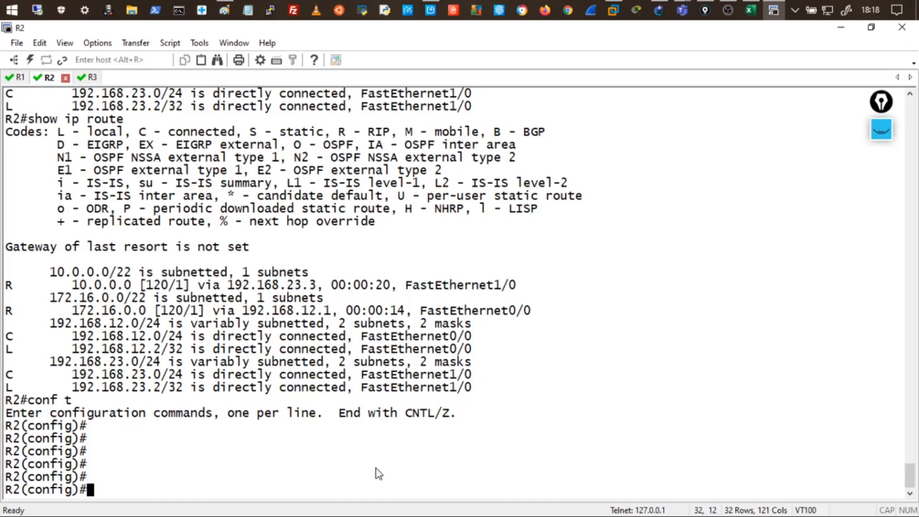
right_click(292, 448)
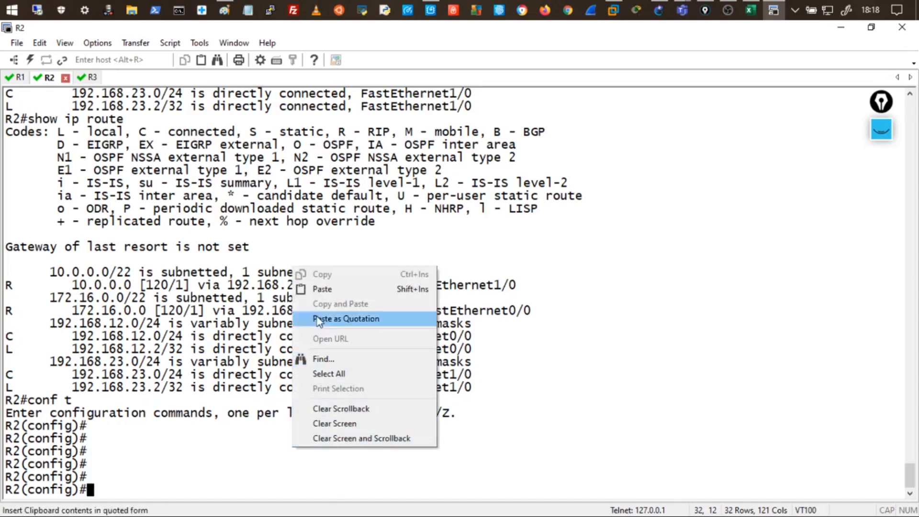
click(317, 289)
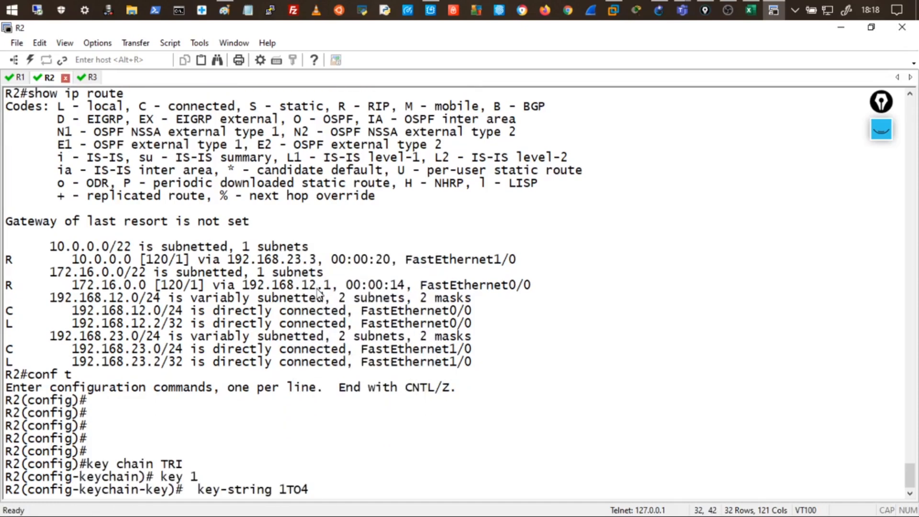
key(Return)
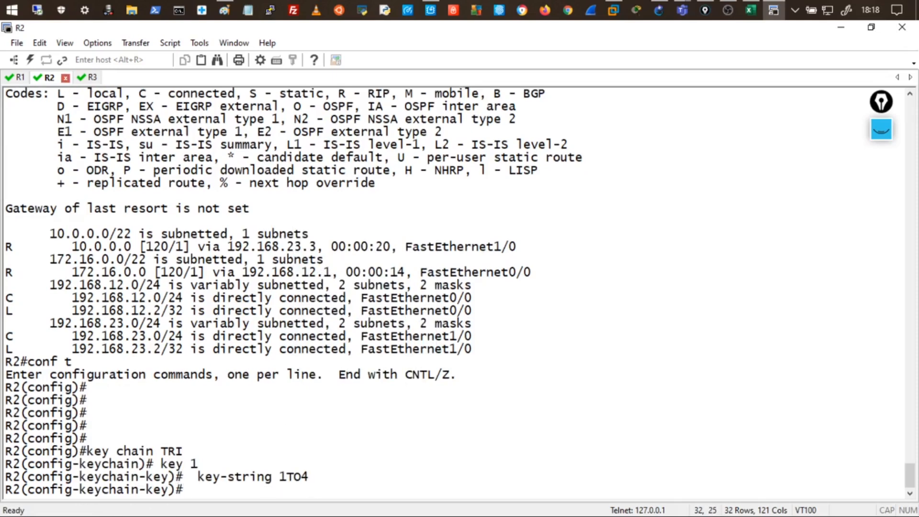
Annotate the key chain name TRI and key number 1, adding notes on key and AS.
click(881, 129)
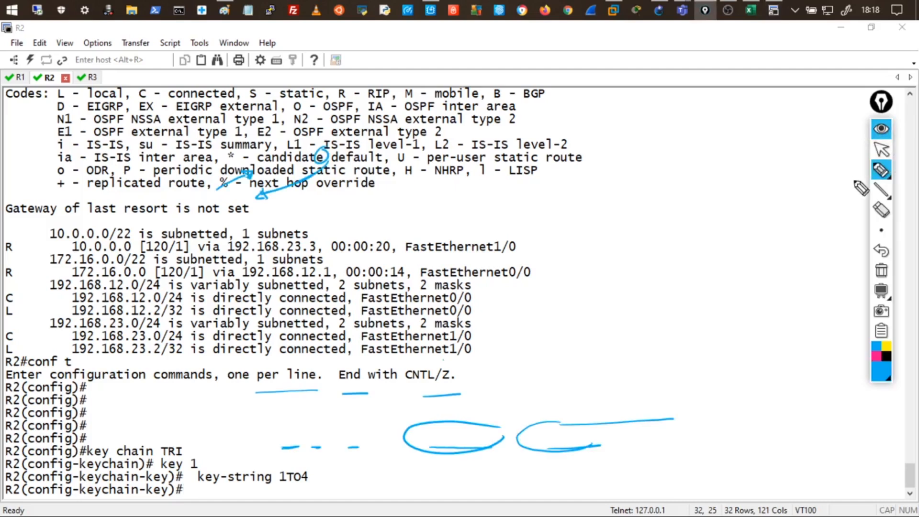
click(882, 277)
mouse_move(176, 443)
mouse_down()
mouse_move(159, 446)
mouse_move(184, 450)
mouse_move(194, 437)
mouse_up()
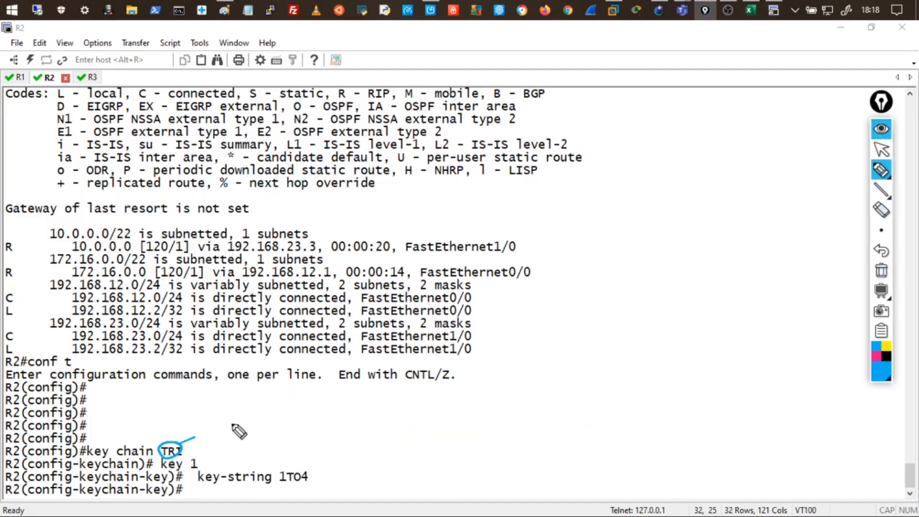
mouse_move(231, 409)
mouse_down()
mouse_move(264, 421)
mouse_move(312, 402)
mouse_move(441, 400)
mouse_move(495, 380)
mouse_up()
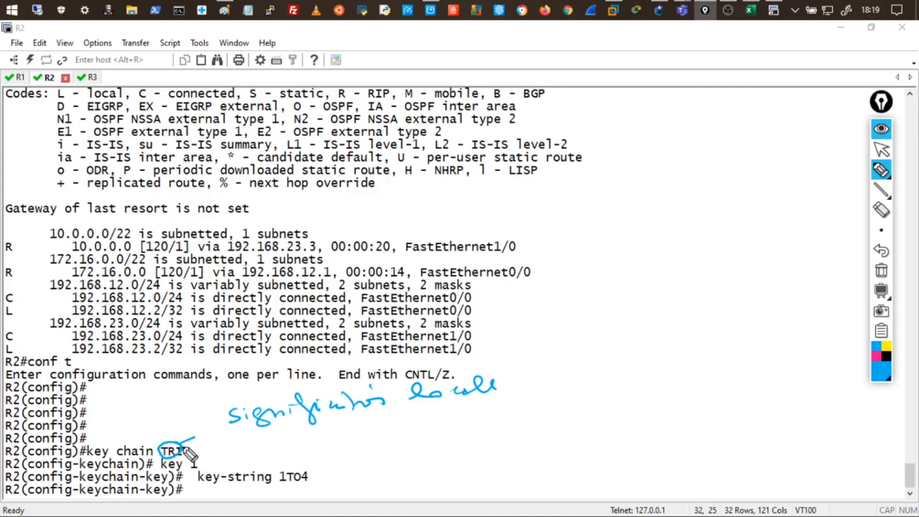
mouse_move(197, 457)
mouse_down()
mouse_move(201, 477)
mouse_move(204, 461)
mouse_up()
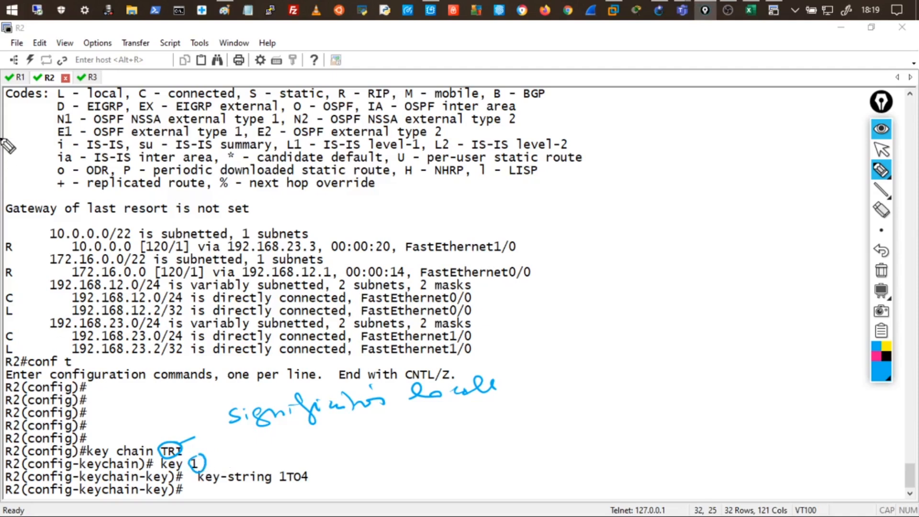
drag(20, 119, 48, 115)
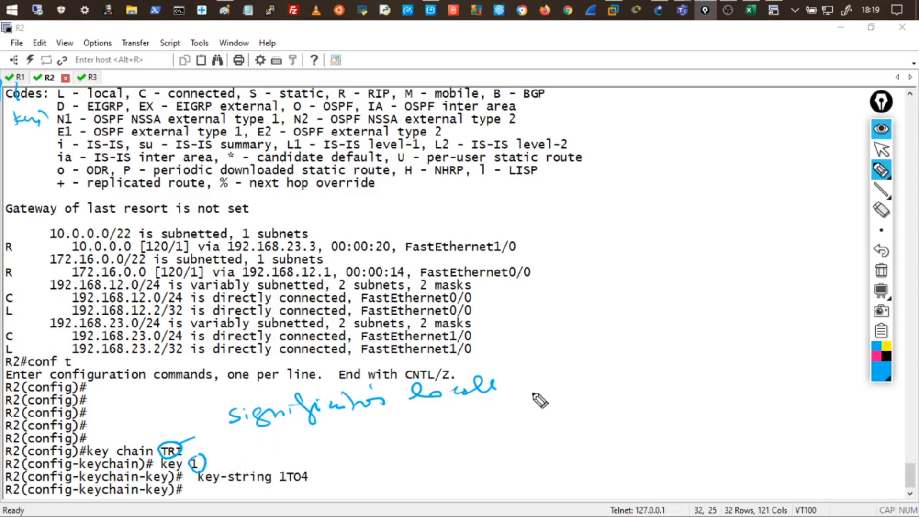
mouse_move(585, 356)
mouse_down()
mouse_move(622, 352)
mouse_move(652, 327)
mouse_up()
drag(610, 374, 659, 360)
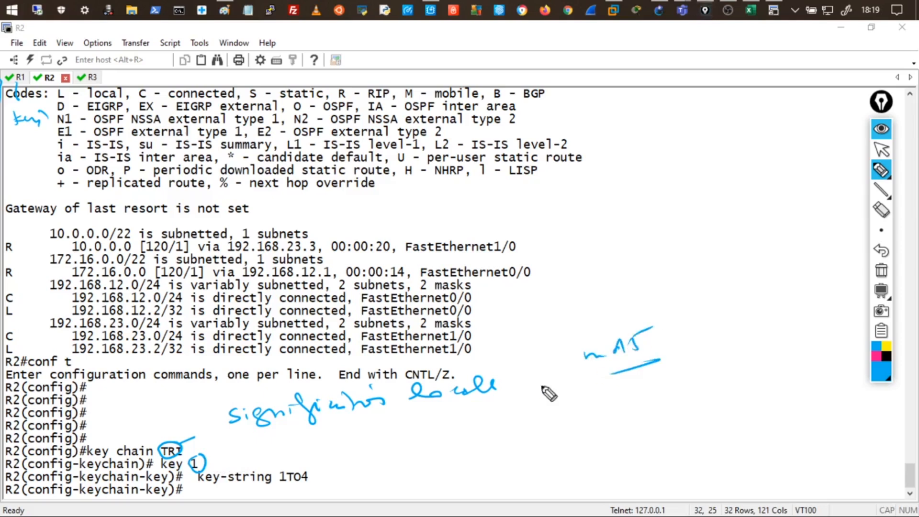
drag(200, 462, 202, 467)
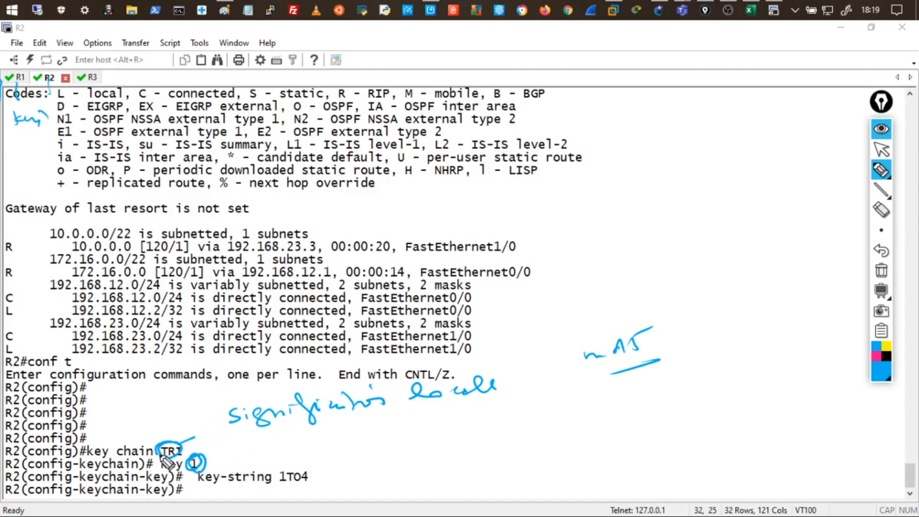
drag(257, 435, 370, 420)
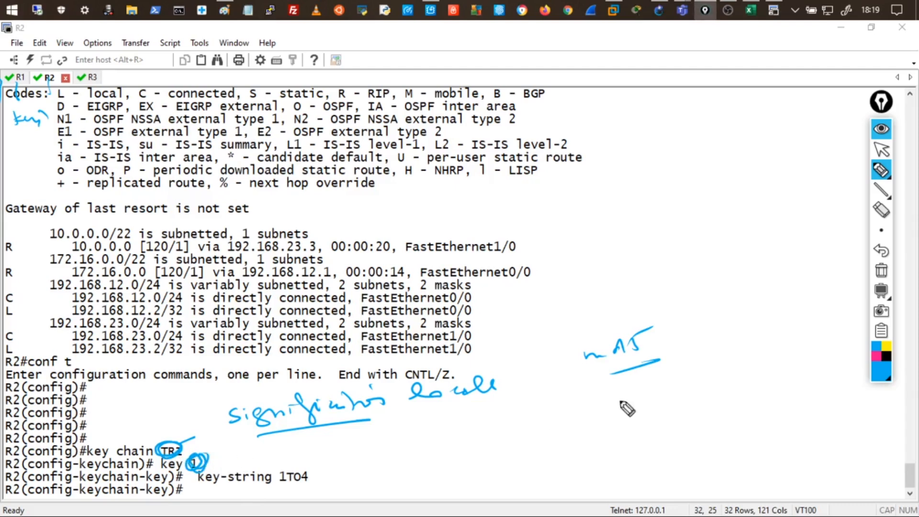
Clear the annotations and copy R1's 'ip rip authentication key-chain TRI' line.
click(879, 280)
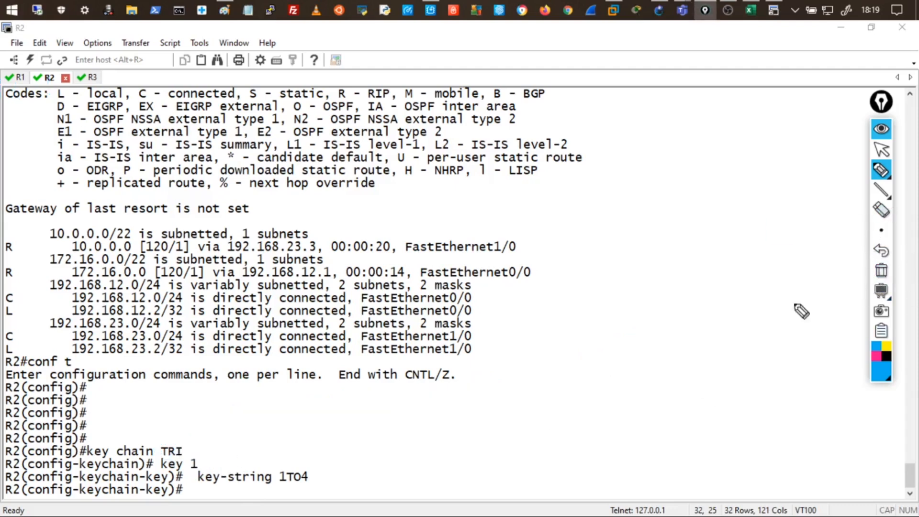
click(881, 130)
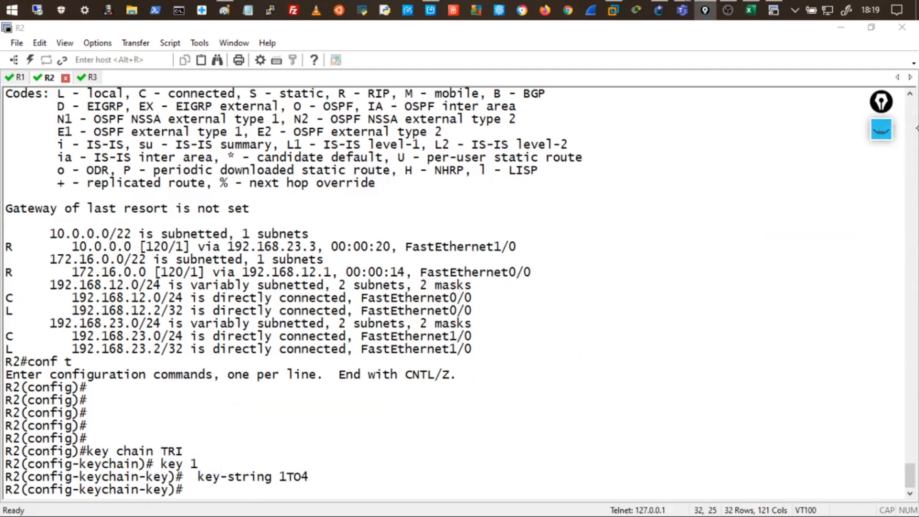
click(257, 323)
click(14, 77)
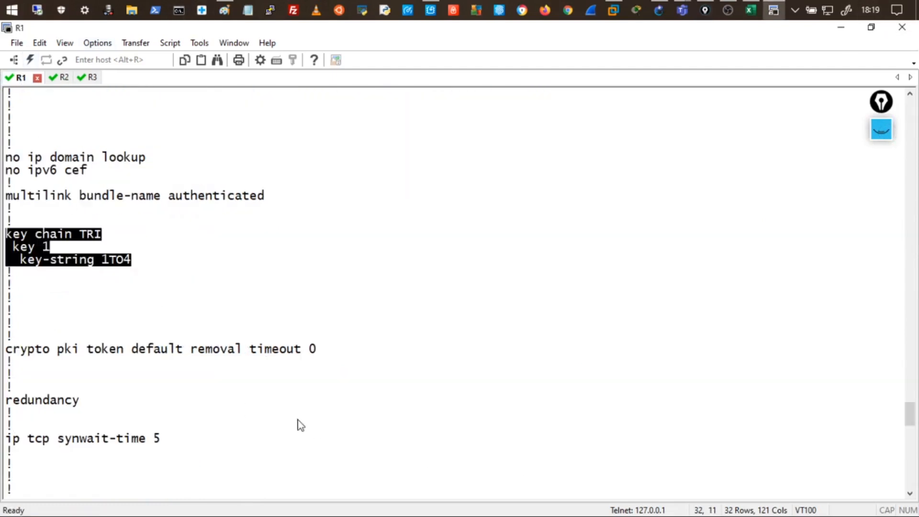
click(909, 493)
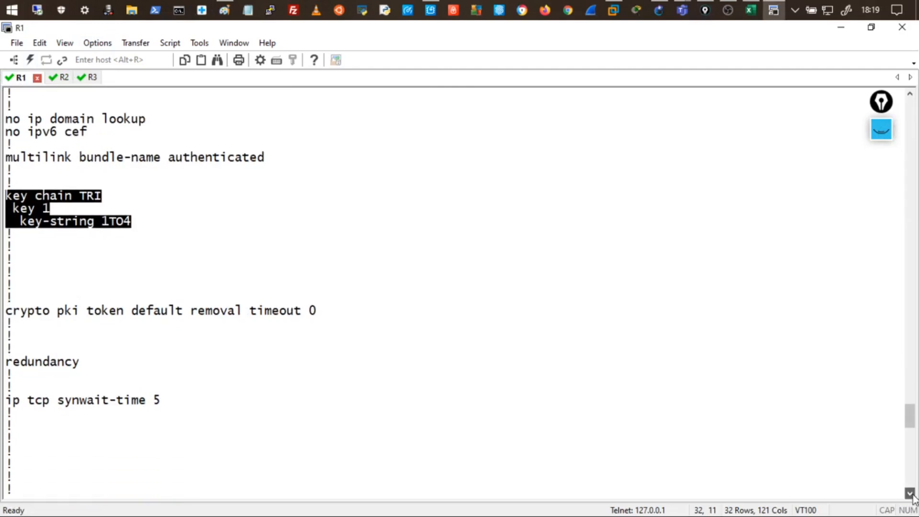
scroll(908, 493, down, 6)
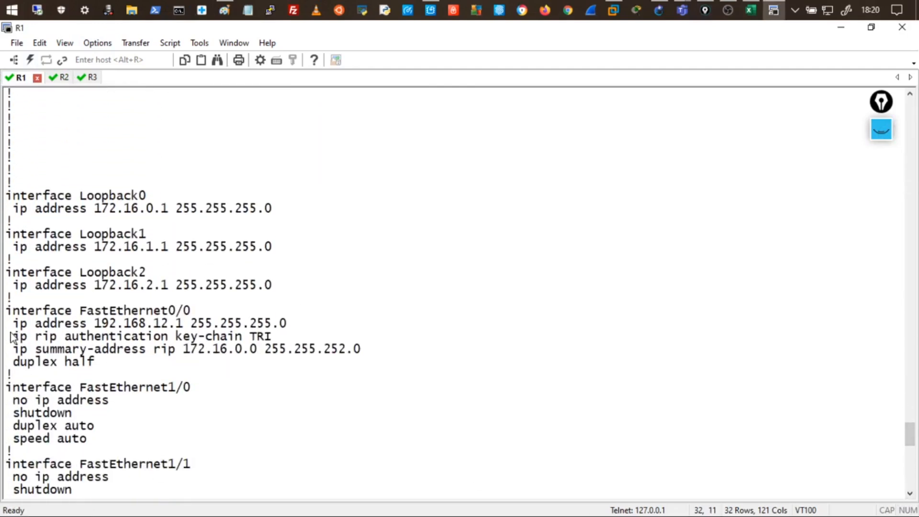
drag(11, 337, 273, 338)
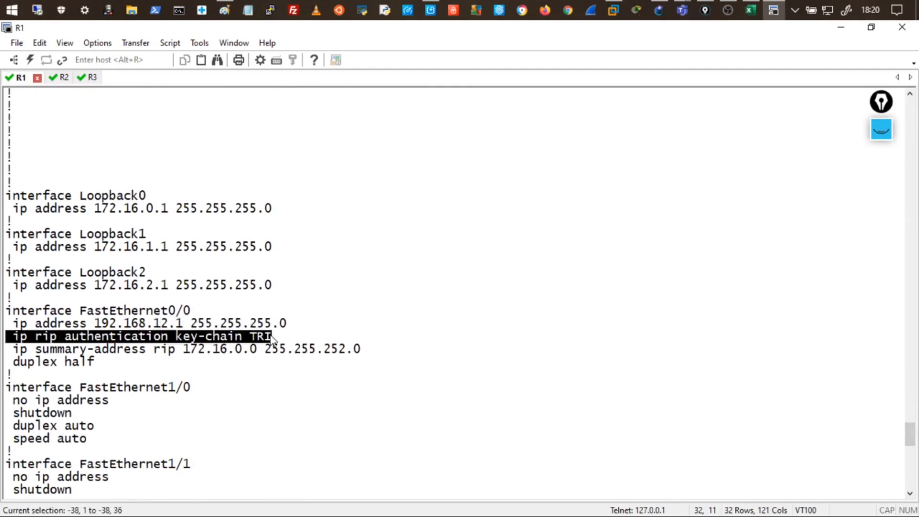
right_click(266, 337)
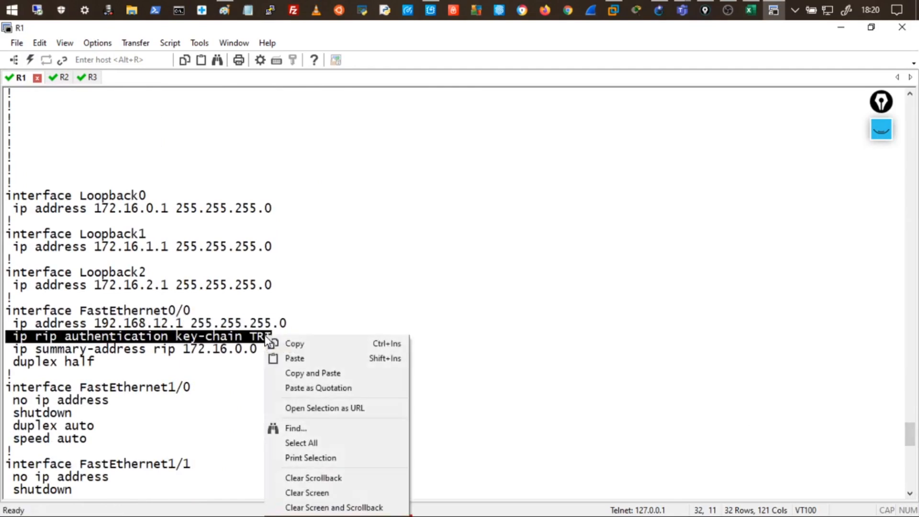
click(293, 345)
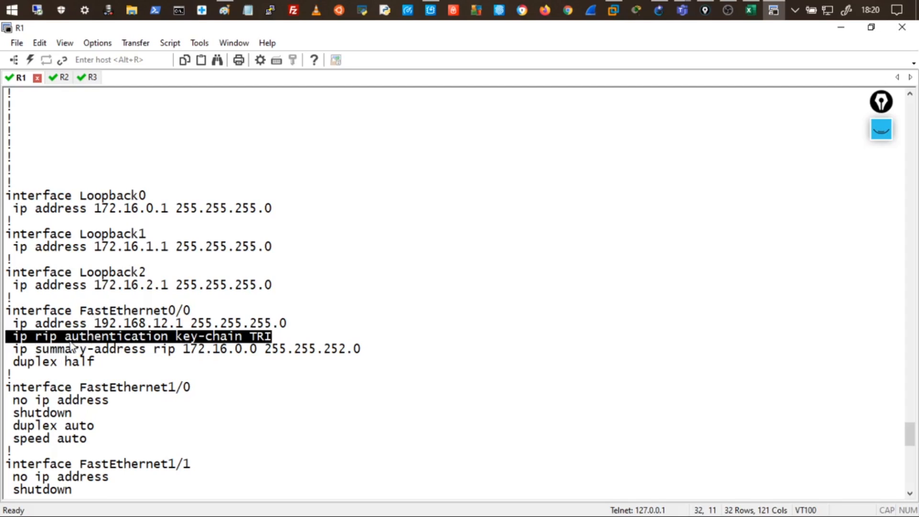
On R2, enter interface f0/0 and paste 'ip rip authentication key-chain TRI'.
click(60, 77)
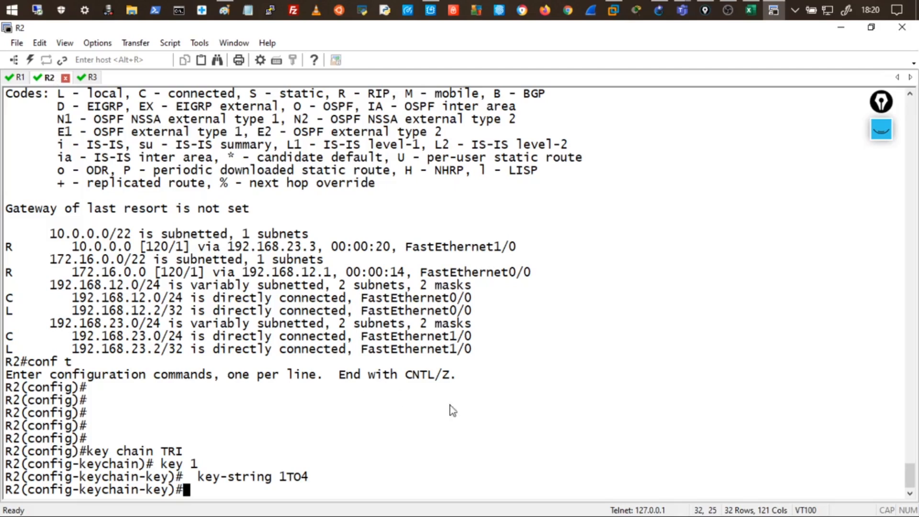
text(exit)
key(Return)
key(Return)
key(Return)
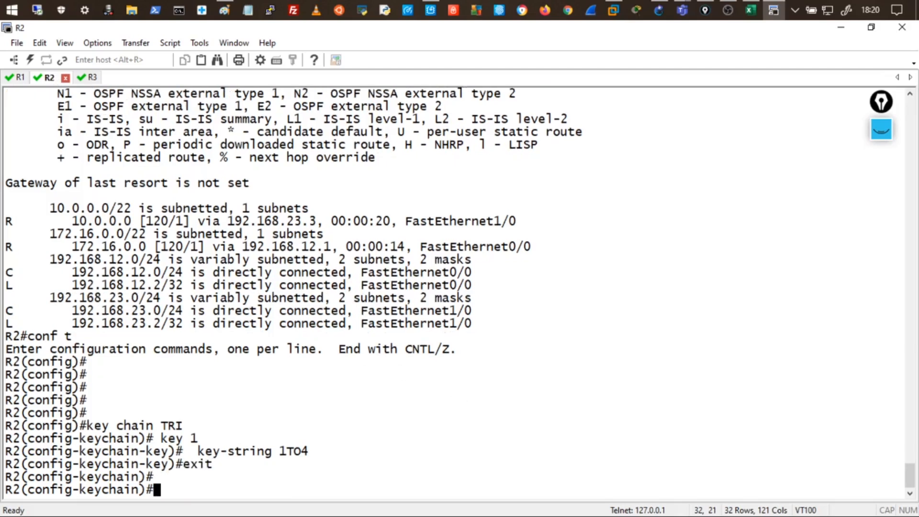
text(exit)
key(Return)
key(Return)
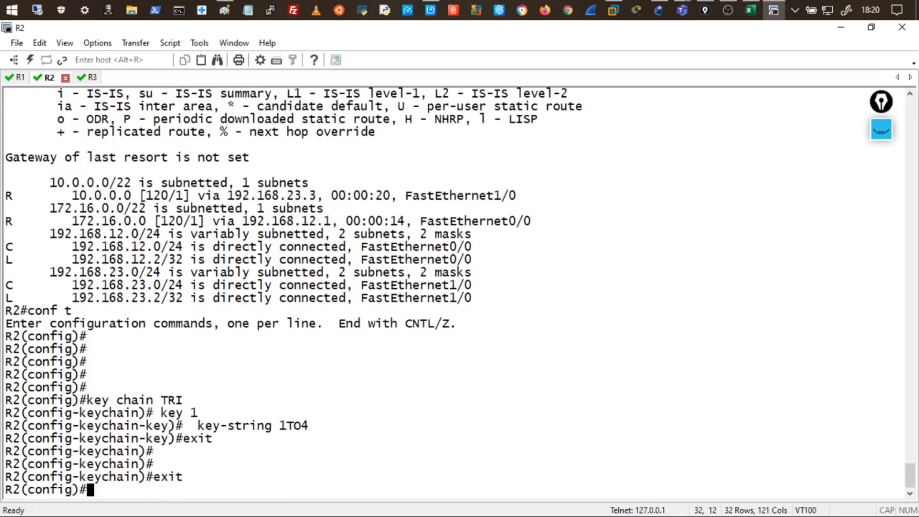
text(int)
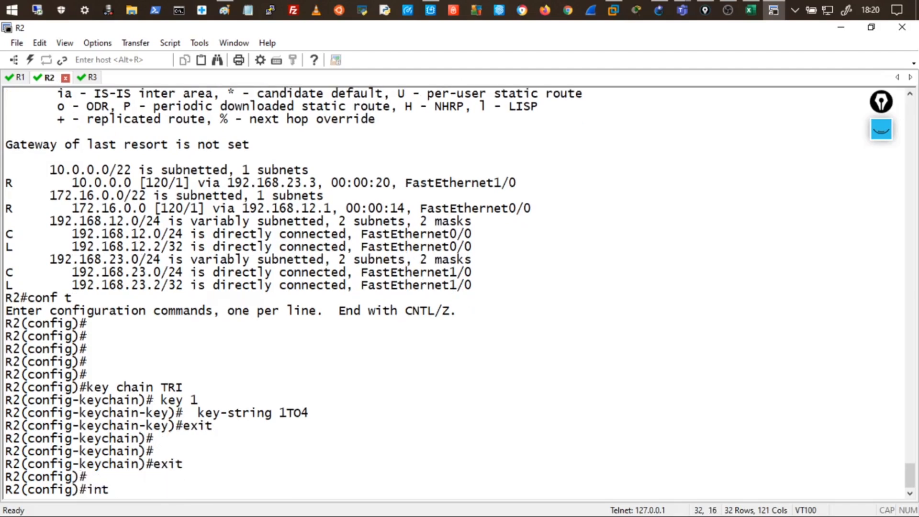
double_click(516, 24)
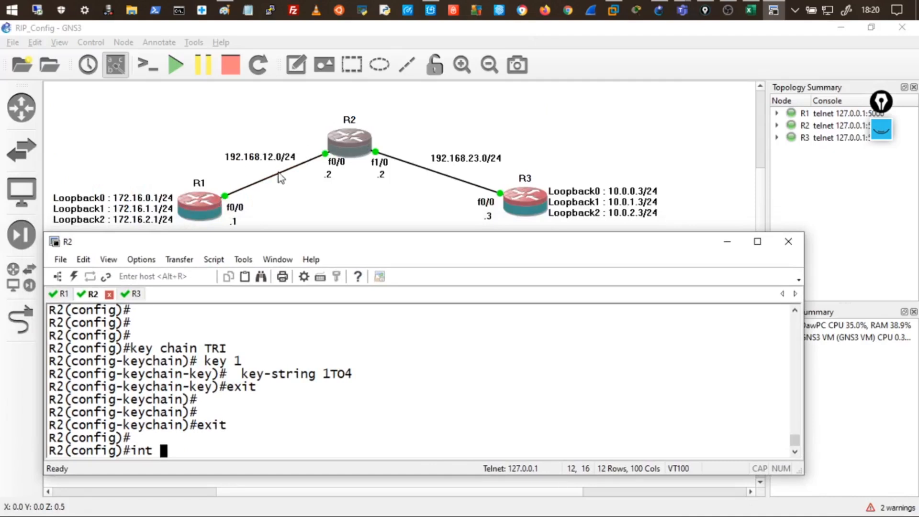
text(f)
text(0/0)
key(Return)
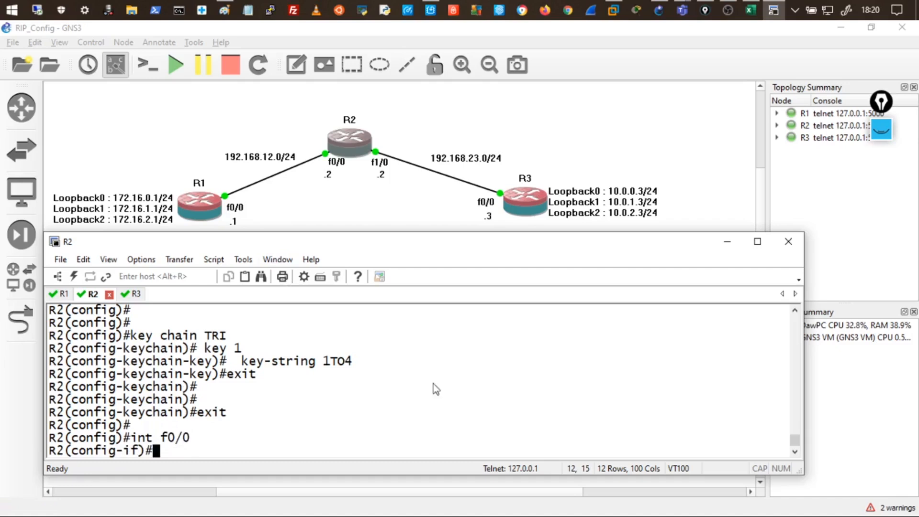
right_click(385, 454)
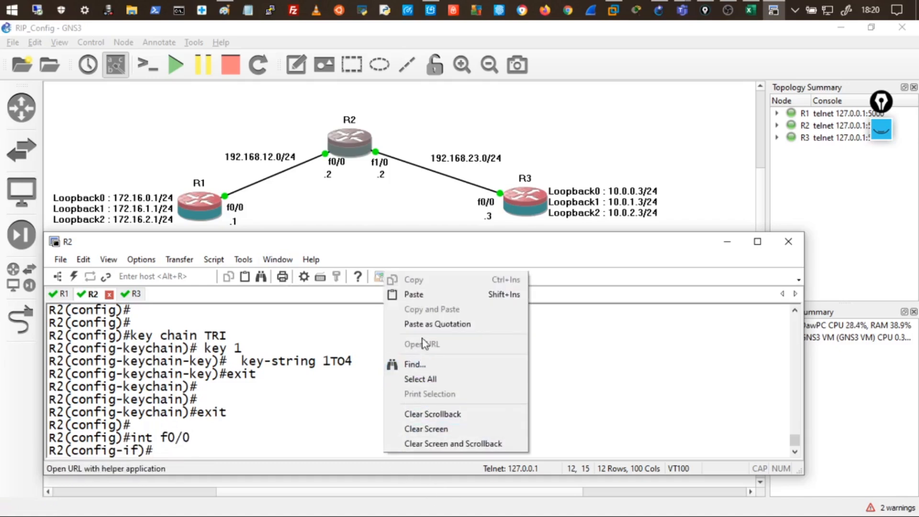
click(423, 293)
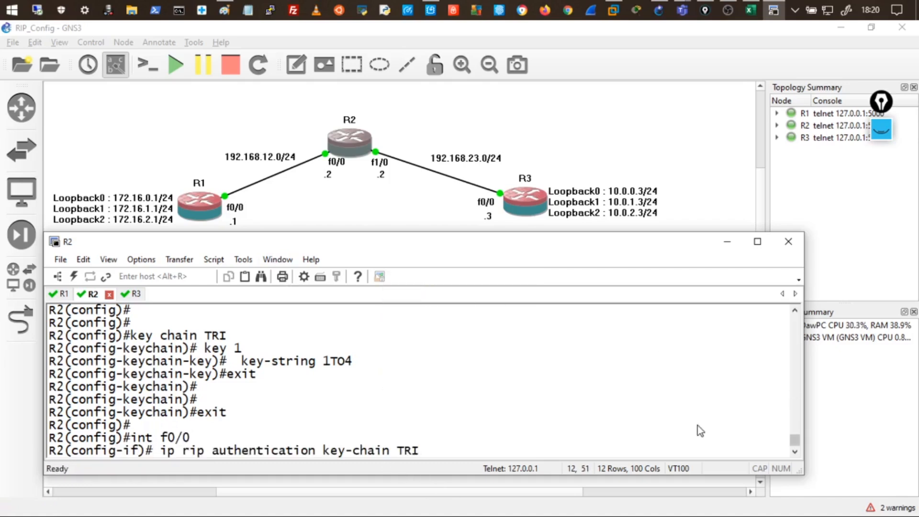
key(Return)
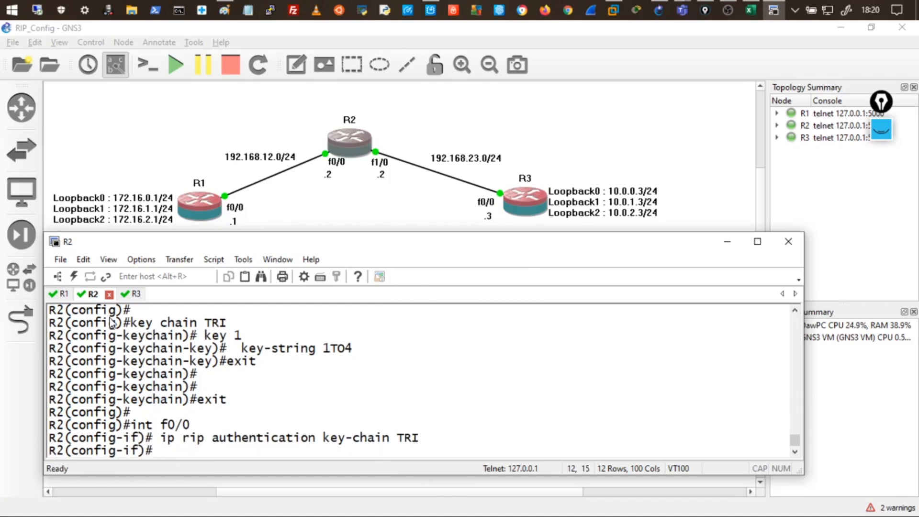
Rerun 'debug ip rip' on R1 and mark the accepted text-authenticated updates from 192.168.12.2.
click(60, 293)
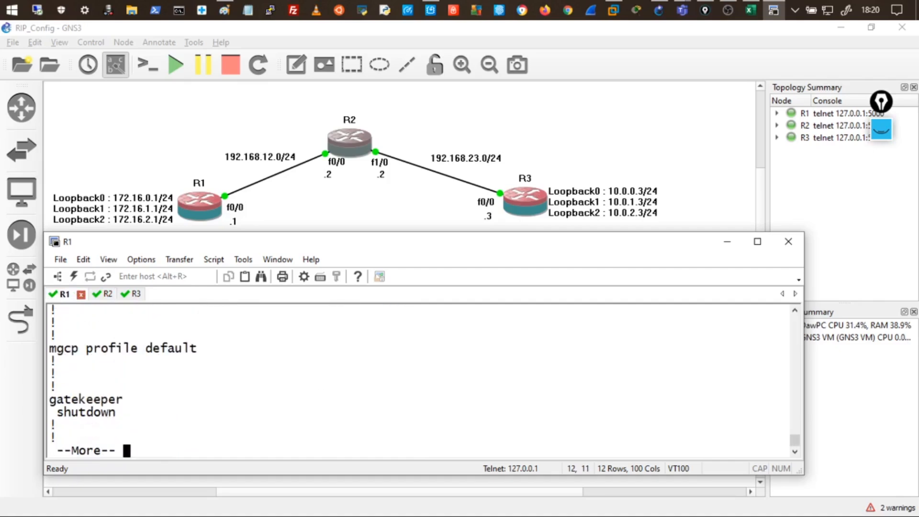
key(space)
key(Up)
key(Up)
key(Up)
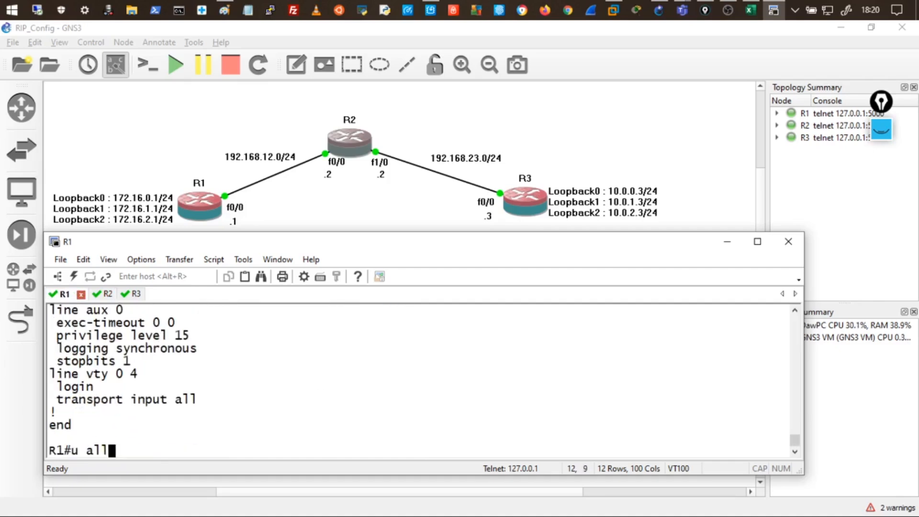
key(Return)
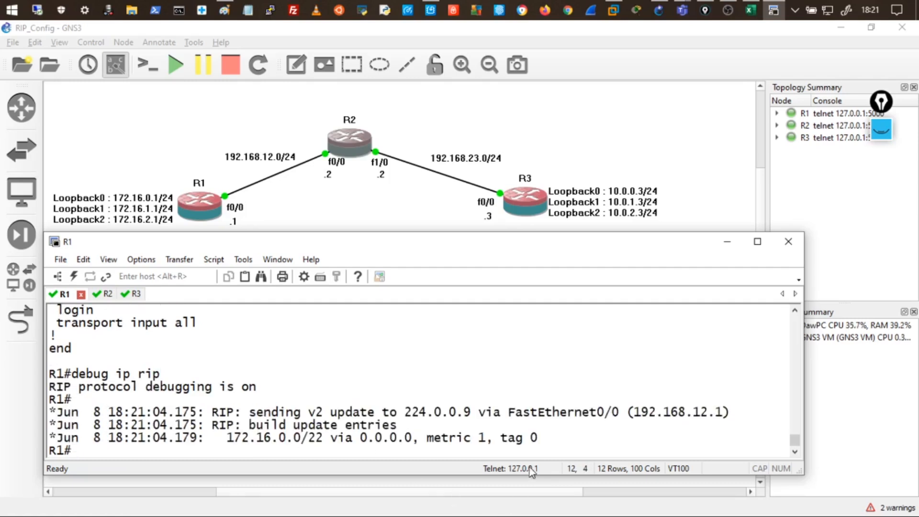
drag(264, 416, 346, 403)
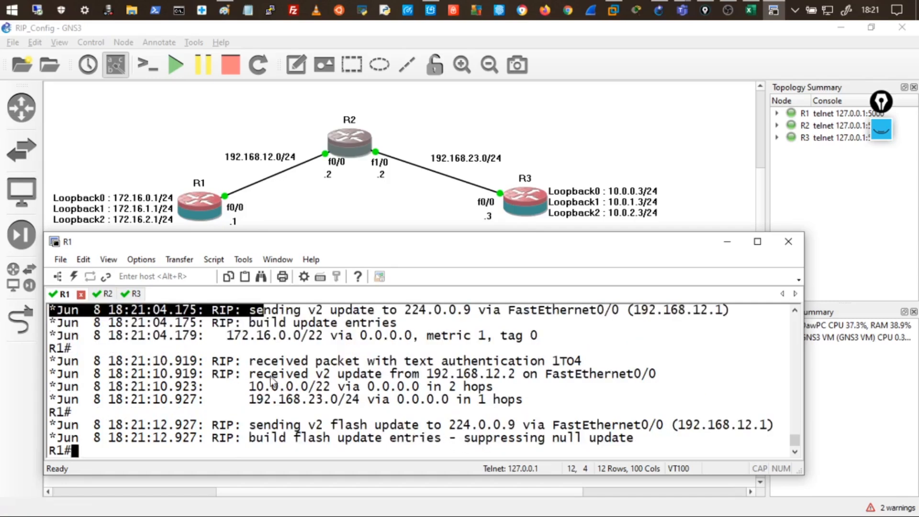
Start a Wireshark packet capture on the R1–R2 link.
right_click(292, 169)
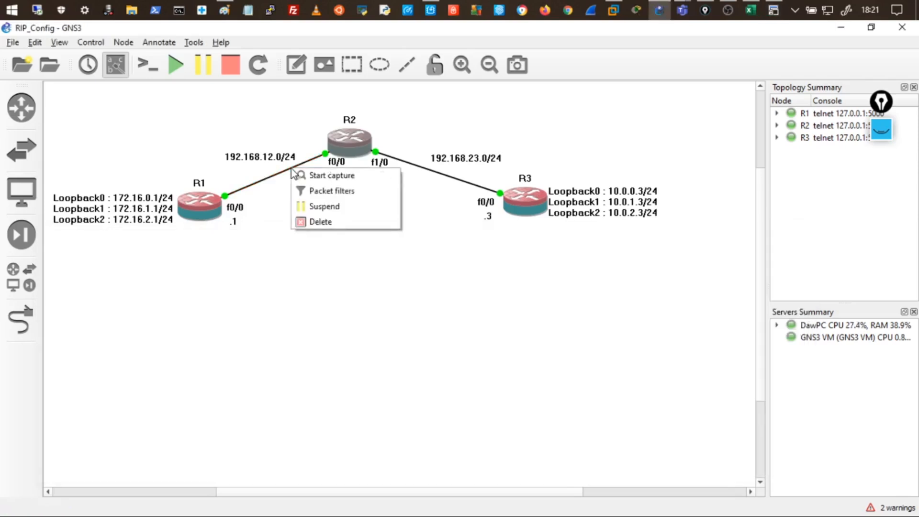
click(357, 177)
click(548, 296)
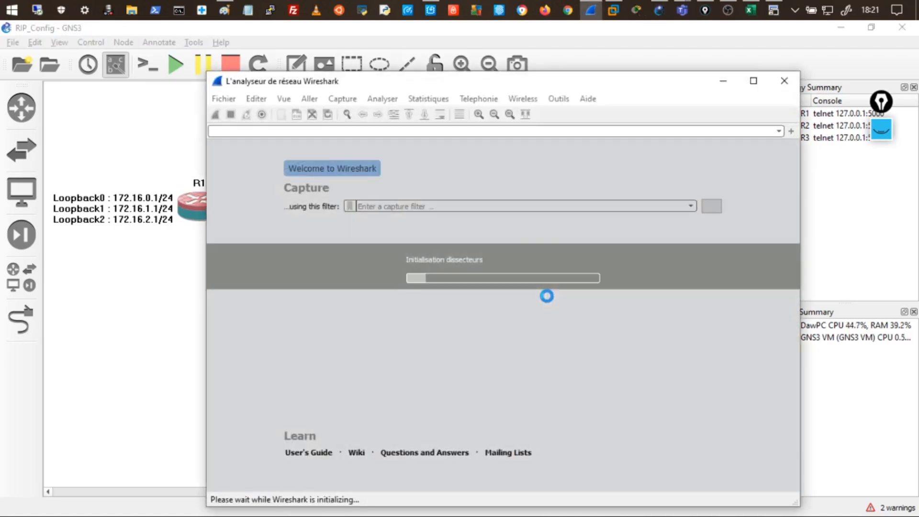
Maximize Wireshark and open packet 3, the RIPv2 Response from 192.168.12.1 to 224.0.0.9.
double_click(416, 89)
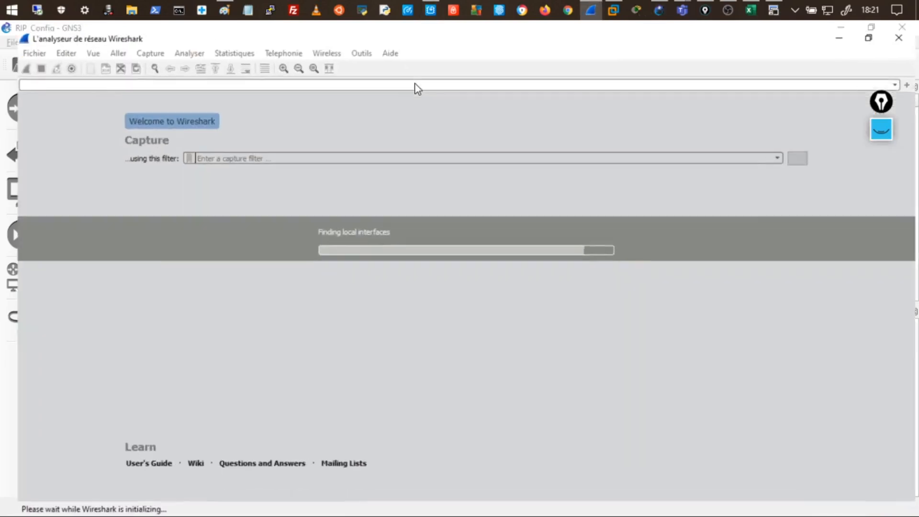
drag(433, 35, 341, 298)
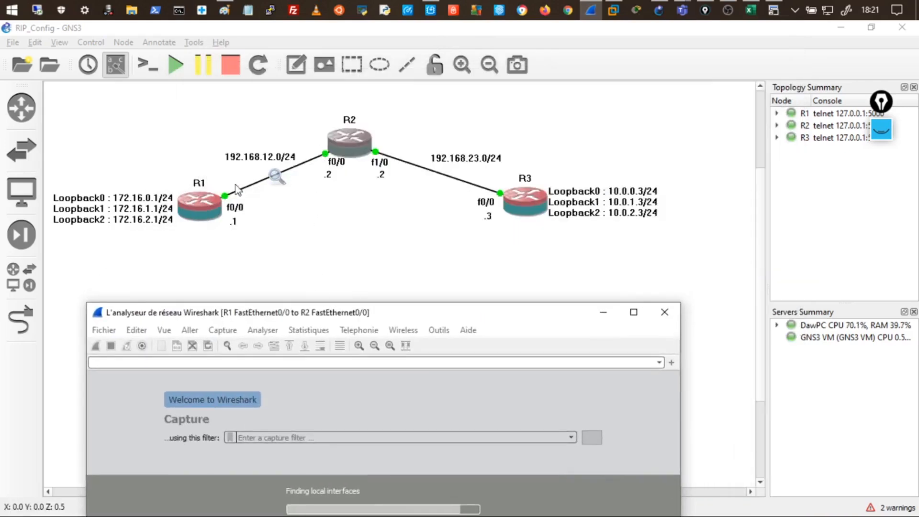
drag(328, 312, 332, 120)
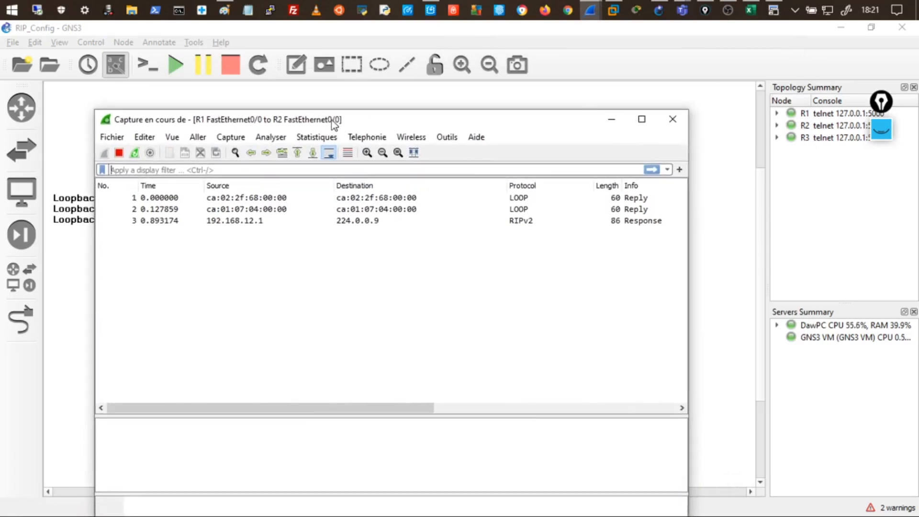
double_click(362, 120)
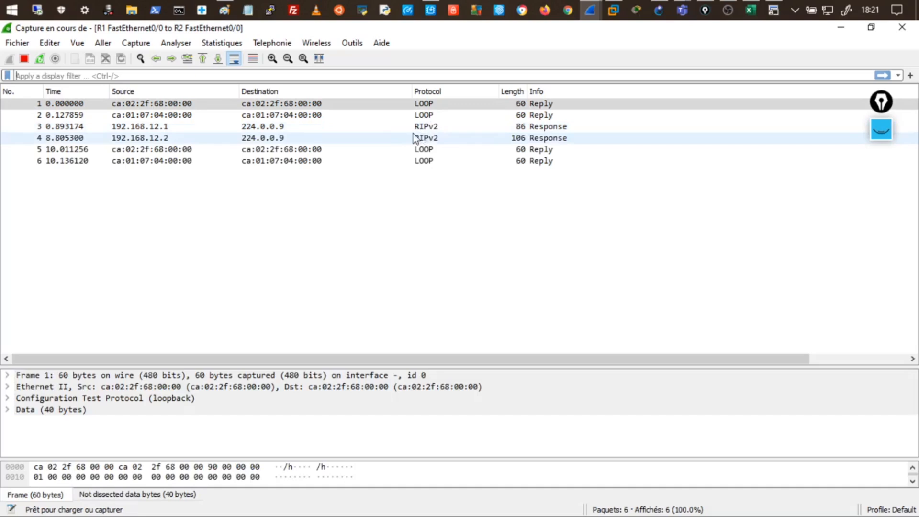
double_click(262, 127)
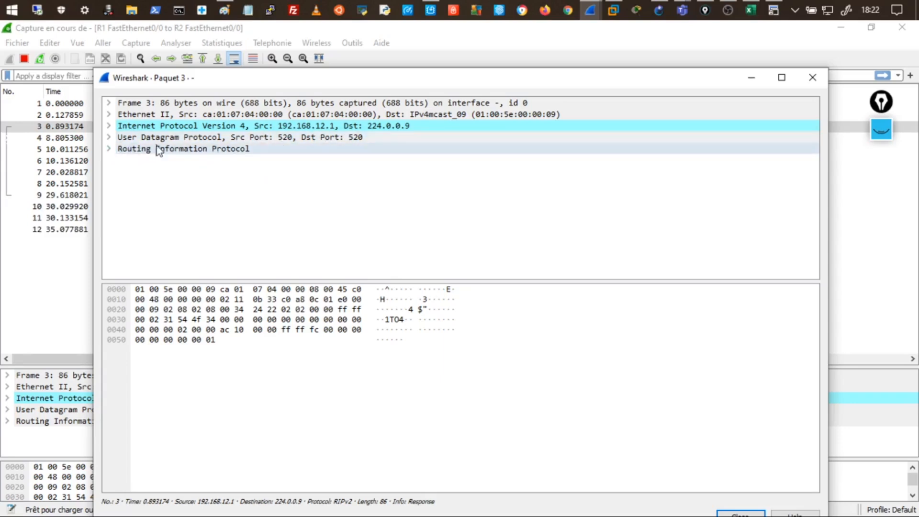
Expand RIP, its Simple Password authentication and the 172.16.0.0 entry, then highlight the password bytes.
click(110, 149)
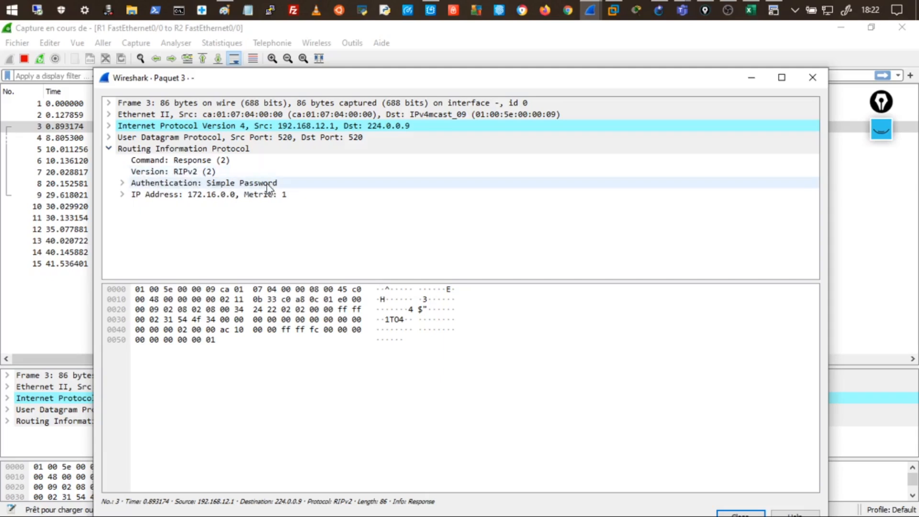
click(123, 184)
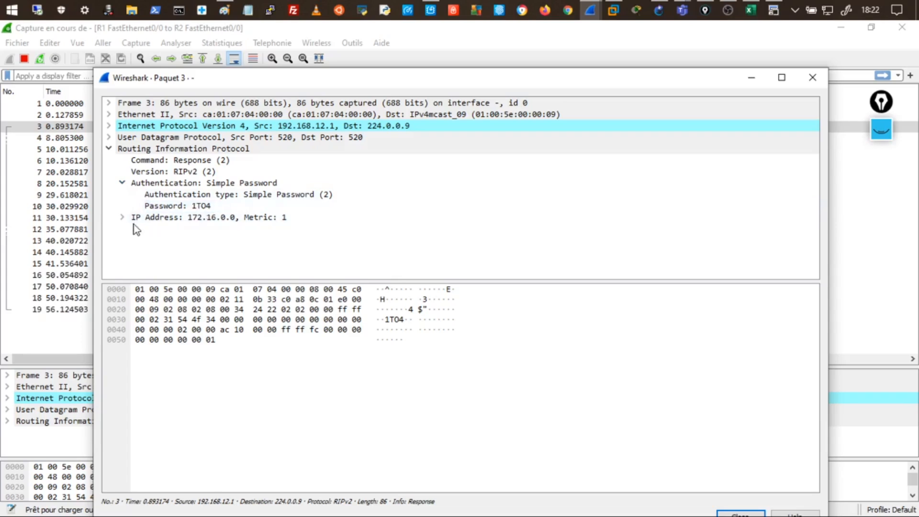
click(122, 218)
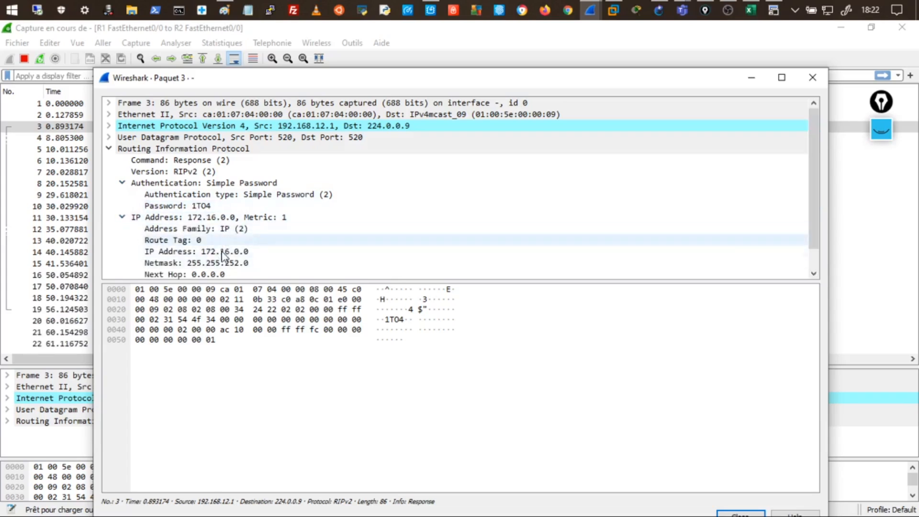
drag(225, 282, 233, 390)
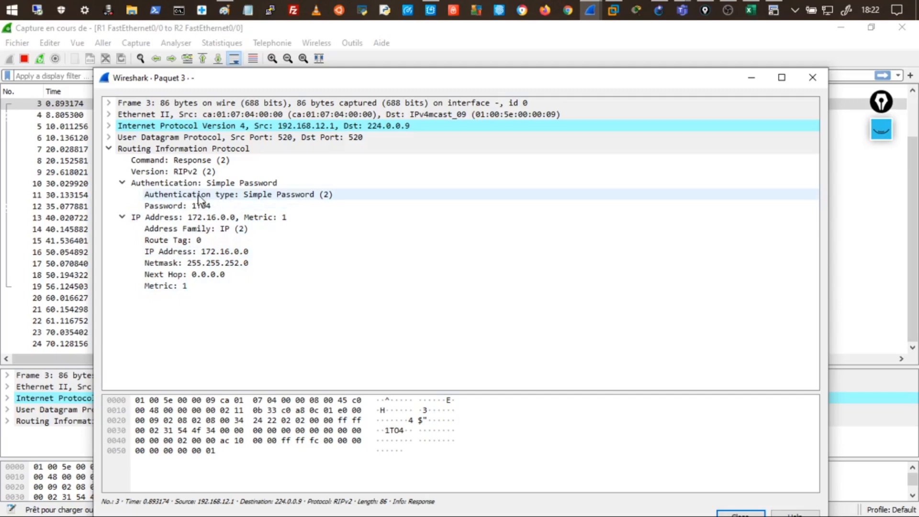
click(225, 207)
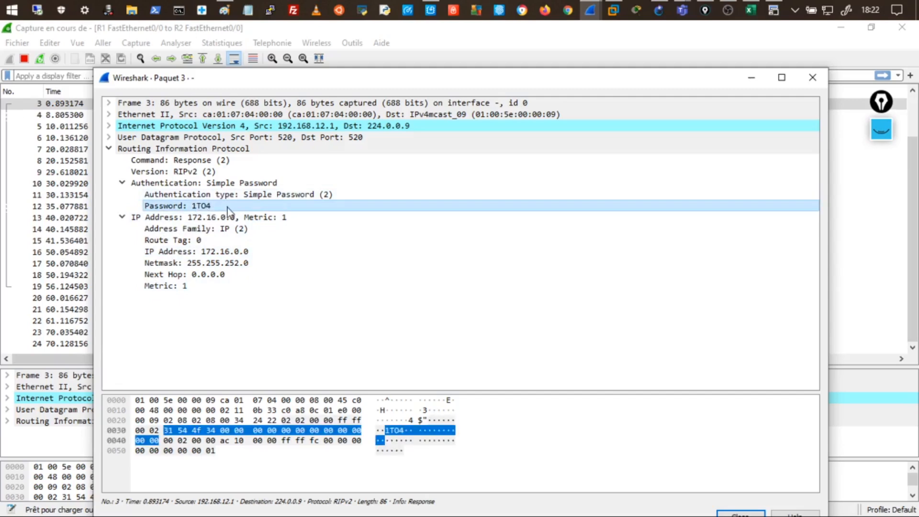
Minimize the main capture window and move the packet window over the topology.
drag(258, 78, 253, 327)
click(841, 28)
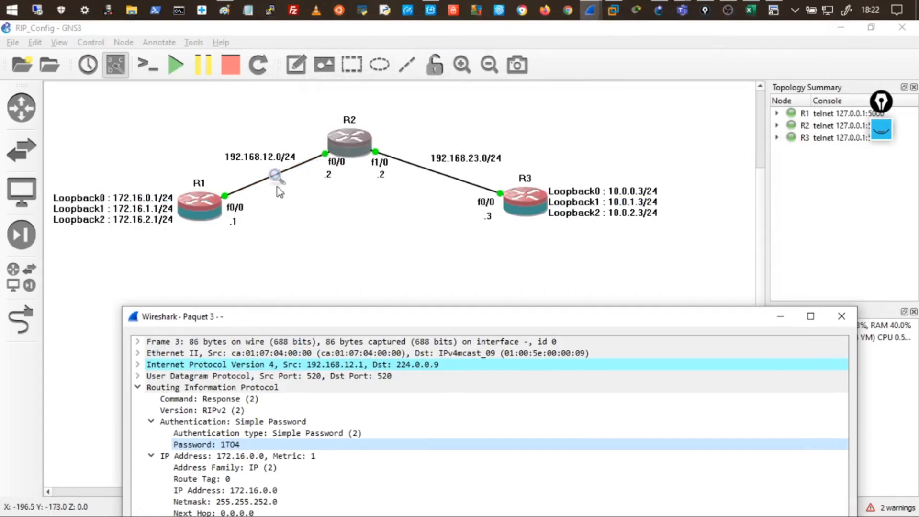
drag(318, 308, 283, 118)
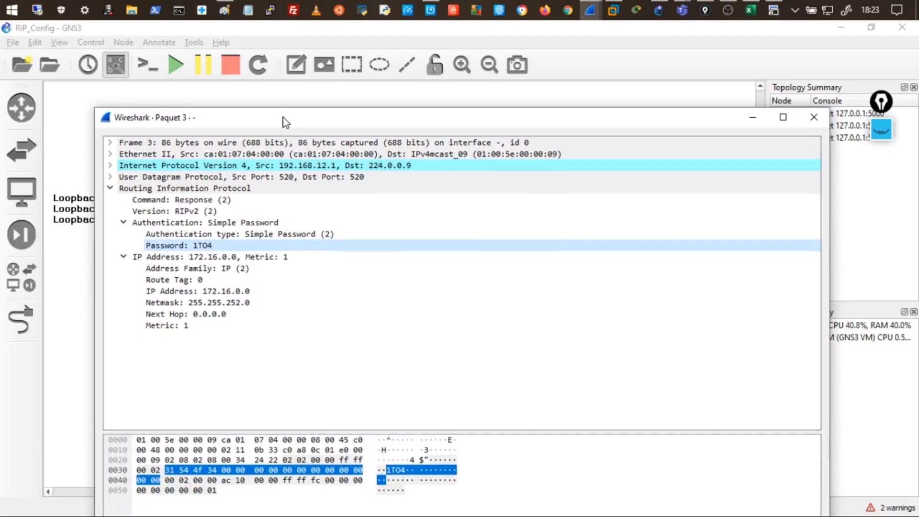
Close the packet details window and stop the capture on the R1–R2 link.
click(817, 120)
right_click(274, 173)
click(300, 181)
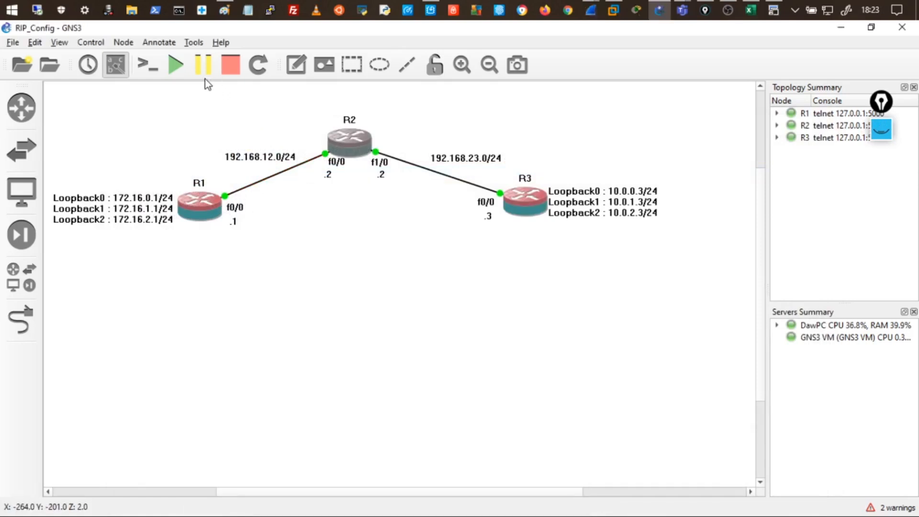
In R2's console, enter 'ip rip authentication mode md5' on f0/0.
click(773, 10)
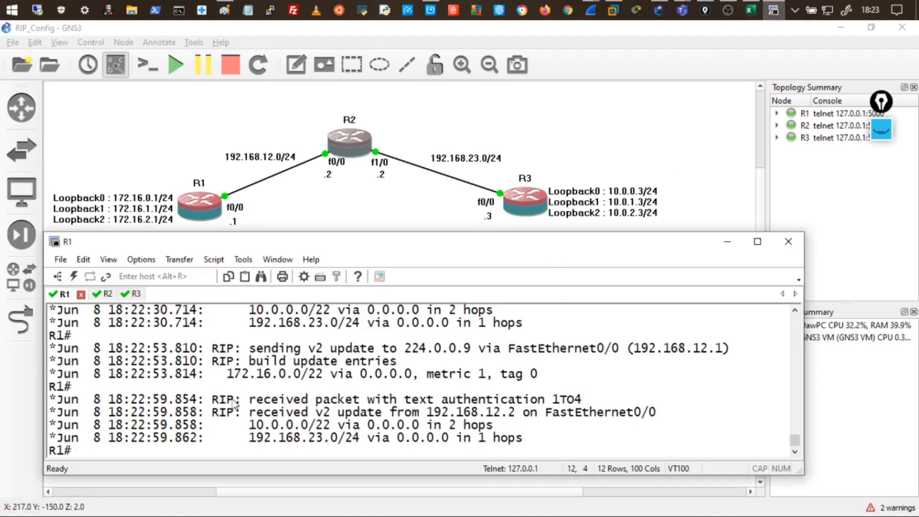
click(104, 294)
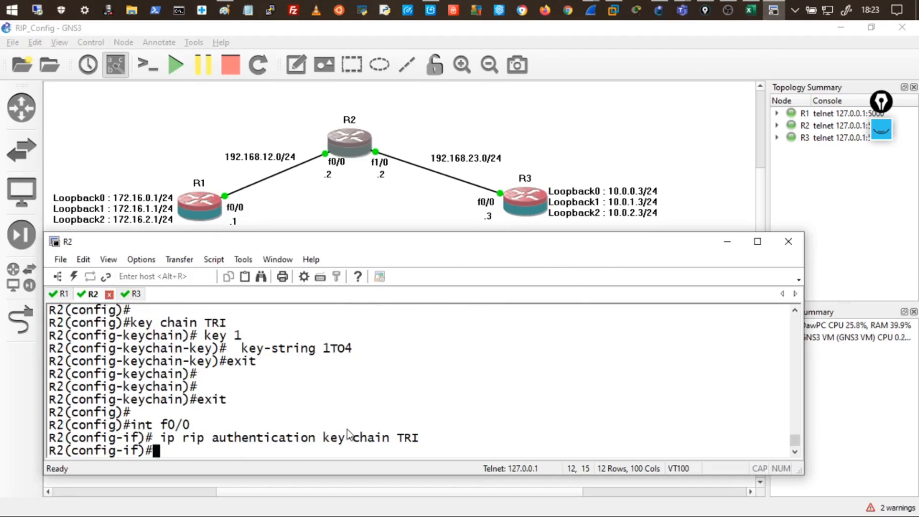
text(ip rip aut)
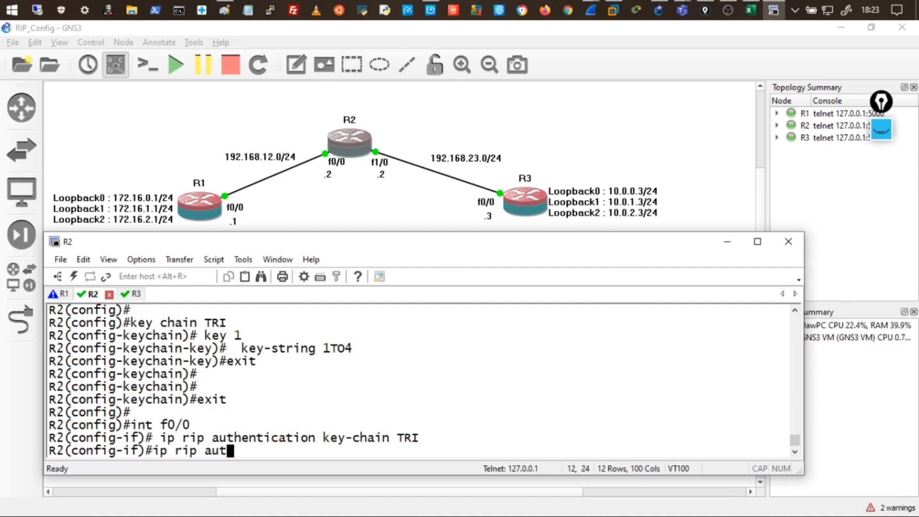
text(hentica)
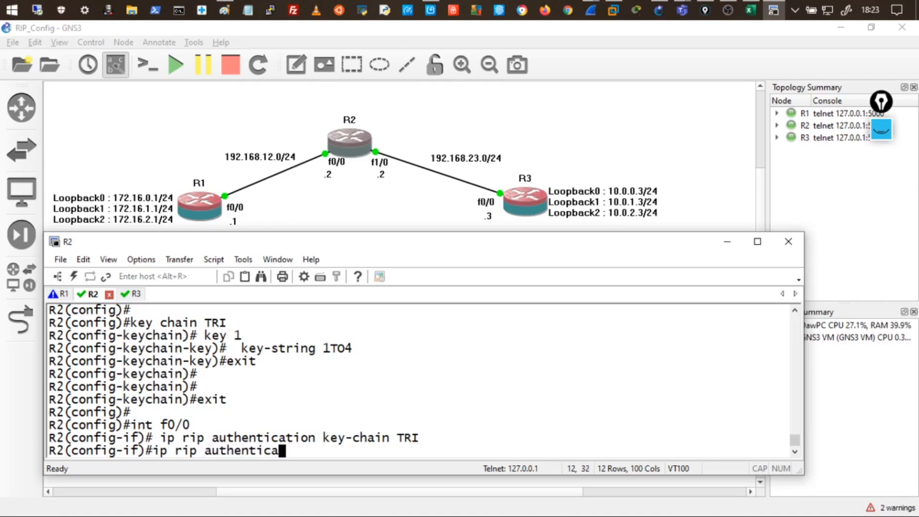
text(tion mode )
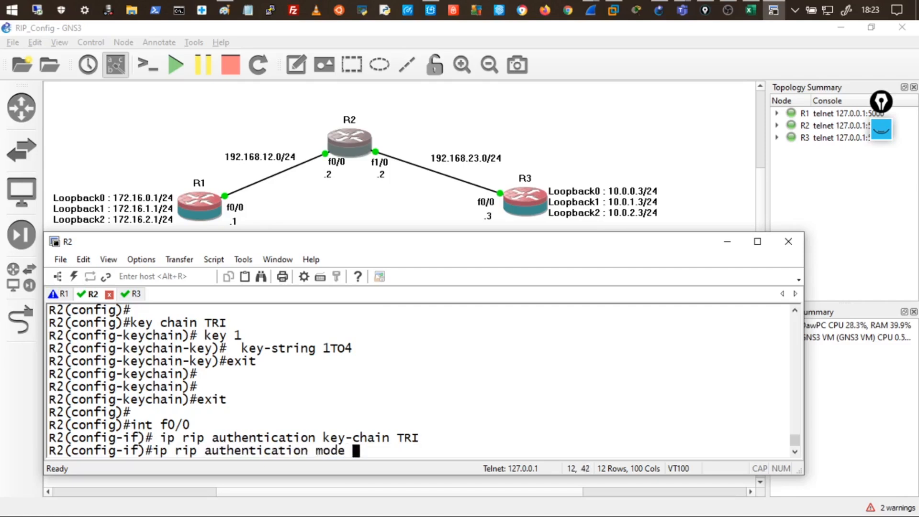
text(md5)
key(Return)
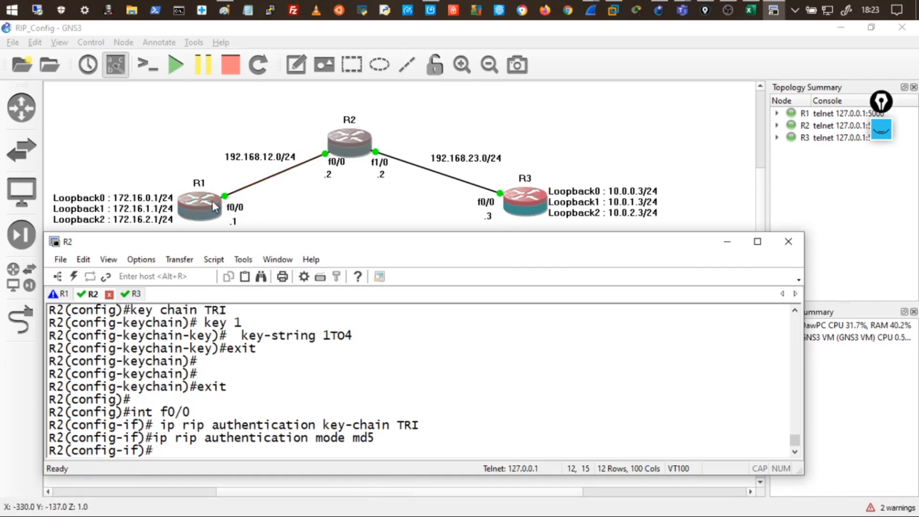
On R1, turn RIP debugging on with 'debug ip rip'.
click(60, 294)
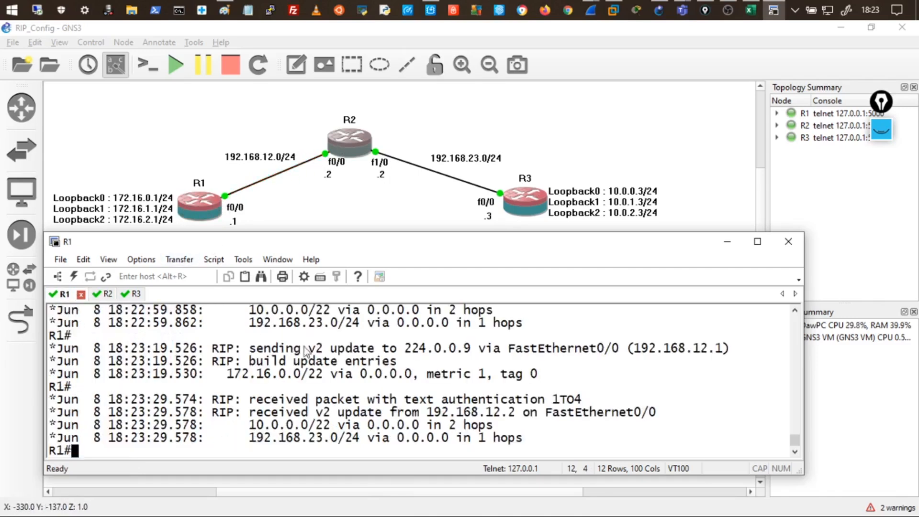
key(Up)
key(ctrl+u)
text(u all)
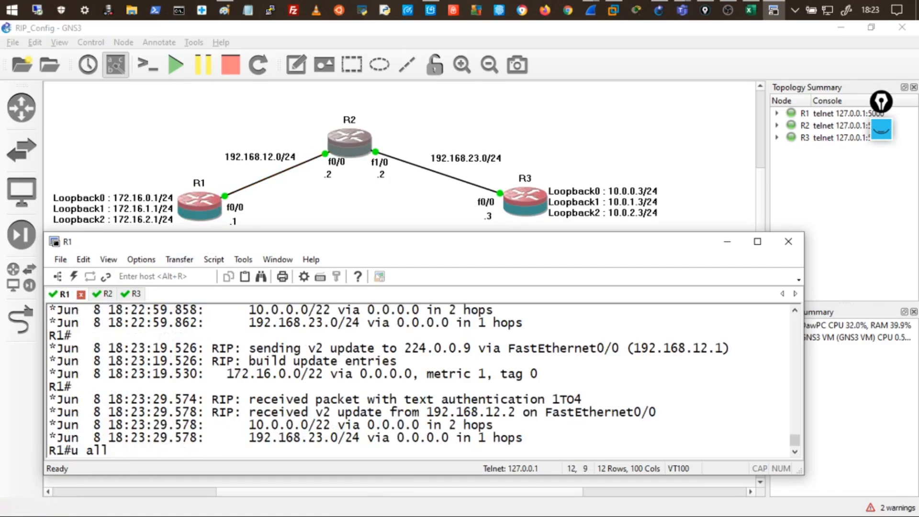
key(Up)
key(Return)
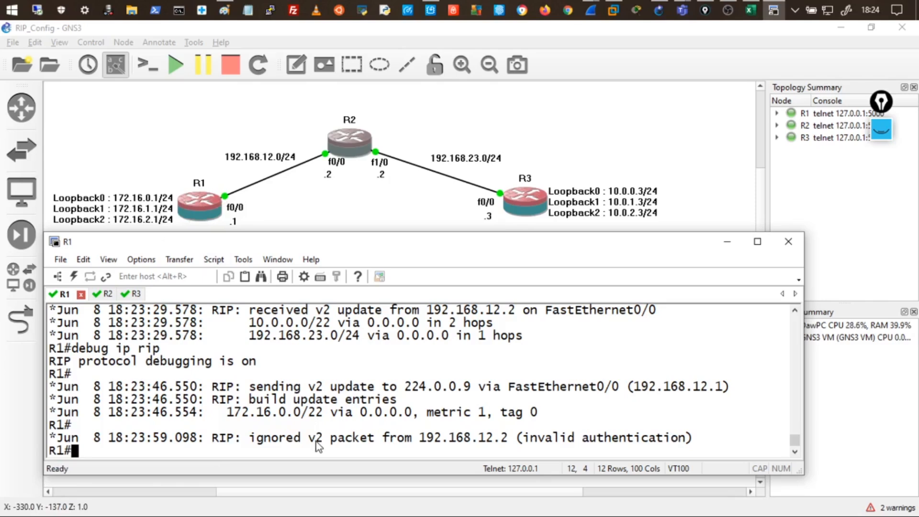
Highlight packets from 192.168.12.2 ignored for invalid authentication, then disable debugging with 'u all'.
drag(421, 438, 514, 449)
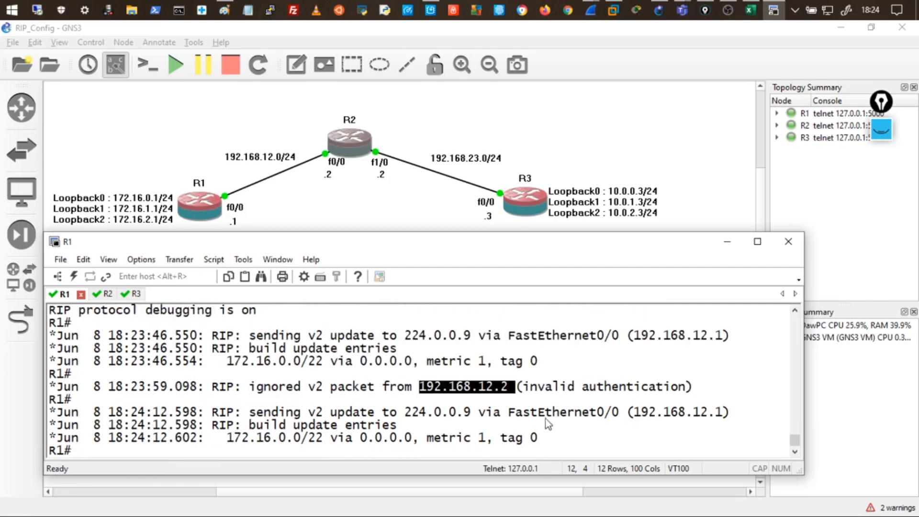
click(536, 389)
drag(537, 391, 685, 389)
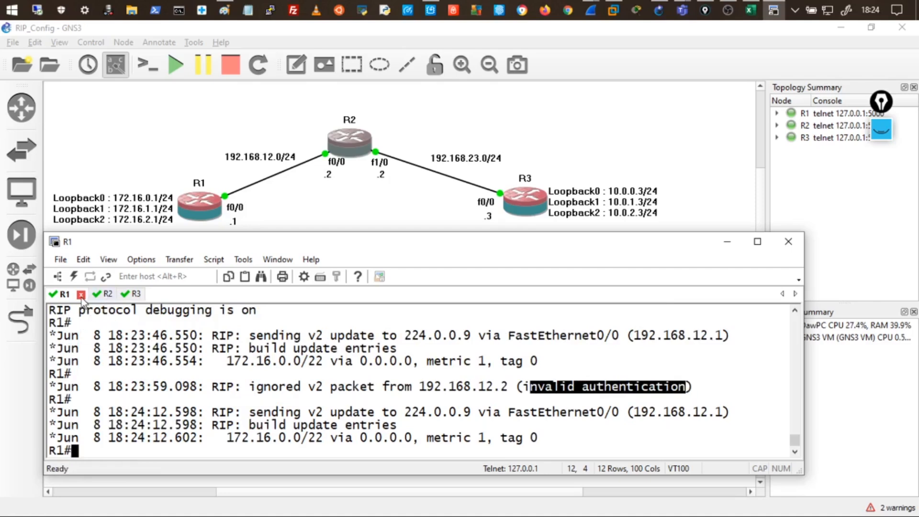
click(167, 416)
key(Up)
key(Up)
key(Up)
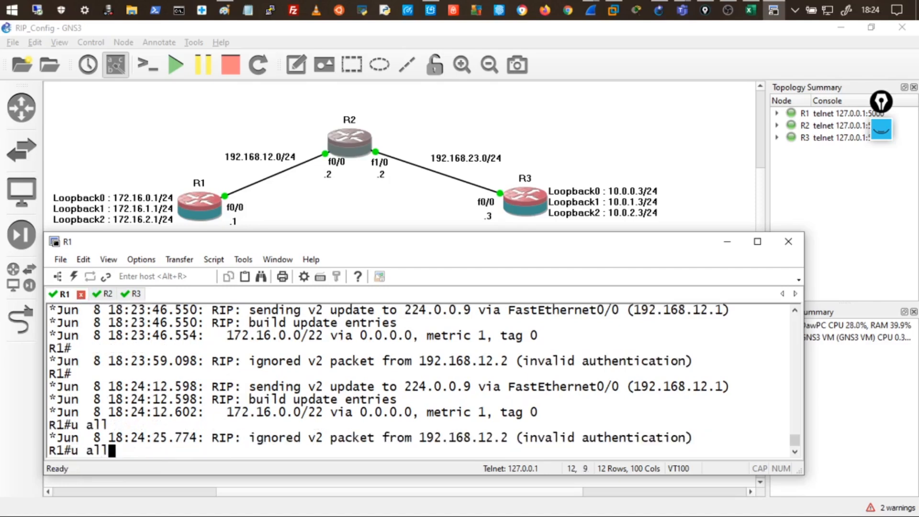
key(Return)
key(Return)
key(Return)
key(Return)
key(Return)
key(Return)
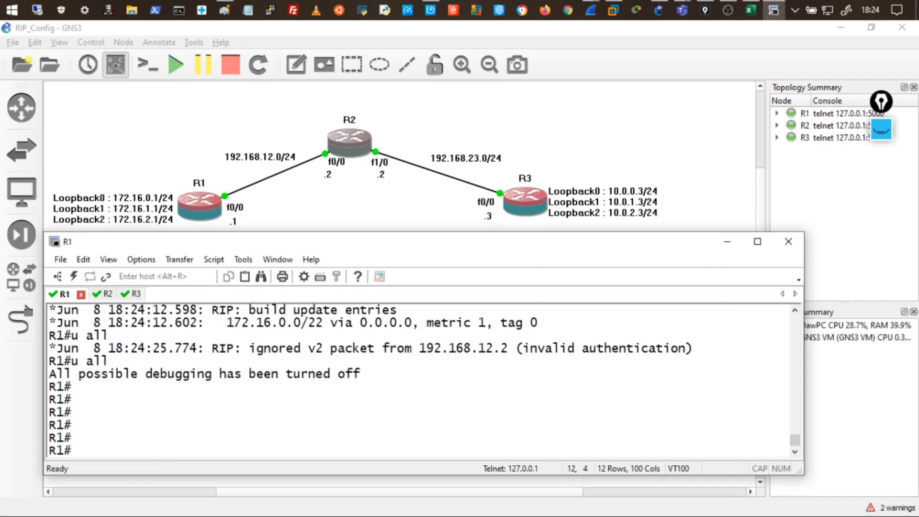
Set R1's f0/0 RIP authentication to MD5 via 'conf t', 'int f0/0', then 'end'.
text(conf t)
key(Return)
key(Return)
key(Return)
text(int f0/)
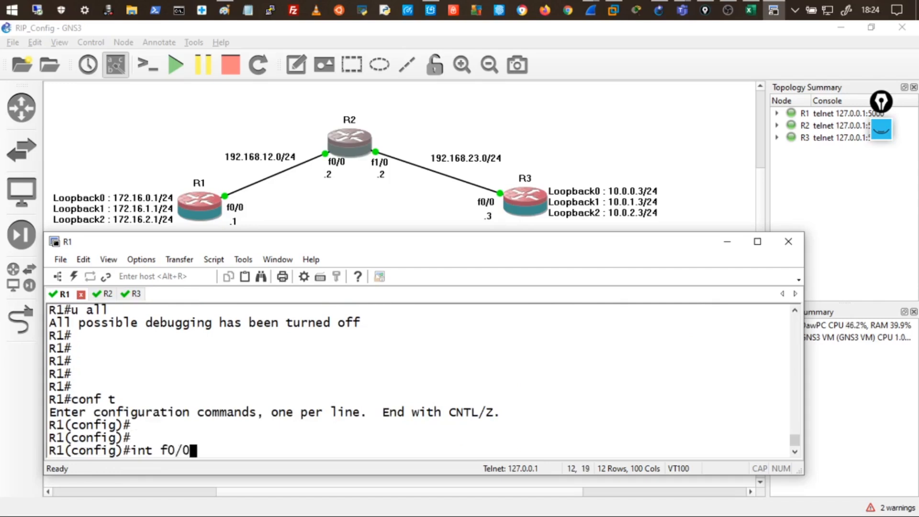
text(0)
key(Return)
key(Return)
key(Return)
key(Return)
text(ip rip authentication mode md5)
key(Return)
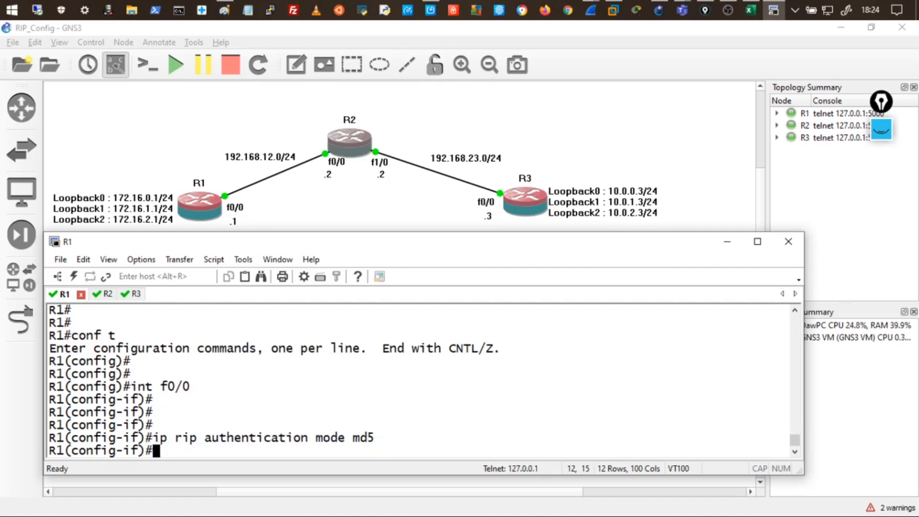
key(Return)
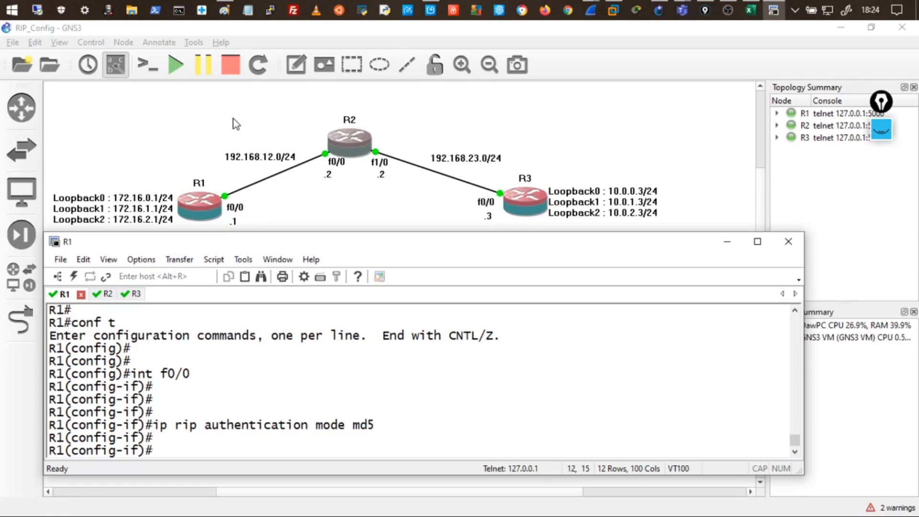
text(end)
key(Return)
key(Return)
key(Return)
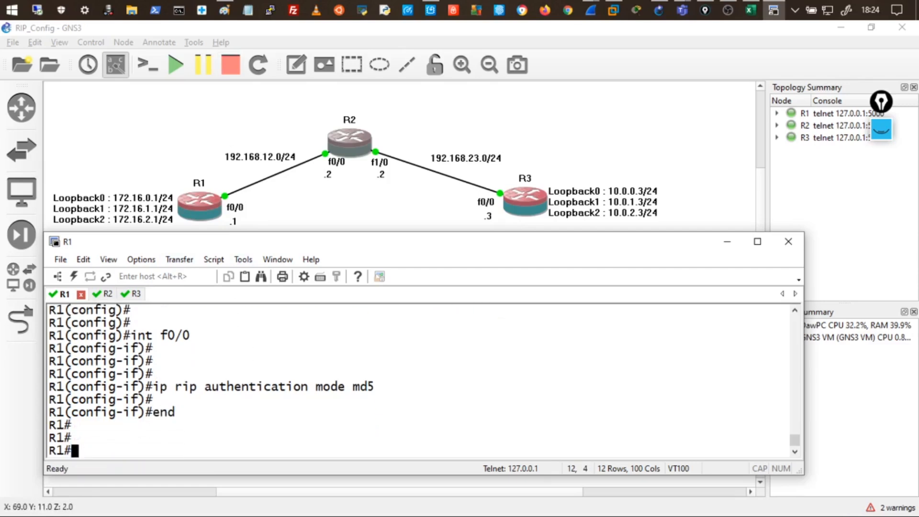
key(Return)
Run 'show ip route' and 'show ip route rip', highlighting the fresh 10.0.0.0 route via 192.168.12.2.
text(show ip route)
key(Return)
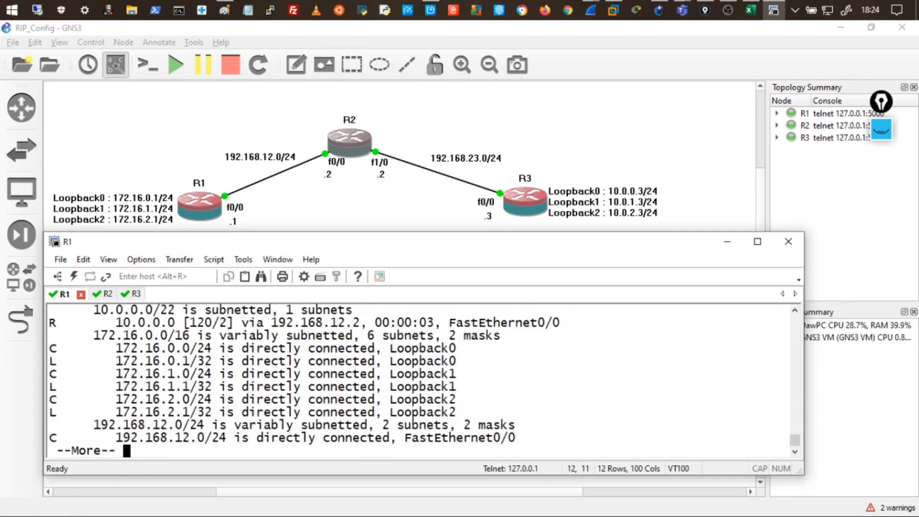
key(space)
text(show ip route)
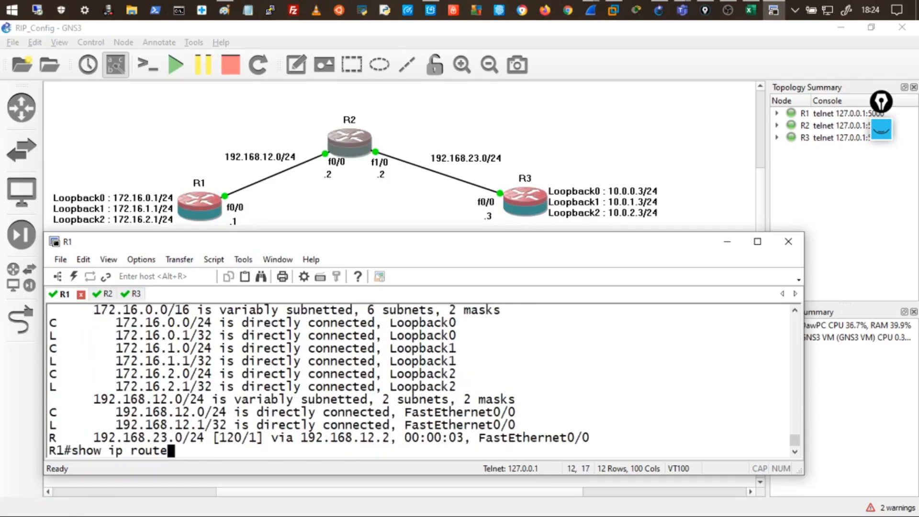
text( rip)
key(Return)
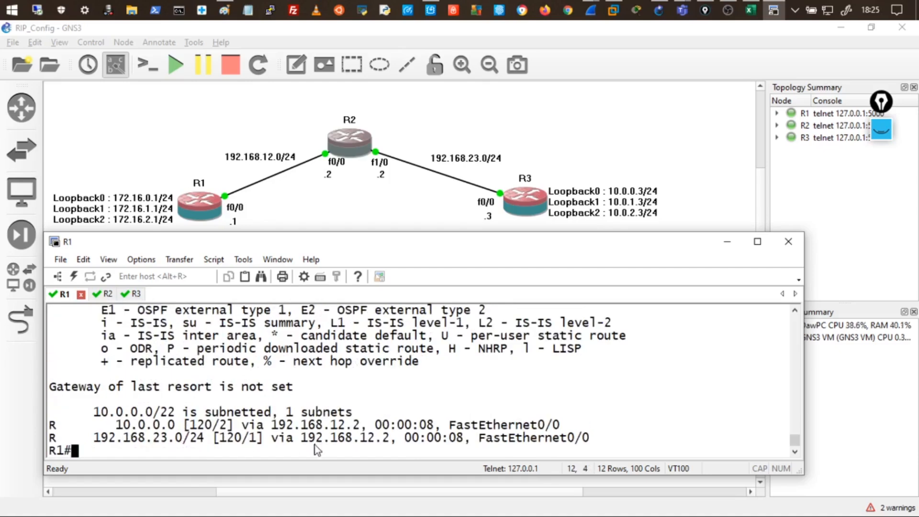
drag(145, 425, 323, 426)
drag(413, 425, 426, 437)
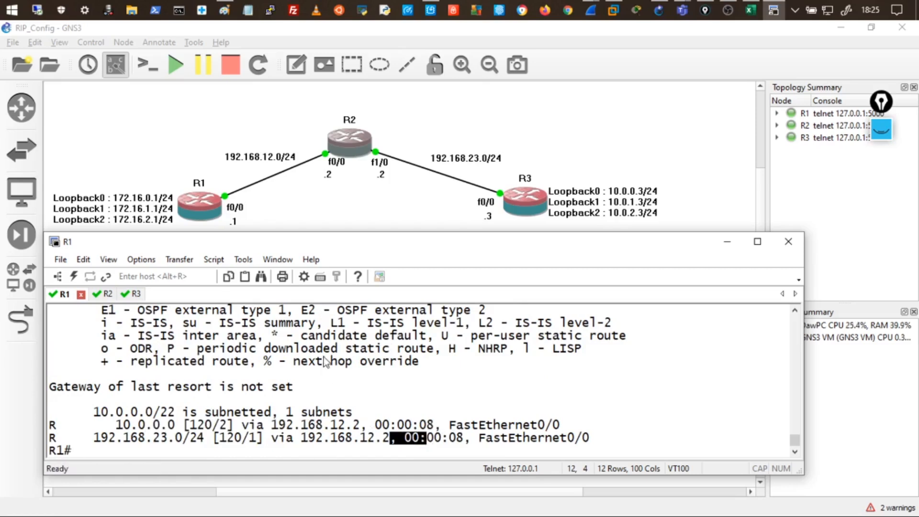
Start a new capture on the R1–R2 link with default settings and maximize Wireshark.
right_click(289, 170)
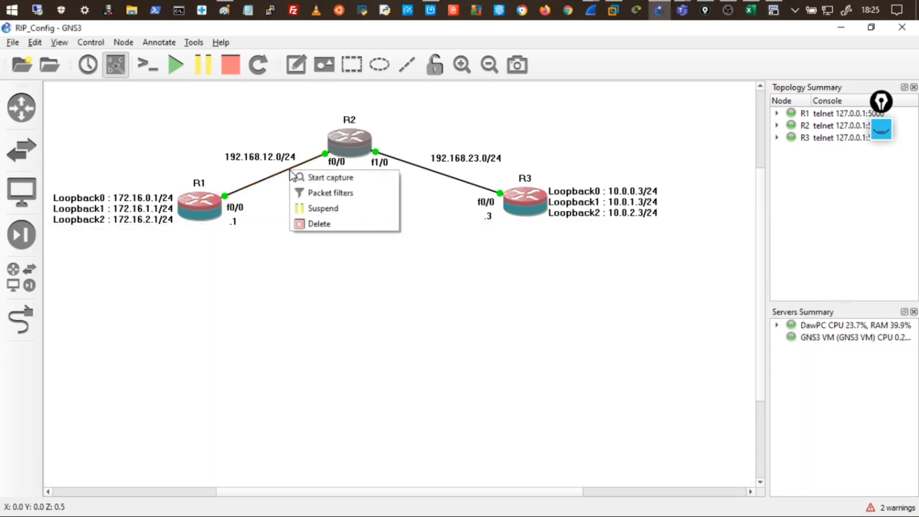
click(326, 179)
click(549, 295)
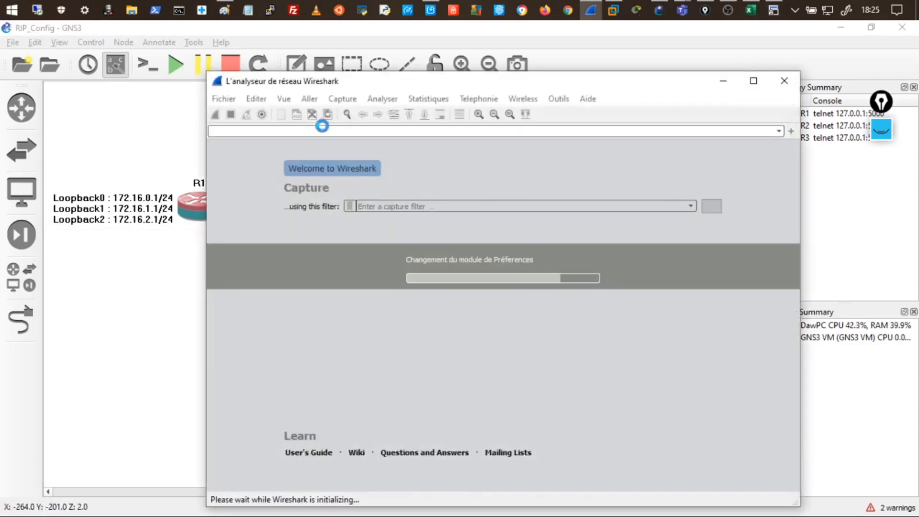
drag(389, 82, 299, 94)
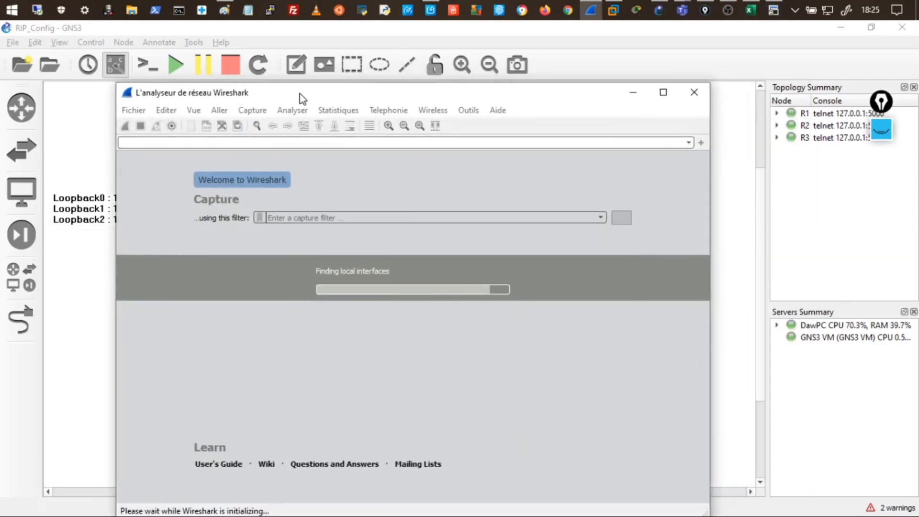
double_click(300, 93)
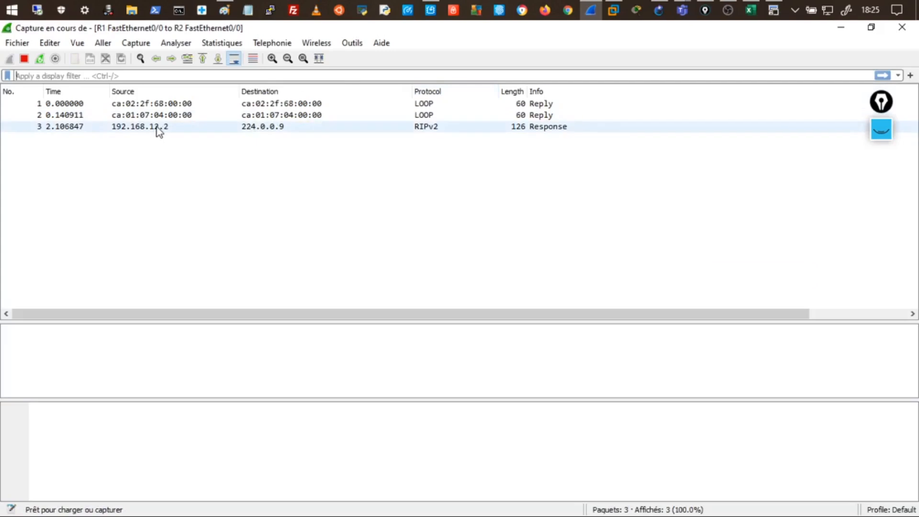
Open RIPv2 packet 7 and expand its Keyed Message Digest authentication and authentication data trailer.
double_click(257, 127)
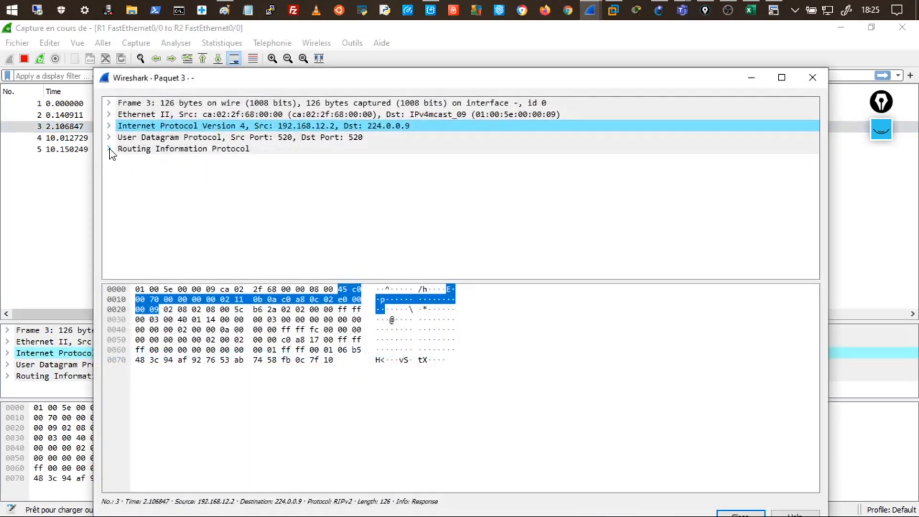
click(109, 148)
drag(187, 282, 181, 376)
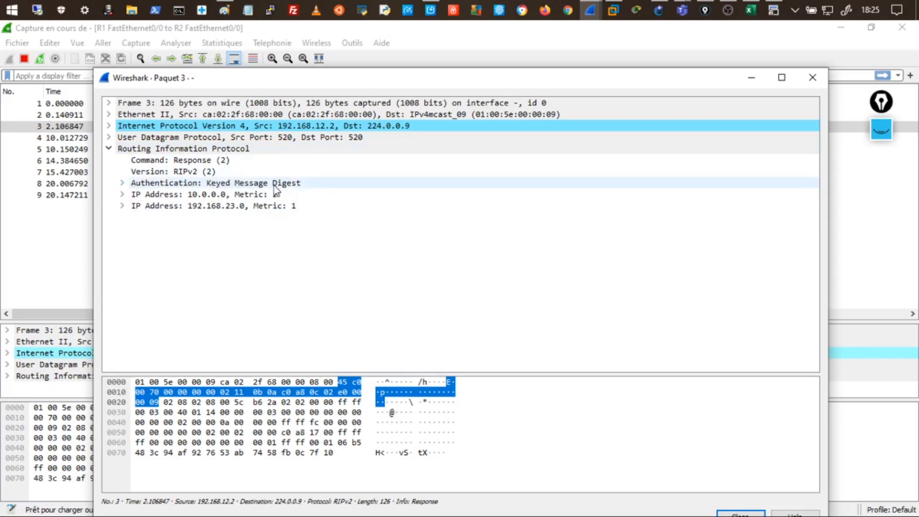
click(123, 184)
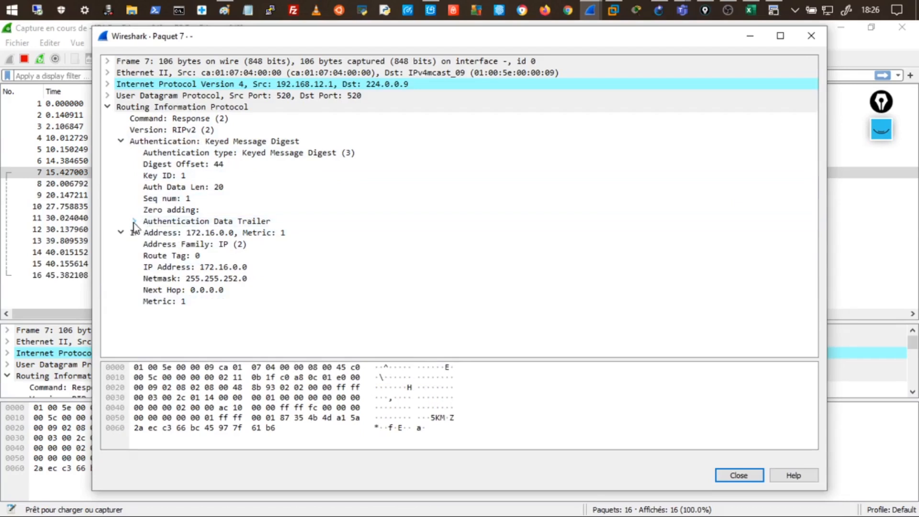
click(135, 221)
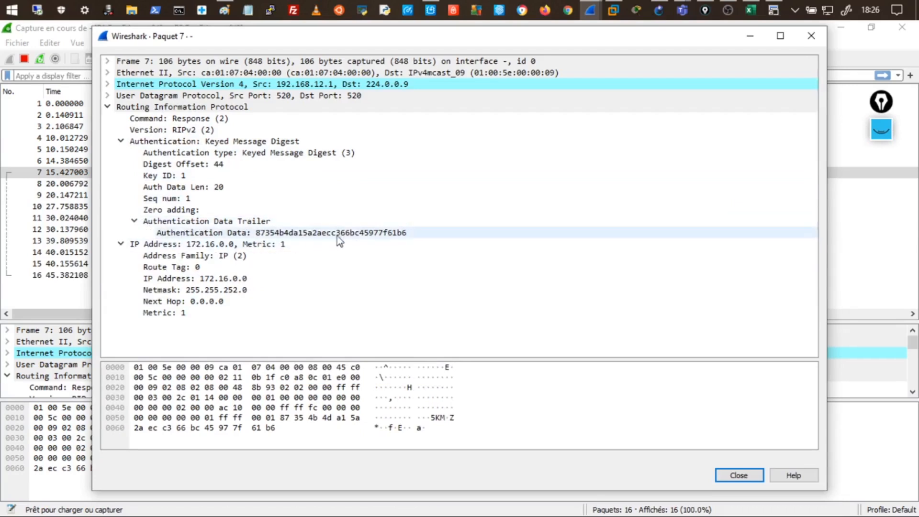